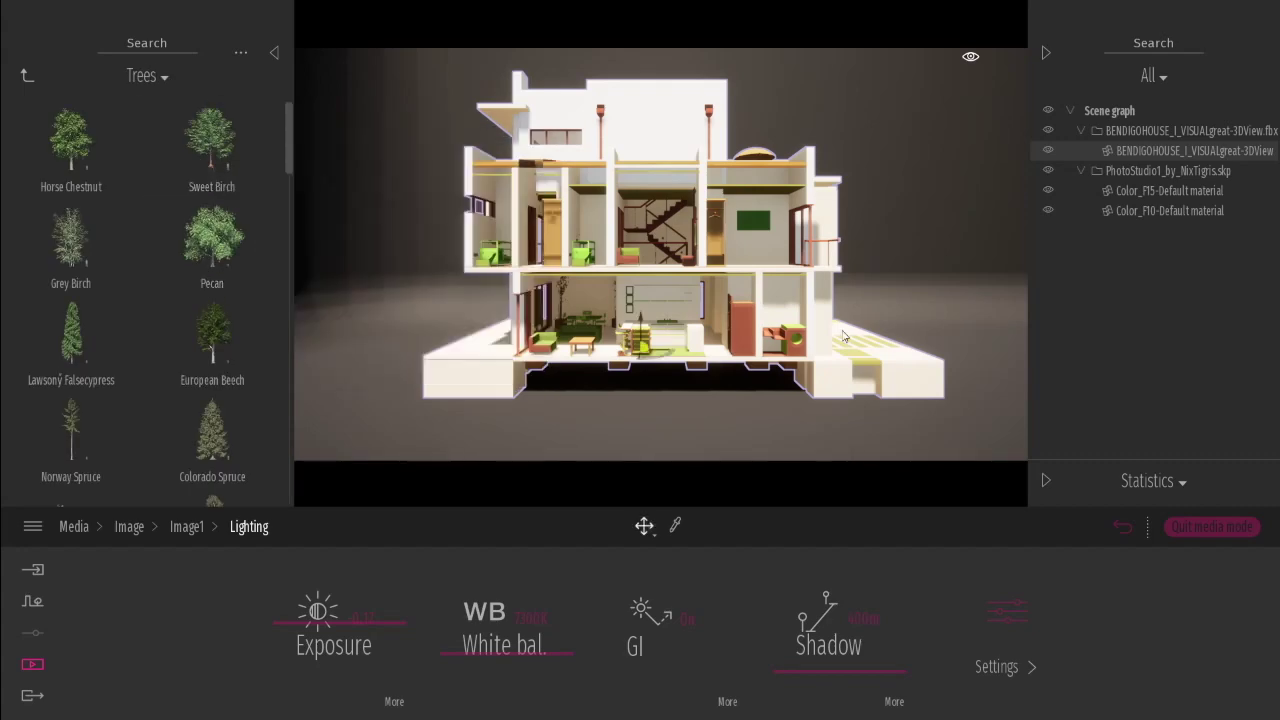
Step: Drag a Colorado Spruce and a Lombardy Poplar beside the house, then orbit to check placement
{"action": "left_click_drag", "start_coordinate": [212, 430], "coordinate": [868, 348]}
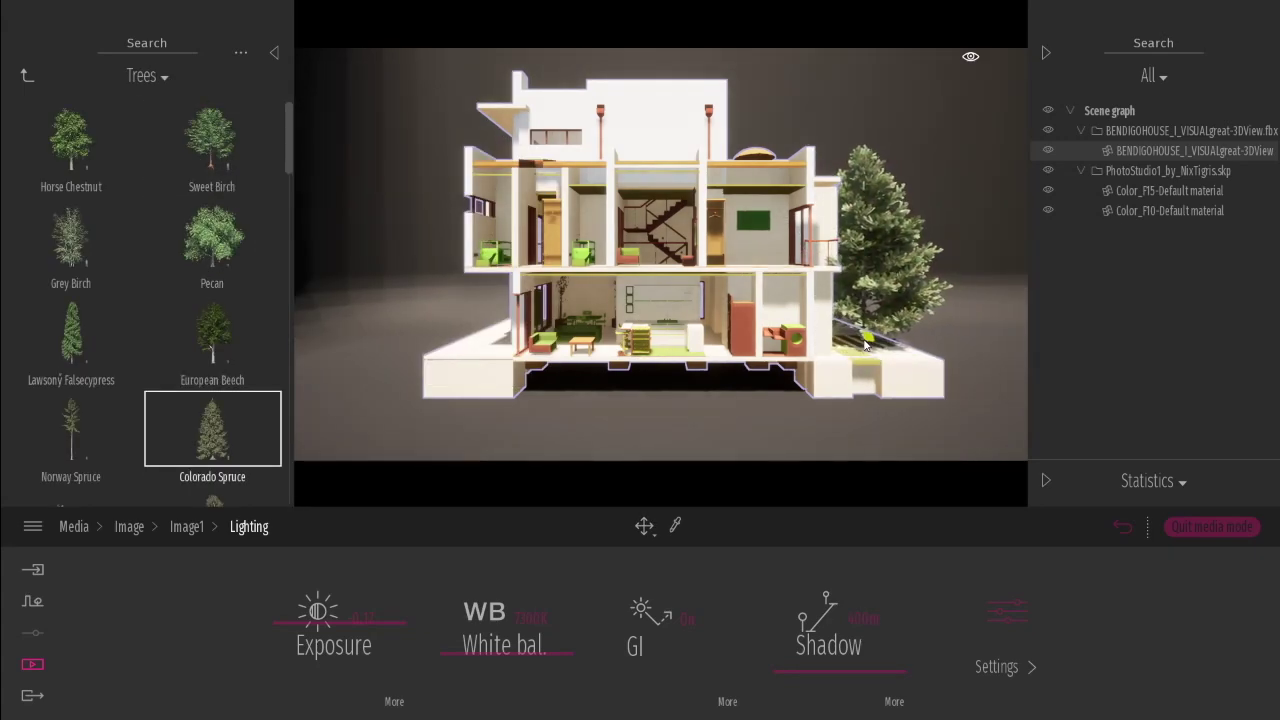
{"action": "scroll", "coordinate": [228, 412], "scroll_direction": "down", "scroll_amount": 2}
{"action": "scroll", "coordinate": [228, 412], "scroll_direction": "down", "scroll_amount": 1}
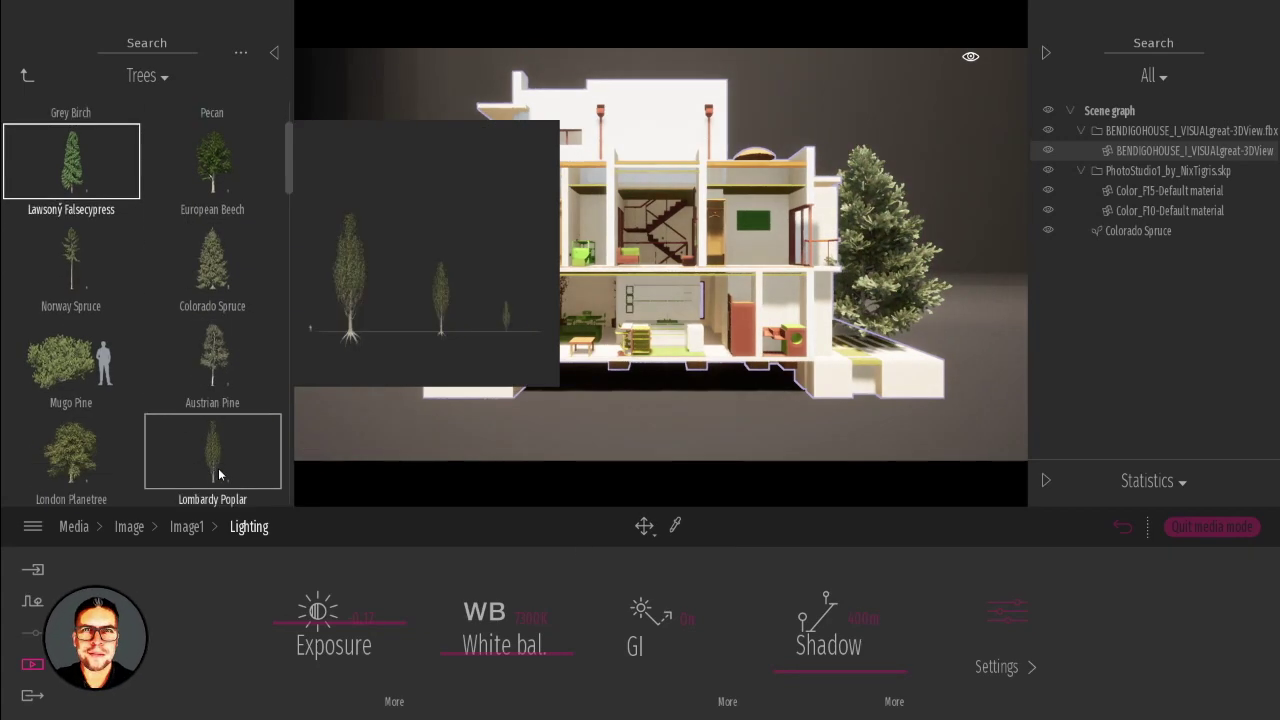
{"action": "left_click_drag", "start_coordinate": [215, 445], "coordinate": [829, 328]}
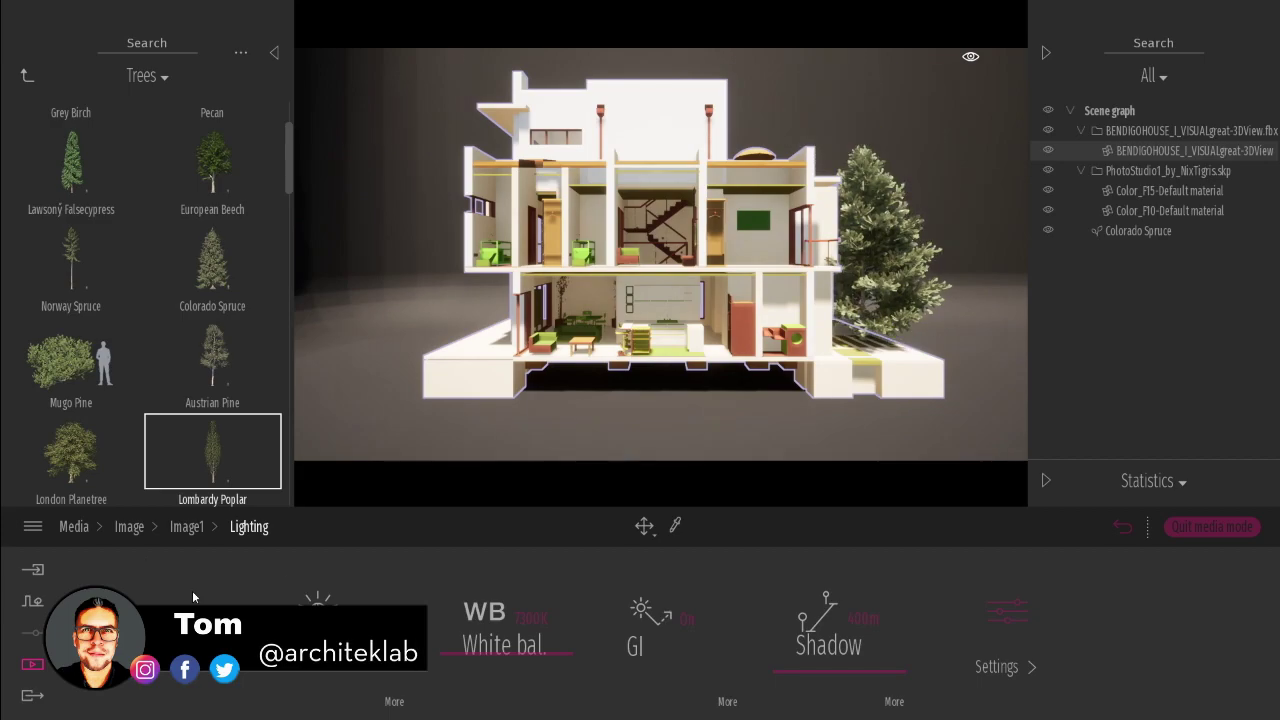
{"action": "left_click", "coordinate": [129, 526]}
{"action": "scroll", "coordinate": [876, 290], "scroll_direction": "up", "scroll_amount": 3}
{"action": "left_click_drag", "start_coordinate": [876, 290], "coordinate": [412, 245]}
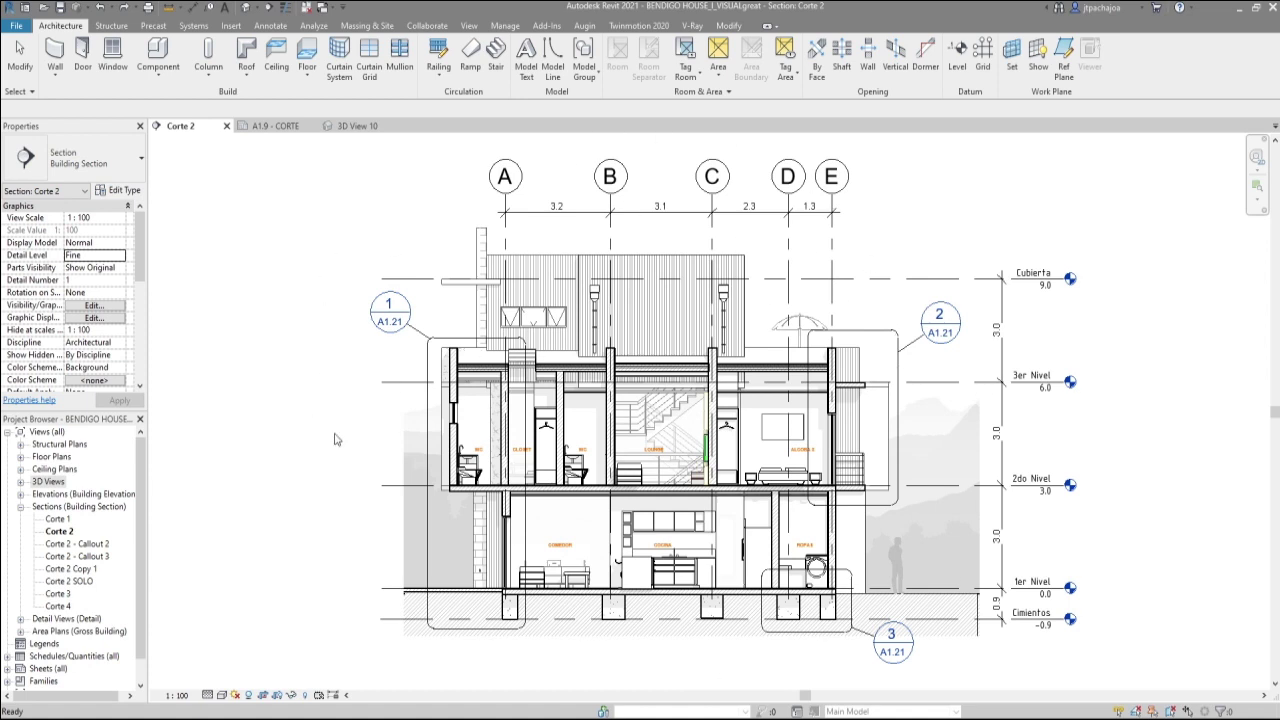
Step: Duplicate the Corte 2 section as Corte 2 Copy 2 and expand the Floor Plans list
{"action": "left_click", "coordinate": [67, 537]}
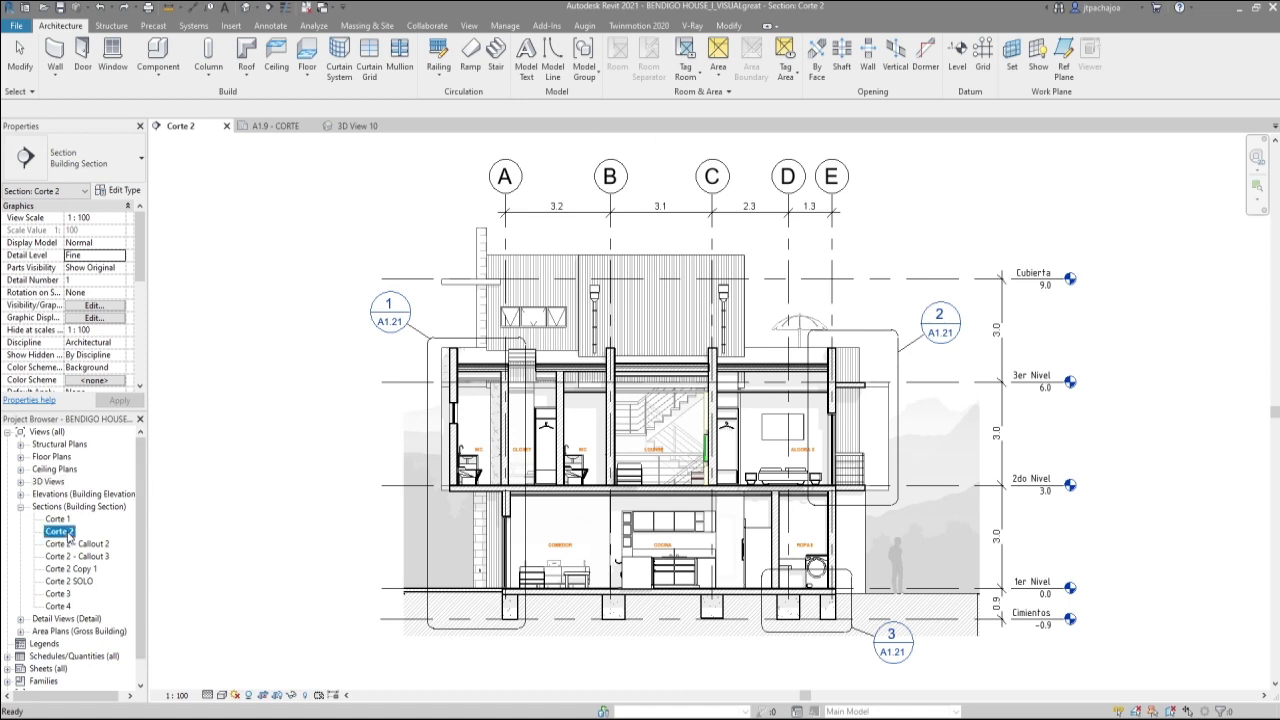
{"action": "right_click", "coordinate": [63, 535]}
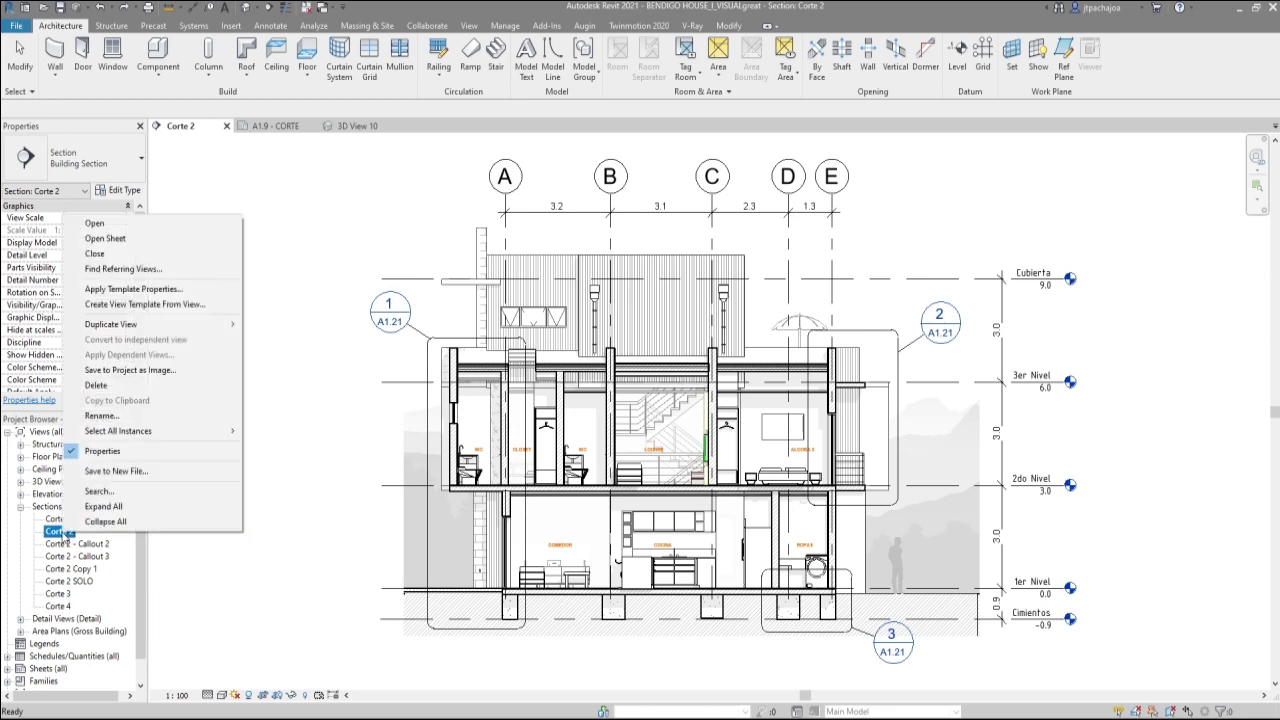
{"action": "mouse_move", "coordinate": [111, 324]}
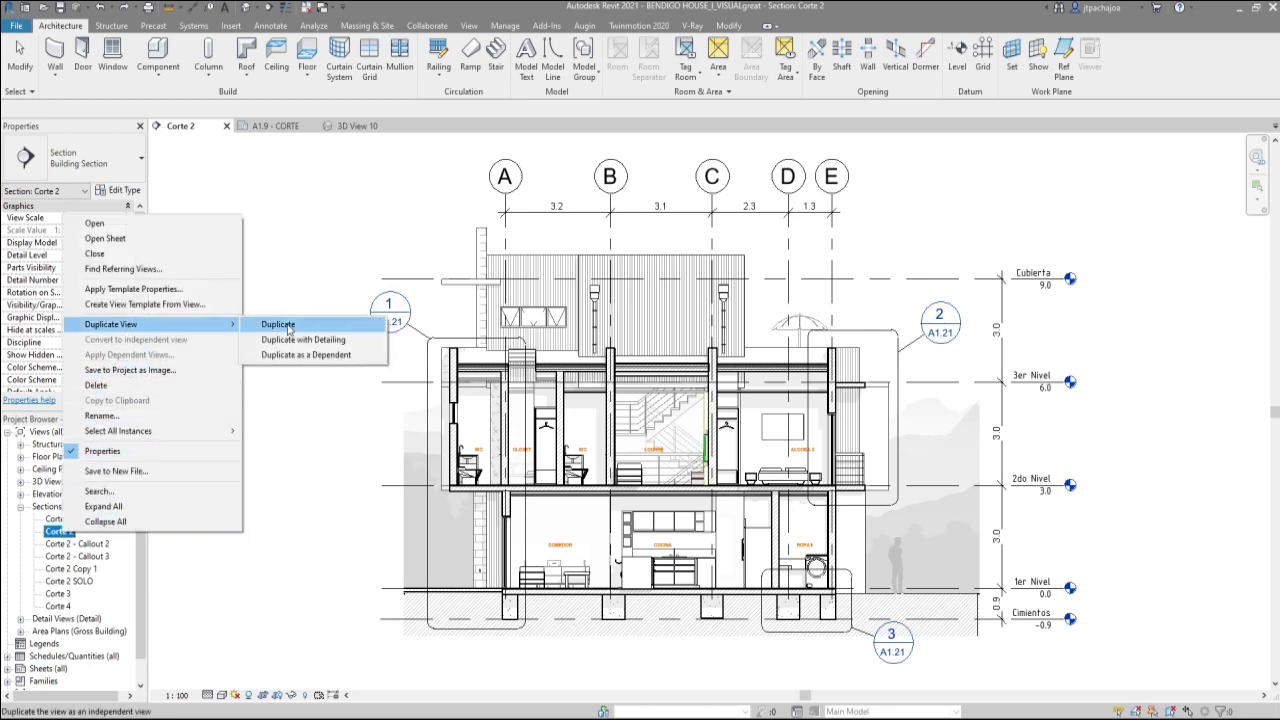
{"action": "left_click", "coordinate": [322, 340]}
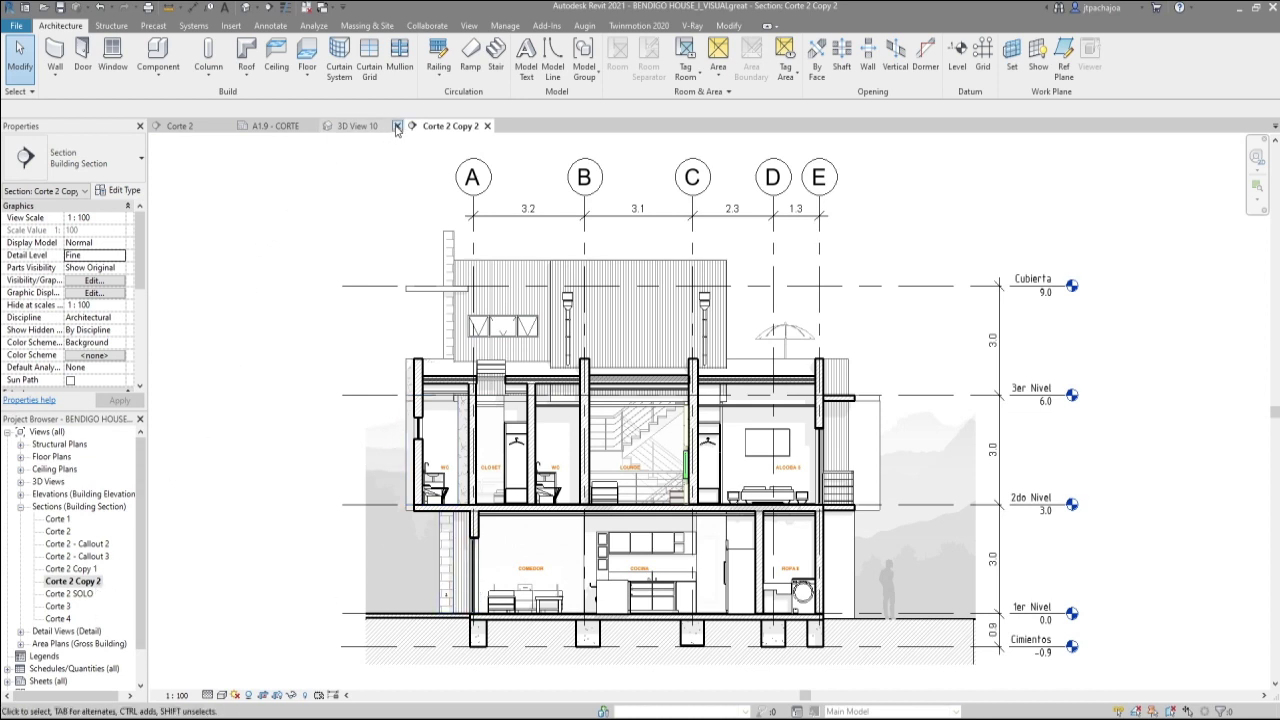
{"action": "left_click", "coordinate": [21, 457]}
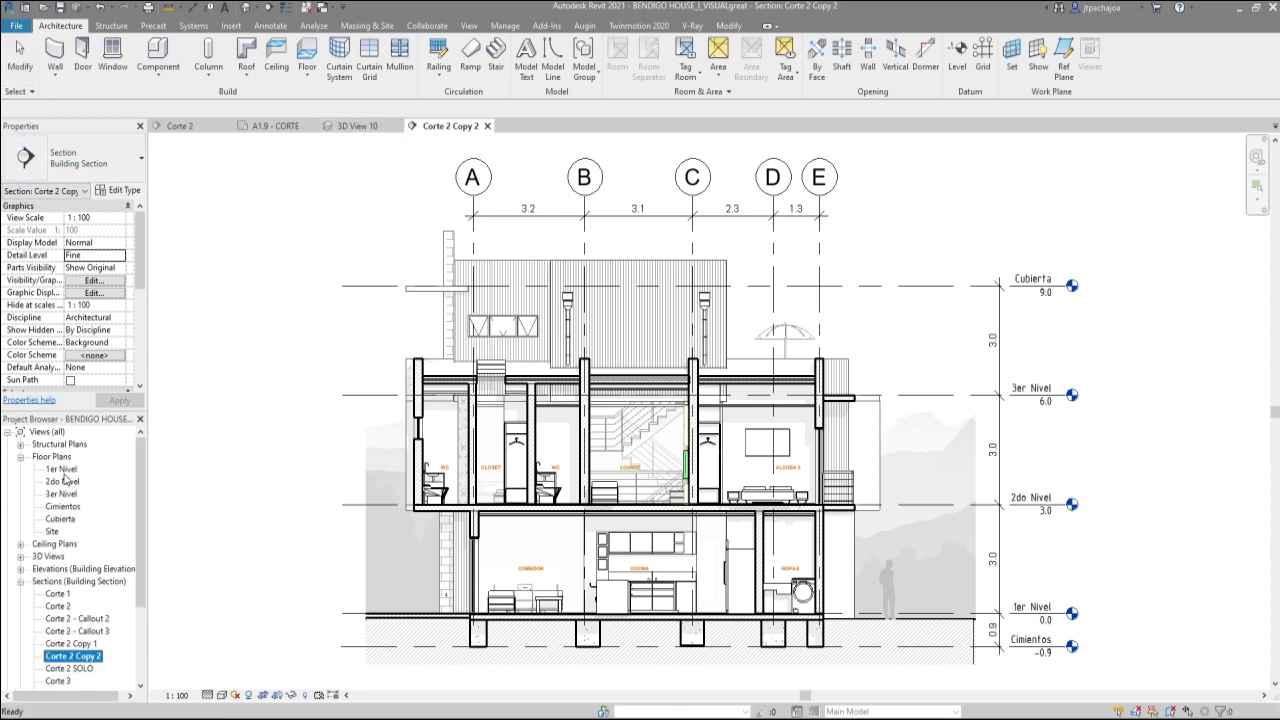
Step: Open the 1er Nivel plan, zoom in on the house, then return to Corte 2 Copy 2
{"action": "double_click", "coordinate": [61, 470]}
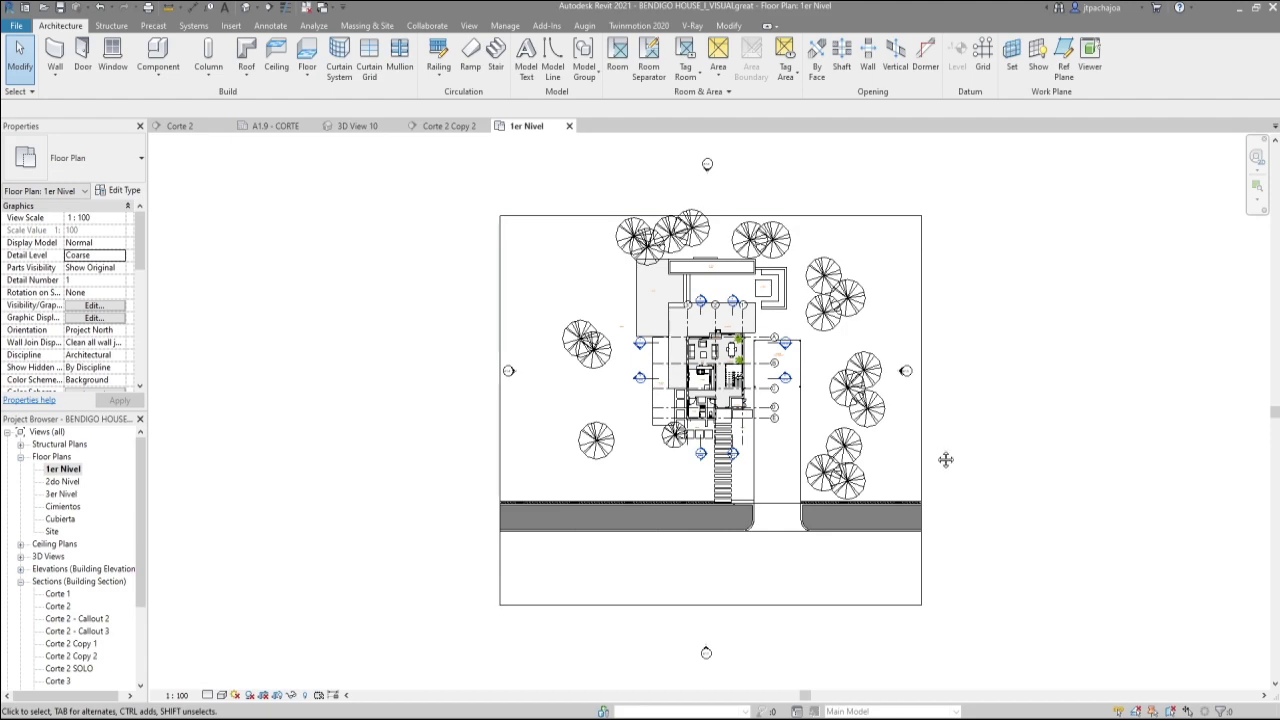
{"action": "scroll", "coordinate": [868, 536], "scroll_direction": "up", "scroll_amount": 1}
{"action": "scroll", "coordinate": [712, 529], "scroll_direction": "up", "scroll_amount": 1}
{"action": "scroll", "coordinate": [712, 529], "scroll_direction": "up", "scroll_amount": 1}
{"action": "scroll", "coordinate": [712, 529], "scroll_direction": "up", "scroll_amount": 1}
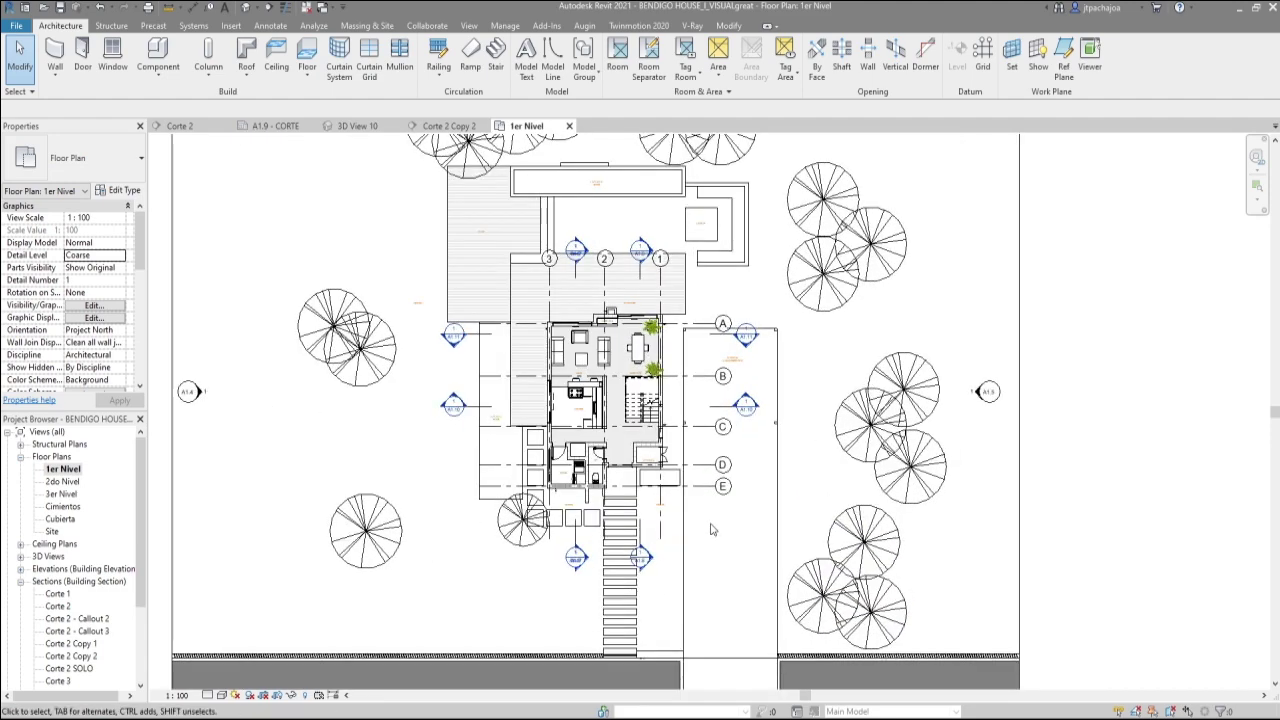
{"action": "scroll", "coordinate": [700, 480], "scroll_direction": "down", "scroll_amount": 1}
{"action": "scroll", "coordinate": [660, 337], "scroll_direction": "up", "scroll_amount": 2}
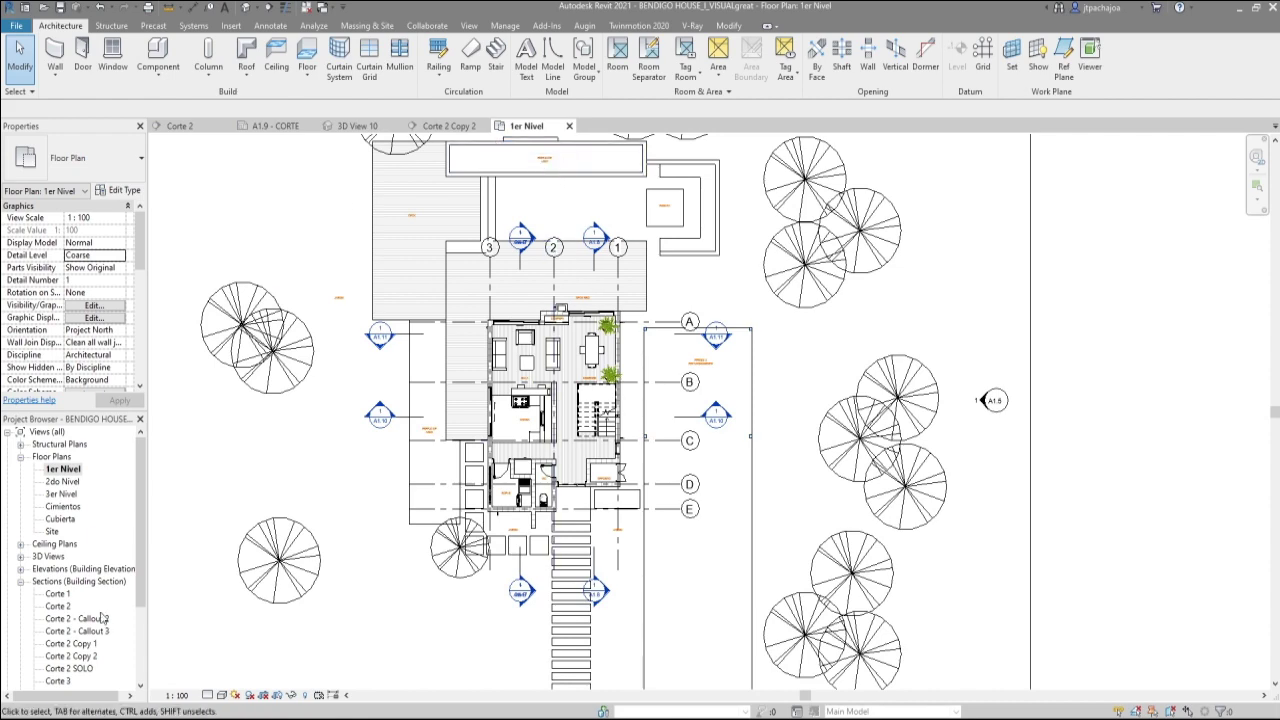
{"action": "left_click", "coordinate": [450, 126]}
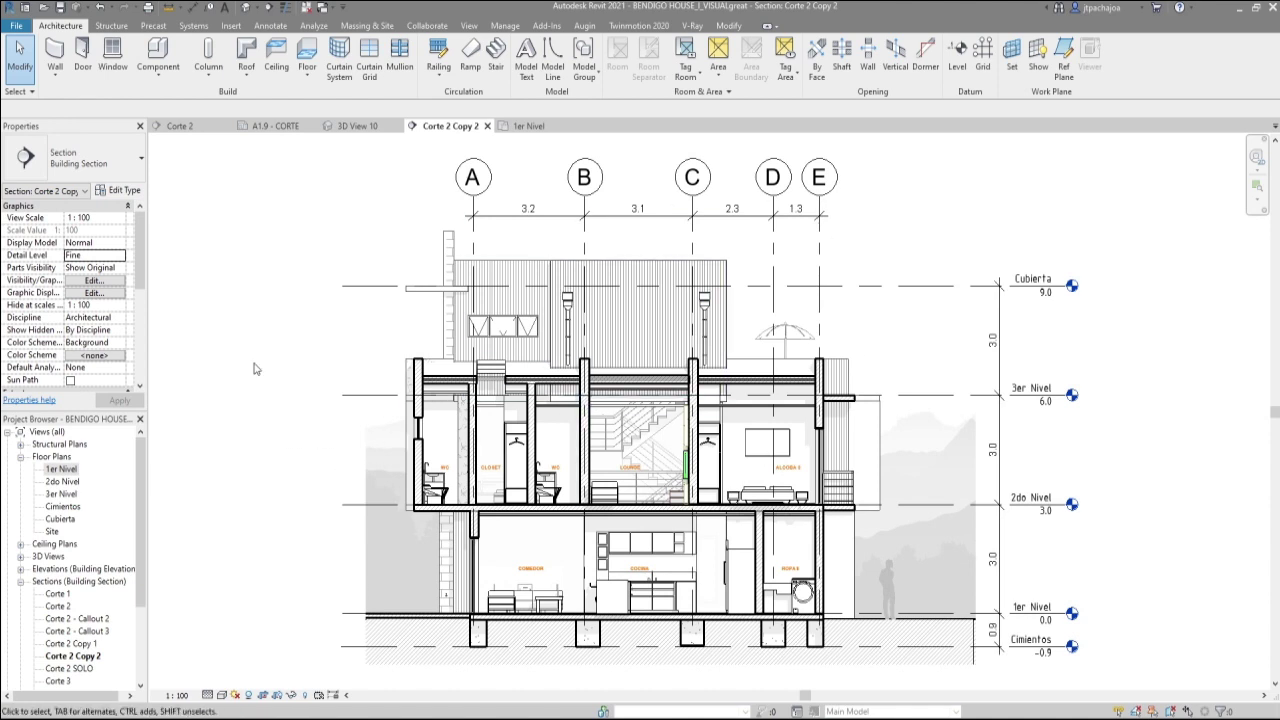
Step: Toggle the section's Crop View off and back on, then select its crop boundary
{"action": "left_click", "coordinate": [266, 701]}
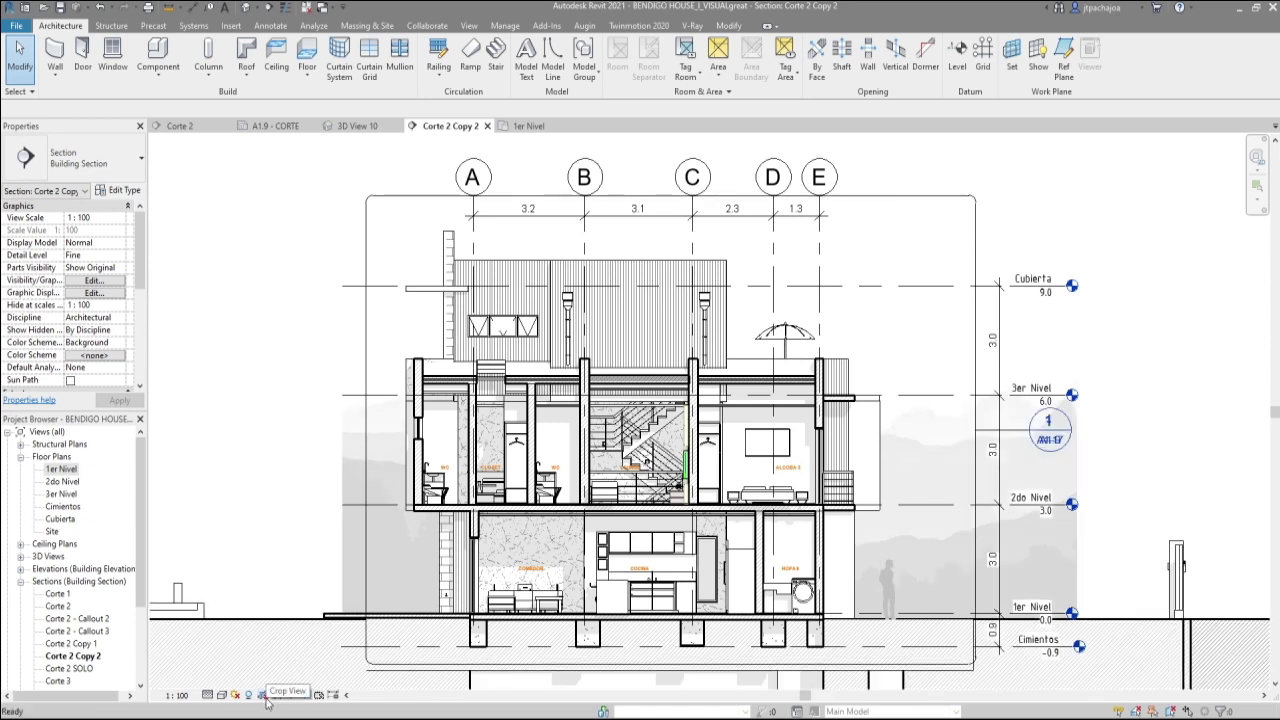
{"action": "left_click", "coordinate": [279, 702]}
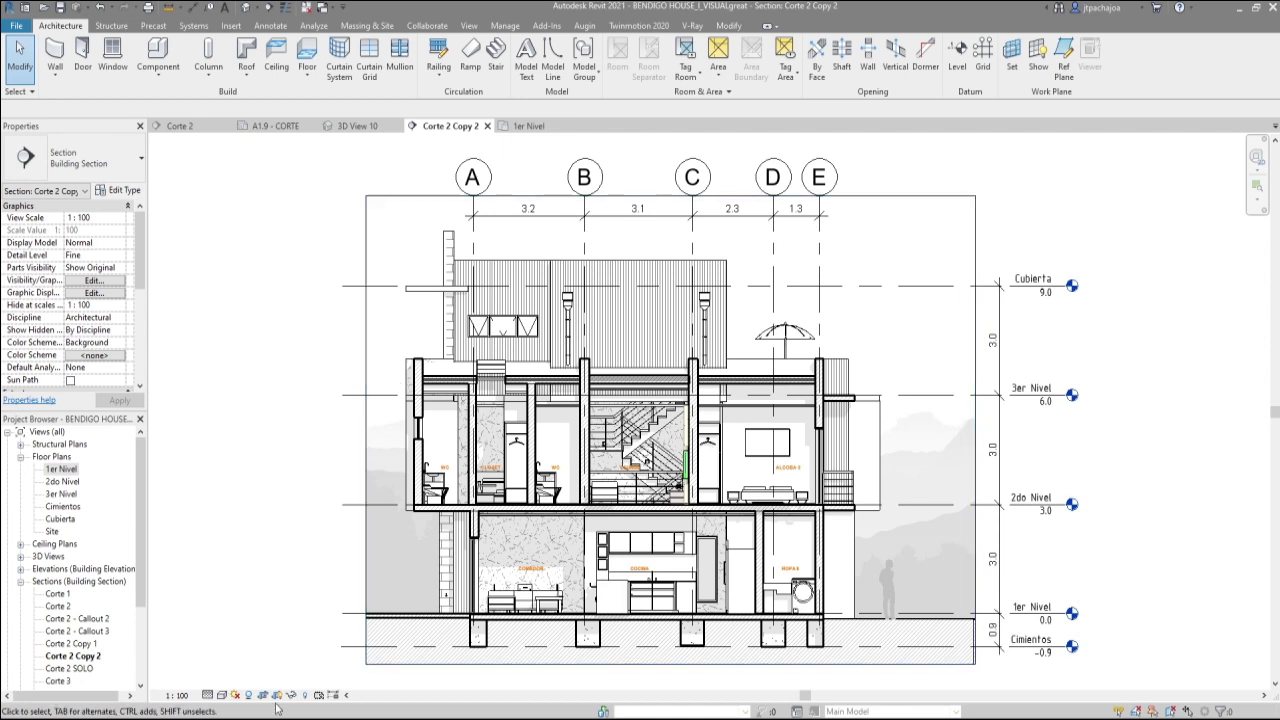
{"action": "left_click", "coordinate": [367, 372]}
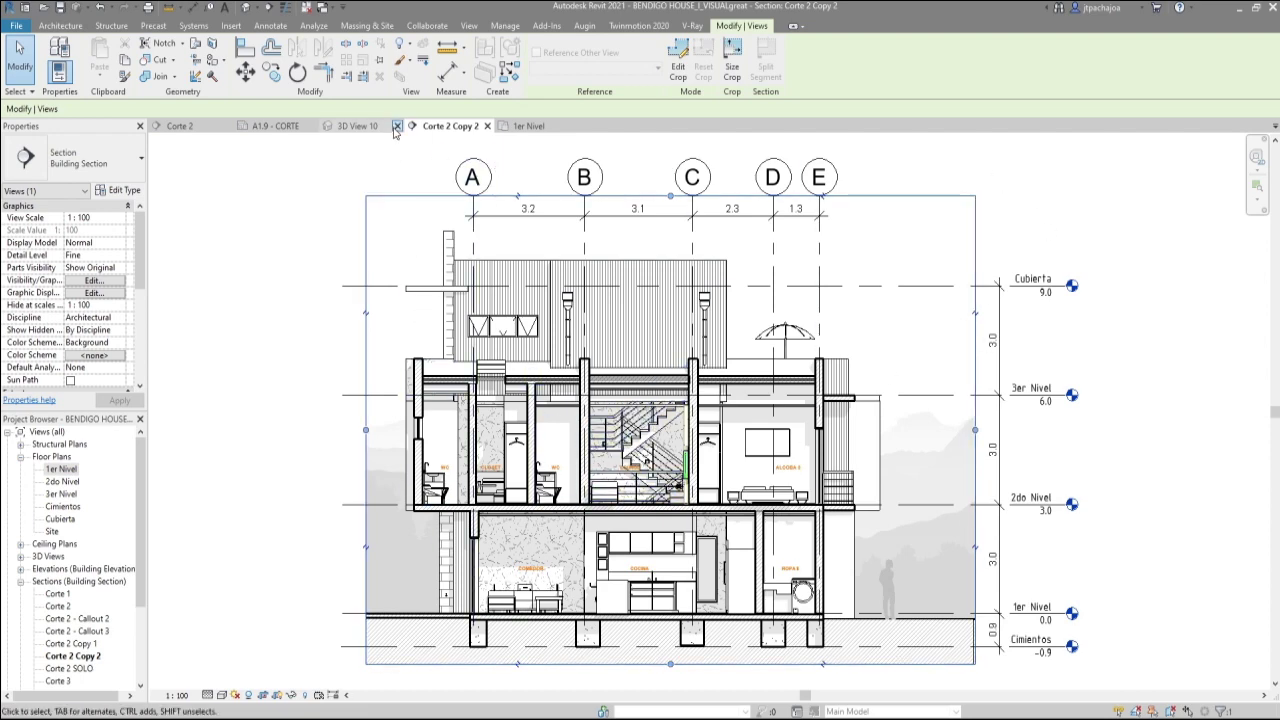
Step: Close the 3D View 10, A1.9 - CORTE and Corte 2 views
{"action": "left_click", "coordinate": [397, 126]}
{"action": "left_click", "coordinate": [311, 127]}
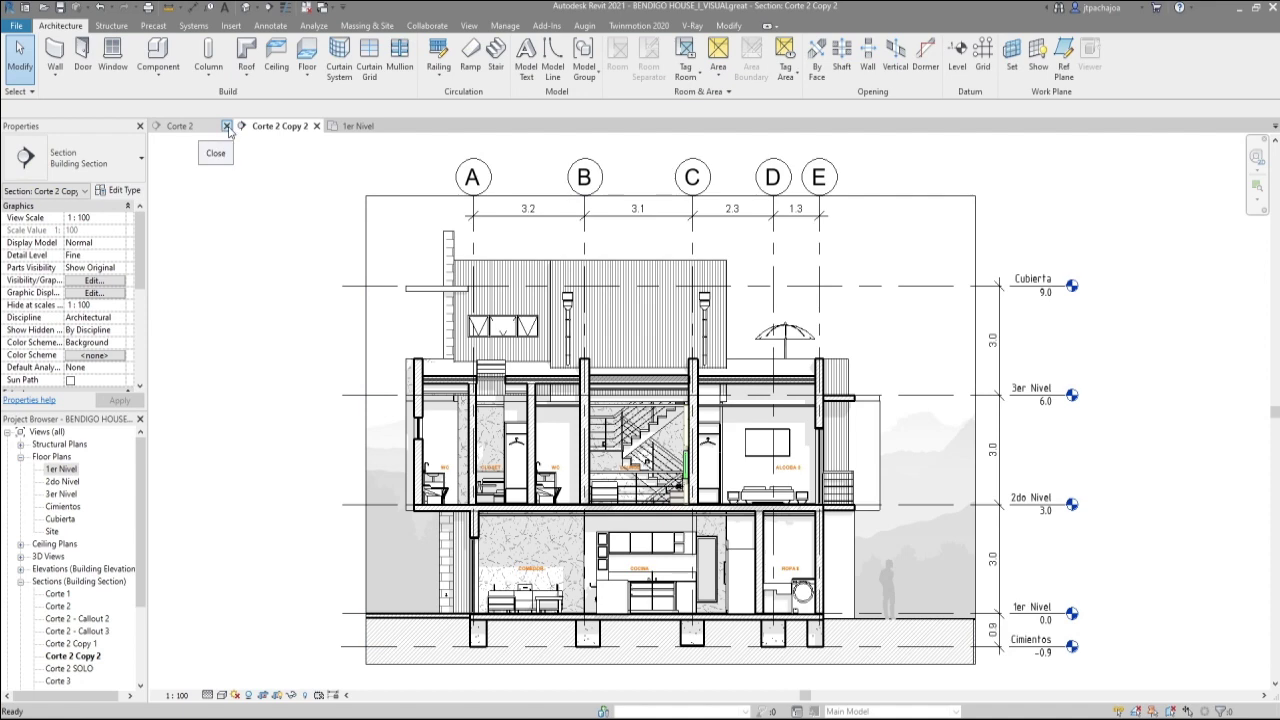
{"action": "left_click", "coordinate": [227, 126]}
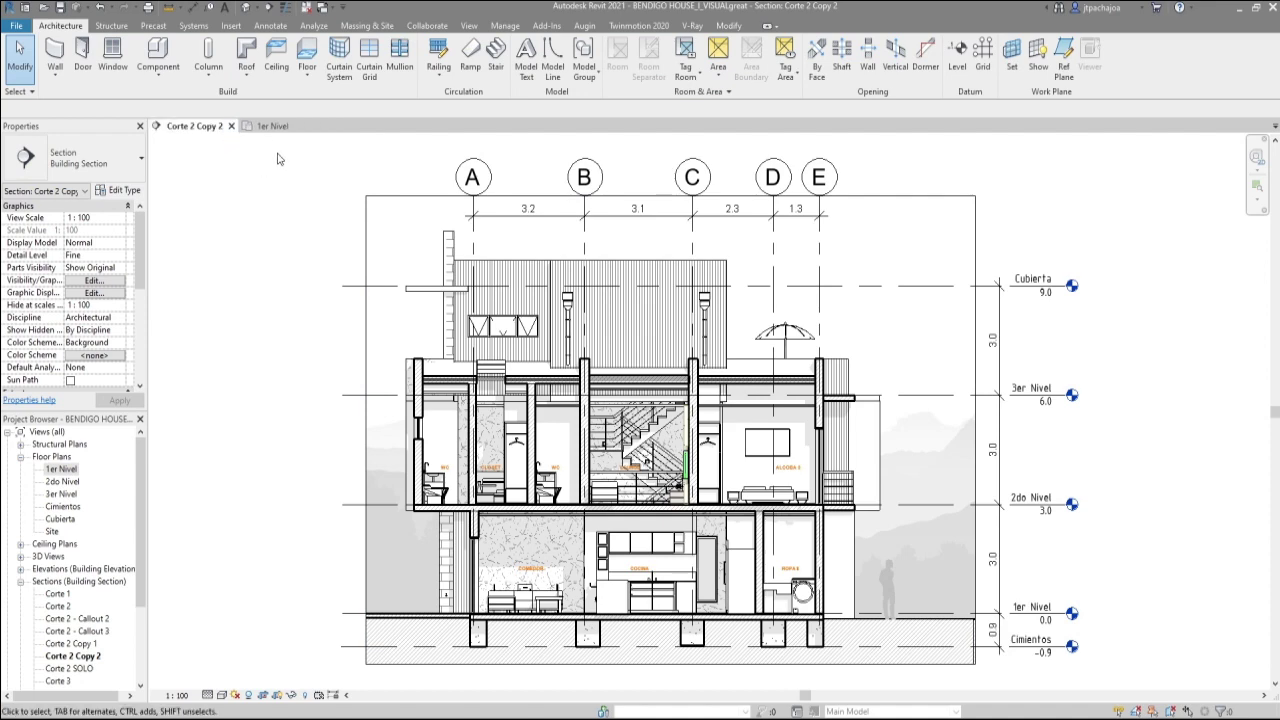
Step: Tile the section and 1er Nivel plan with WT and zoom the section to fit
{"action": "key", "text": "w"}
{"action": "key", "text": "t"}
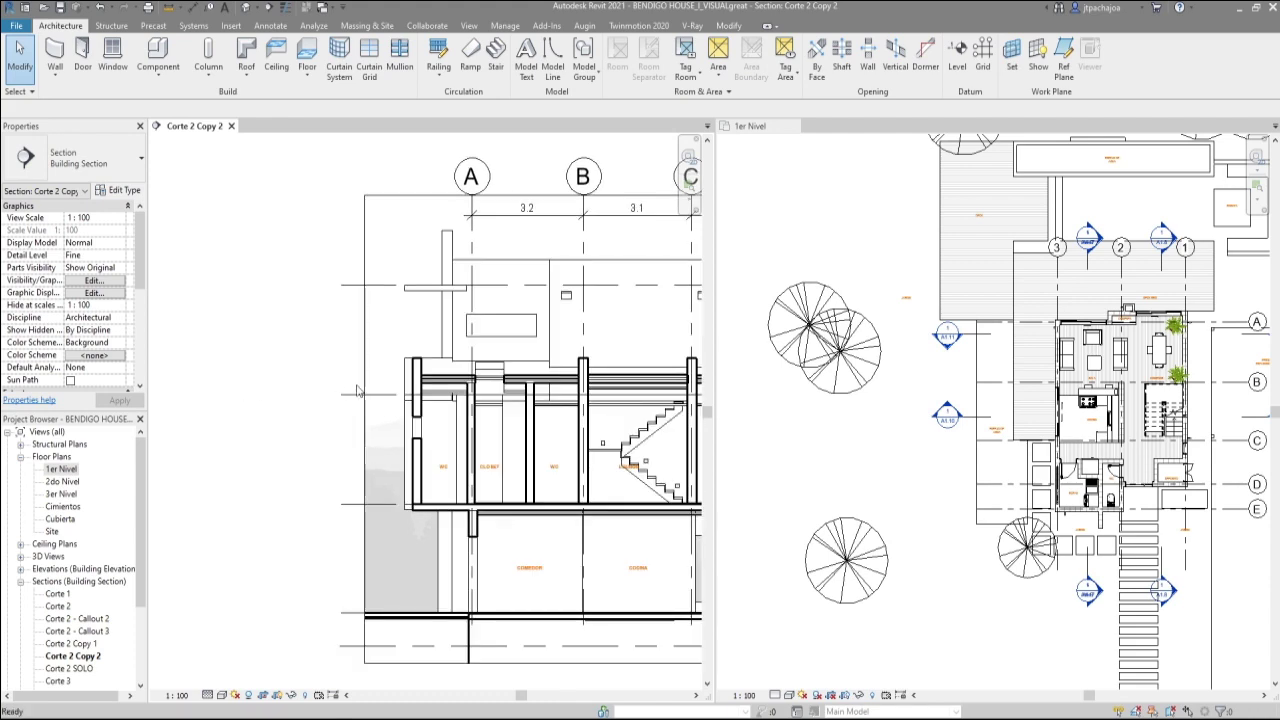
{"action": "key", "text": "z"}
{"action": "key", "text": "f"}
{"action": "left_click", "coordinate": [593, 251]}
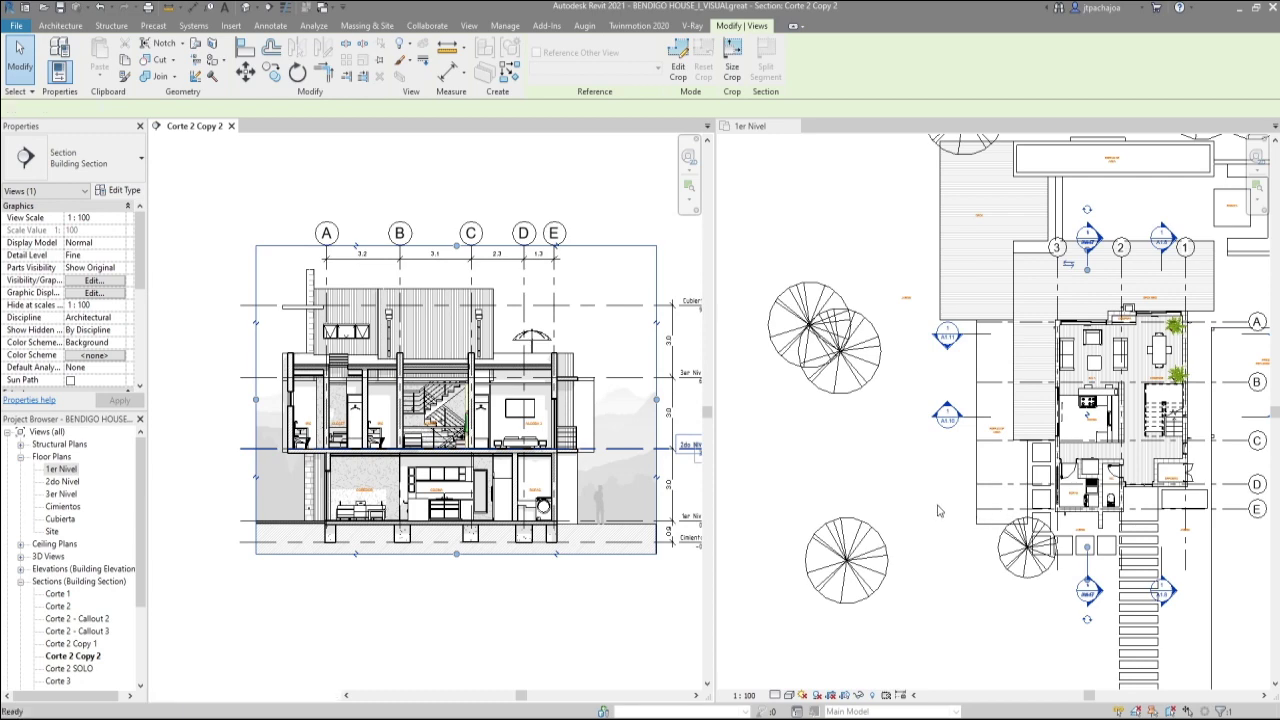
Step: In the 1er Nivel plan, drag the section line to cut a different part of the house
{"action": "left_click", "coordinate": [1007, 513]}
{"action": "scroll", "coordinate": [922, 497], "scroll_direction": "down", "scroll_amount": 2}
{"action": "scroll", "coordinate": [922, 497], "scroll_direction": "up", "scroll_amount": 2}
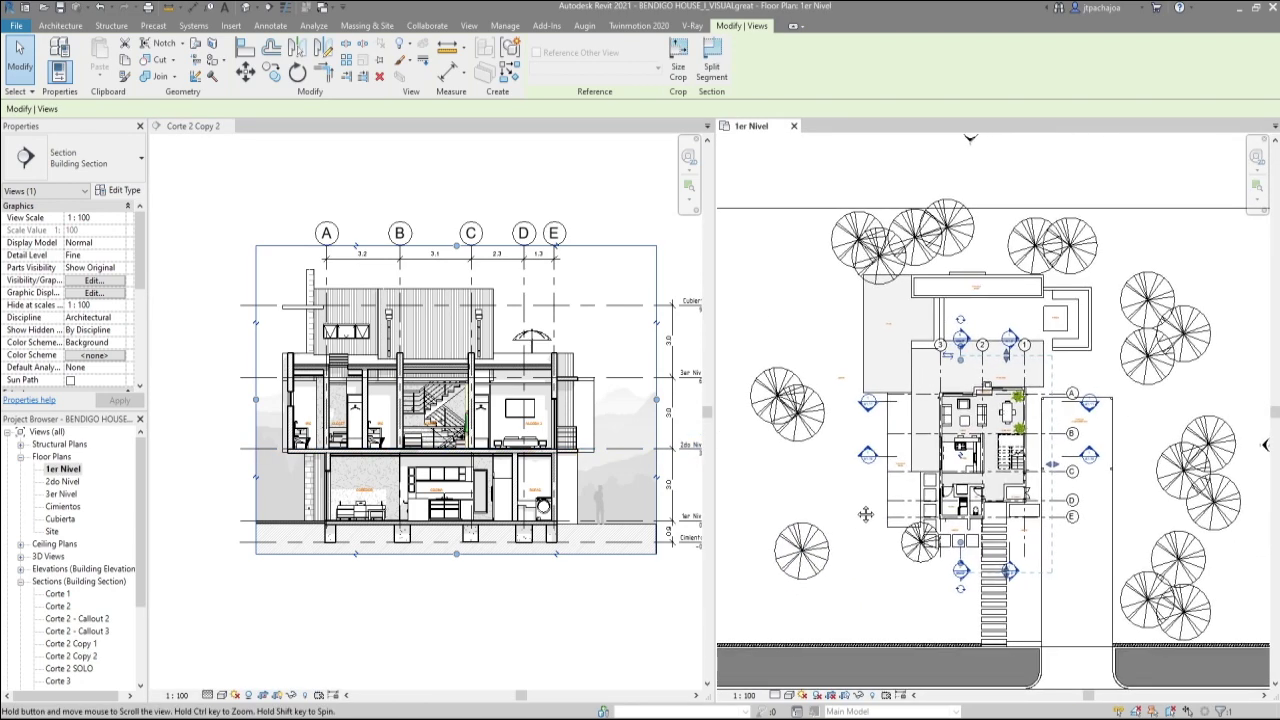
{"action": "scroll", "coordinate": [1000, 520], "scroll_direction": "up", "scroll_amount": 2}
{"action": "mouse_move", "coordinate": [1000, 520]}
{"action": "middle_mouse_down"}
{"action": "mouse_move", "coordinate": [1043, 535]}
{"action": "mouse_move", "coordinate": [1049, 561]}
{"action": "middle_mouse_up"}
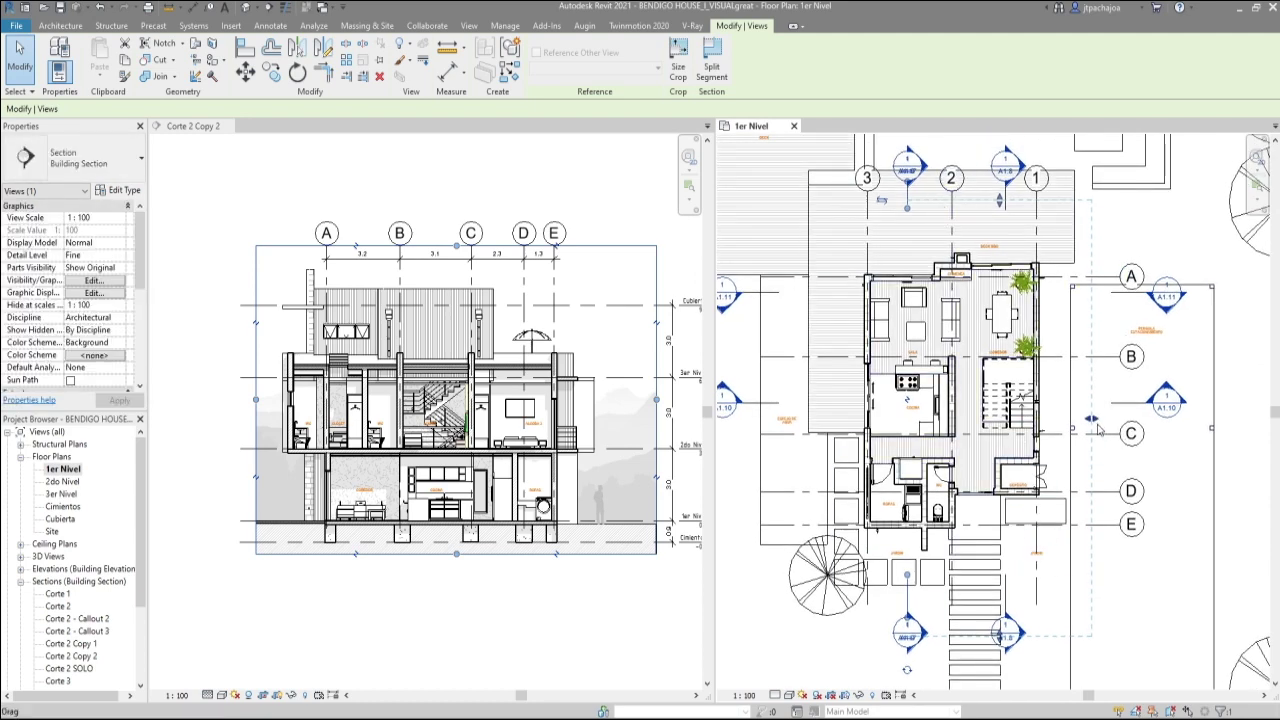
{"action": "left_click_drag", "start_coordinate": [1095, 425], "coordinate": [921, 423]}
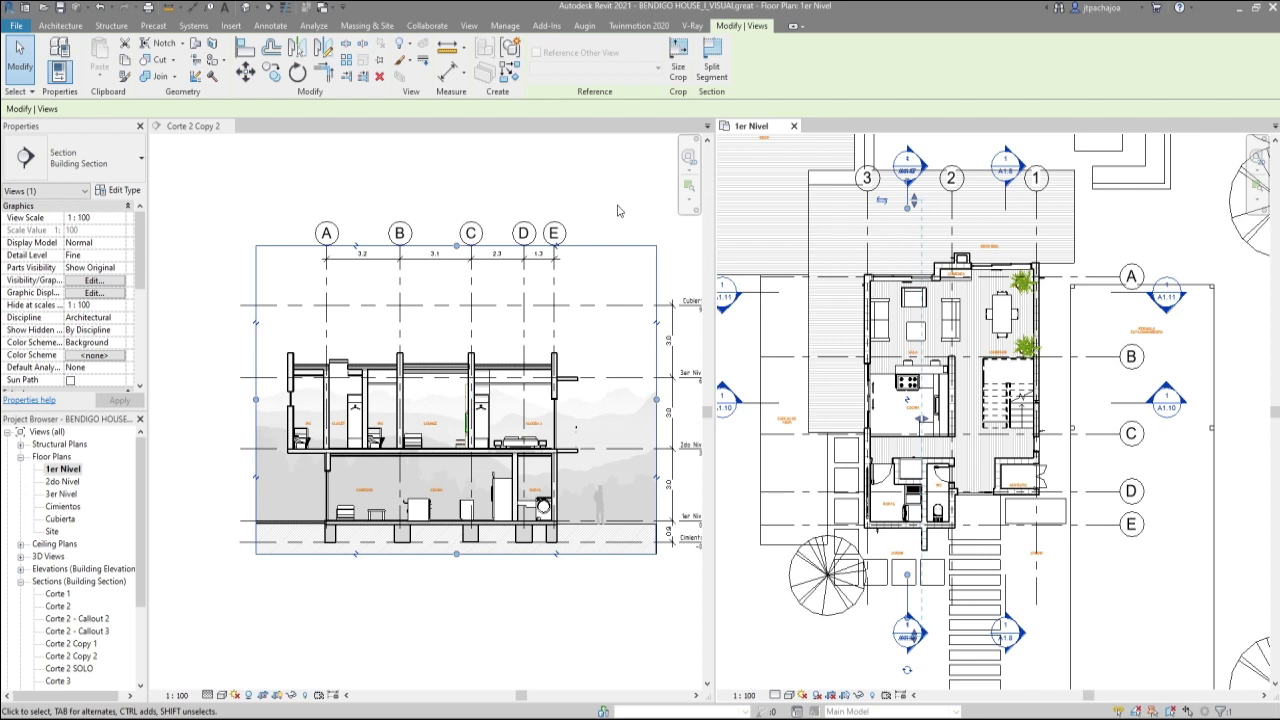
{"action": "left_click", "coordinate": [617, 210]}
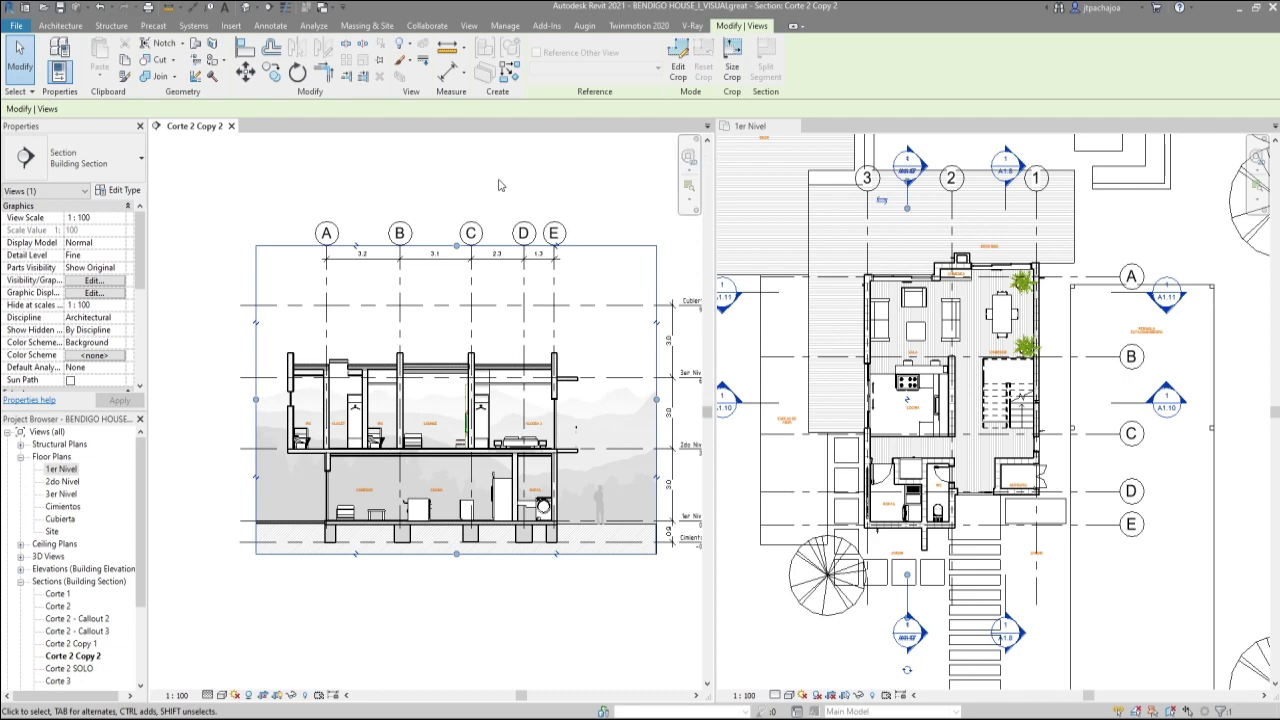
{"action": "left_click", "coordinate": [546, 168]}
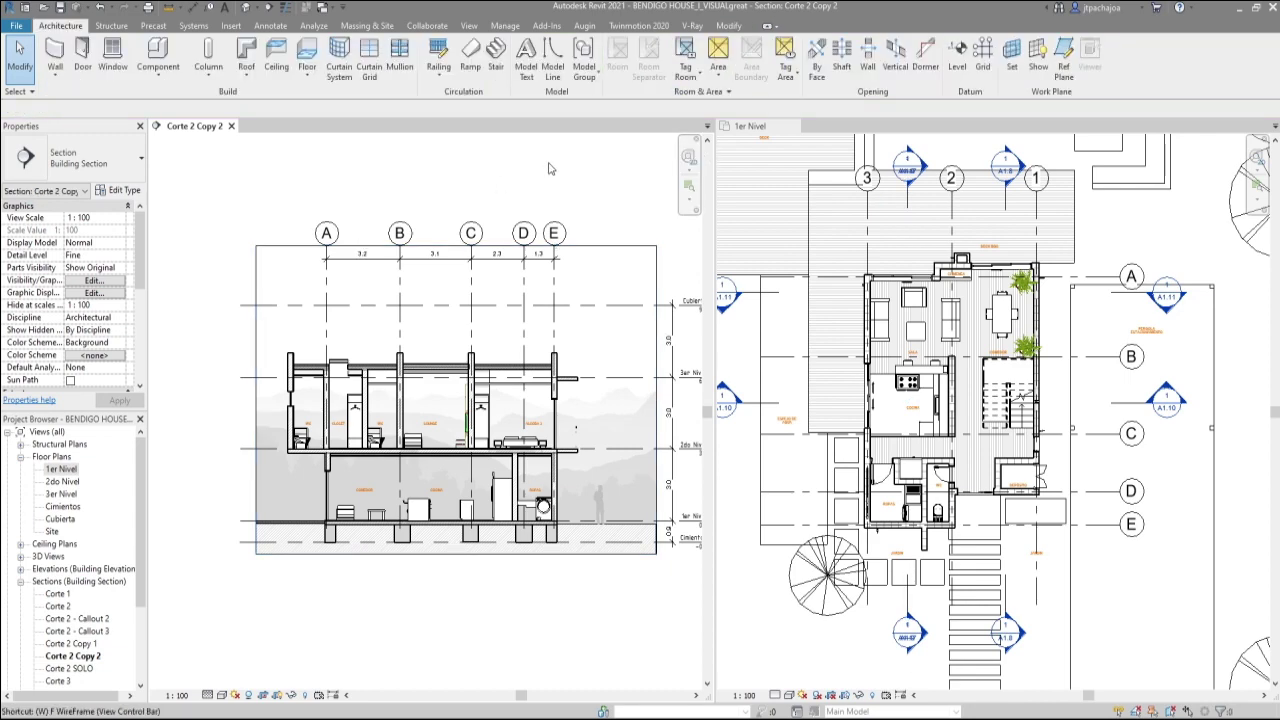
Step: Return to a single full-size view and zoom the section to fit
{"action": "key", "text": "t"}
{"action": "key", "text": "w"}
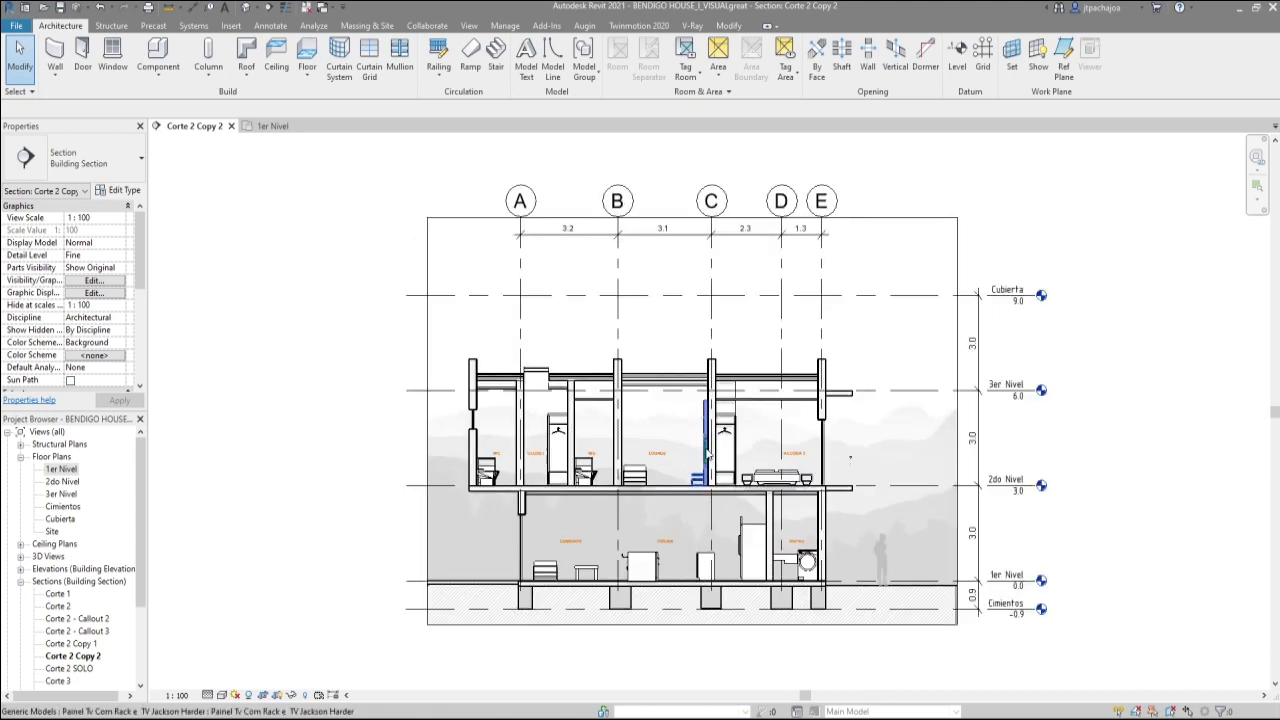
{"action": "key", "text": "z"}
{"action": "key", "text": "f"}
Step: Set the Graphic Display Options background to None and apply it
{"action": "left_click", "coordinate": [222, 694]}
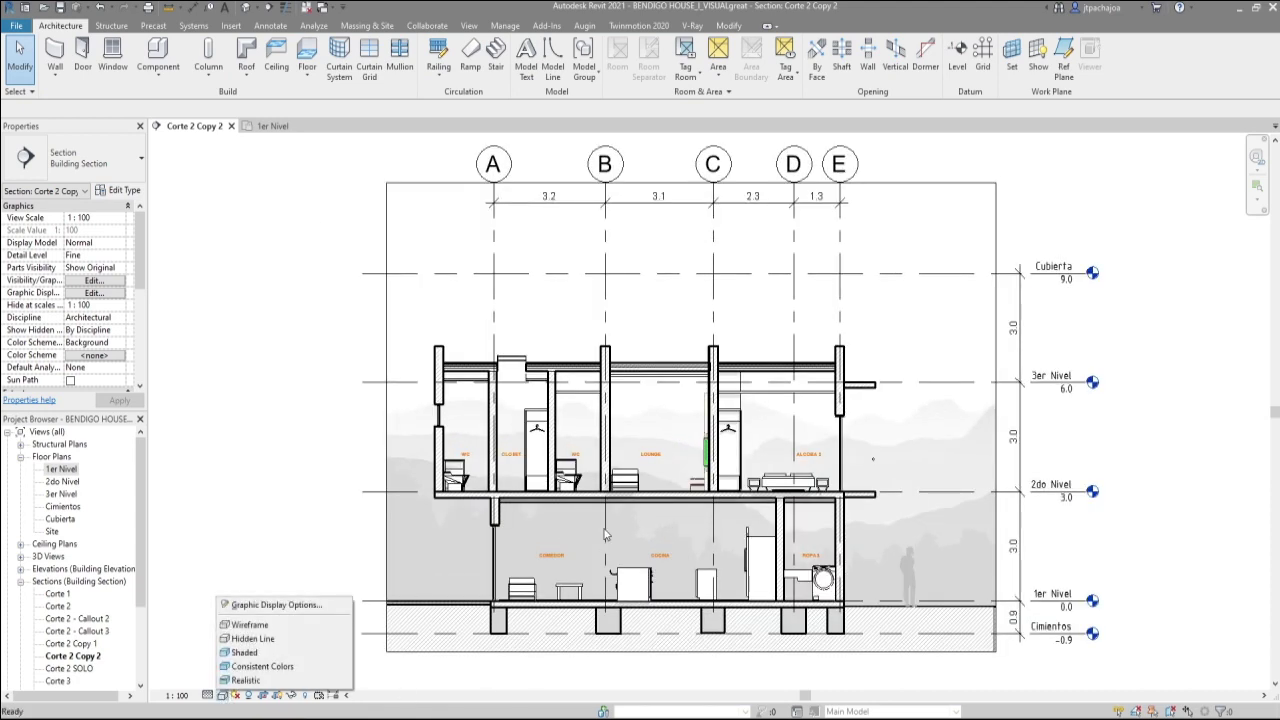
{"action": "left_click", "coordinate": [280, 606]}
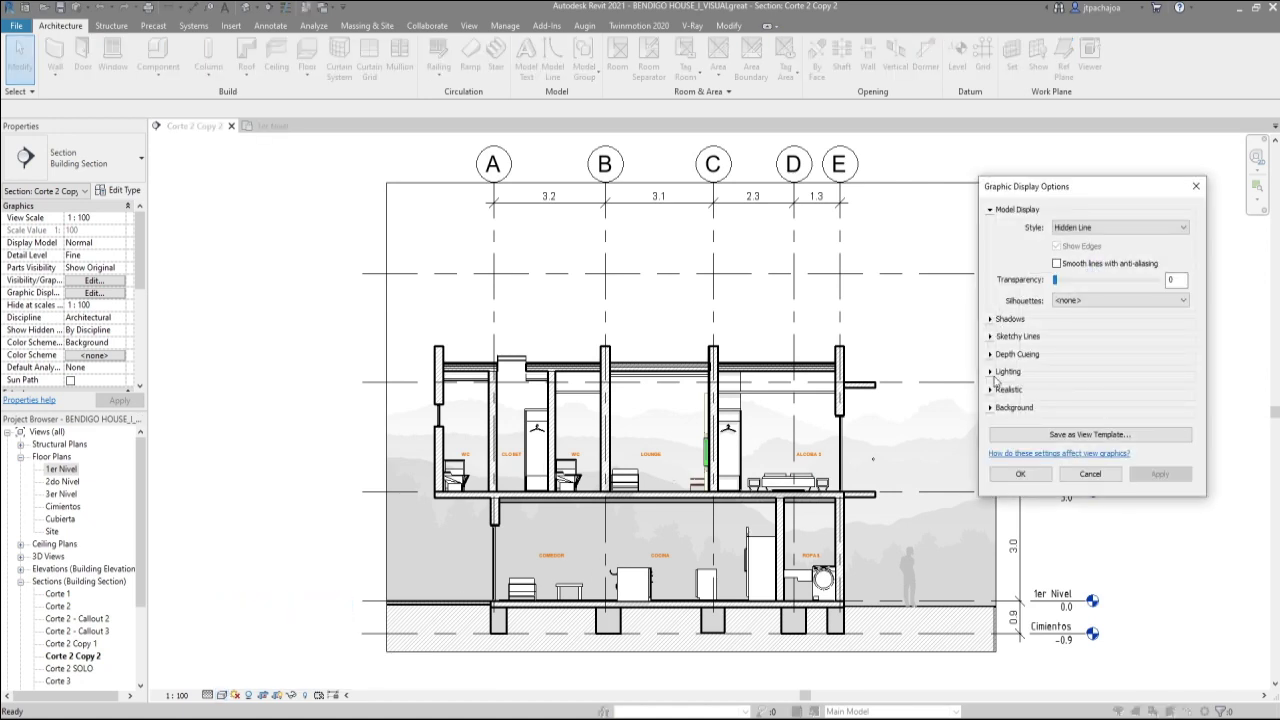
{"action": "left_click", "coordinate": [991, 408]}
{"action": "left_click", "coordinate": [1140, 428]}
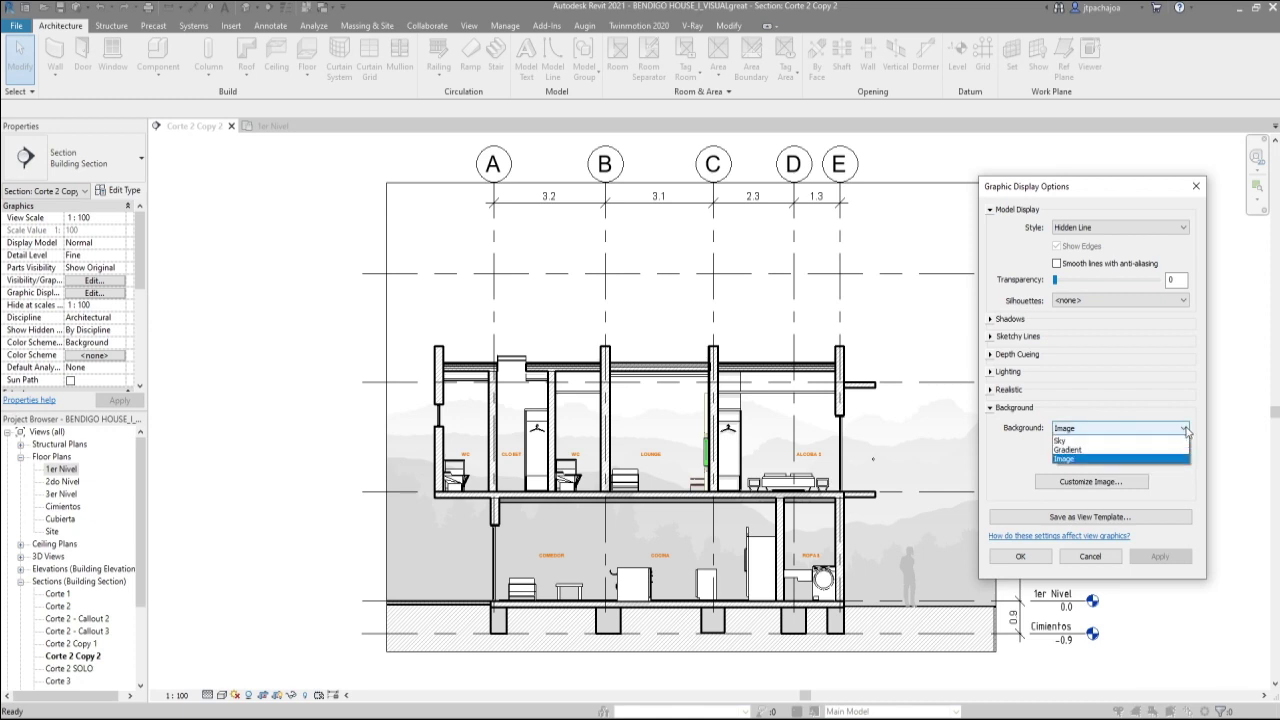
{"action": "left_click", "coordinate": [1062, 441]}
{"action": "left_click", "coordinate": [1155, 559]}
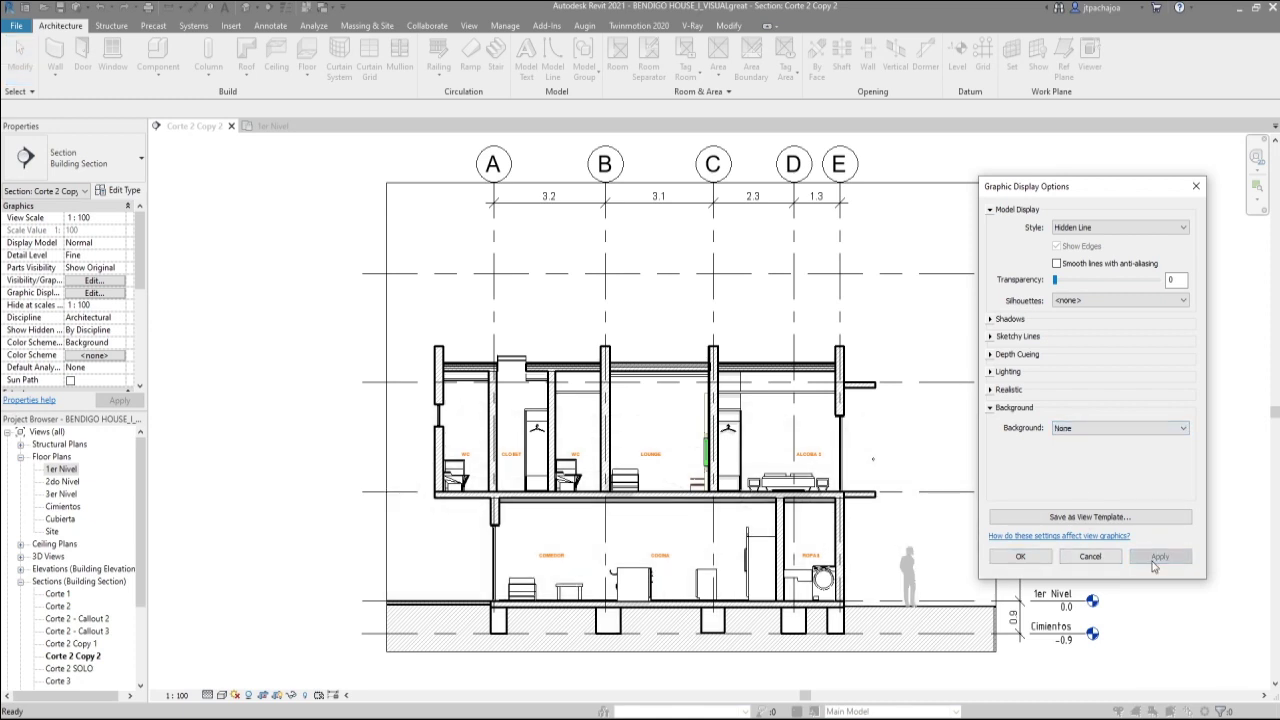
{"action": "left_click", "coordinate": [1022, 558]}
Step: Hide the standing person figure and the electrical fixtures category, such as the washing machine
{"action": "left_click", "coordinate": [914, 580]}
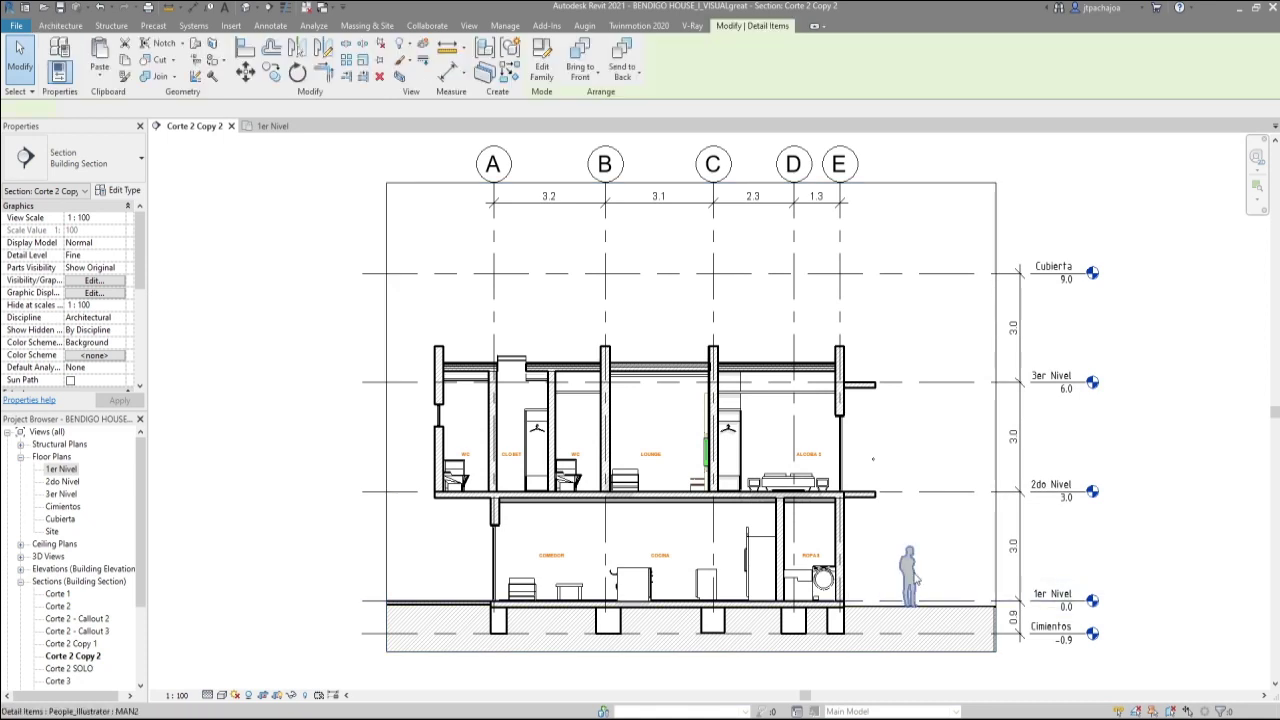
{"action": "right_click", "coordinate": [914, 582]}
{"action": "mouse_move", "coordinate": [958, 330]}
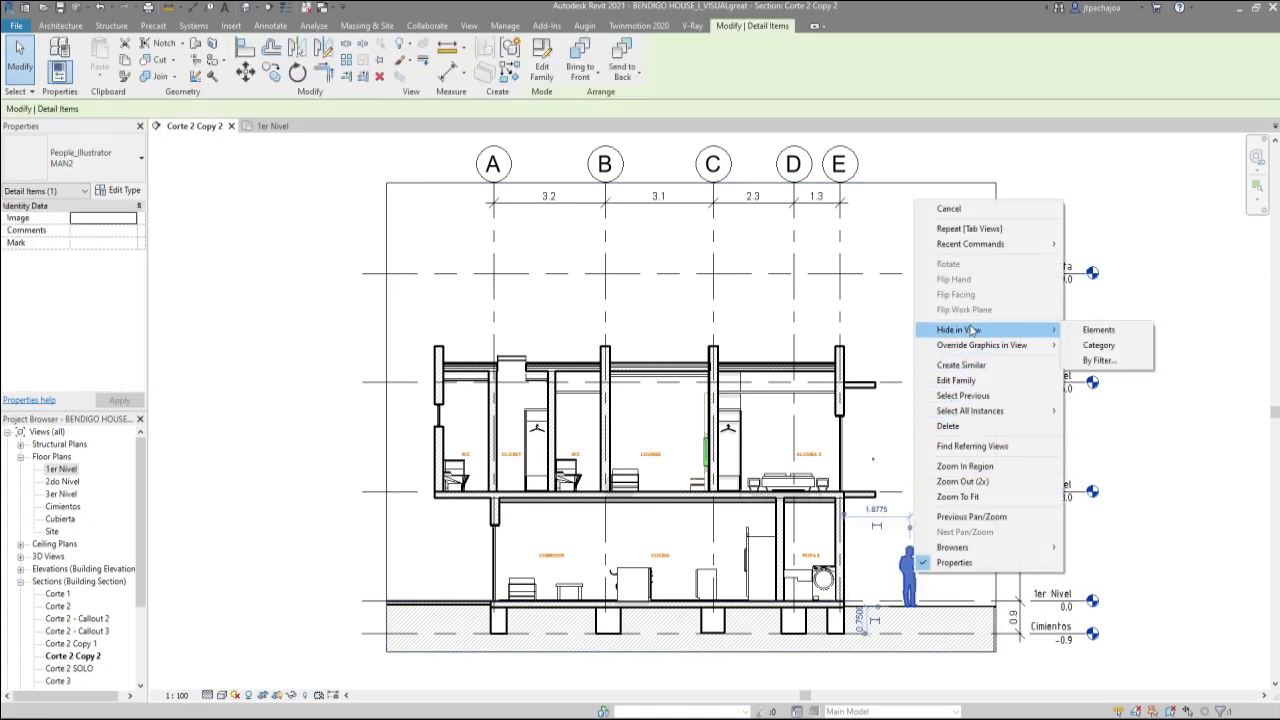
{"action": "left_click", "coordinate": [1106, 337]}
{"action": "left_click", "coordinate": [822, 580]}
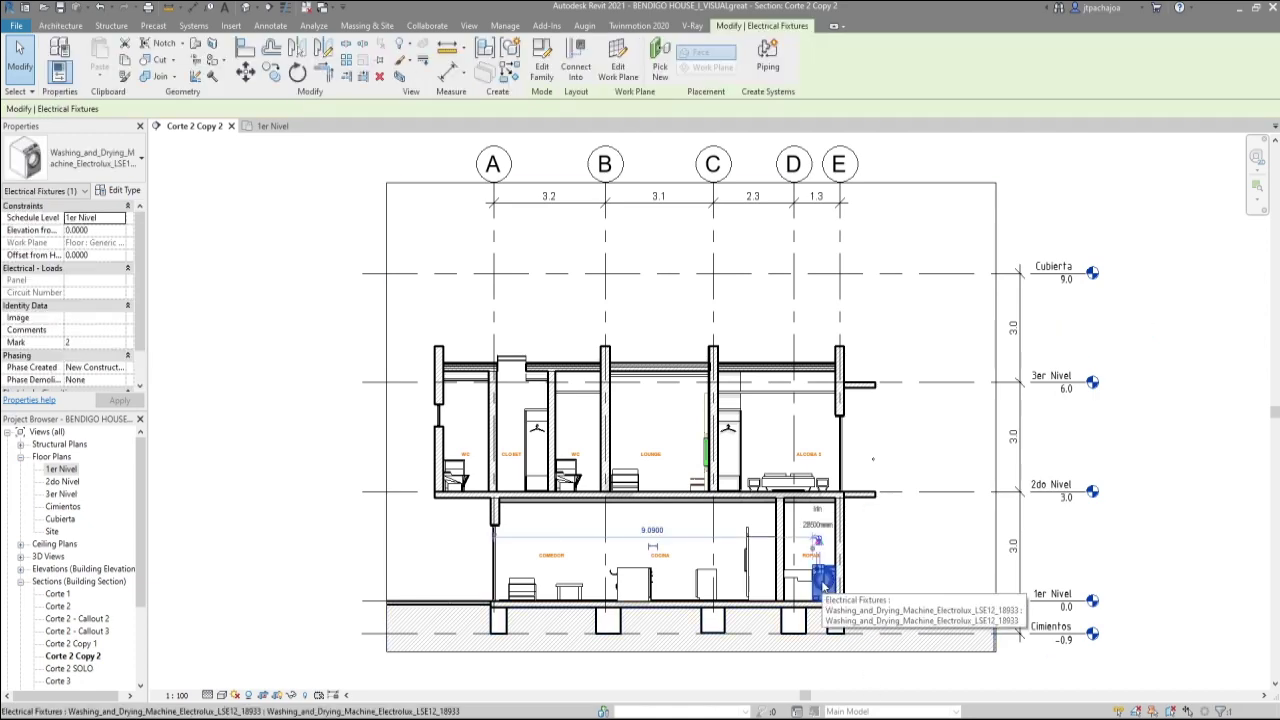
{"action": "key", "text": "Escape"}
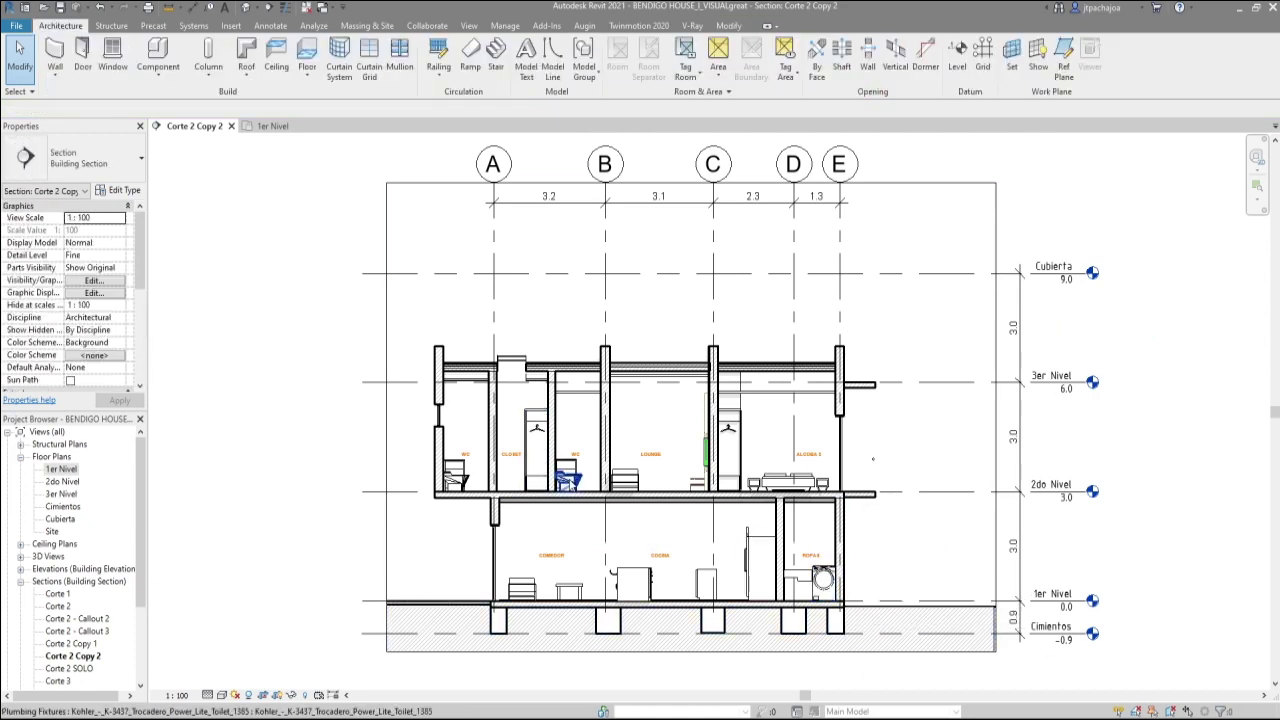
{"action": "left_click", "coordinate": [822, 588]}
{"action": "right_click", "coordinate": [828, 598]}
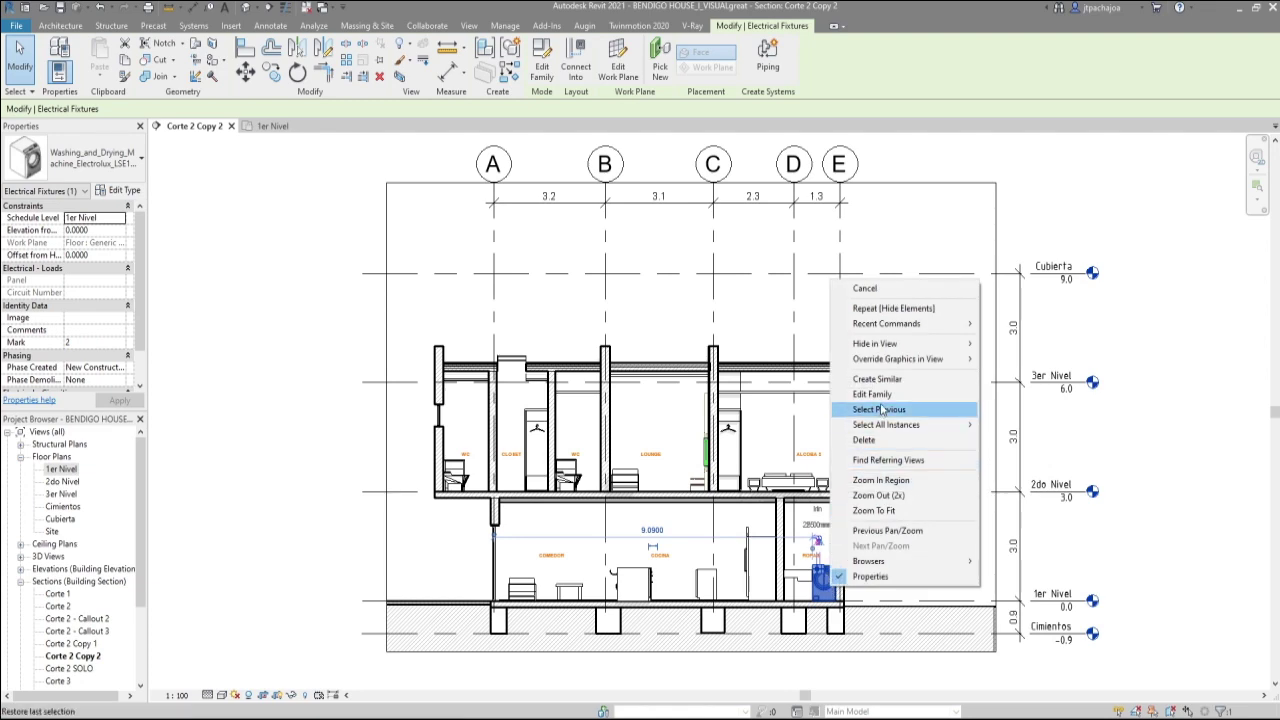
{"action": "mouse_move", "coordinate": [875, 343]}
{"action": "left_click", "coordinate": [1042, 362]}
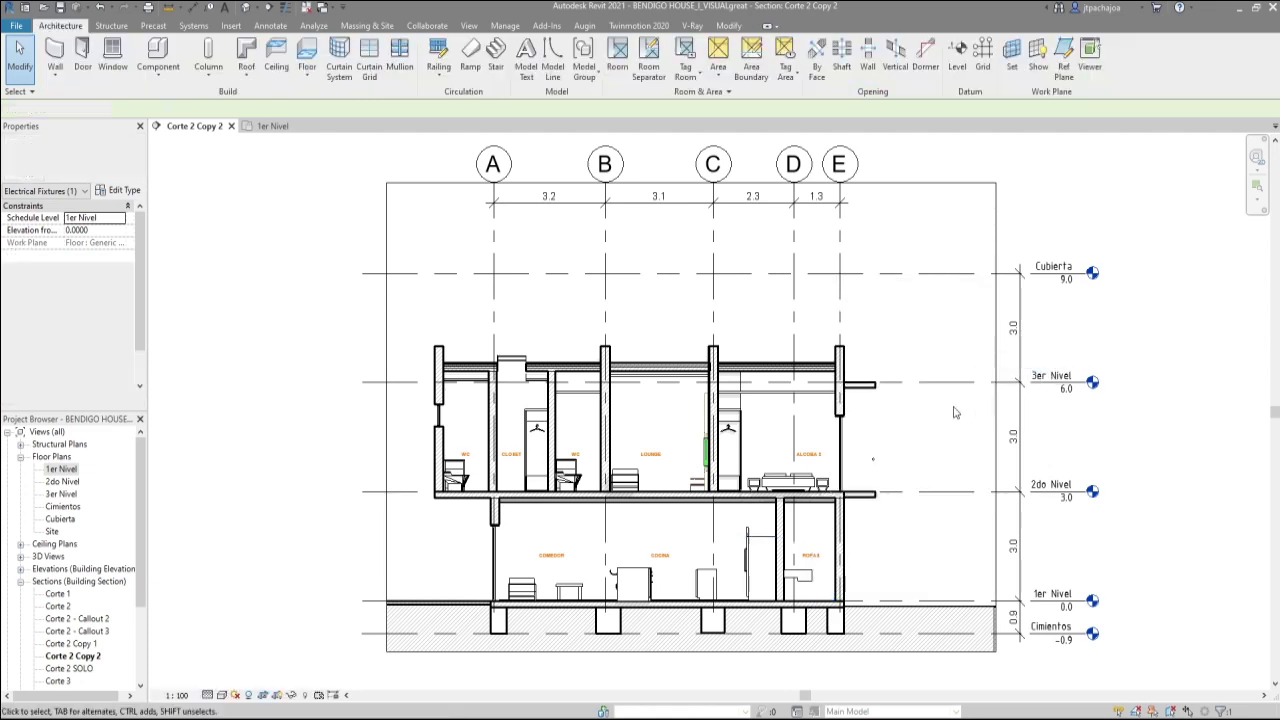
Step: Hide the furniture, plumbing fixtures and casework categories in this view
{"action": "left_click", "coordinate": [708, 575]}
{"action": "right_click", "coordinate": [708, 575]}
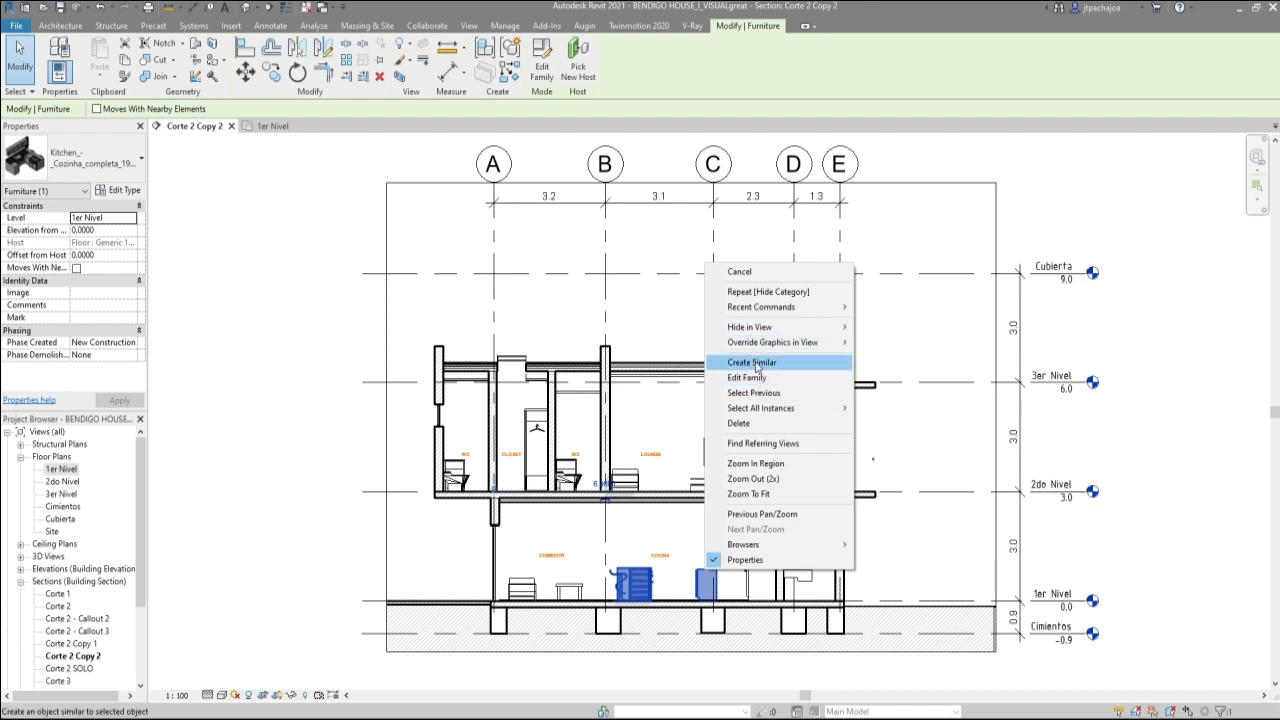
{"action": "mouse_move", "coordinate": [760, 327]}
{"action": "left_click", "coordinate": [886, 346]}
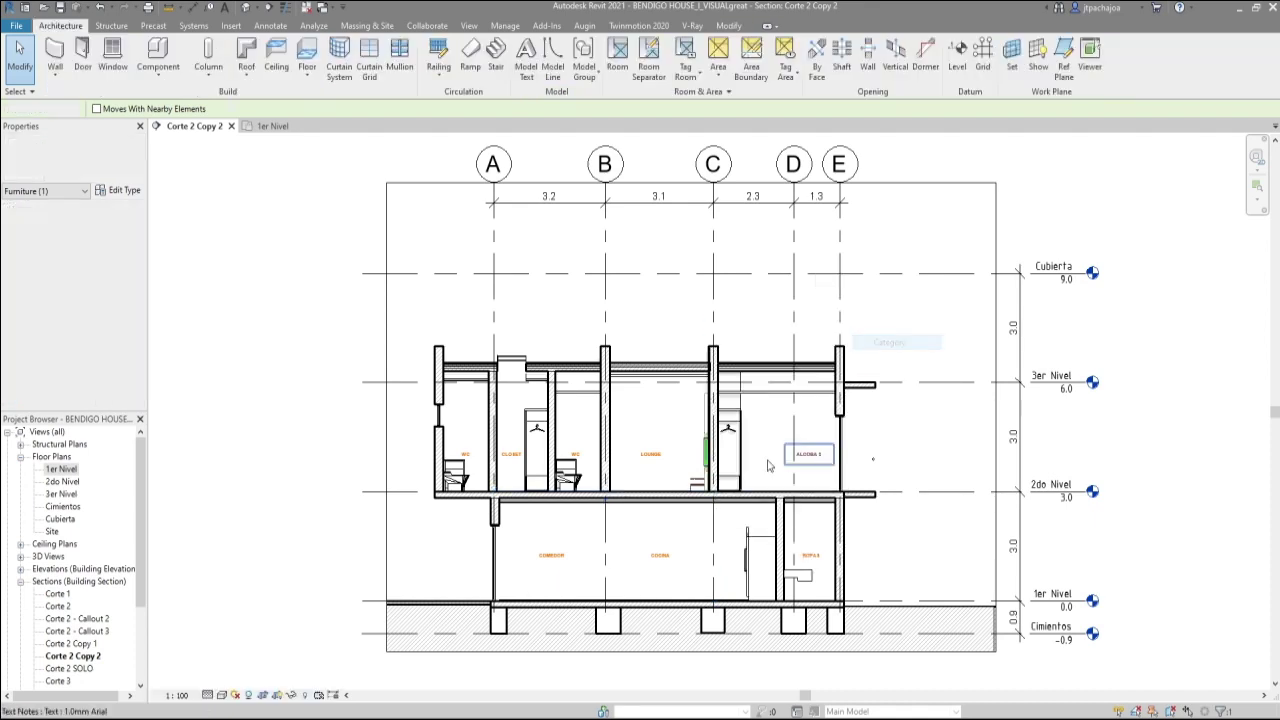
{"action": "left_click", "coordinate": [567, 480]}
{"action": "right_click", "coordinate": [567, 480]}
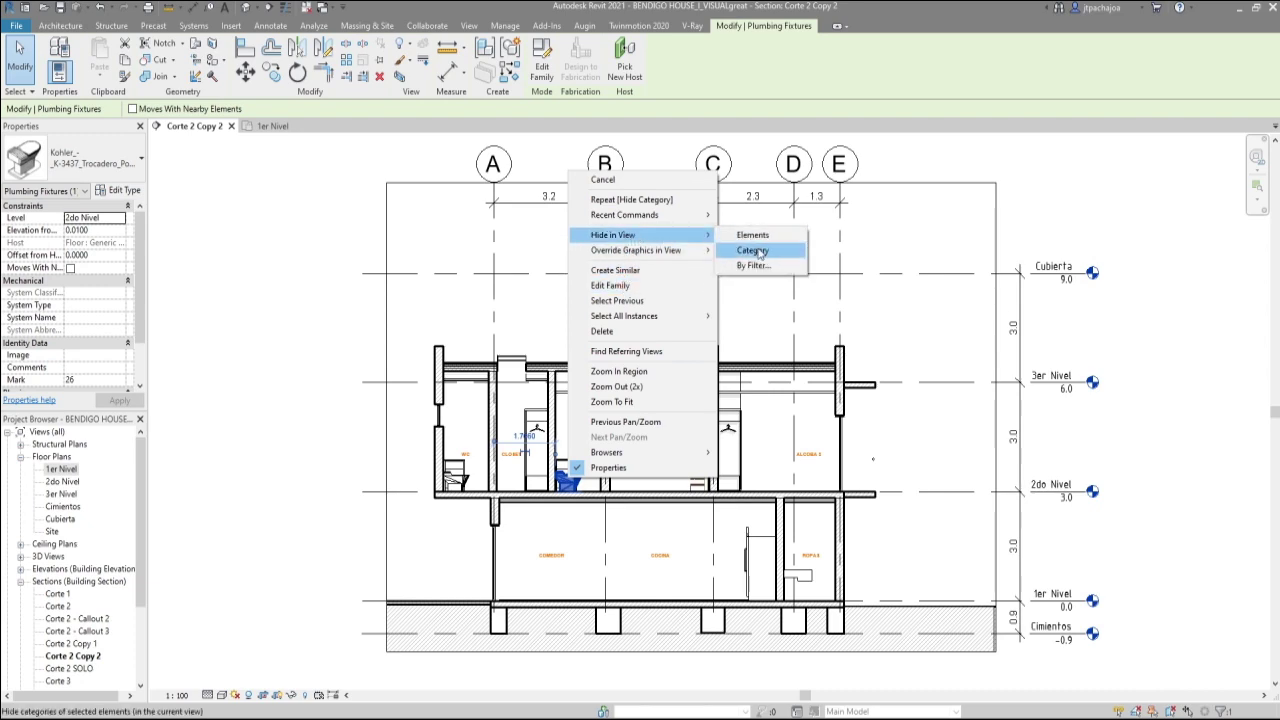
{"action": "left_click", "coordinate": [755, 249]}
{"action": "left_click", "coordinate": [455, 476]}
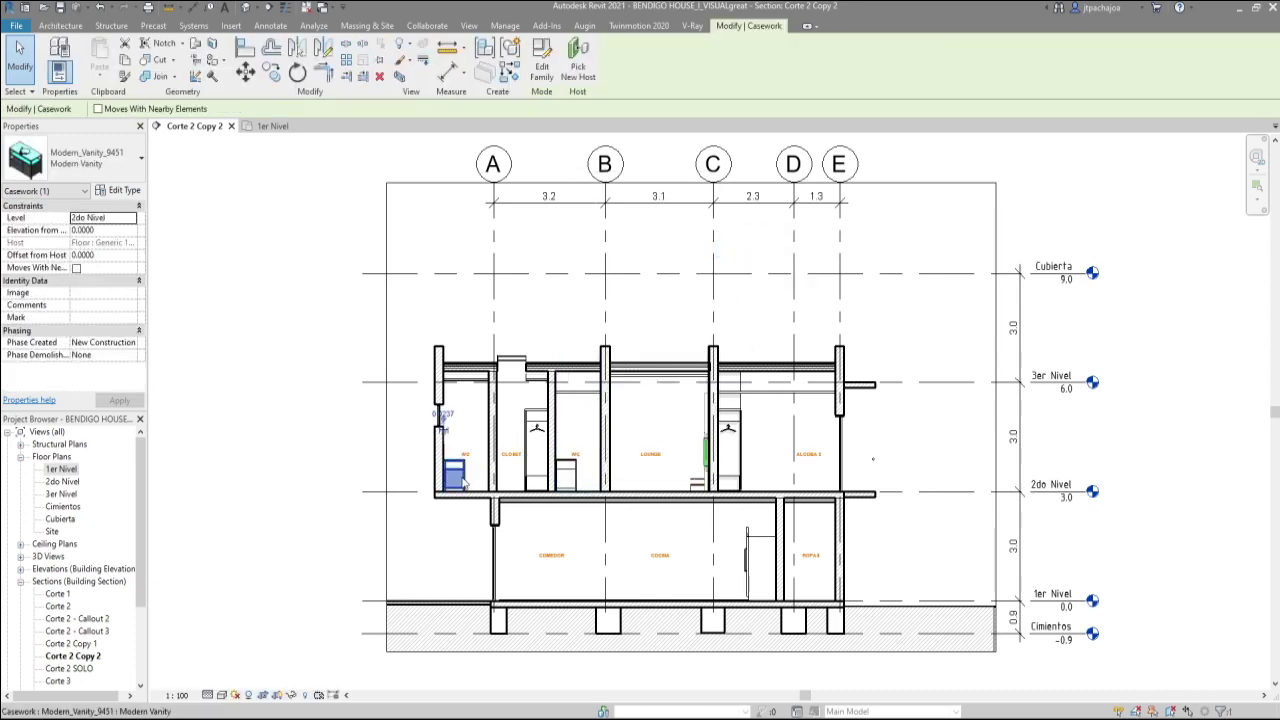
{"action": "right_click", "coordinate": [462, 476]}
{"action": "mouse_move", "coordinate": [507, 234]}
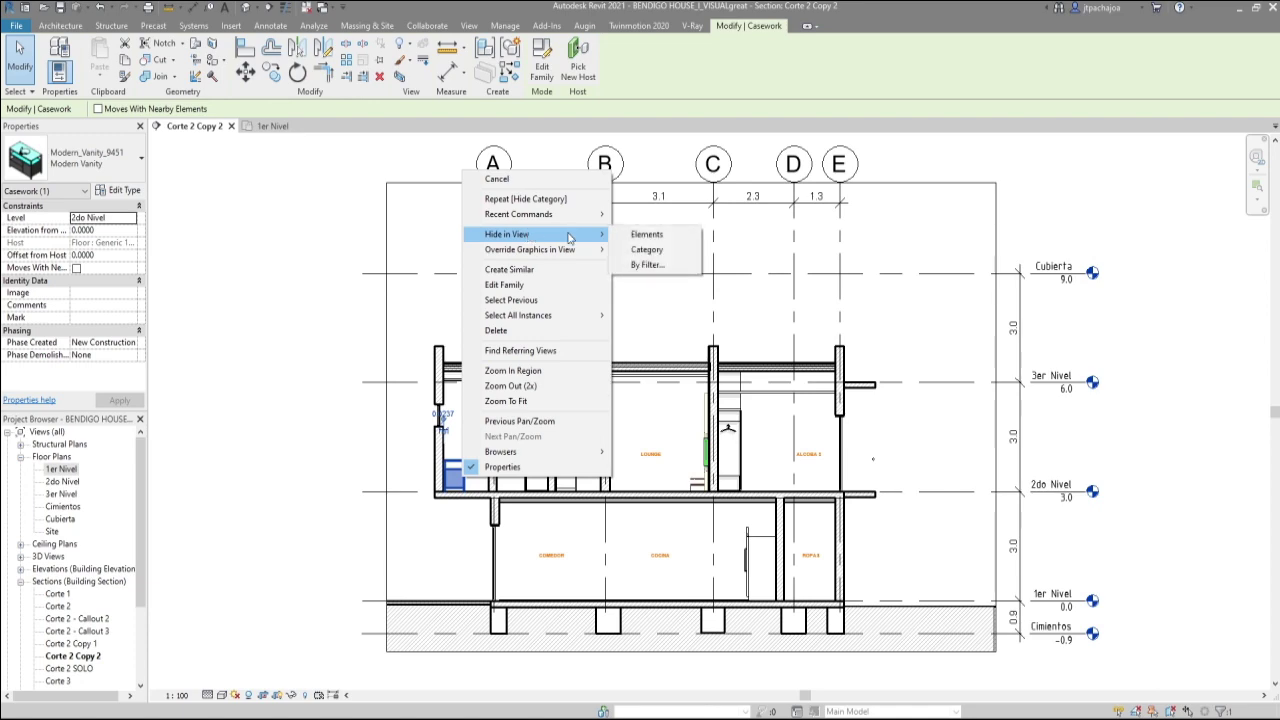
{"action": "left_click", "coordinate": [649, 250]}
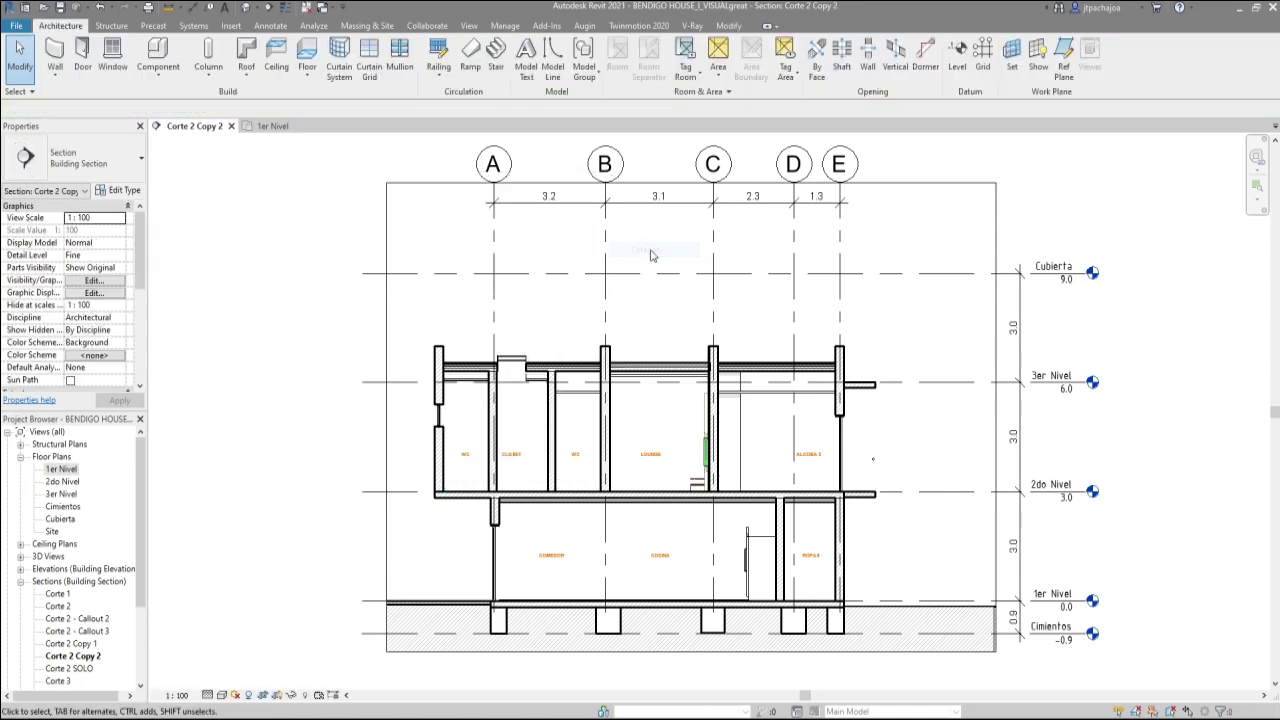
Step: Hide the generic models, specialty equipment and text notes categories
{"action": "left_click", "coordinate": [703, 470]}
{"action": "right_click", "coordinate": [703, 470]}
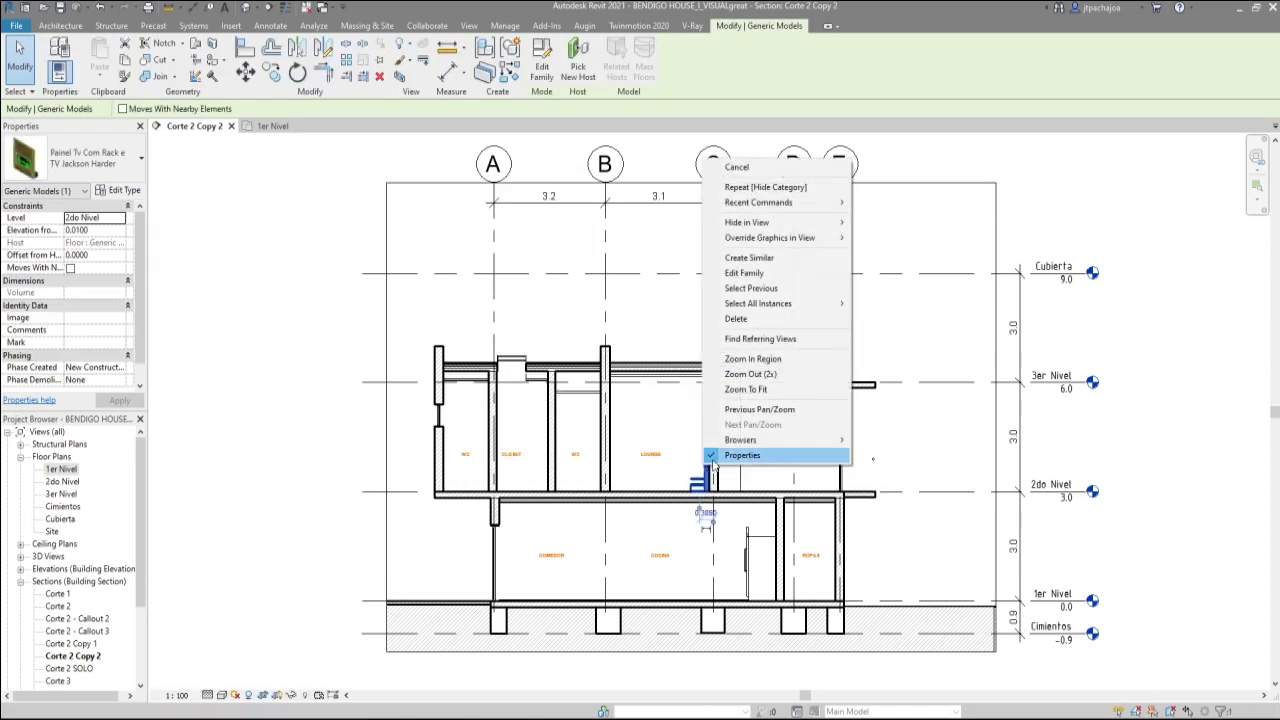
{"action": "mouse_move", "coordinate": [747, 222]}
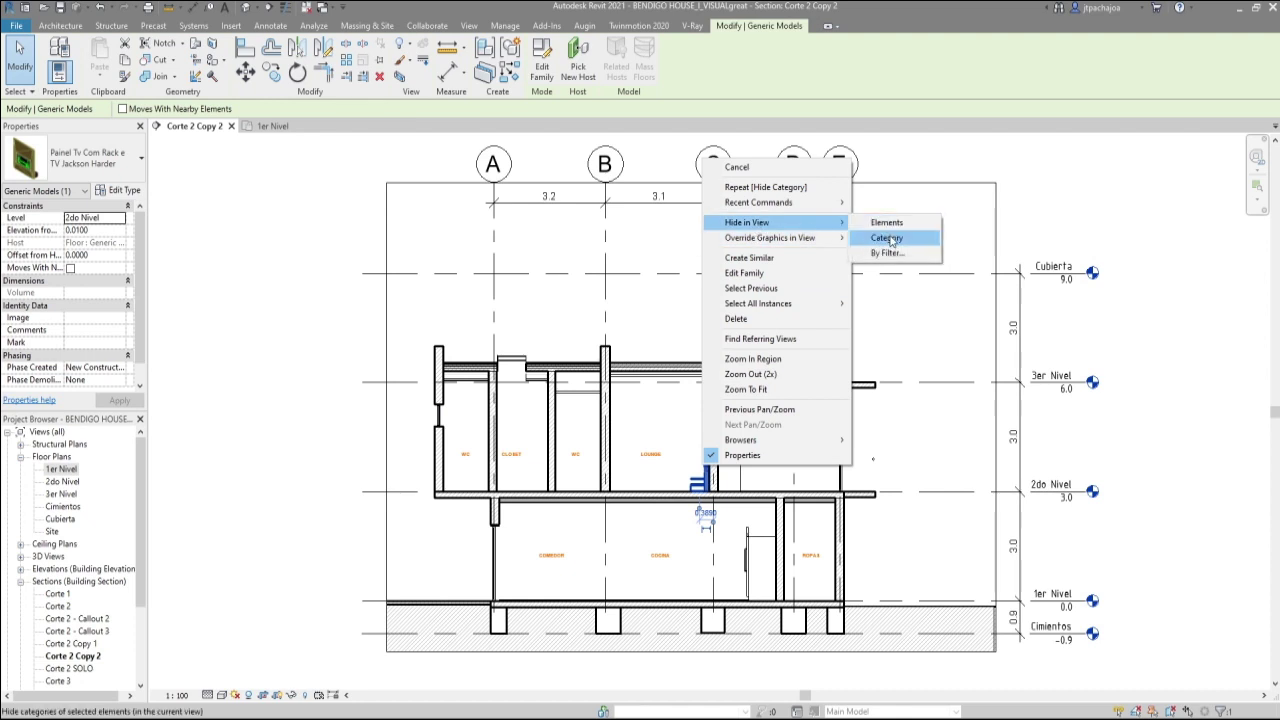
{"action": "left_click", "coordinate": [886, 238]}
{"action": "left_click", "coordinate": [760, 546]}
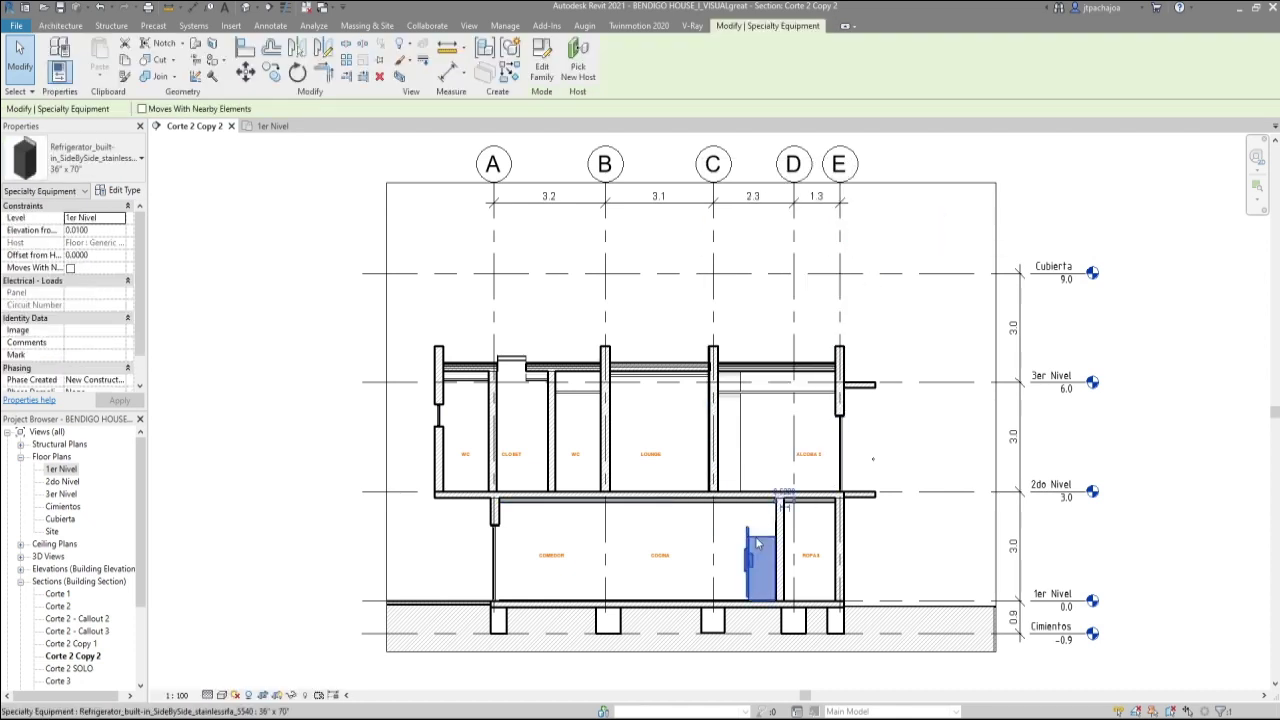
{"action": "right_click", "coordinate": [760, 546]}
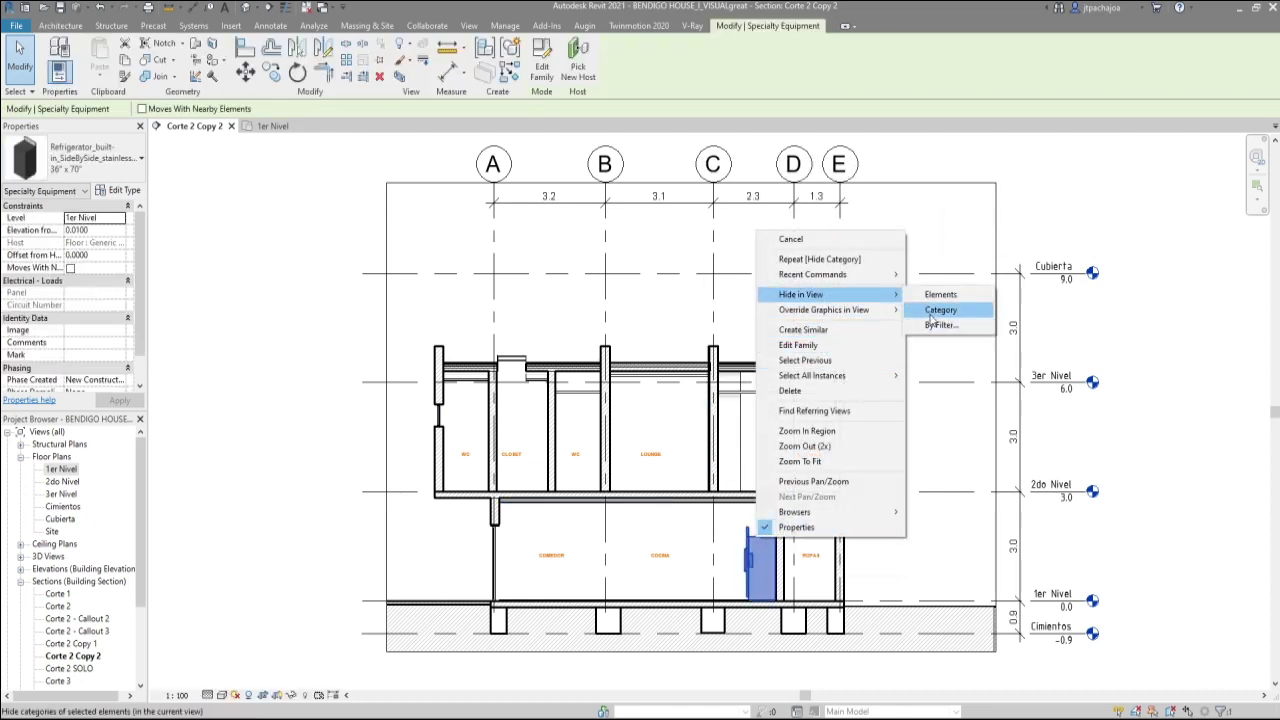
{"action": "left_click", "coordinate": [940, 309]}
{"action": "left_click", "coordinate": [810, 558]}
{"action": "right_click", "coordinate": [810, 558]}
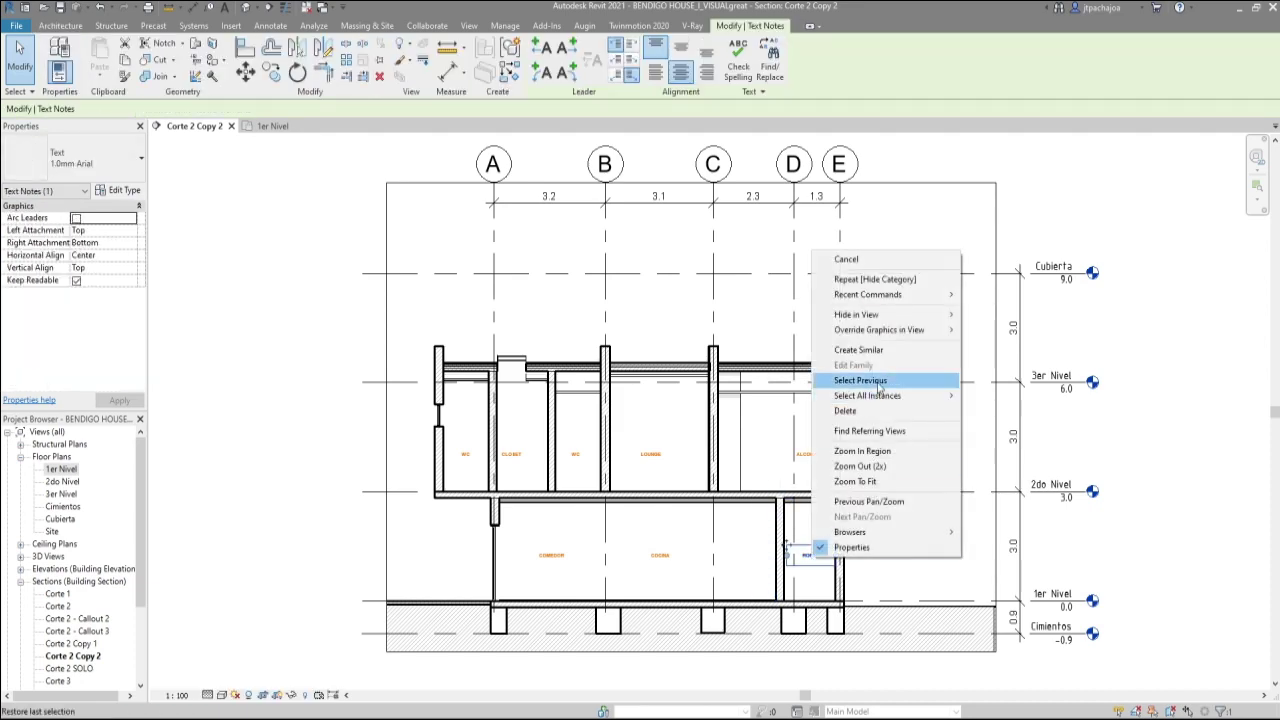
{"action": "left_click", "coordinate": [995, 330]}
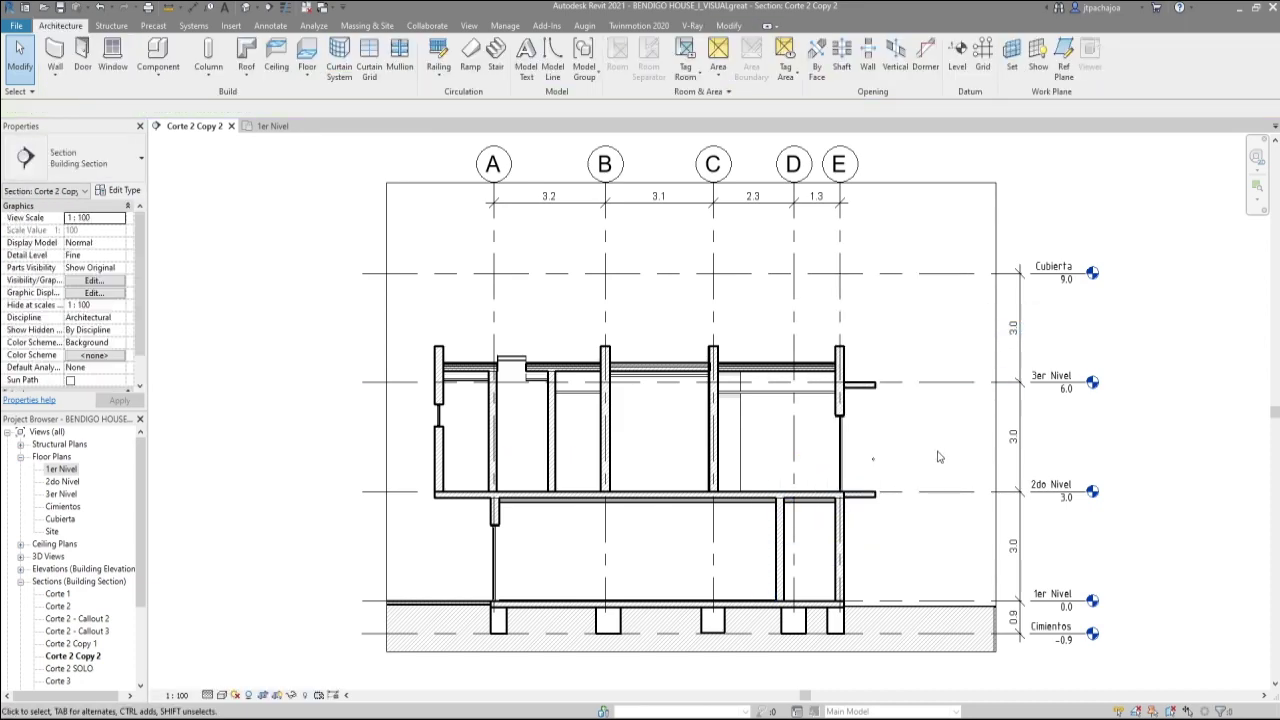
Step: Hide the crop boundary, filled-region ground hatch and dimensions, then shift the drawing slightly left
{"action": "left_click", "coordinate": [890, 651]}
{"action": "right_click", "coordinate": [890, 651]}
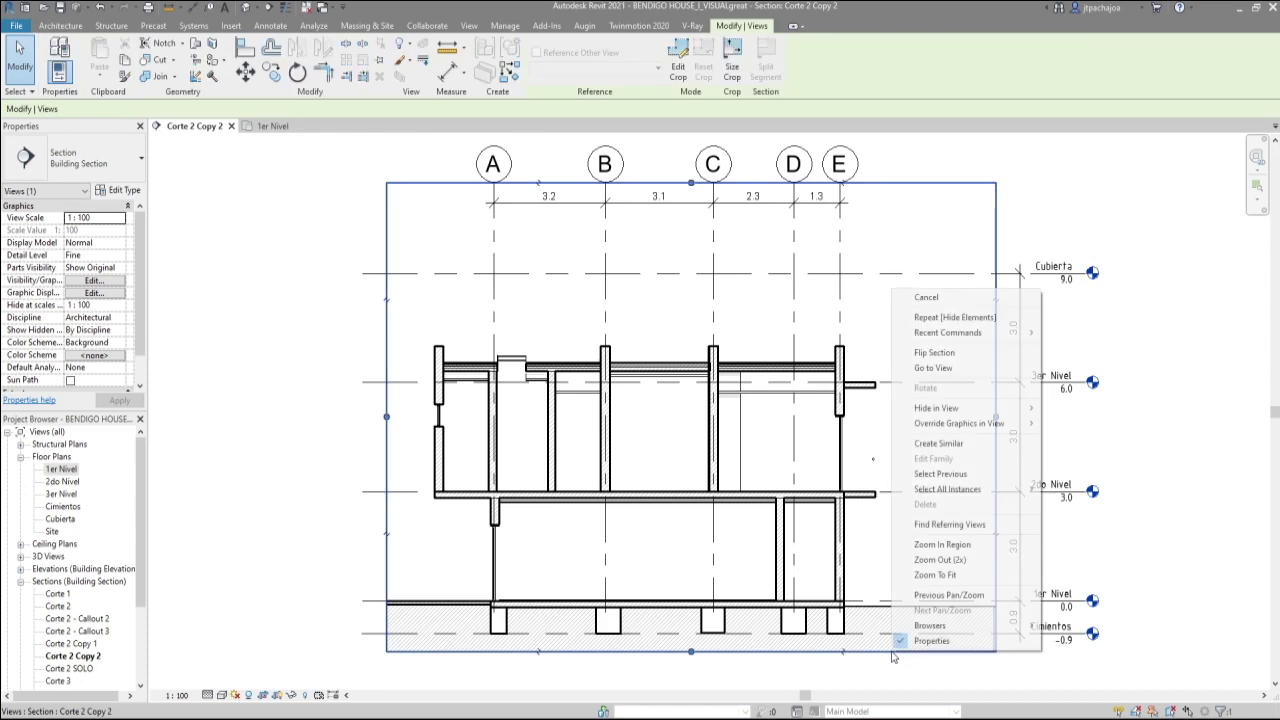
{"action": "left_click", "coordinate": [1115, 520]}
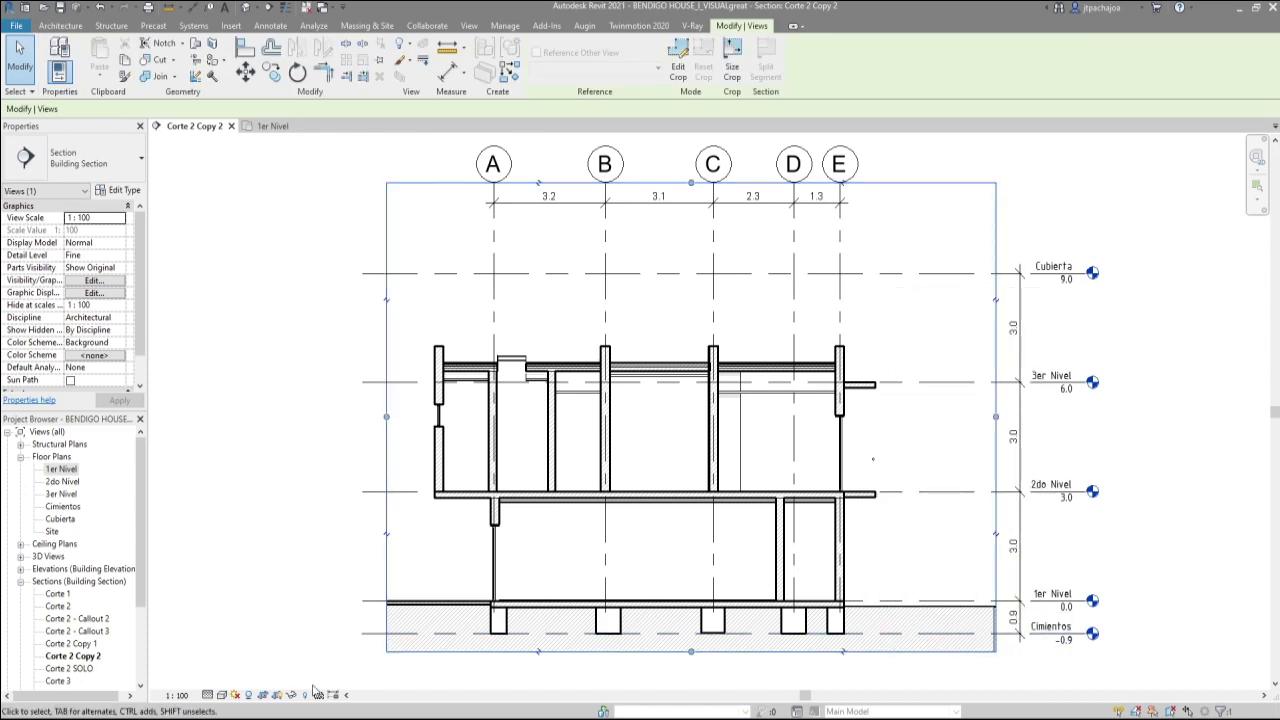
{"action": "left_click", "coordinate": [283, 699]}
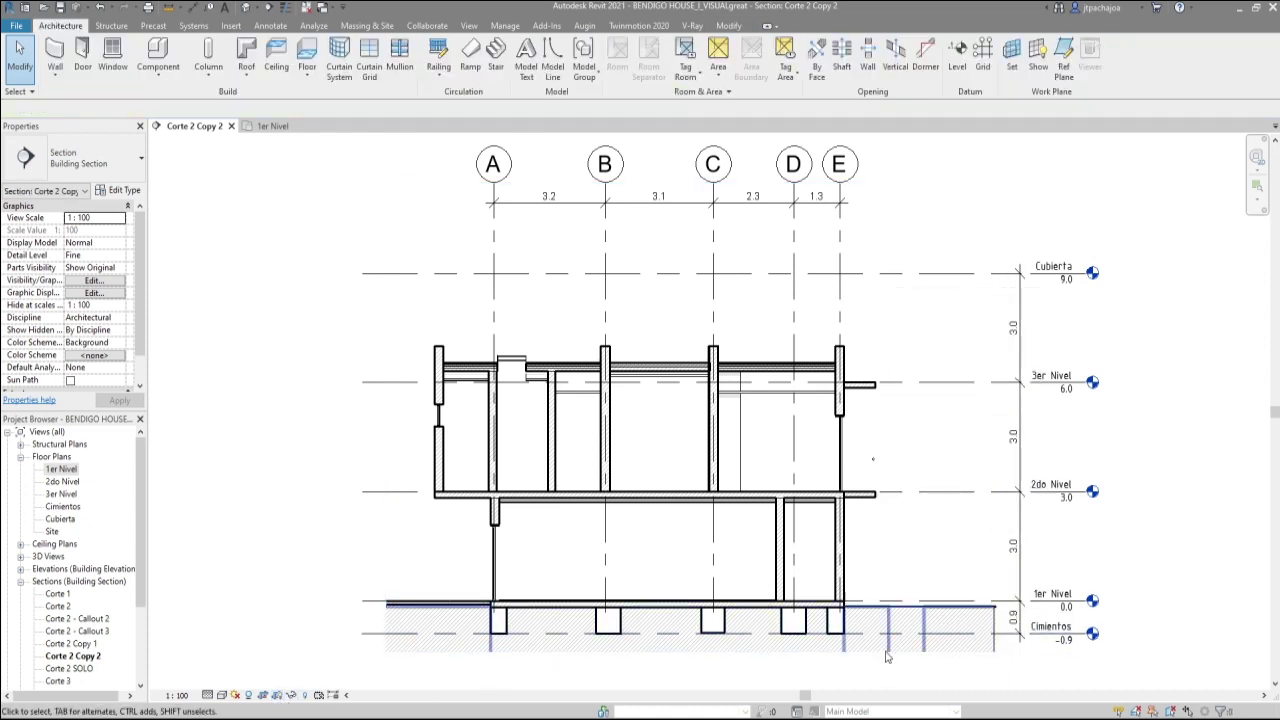
{"action": "left_click", "coordinate": [992, 653]}
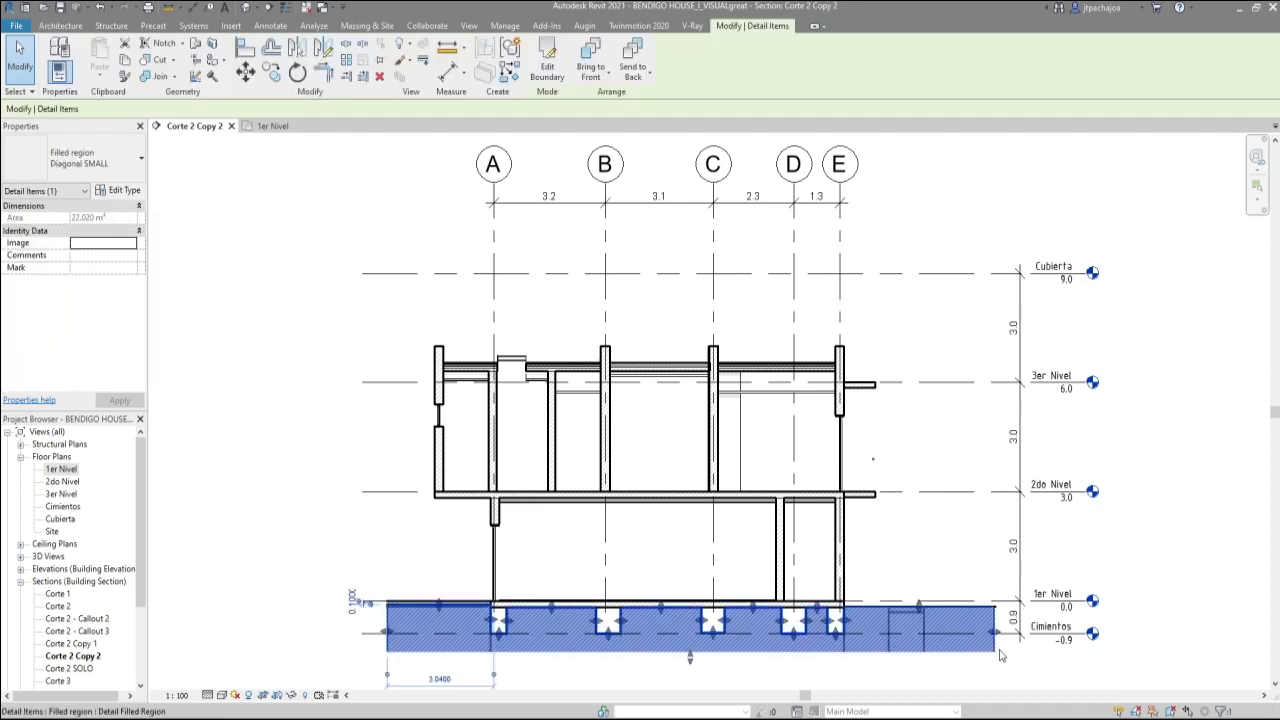
{"action": "right_click", "coordinate": [997, 654]}
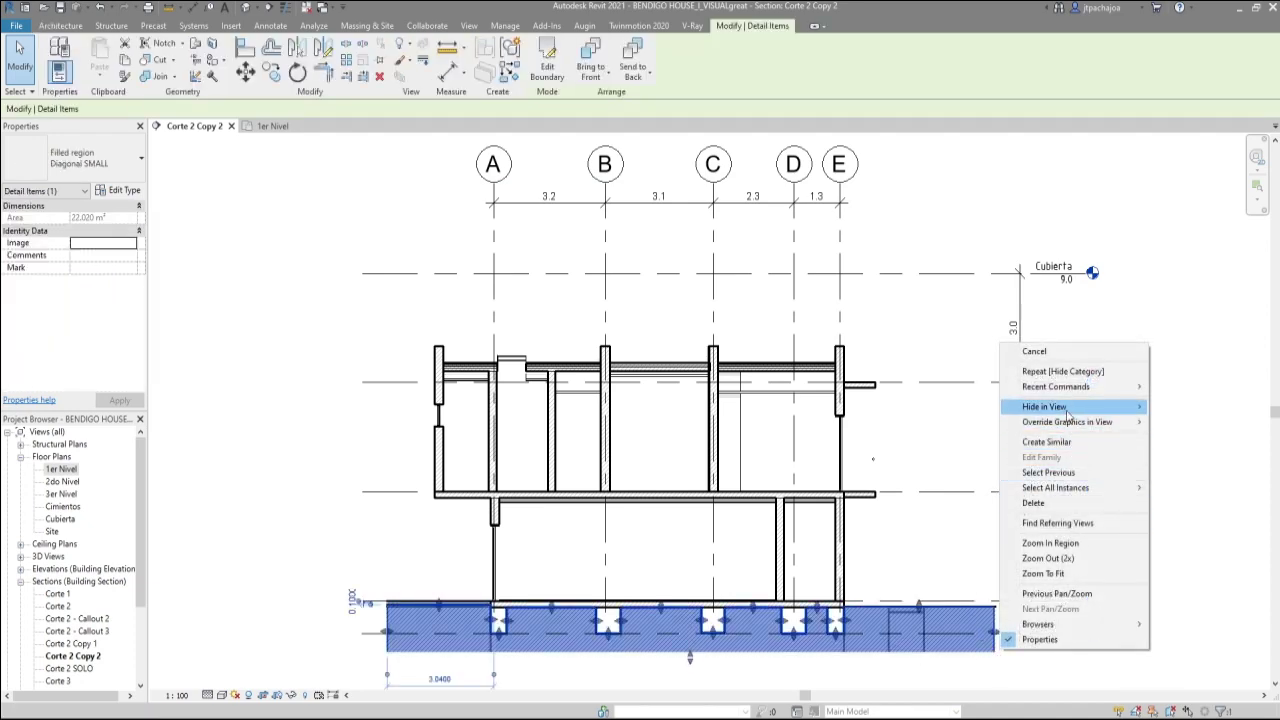
{"action": "left_click", "coordinate": [1183, 422]}
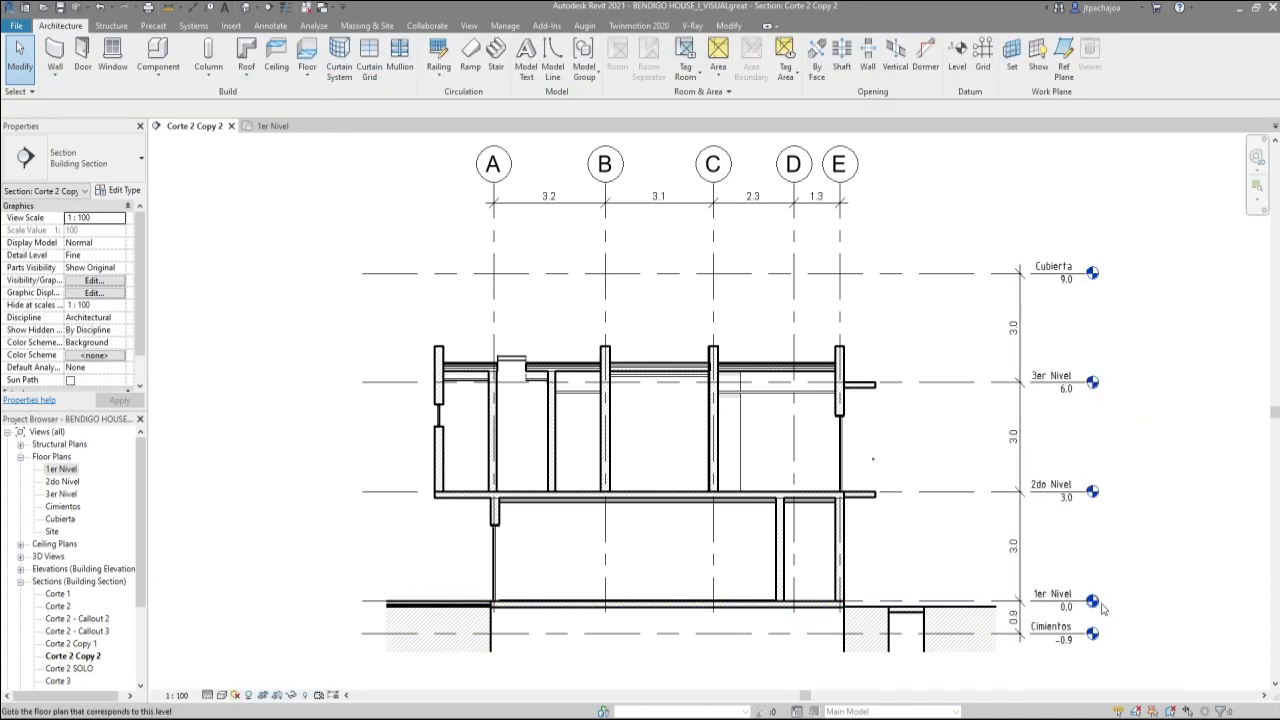
{"action": "left_click", "coordinate": [1022, 560]}
{"action": "right_click", "coordinate": [1022, 560]}
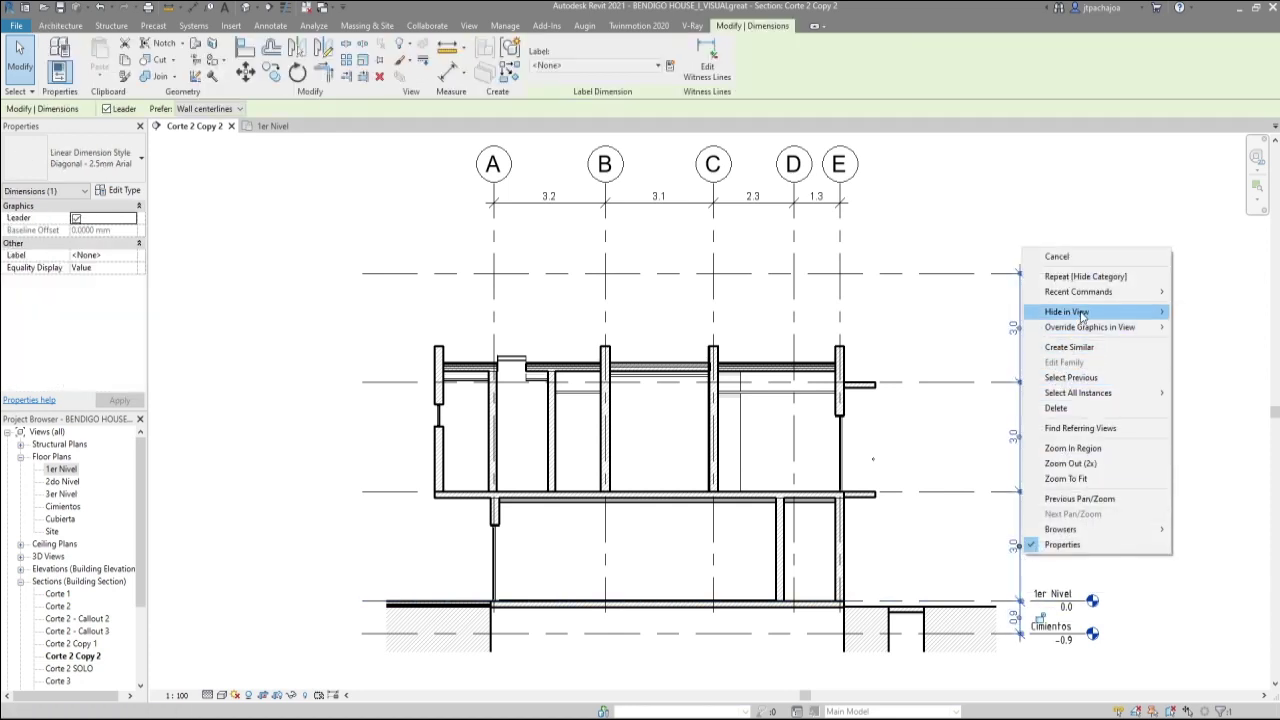
{"action": "mouse_move", "coordinate": [1067, 312]}
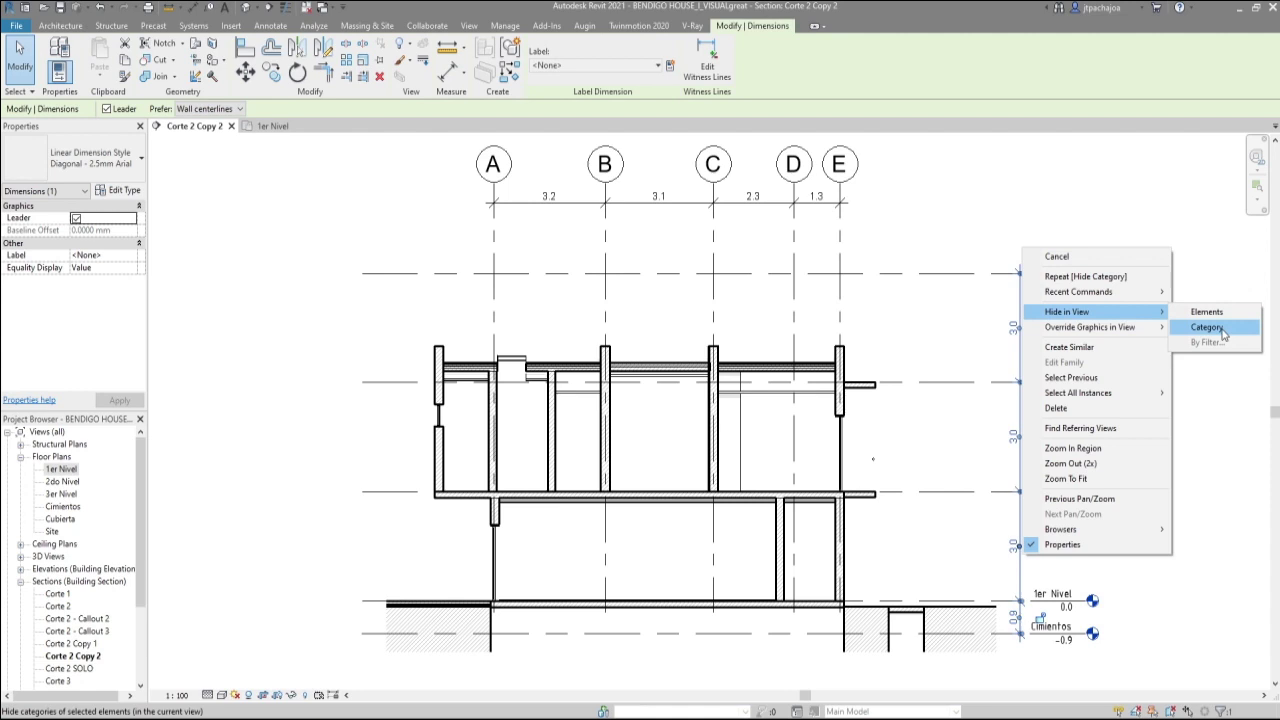
{"action": "left_click", "coordinate": [1221, 331]}
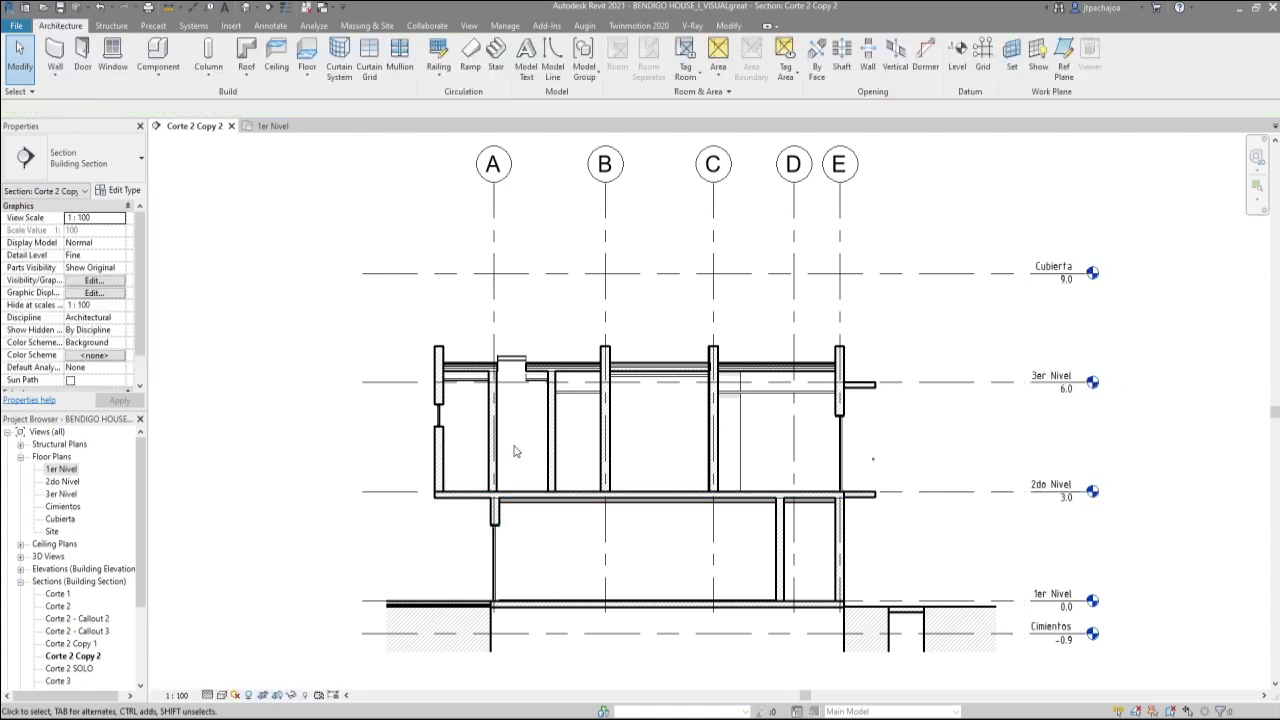
{"action": "middle_click_drag", "start_coordinate": [514, 451], "coordinate": [452, 453]}
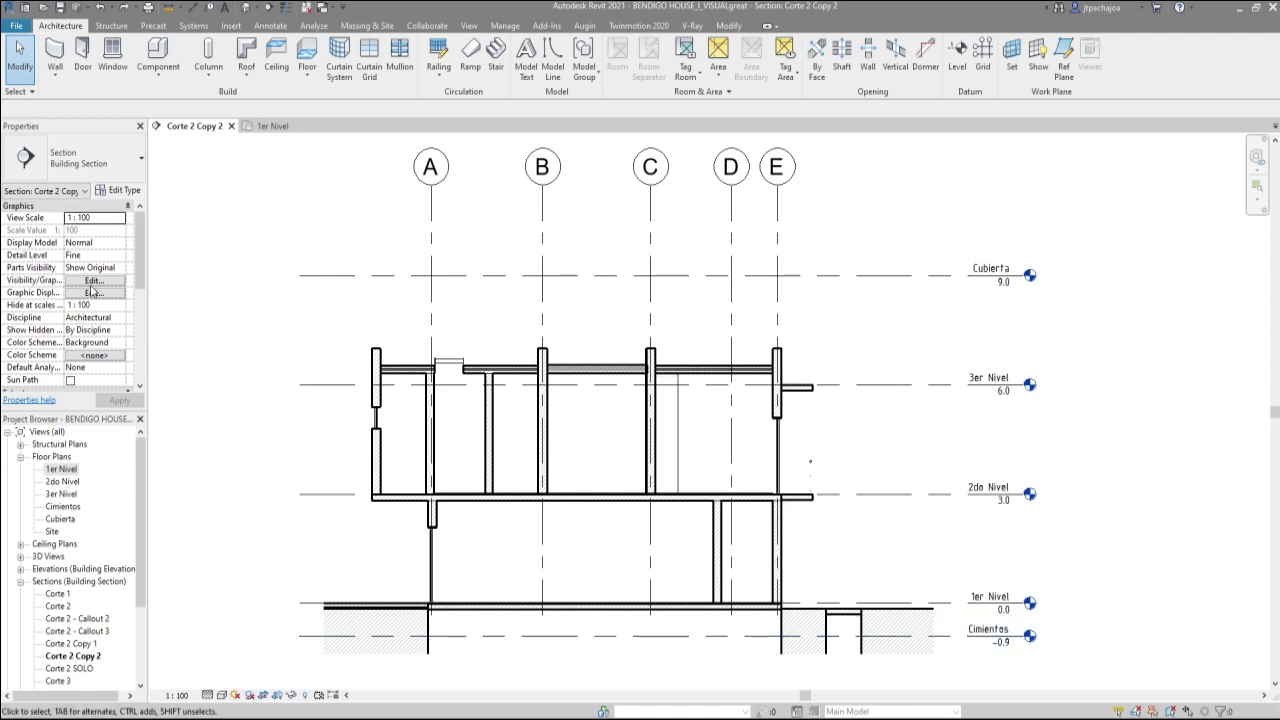
{"action": "left_click", "coordinate": [94, 281]}
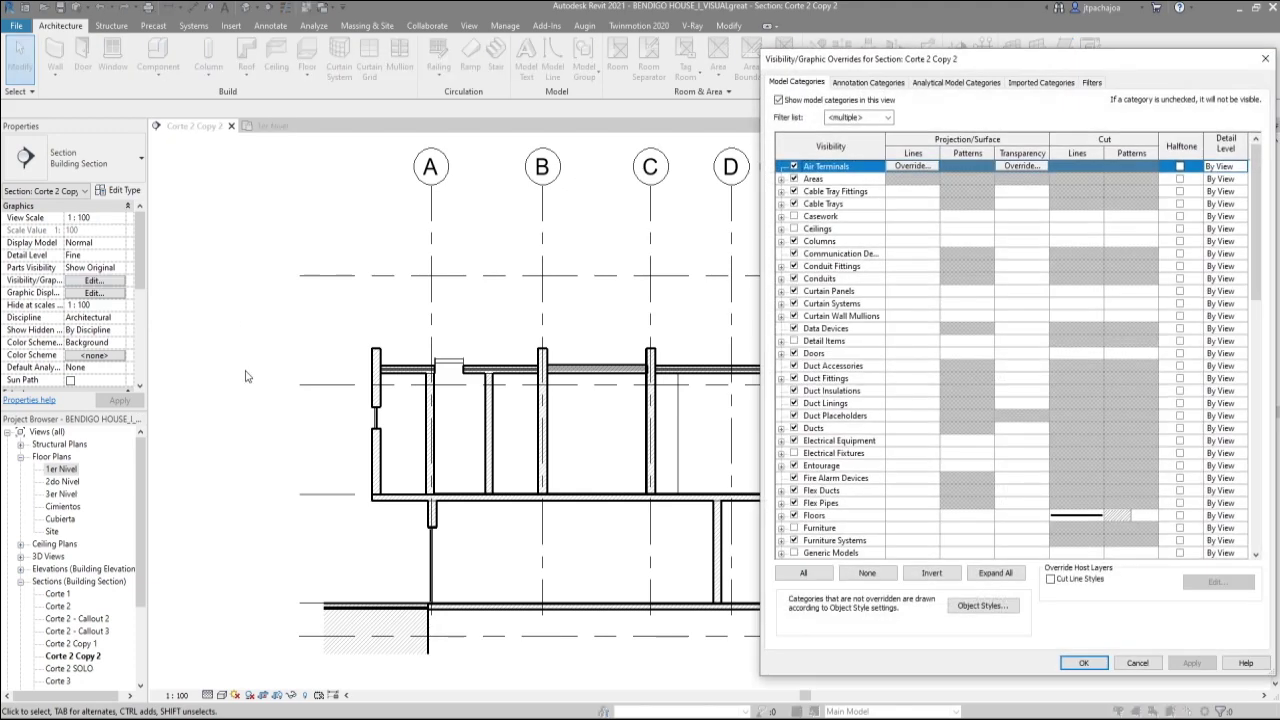
{"action": "left_click", "coordinate": [1140, 663]}
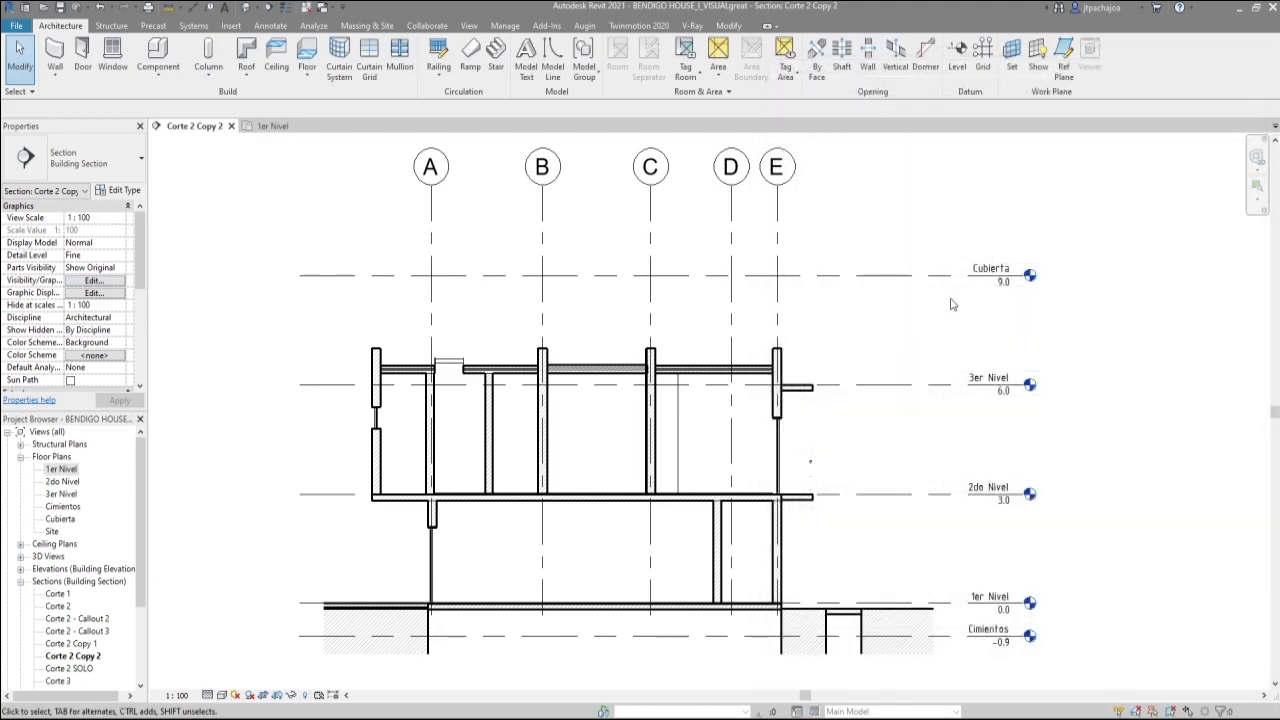
{"action": "scroll", "coordinate": [1092, 480], "scroll_direction": "down", "scroll_amount": 1}
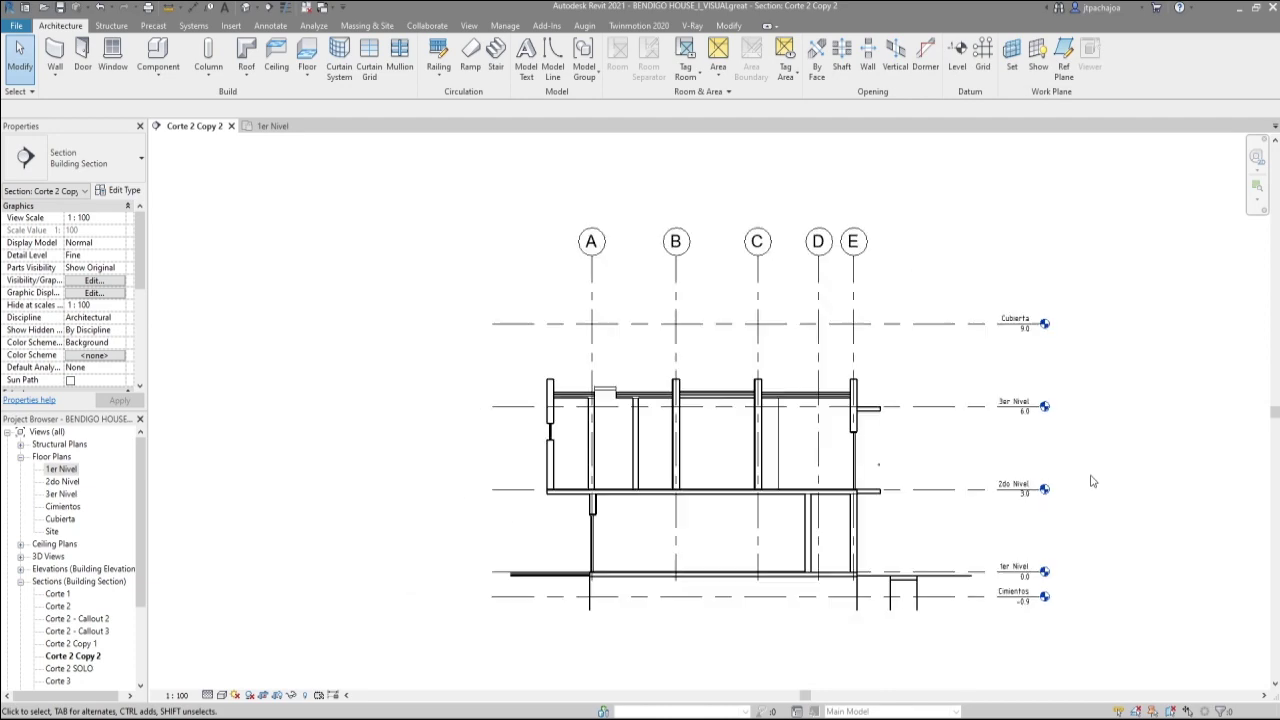
{"action": "scroll", "coordinate": [1092, 480], "scroll_direction": "up", "scroll_amount": 1}
{"action": "middle_click_drag", "start_coordinate": [1092, 480], "coordinate": [1049, 493]}
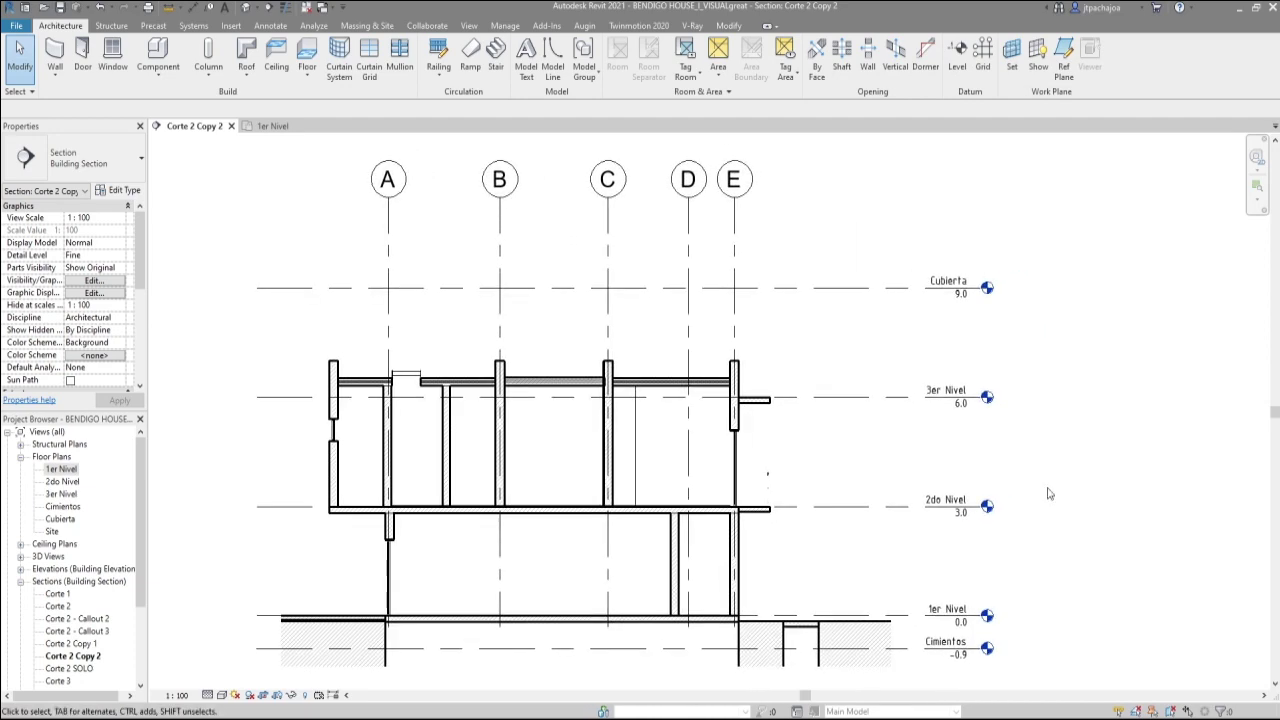
{"action": "scroll", "coordinate": [1049, 493], "scroll_direction": "down", "scroll_amount": 1}
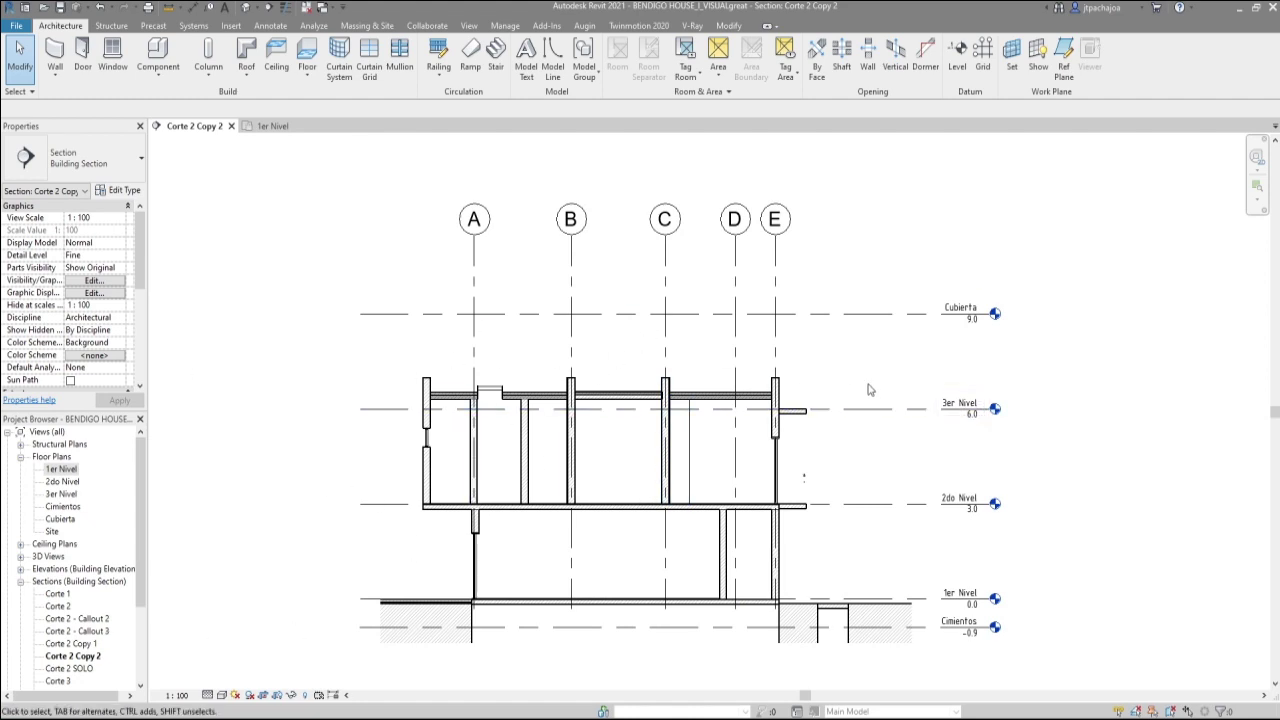
Step: Expand 3D Views, open the 3D View 10 cutaway and bring up the export menu
{"action": "left_click", "coordinate": [21, 581]}
{"action": "left_click", "coordinate": [20, 556]}
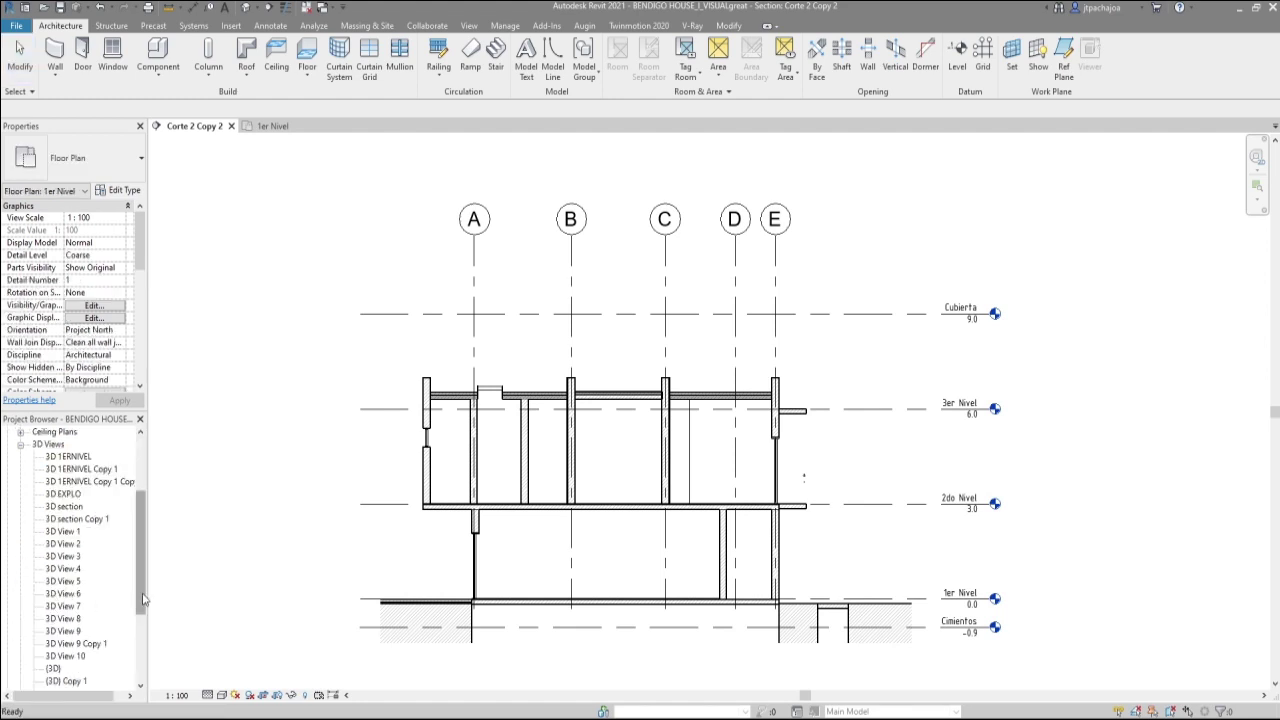
{"action": "scroll", "coordinate": [72, 594], "scroll_direction": "down", "scroll_amount": 4}
{"action": "double_click", "coordinate": [76, 569]}
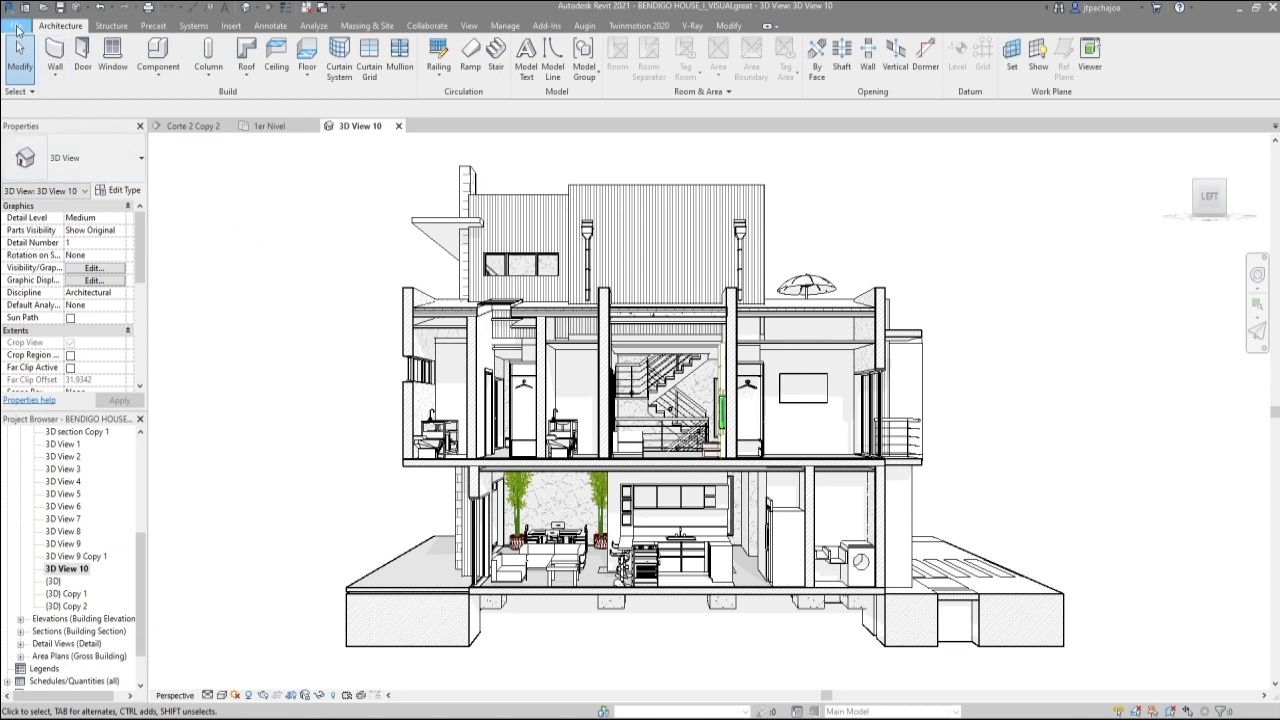
{"action": "left_click", "coordinate": [17, 25]}
{"action": "mouse_move", "coordinate": [48, 225]}
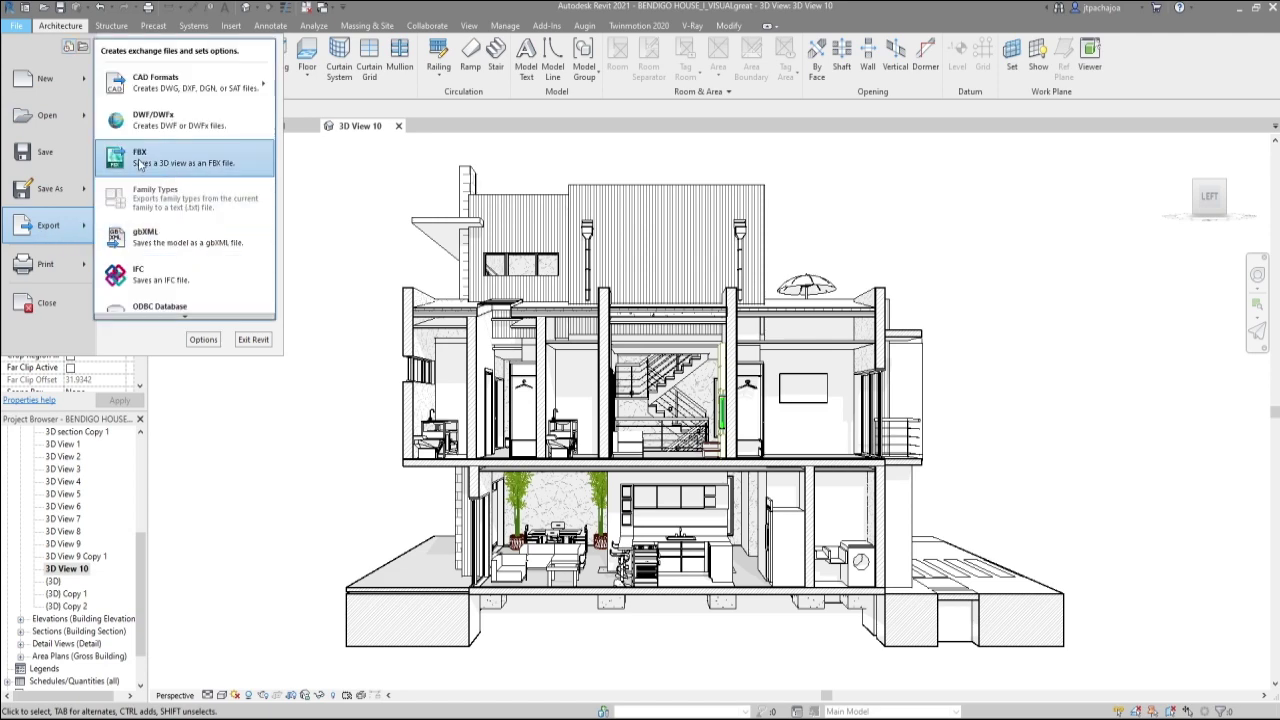
Step: Export 3D View 10 as FBX to the Desktop named BENDIGOHOUSE_I_VISUALgreat-3DView
{"action": "left_click", "coordinate": [140, 163]}
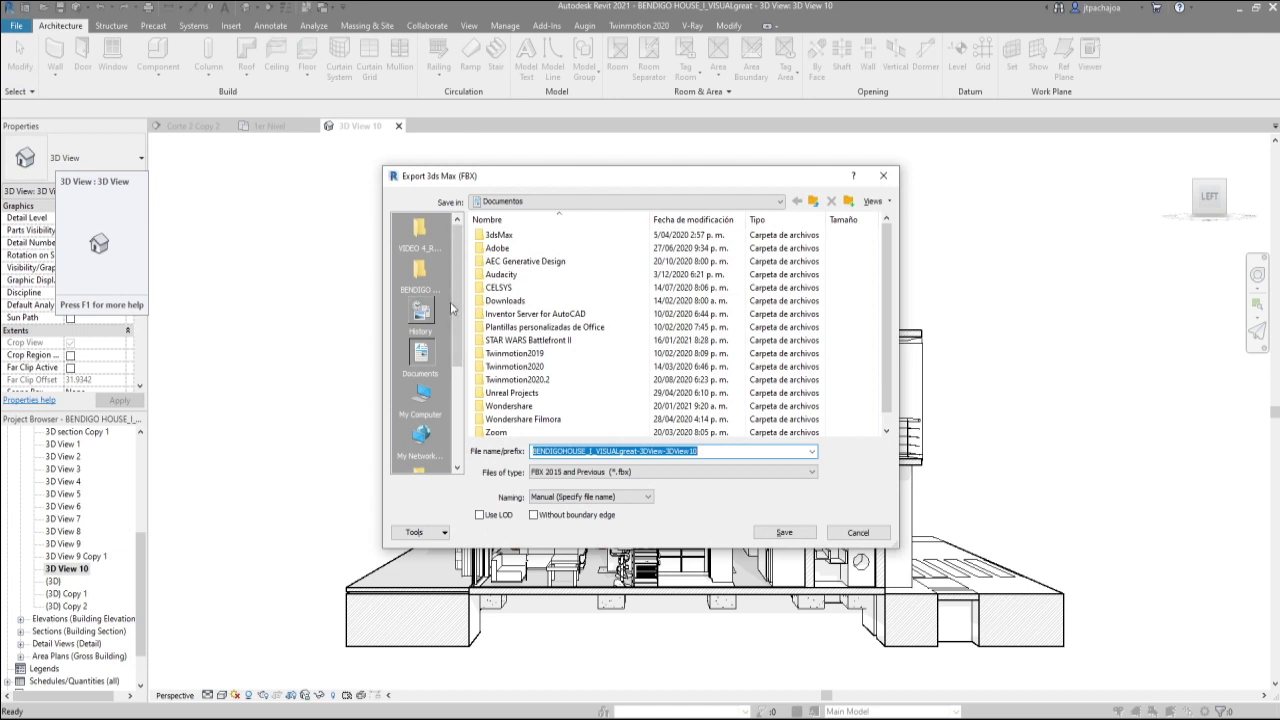
{"action": "left_click", "coordinate": [420, 238]}
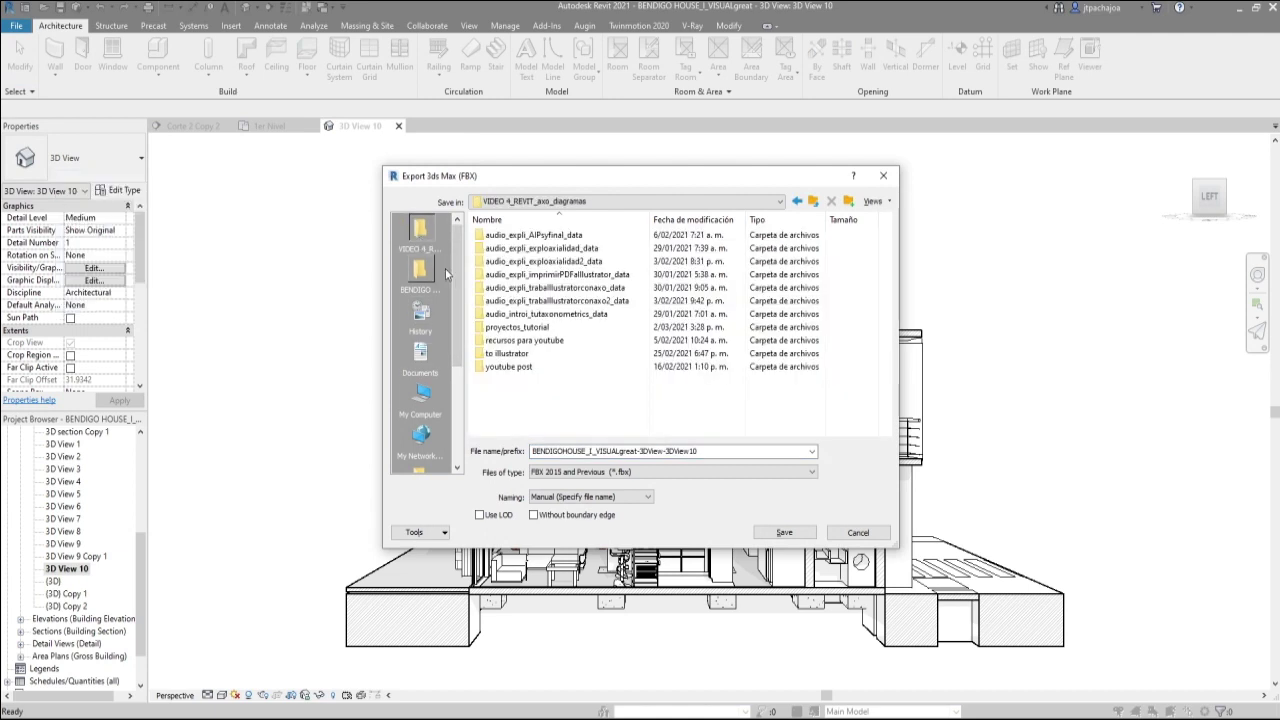
{"action": "left_click_drag", "start_coordinate": [458, 285], "coordinate": [460, 403]}
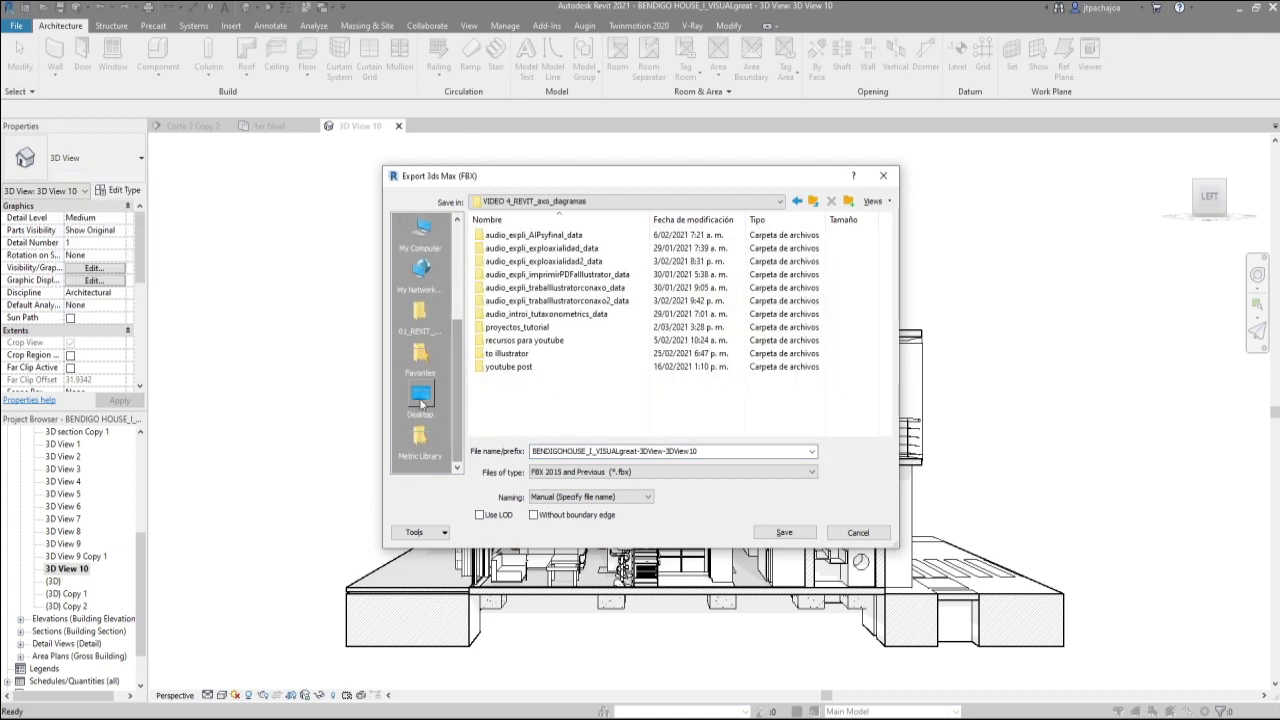
{"action": "left_click", "coordinate": [420, 398]}
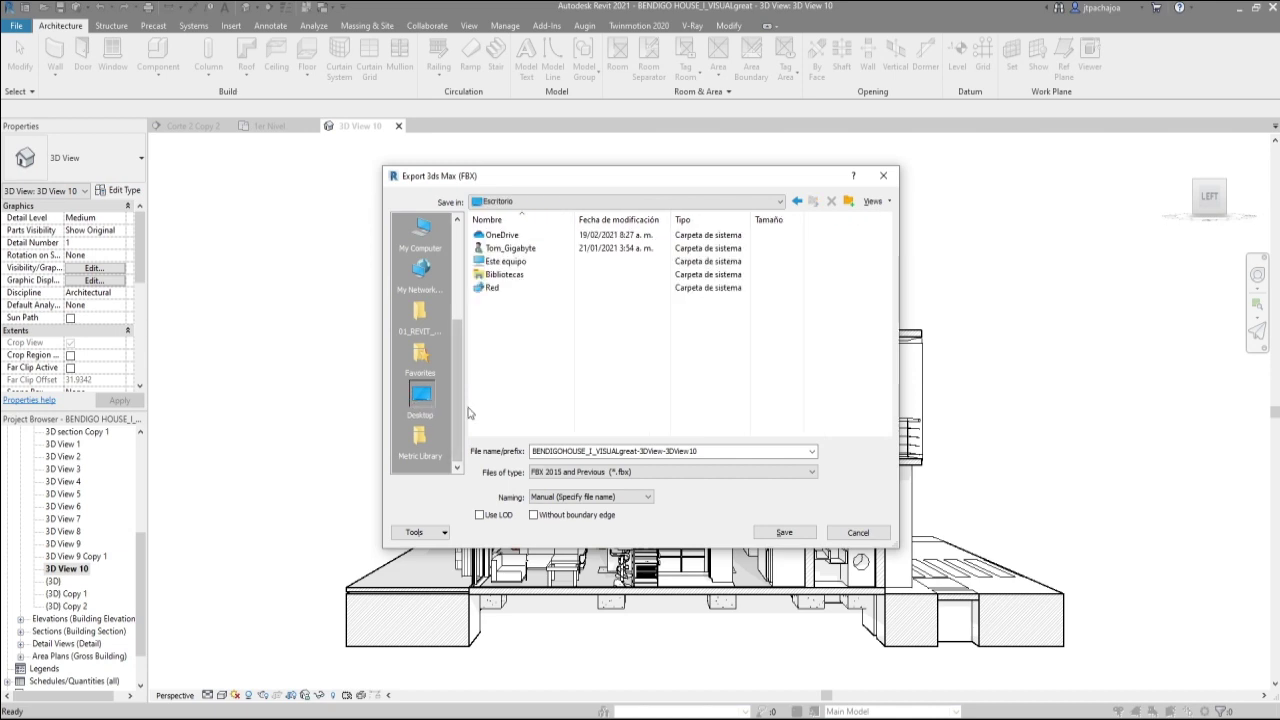
{"action": "left_click", "coordinate": [717, 452]}
{"action": "left_click", "coordinate": [717, 452]}
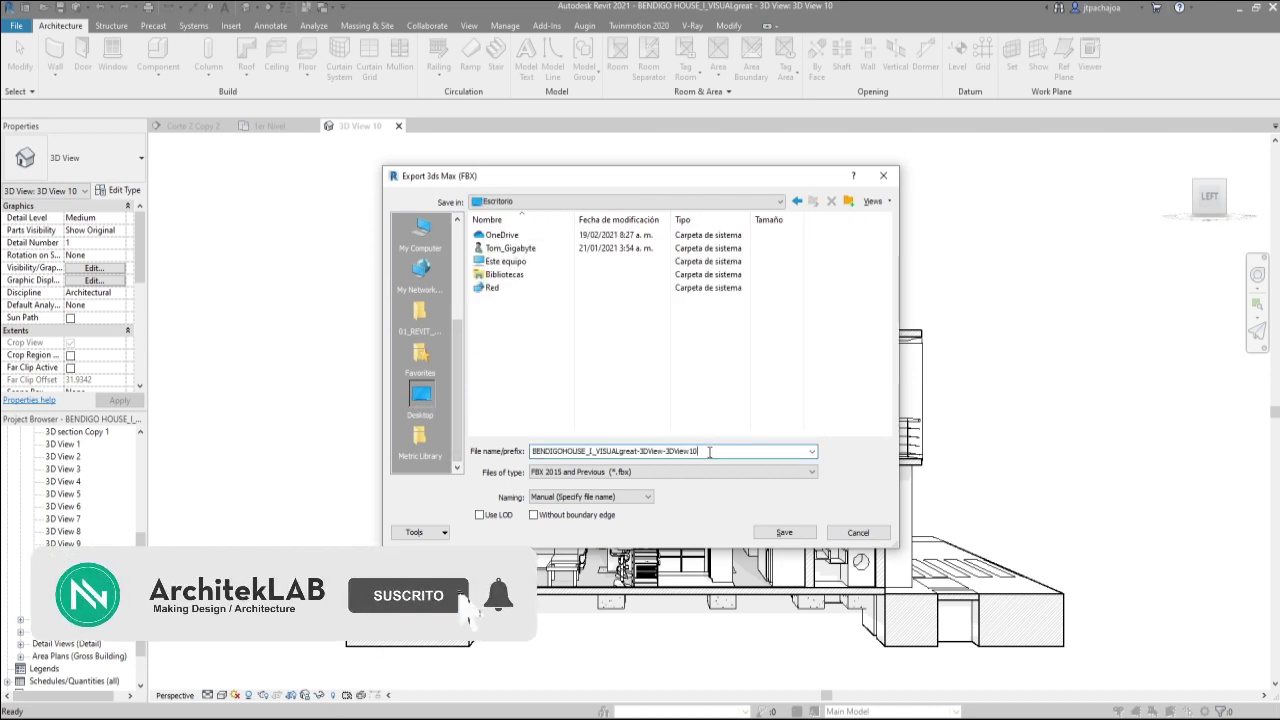
{"action": "left_click_drag", "start_coordinate": [717, 452], "coordinate": [664, 452]}
{"action": "key", "text": "BackSpace"}
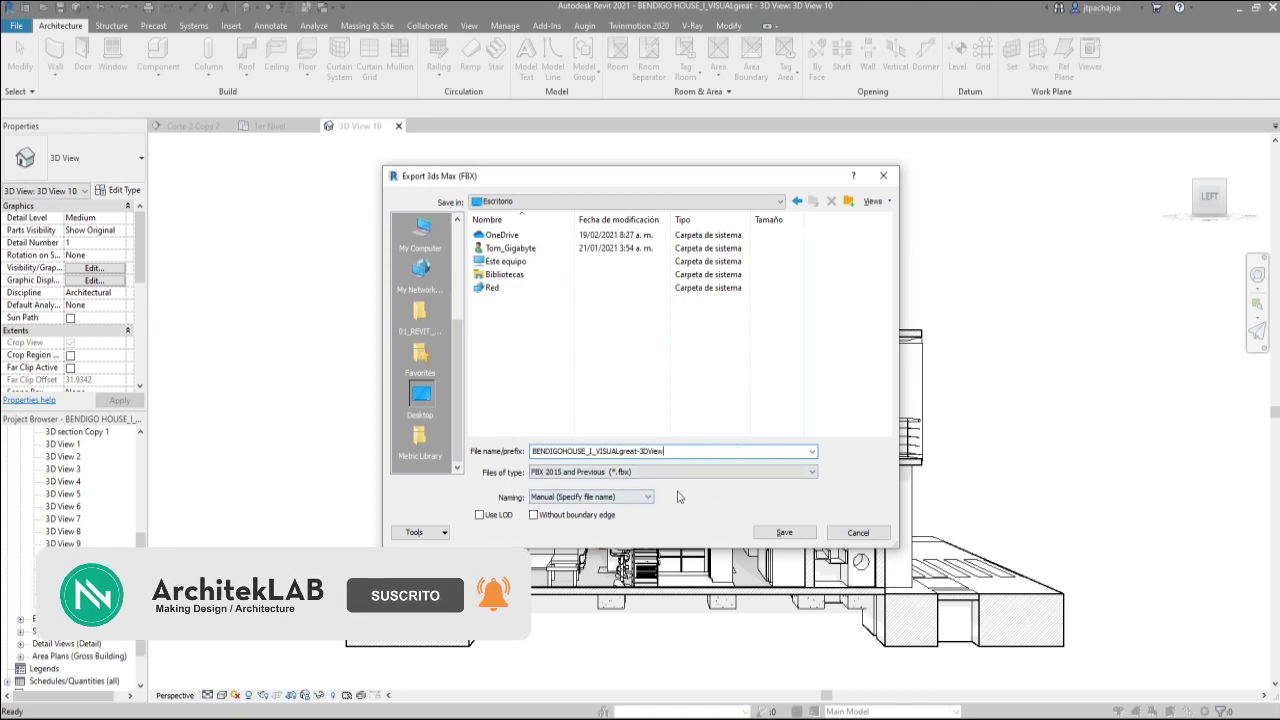
{"action": "left_click", "coordinate": [785, 533]}
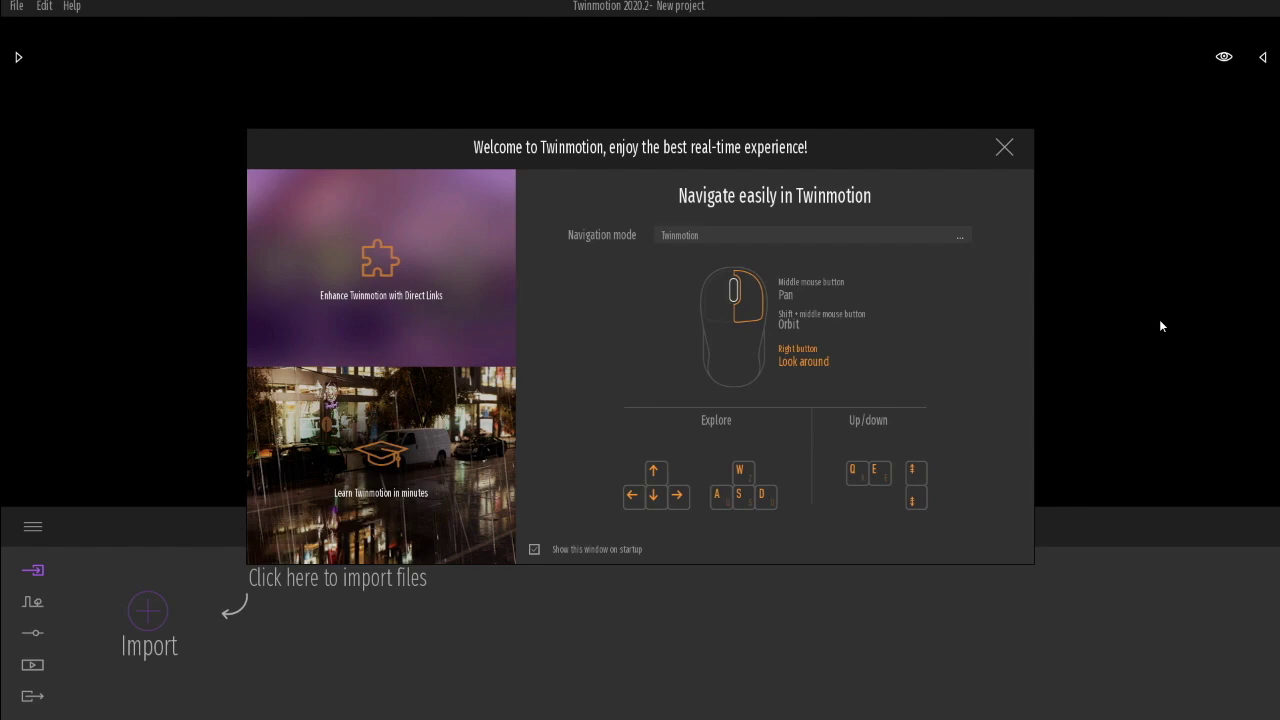
Step: Dismiss the welcome window and load the Desktop BENDIGOHOUSE FBX as the import source
{"action": "left_click", "coordinate": [1004, 148]}
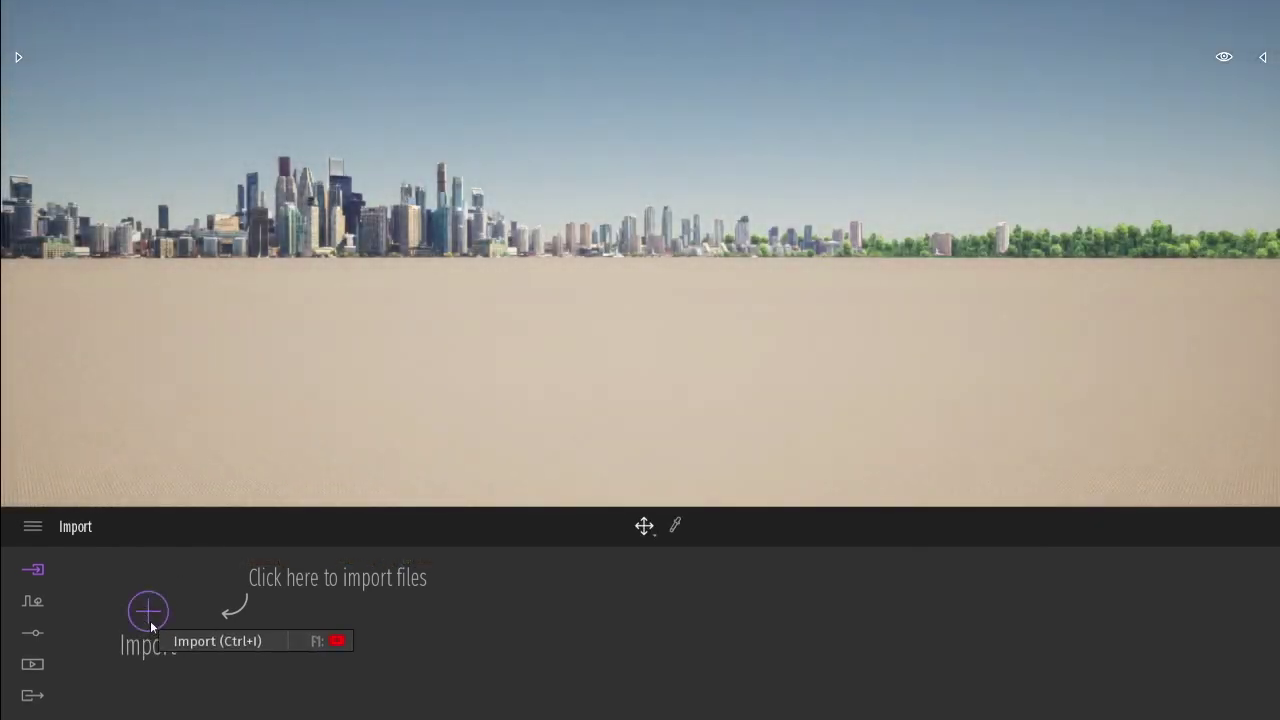
{"action": "left_click", "coordinate": [150, 612]}
{"action": "left_click", "coordinate": [686, 316]}
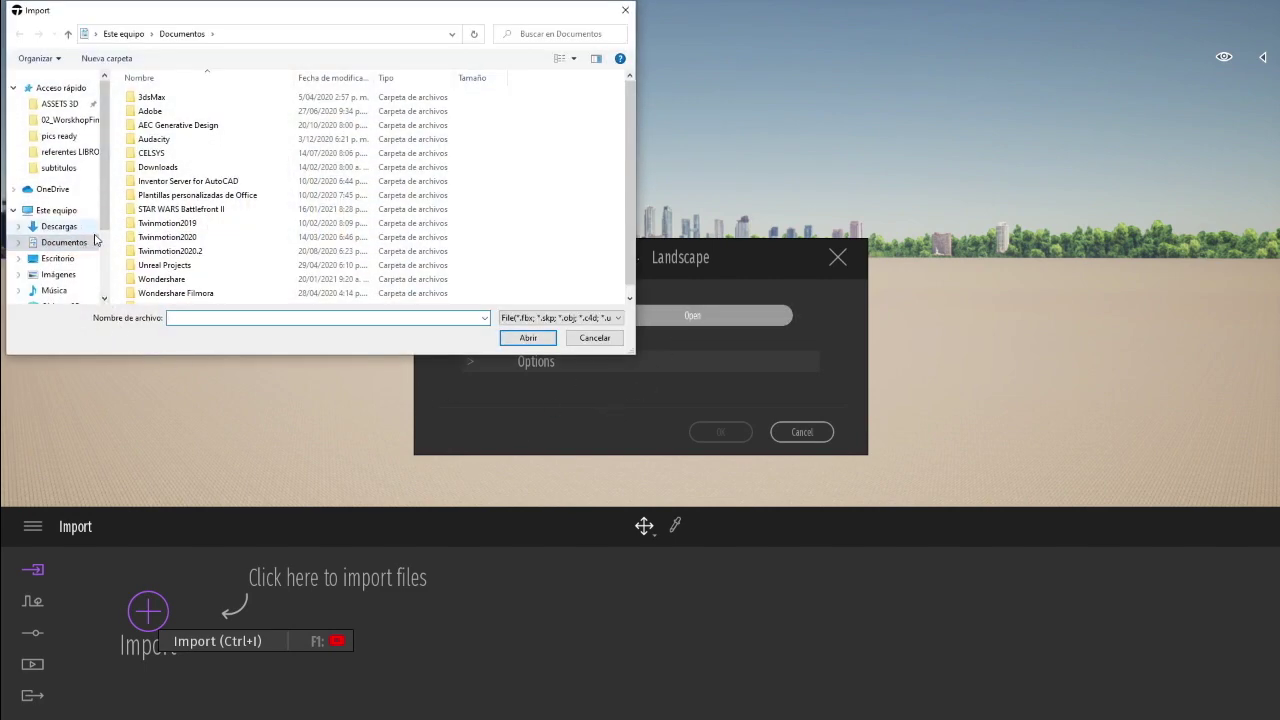
{"action": "scroll", "coordinate": [106, 240], "scroll_direction": "down", "scroll_amount": 2}
{"action": "scroll", "coordinate": [110, 237], "scroll_direction": "down", "scroll_amount": 1}
{"action": "scroll", "coordinate": [108, 237], "scroll_direction": "down", "scroll_amount": 1}
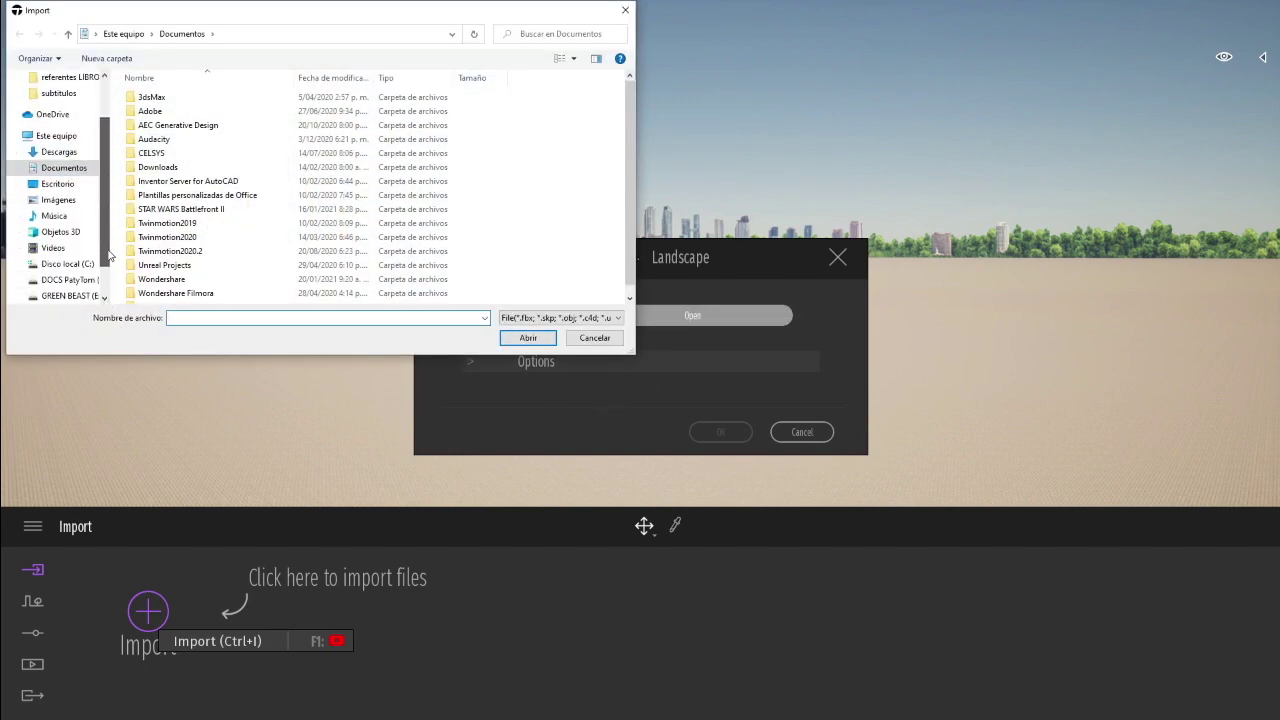
{"action": "left_click", "coordinate": [58, 184]}
{"action": "left_click", "coordinate": [200, 97]}
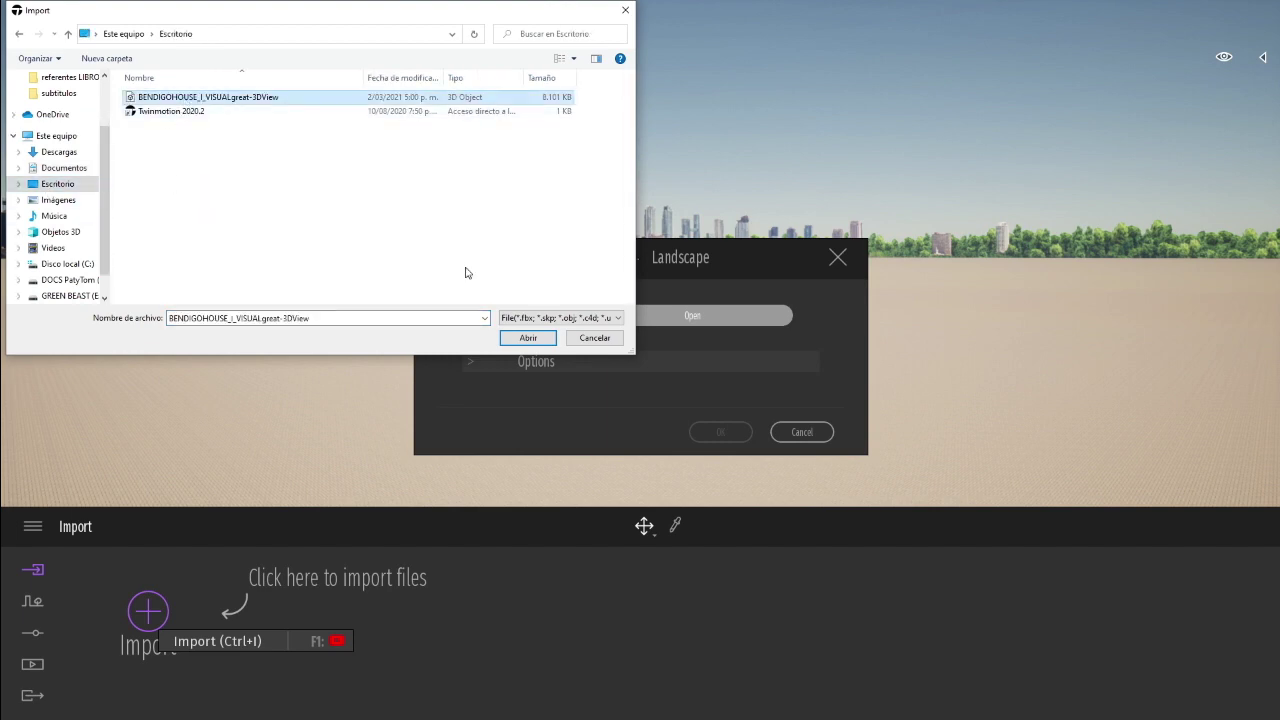
{"action": "left_click", "coordinate": [530, 340]}
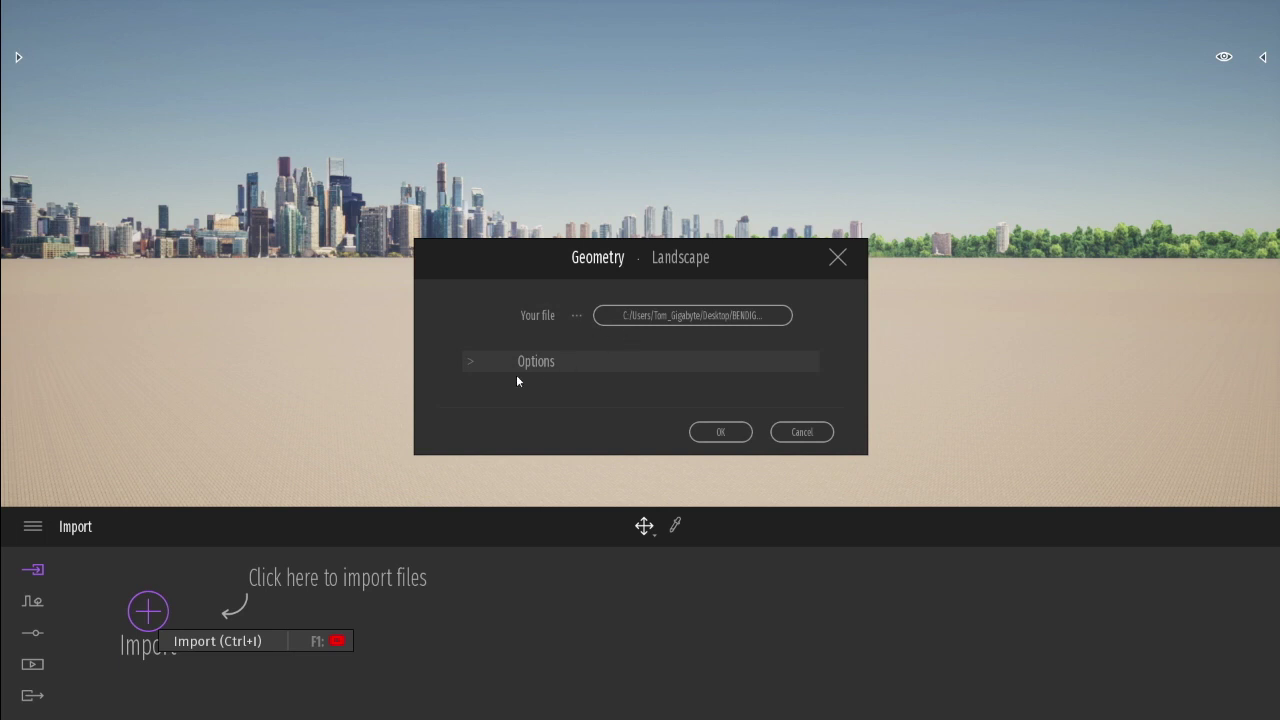
Step: Import the Bendigo House FBX with Collapse set to Collapse all and UVs fixed
{"action": "left_click", "coordinate": [467, 362]}
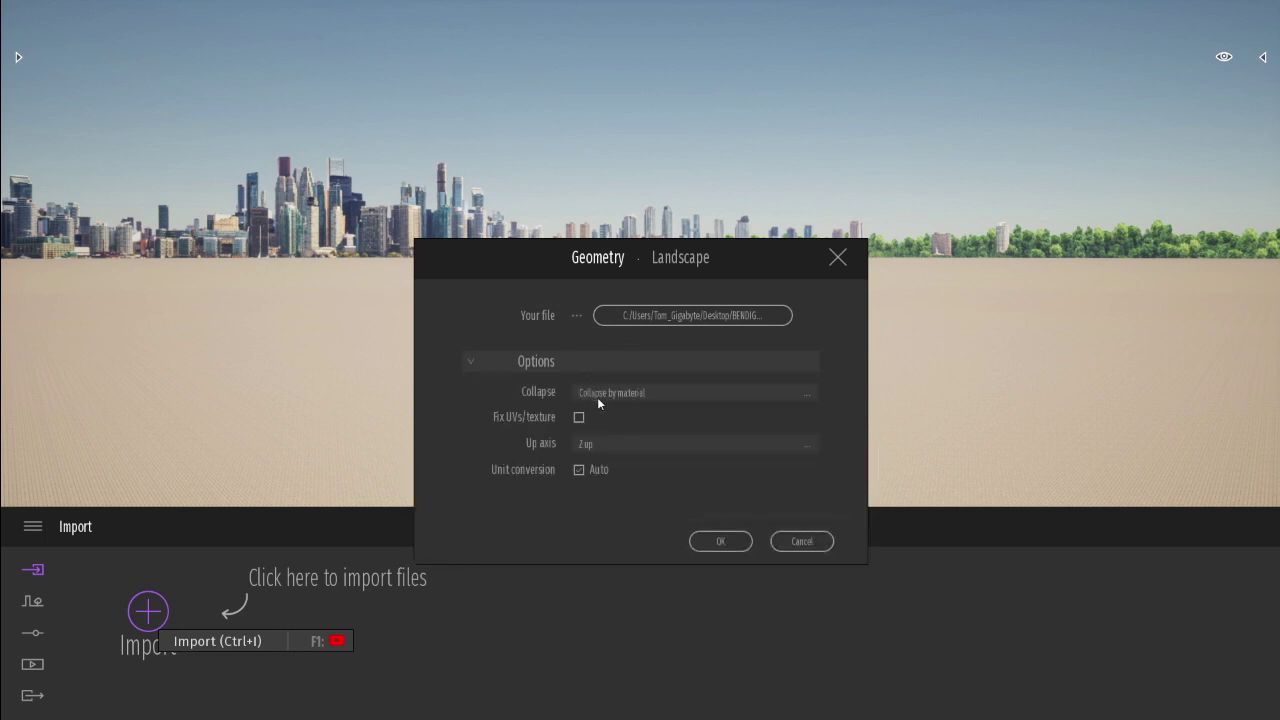
{"action": "left_click", "coordinate": [803, 394]}
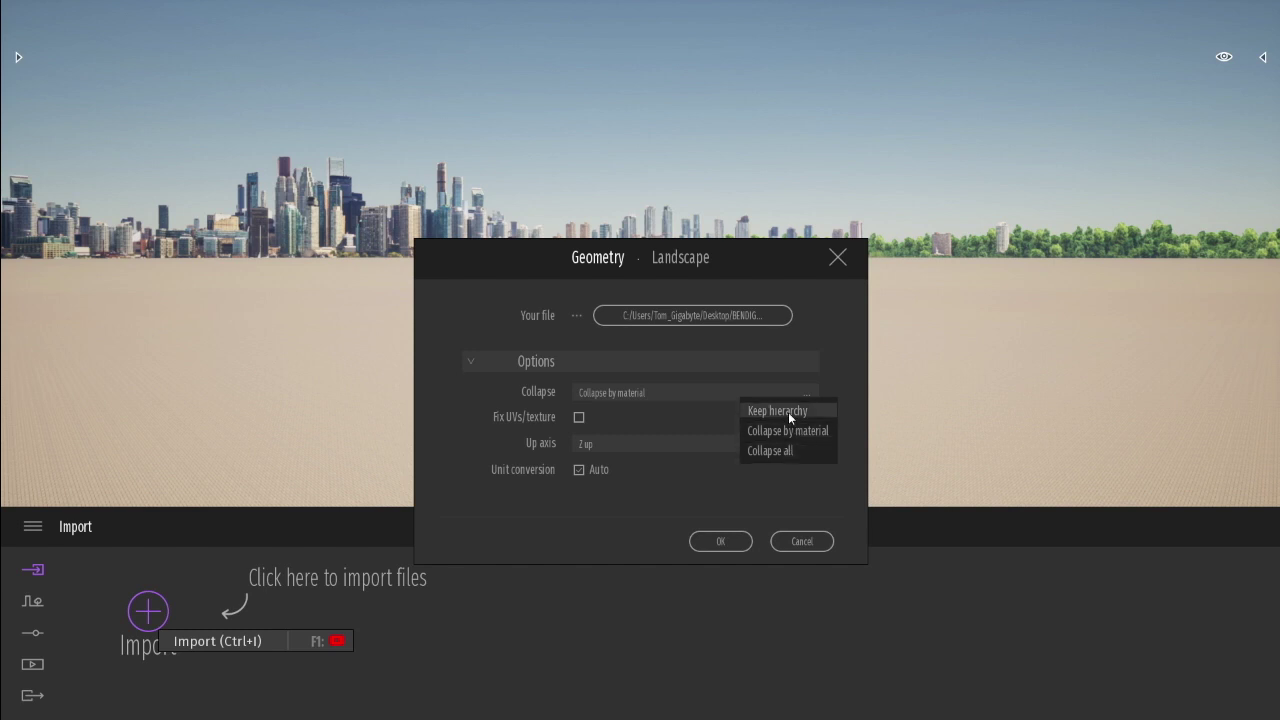
{"action": "left_click", "coordinate": [788, 412]}
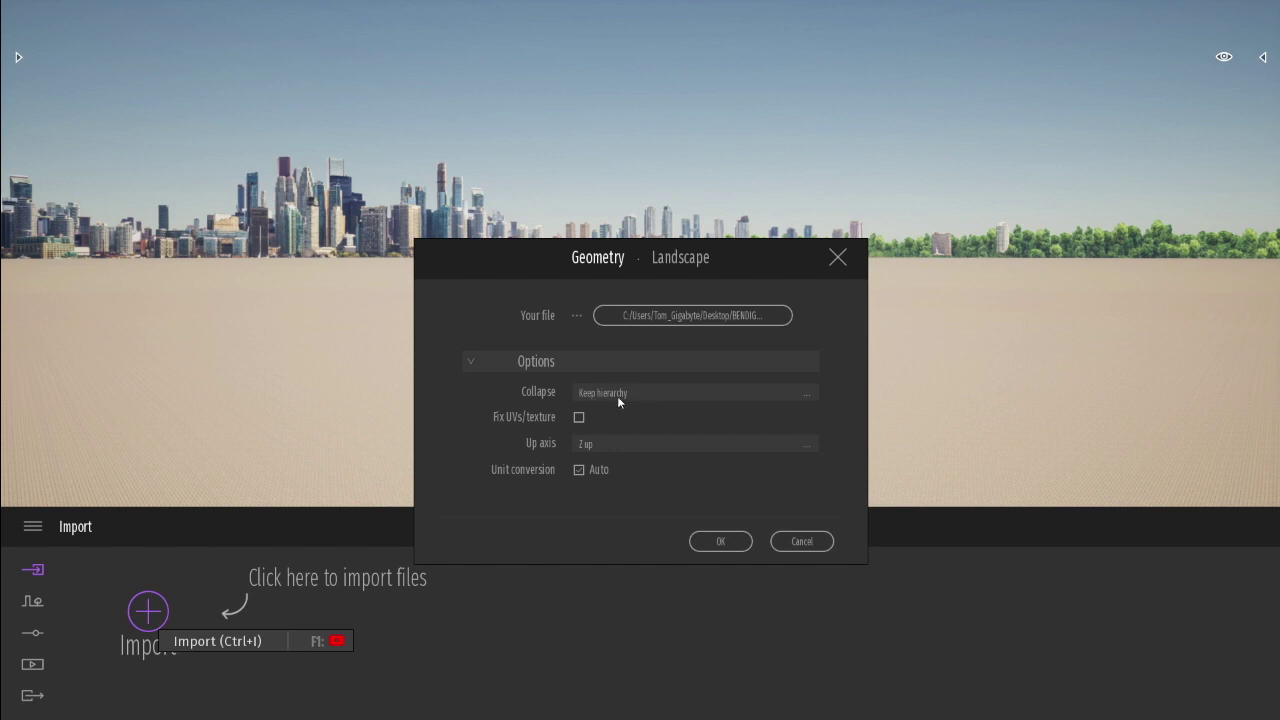
{"action": "left_click", "coordinate": [805, 394]}
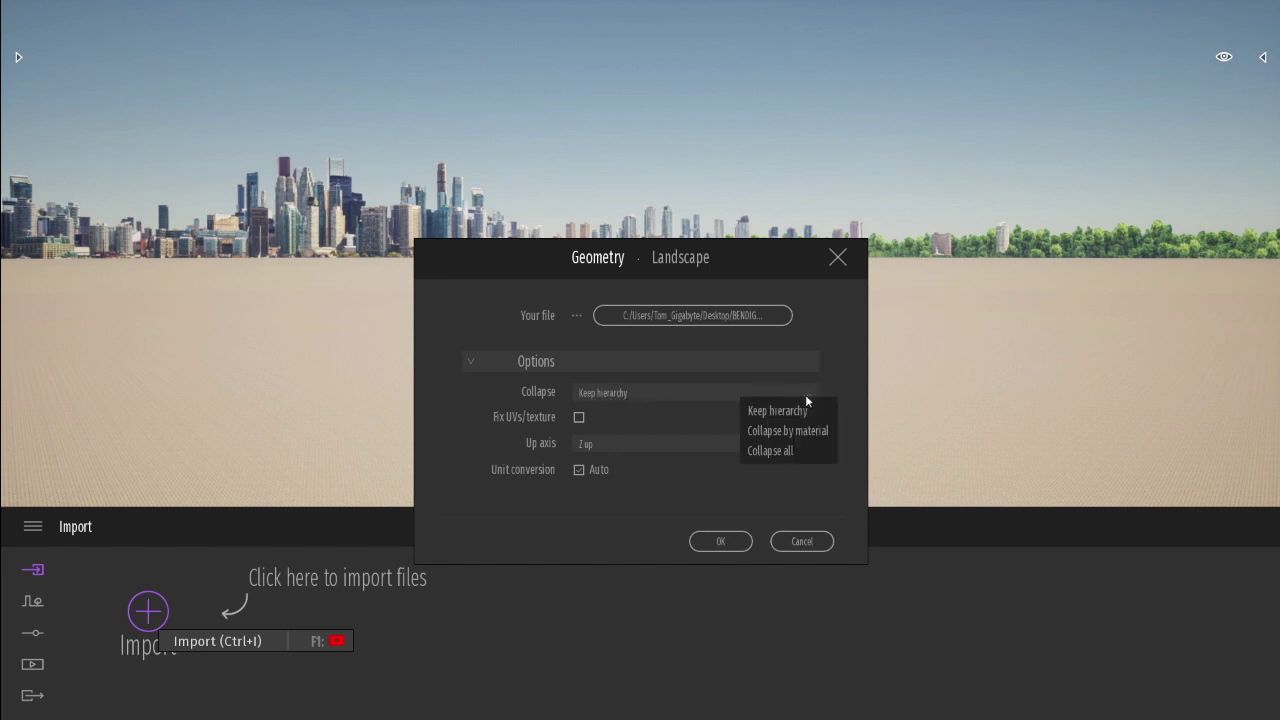
{"action": "left_click", "coordinate": [785, 452]}
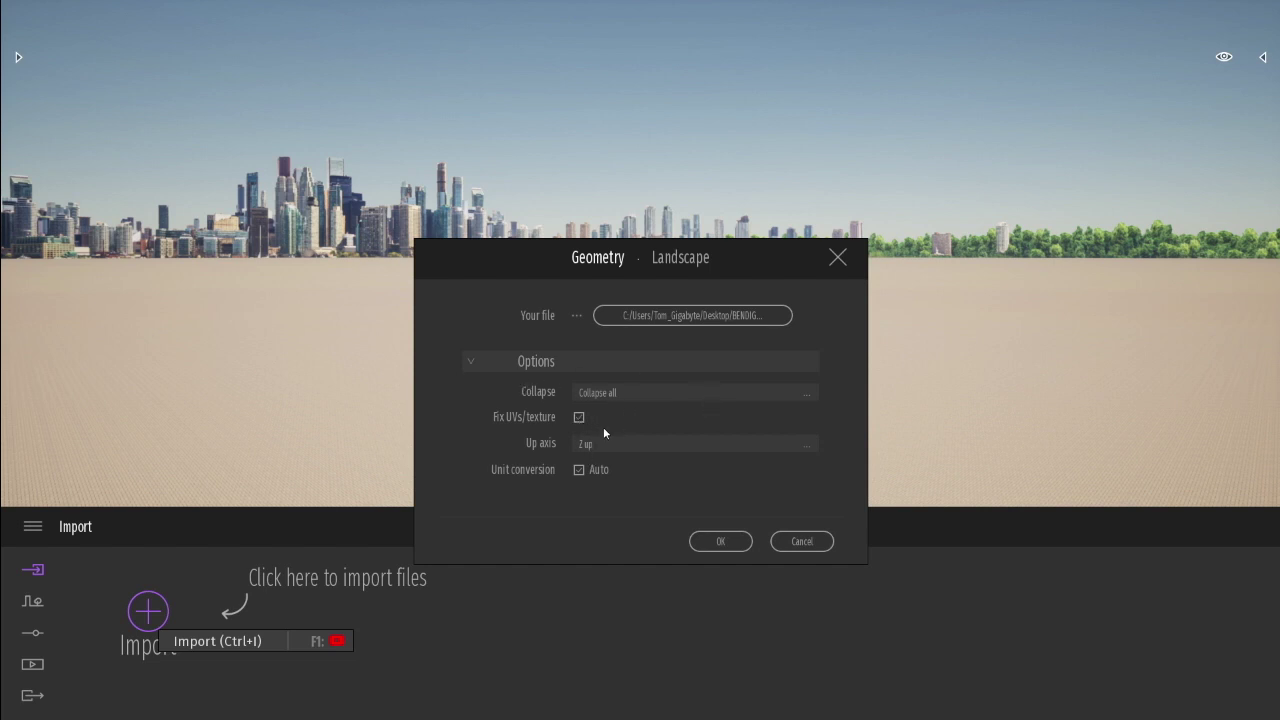
{"action": "left_click", "coordinate": [719, 542]}
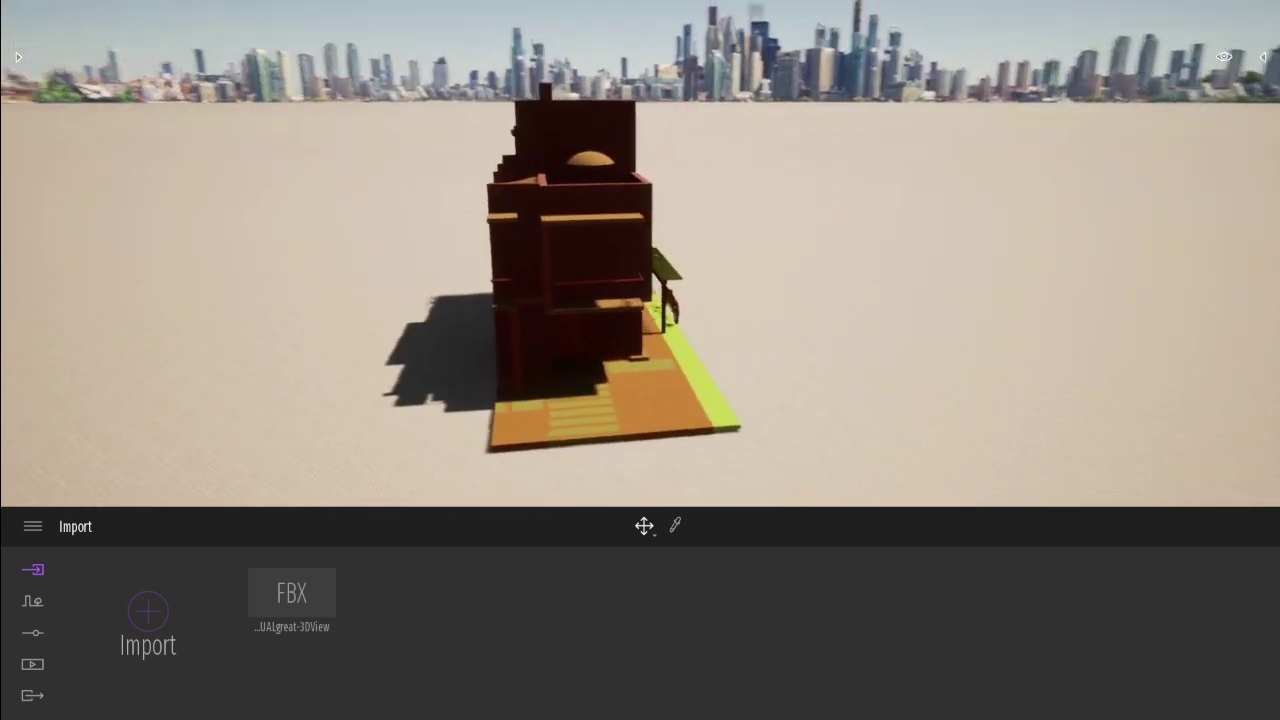
Step: Select the imported house in the Scene graph and rotate it 180° about its vertical axis
{"action": "left_click", "coordinate": [1262, 57]}
{"action": "left_click", "coordinate": [1118, 153]}
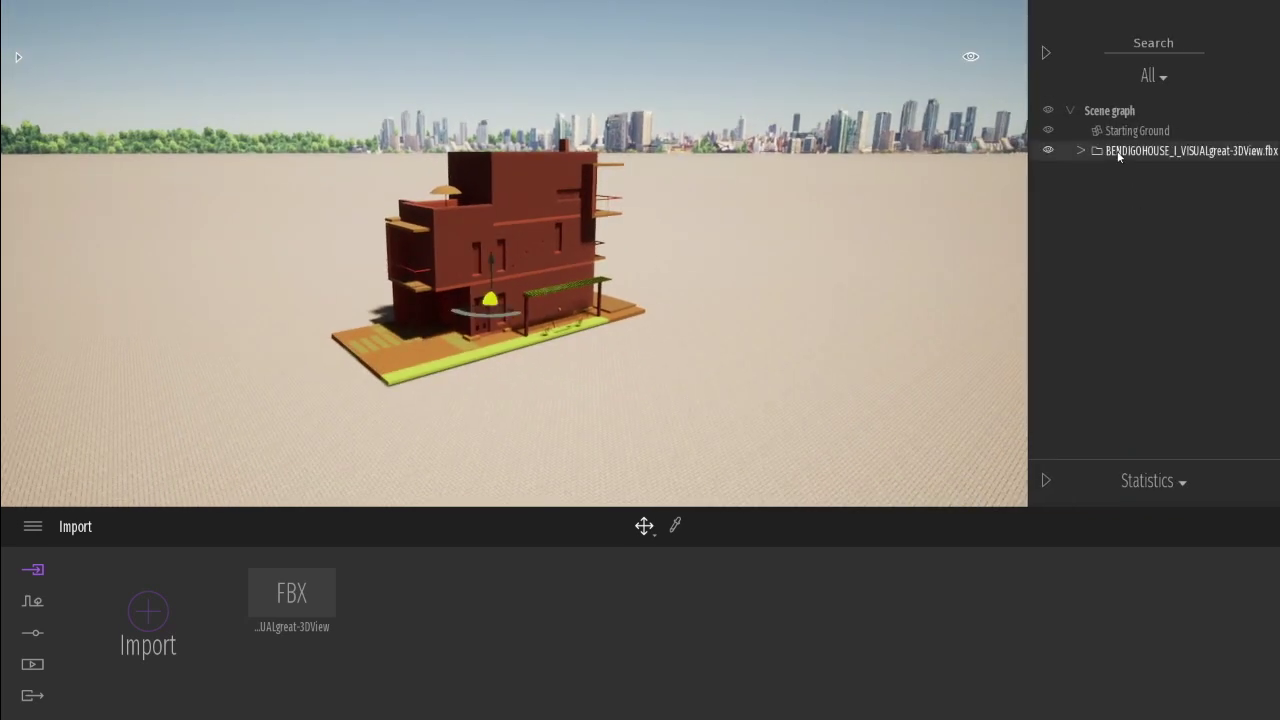
{"action": "left_click", "coordinate": [485, 320]}
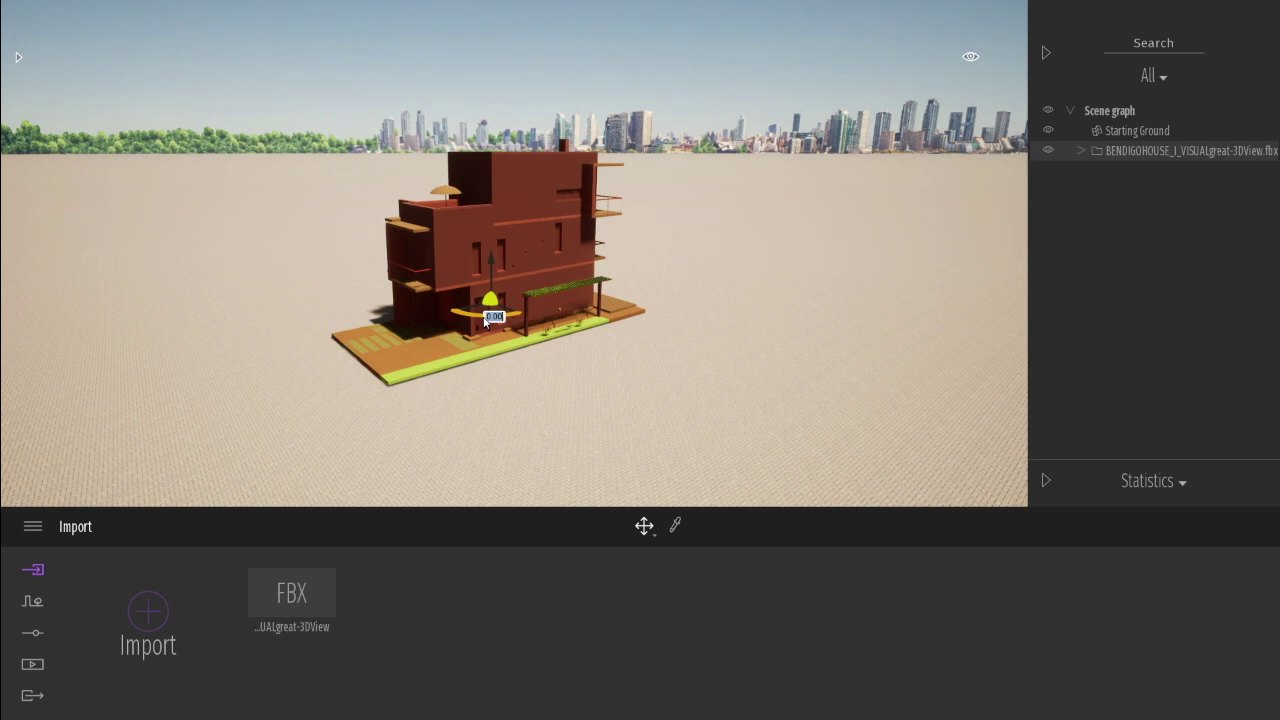
{"action": "type", "text": "180"}
{"action": "key", "text": "Return"}
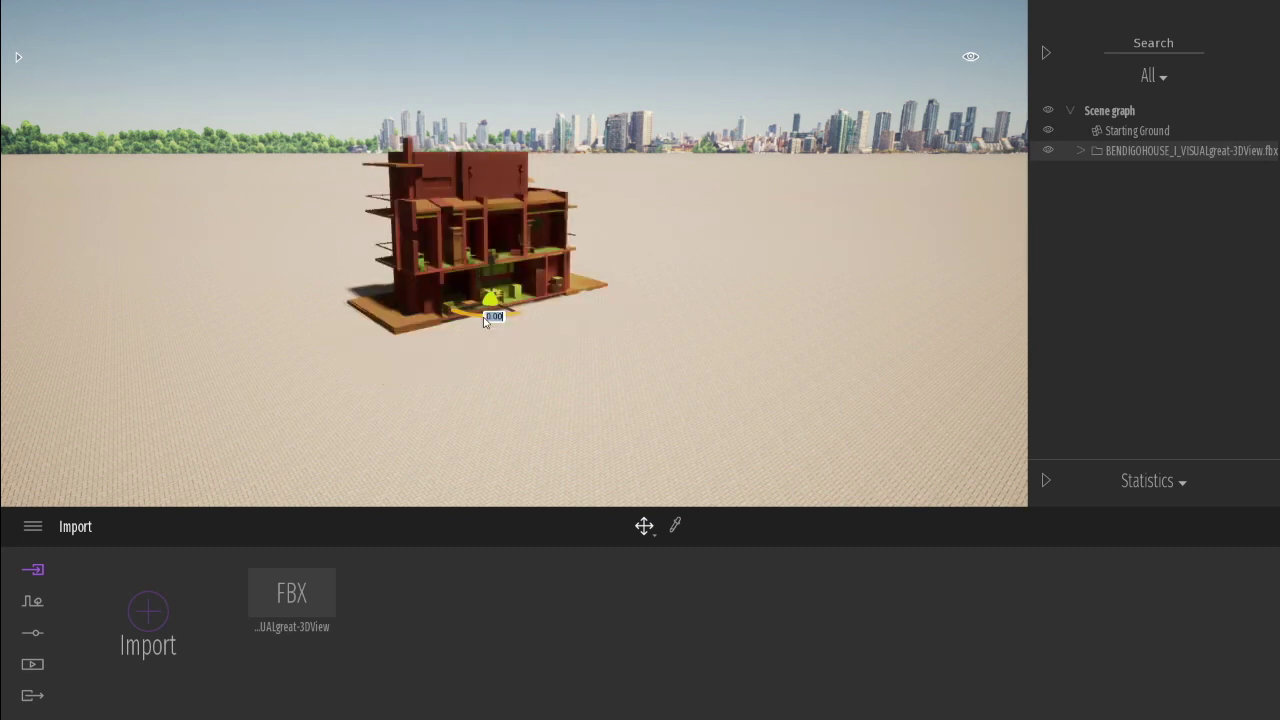
Step: Orbit and pull back the camera to look down on the house's cut-open side
{"action": "scroll", "coordinate": [700, 280], "scroll_direction": "up", "scroll_amount": 2}
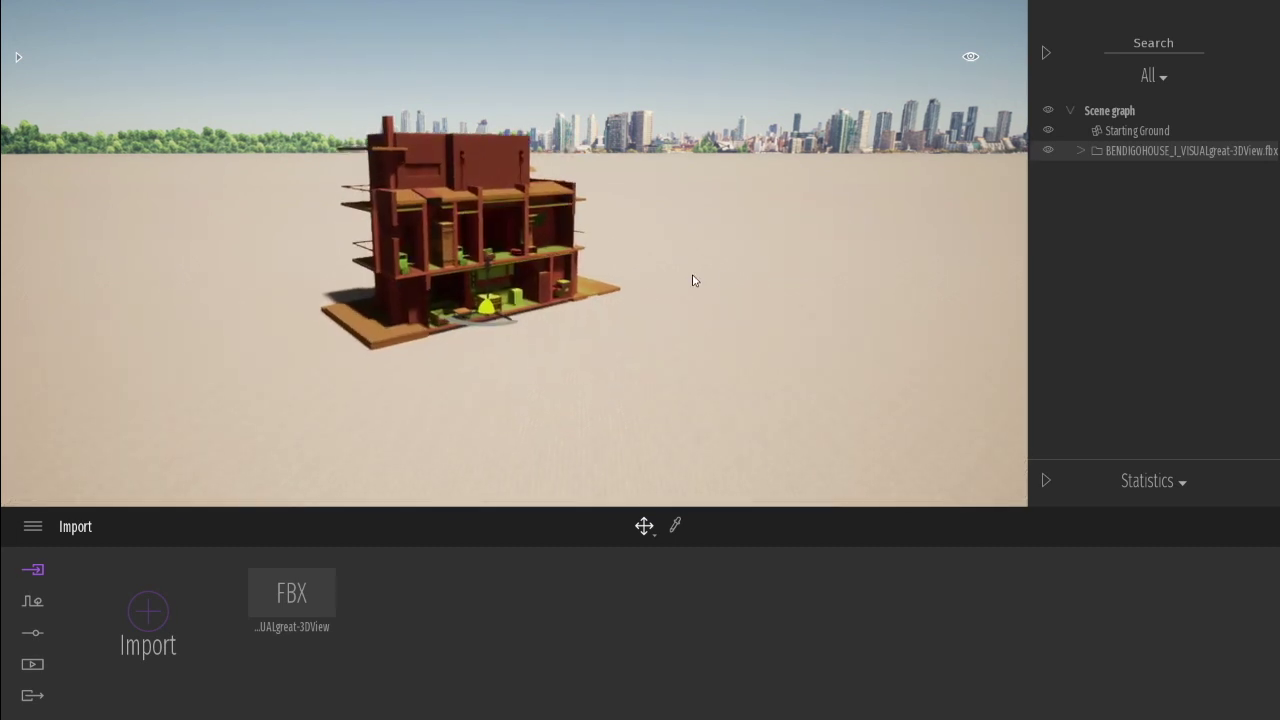
{"action": "scroll", "coordinate": [691, 277], "scroll_direction": "up", "scroll_amount": 3}
{"action": "scroll", "coordinate": [691, 277], "scroll_direction": "up", "scroll_amount": 3}
{"action": "scroll", "coordinate": [691, 277], "scroll_direction": "up", "scroll_amount": 3}
{"action": "middle_click_drag", "start_coordinate": [691, 277], "coordinate": [542, 274]}
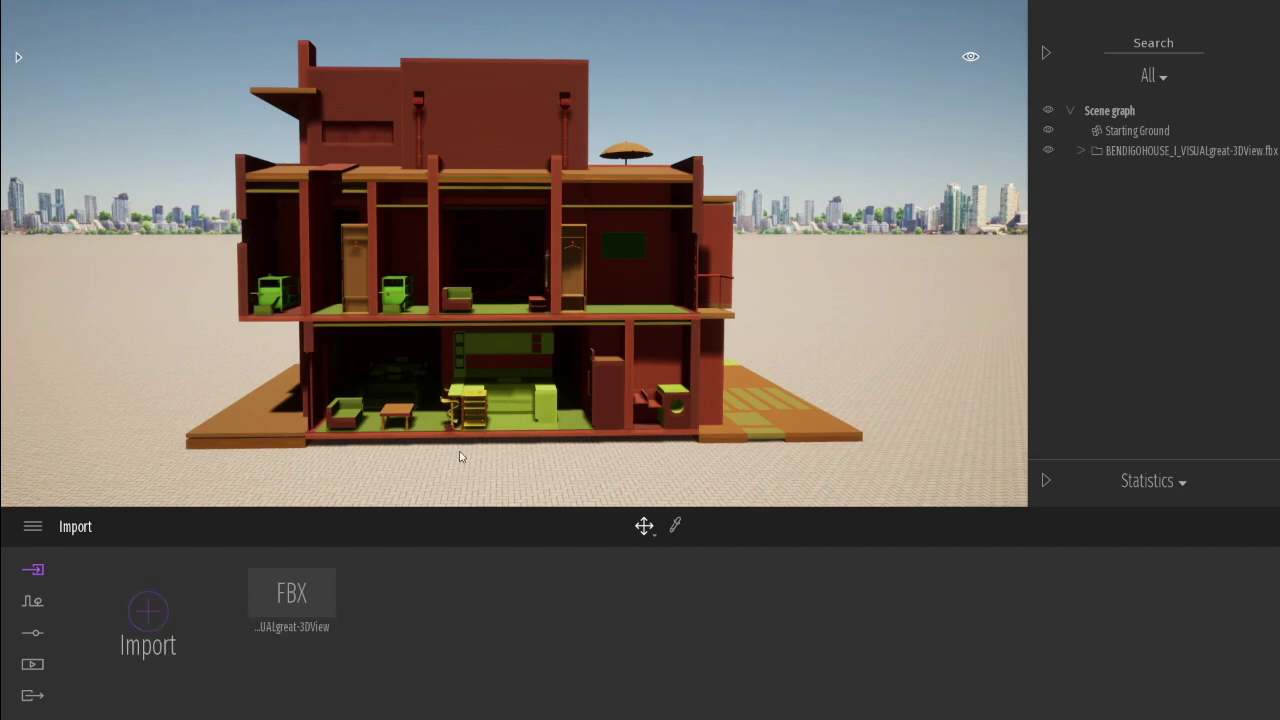
{"action": "right_click_drag", "start_coordinate": [600, 374], "coordinate": [579, 267]}
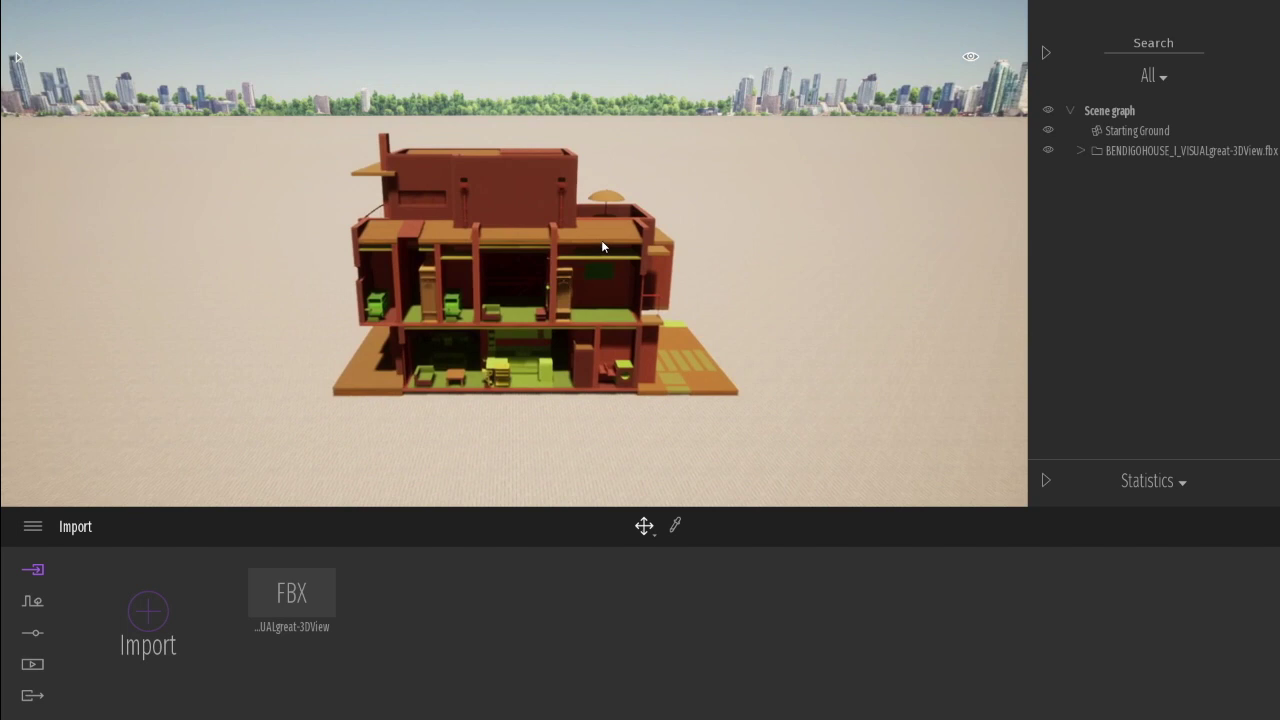
{"action": "left_click_drag", "start_coordinate": [602, 245], "coordinate": [578, 245]}
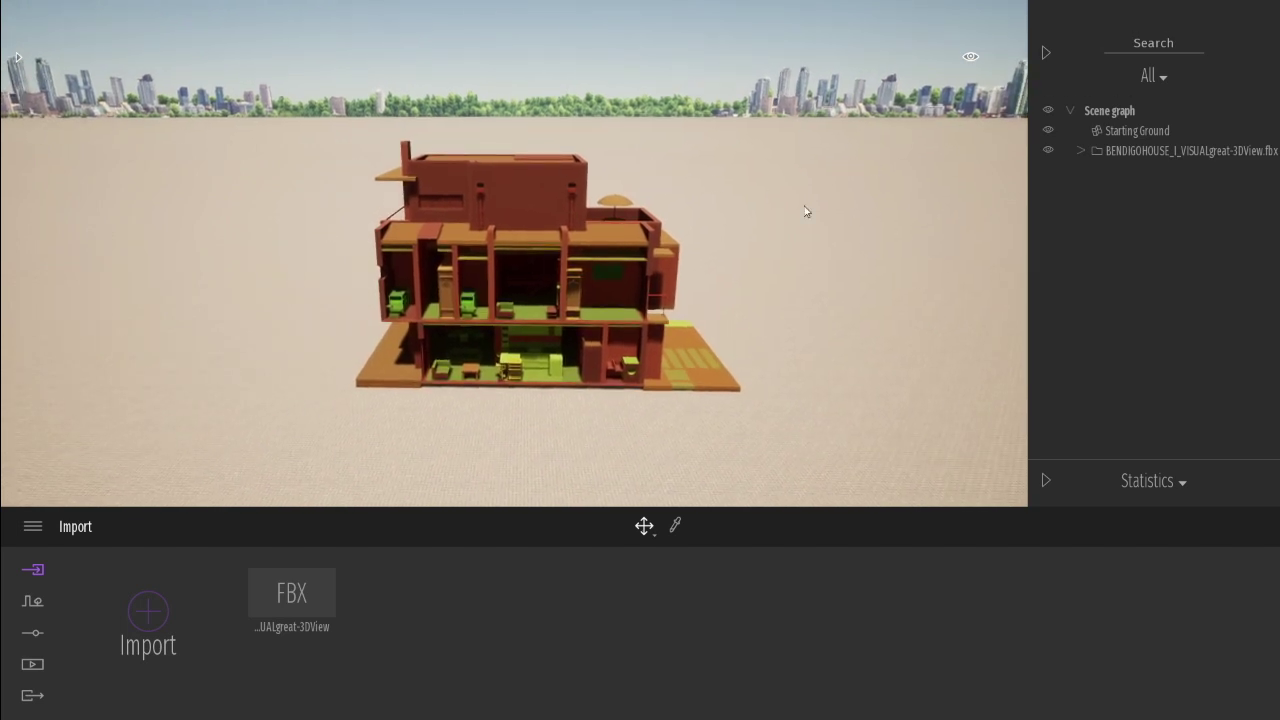
Step: Import PhotoStudio1_by_NixTigris from ASSETS 3D > fotografia set into the scene
{"action": "left_click", "coordinate": [149, 619]}
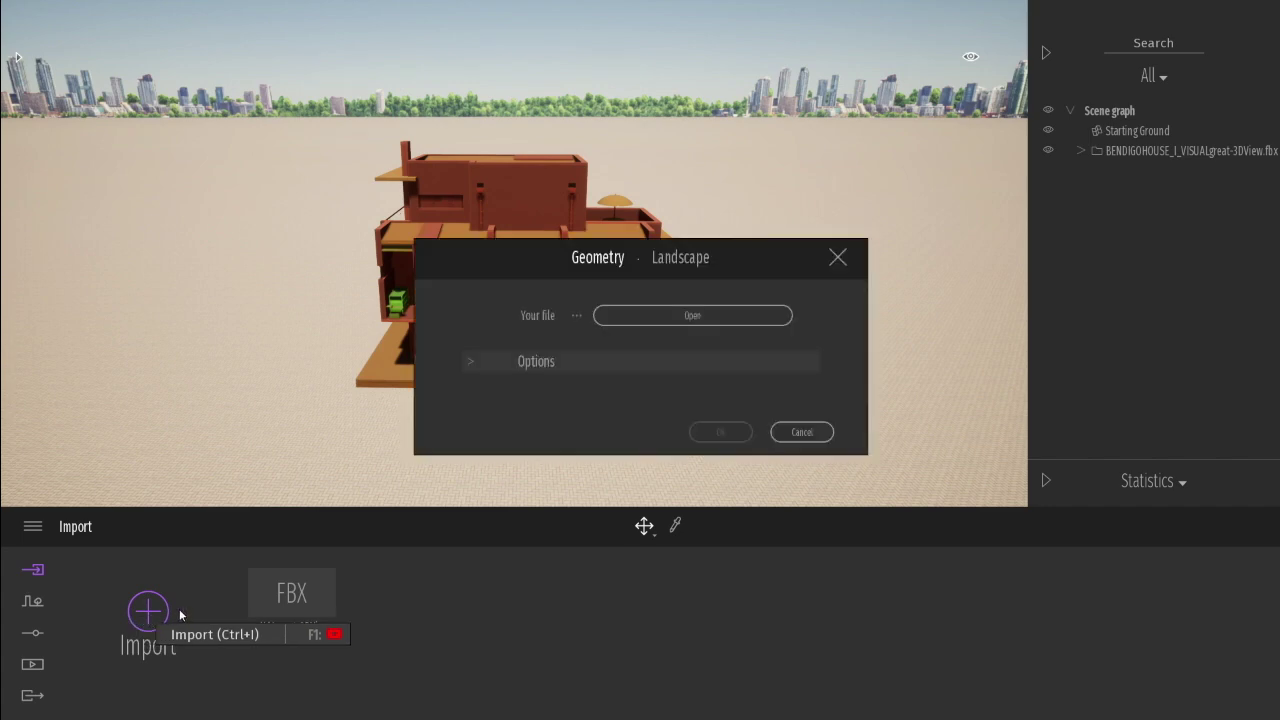
{"action": "left_click", "coordinate": [631, 319]}
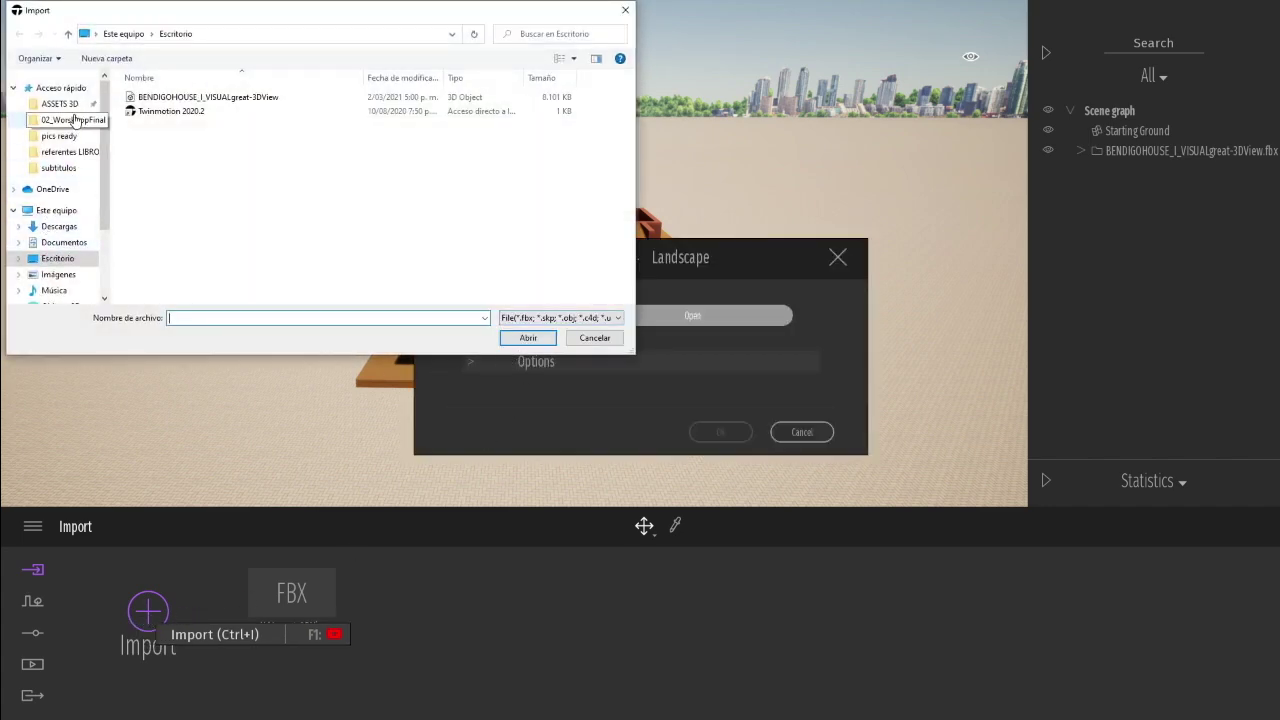
{"action": "left_click", "coordinate": [66, 104]}
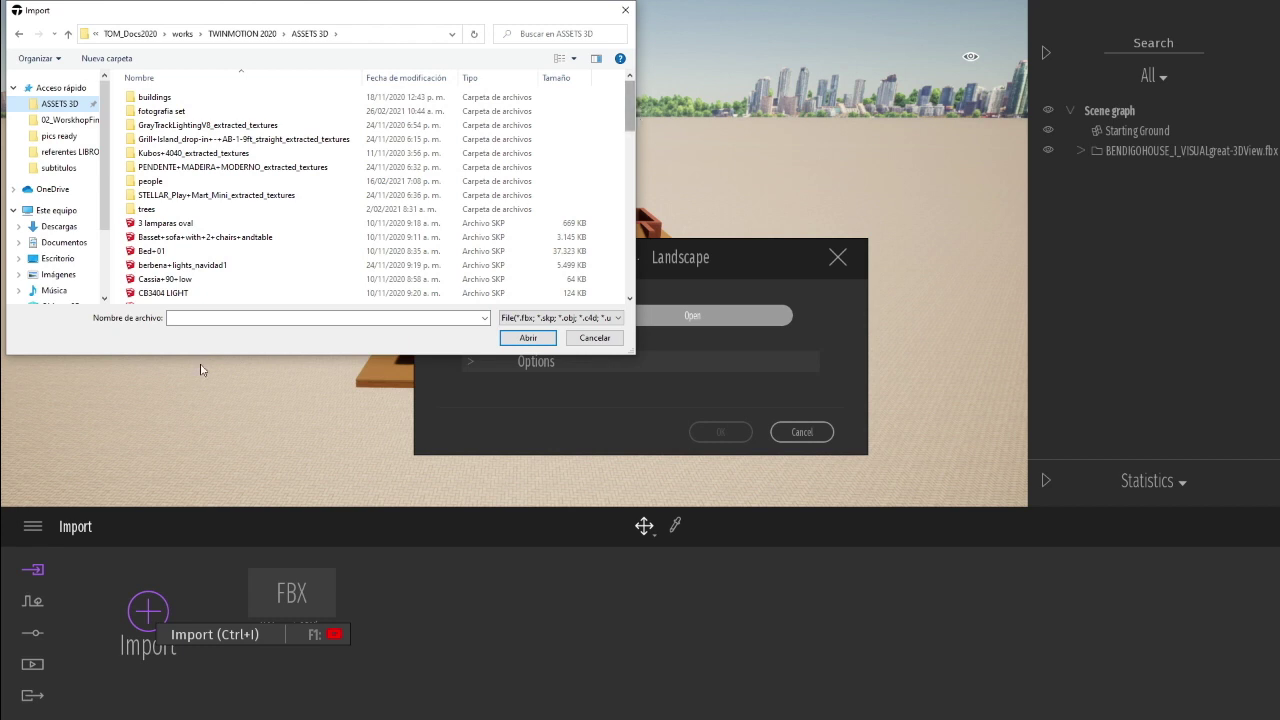
{"action": "double_click", "coordinate": [165, 111]}
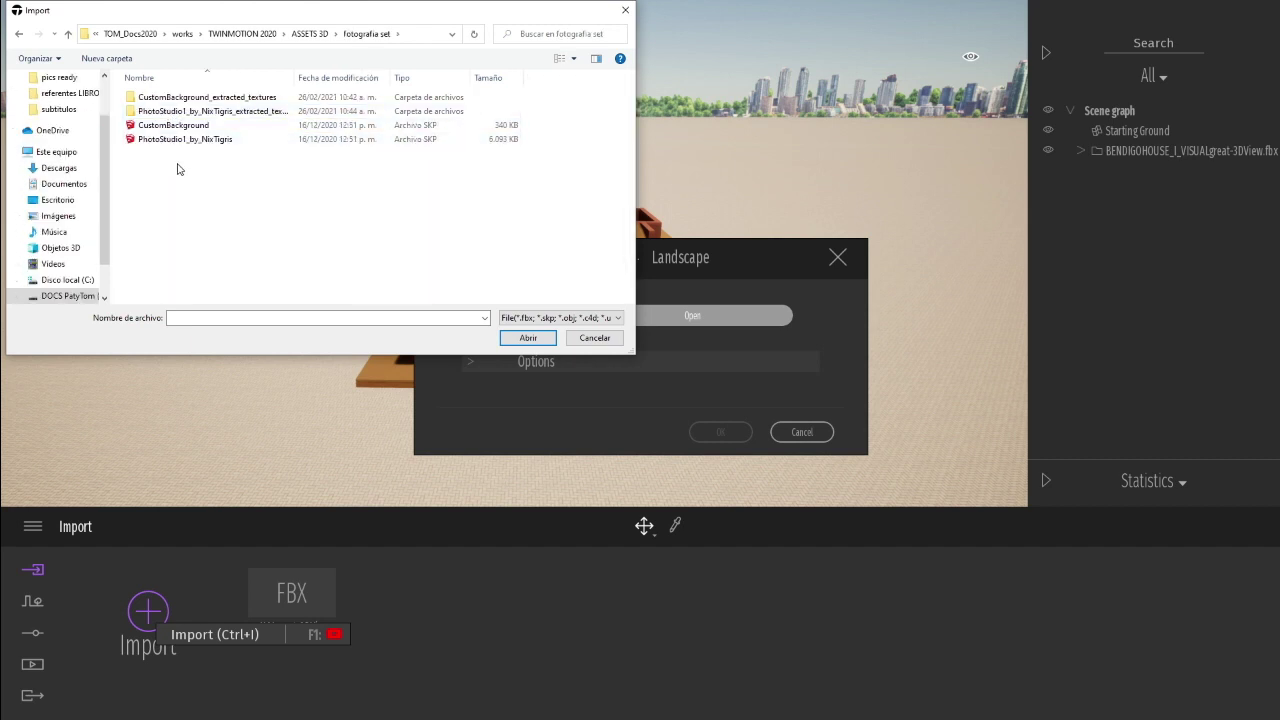
{"action": "left_click", "coordinate": [175, 140]}
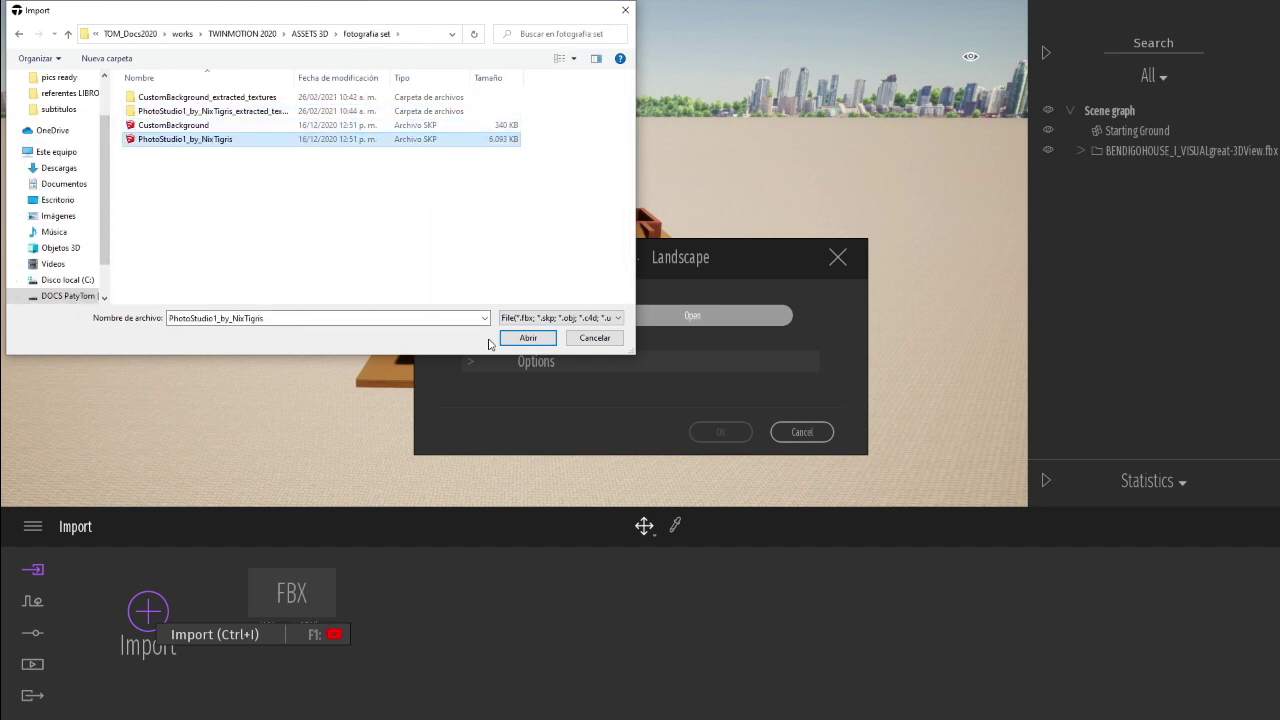
{"action": "left_click", "coordinate": [543, 340]}
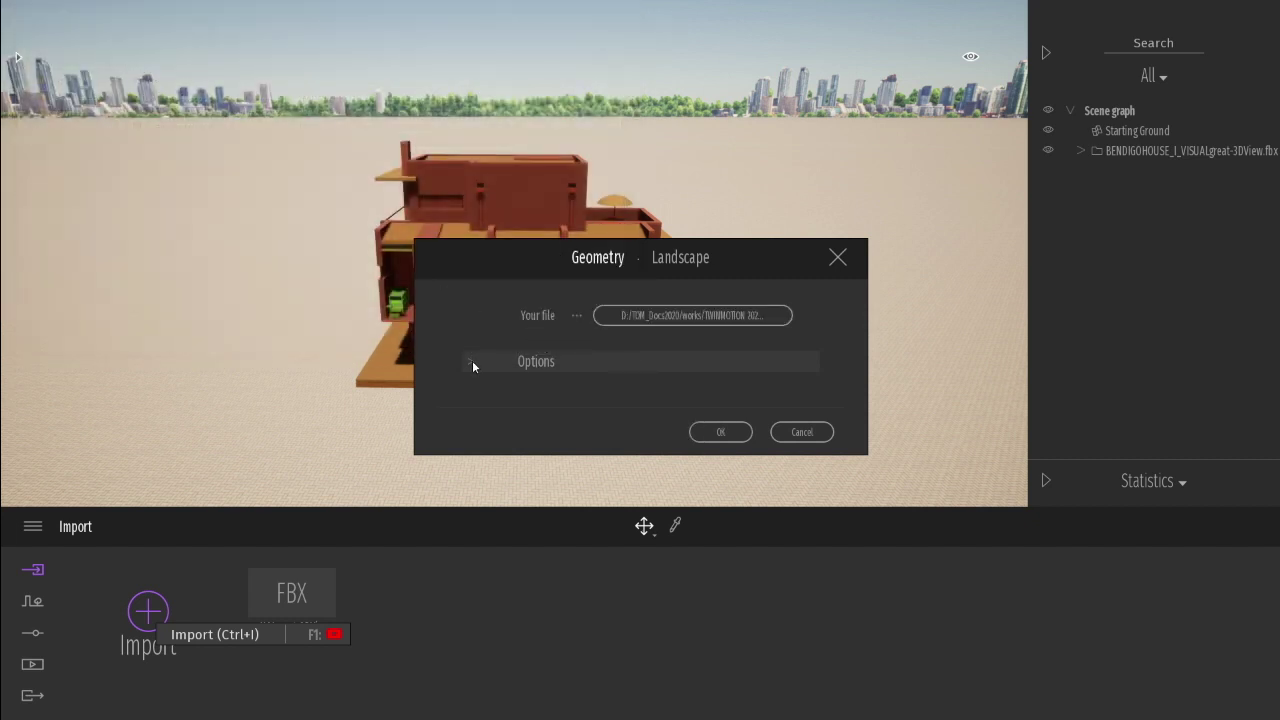
{"action": "left_click", "coordinate": [720, 432]}
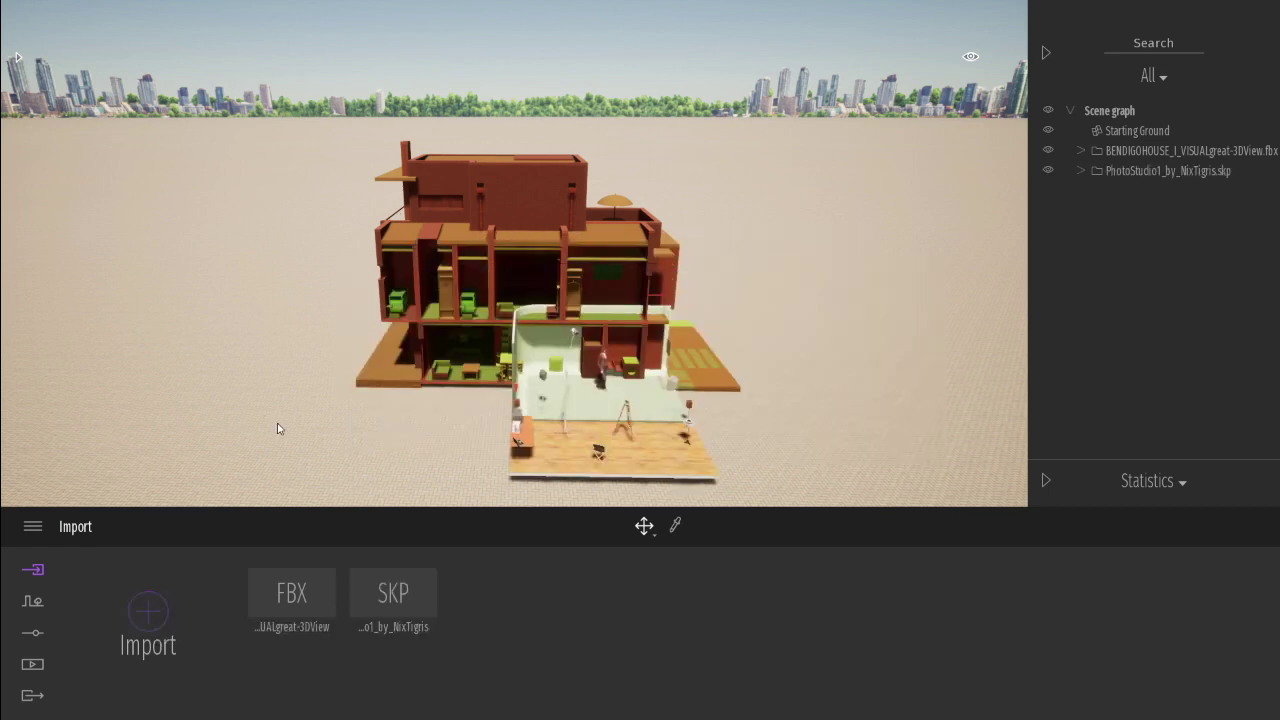
Step: Remove the printer table and hide the studio's props and wooden floor, leaving the backdrop
{"action": "left_click_drag", "start_coordinate": [689, 472], "coordinate": [600, 470]}
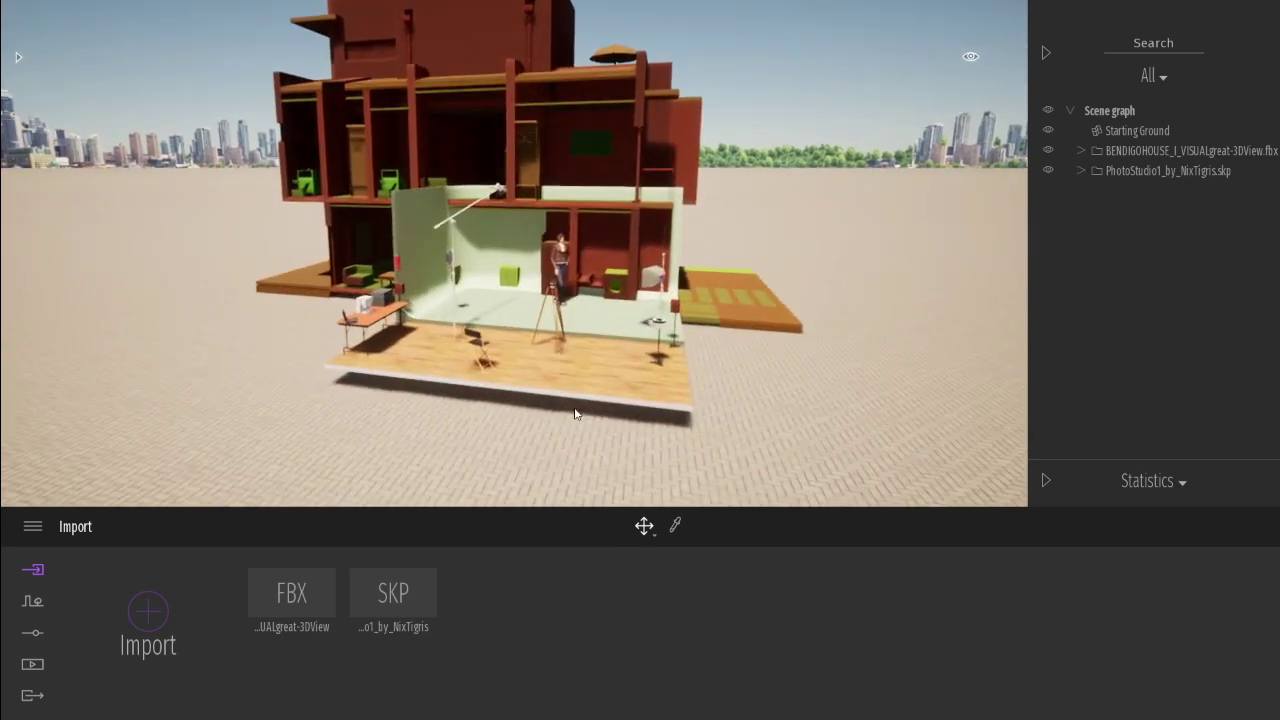
{"action": "mouse_move", "coordinate": [600, 470]}
{"action": "left_mouse_down"}
{"action": "mouse_move", "coordinate": [547, 410]}
{"action": "mouse_move", "coordinate": [277, 345]}
{"action": "left_mouse_up"}
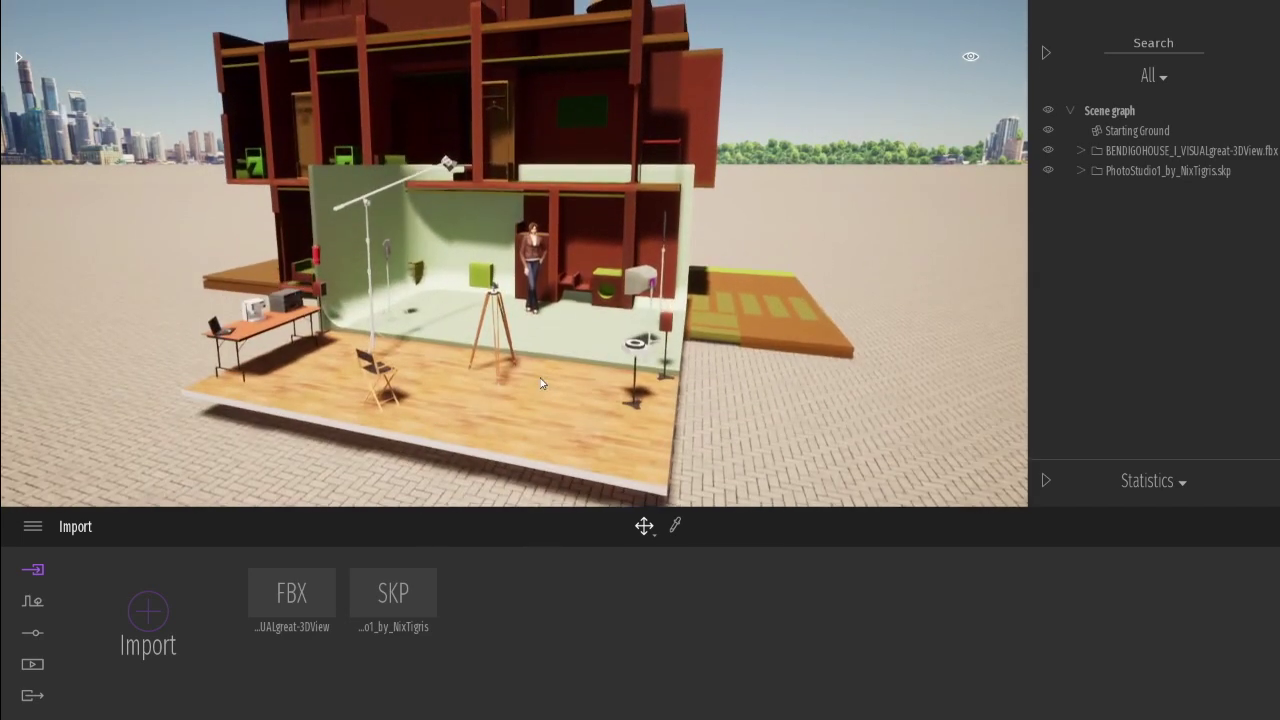
{"action": "left_click", "coordinate": [272, 328]}
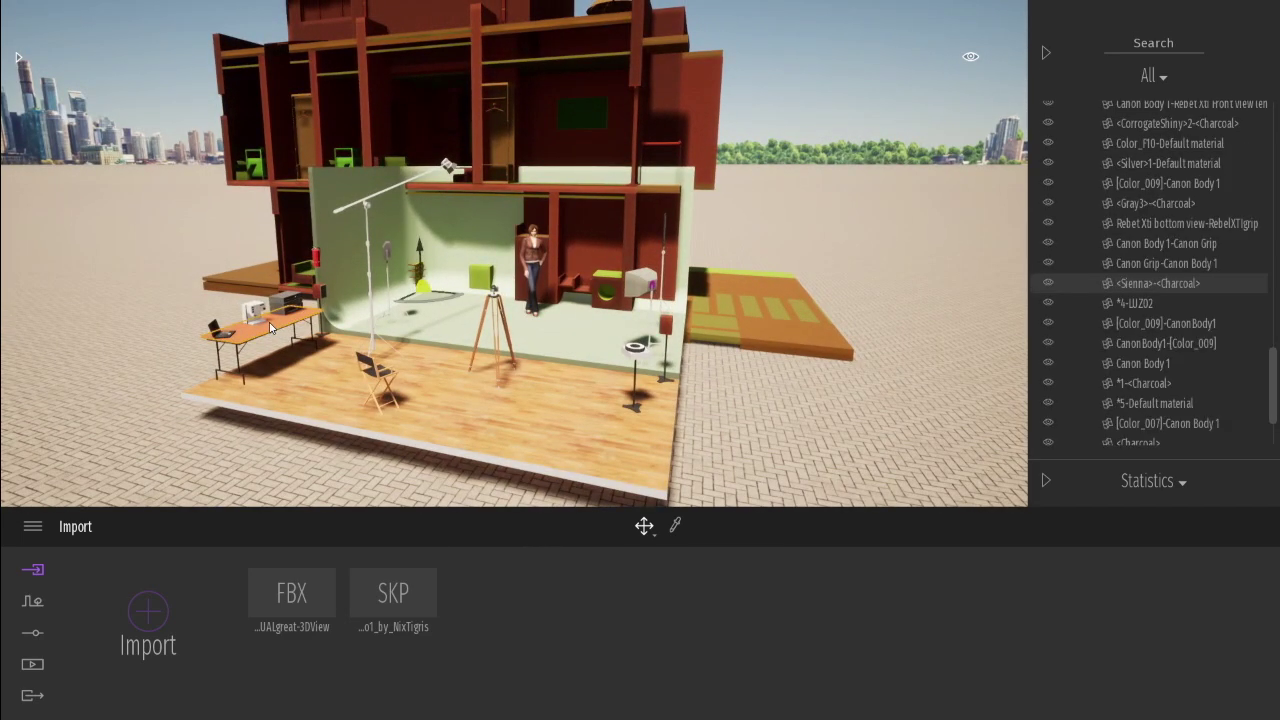
{"action": "key", "text": "Escape"}
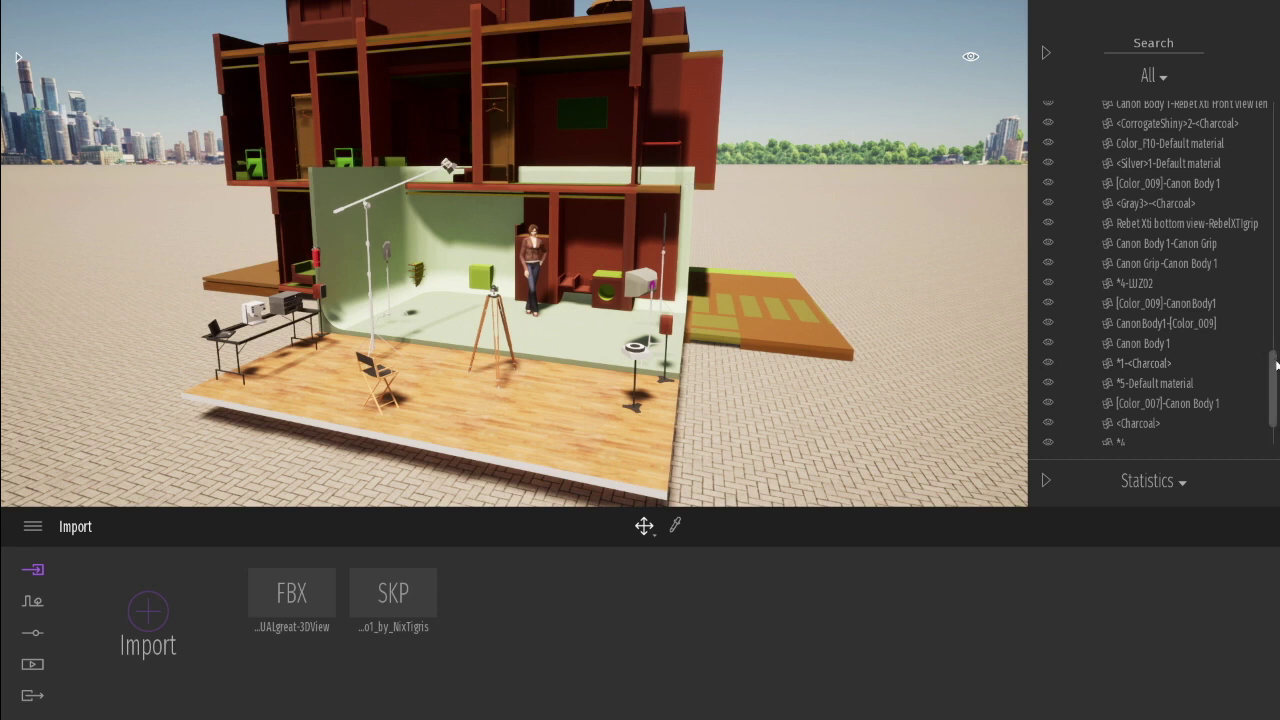
{"action": "left_click", "coordinate": [1048, 210]}
{"action": "left_click", "coordinate": [1048, 190]}
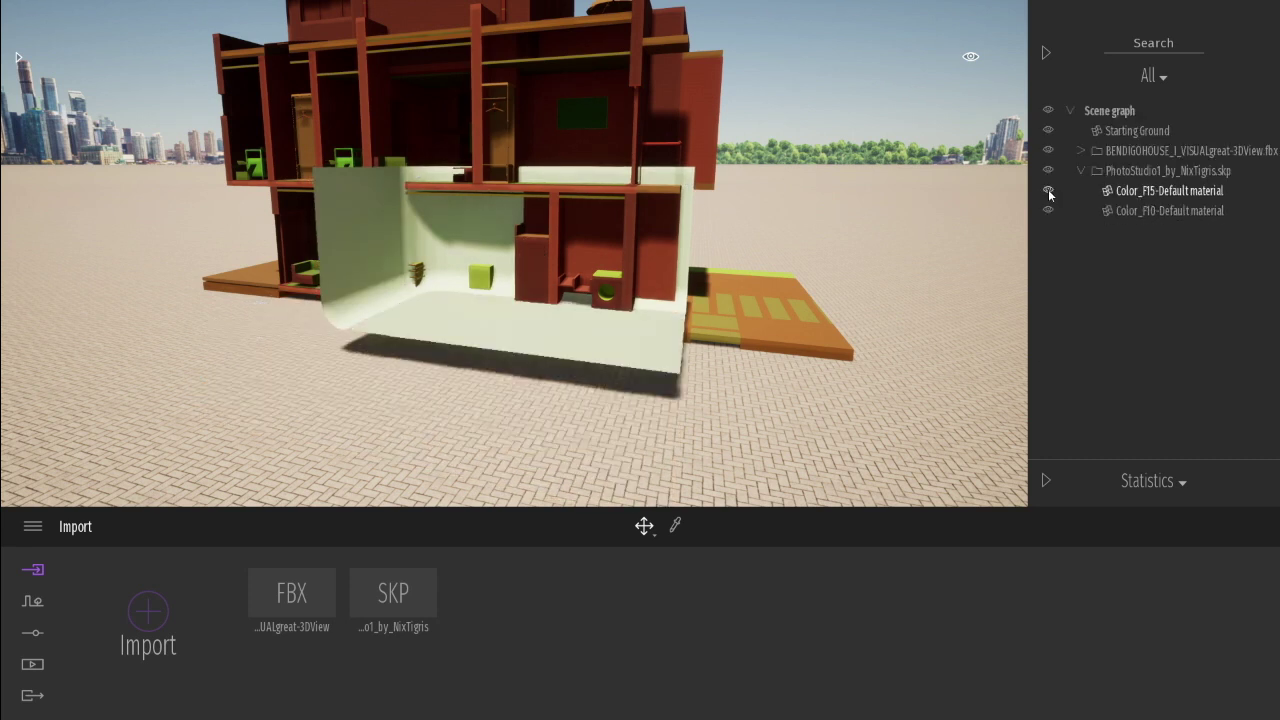
{"action": "mouse_move", "coordinate": [1167, 171]}
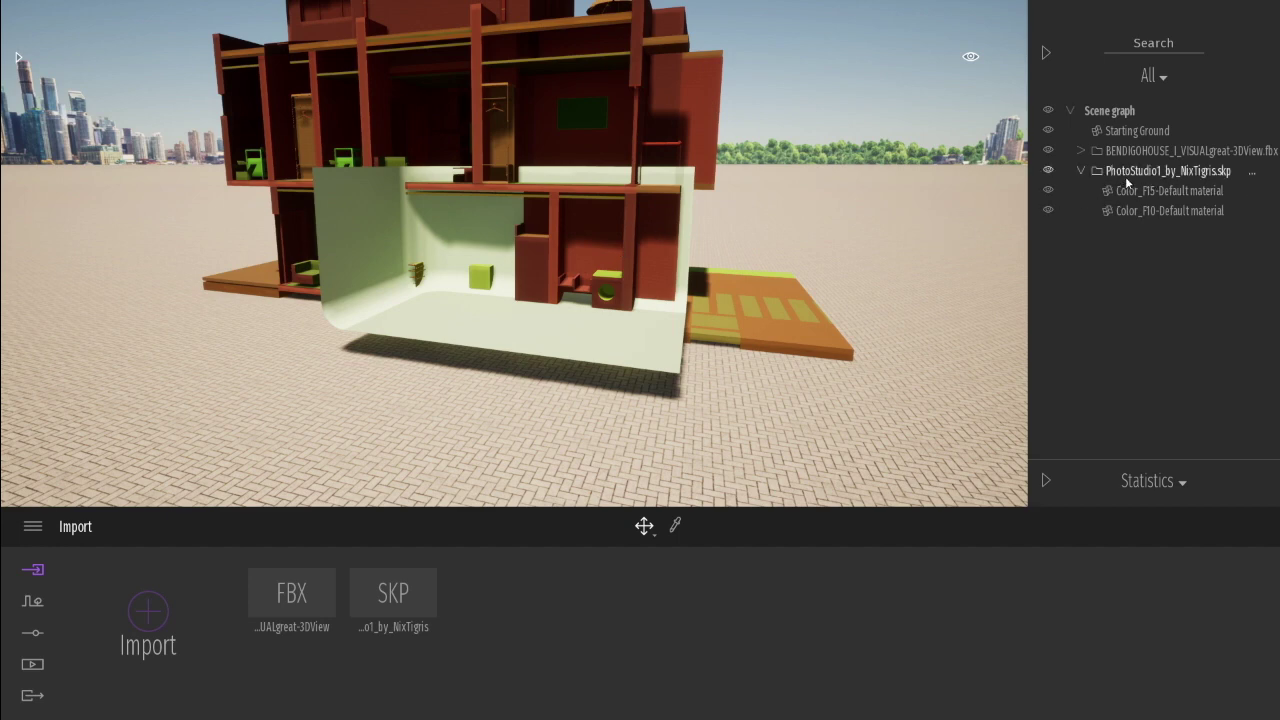
Step: Select the PhotoStudio1 model and switch the transform gizmo to Scale
{"action": "left_click", "coordinate": [1127, 176]}
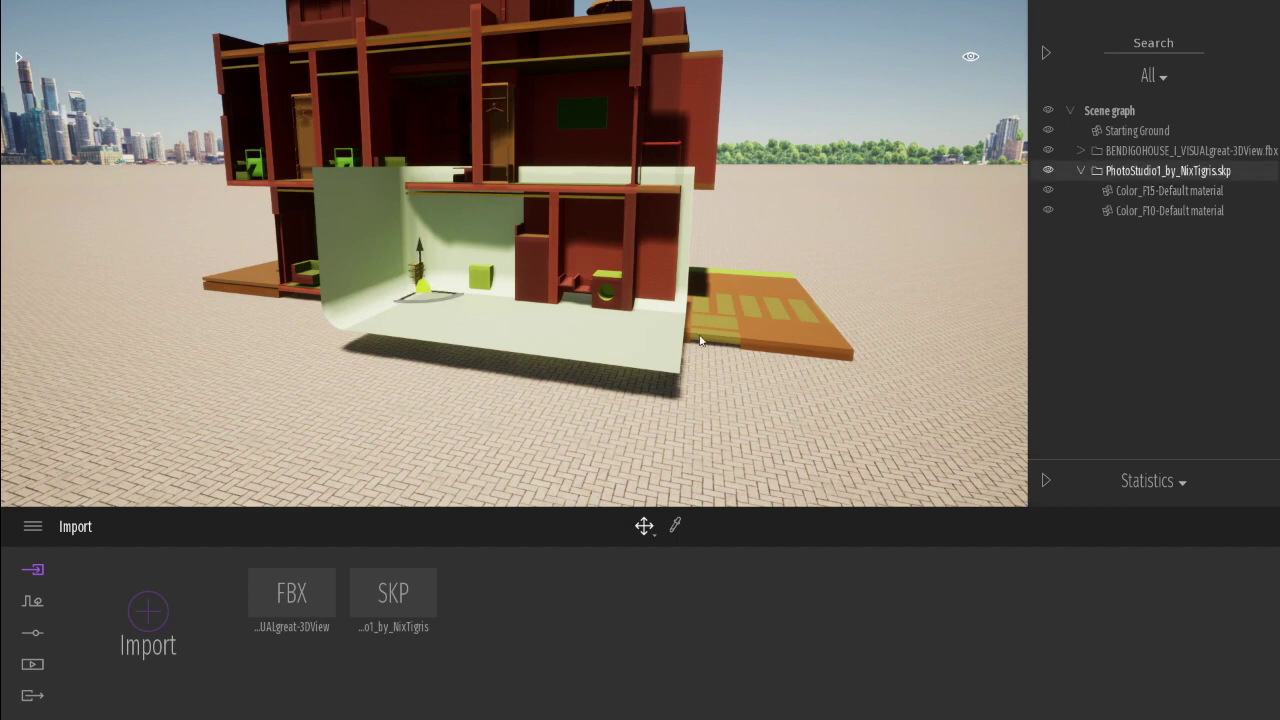
{"action": "scroll", "coordinate": [700, 341], "scroll_direction": "down", "scroll_amount": 5}
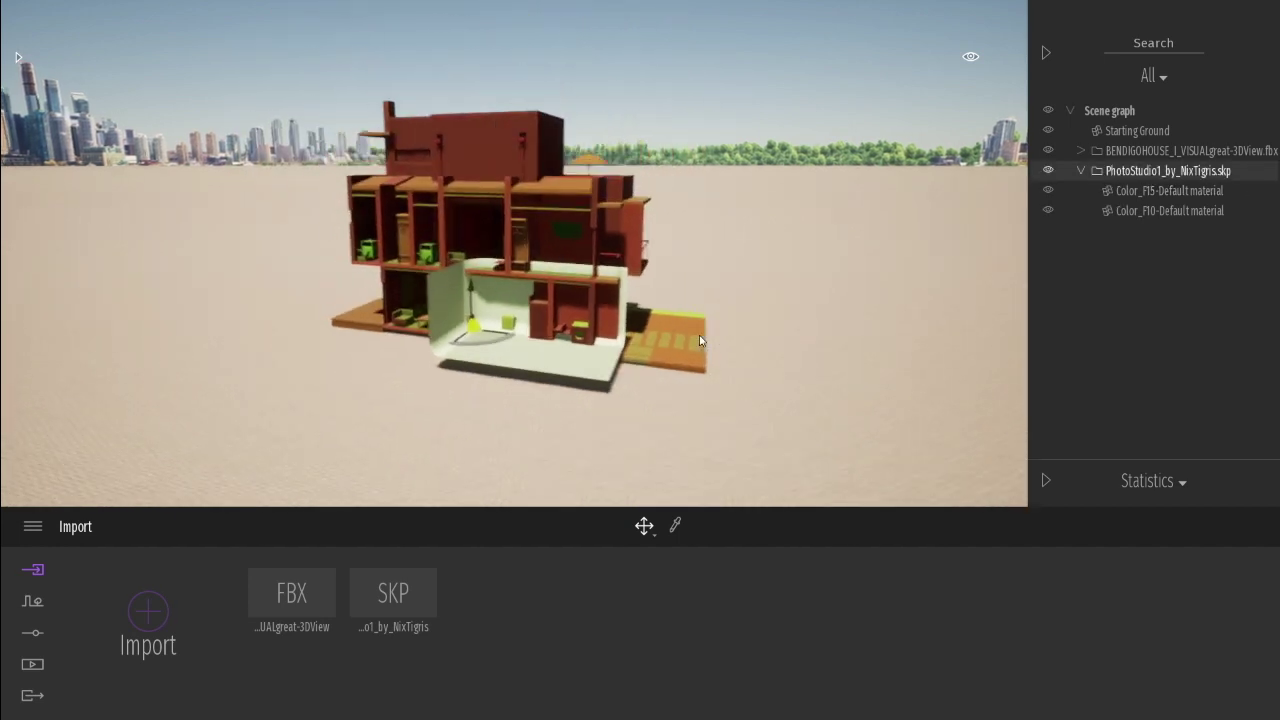
{"action": "left_click", "coordinate": [649, 538]}
{"action": "left_click", "coordinate": [668, 428]}
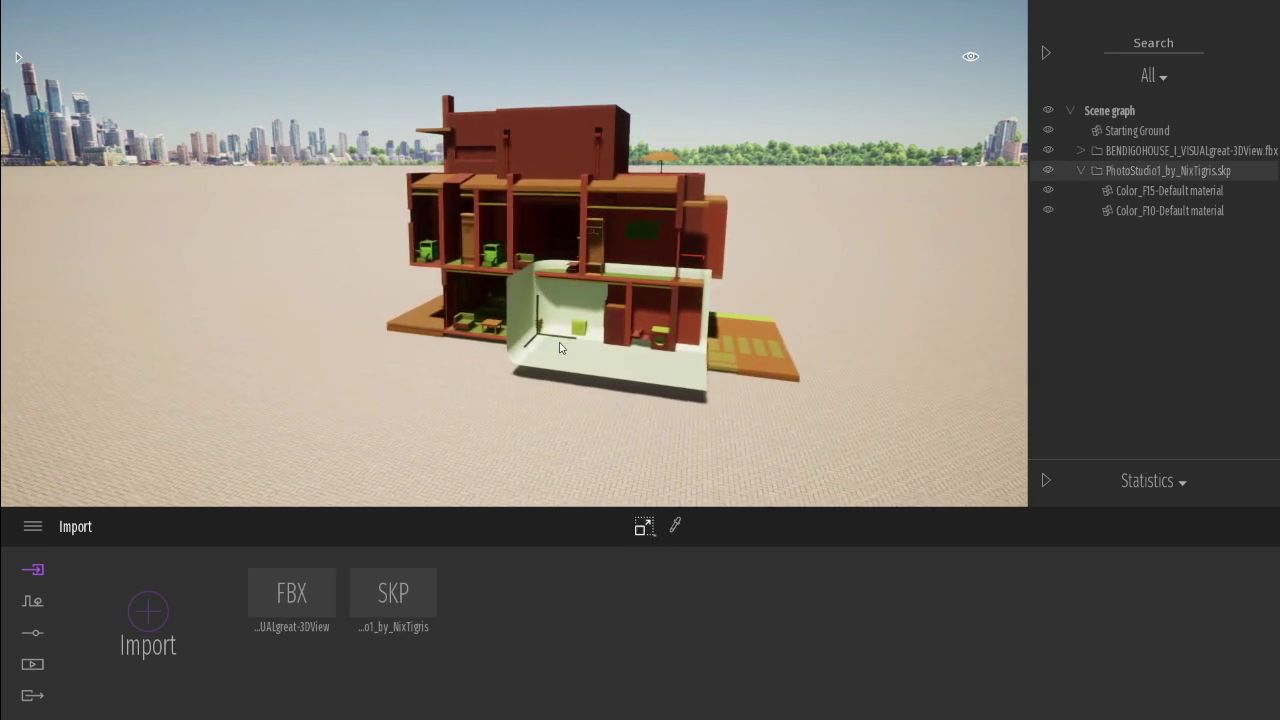
Step: Scale the studio backdrop up to about 1.87
{"action": "double_click", "coordinate": [539, 340]}
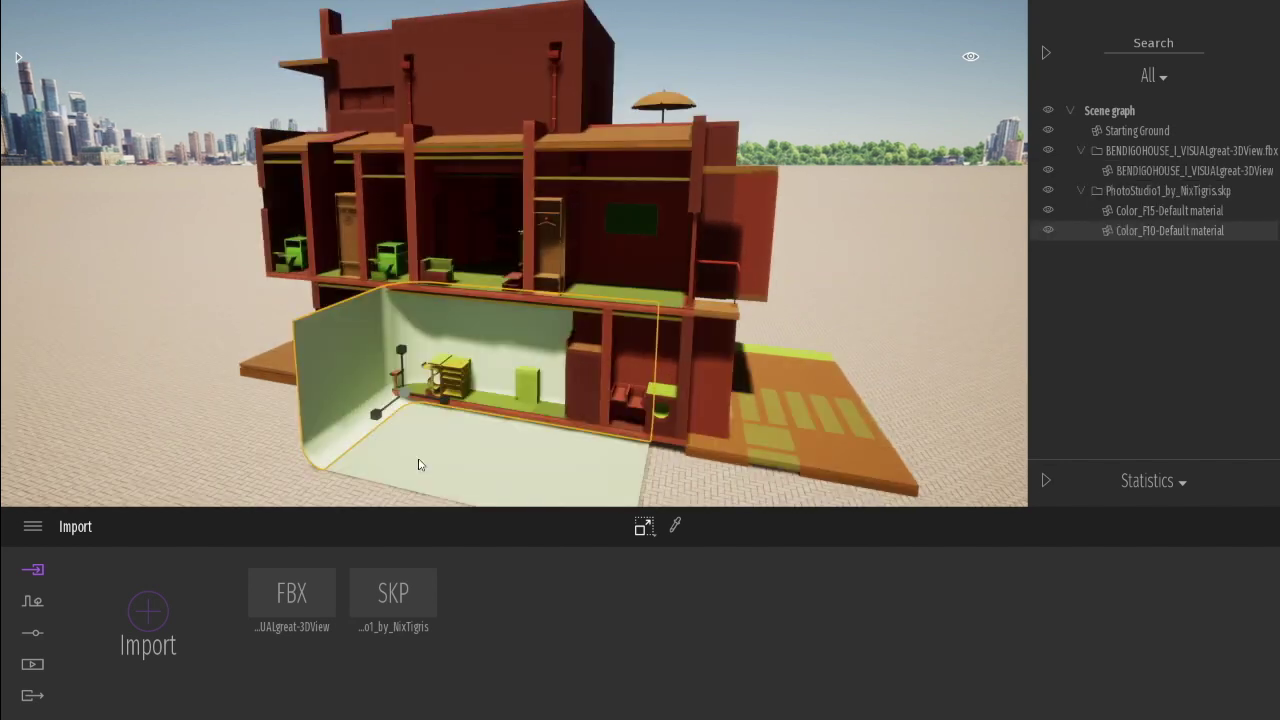
{"action": "left_click_drag", "start_coordinate": [406, 410], "coordinate": [322, 318]}
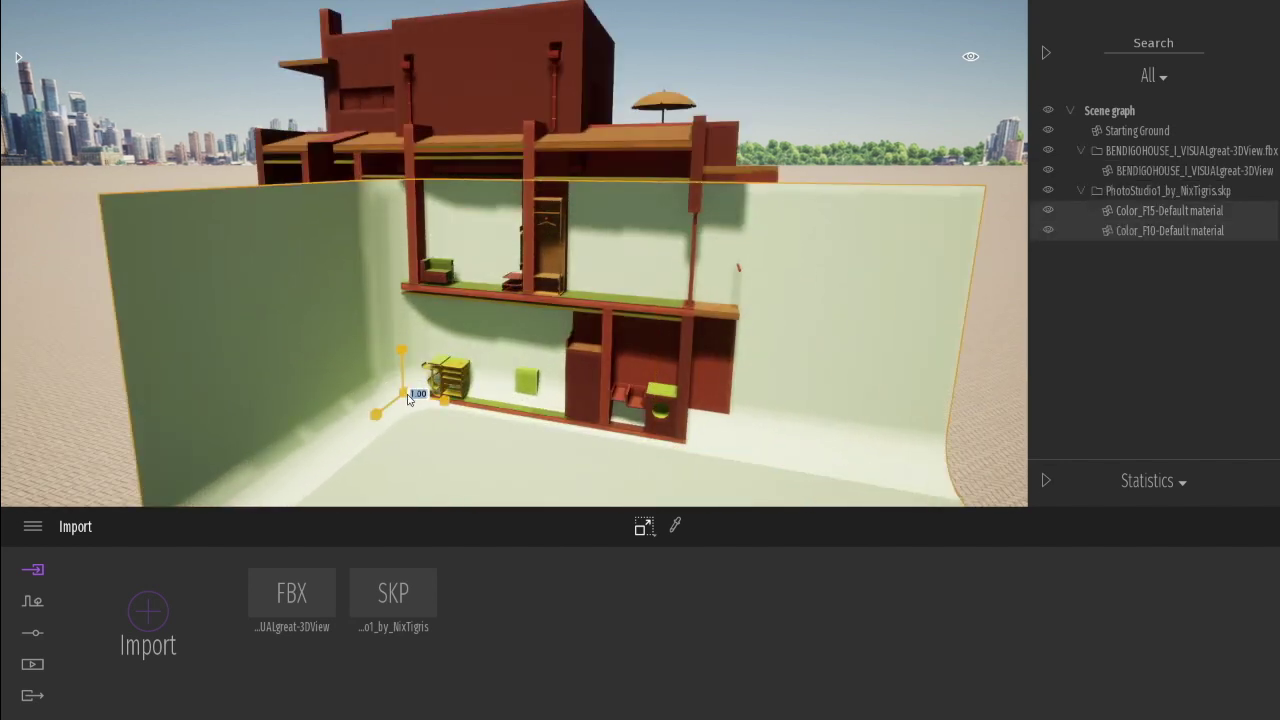
{"action": "left_click_drag", "start_coordinate": [408, 400], "coordinate": [336, 318]}
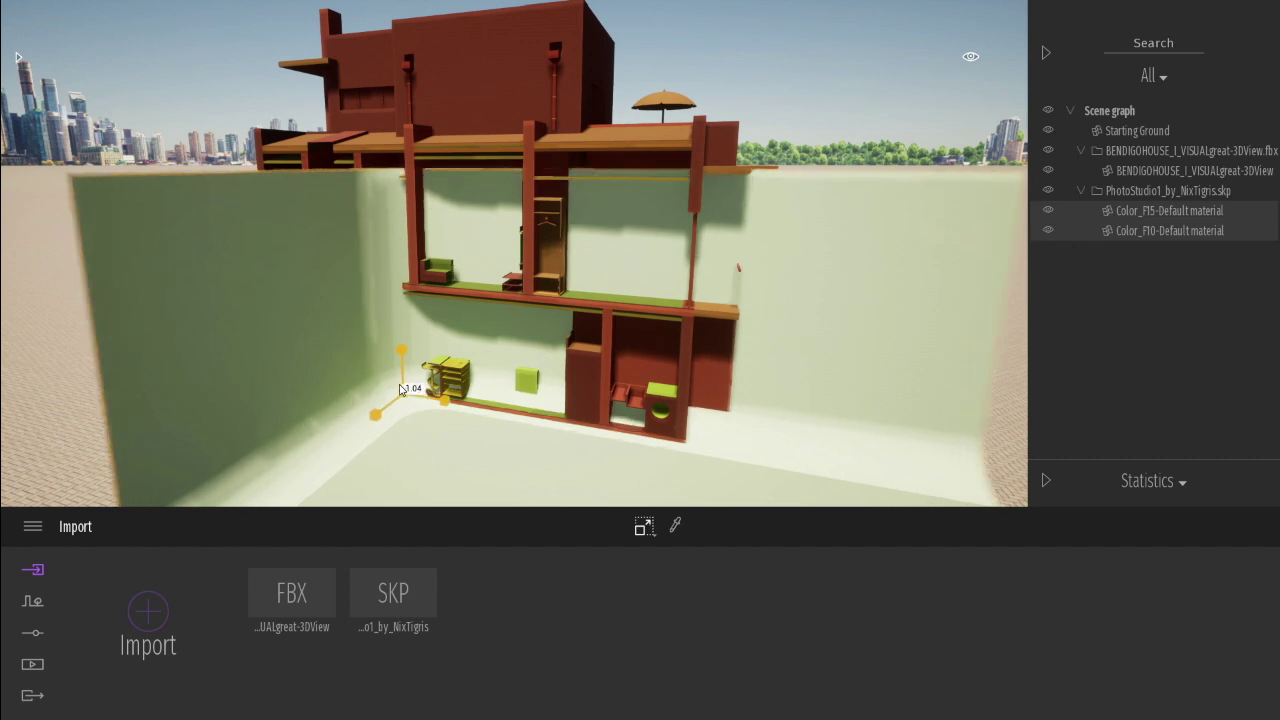
Step: Move the backdrop around the house, rotate it about -2.68°, and lower it to about -0.53
{"action": "left_click", "coordinate": [650, 532]}
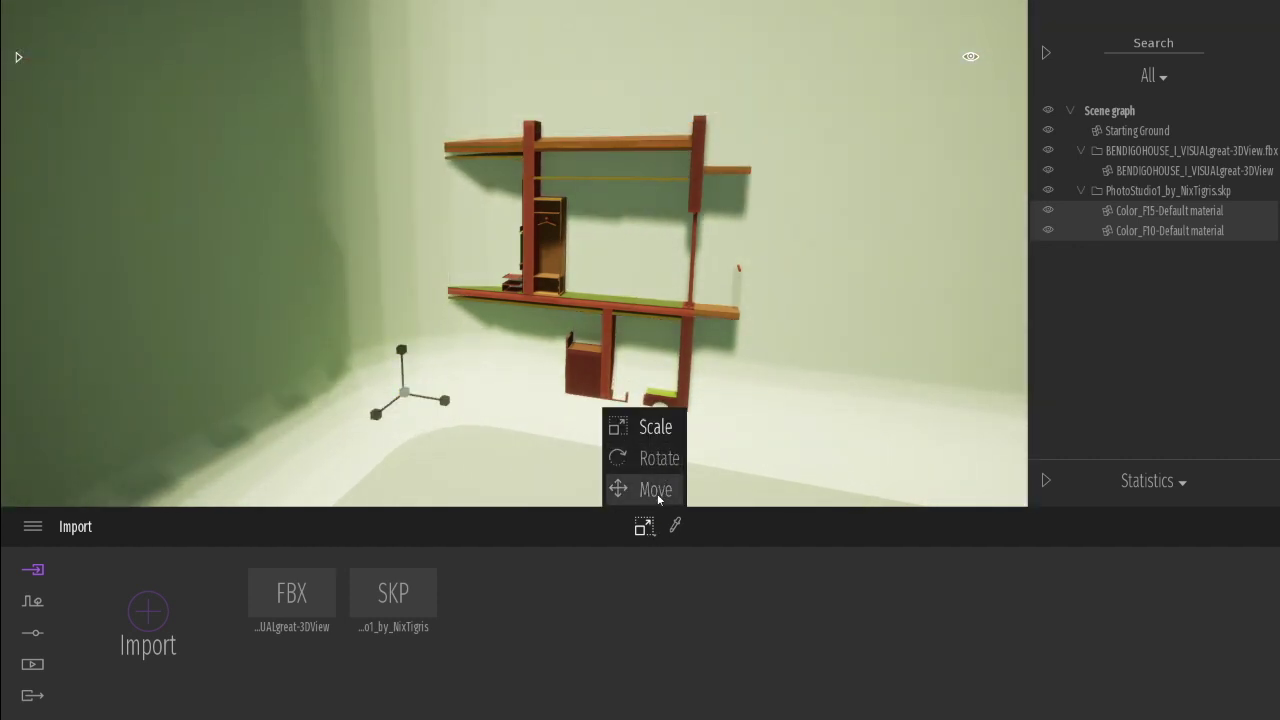
{"action": "left_click", "coordinate": [656, 490]}
{"action": "left_click_drag", "start_coordinate": [440, 403], "coordinate": [172, 367]}
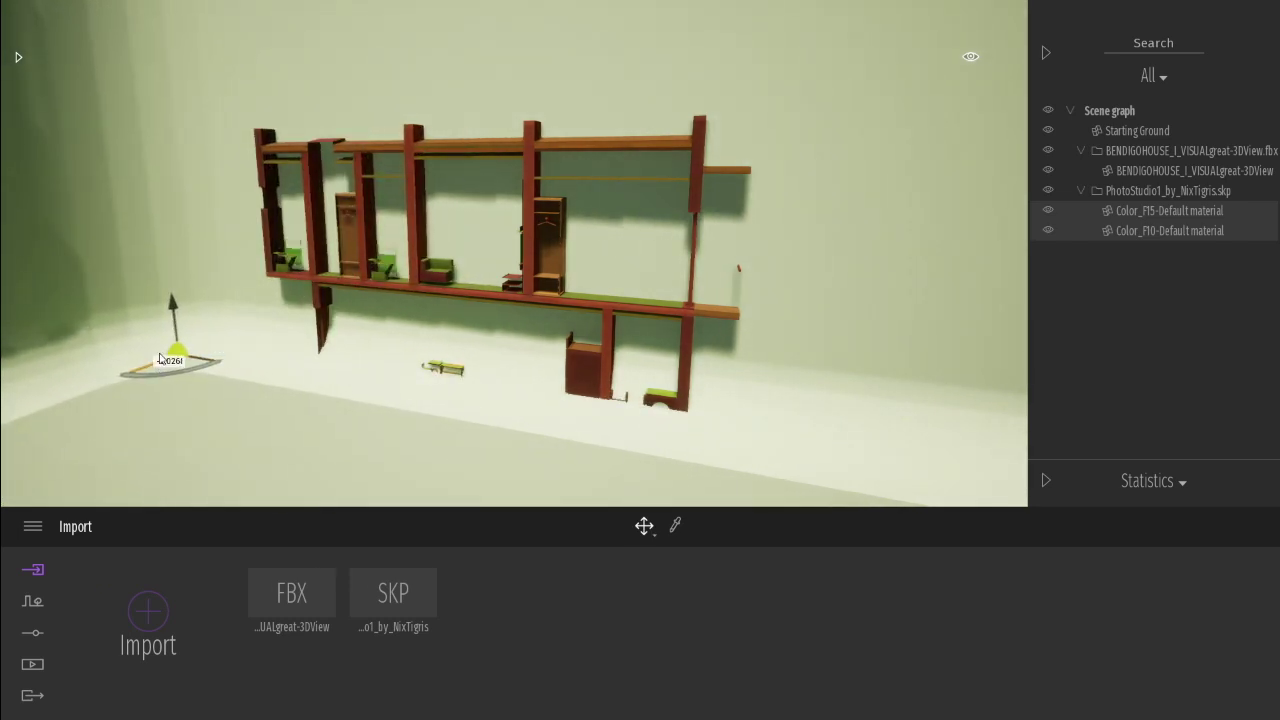
{"action": "left_click_drag", "start_coordinate": [157, 368], "coordinate": [326, 235]}
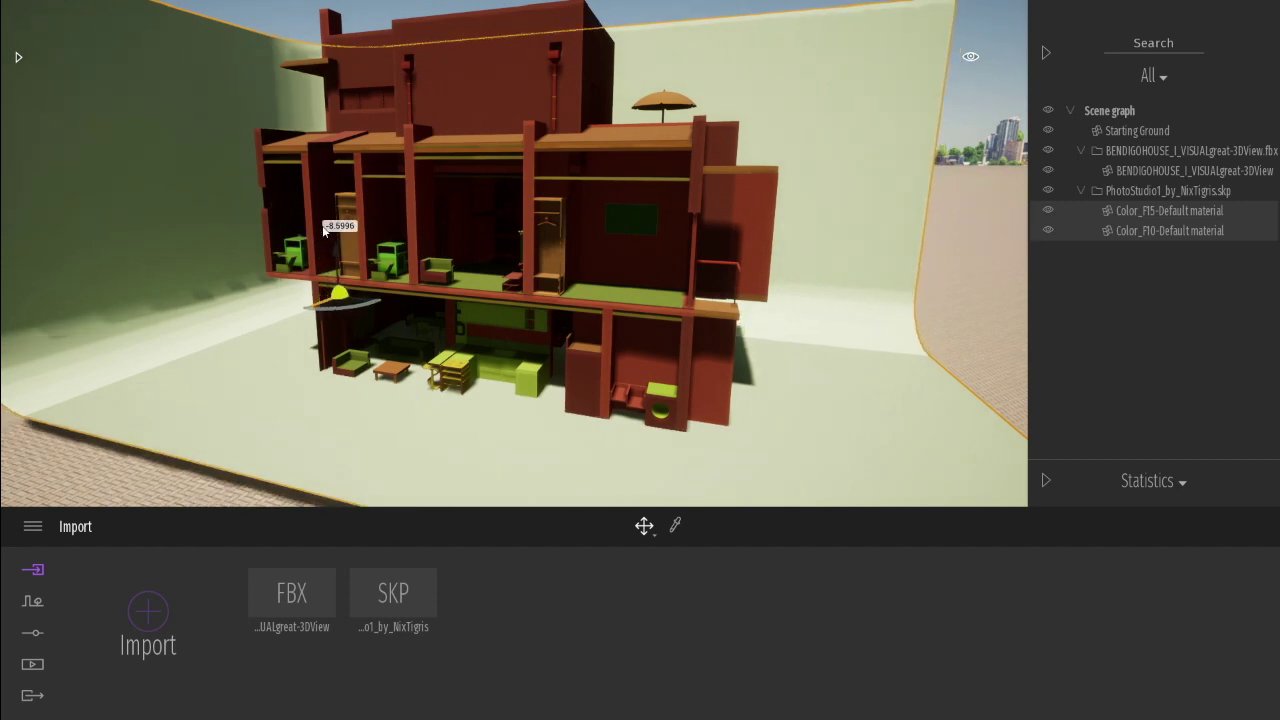
{"action": "mouse_move", "coordinate": [367, 302]}
{"action": "left_mouse_down"}
{"action": "mouse_move", "coordinate": [321, 291]}
{"action": "mouse_move", "coordinate": [279, 304]}
{"action": "mouse_move", "coordinate": [319, 270]}
{"action": "left_mouse_up"}
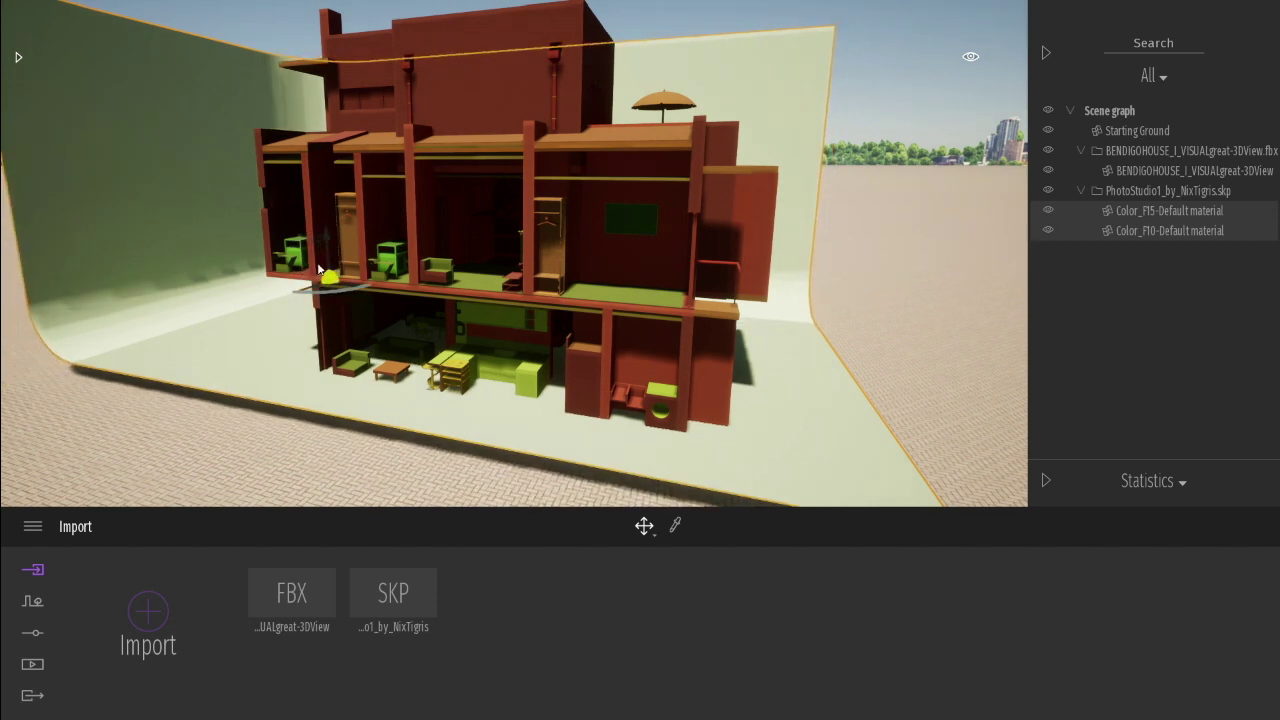
{"action": "left_click_drag", "start_coordinate": [328, 243], "coordinate": [338, 257]}
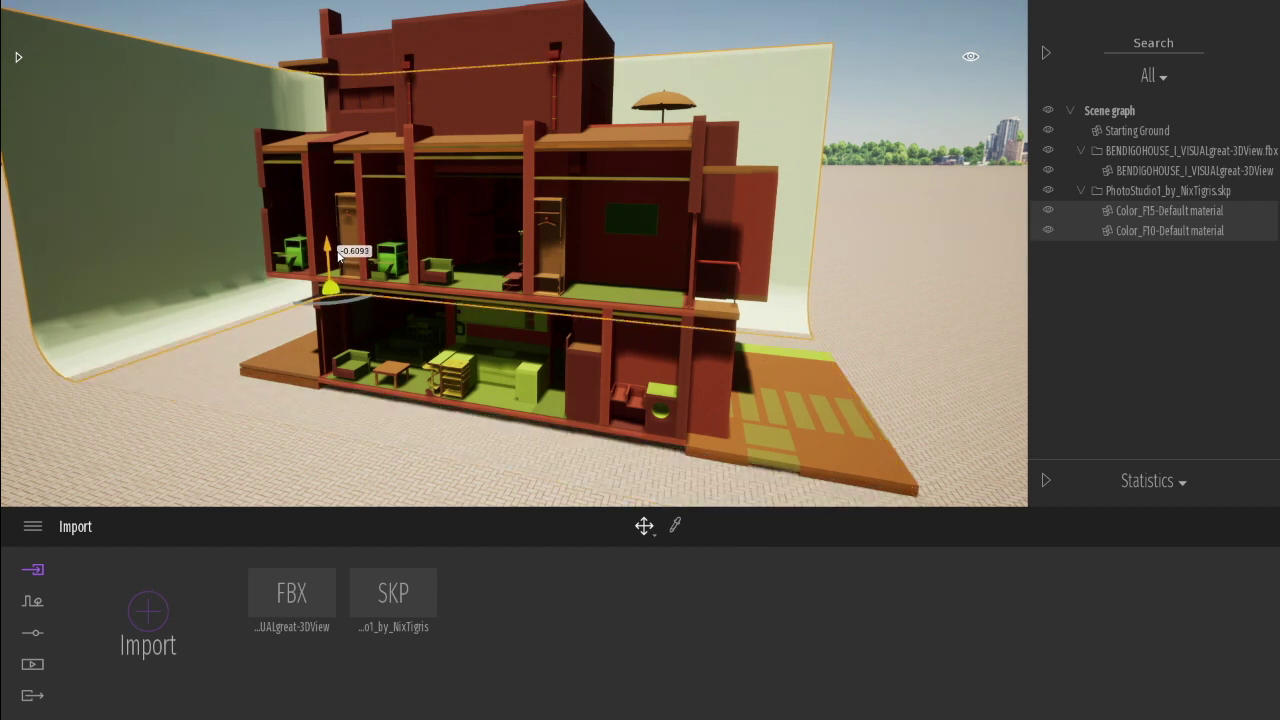
{"action": "left_click_drag", "start_coordinate": [338, 256], "coordinate": [339, 255]}
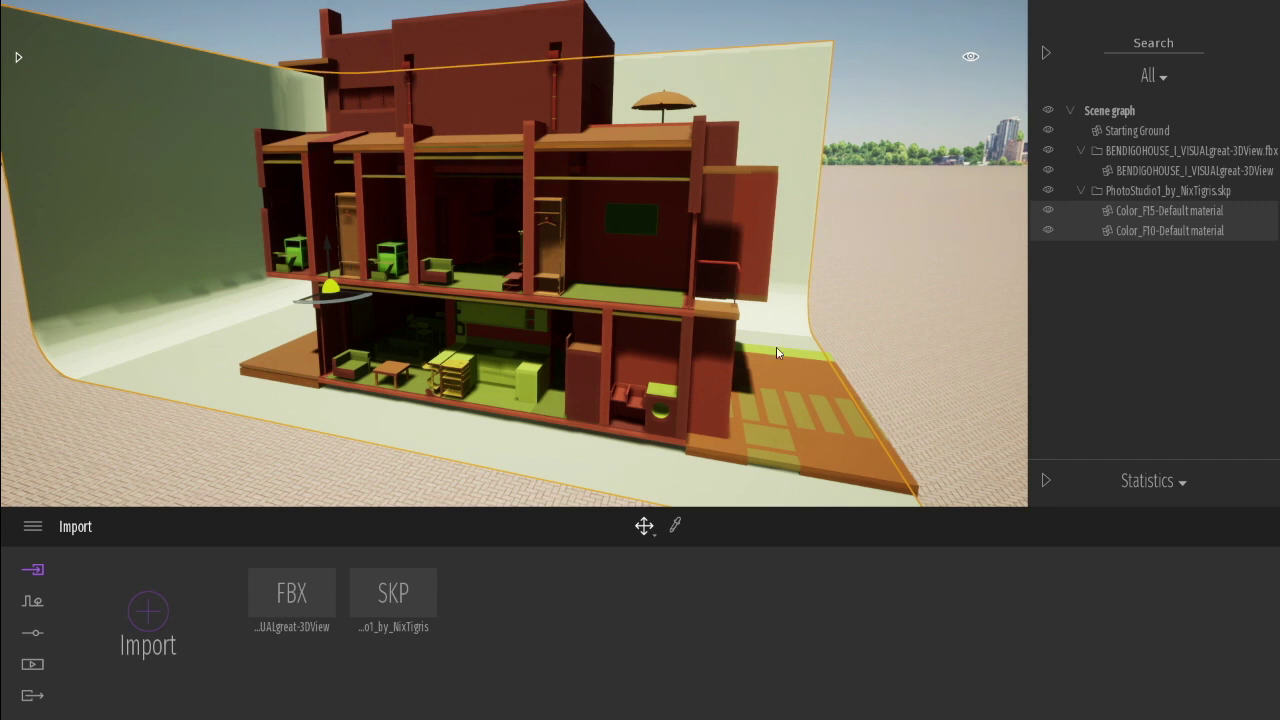
{"action": "left_click", "coordinate": [654, 533]}
Step: Scale the backdrop to 1.64 over the brick floor and shift it left about 1.7
{"action": "left_click", "coordinate": [657, 427]}
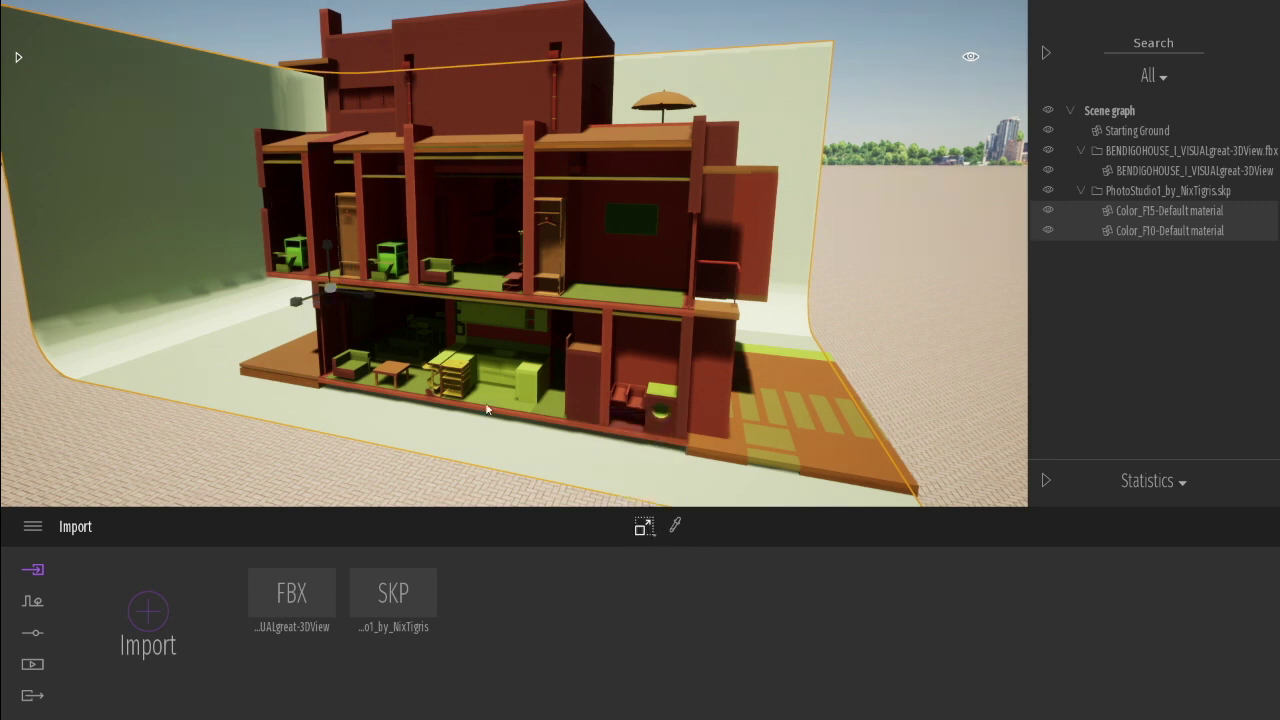
{"action": "left_click_drag", "start_coordinate": [329, 295], "coordinate": [308, 227]}
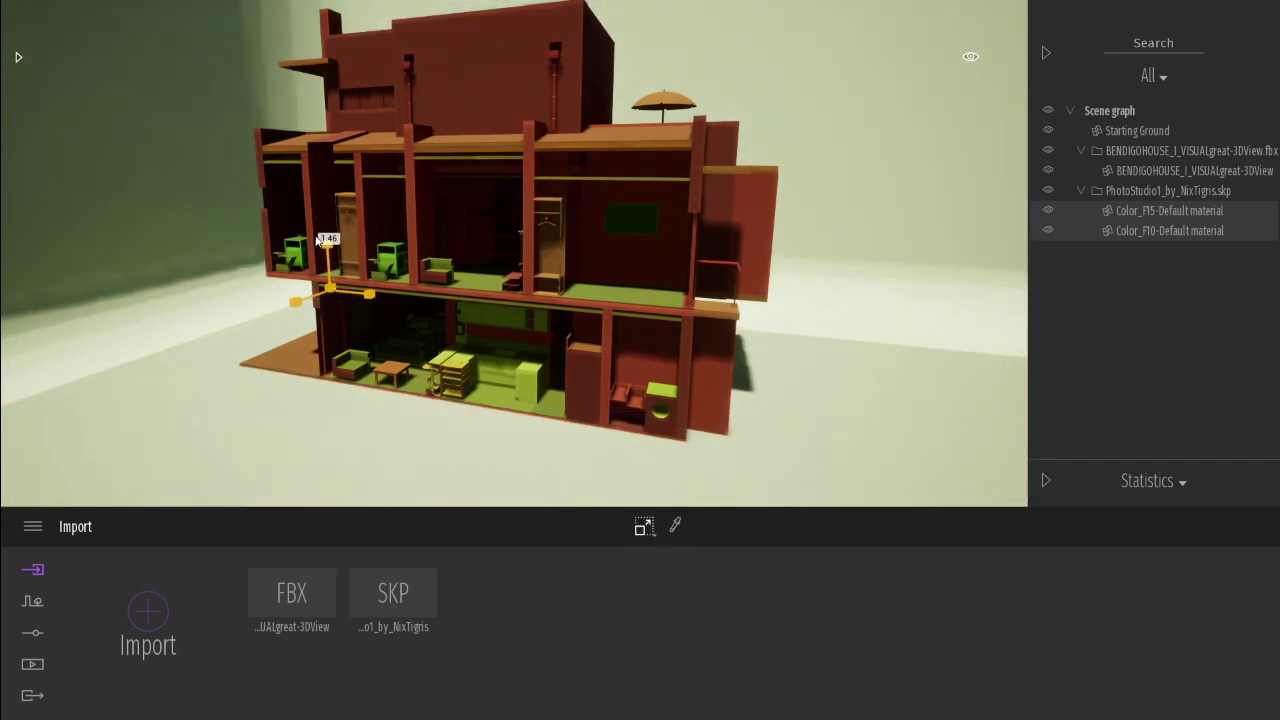
{"action": "left_click", "coordinate": [654, 533]}
{"action": "left_click", "coordinate": [652, 489]}
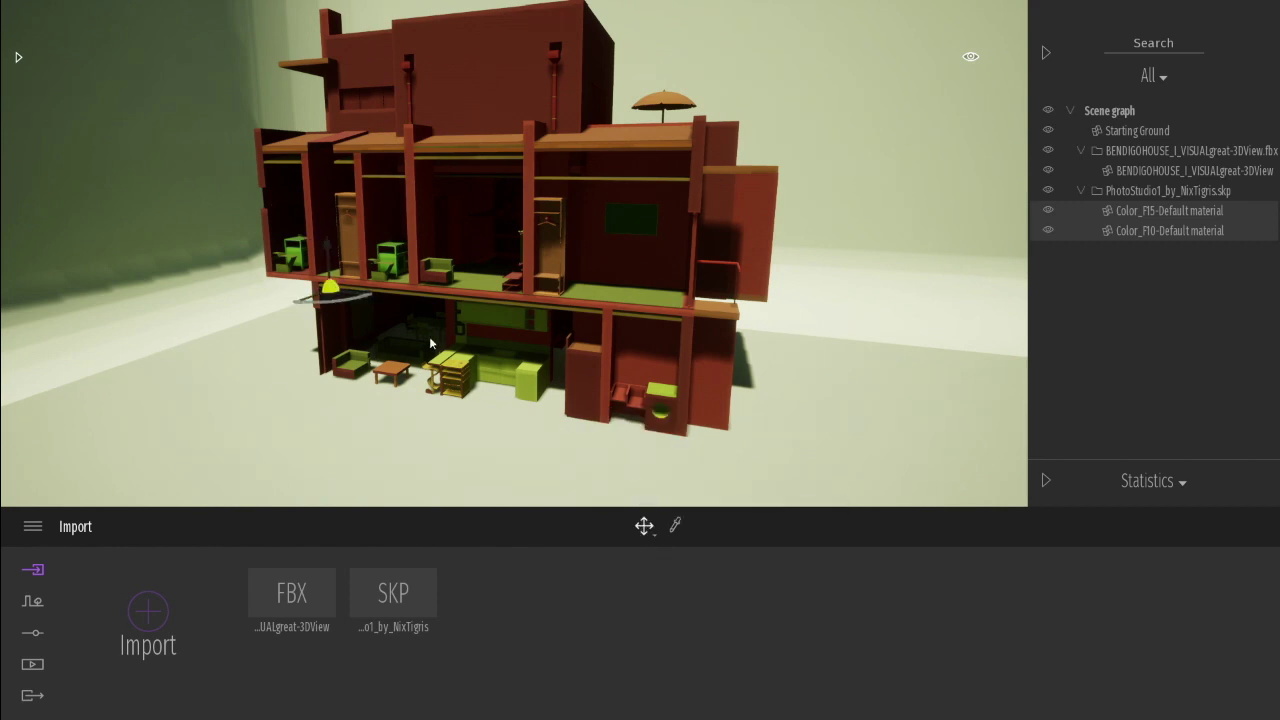
{"action": "mouse_move", "coordinate": [330, 288]}
{"action": "left_mouse_down"}
{"action": "mouse_move", "coordinate": [273, 248]}
{"action": "mouse_move", "coordinate": [276, 298]}
{"action": "left_mouse_up"}
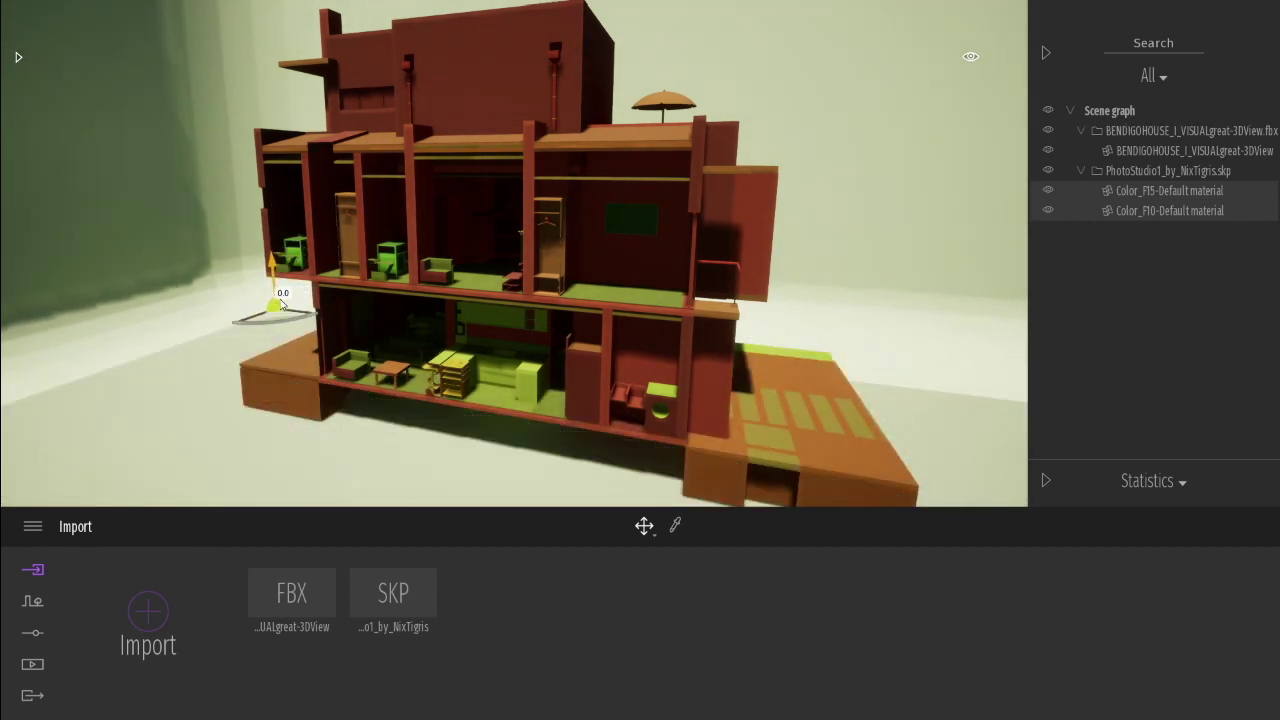
{"action": "left_click_drag", "start_coordinate": [306, 316], "coordinate": [281, 309]}
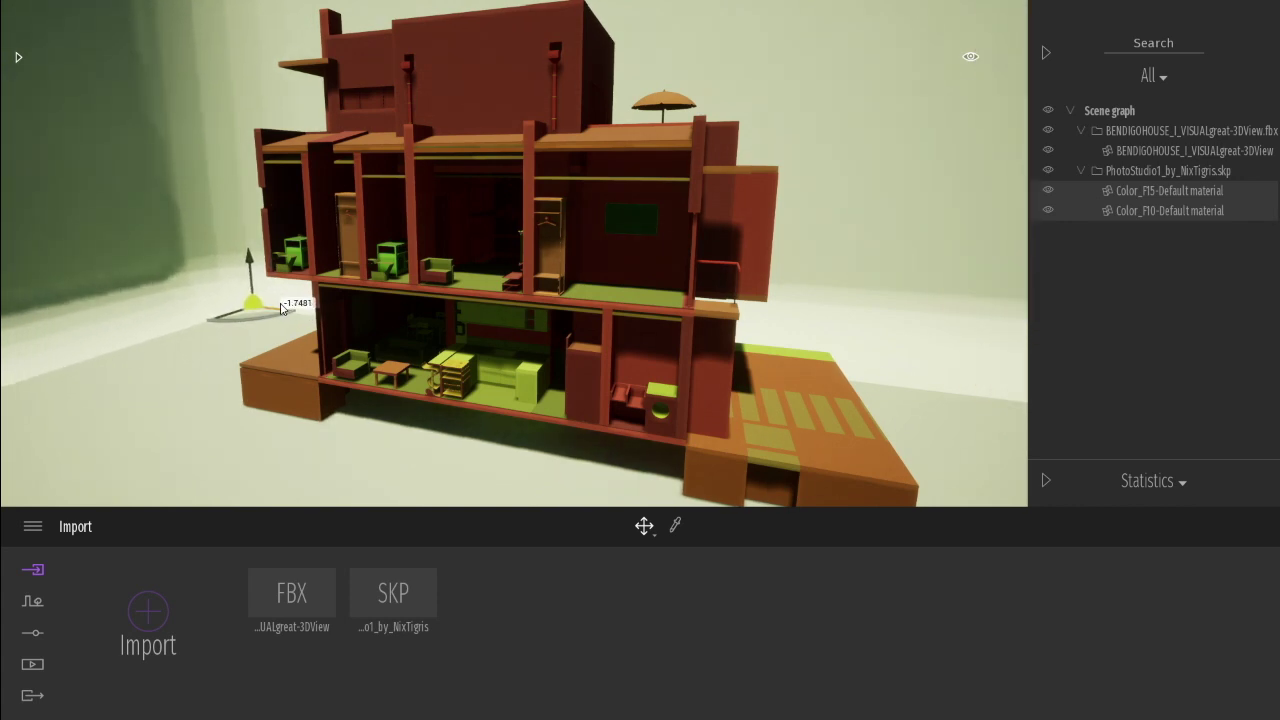
{"action": "double_click", "coordinate": [334, 317]}
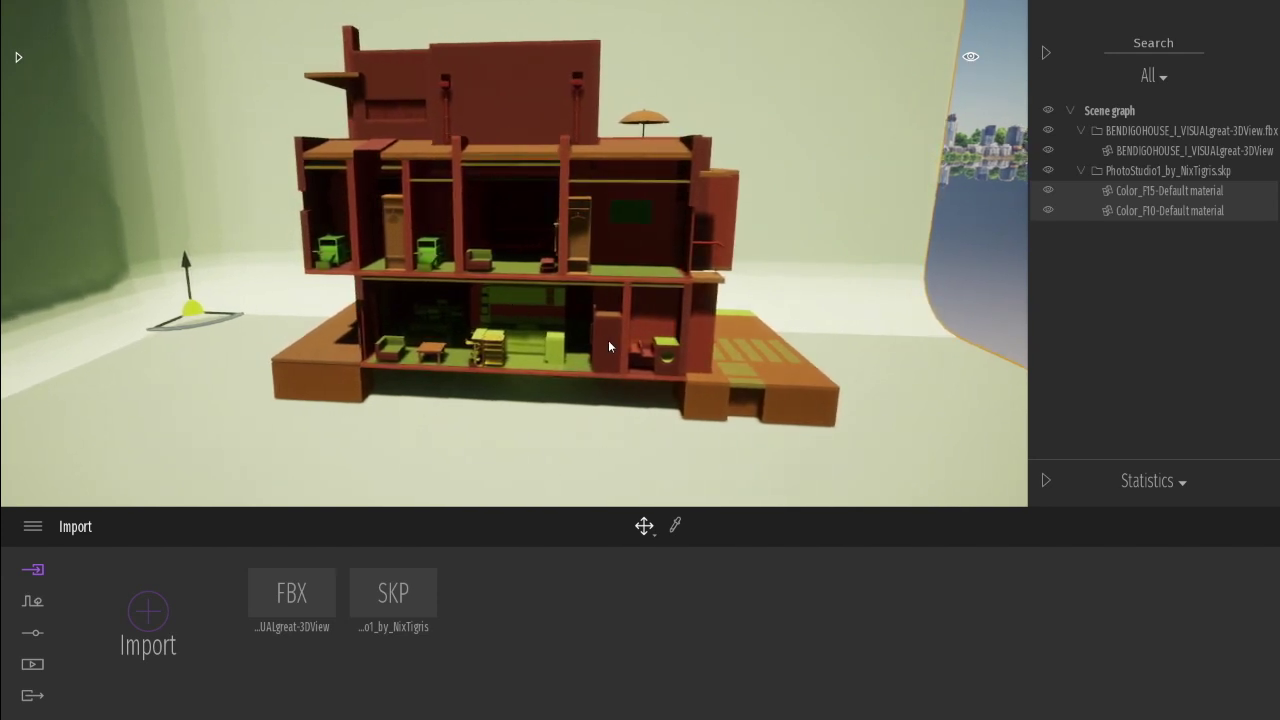
Step: Shrink the curved city backdrop out of view and slide the studio backdrop under the house, viewed frontally
{"action": "left_click", "coordinate": [645, 527]}
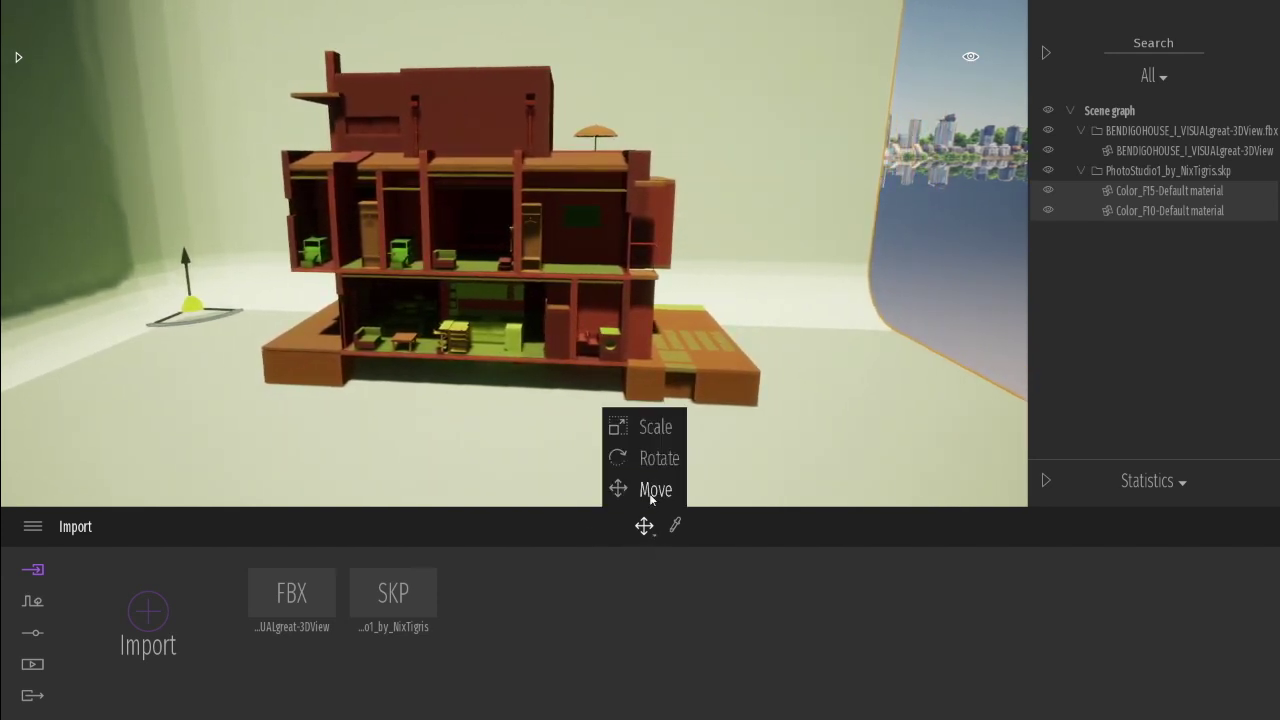
{"action": "left_click", "coordinate": [652, 426]}
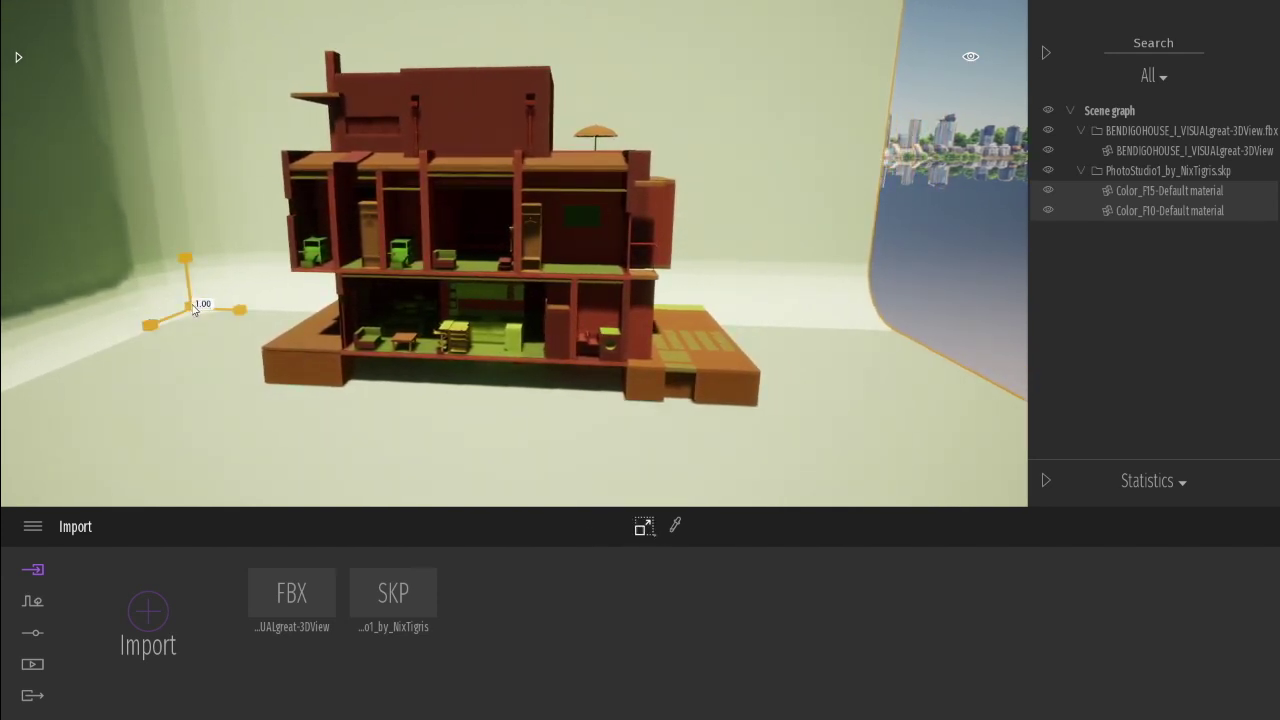
{"action": "left_click_drag", "start_coordinate": [194, 309], "coordinate": [164, 282]}
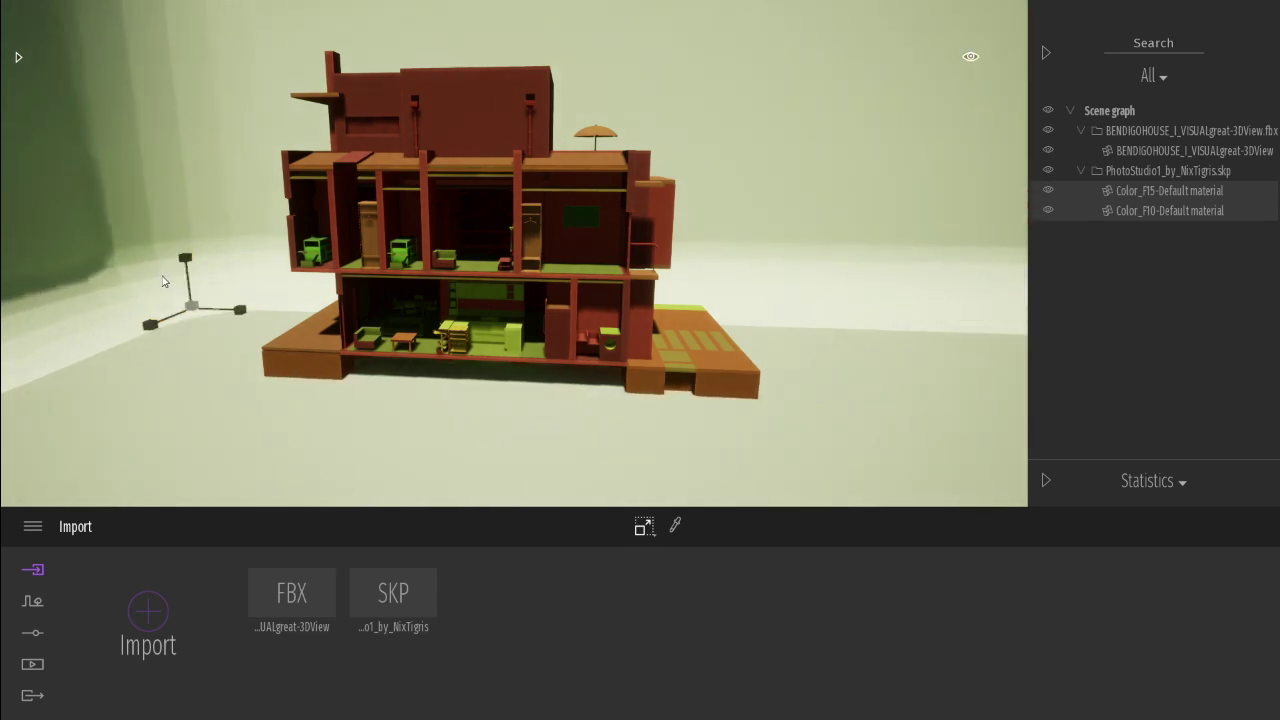
{"action": "left_click", "coordinate": [652, 535]}
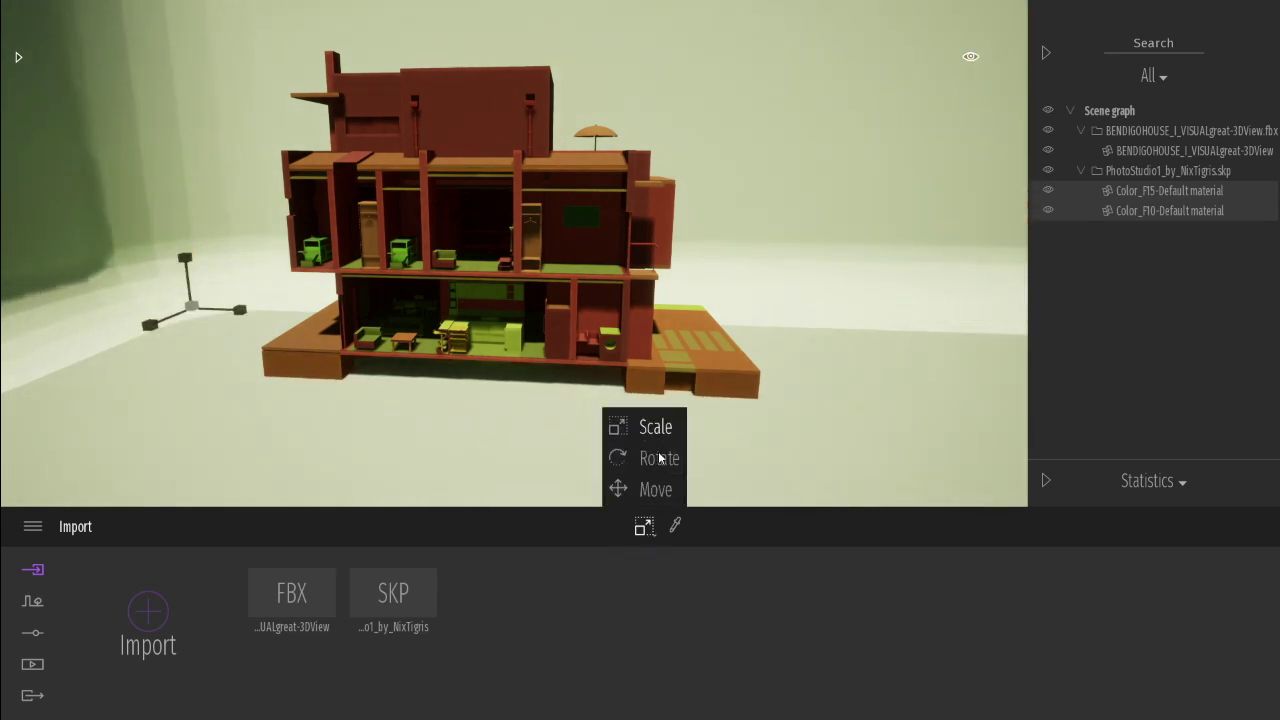
{"action": "left_click", "coordinate": [655, 490]}
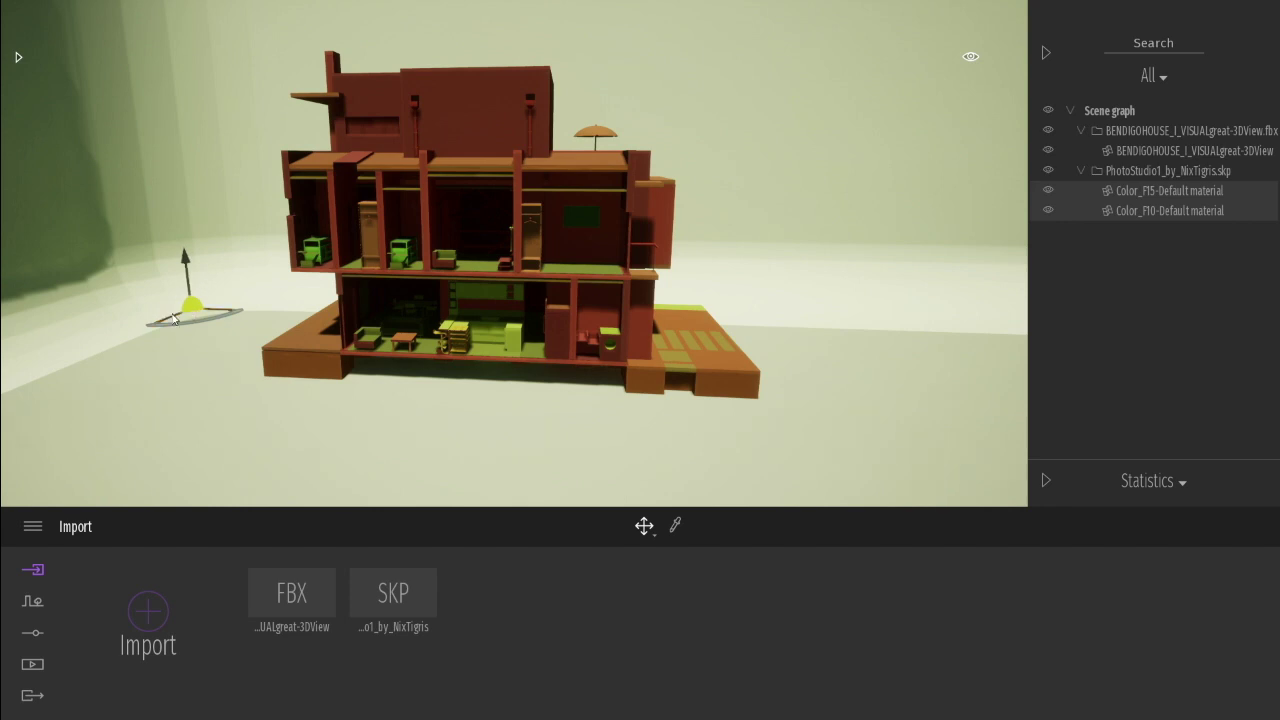
{"action": "mouse_move", "coordinate": [173, 318]}
{"action": "left_mouse_down"}
{"action": "mouse_move", "coordinate": [225, 309]}
{"action": "mouse_move", "coordinate": [203, 256]}
{"action": "left_mouse_up"}
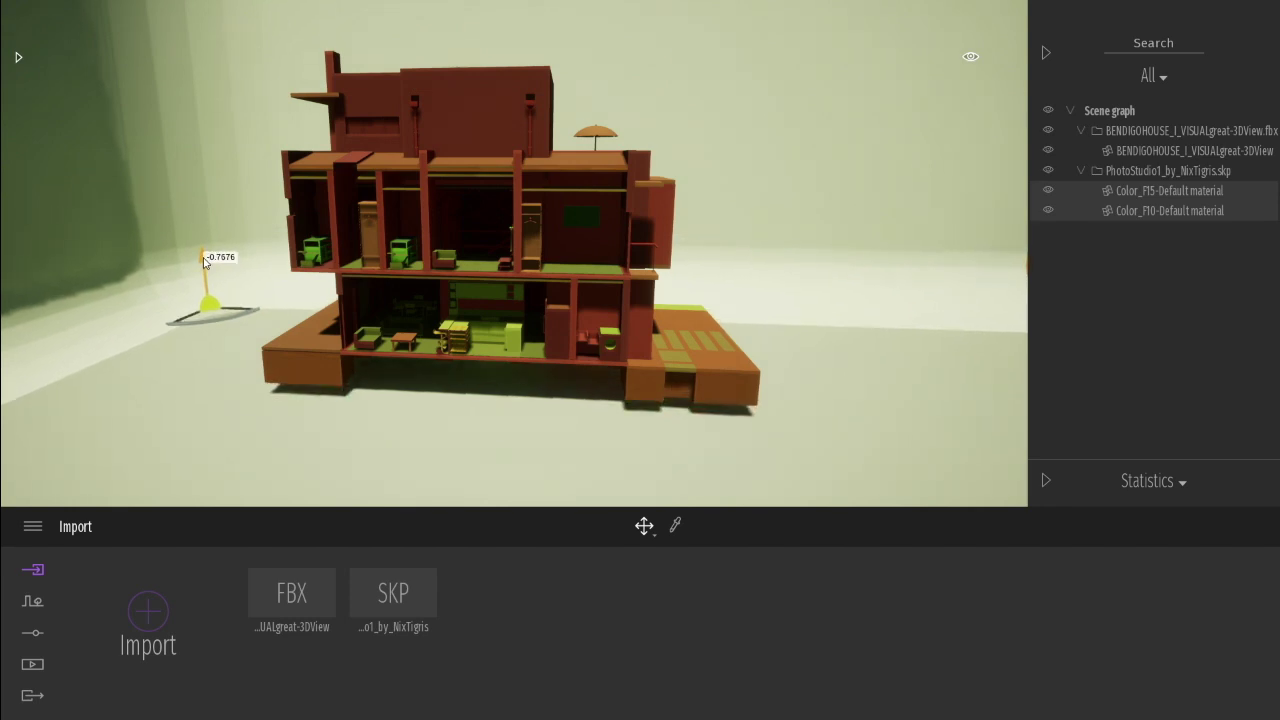
{"action": "left_click_drag", "start_coordinate": [204, 256], "coordinate": [205, 255]}
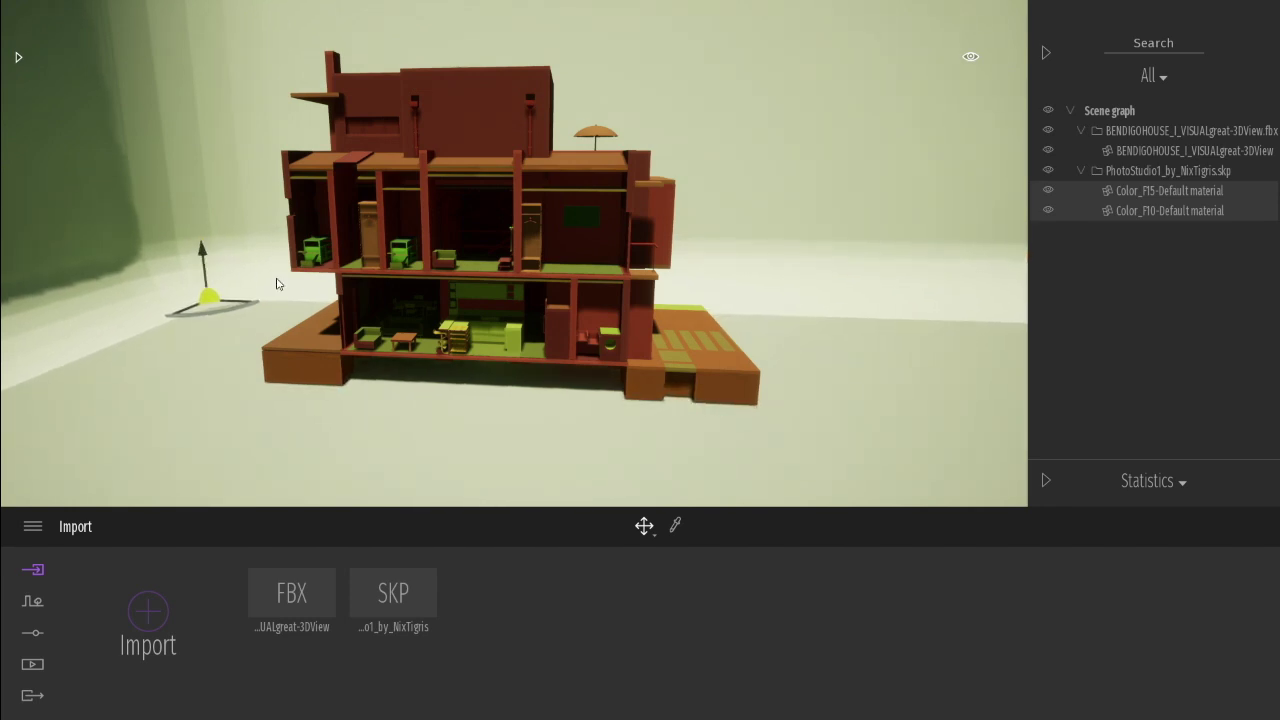
{"action": "scroll", "coordinate": [480, 310], "scroll_direction": "up", "scroll_amount": 3}
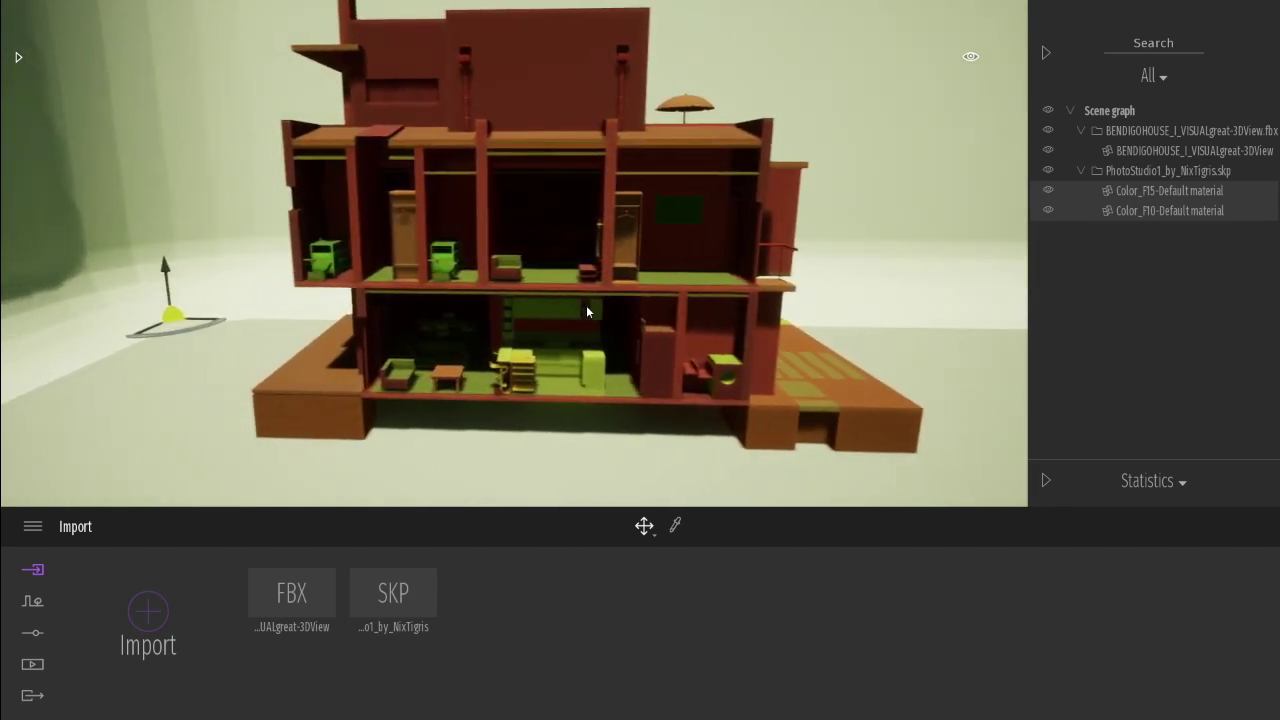
{"action": "right_click_drag", "start_coordinate": [587, 312], "coordinate": [553, 292]}
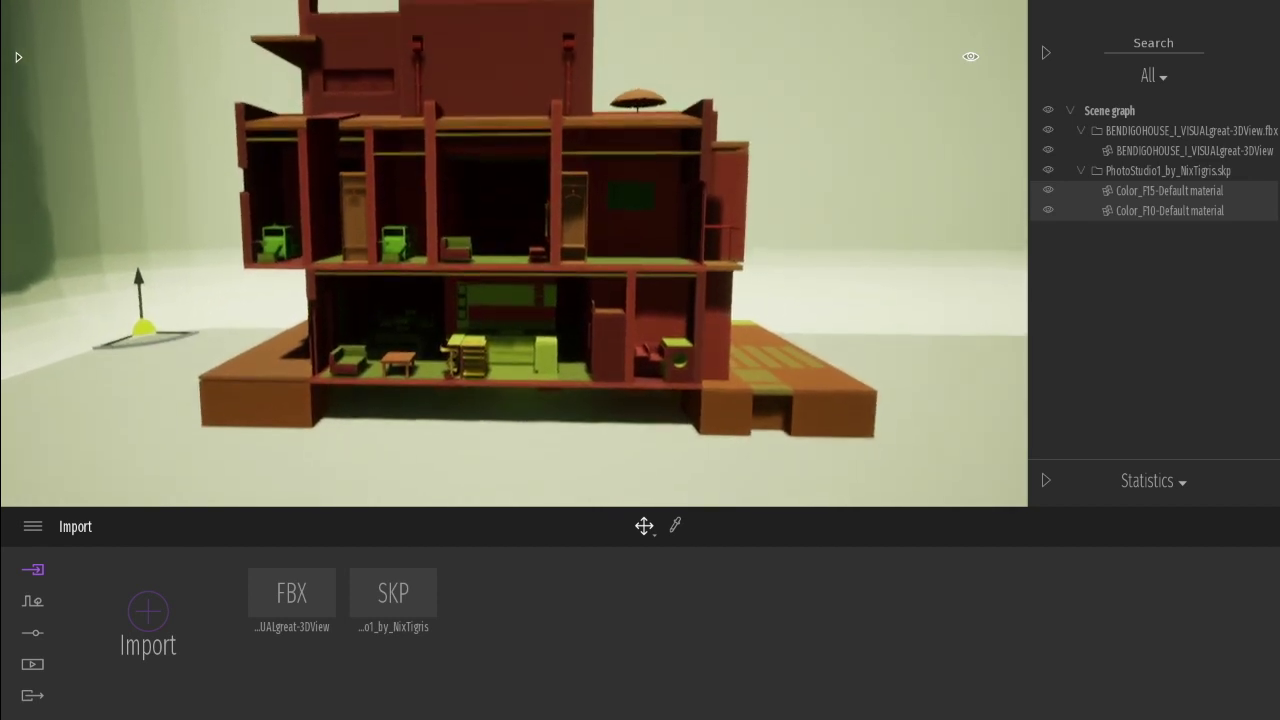
{"action": "right_click_drag", "start_coordinate": [532, 249], "coordinate": [538, 248]}
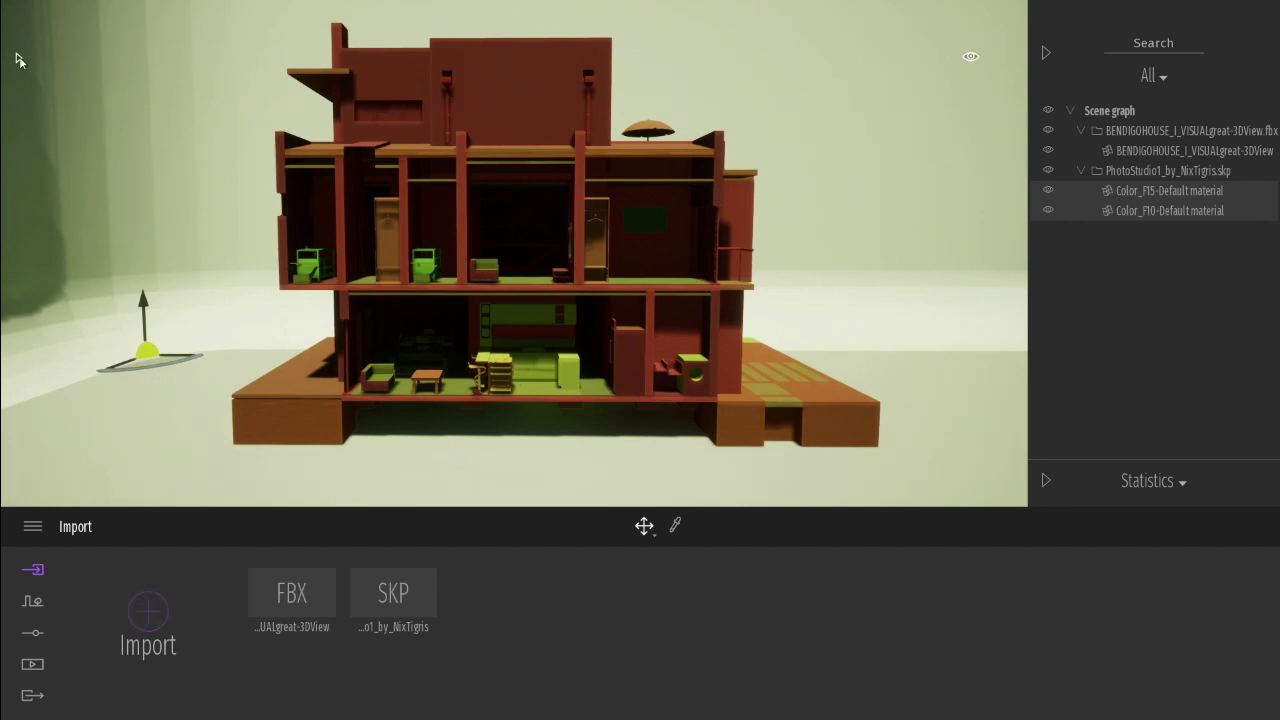
Step: Drag Plaster coating 02 from Wall coverings onto the studio backdrop and open its material settings
{"action": "left_click", "coordinate": [18, 60]}
{"action": "left_click", "coordinate": [72, 150]}
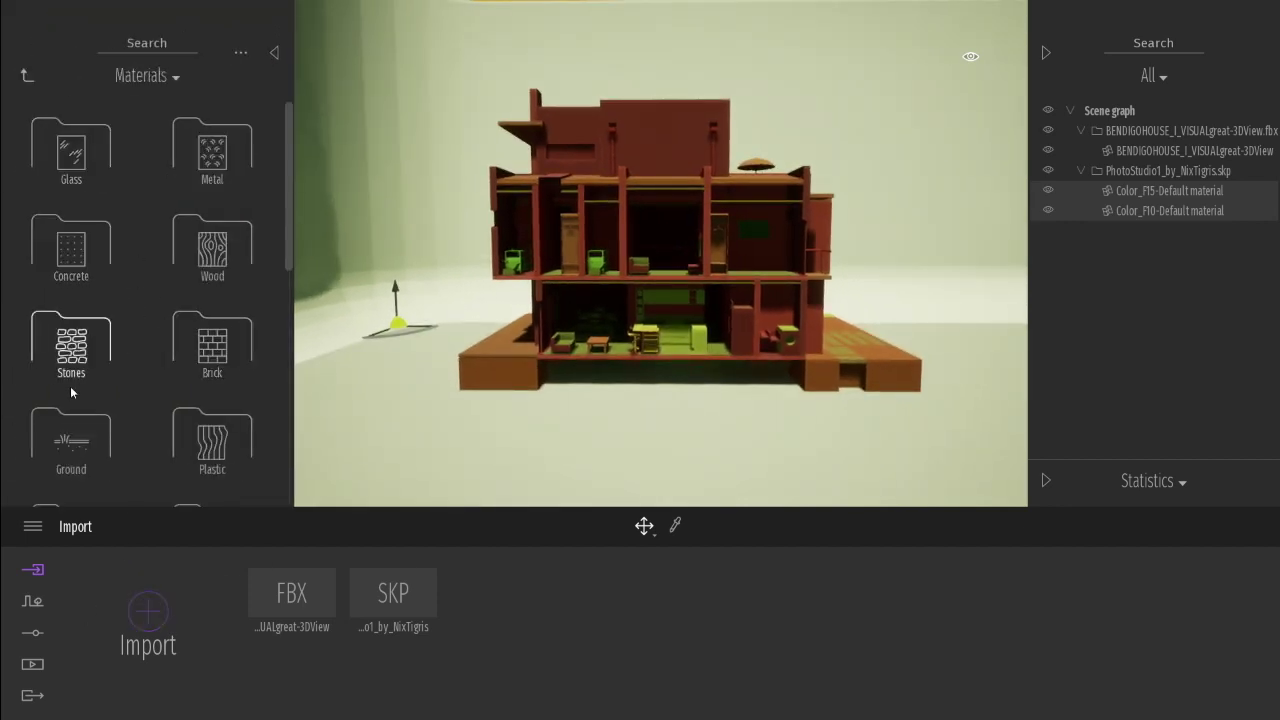
{"action": "scroll", "coordinate": [70, 392], "scroll_direction": "down", "scroll_amount": 5}
{"action": "scroll", "coordinate": [72, 350], "scroll_direction": "down", "scroll_amount": 1}
{"action": "scroll", "coordinate": [78, 320], "scroll_direction": "down", "scroll_amount": 2}
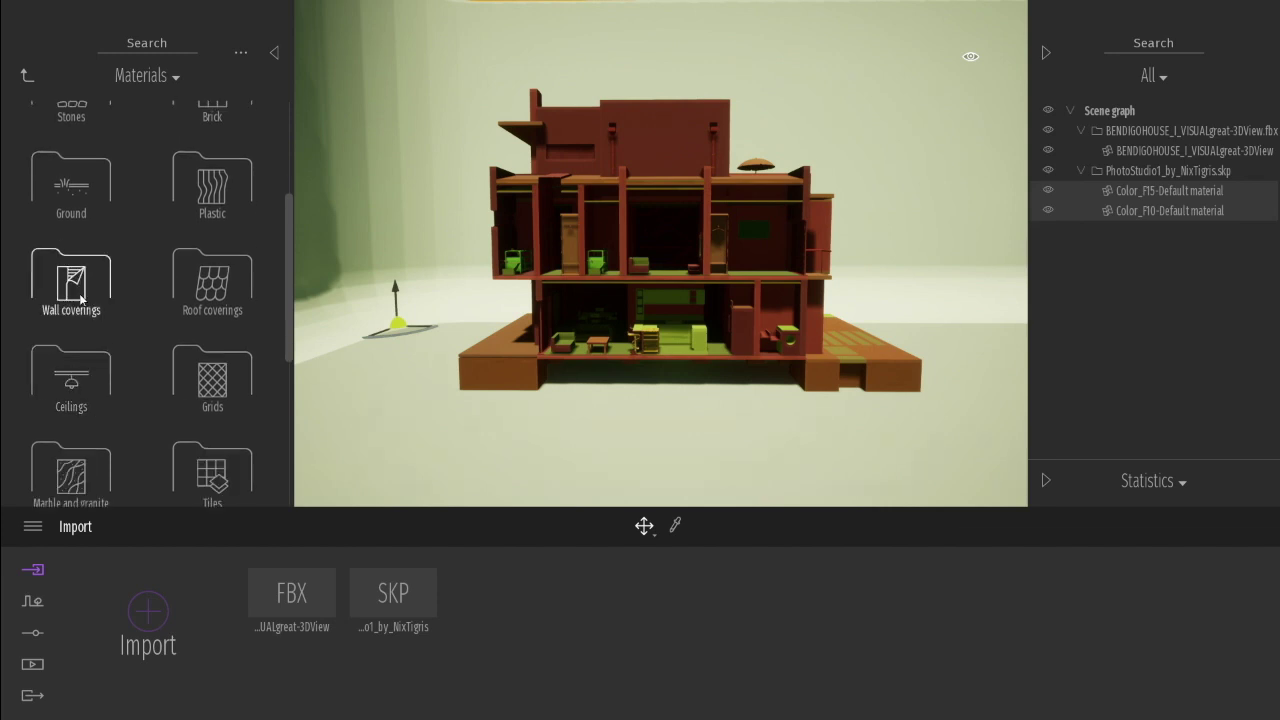
{"action": "scroll", "coordinate": [95, 340], "scroll_direction": "down", "scroll_amount": 3}
{"action": "scroll", "coordinate": [118, 405], "scroll_direction": "down", "scroll_amount": 3}
{"action": "scroll", "coordinate": [118, 405], "scroll_direction": "down", "scroll_amount": 6}
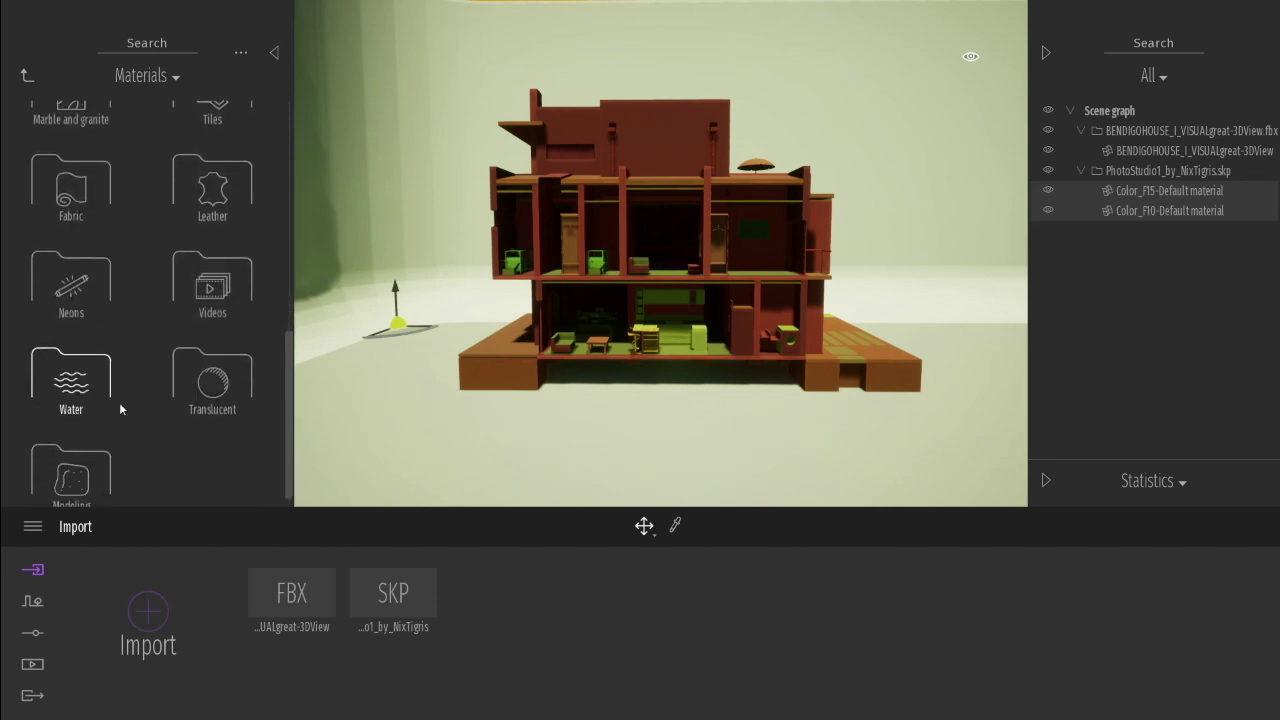
{"action": "scroll", "coordinate": [120, 405], "scroll_direction": "up", "scroll_amount": 3}
{"action": "scroll", "coordinate": [100, 390], "scroll_direction": "up", "scroll_amount": 3}
{"action": "scroll", "coordinate": [85, 340], "scroll_direction": "up", "scroll_amount": 3}
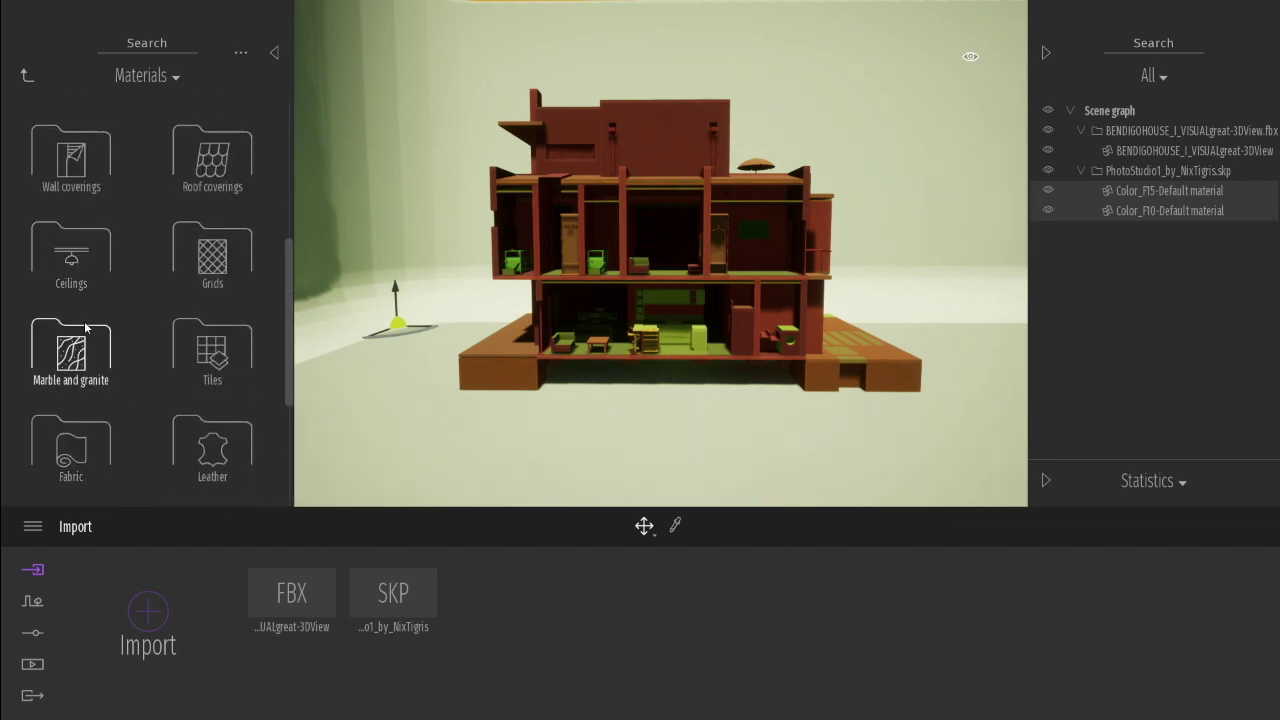
{"action": "scroll", "coordinate": [86, 327], "scroll_direction": "up", "scroll_amount": 2}
{"action": "left_click", "coordinate": [70, 222]}
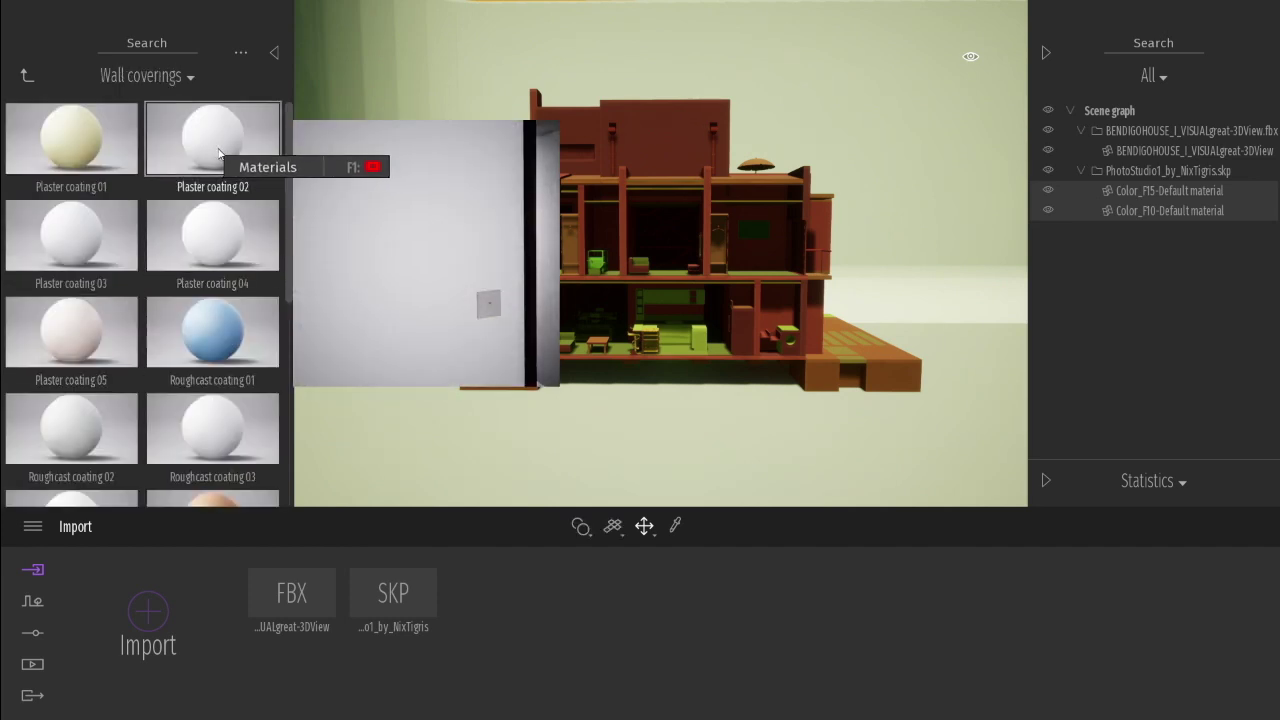
{"action": "left_click_drag", "start_coordinate": [227, 152], "coordinate": [388, 194]}
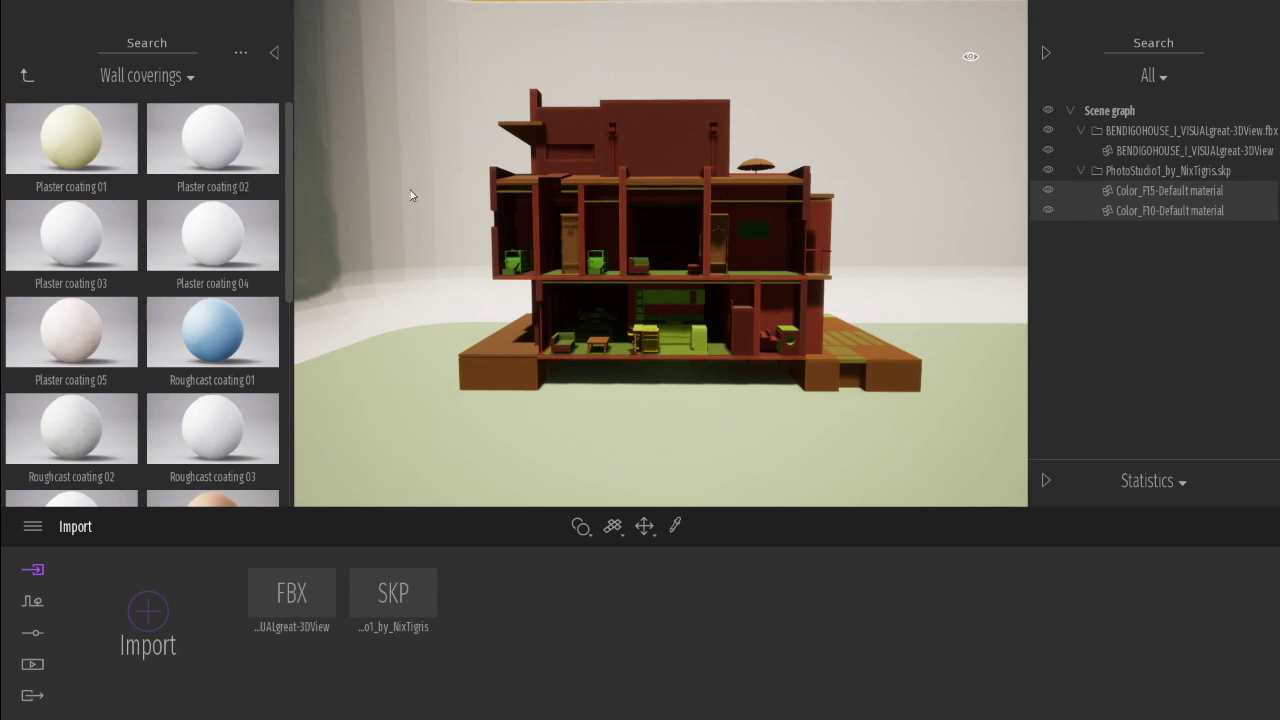
{"action": "left_click", "coordinate": [396, 322]}
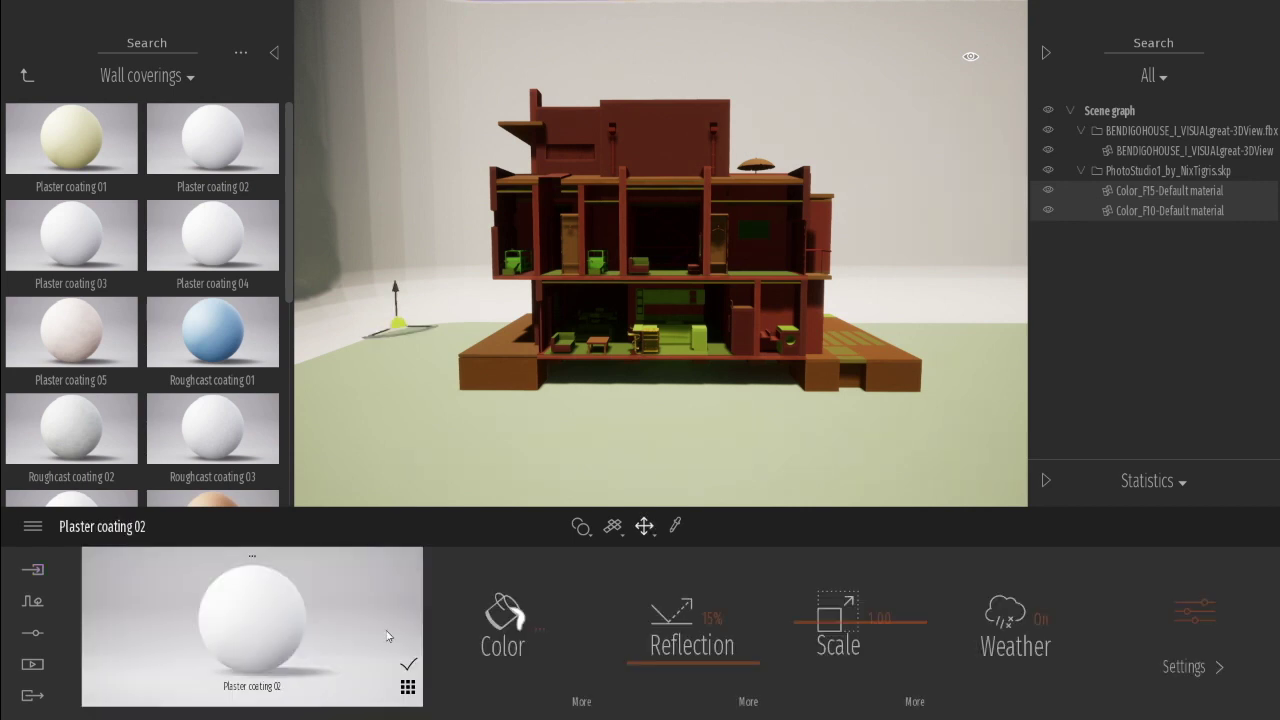
Step: Set Plaster coating 02's colour to black and apply it to the studio floor as well
{"action": "left_click", "coordinate": [537, 632]}
{"action": "left_click_drag", "start_coordinate": [633, 258], "coordinate": [654, 429]}
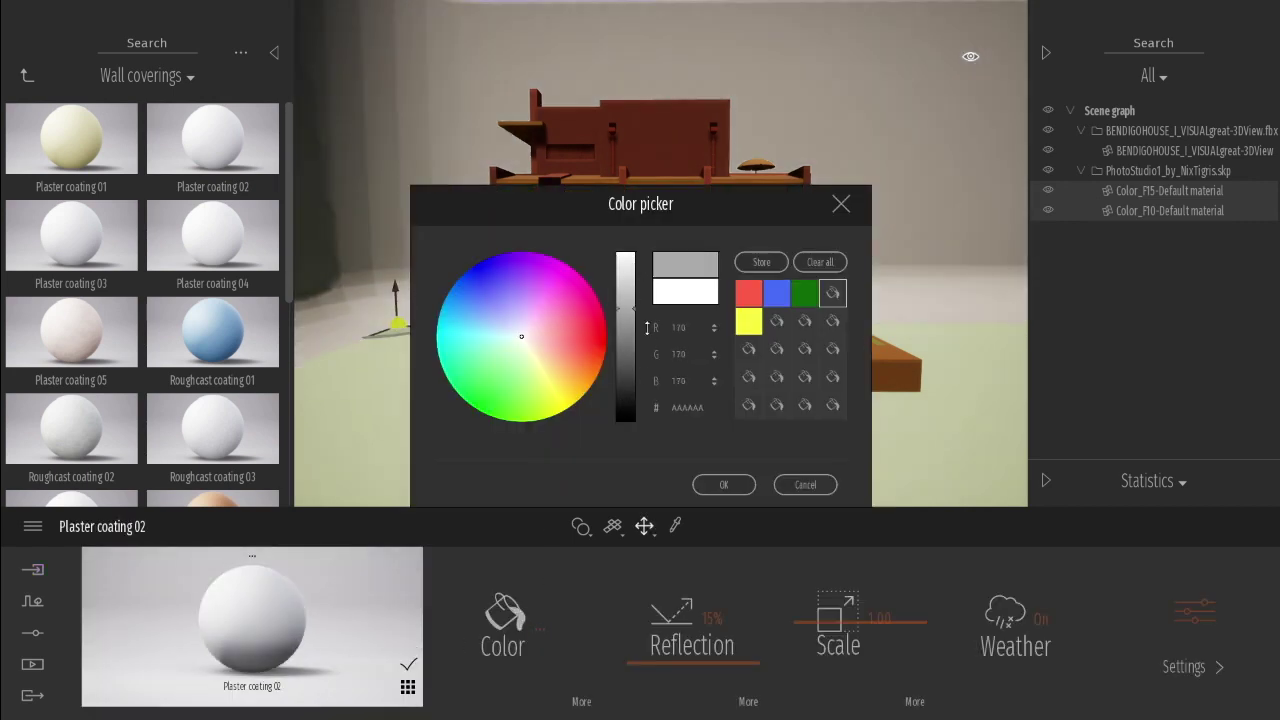
{"action": "left_click", "coordinate": [720, 487]}
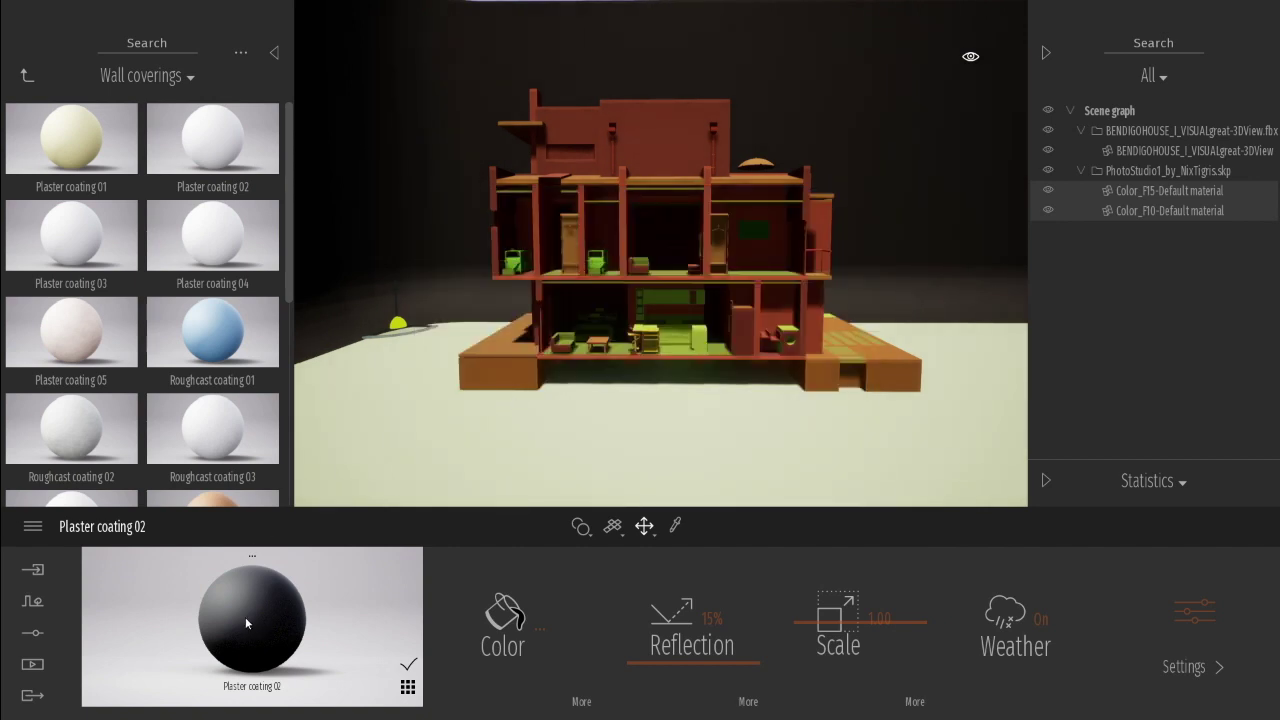
{"action": "left_click_drag", "start_coordinate": [245, 617], "coordinate": [388, 449]}
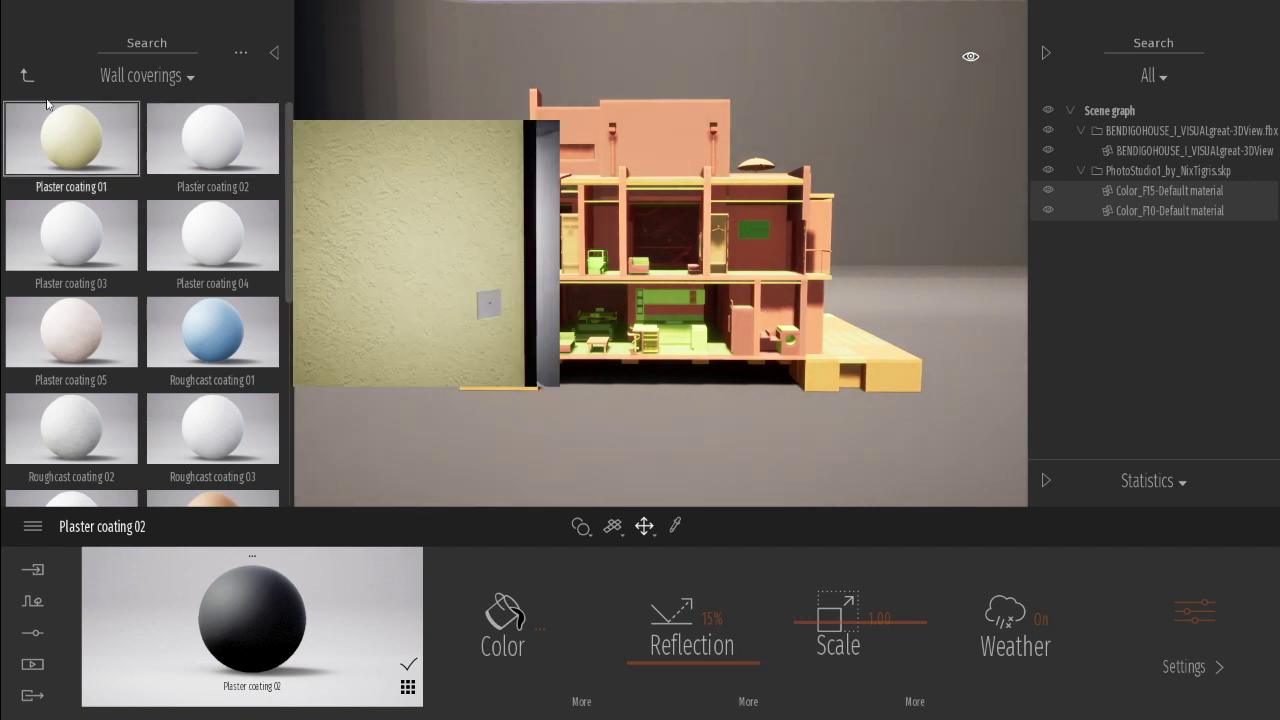
Step: Apply Plaster coating 02 to the house's doors and interior walls, leaving the floor slab bare
{"action": "left_click", "coordinate": [275, 54]}
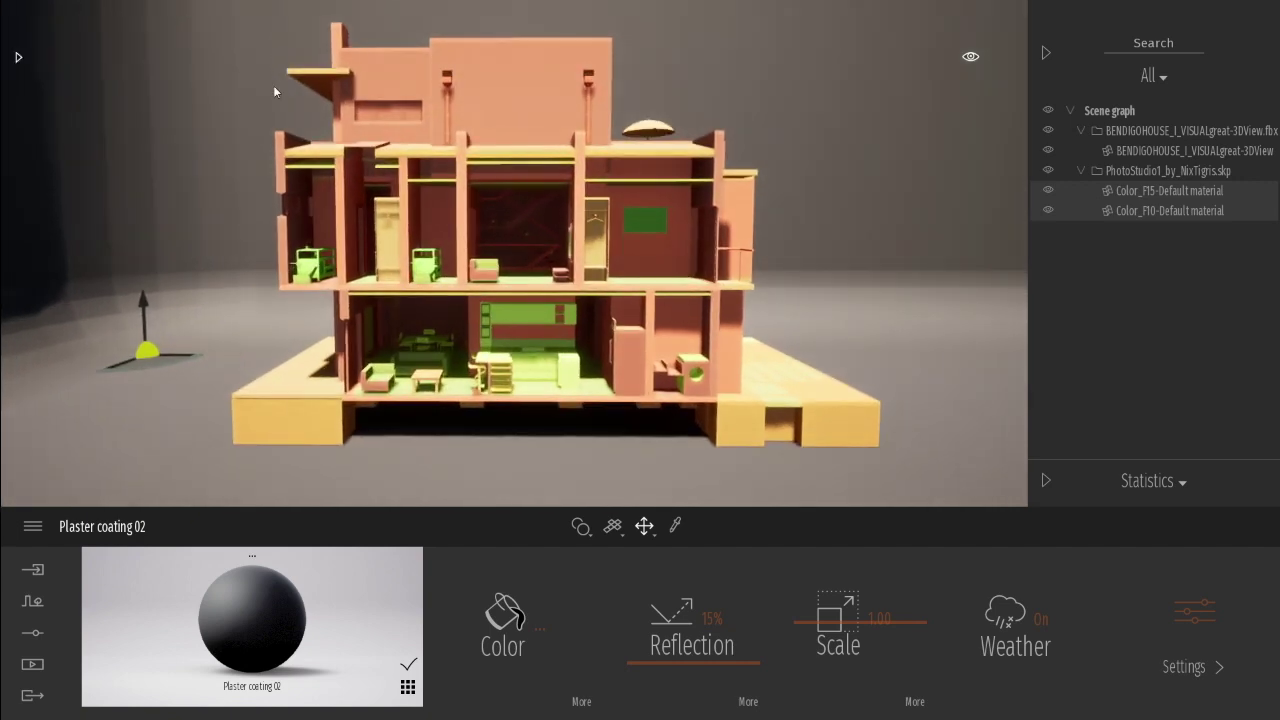
{"action": "double_click", "coordinate": [1135, 150]}
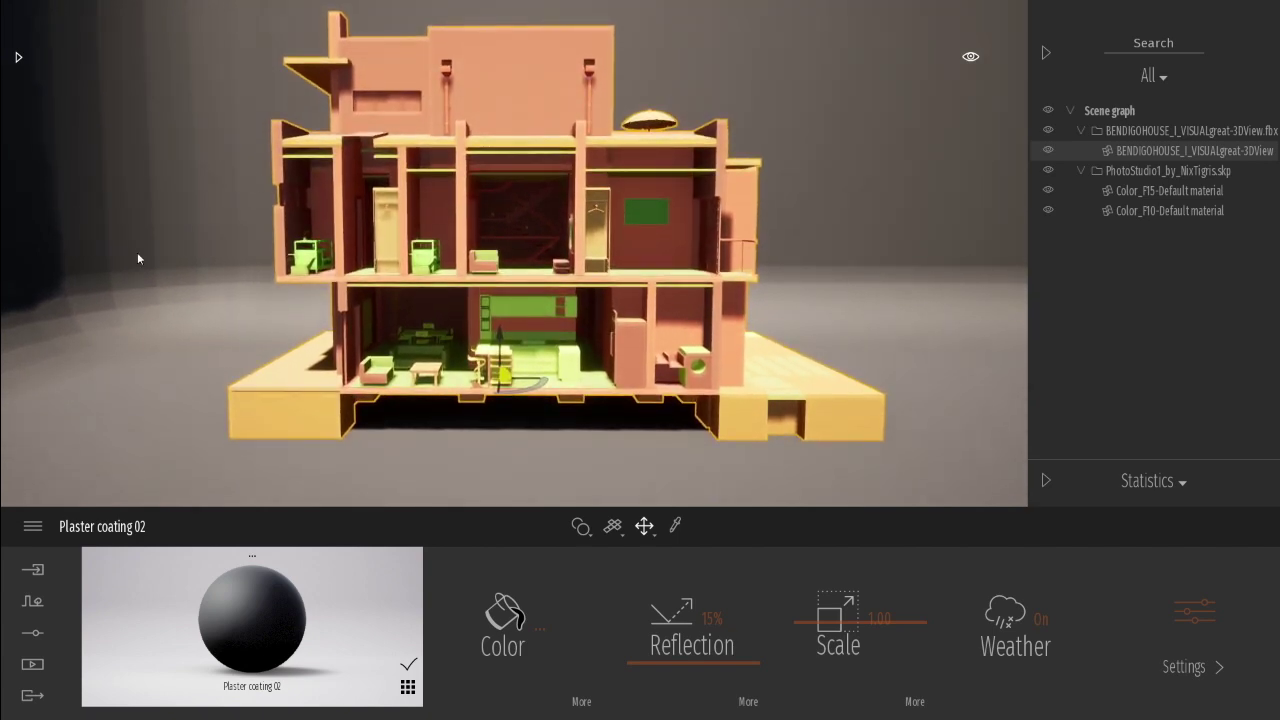
{"action": "left_click", "coordinate": [18, 57]}
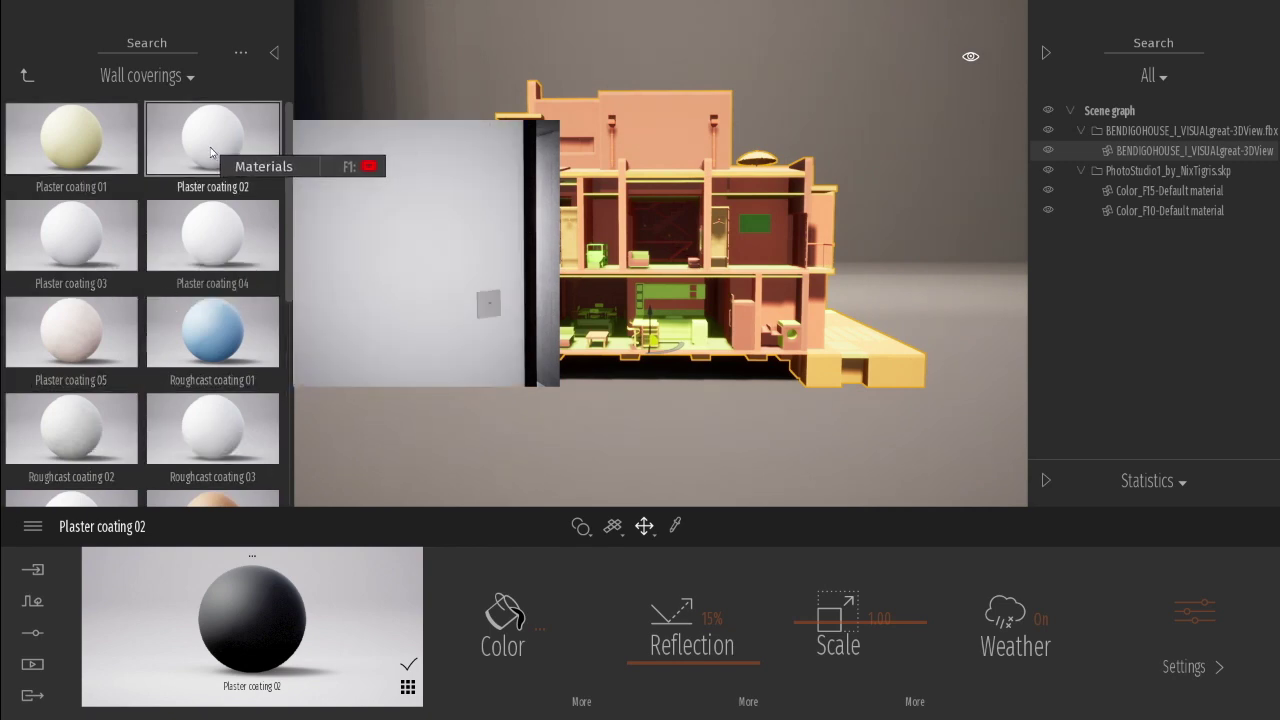
{"action": "left_click_drag", "start_coordinate": [224, 151], "coordinate": [409, 180]}
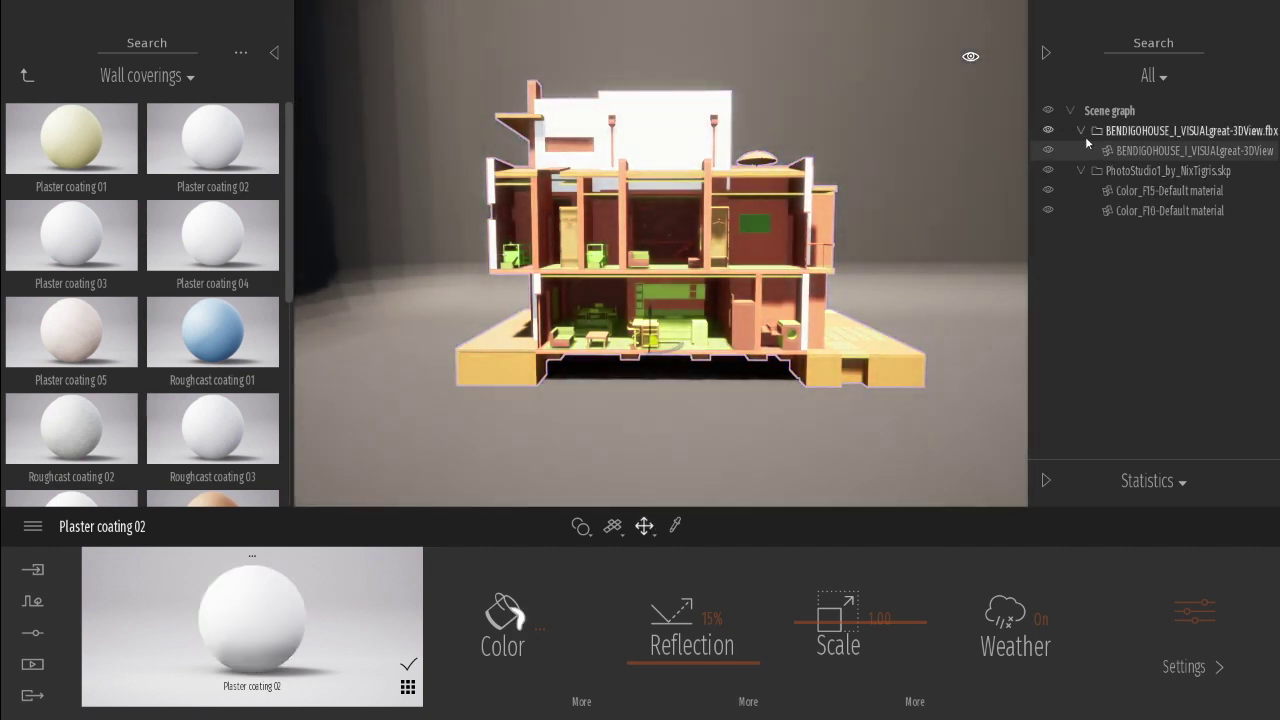
{"action": "left_click", "coordinate": [1082, 131]}
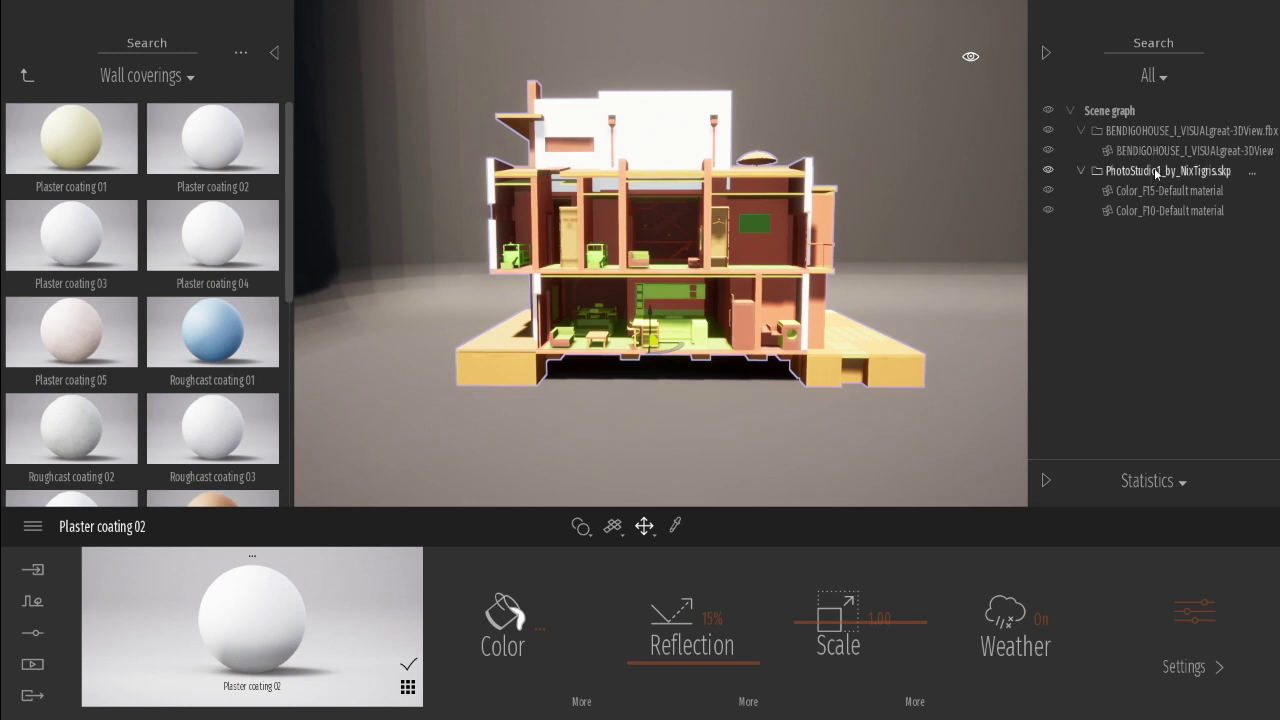
{"action": "left_click", "coordinate": [1201, 132]}
{"action": "left_click_drag", "start_coordinate": [271, 279], "coordinate": [565, 249]}
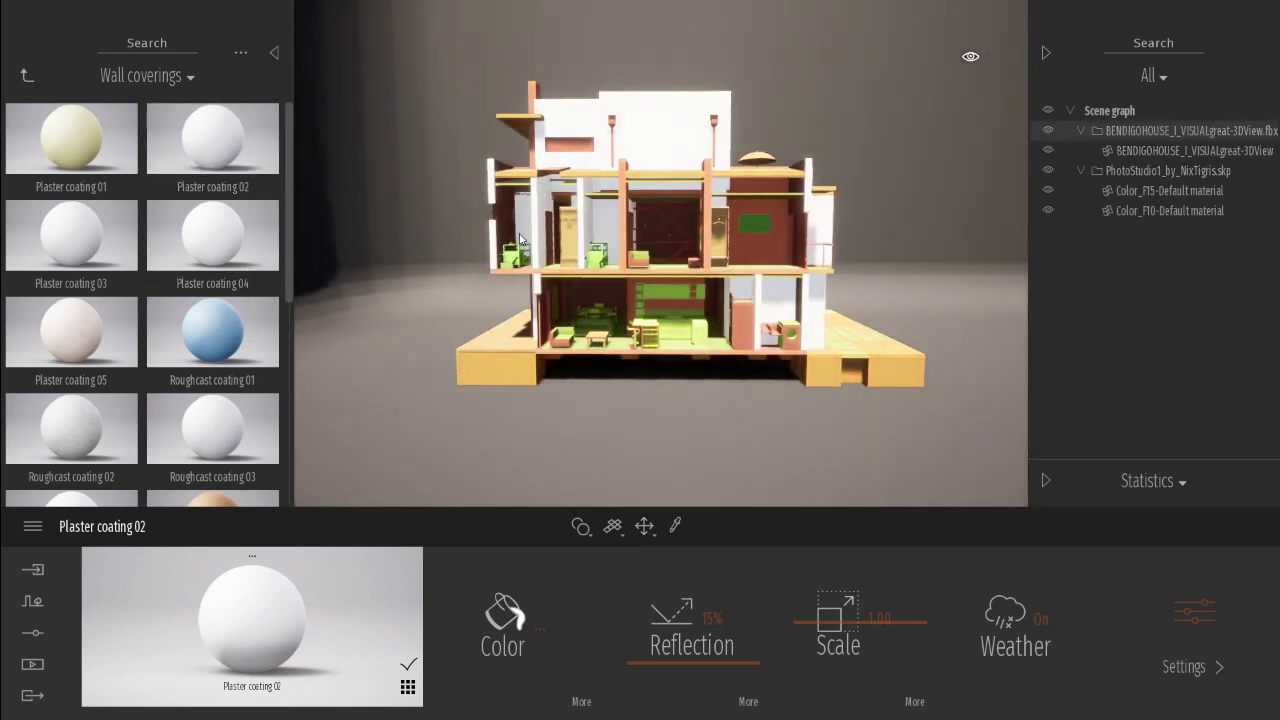
{"action": "mouse_move", "coordinate": [565, 249]}
{"action": "left_mouse_down"}
{"action": "mouse_move", "coordinate": [805, 311]}
{"action": "mouse_move", "coordinate": [518, 347]}
{"action": "left_mouse_up"}
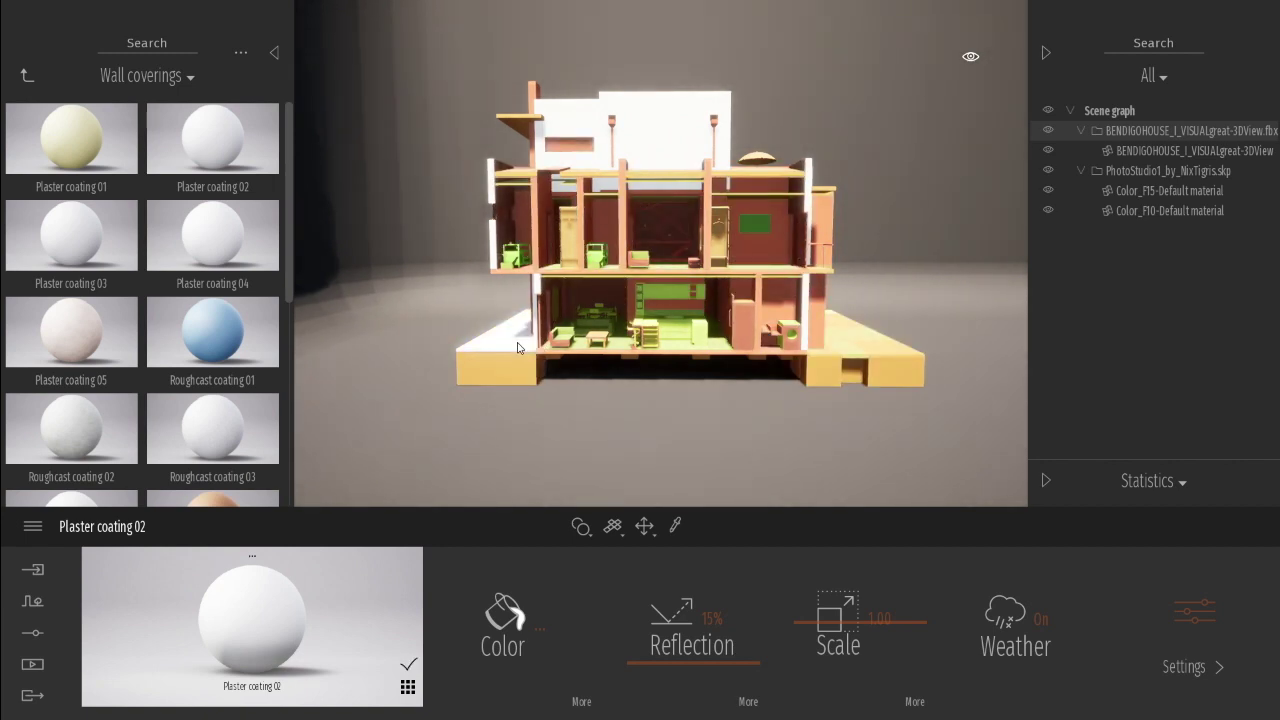
{"action": "left_click_drag", "start_coordinate": [518, 347], "coordinate": [455, 355]}
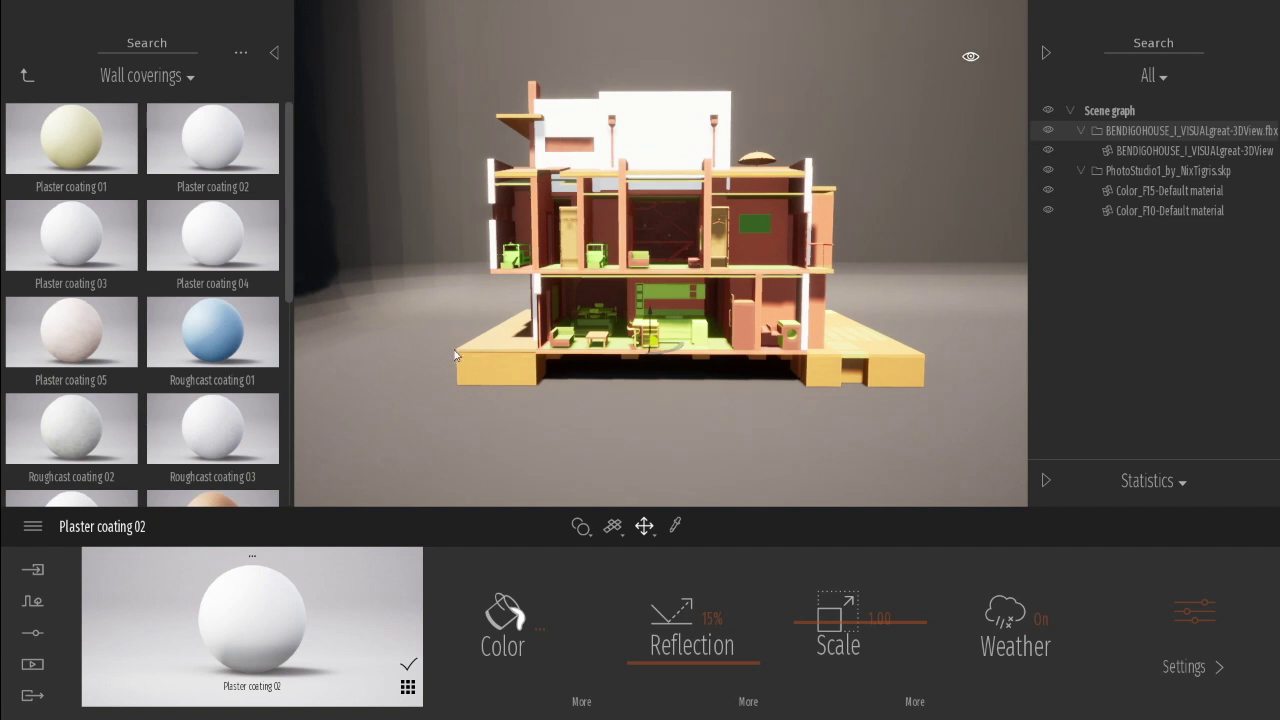
Step: Tint the Plaster coating 02 colour a light cream
{"action": "left_click", "coordinate": [524, 610]}
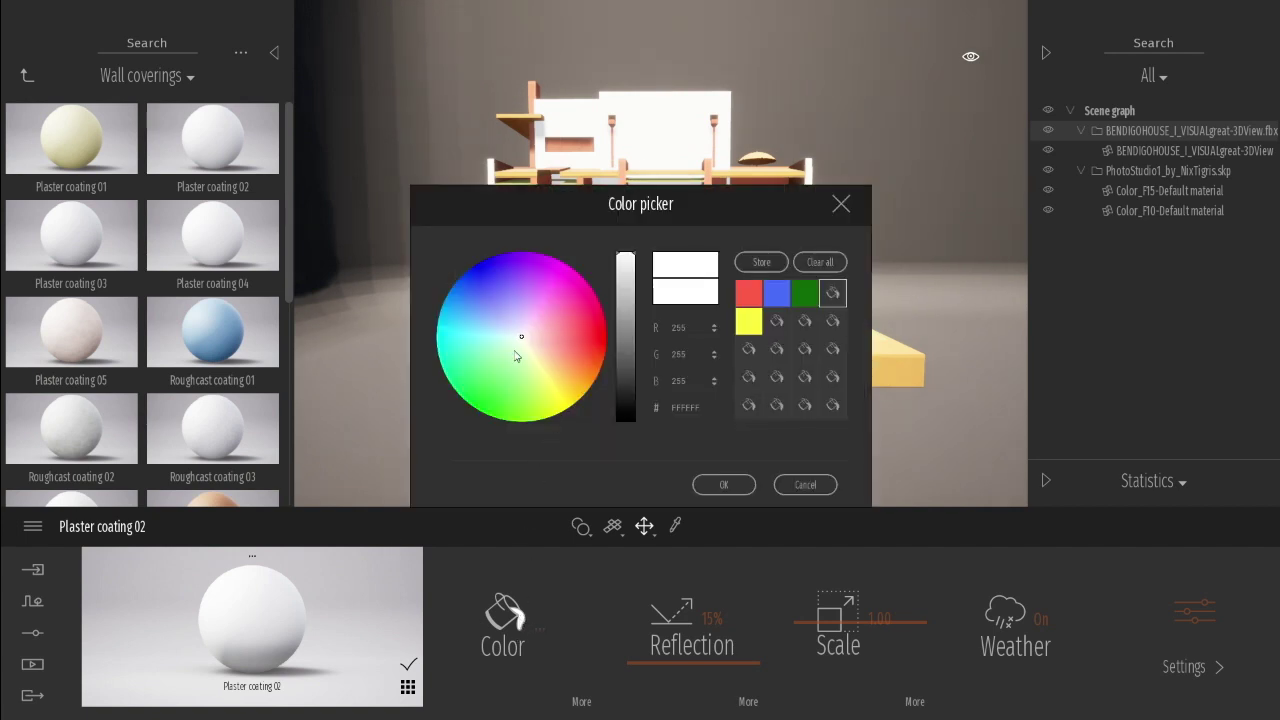
{"action": "left_click_drag", "start_coordinate": [521, 340], "coordinate": [534, 349]}
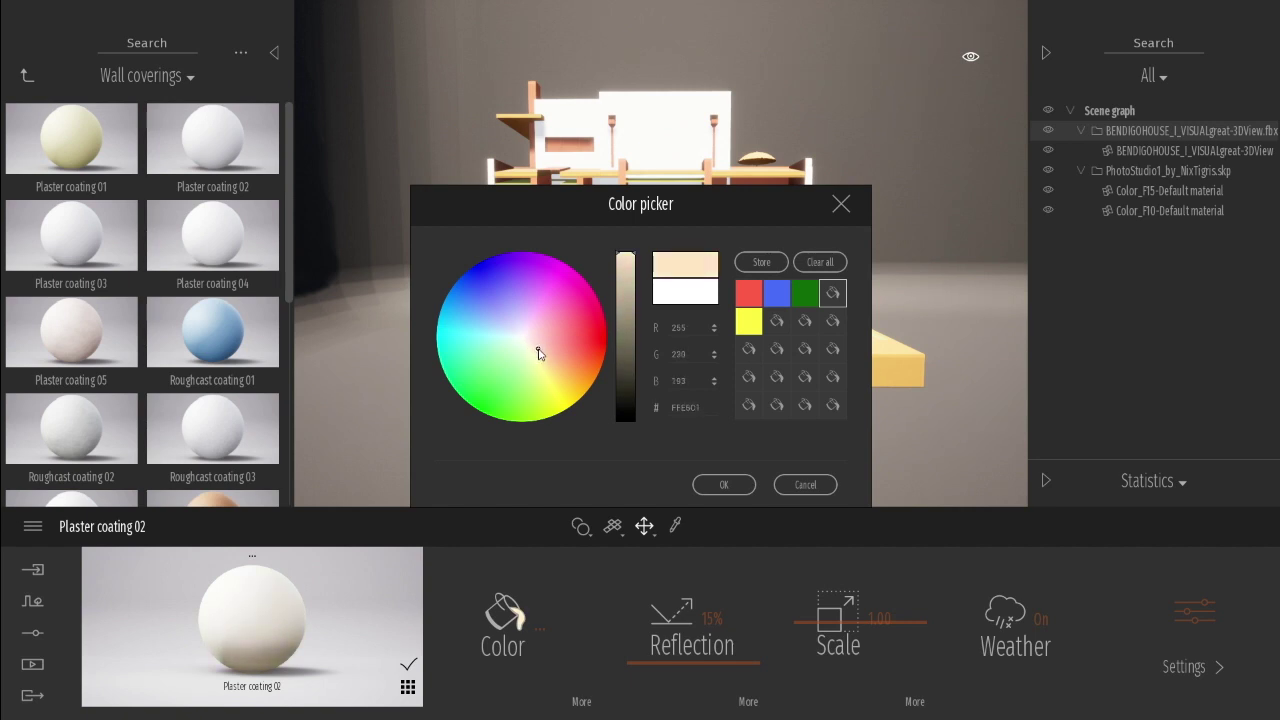
{"action": "left_click", "coordinate": [724, 484]}
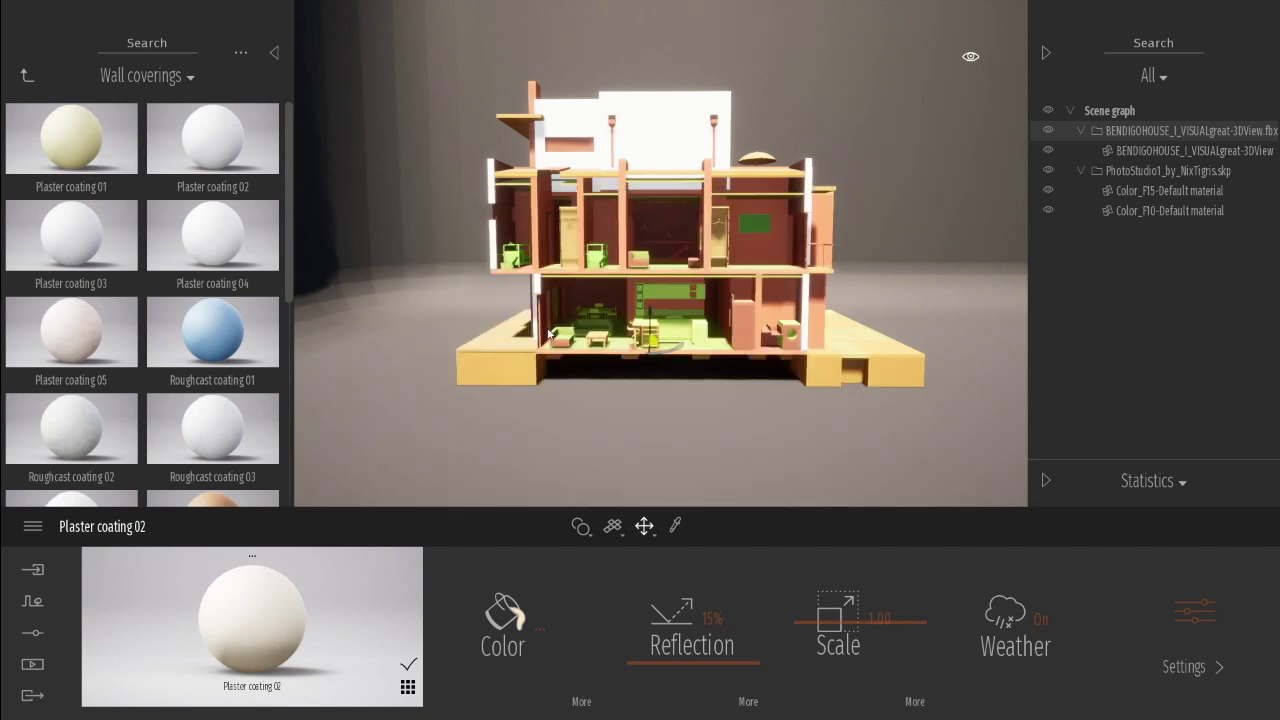
Step: Plaster the house's orange base, dark red interior walls, upper-floor walls, left wall and pillars
{"action": "left_click_drag", "start_coordinate": [213, 235], "coordinate": [499, 345]}
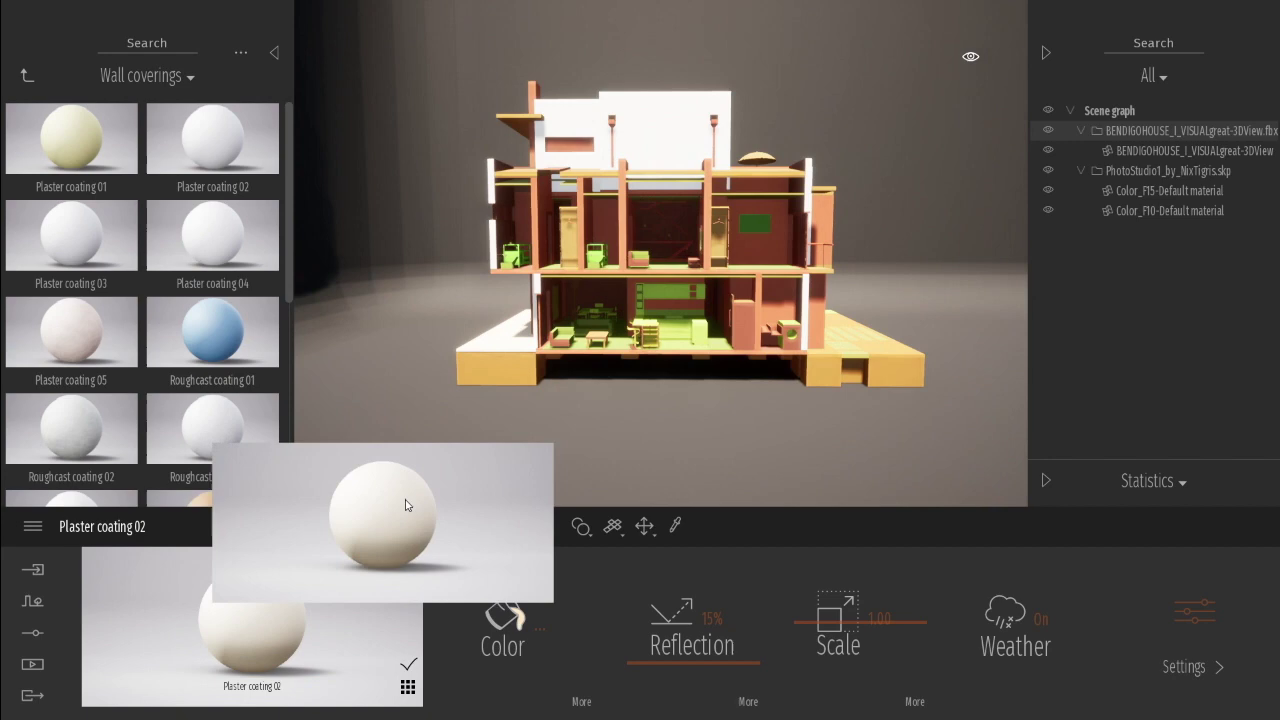
{"action": "left_click_drag", "start_coordinate": [264, 623], "coordinate": [506, 359]}
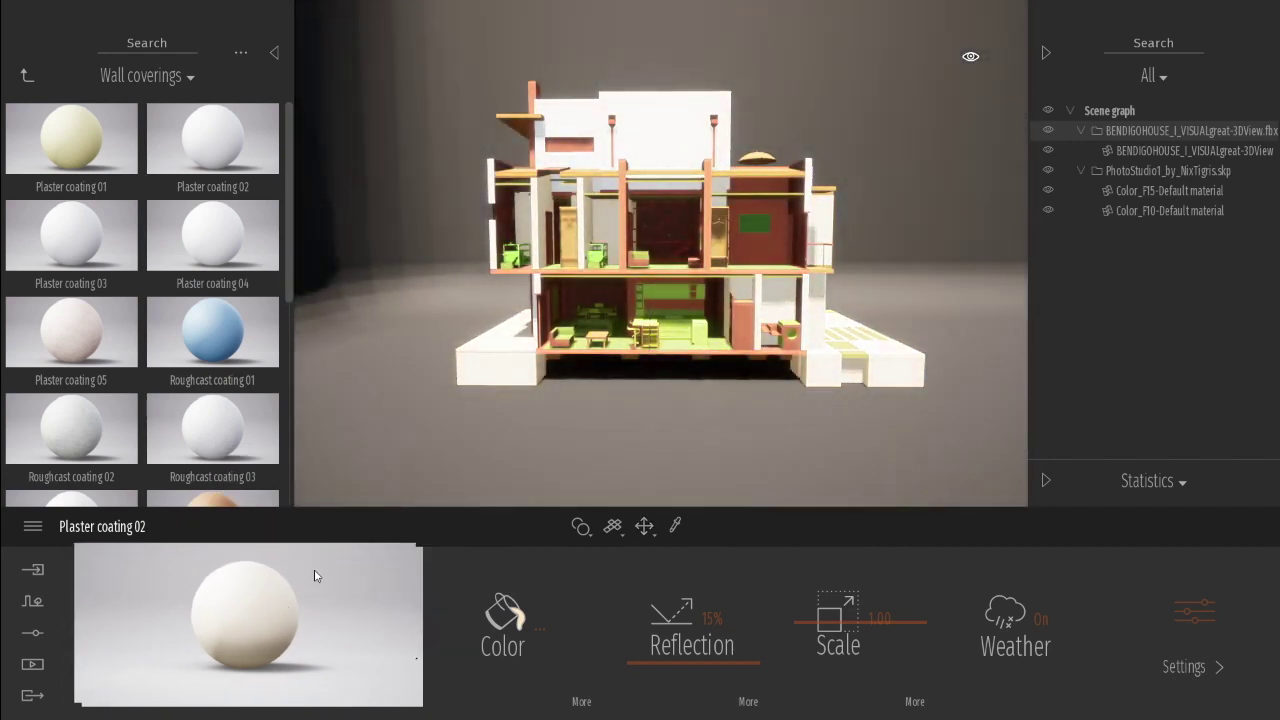
{"action": "left_click_drag", "start_coordinate": [337, 591], "coordinate": [607, 293]}
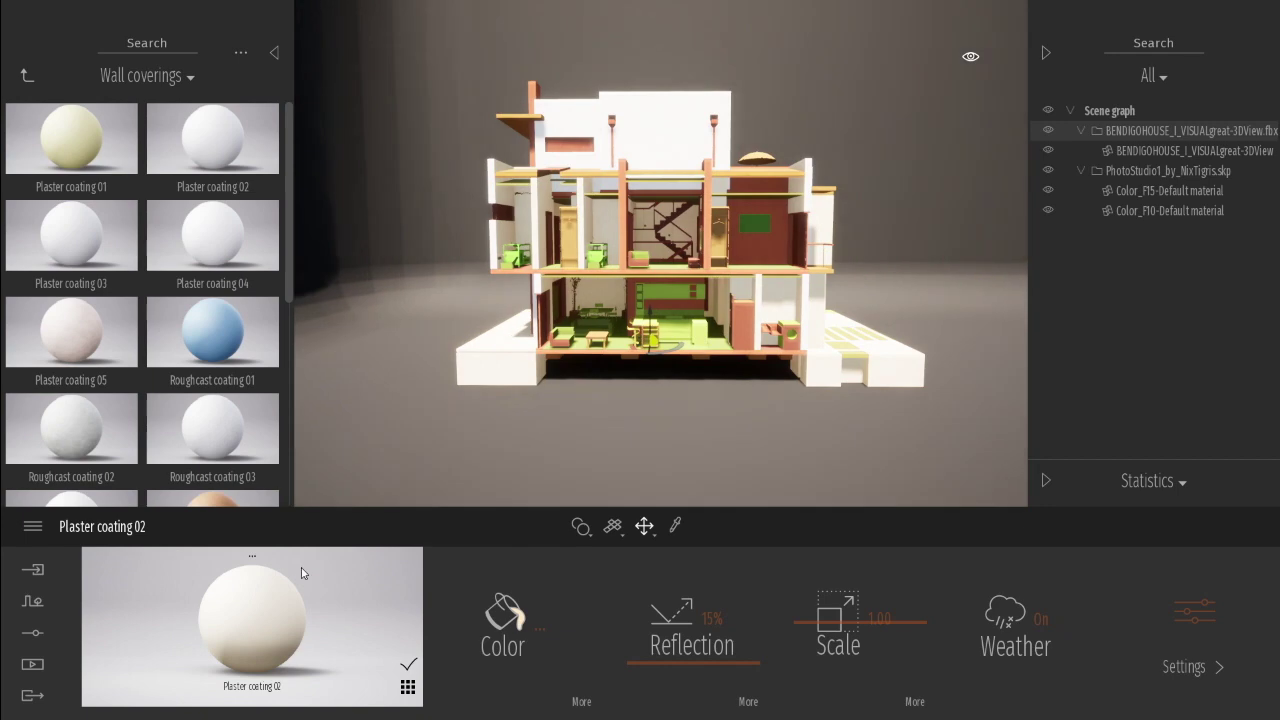
{"action": "left_click_drag", "start_coordinate": [301, 567], "coordinate": [713, 288]}
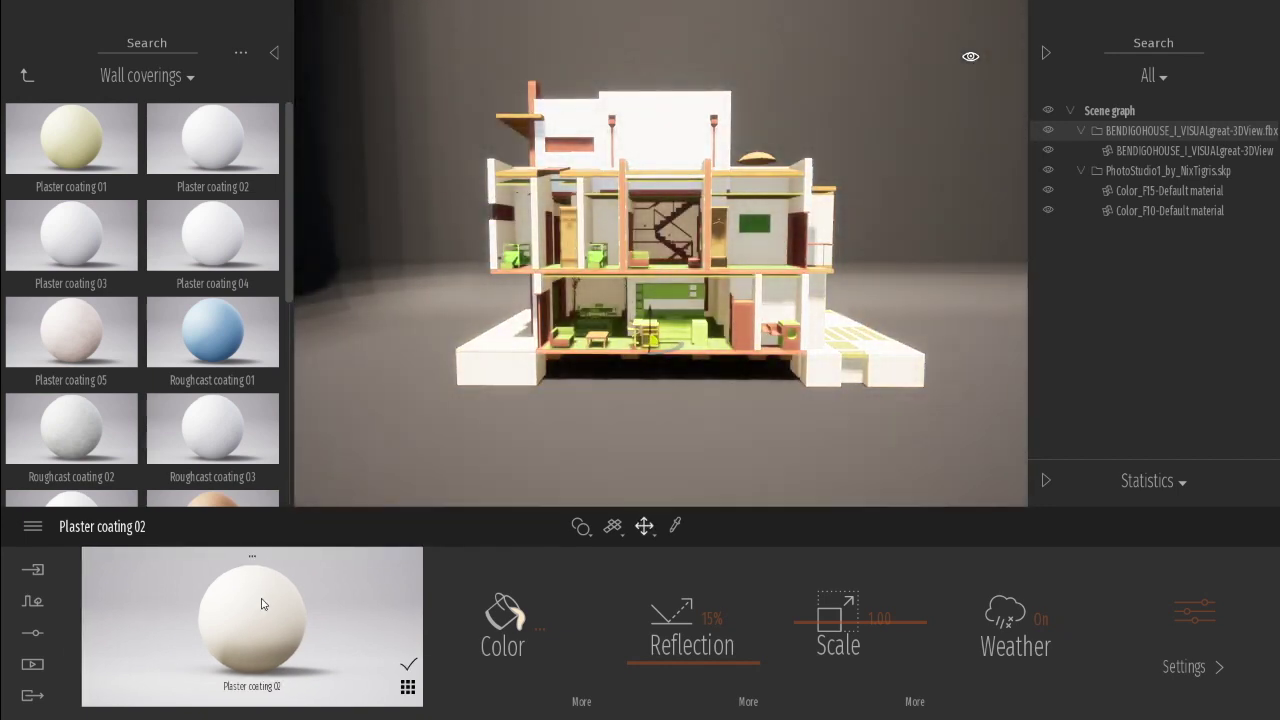
{"action": "left_click_drag", "start_coordinate": [263, 603], "coordinate": [489, 205]}
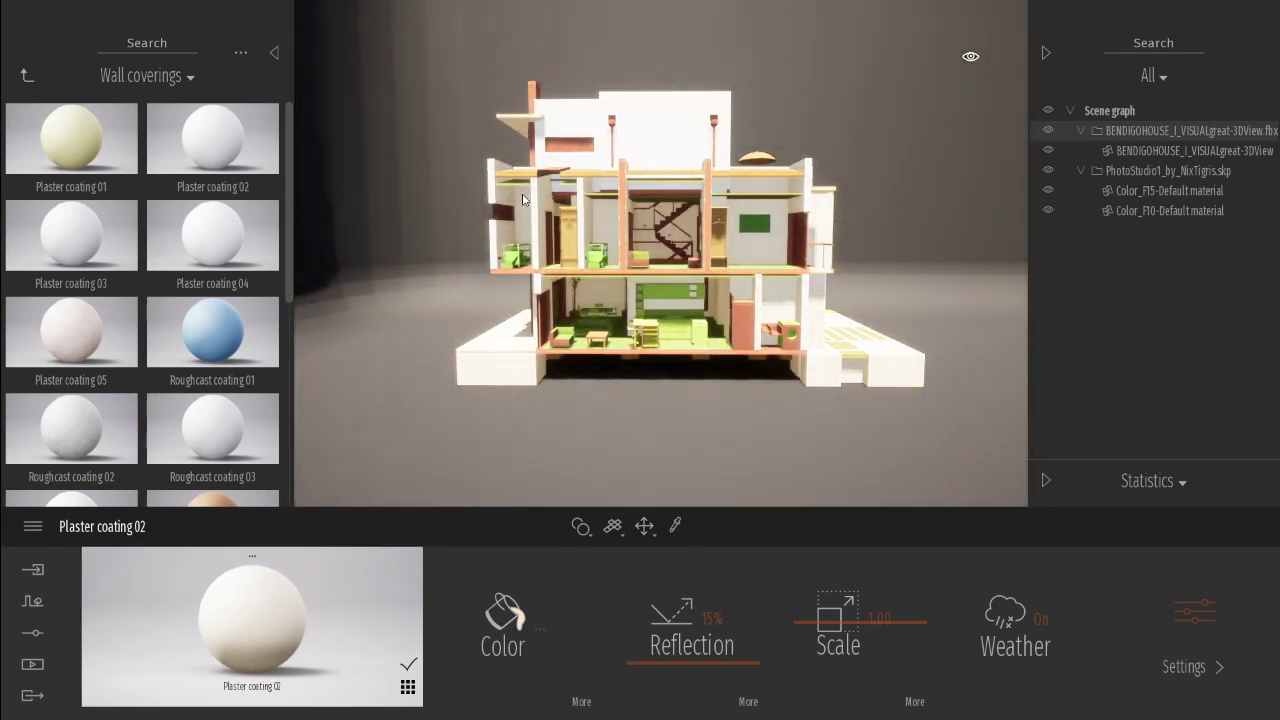
{"action": "key", "text": "m"}
{"action": "left_click_drag", "start_coordinate": [251, 617], "coordinate": [523, 333]}
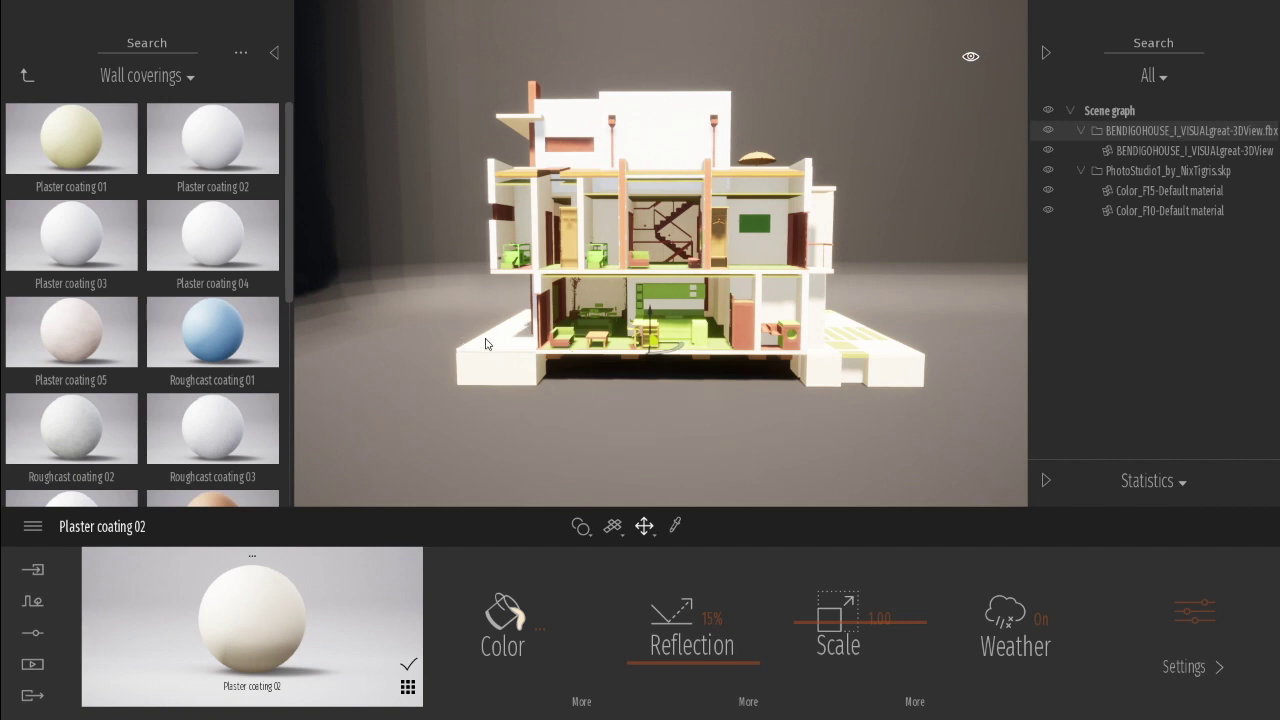
Step: Test-move the whole house left, undo the move, and select an object by the ground-floor table
{"action": "left_click", "coordinate": [510, 270]}
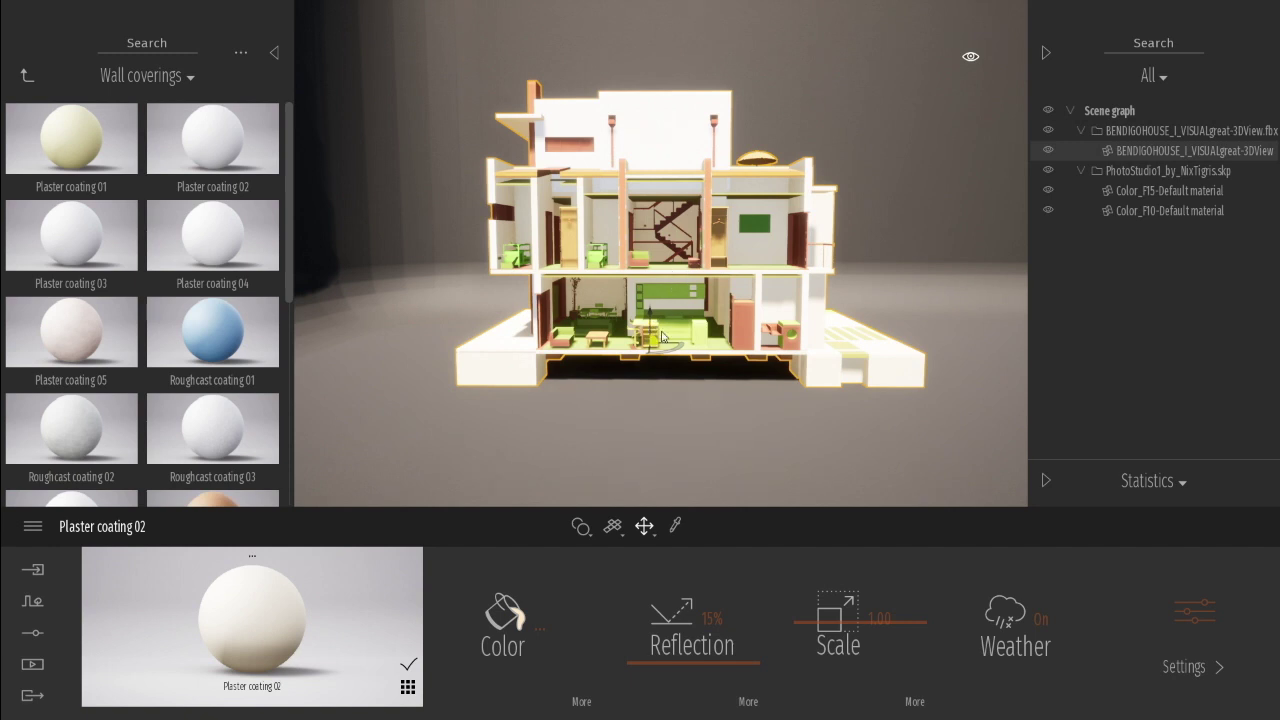
{"action": "left_click_drag", "start_coordinate": [675, 346], "coordinate": [570, 346]}
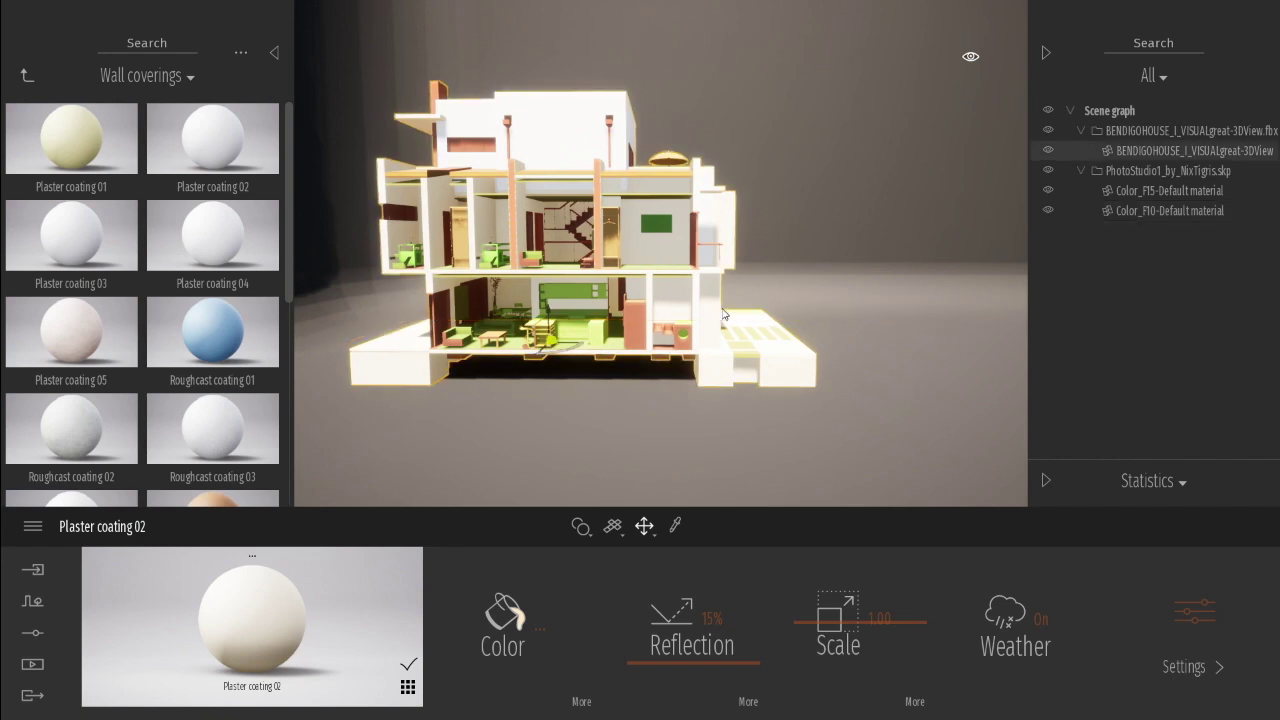
{"action": "key", "text": "ctrl+z"}
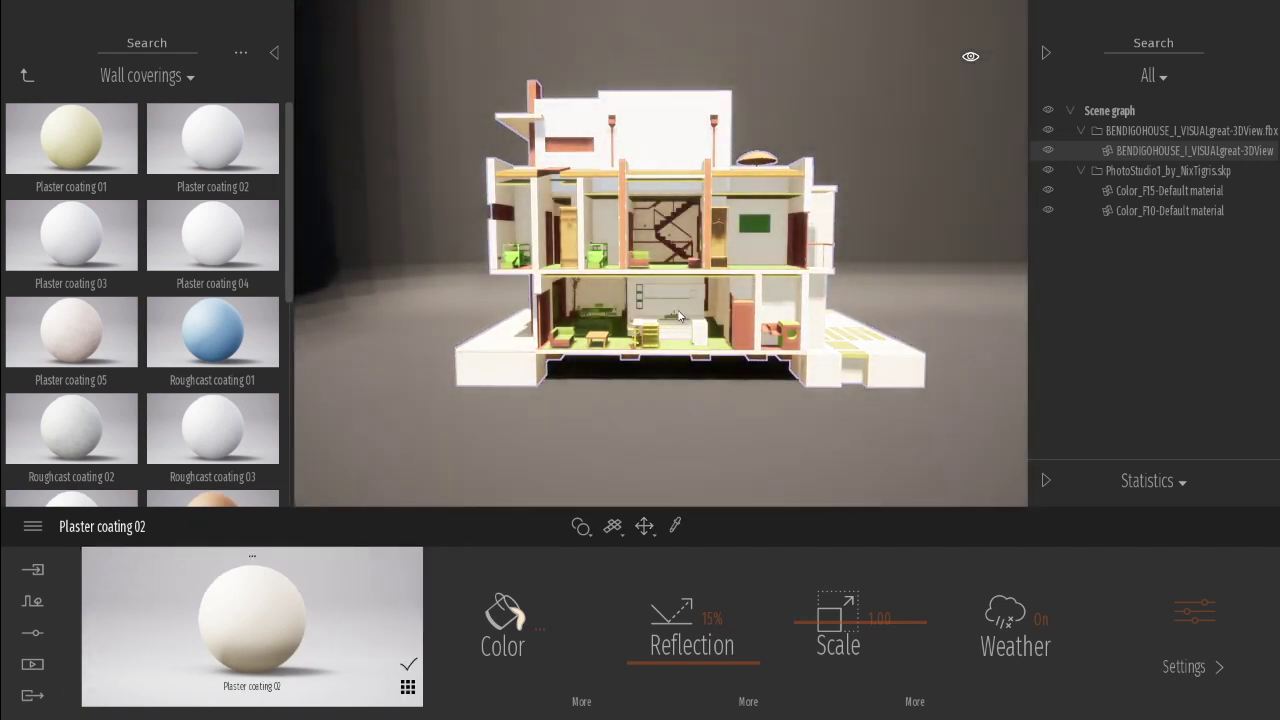
{"action": "left_click", "coordinate": [642, 354]}
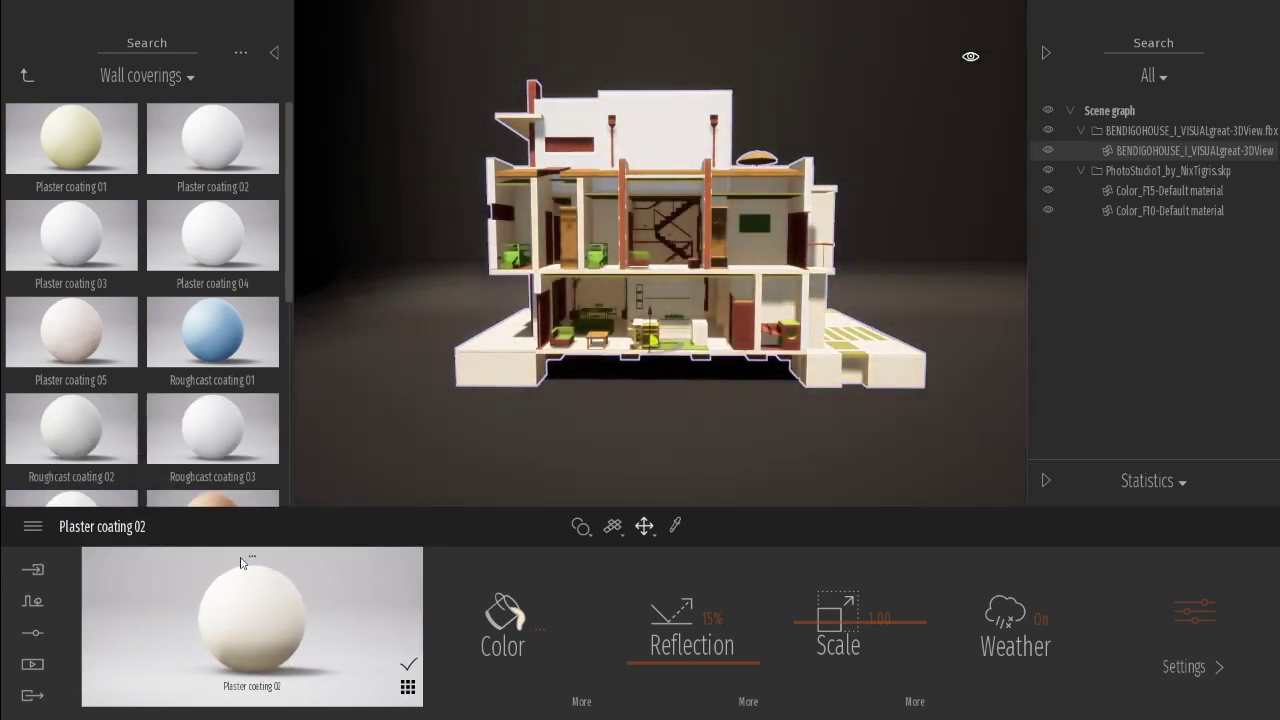
Step: Apply Clear glass from the Glass materials to the house and try a glass sticker
{"action": "left_click", "coordinate": [27, 76]}
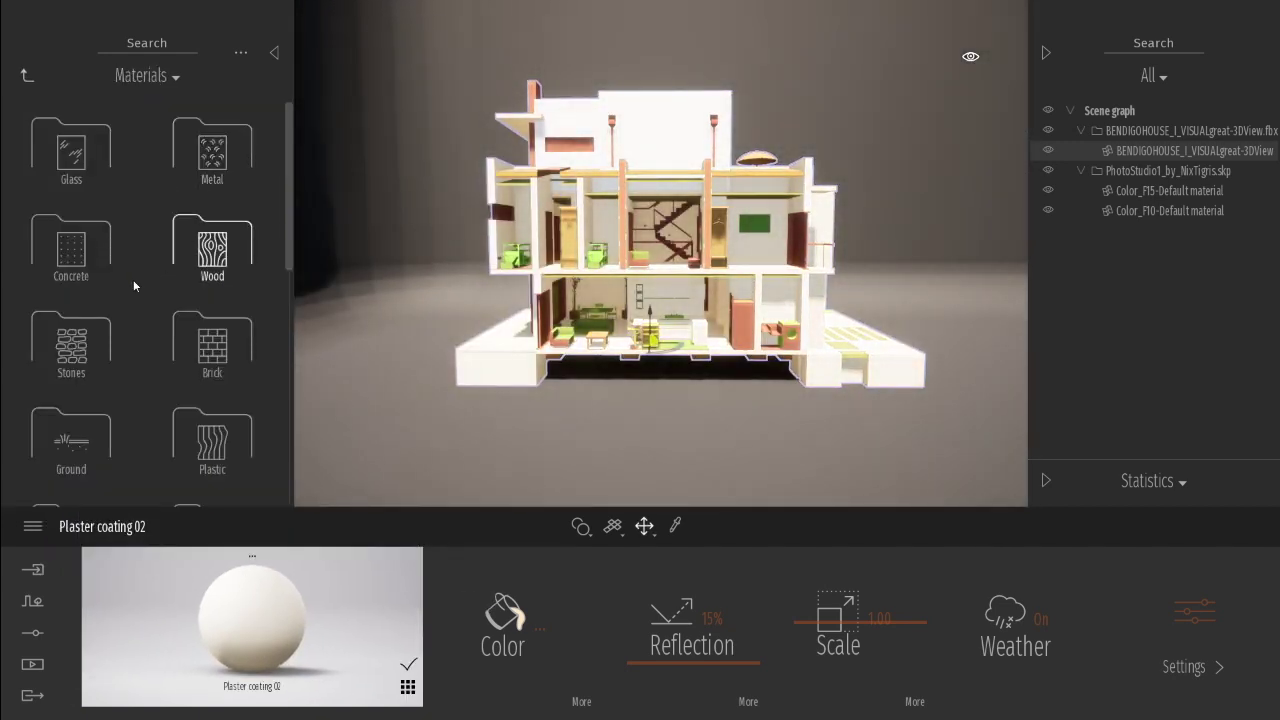
{"action": "left_click", "coordinate": [85, 148]}
{"action": "mouse_move", "coordinate": [71, 138]}
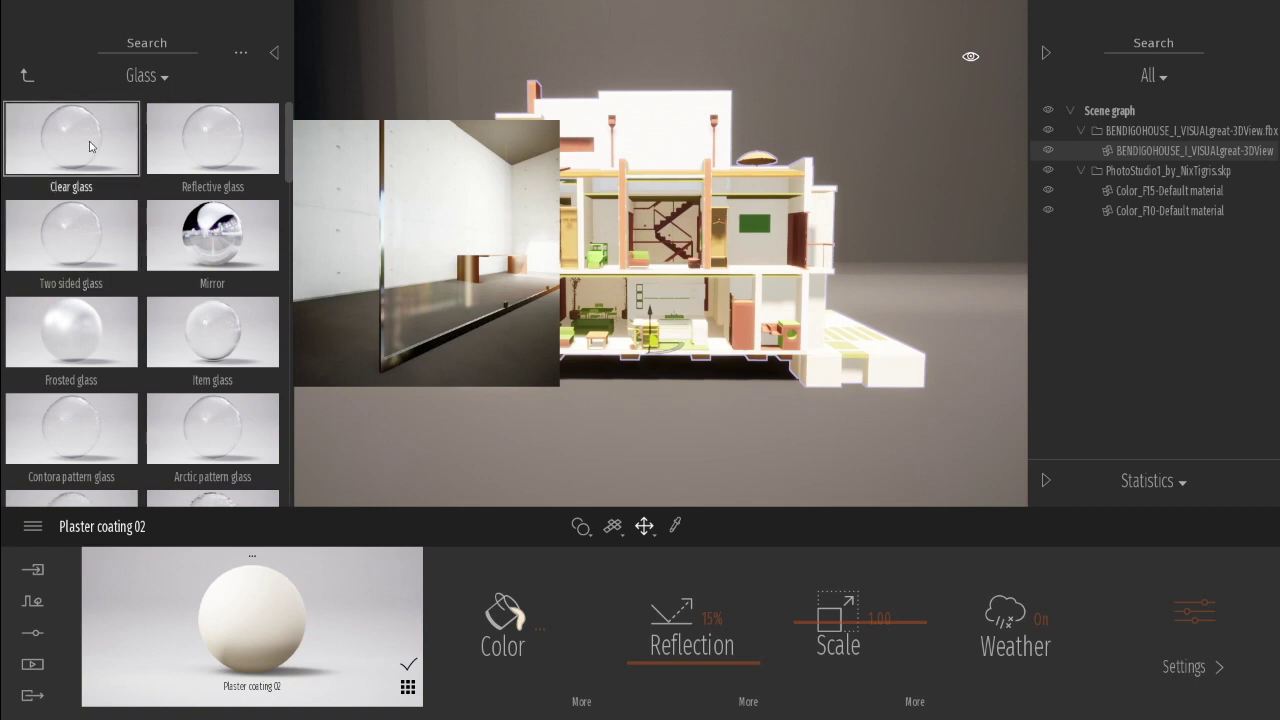
{"action": "left_click", "coordinate": [89, 147]}
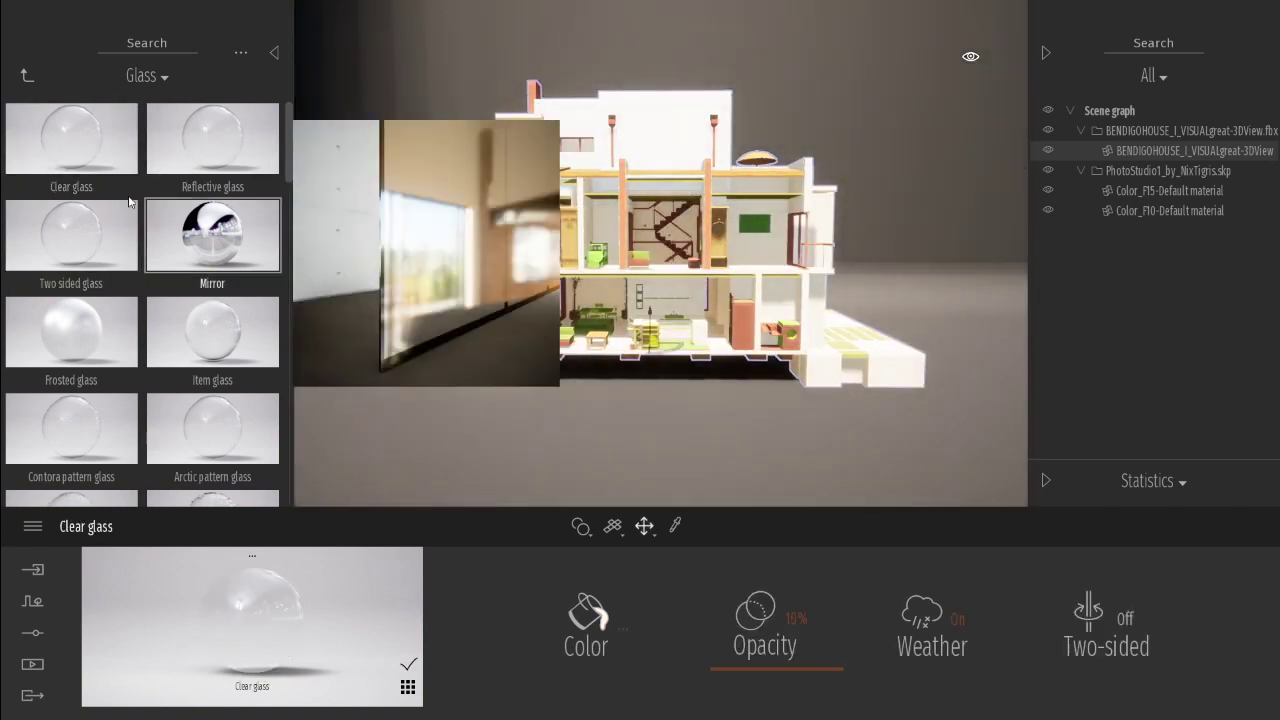
{"action": "left_click_drag", "start_coordinate": [84, 158], "coordinate": [785, 313]}
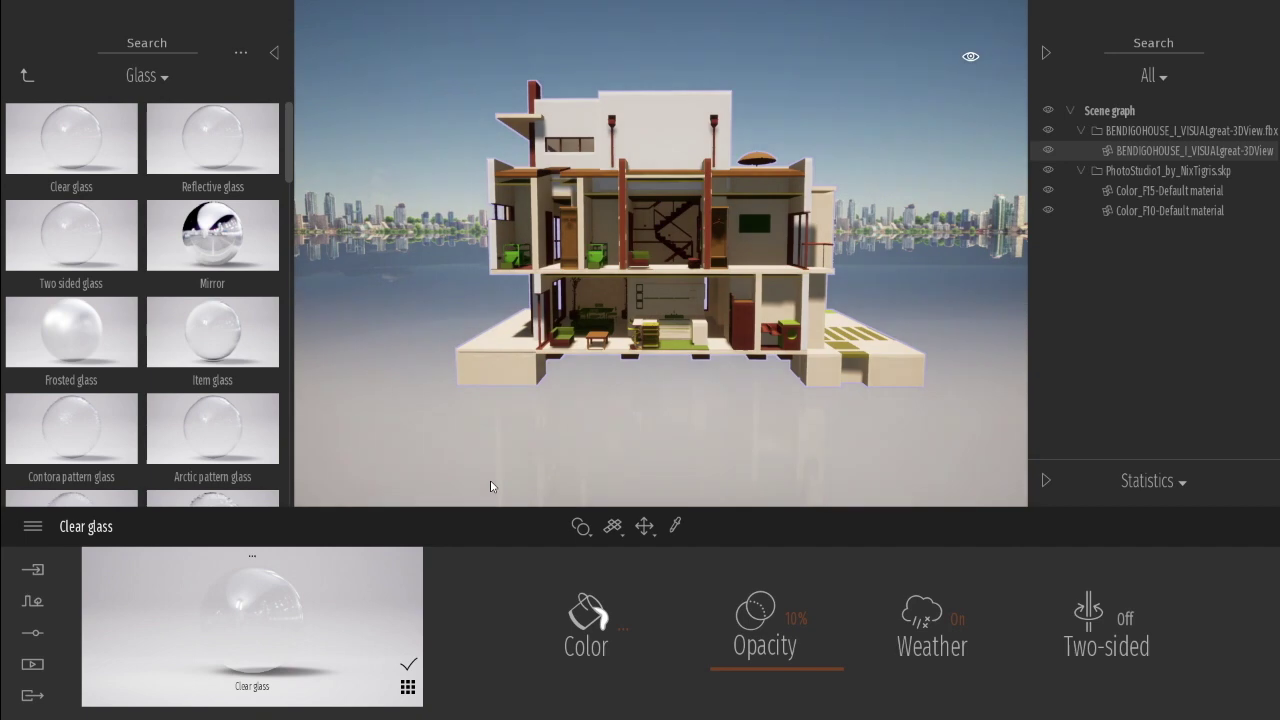
{"action": "scroll", "coordinate": [140, 300], "scroll_direction": "down", "scroll_amount": 5}
{"action": "mouse_move", "coordinate": [71, 195]}
{"action": "left_mouse_down"}
{"action": "mouse_move", "coordinate": [138, 233]}
{"action": "mouse_move", "coordinate": [695, 381]}
{"action": "left_mouse_up"}
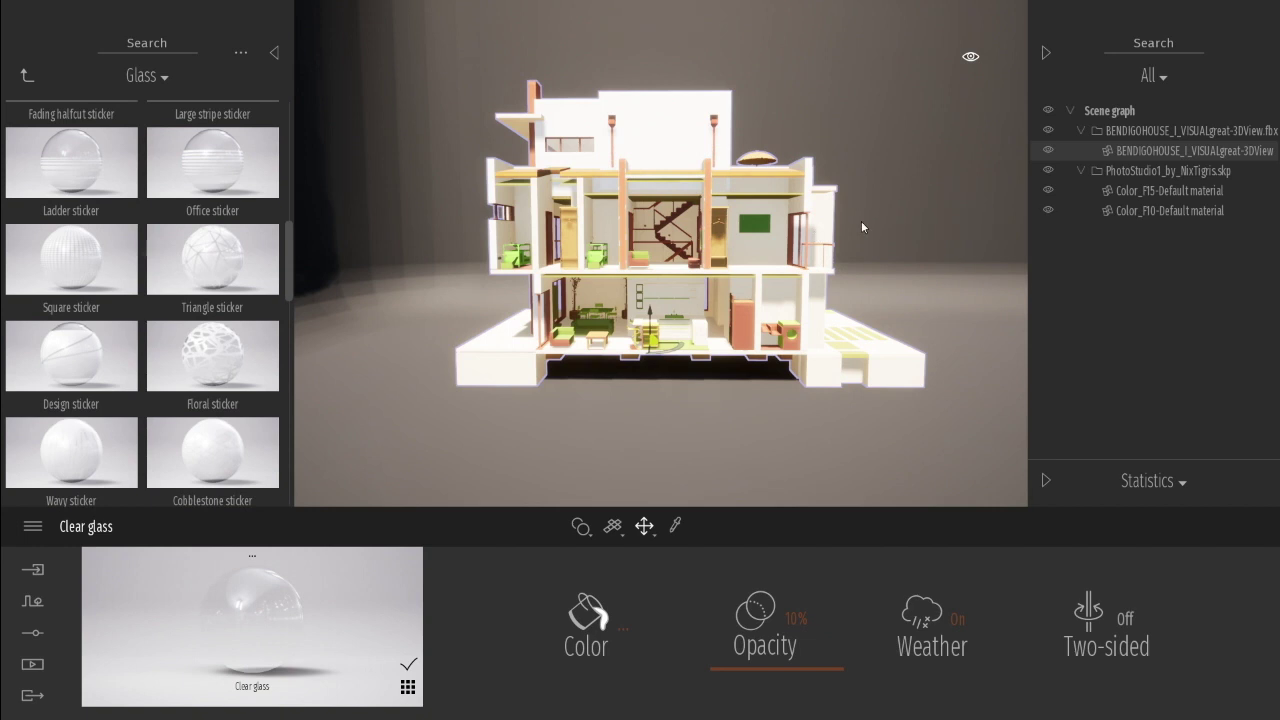
Step: Pick the walls' Plaster coating 02 material back up with the eyedropper
{"action": "left_click", "coordinate": [865, 173]}
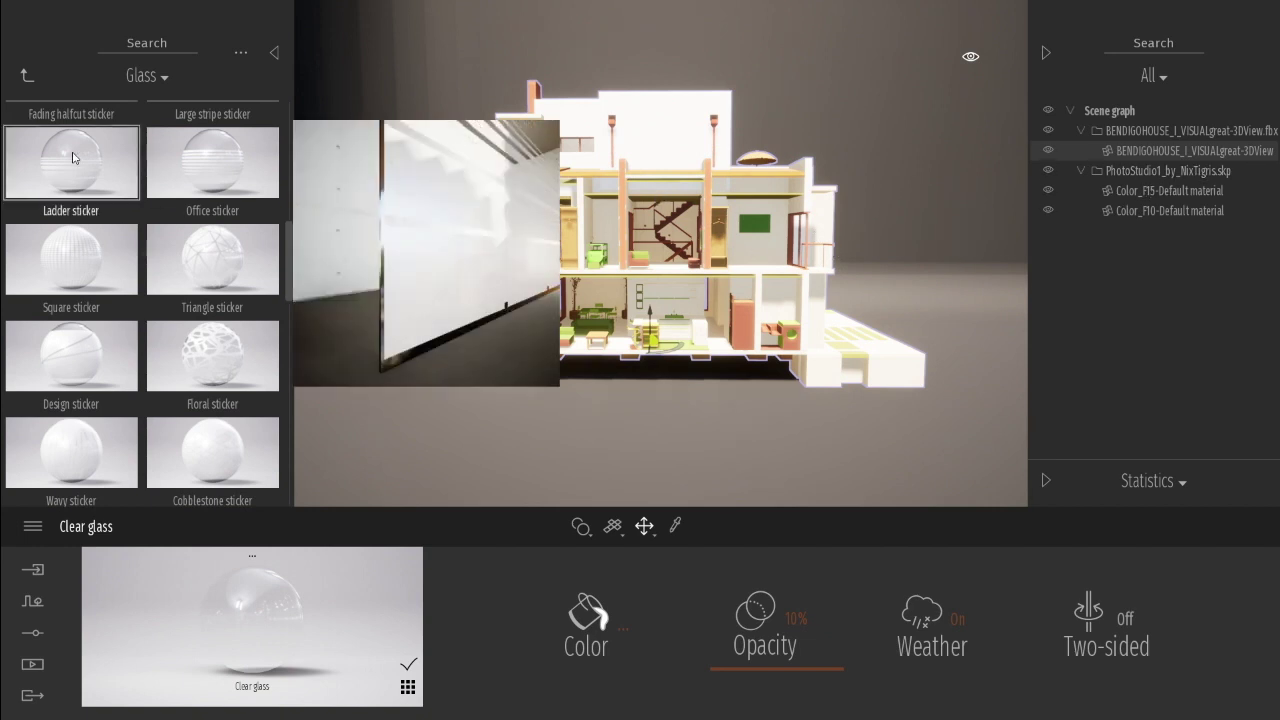
{"action": "left_click", "coordinate": [587, 265]}
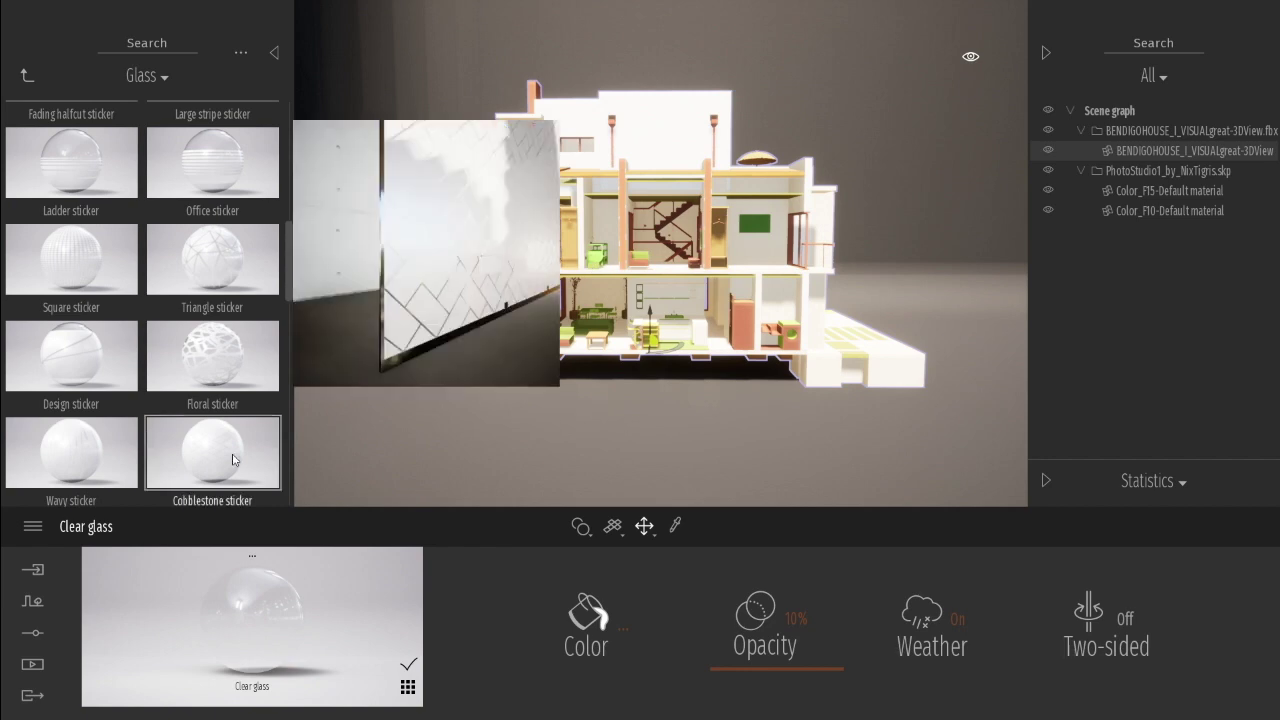
{"action": "left_click", "coordinate": [676, 530]}
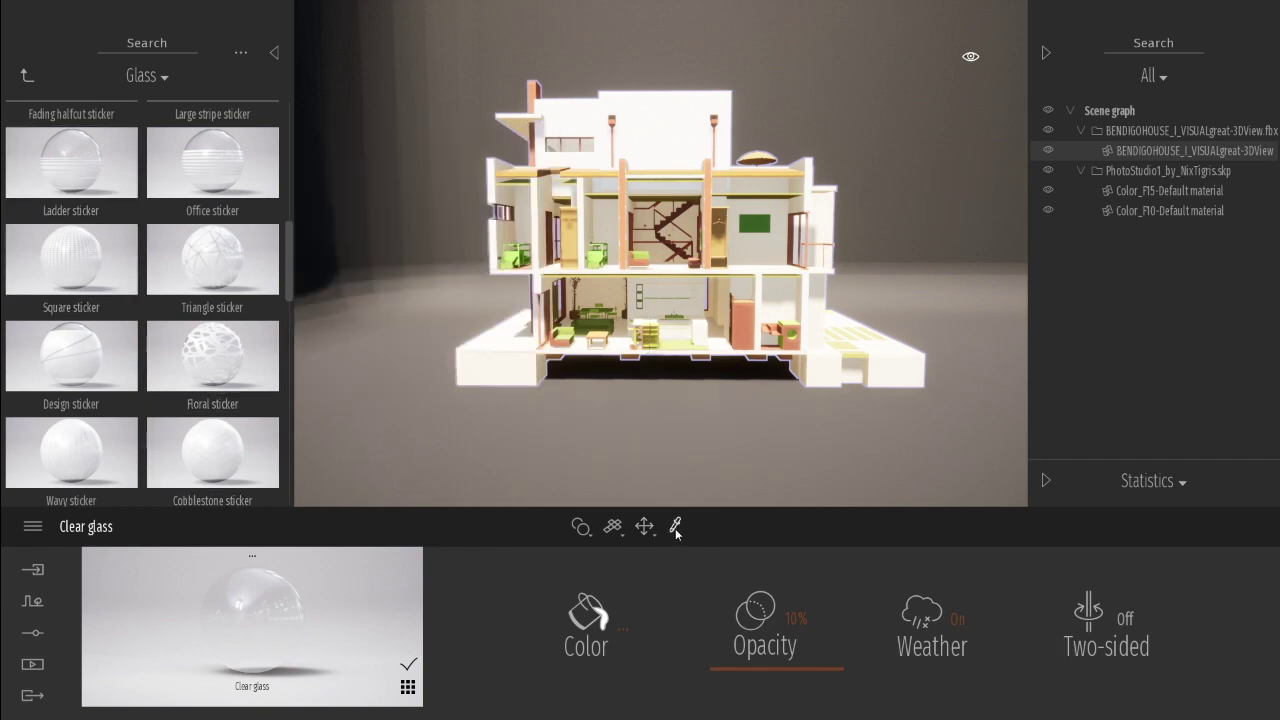
{"action": "left_click", "coordinate": [657, 151]}
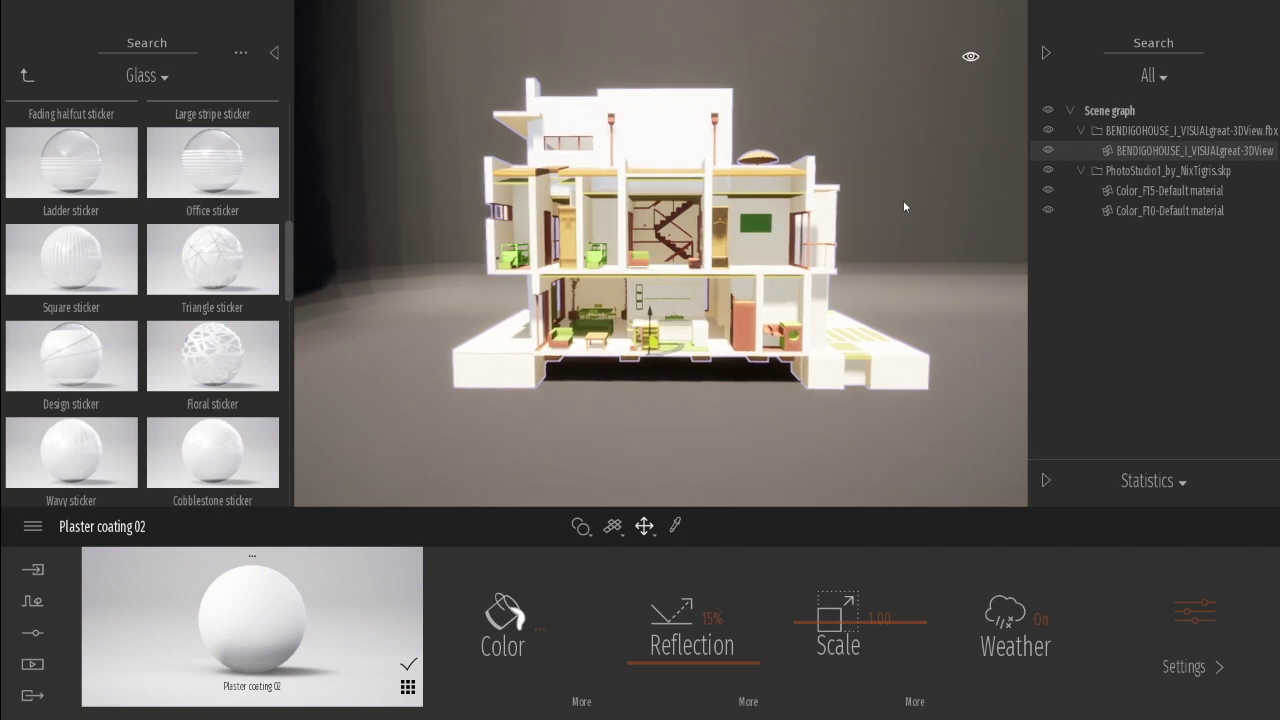
Step: Zoom in on the house, orbit slightly left, and return to the Materials categories
{"action": "scroll", "coordinate": [903, 200], "scroll_direction": "up", "scroll_amount": 3}
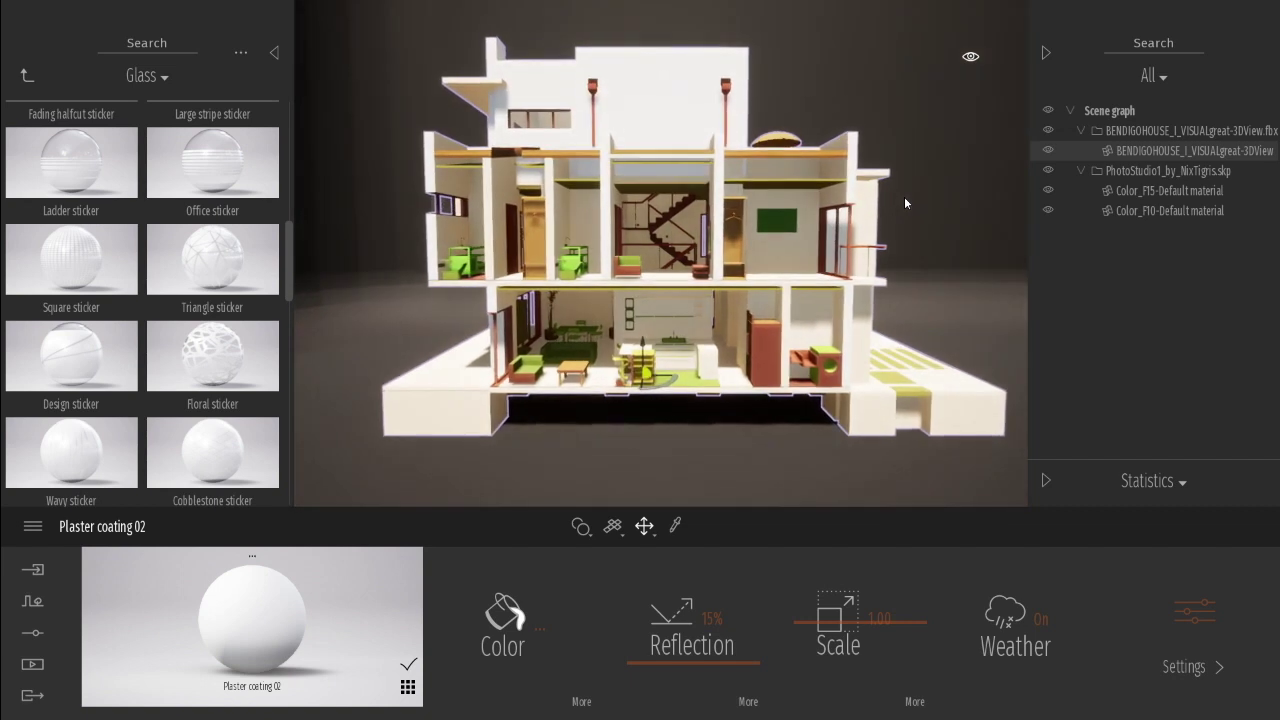
{"action": "mouse_move", "coordinate": [904, 196]}
{"action": "left_mouse_down"}
{"action": "mouse_move", "coordinate": [940, 200]}
{"action": "mouse_move", "coordinate": [543, 378]}
{"action": "left_mouse_up"}
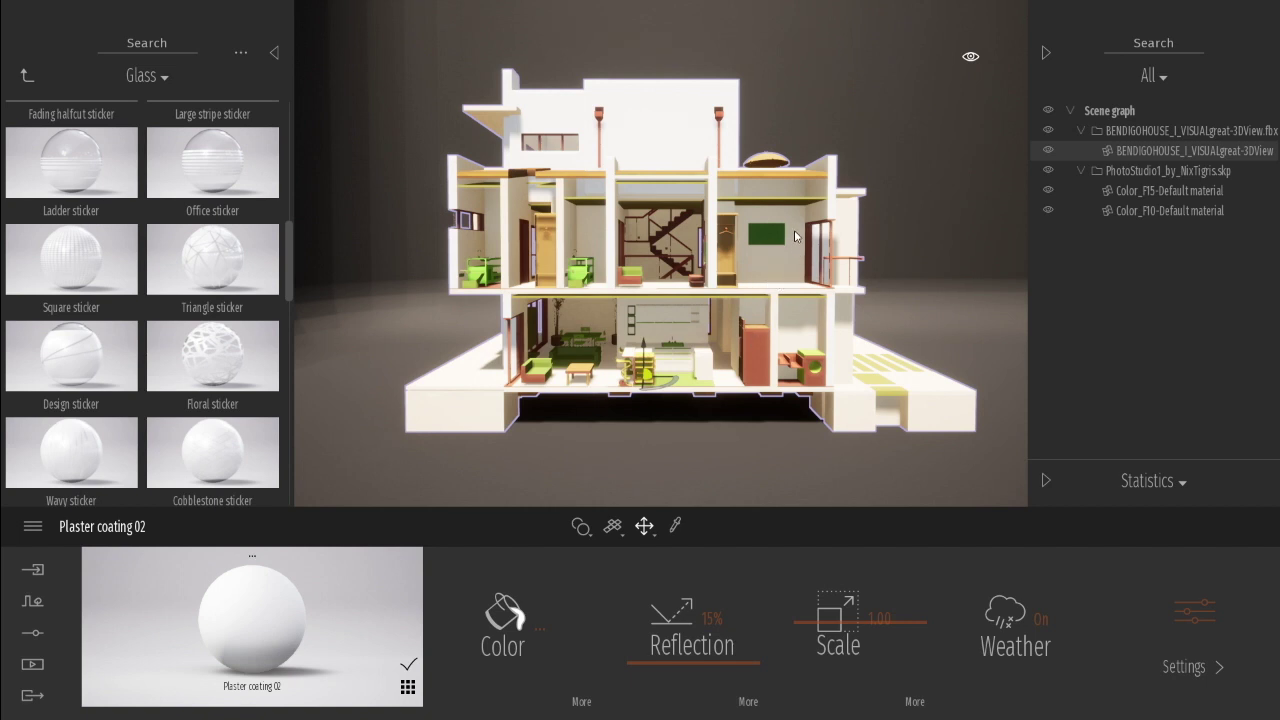
{"action": "left_click", "coordinate": [27, 77]}
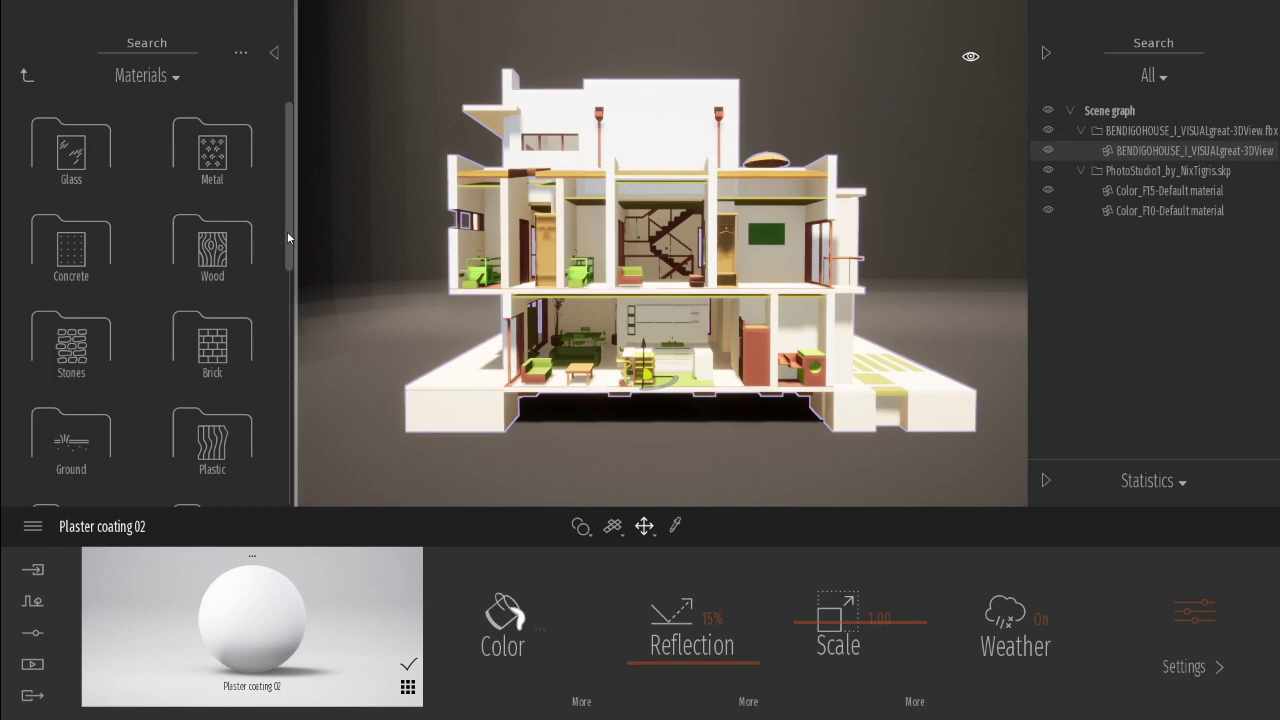
Step: Create the still image Image1 under Media > Image and open its settings
{"action": "left_click", "coordinate": [31, 636]}
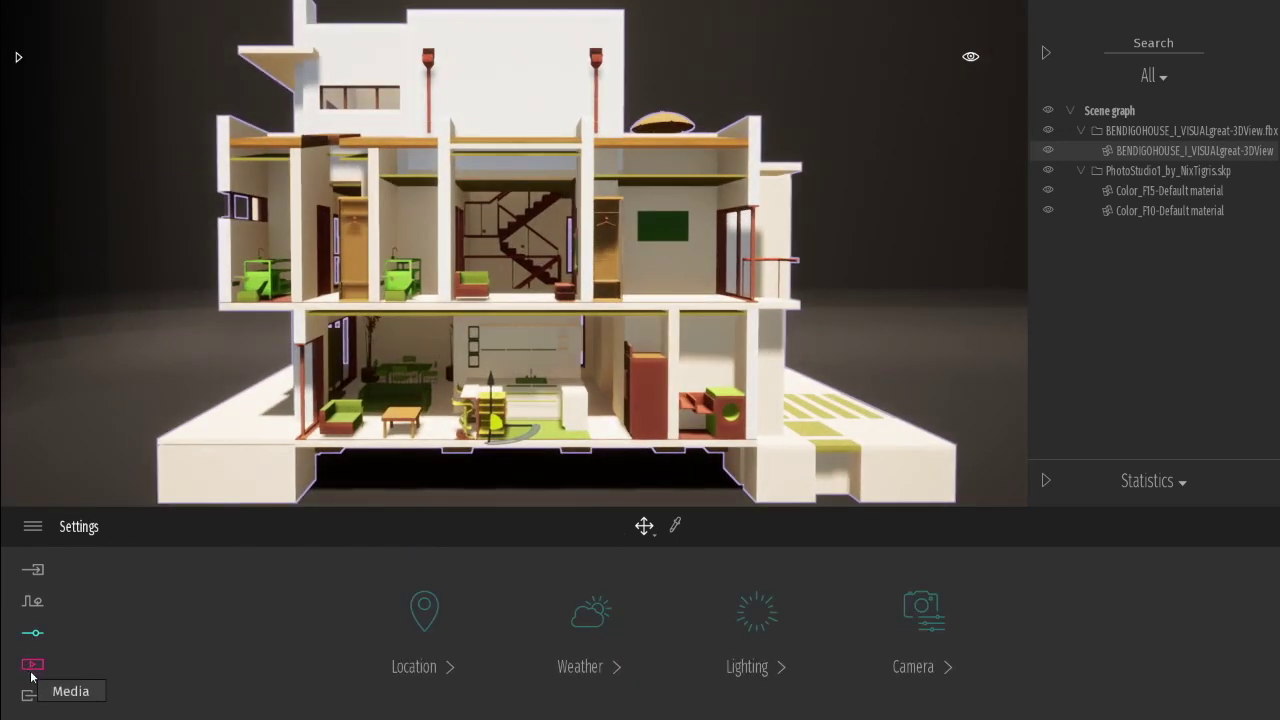
{"action": "left_click", "coordinate": [32, 664]}
{"action": "left_click", "coordinate": [338, 622]}
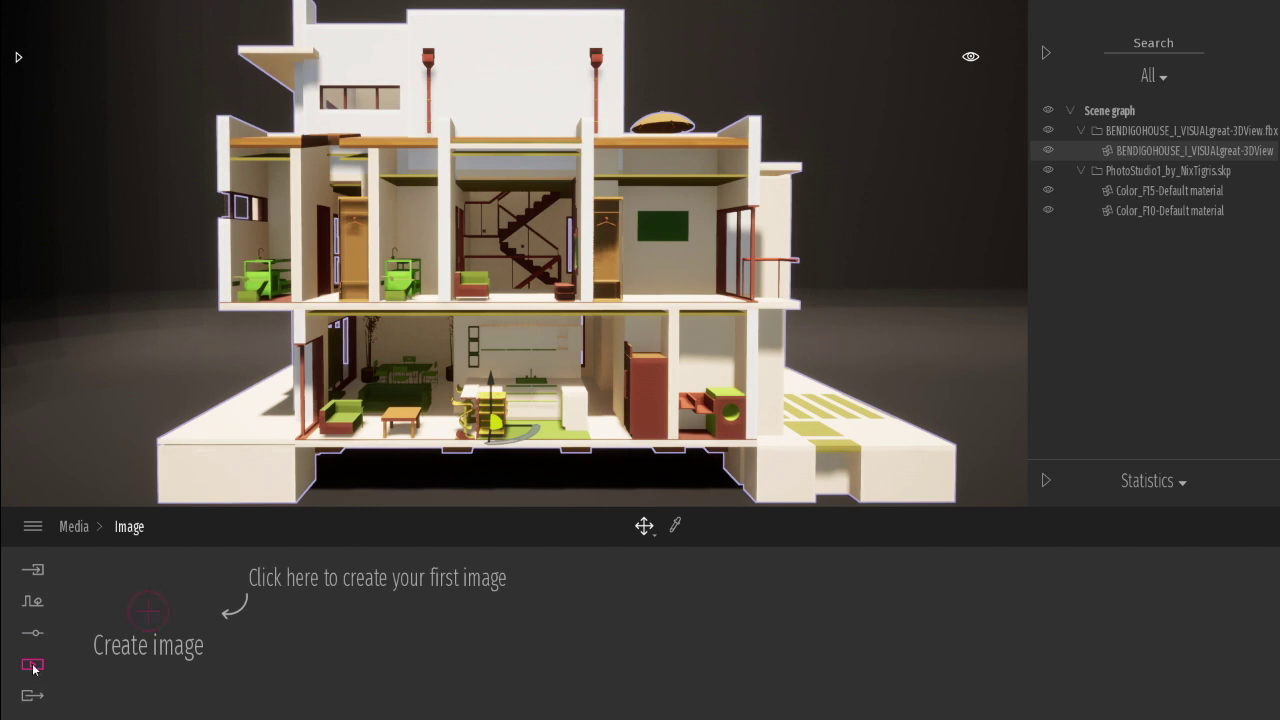
{"action": "left_click", "coordinate": [150, 611]}
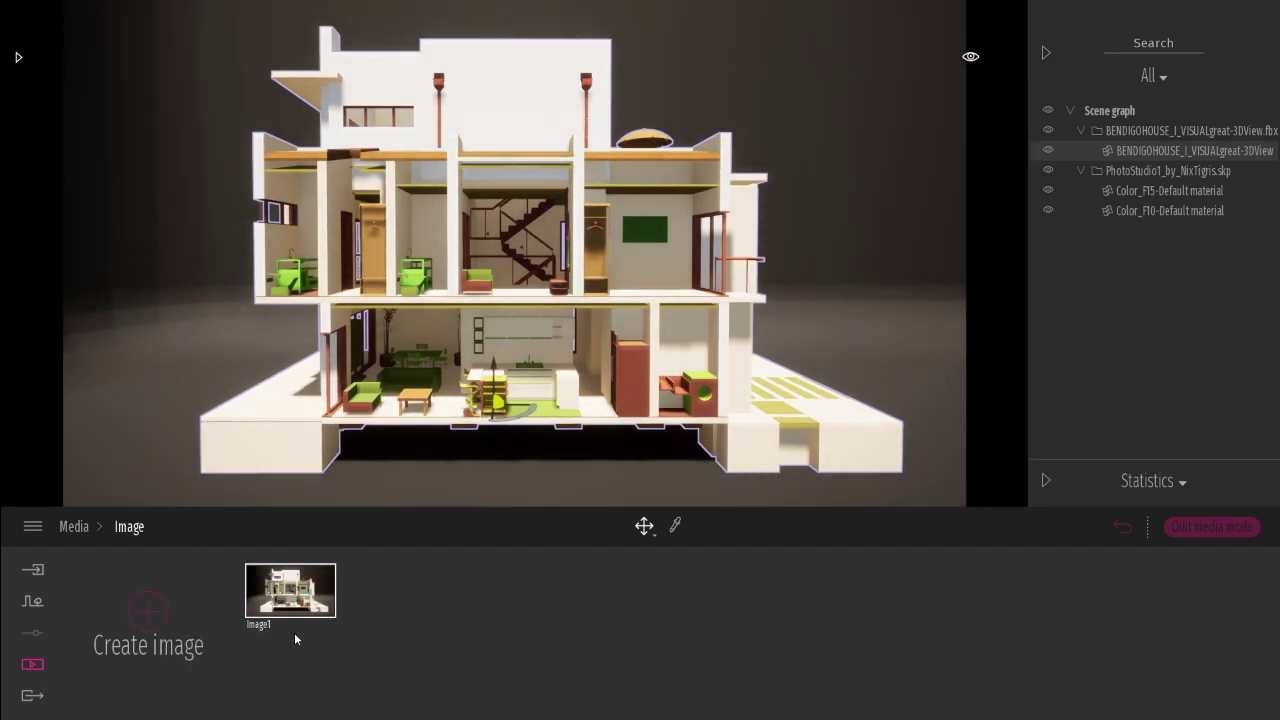
{"action": "left_click", "coordinate": [319, 626]}
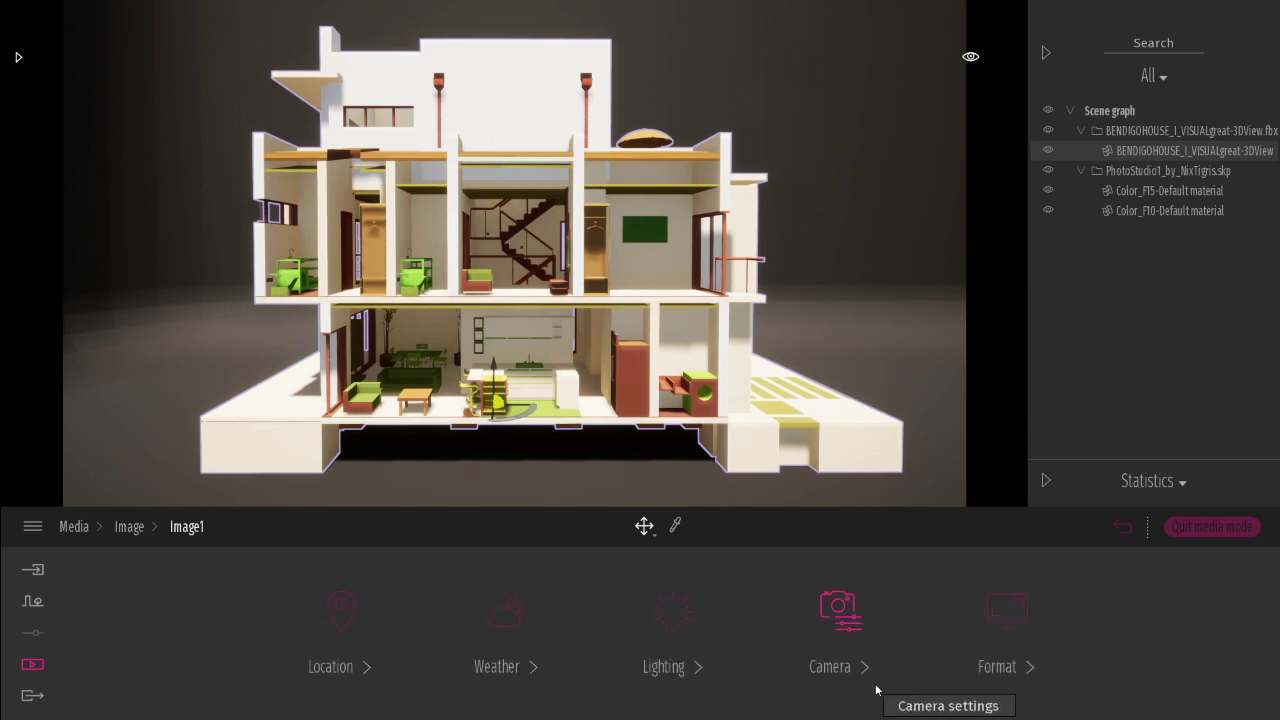
Step: Switch Parallelism on in Image1's camera settings to keep verticals straight
{"action": "left_click", "coordinate": [850, 625]}
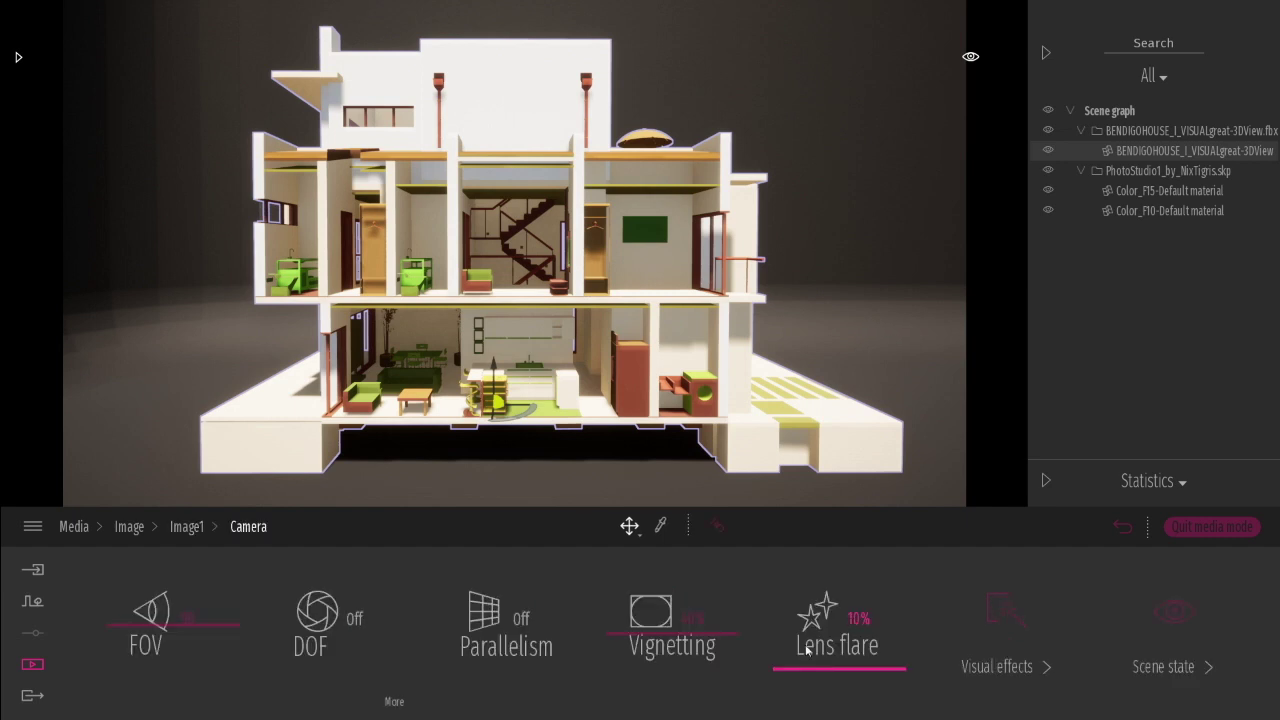
{"action": "left_click", "coordinate": [520, 627]}
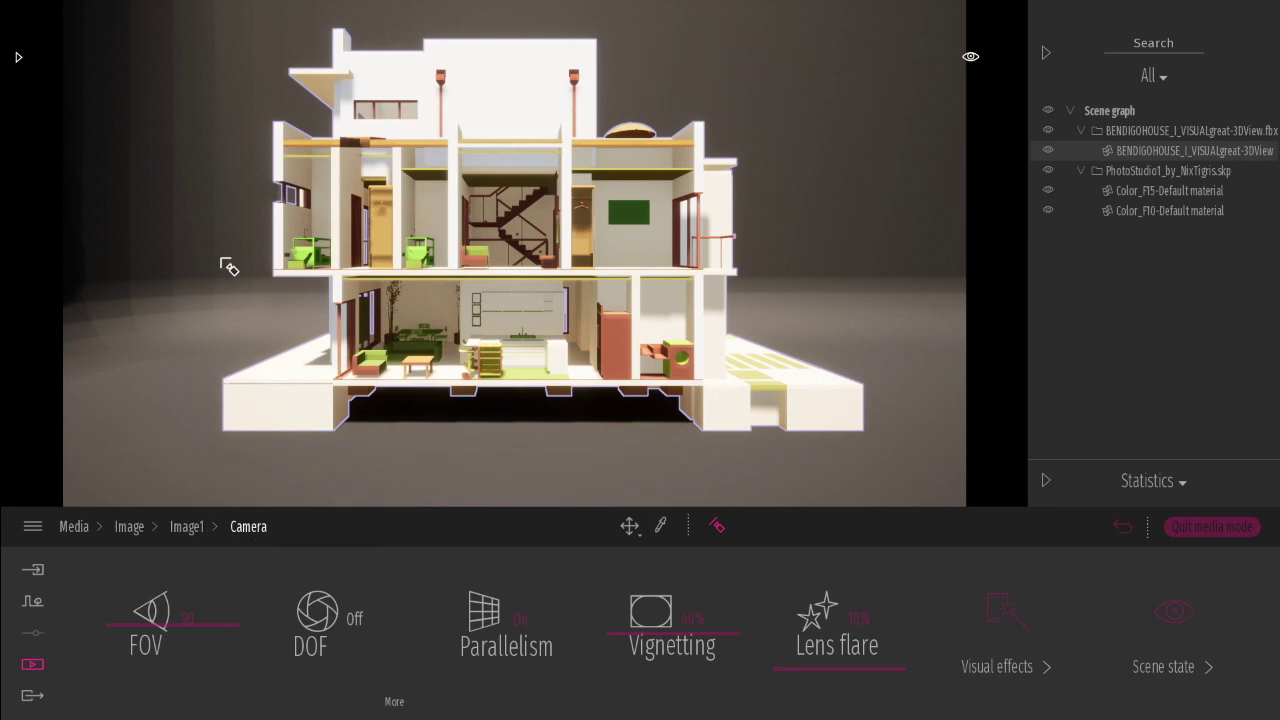
Step: Raise Image1's lighting exposure to 0.17 and check the shadow bias value
{"action": "left_click", "coordinate": [185, 527]}
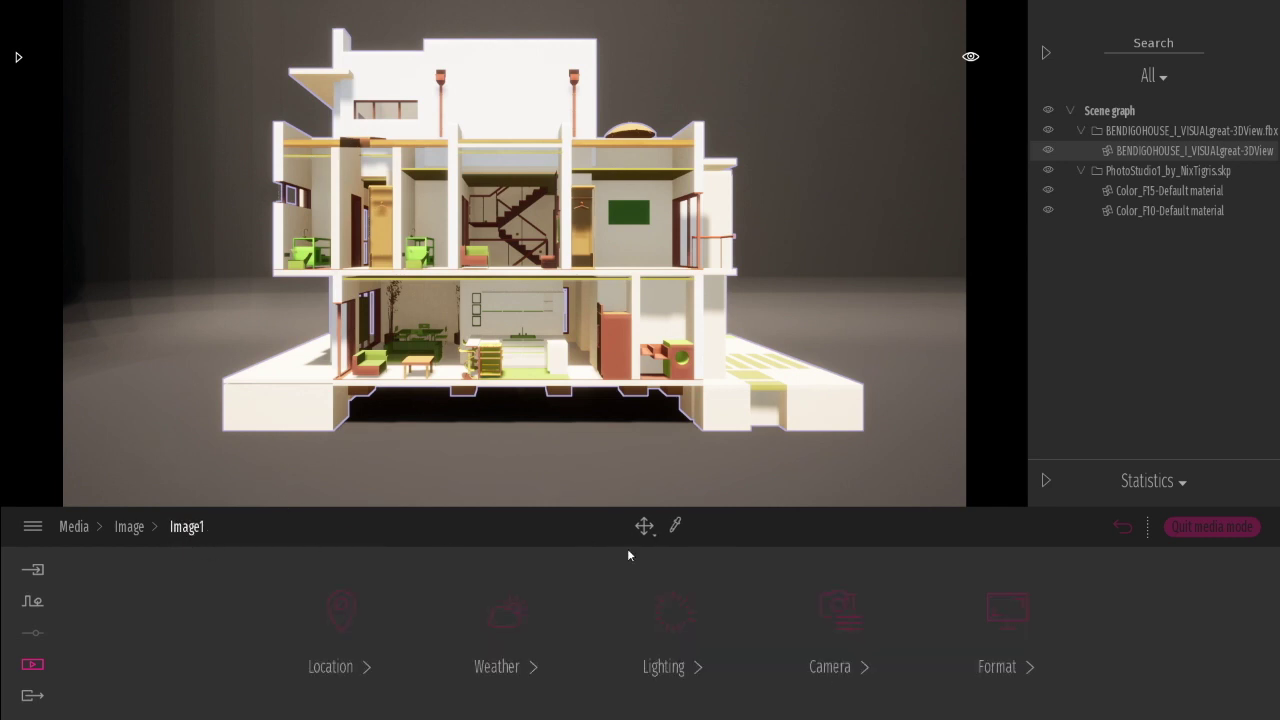
{"action": "left_click", "coordinate": [678, 672]}
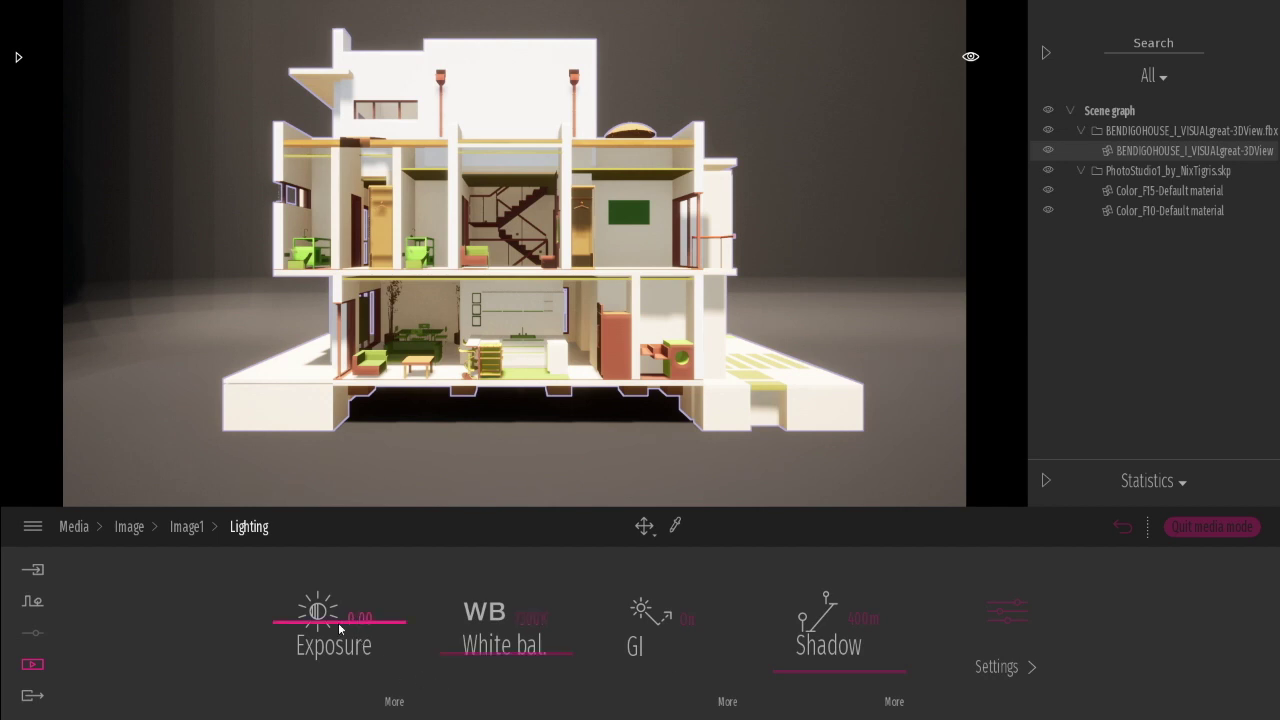
{"action": "left_click_drag", "start_coordinate": [339, 628], "coordinate": [336, 622]}
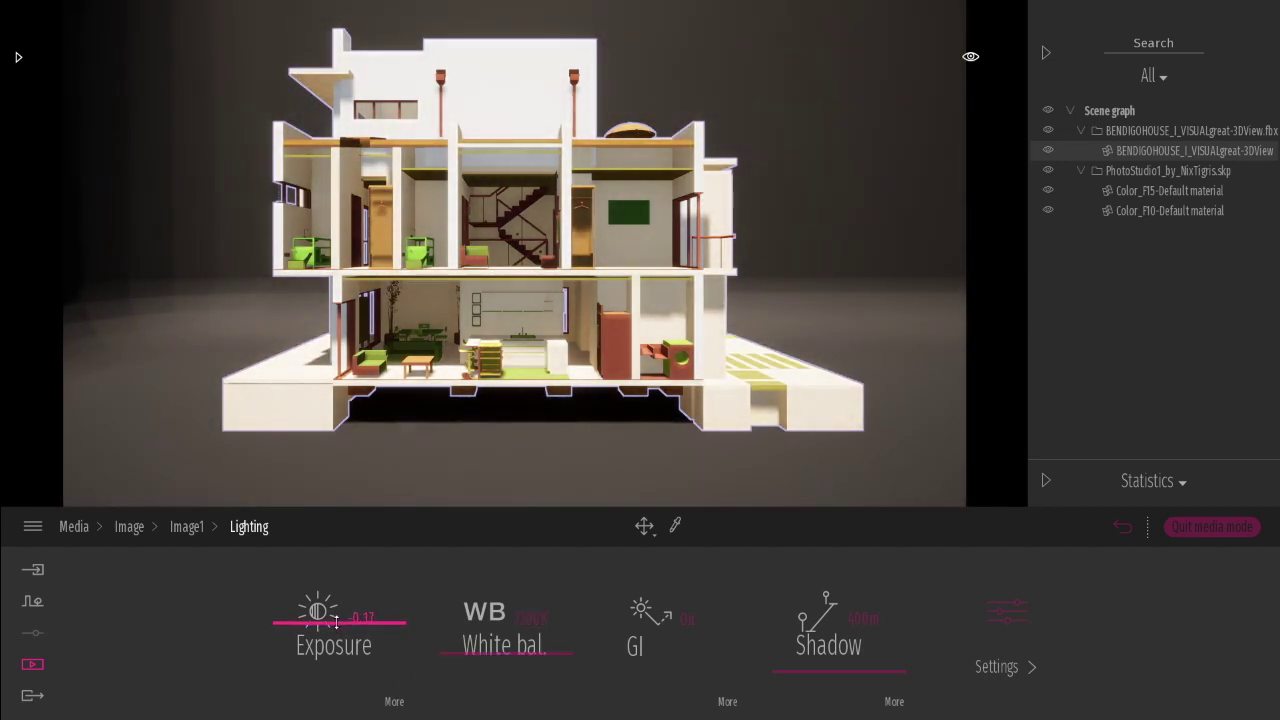
{"action": "left_click", "coordinate": [894, 702]}
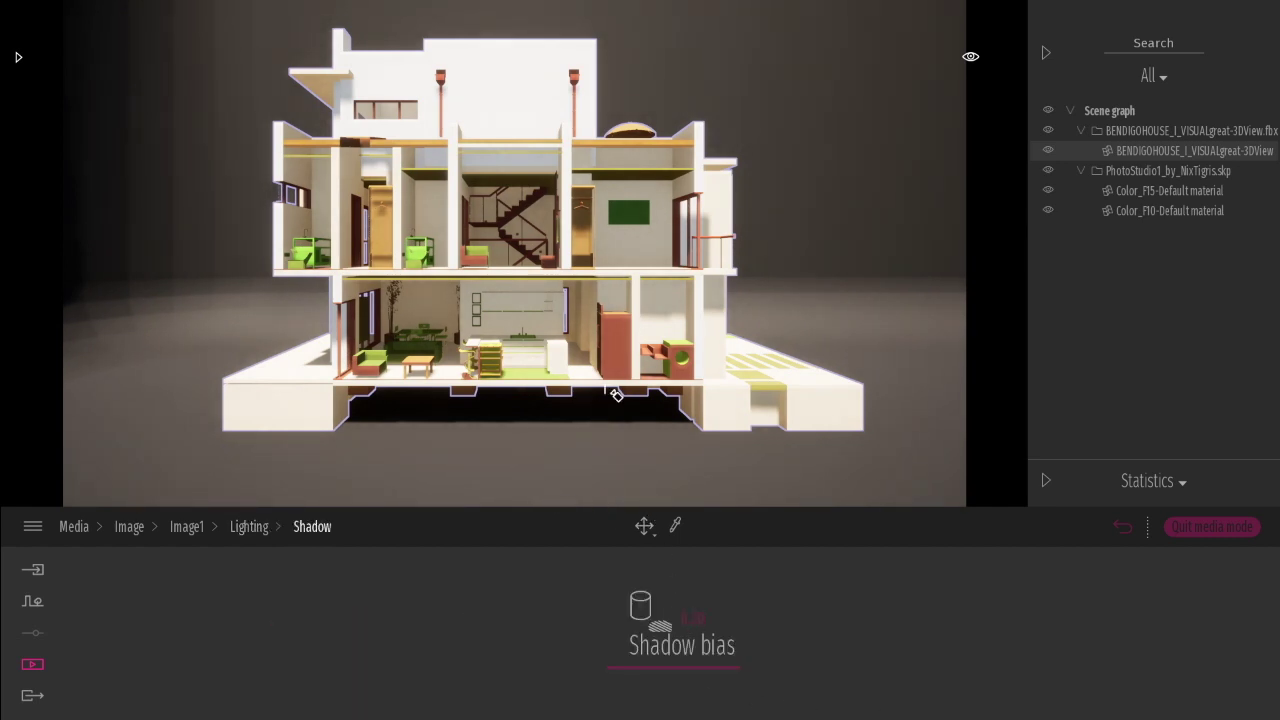
{"action": "left_click", "coordinate": [260, 532]}
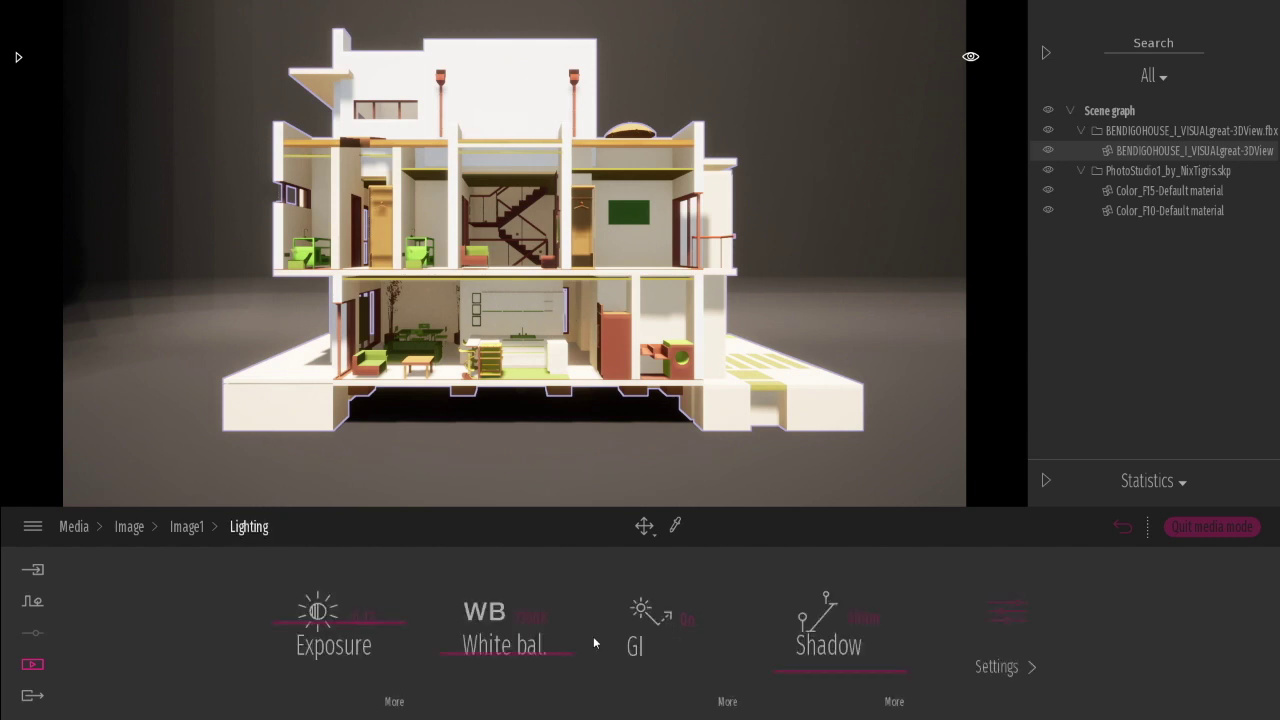
Step: Place a Colorado Spruce from Vegetation > Trees beside the house, after trying a Sweet Birch
{"action": "left_click", "coordinate": [16, 60]}
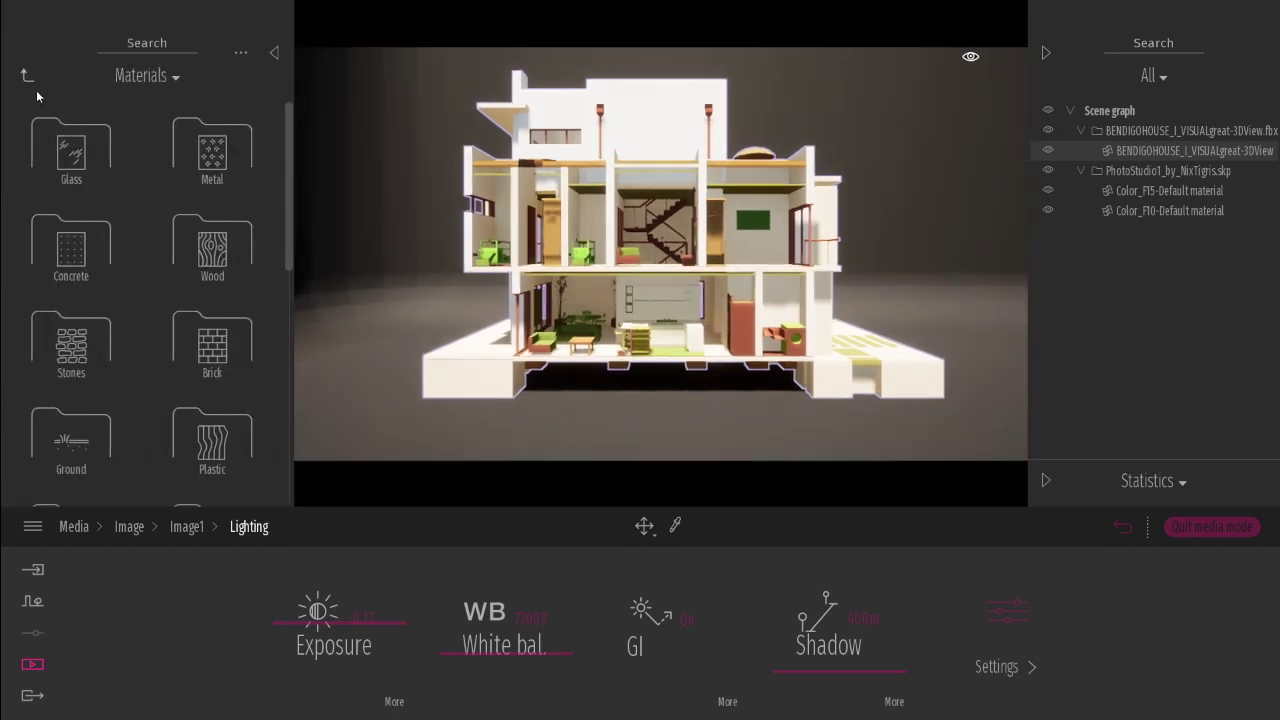
{"action": "left_click", "coordinate": [25, 78]}
{"action": "left_click", "coordinate": [218, 165]}
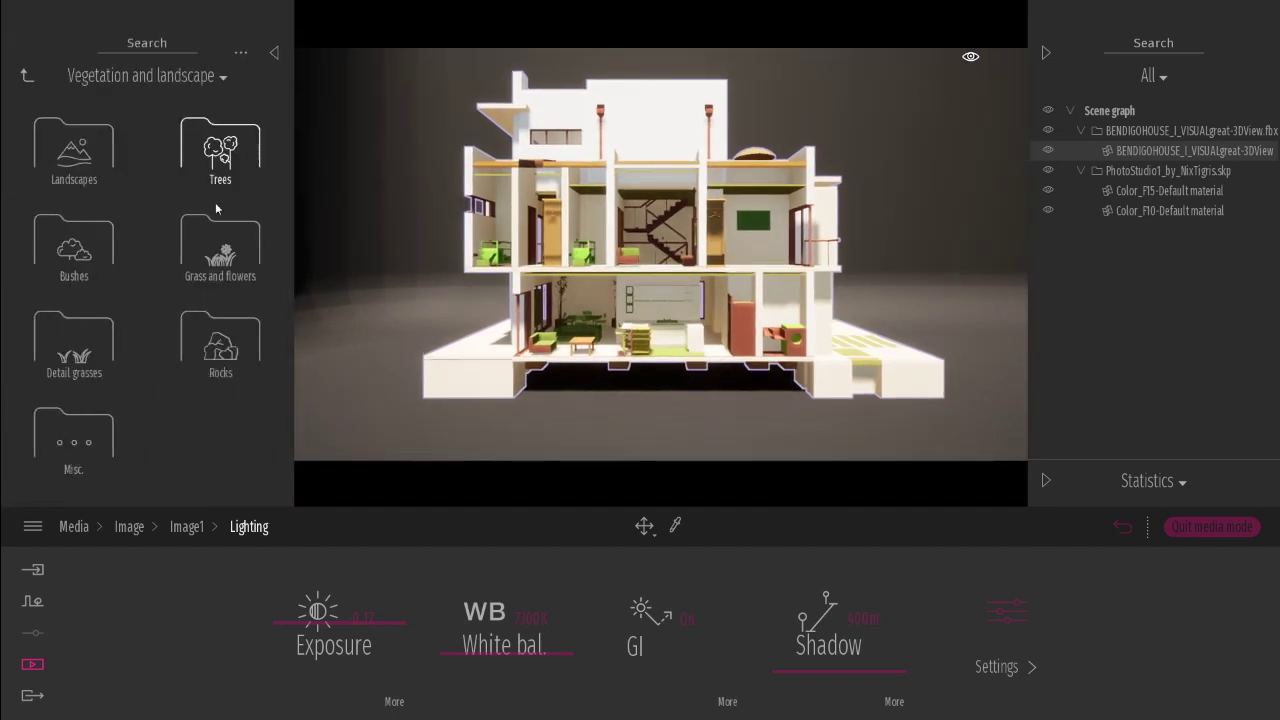
{"action": "left_click", "coordinate": [222, 152]}
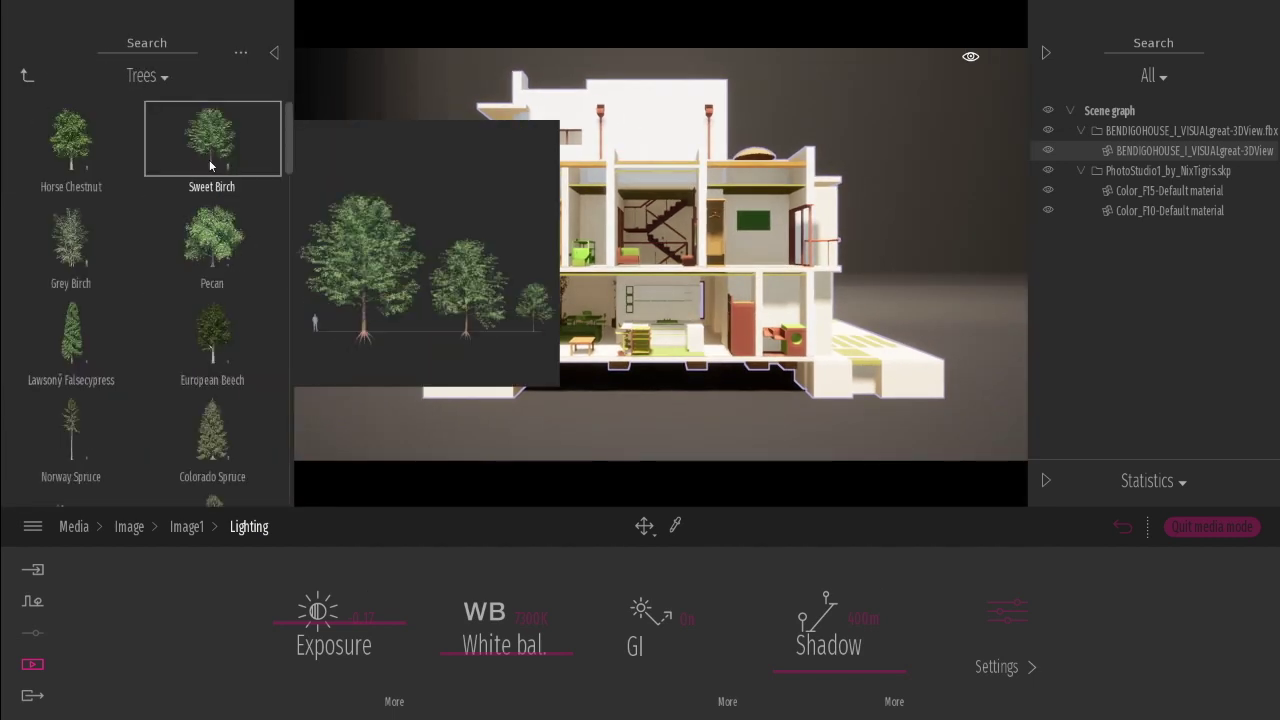
{"action": "left_click_drag", "start_coordinate": [212, 138], "coordinate": [868, 350]}
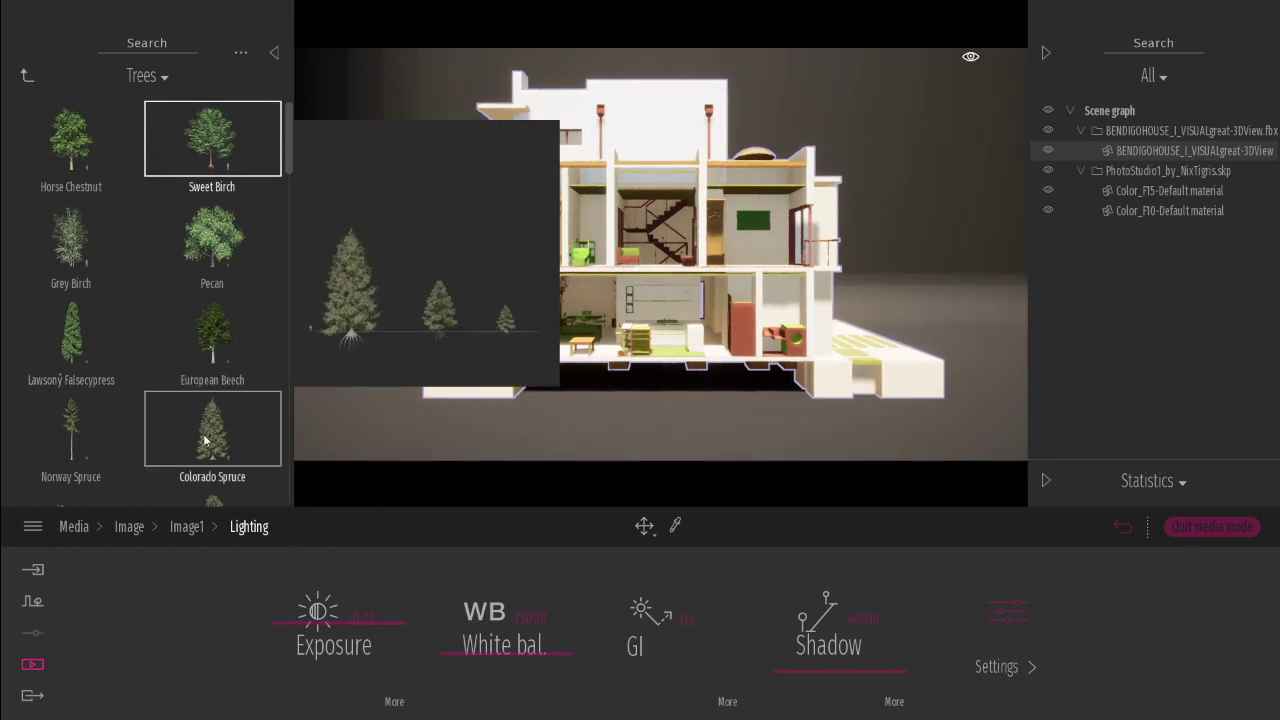
{"action": "left_click_drag", "start_coordinate": [212, 430], "coordinate": [880, 352]}
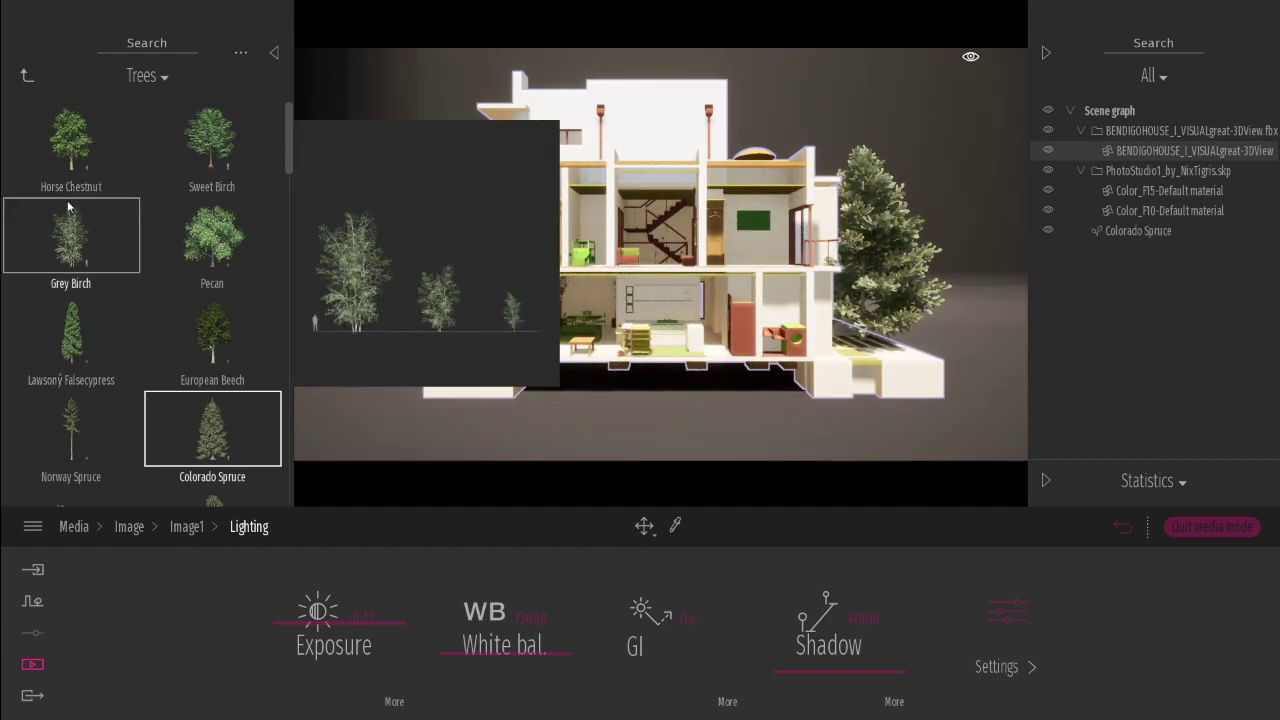
Step: Try a Lawson Falsecypress, then place and position a Lombardy Poplar beside the house
{"action": "mouse_move", "coordinate": [80, 318]}
{"action": "left_mouse_down"}
{"action": "mouse_move", "coordinate": [877, 328]}
{"action": "mouse_move", "coordinate": [231, 442]}
{"action": "left_mouse_up"}
{"action": "scroll", "coordinate": [231, 442], "scroll_direction": "down", "scroll_amount": 1}
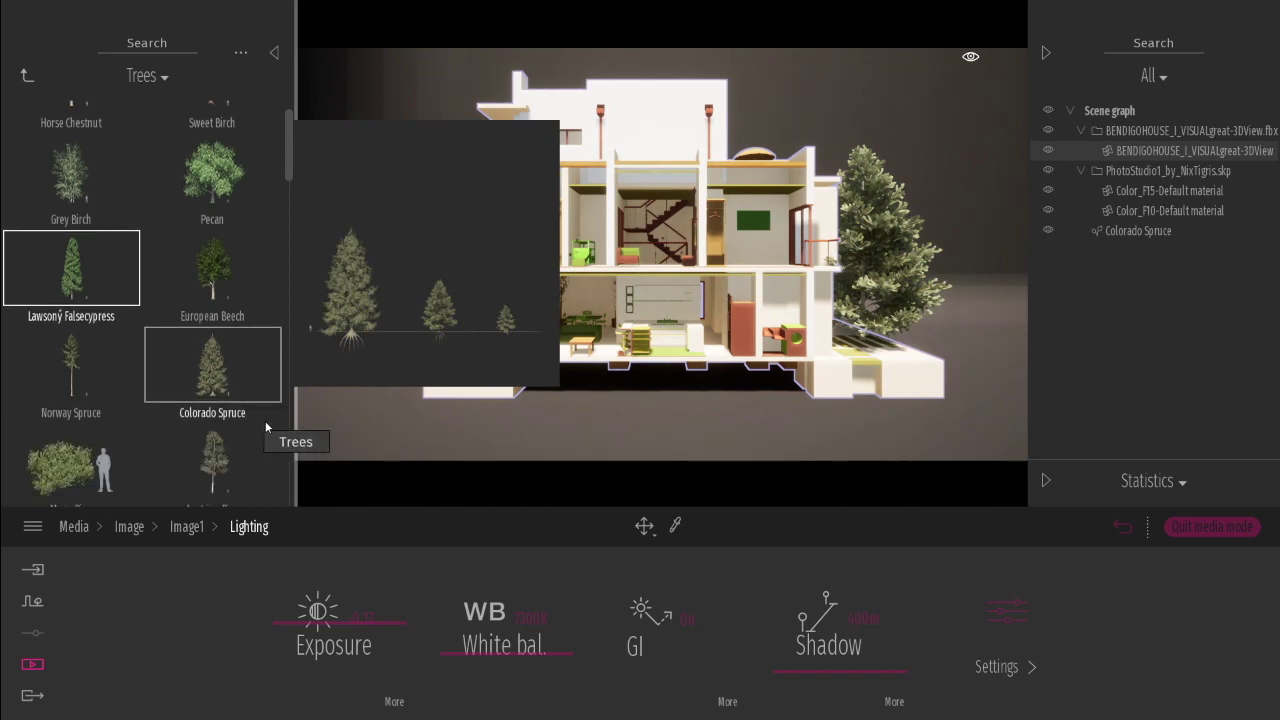
{"action": "scroll", "coordinate": [229, 420], "scroll_direction": "down", "scroll_amount": 1}
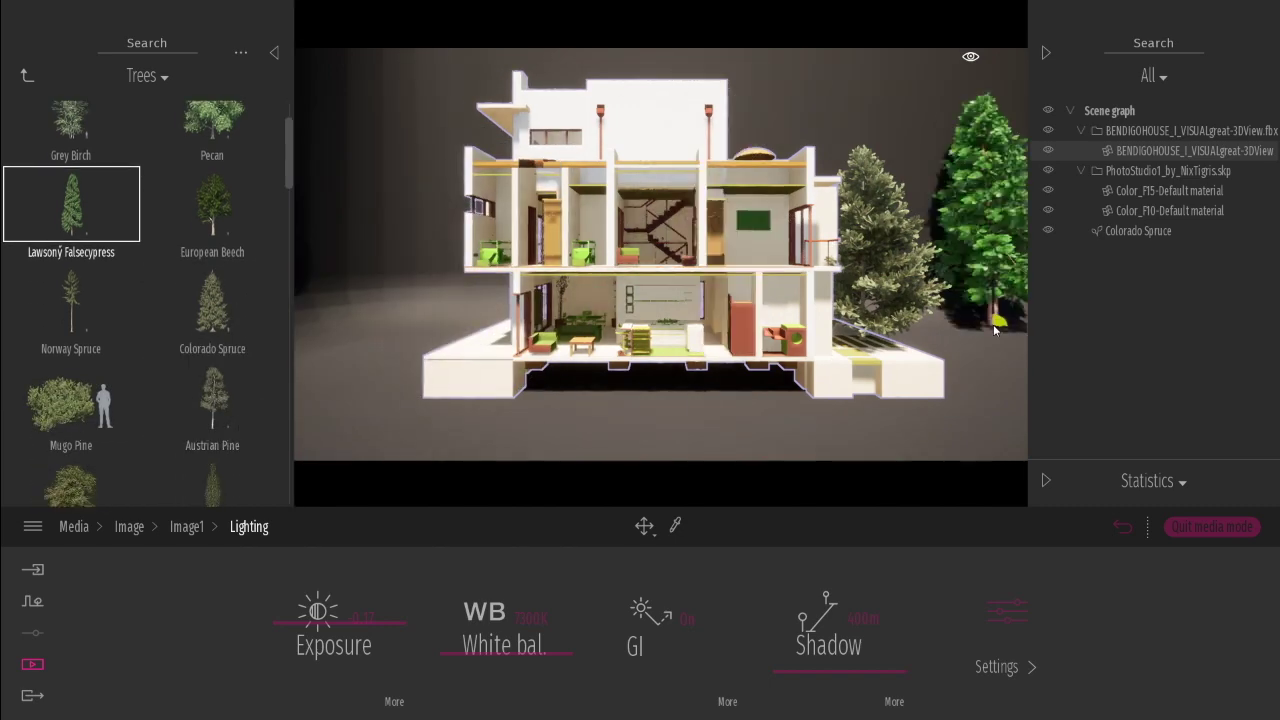
{"action": "scroll", "coordinate": [224, 460], "scroll_direction": "down", "scroll_amount": 1}
{"action": "mouse_move", "coordinate": [222, 474]}
{"action": "left_mouse_down"}
{"action": "mouse_move", "coordinate": [907, 350]}
{"action": "mouse_move", "coordinate": [885, 338]}
{"action": "left_mouse_up"}
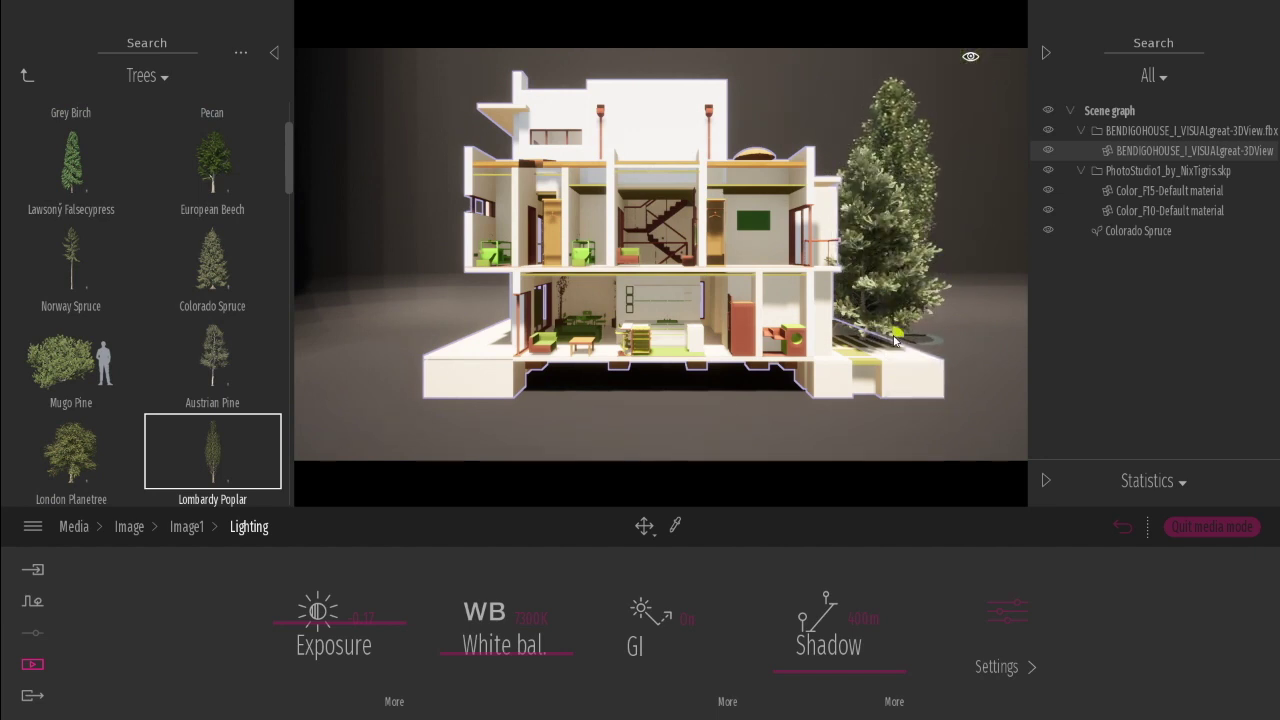
{"action": "left_click_drag", "start_coordinate": [885, 338], "coordinate": [838, 330]}
{"action": "left_click", "coordinate": [129, 526]}
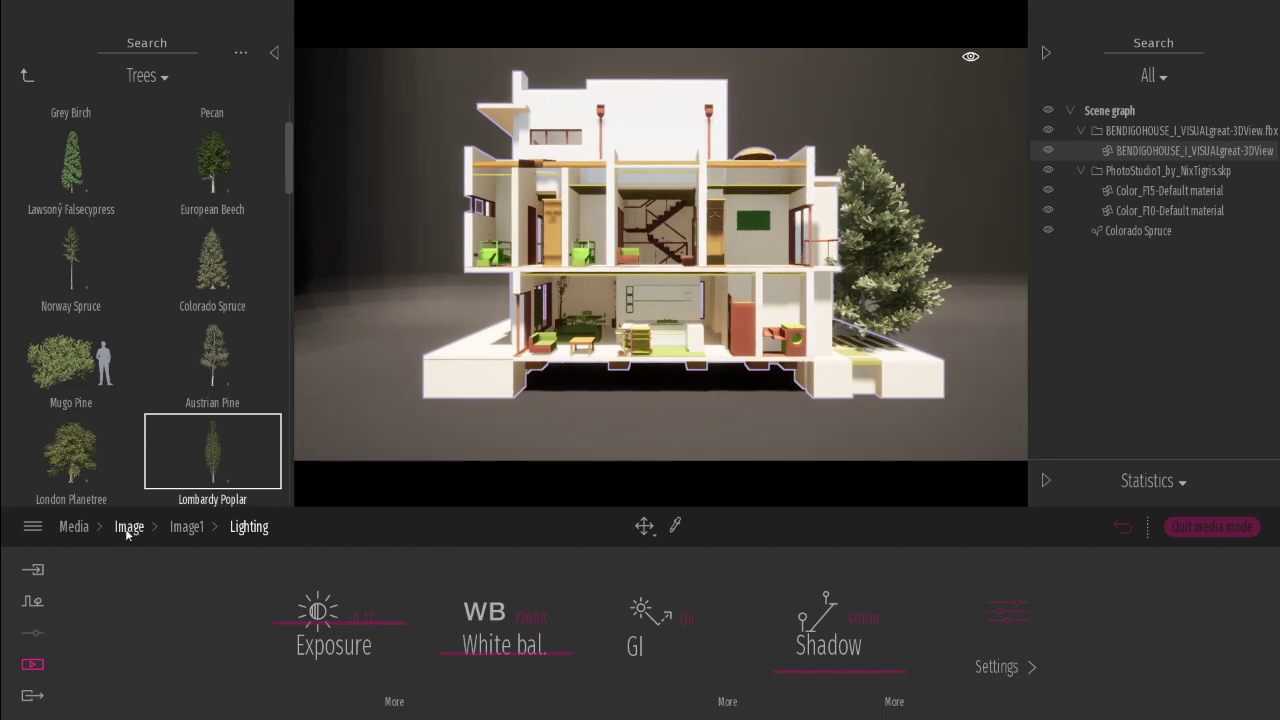
Step: Re-capture Image1 with the new trees, exit its camera view, and orbit to the cutaway side
{"action": "left_click", "coordinate": [303, 563]}
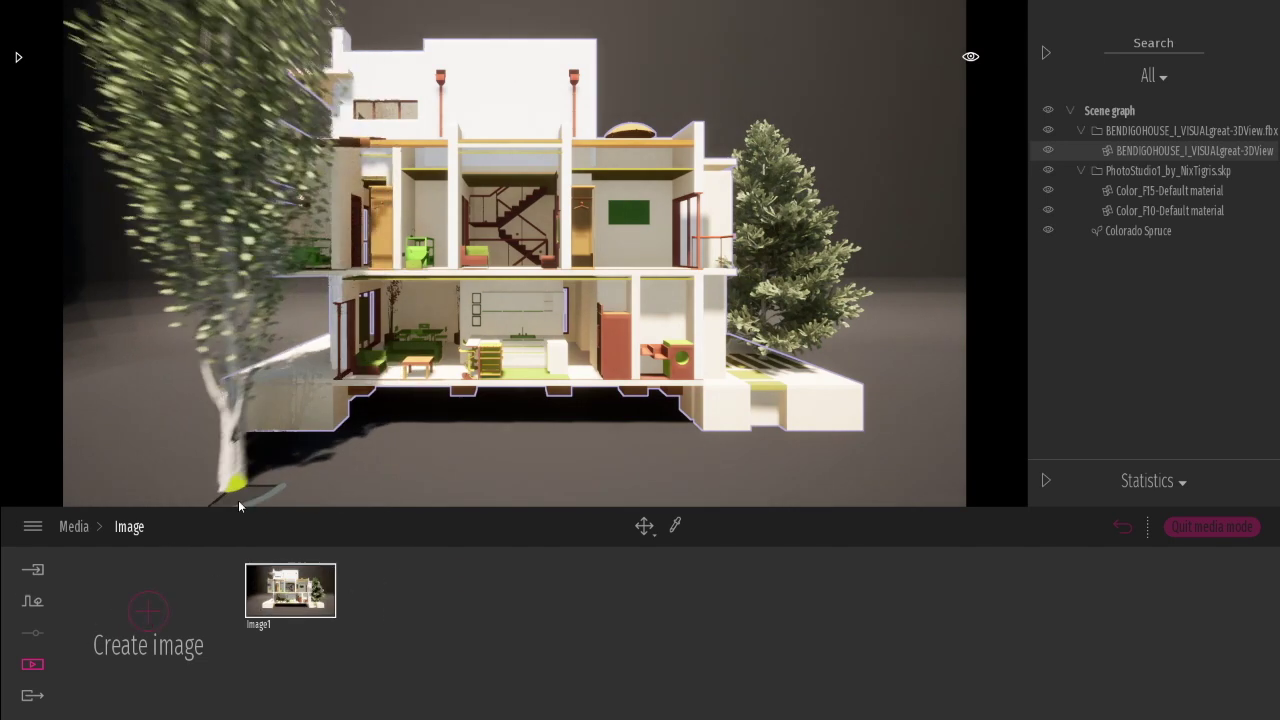
{"action": "left_click", "coordinate": [1208, 528]}
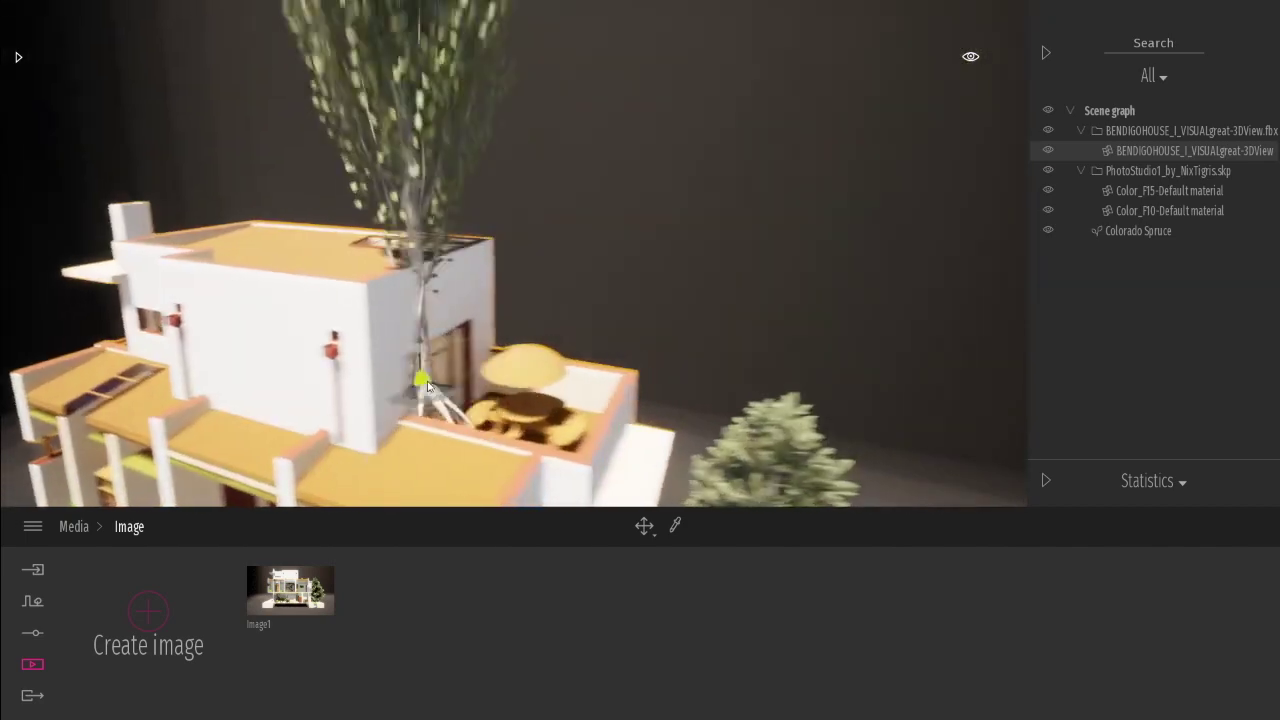
{"action": "mouse_move", "coordinate": [426, 385]}
{"action": "left_mouse_down"}
{"action": "mouse_move", "coordinate": [268, 343]}
{"action": "mouse_move", "coordinate": [258, 360]}
{"action": "left_mouse_up"}
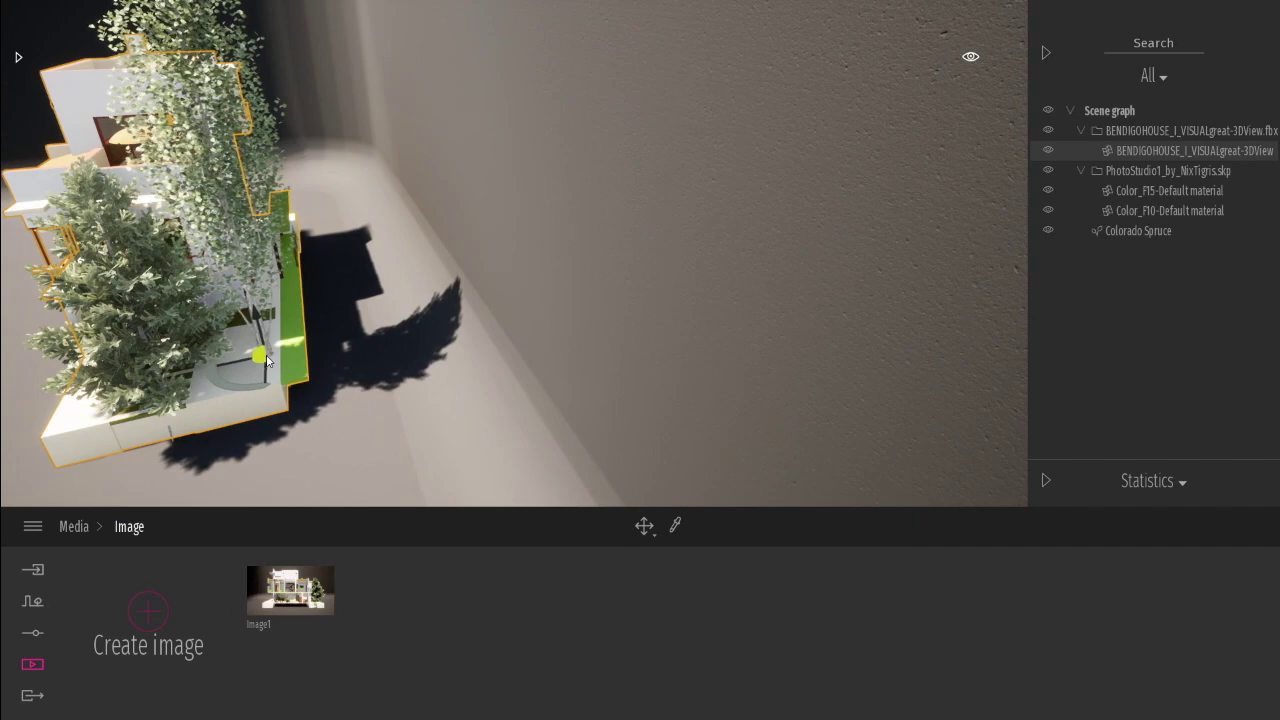
{"action": "left_click_drag", "start_coordinate": [268, 360], "coordinate": [478, 295]}
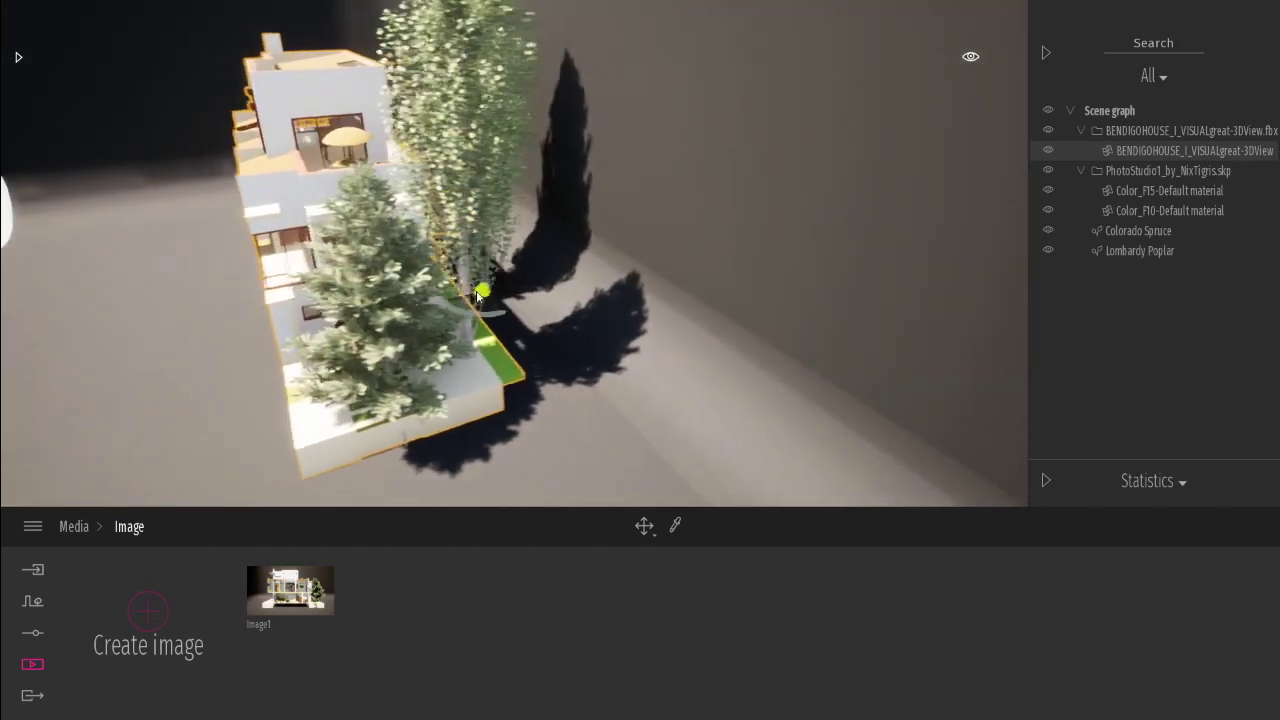
{"action": "scroll", "coordinate": [478, 295], "scroll_direction": "up", "scroll_amount": 5}
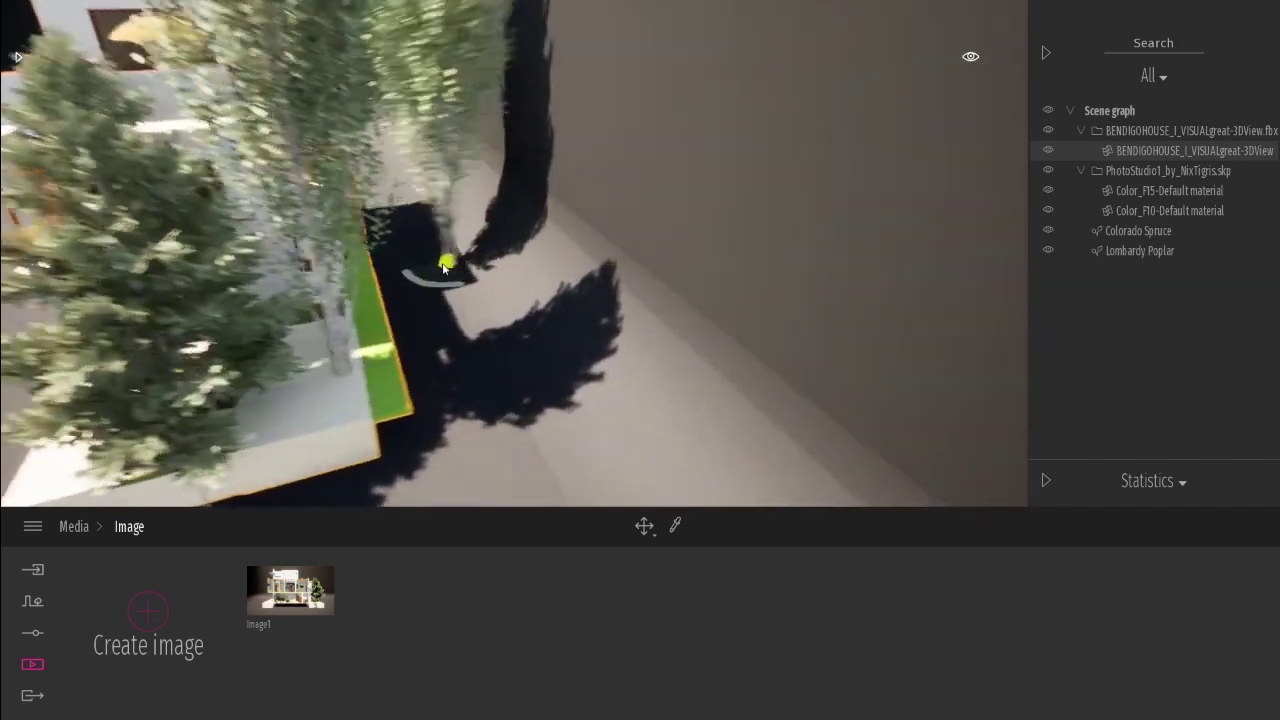
{"action": "scroll", "coordinate": [413, 243], "scroll_direction": "down", "scroll_amount": 5}
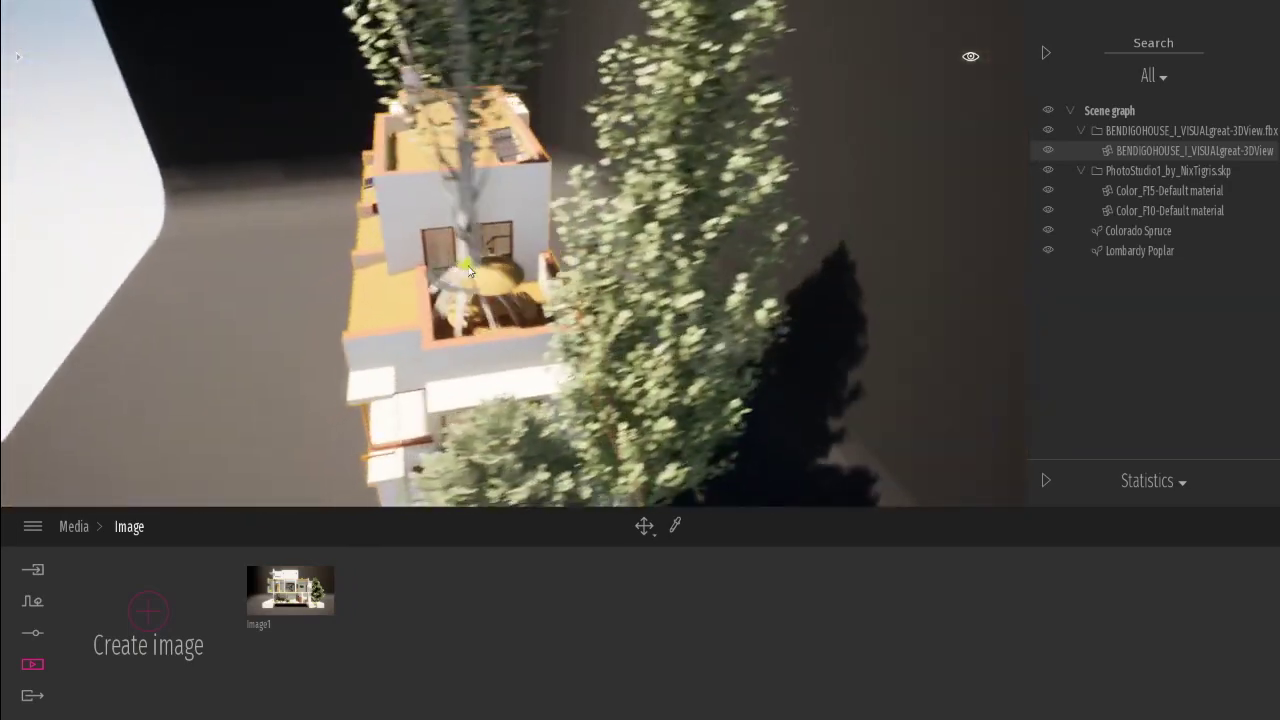
{"action": "left_click_drag", "start_coordinate": [468, 271], "coordinate": [524, 275]}
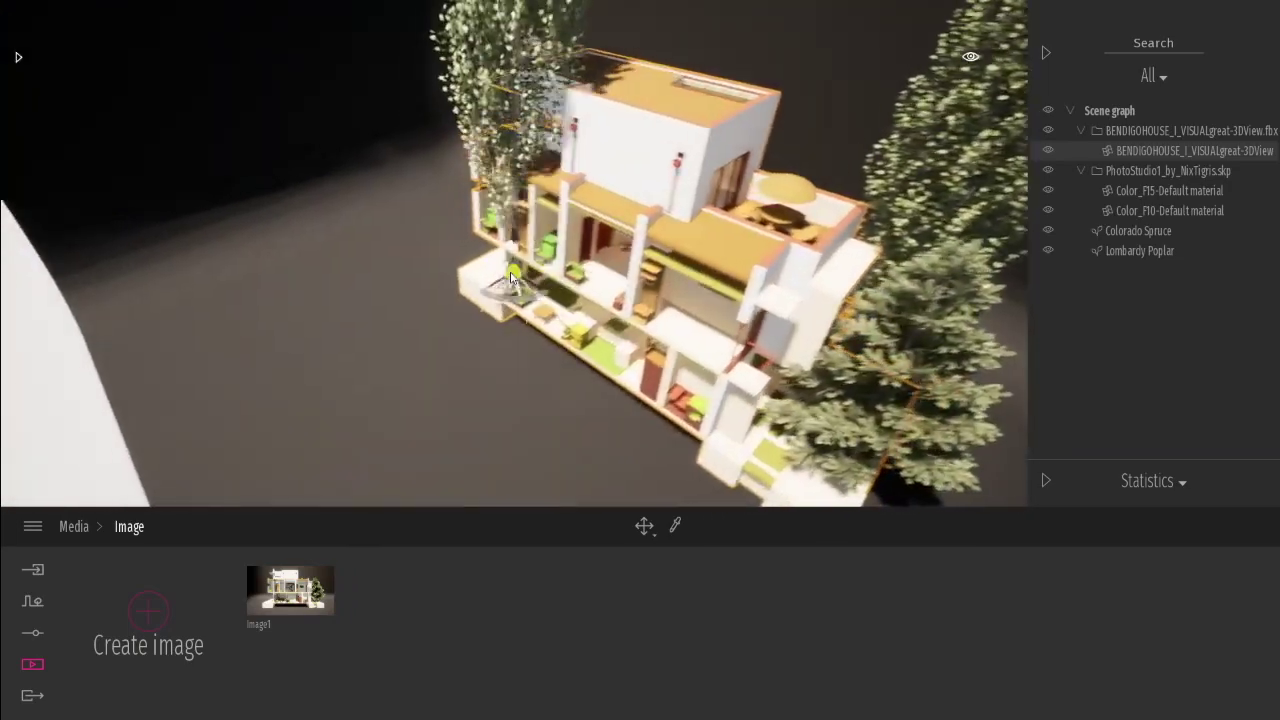
{"action": "scroll", "coordinate": [524, 275], "scroll_direction": "up", "scroll_amount": 5}
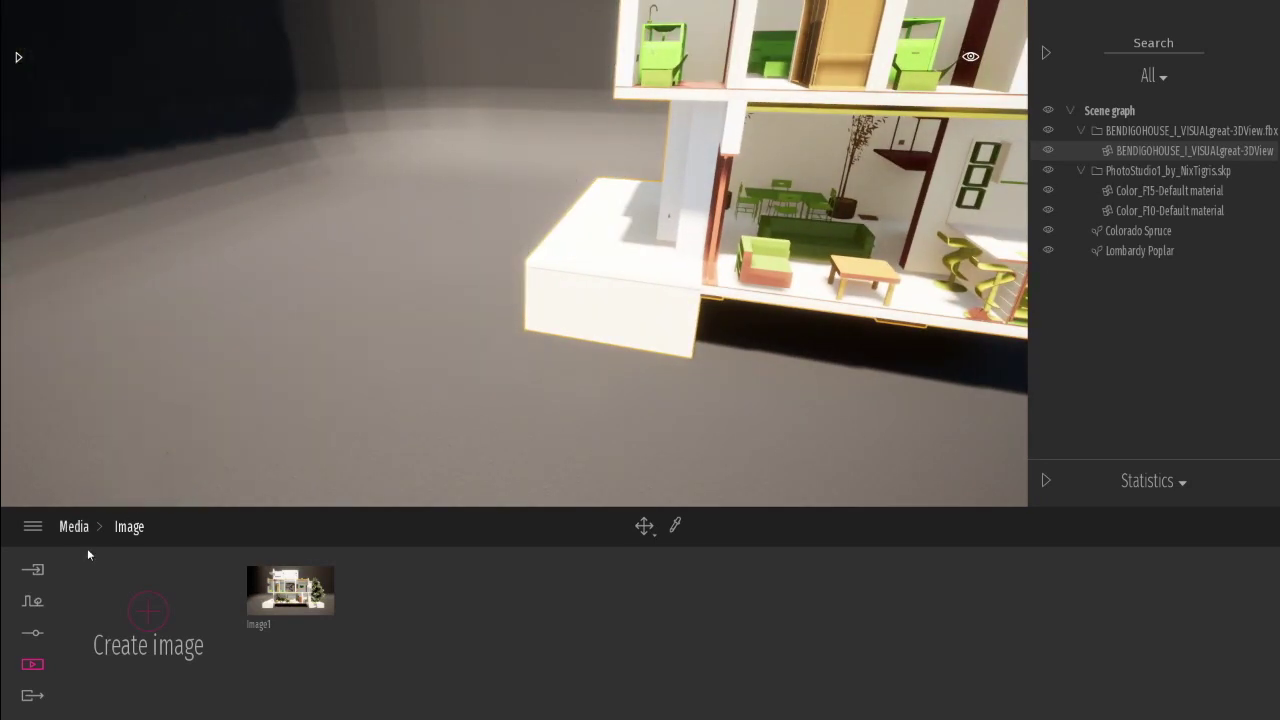
{"action": "left_click", "coordinate": [16, 60]}
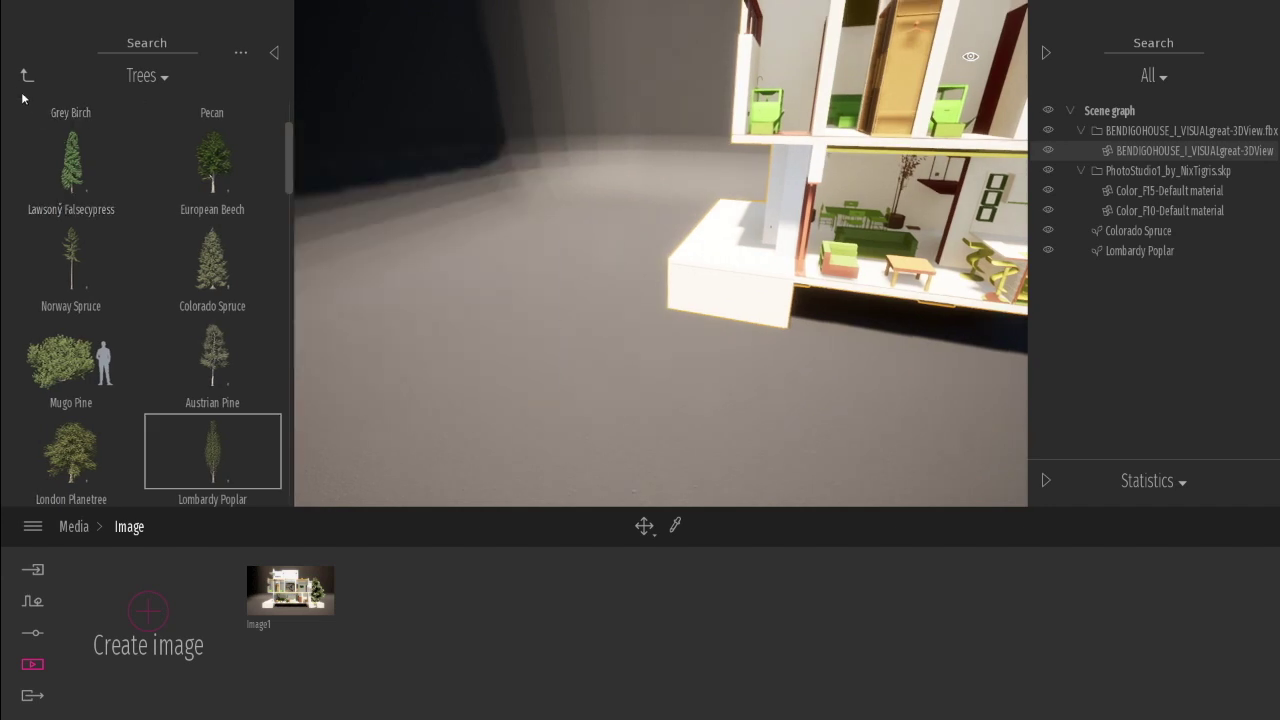
Step: Place Common fern 1, Common fern 2, Tropical palm 3 and Bush base 2 from Bushes on the front-left platform
{"action": "left_click", "coordinate": [27, 77]}
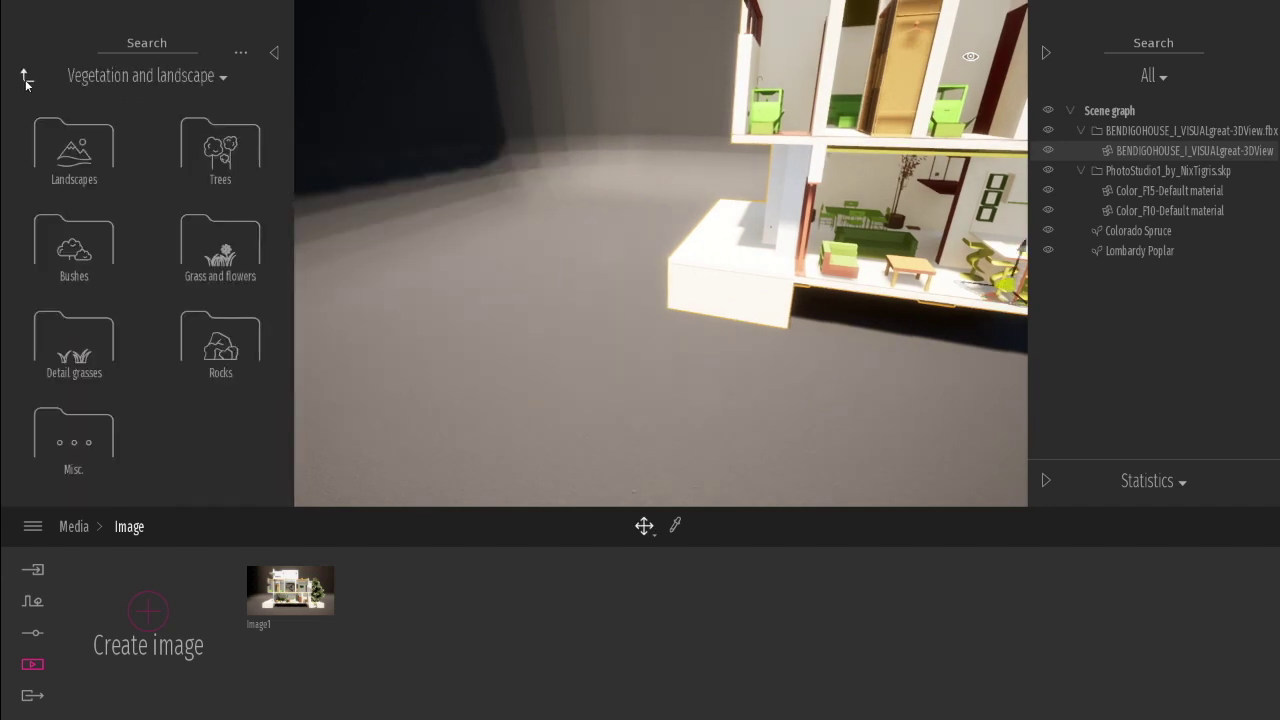
{"action": "left_click", "coordinate": [88, 262]}
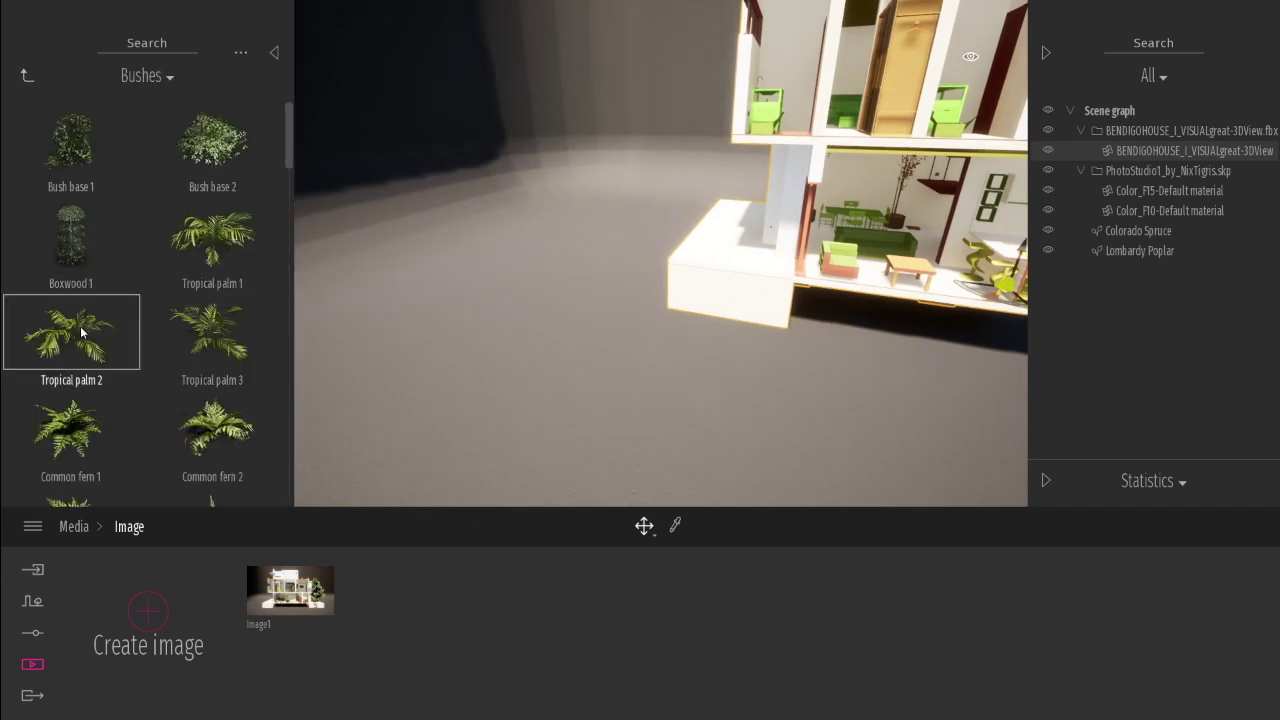
{"action": "mouse_move", "coordinate": [70, 430]}
{"action": "left_mouse_down"}
{"action": "mouse_move", "coordinate": [745, 348]}
{"action": "mouse_move", "coordinate": [750, 260]}
{"action": "left_mouse_up"}
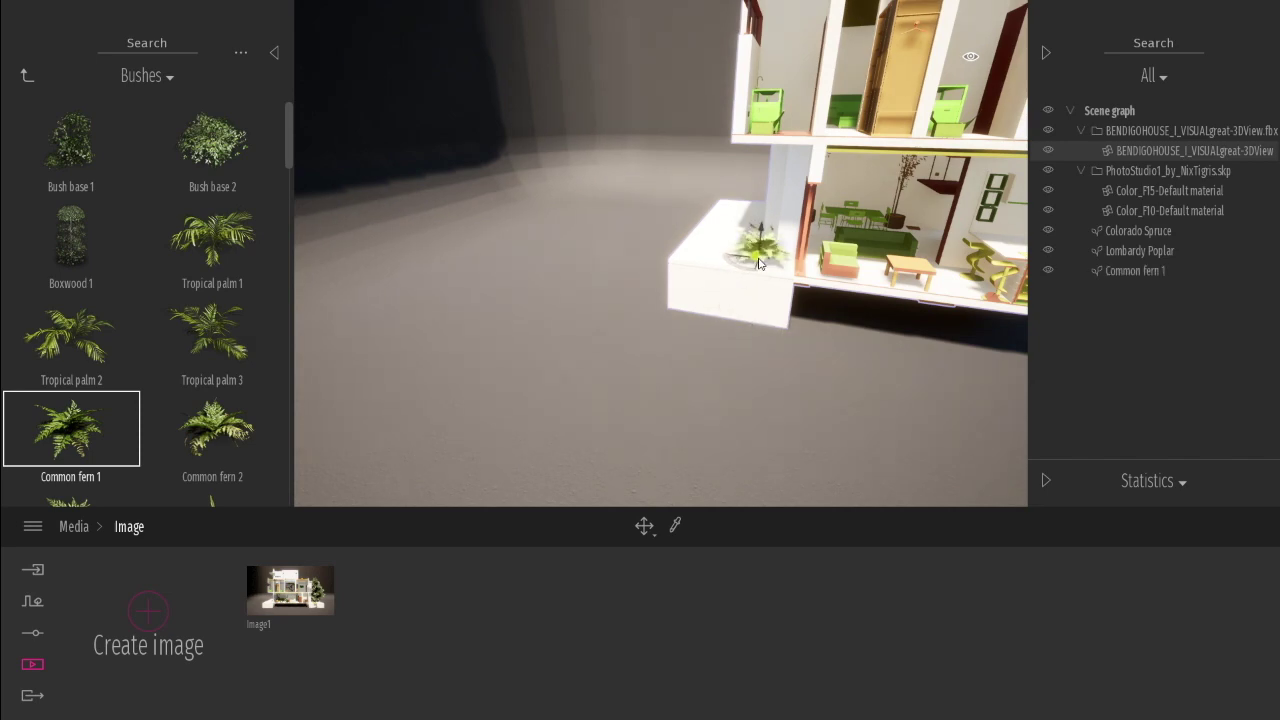
{"action": "mouse_move", "coordinate": [750, 260]}
{"action": "right_mouse_down"}
{"action": "mouse_move", "coordinate": [740, 348]}
{"action": "mouse_move", "coordinate": [446, 390]}
{"action": "right_mouse_up"}
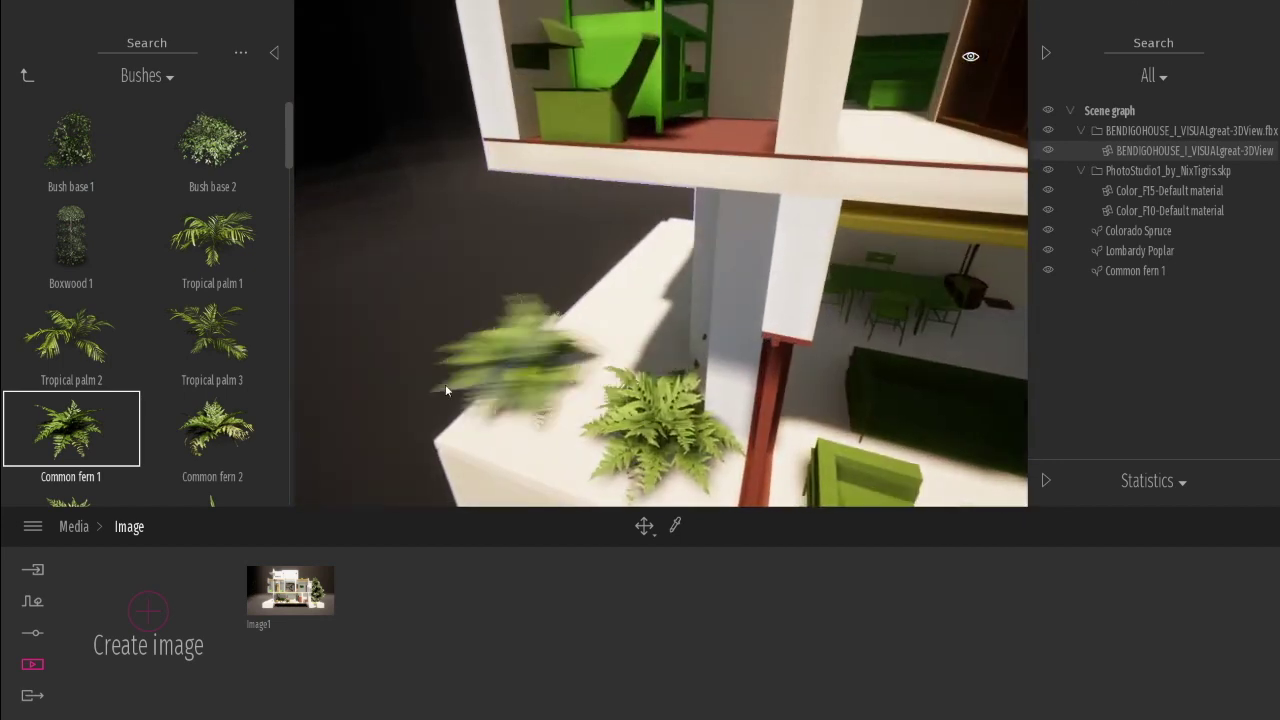
{"action": "left_click_drag", "start_coordinate": [212, 430], "coordinate": [550, 393]}
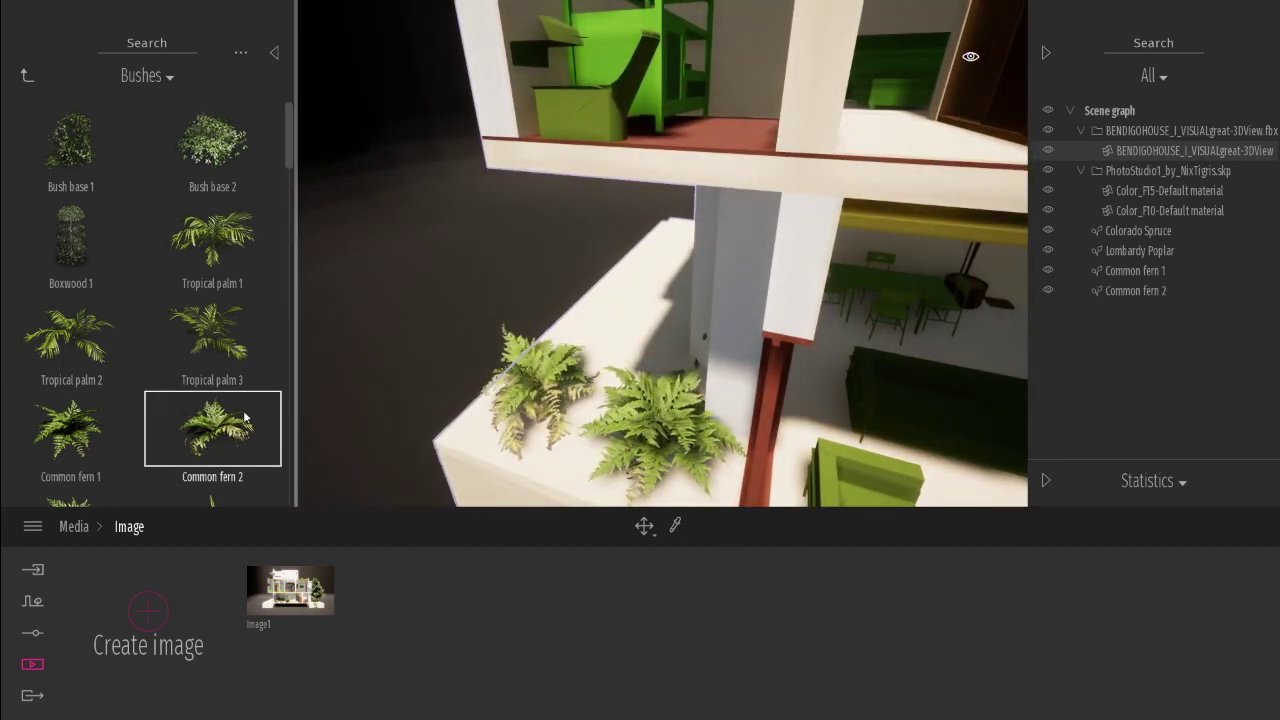
{"action": "mouse_move", "coordinate": [212, 330]}
{"action": "left_mouse_down"}
{"action": "mouse_move", "coordinate": [617, 424]}
{"action": "mouse_move", "coordinate": [590, 388]}
{"action": "left_mouse_up"}
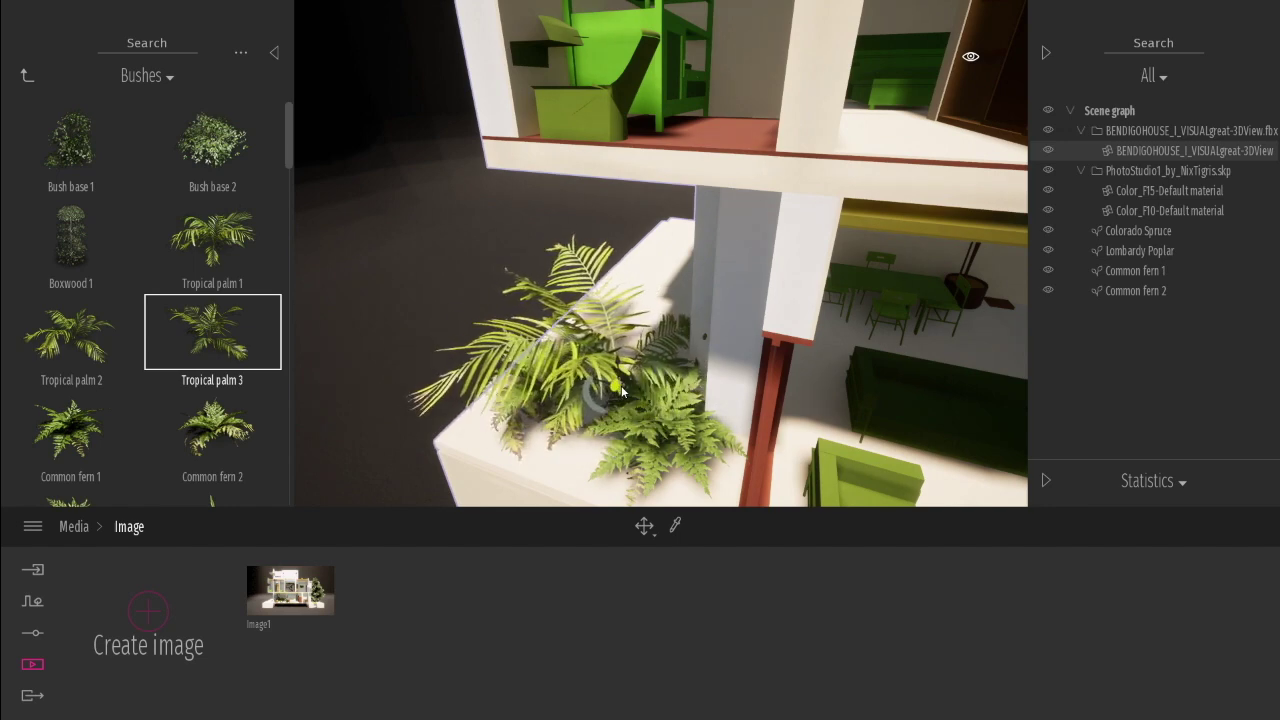
{"action": "left_click_drag", "start_coordinate": [590, 388], "coordinate": [618, 358]}
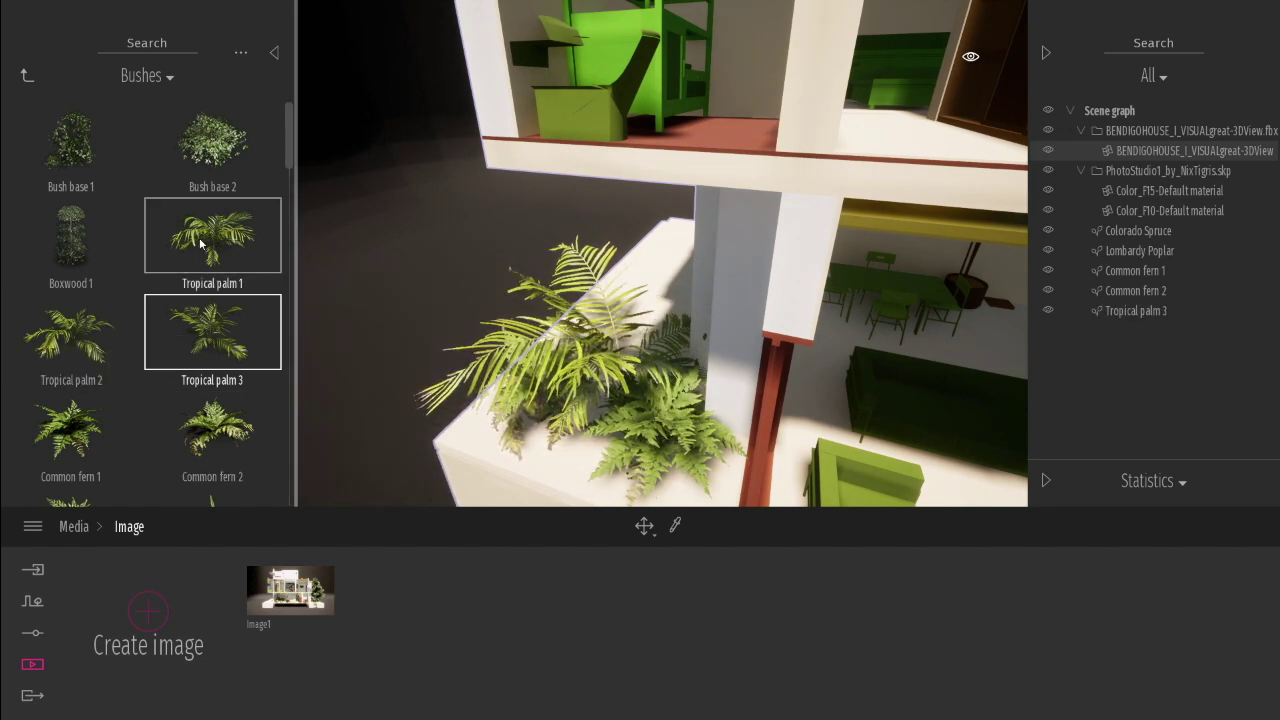
{"action": "mouse_move", "coordinate": [212, 140]}
{"action": "left_mouse_down"}
{"action": "mouse_move", "coordinate": [675, 398]}
{"action": "mouse_move", "coordinate": [620, 390]}
{"action": "left_mouse_up"}
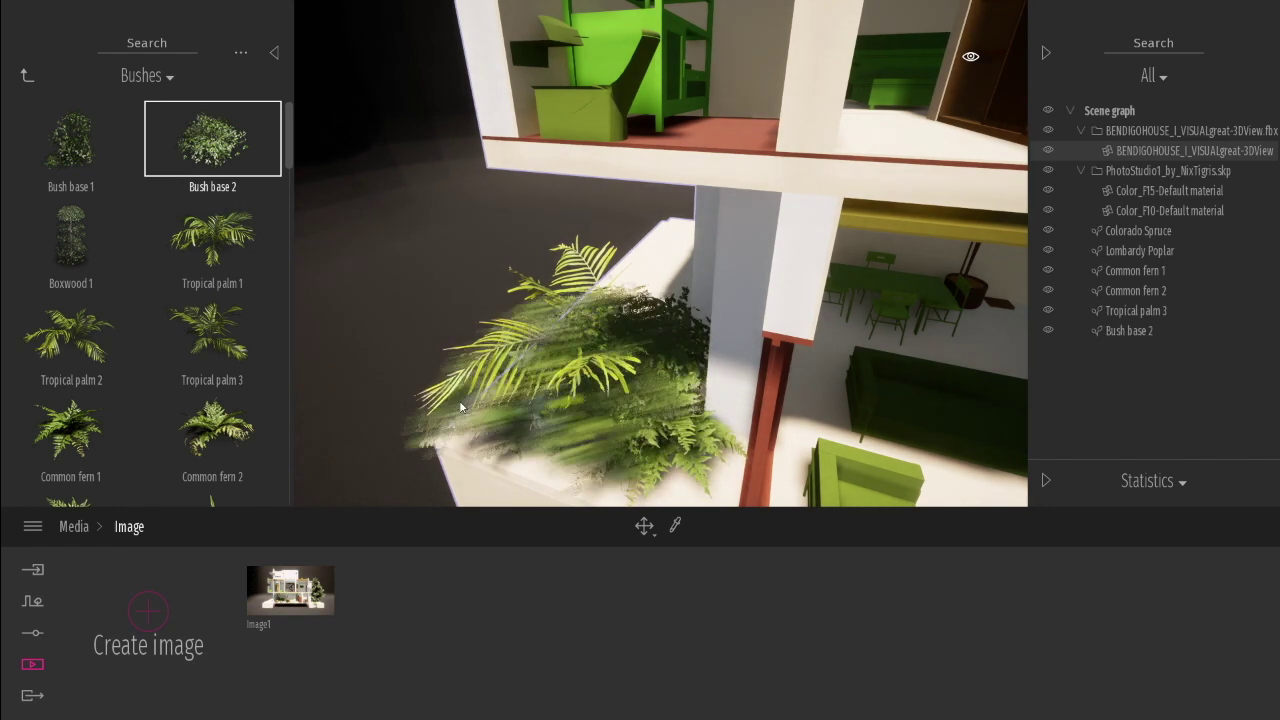
{"action": "scroll", "coordinate": [80, 314], "scroll_direction": "down", "scroll_amount": 1}
{"action": "scroll", "coordinate": [80, 314], "scroll_direction": "down", "scroll_amount": 1}
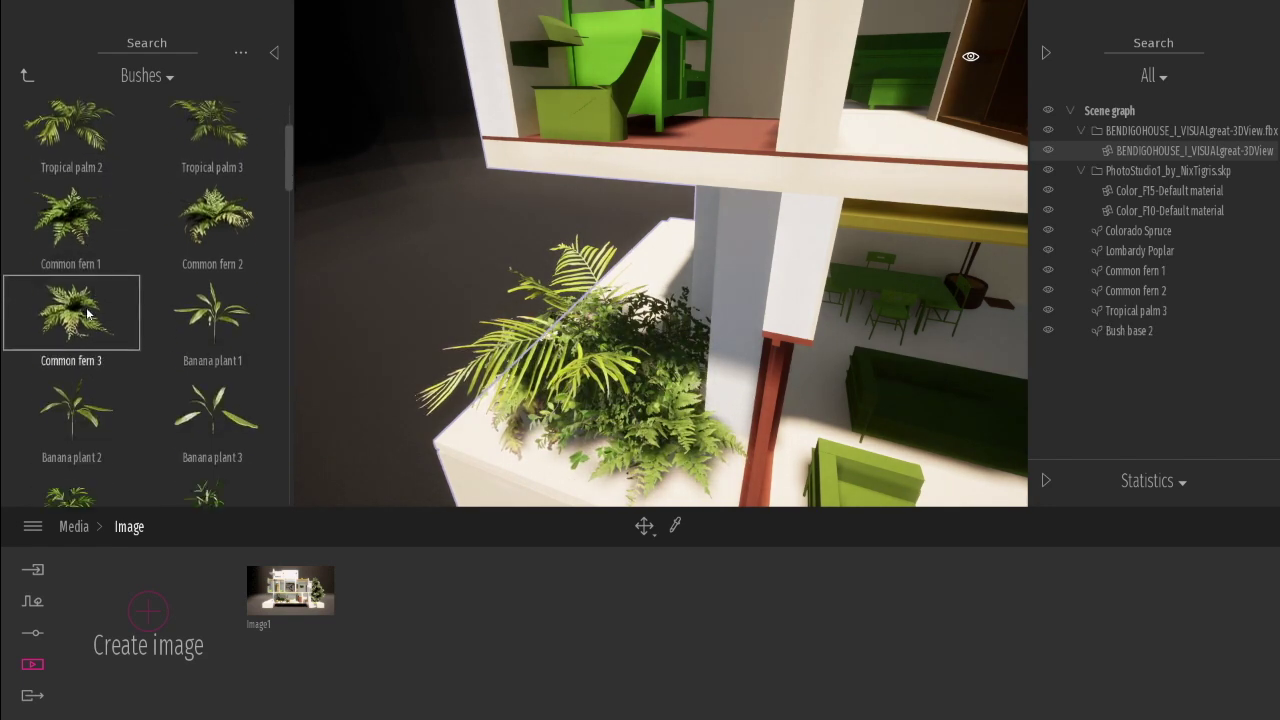
{"action": "left_click", "coordinate": [298, 603]}
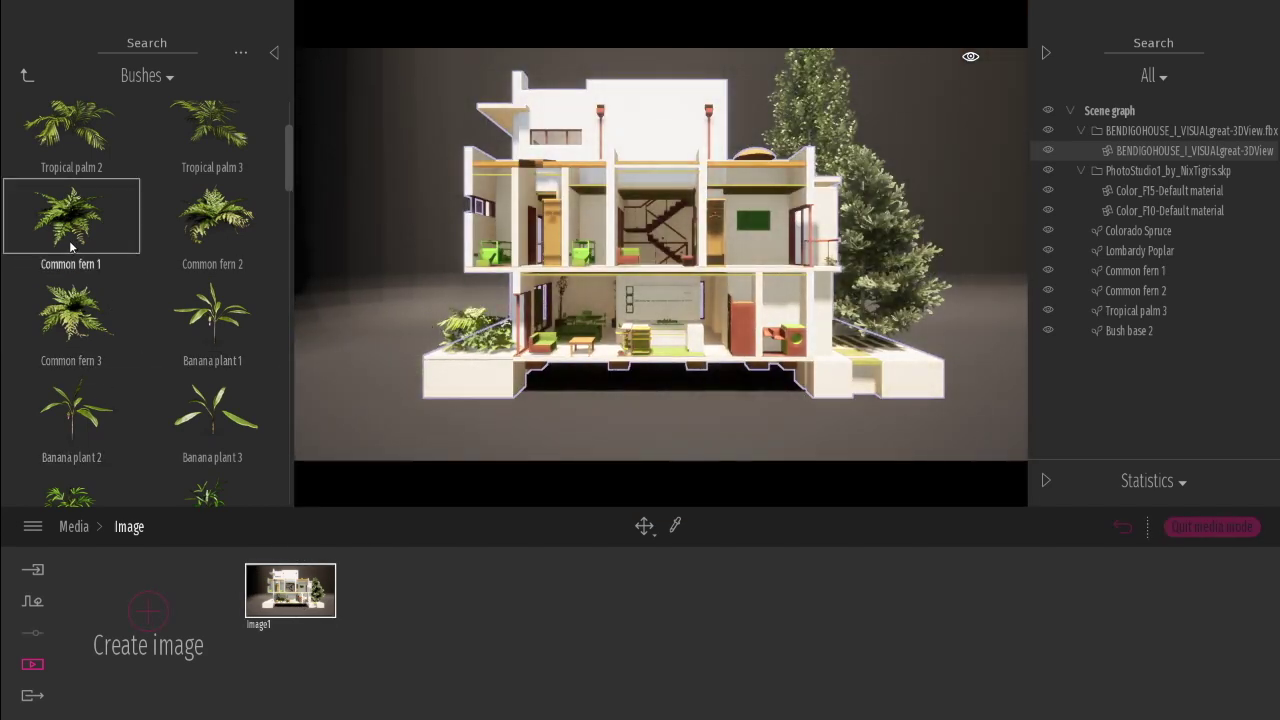
Step: Place a Blue lupin 1 beside the house, drag in a Blue lupin 2, and collapse the library panel
{"action": "scroll", "coordinate": [210, 345], "scroll_direction": "down", "scroll_amount": 1}
{"action": "scroll", "coordinate": [210, 340], "scroll_direction": "down", "scroll_amount": 1}
{"action": "scroll", "coordinate": [170, 370], "scroll_direction": "down", "scroll_amount": 1}
{"action": "scroll", "coordinate": [145, 390], "scroll_direction": "down", "scroll_amount": 1}
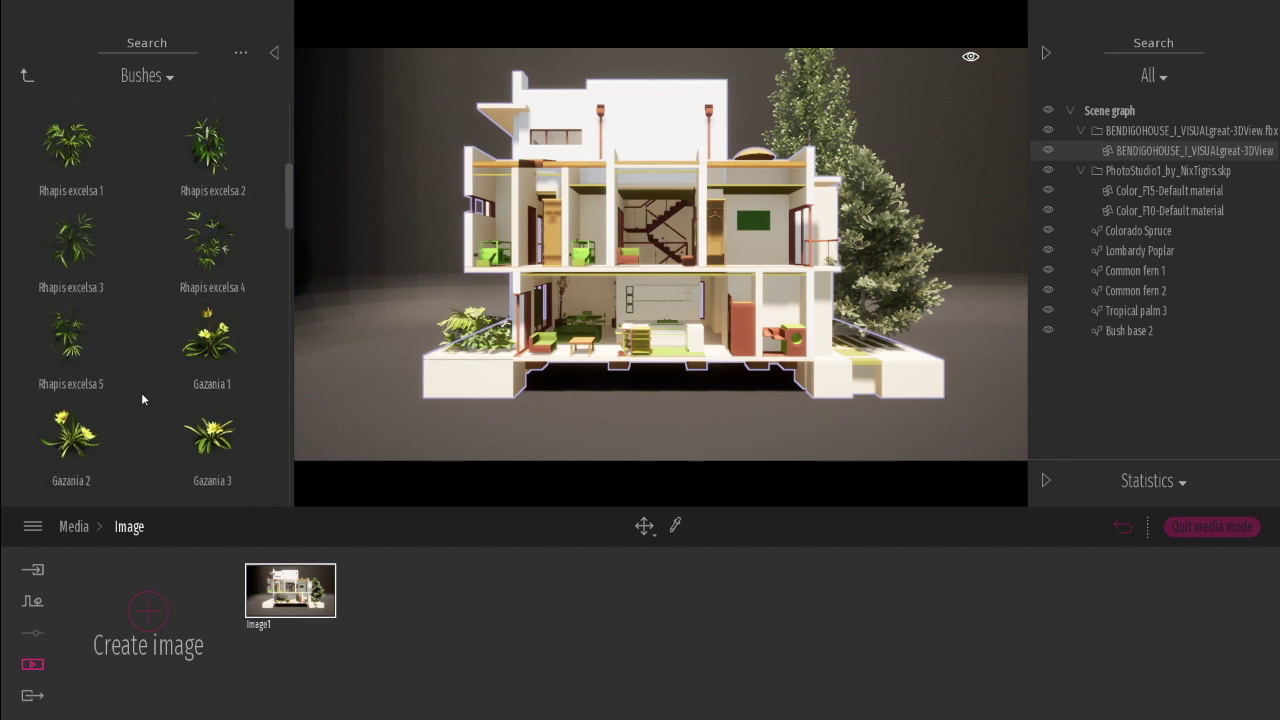
{"action": "scroll", "coordinate": [143, 397], "scroll_direction": "down", "scroll_amount": 1}
{"action": "scroll", "coordinate": [135, 397], "scroll_direction": "down", "scroll_amount": 1}
{"action": "scroll", "coordinate": [131, 405], "scroll_direction": "down", "scroll_amount": 2}
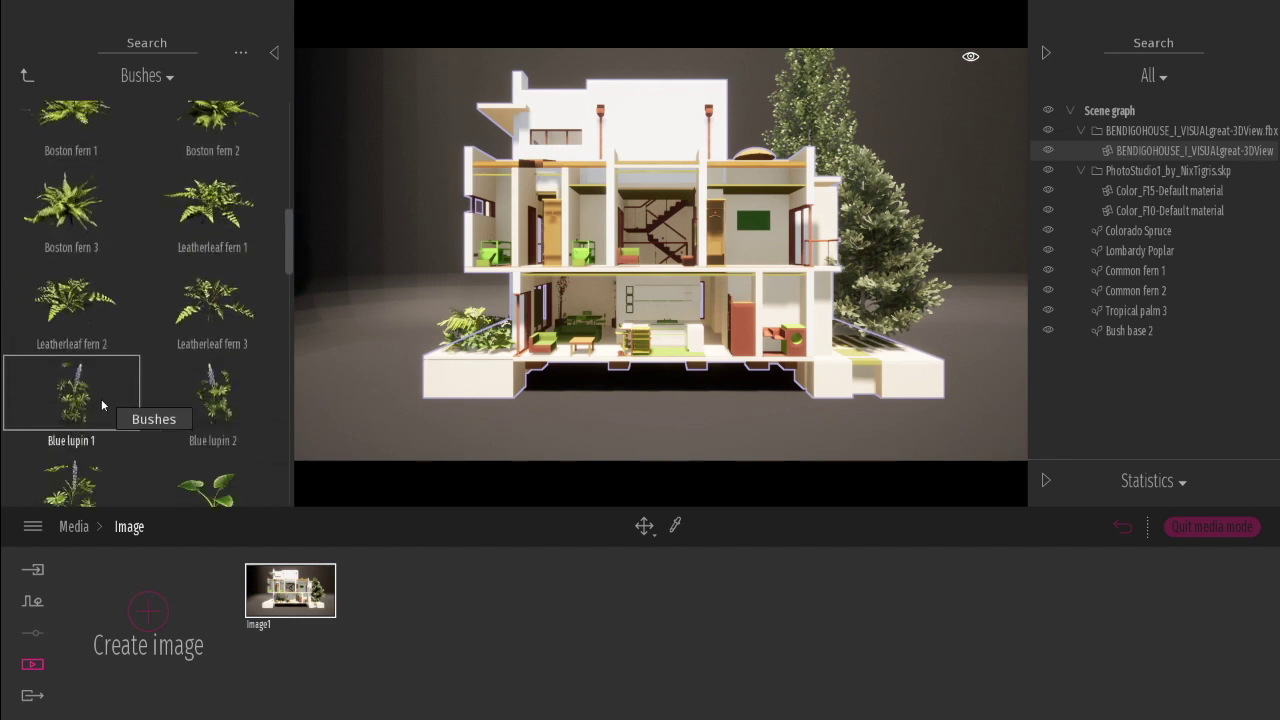
{"action": "mouse_move", "coordinate": [132, 409]}
{"action": "left_mouse_down"}
{"action": "mouse_move", "coordinate": [469, 357]}
{"action": "mouse_move", "coordinate": [451, 360]}
{"action": "mouse_move", "coordinate": [454, 384]}
{"action": "left_mouse_up"}
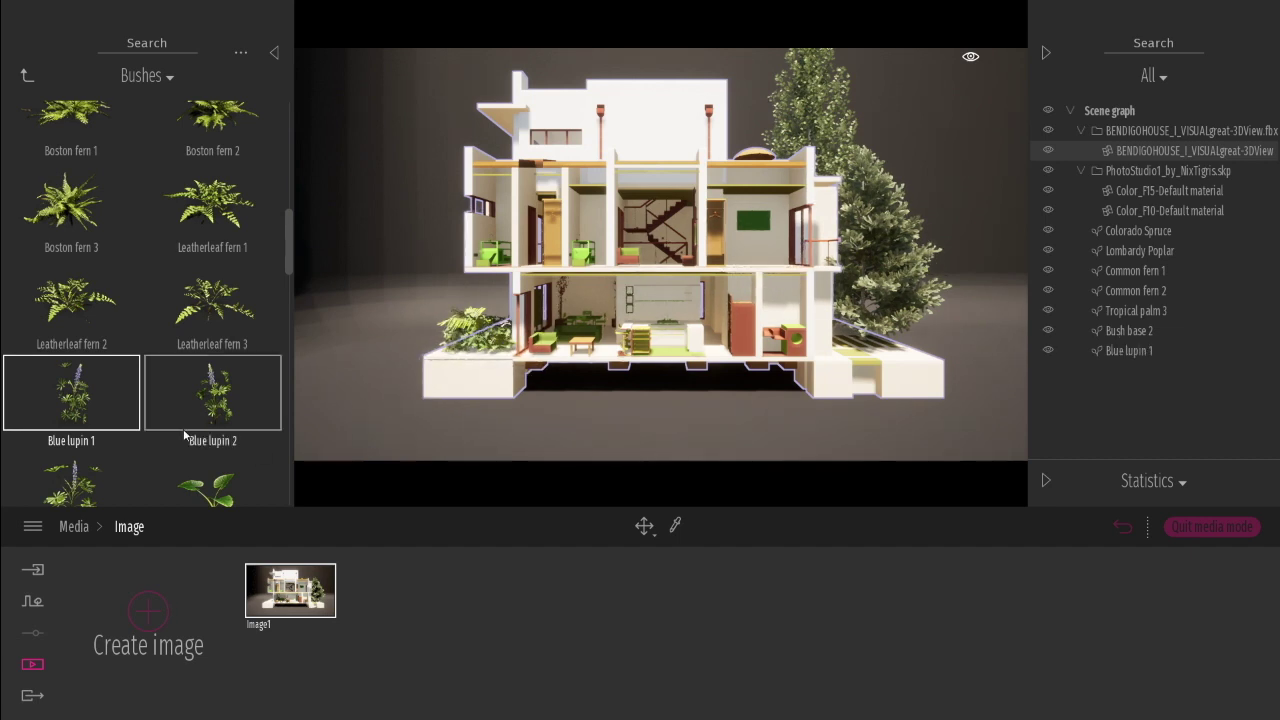
{"action": "left_click_drag", "start_coordinate": [210, 400], "coordinate": [1076, 488]}
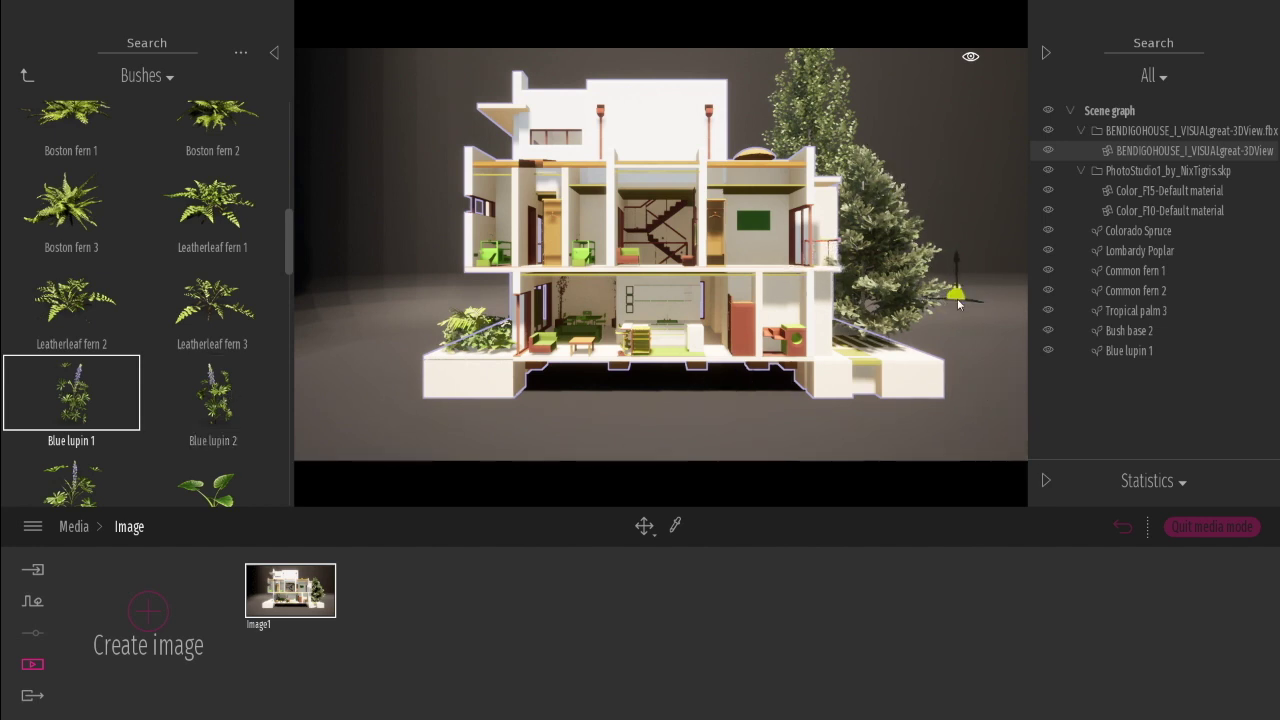
{"action": "left_click", "coordinate": [277, 55]}
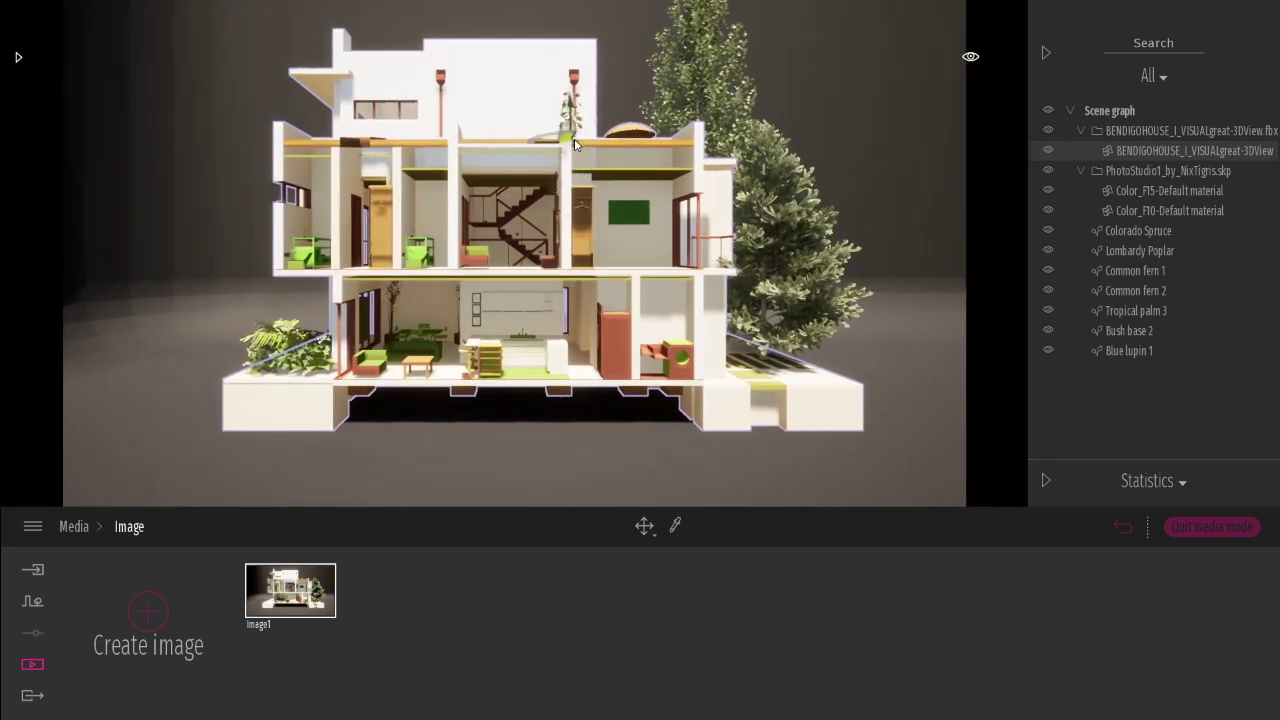
Step: Lower the Lombardy Poplar's age from 50% to 32%, shrinking it to 13.4m, then show the Image list
{"action": "left_click", "coordinate": [714, 91]}
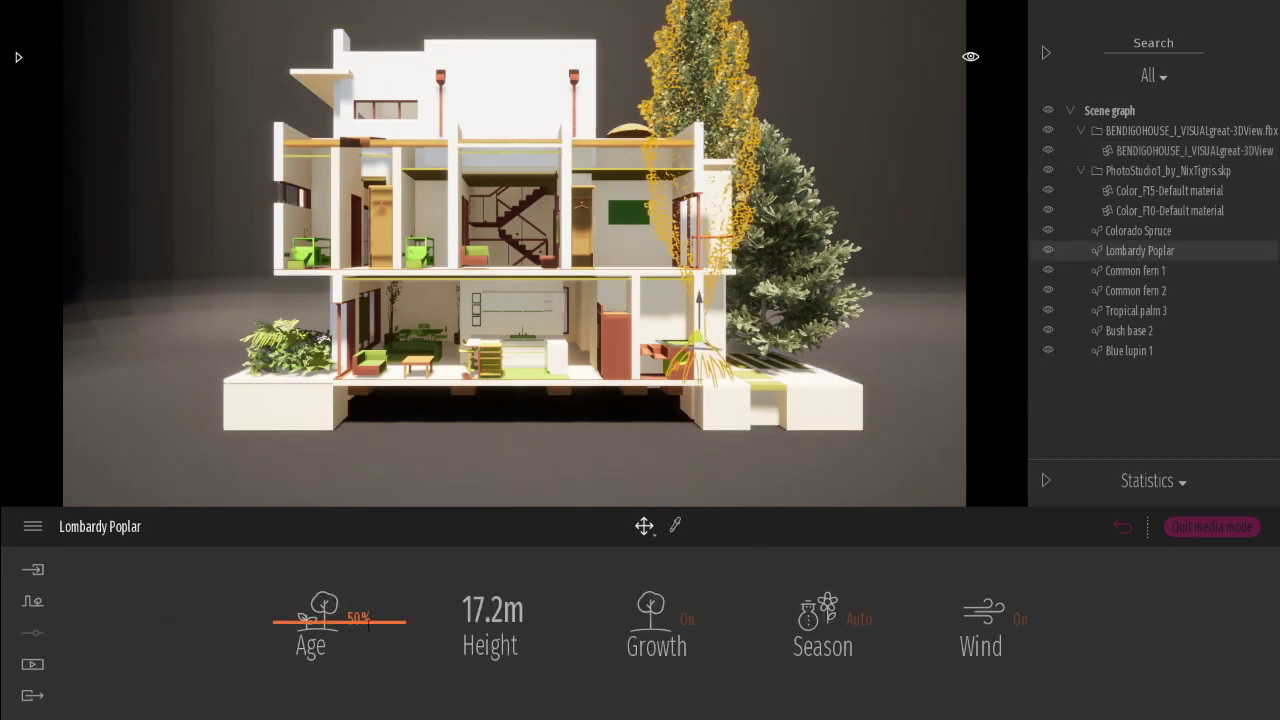
{"action": "left_click_drag", "start_coordinate": [341, 626], "coordinate": [336, 645]}
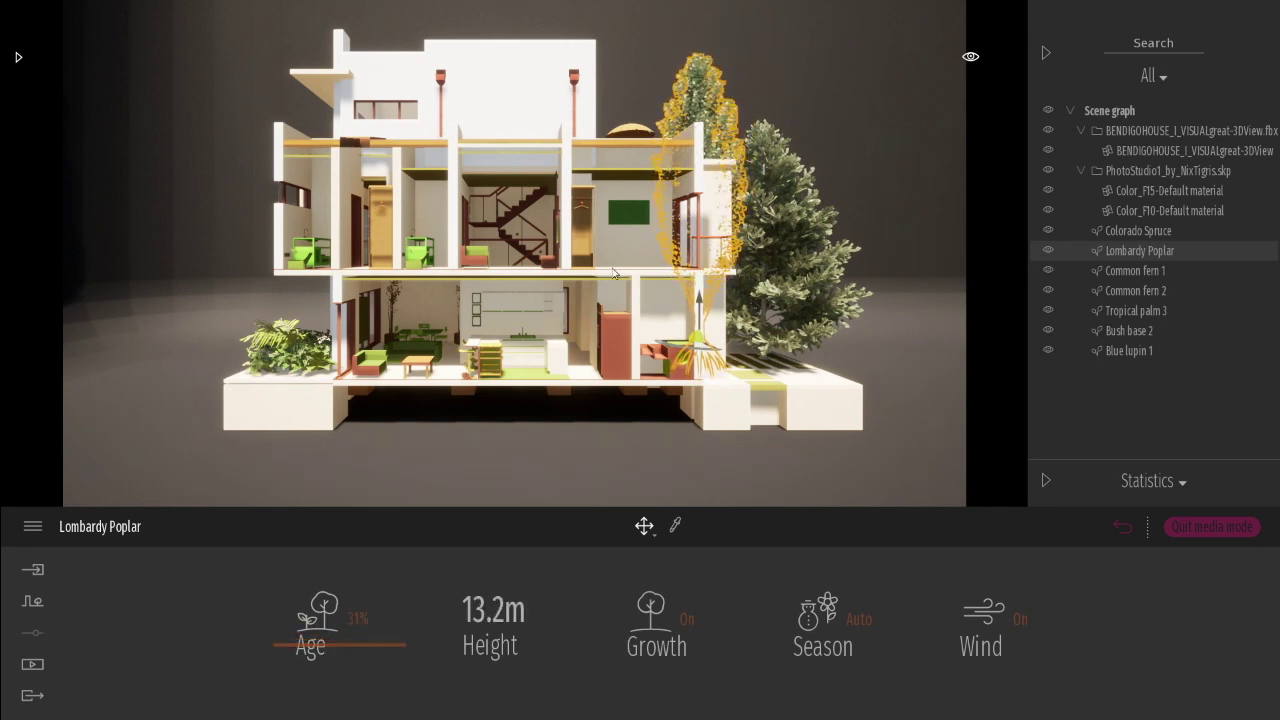
{"action": "left_click_drag", "start_coordinate": [317, 646], "coordinate": [625, 325]}
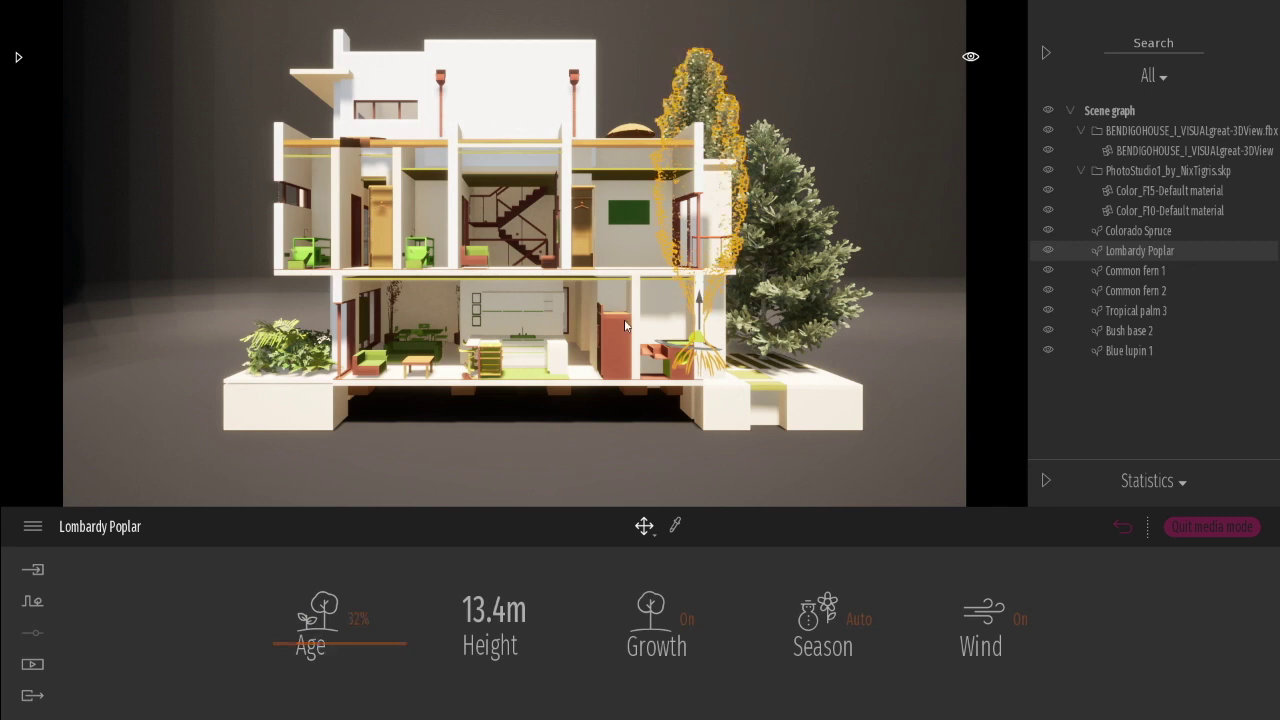
{"action": "left_click", "coordinate": [36, 668]}
{"action": "left_click", "coordinate": [340, 614]}
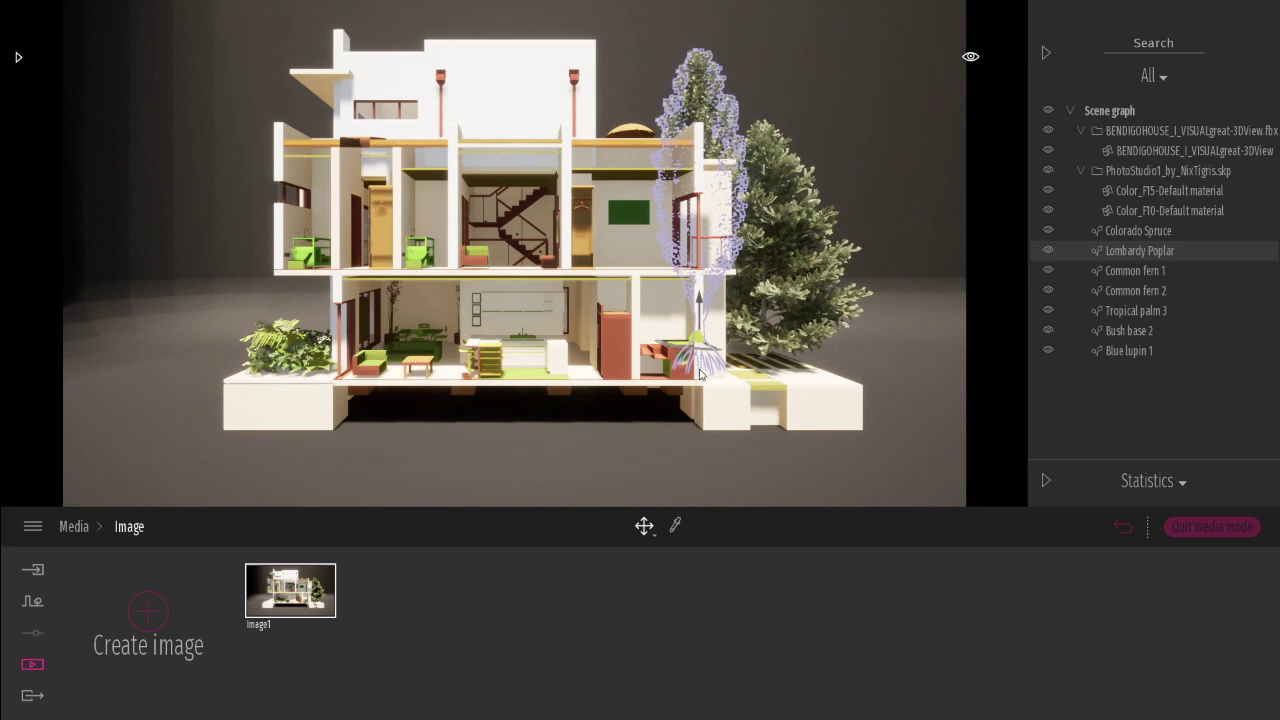
Step: Select the studio floor backdrop, then the house model, then the floor again
{"action": "left_click", "coordinate": [910, 423]}
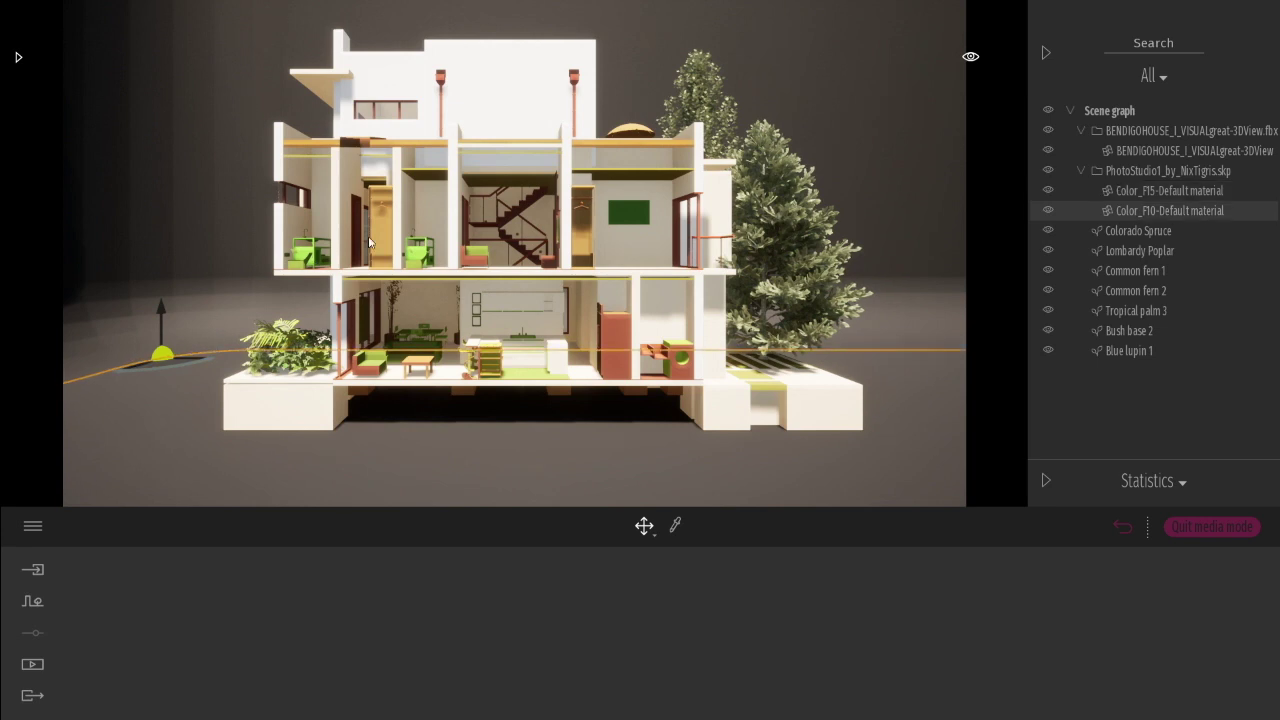
{"action": "left_click", "coordinate": [297, 265]}
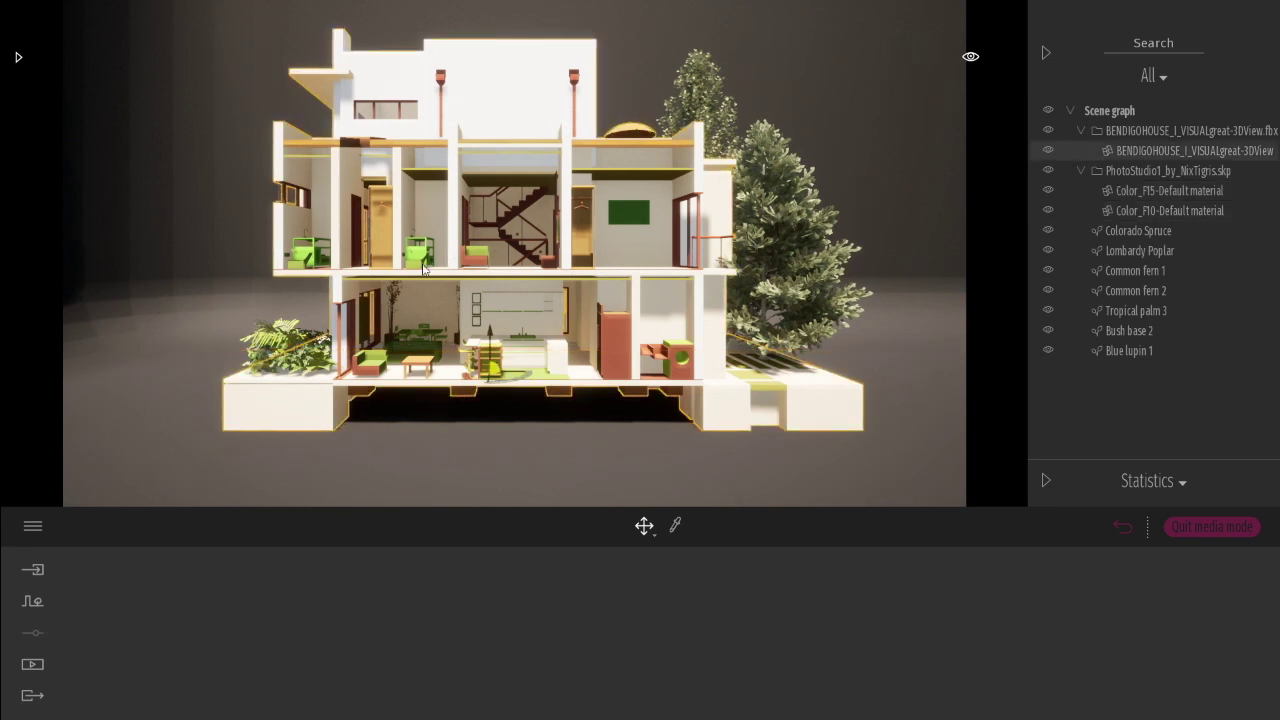
{"action": "left_click", "coordinate": [914, 324]}
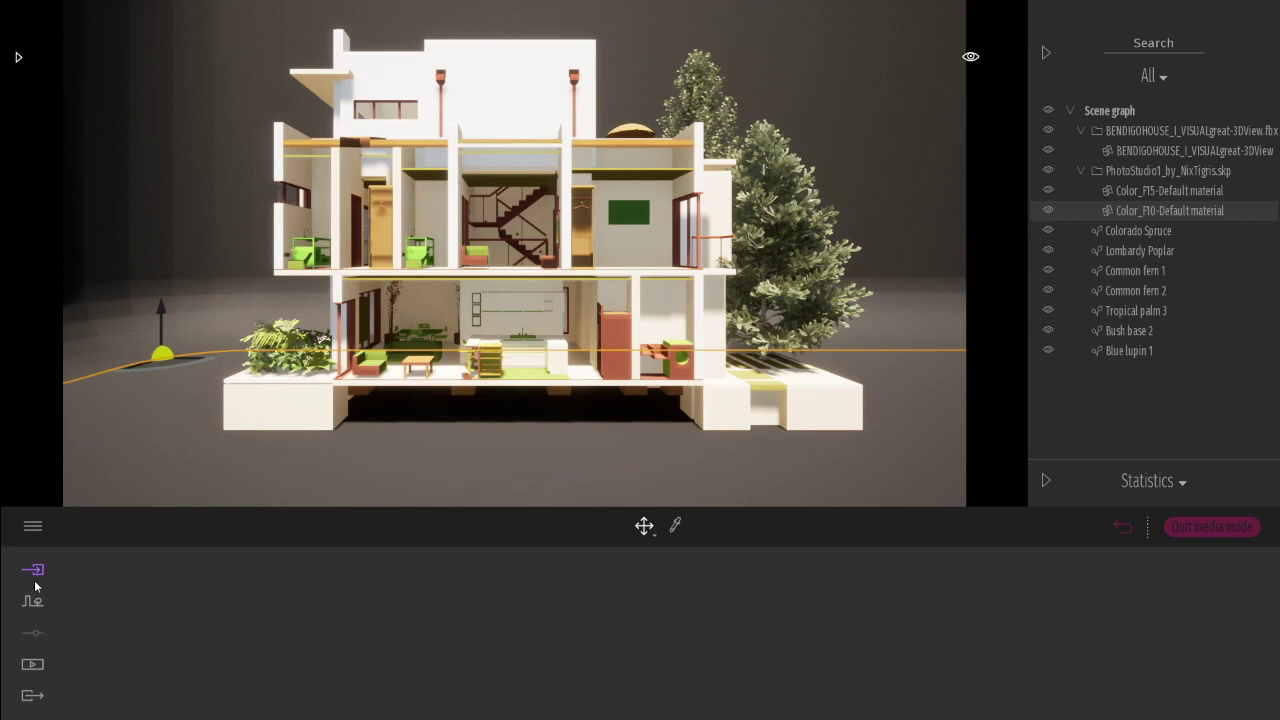
Step: Reopen the asset library, go up to its root level and enter Objects
{"action": "left_click", "coordinate": [17, 60]}
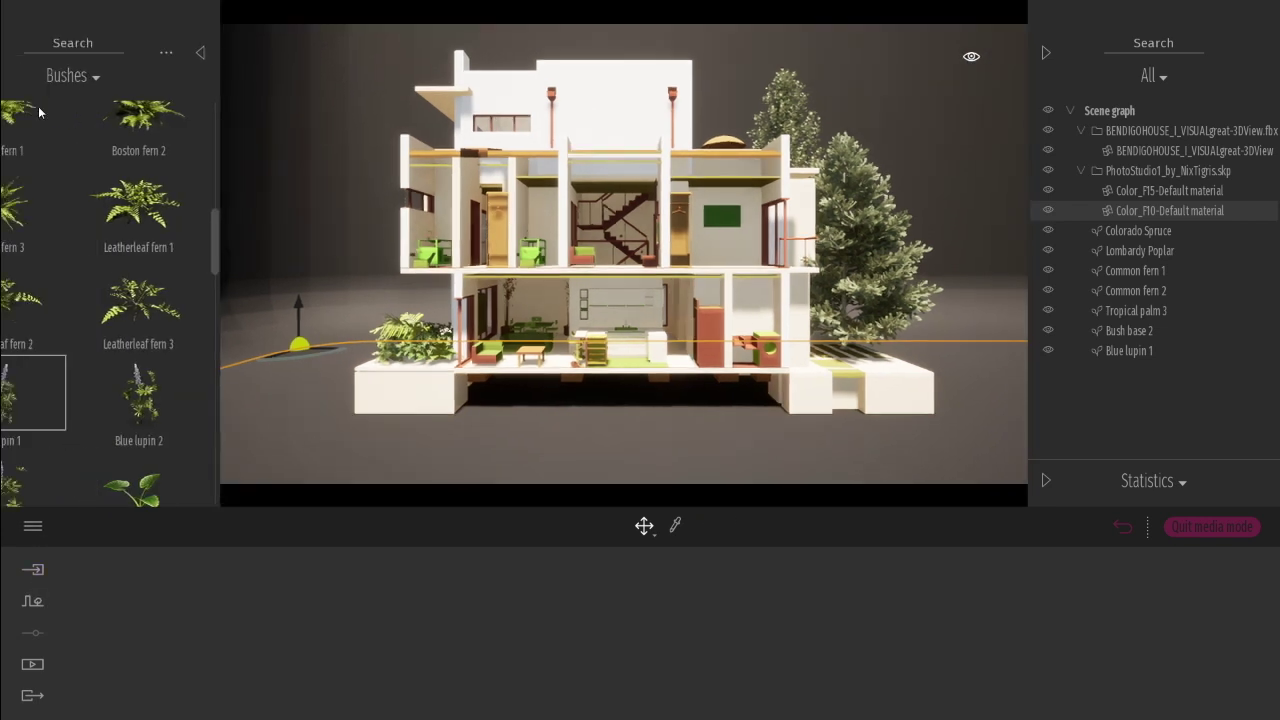
{"action": "left_click", "coordinate": [29, 82]}
{"action": "left_click", "coordinate": [27, 83]}
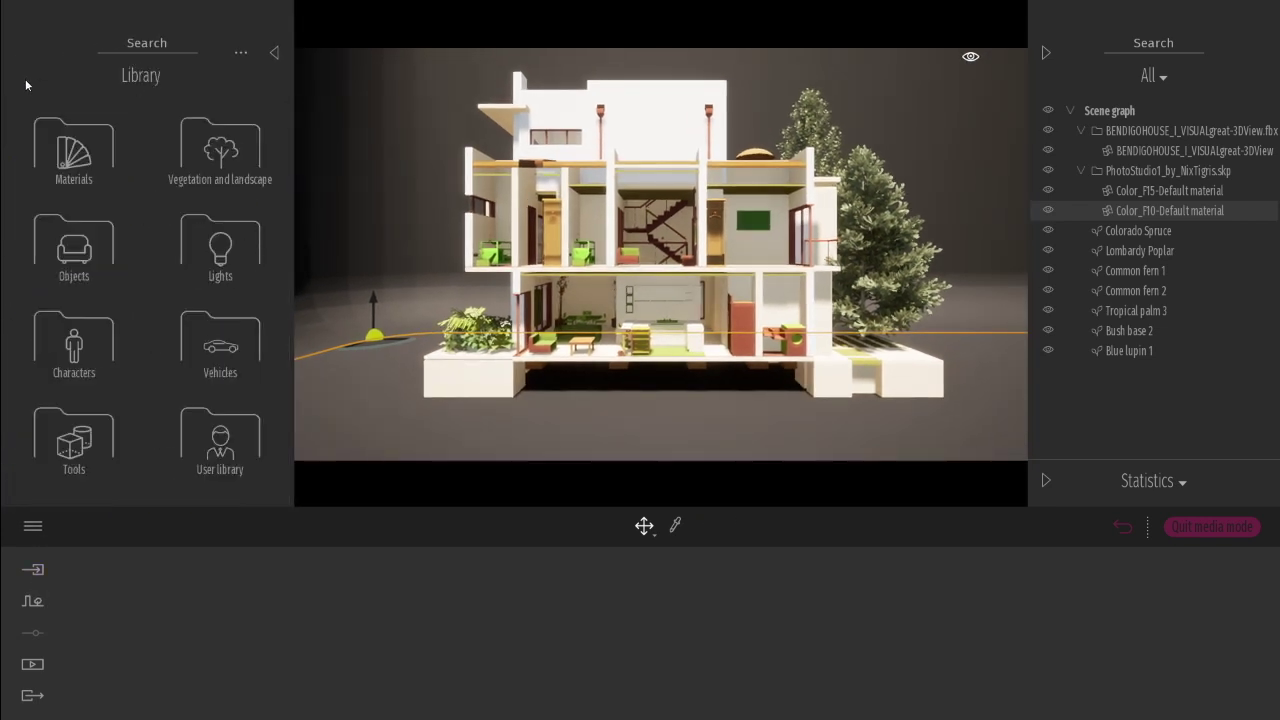
{"action": "left_click", "coordinate": [88, 270]}
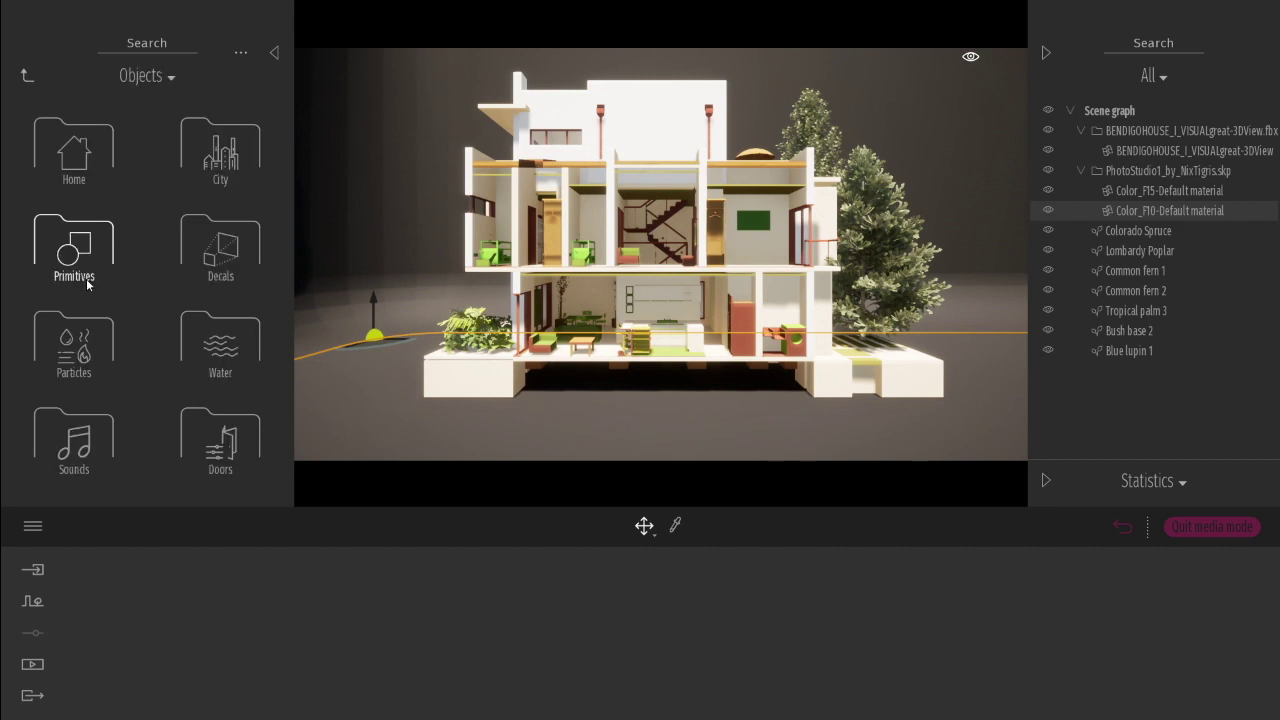
Step: Place the posed human Glenn from Characters > Posed humans on the house's upper floor
{"action": "left_click", "coordinate": [27, 75]}
{"action": "left_click", "coordinate": [74, 345]}
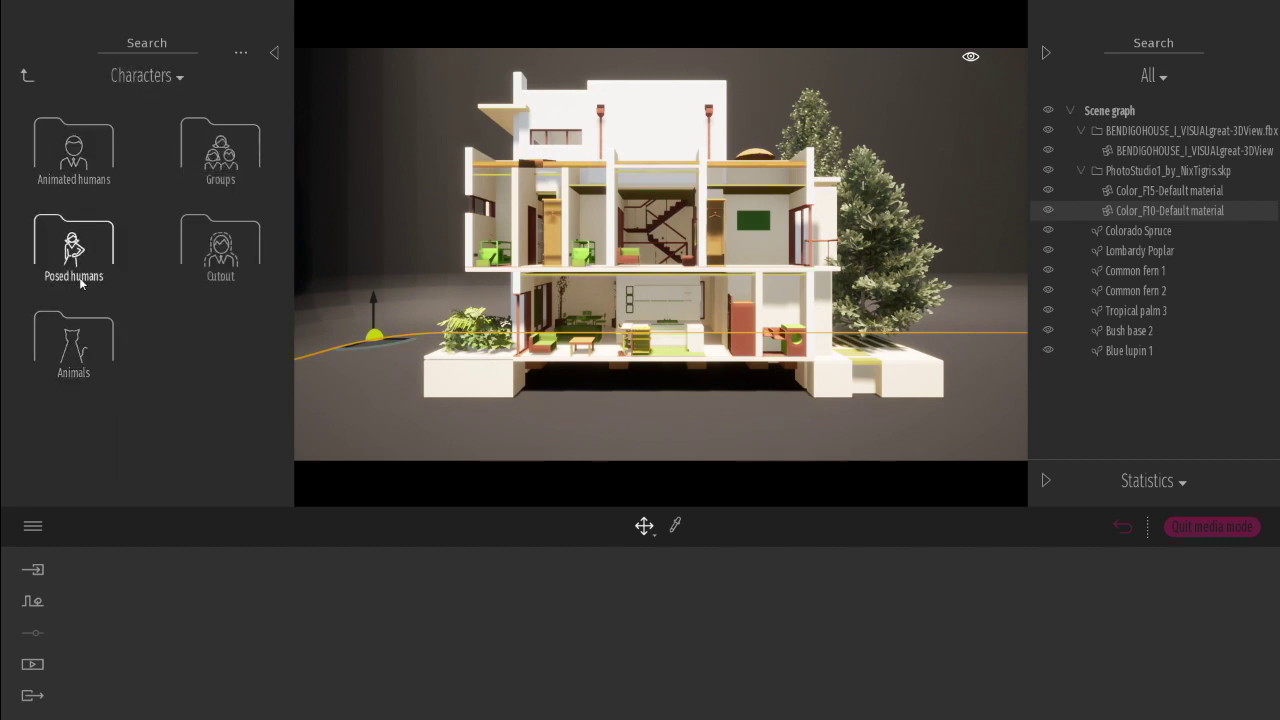
{"action": "left_click", "coordinate": [81, 282]}
{"action": "mouse_move", "coordinate": [212, 334]}
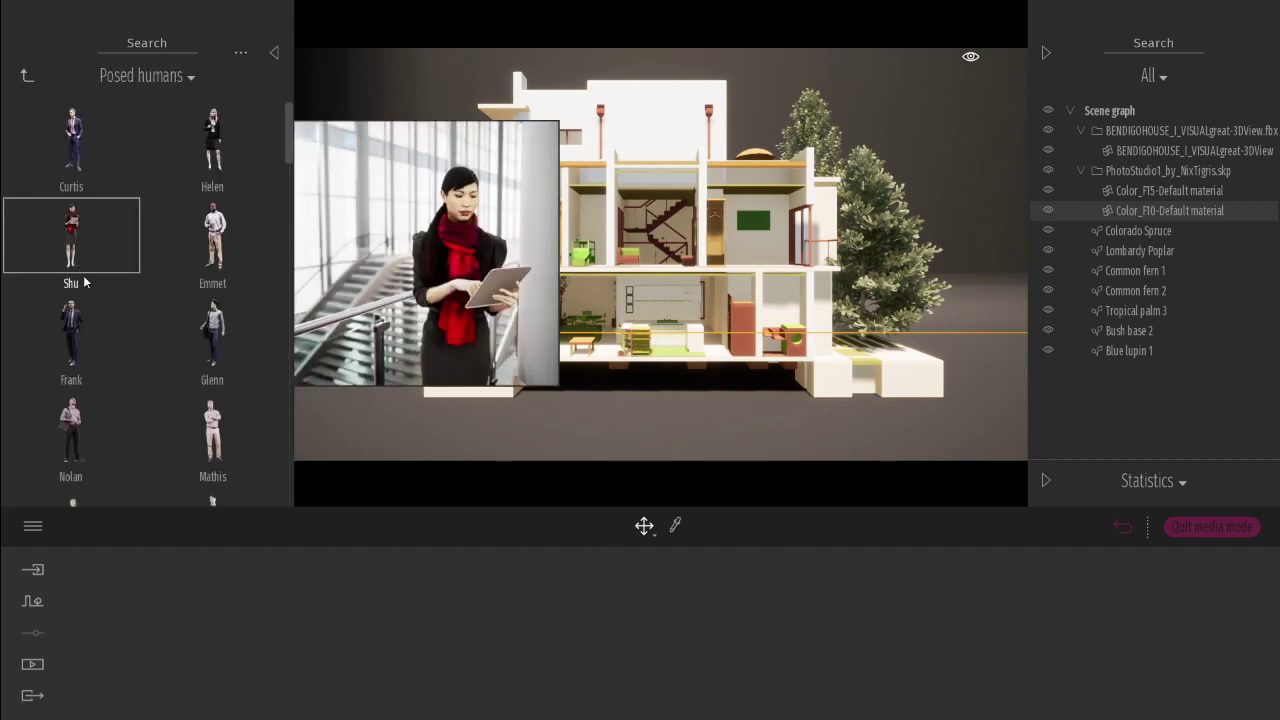
{"action": "left_click", "coordinate": [213, 337]}
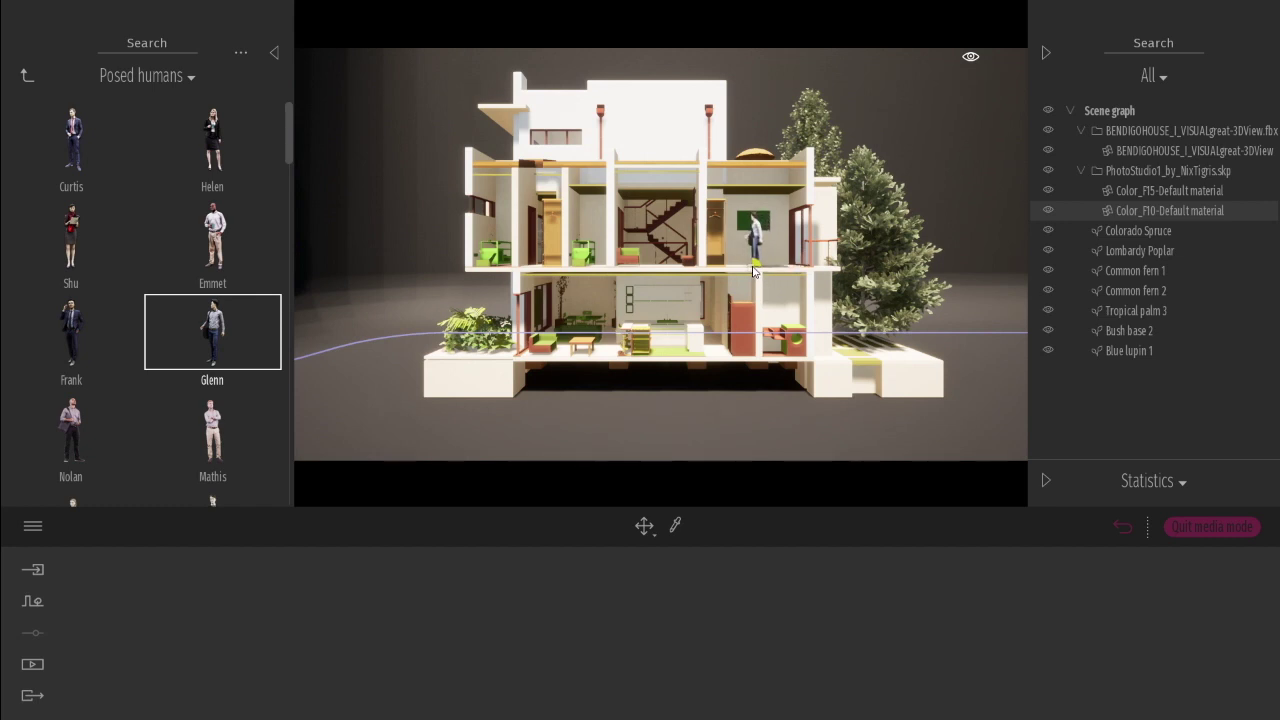
{"action": "left_click", "coordinate": [754, 271]}
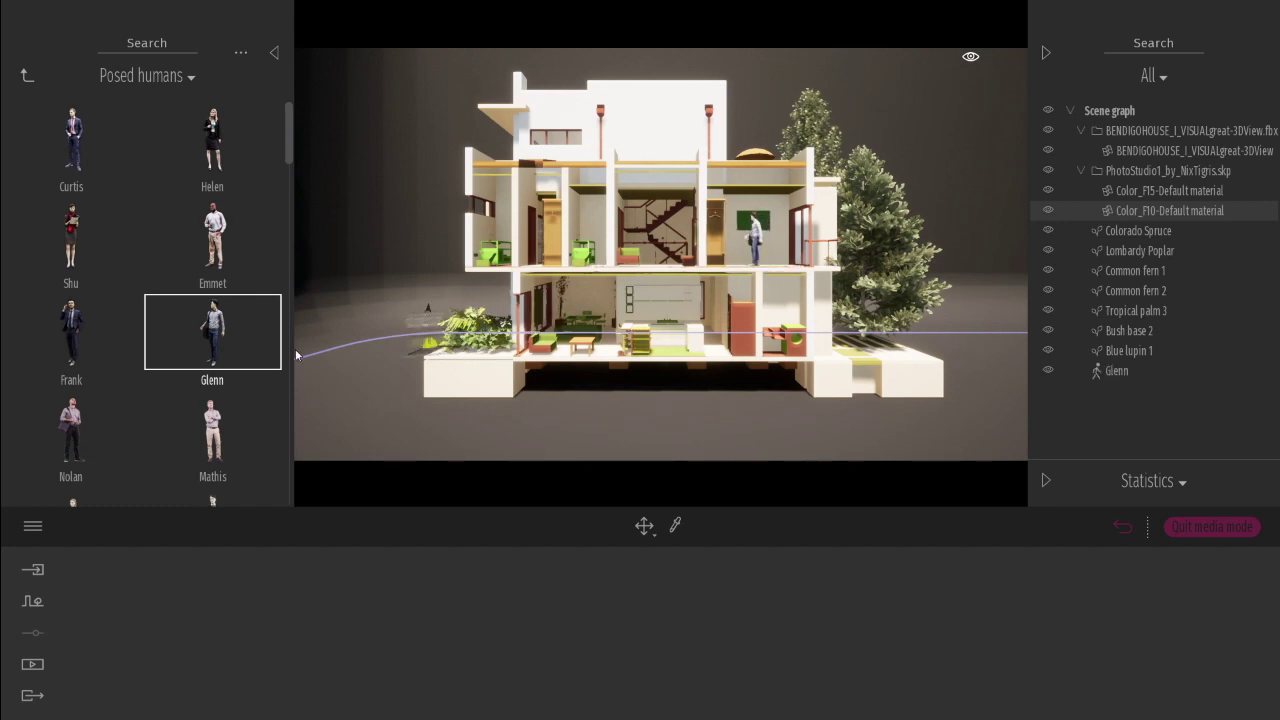
Step: Scroll the Posed humans list down to the Cherryl figure
{"action": "scroll", "coordinate": [133, 432], "scroll_direction": "down", "scroll_amount": 1}
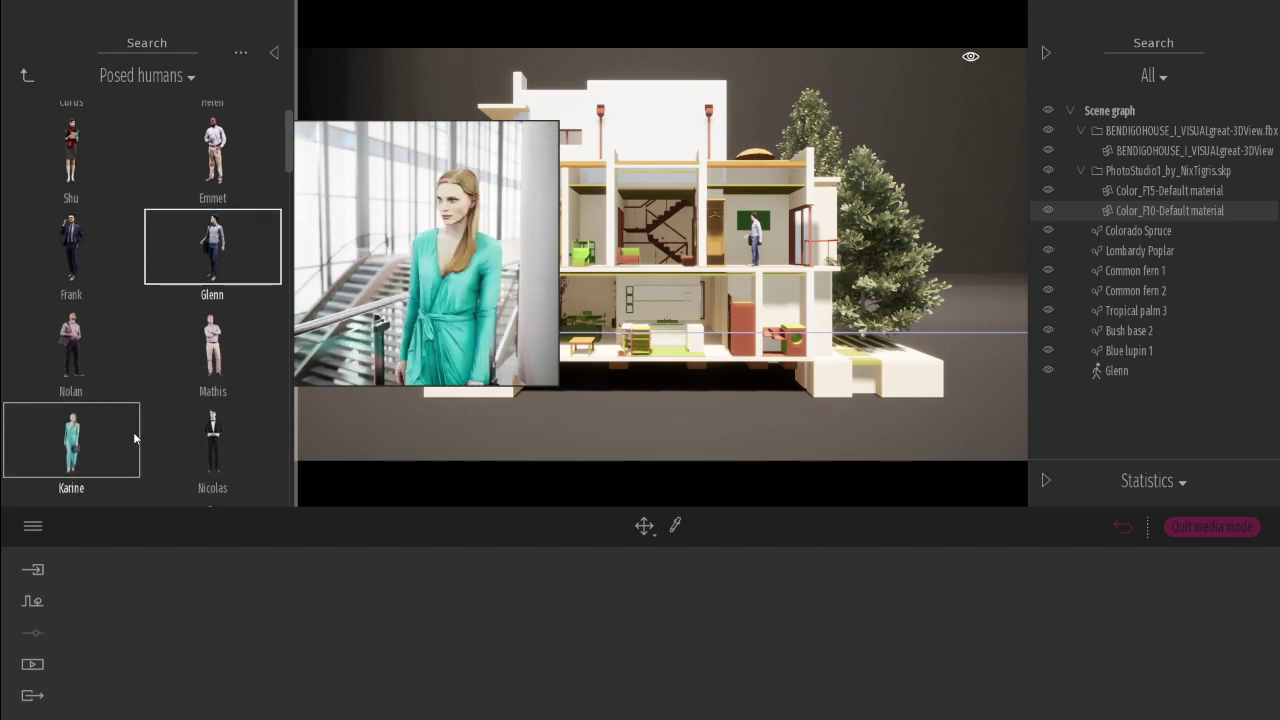
{"action": "scroll", "coordinate": [133, 432], "scroll_direction": "down", "scroll_amount": 1}
{"action": "scroll", "coordinate": [133, 432], "scroll_direction": "down", "scroll_amount": 1}
{"action": "scroll", "coordinate": [140, 435], "scroll_direction": "down", "scroll_amount": 1}
{"action": "scroll", "coordinate": [140, 435], "scroll_direction": "down", "scroll_amount": 1}
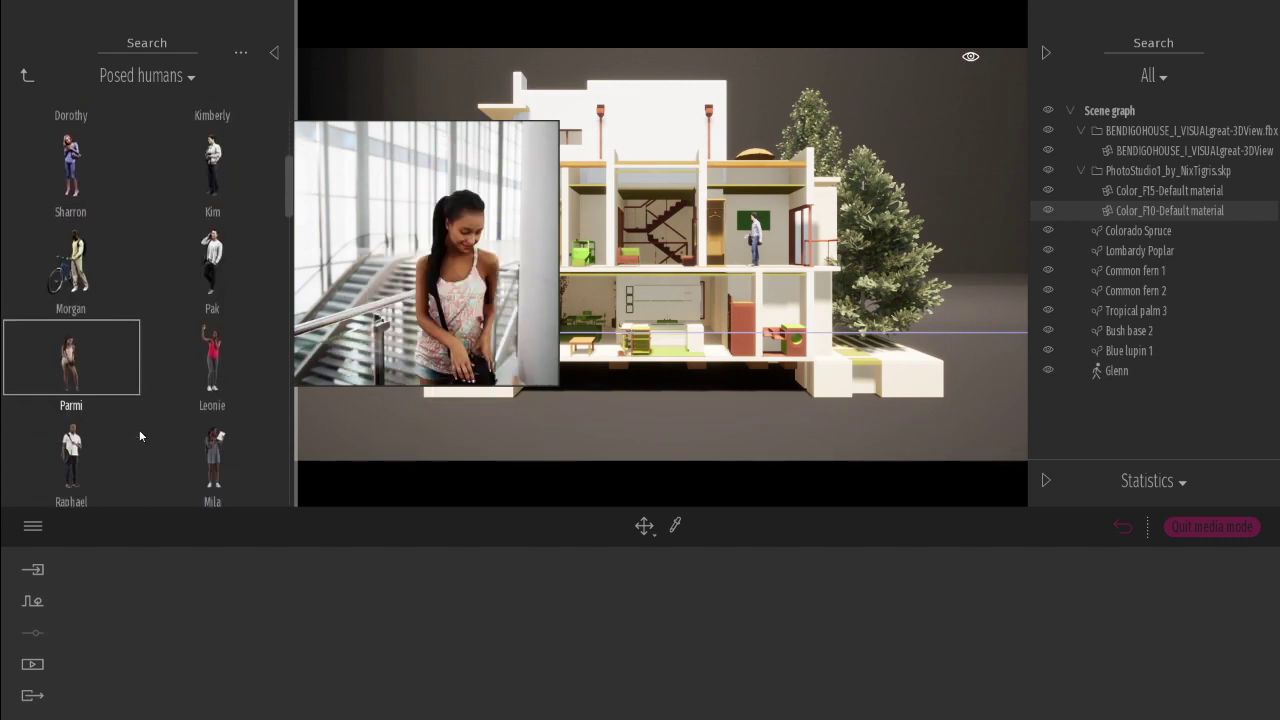
{"action": "scroll", "coordinate": [140, 435], "scroll_direction": "down", "scroll_amount": 1}
{"action": "scroll", "coordinate": [140, 435], "scroll_direction": "down", "scroll_amount": 1}
{"action": "scroll", "coordinate": [140, 435], "scroll_direction": "down", "scroll_amount": 2}
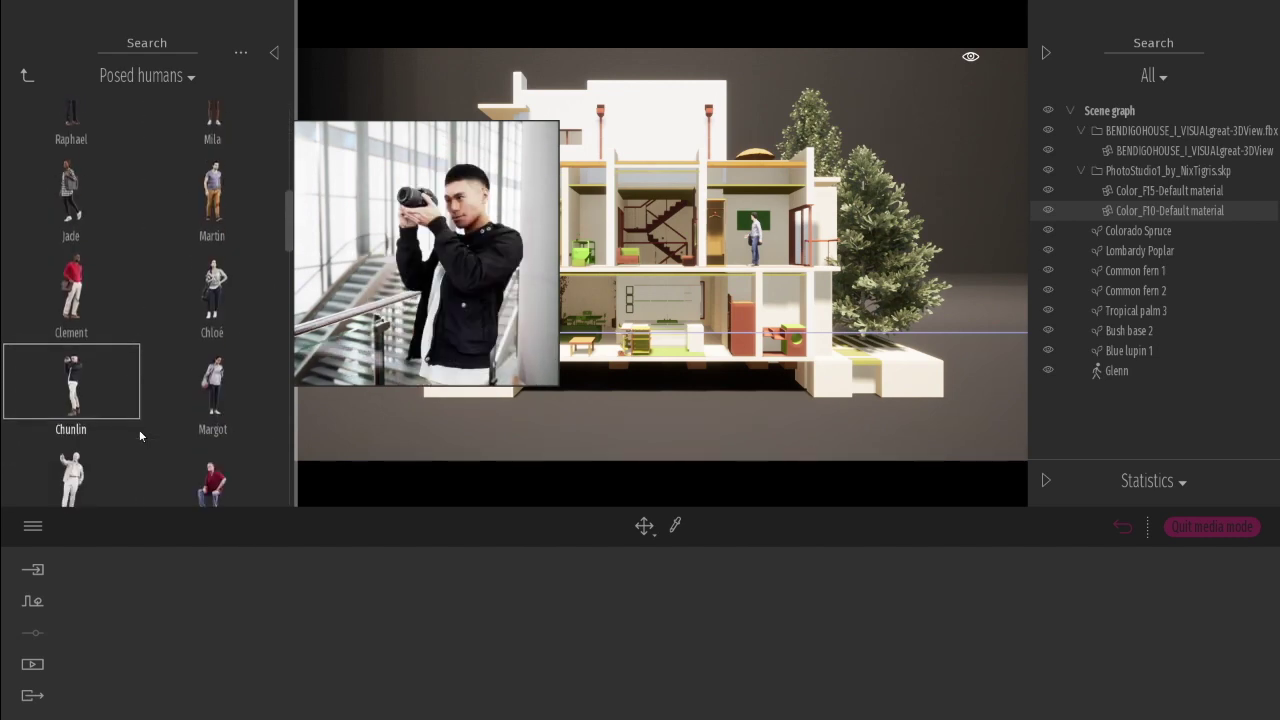
{"action": "scroll", "coordinate": [140, 435], "scroll_direction": "down", "scroll_amount": 1}
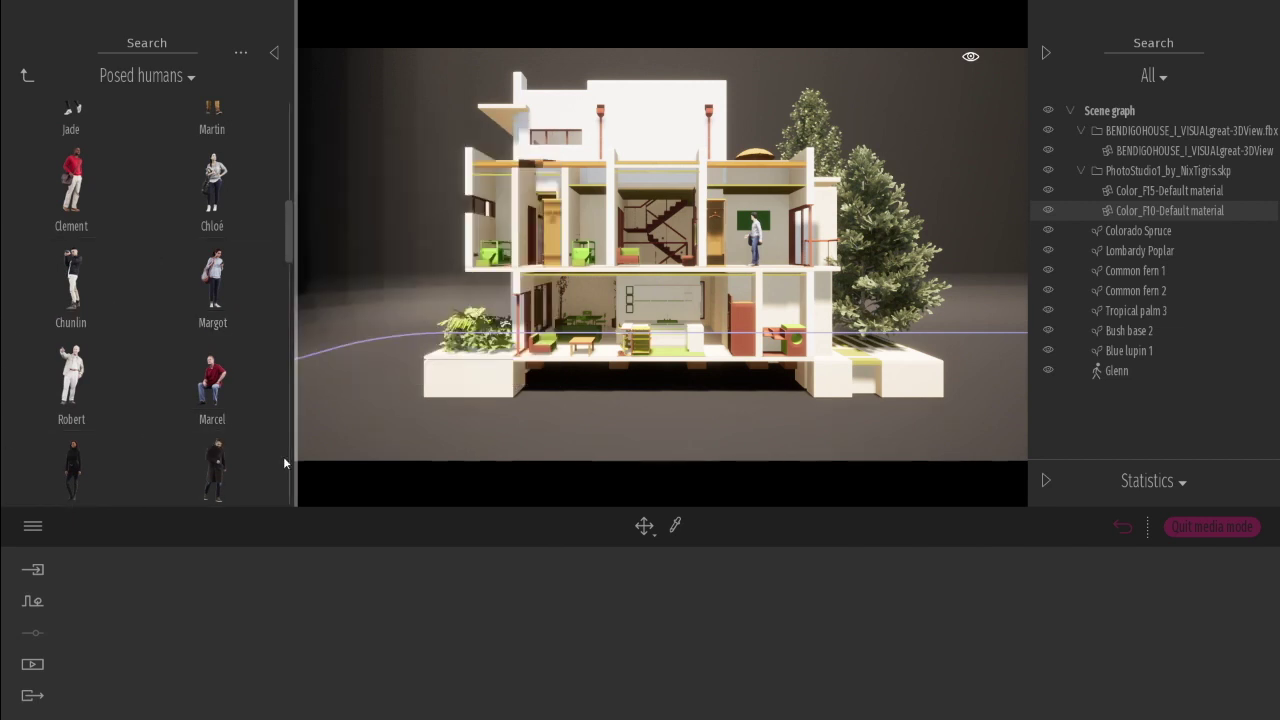
{"action": "scroll", "coordinate": [165, 458], "scroll_direction": "down", "scroll_amount": 1}
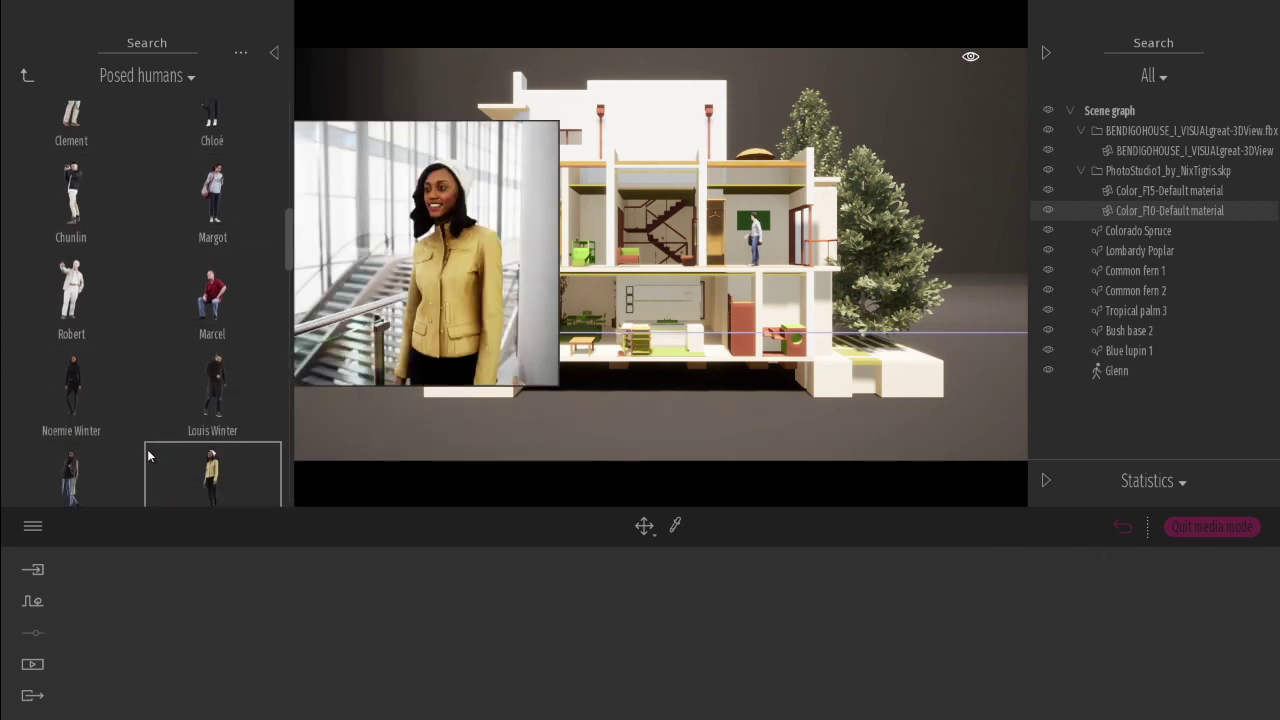
{"action": "scroll", "coordinate": [147, 438], "scroll_direction": "down", "scroll_amount": 1}
{"action": "scroll", "coordinate": [155, 384], "scroll_direction": "down", "scroll_amount": 1}
{"action": "scroll", "coordinate": [143, 404], "scroll_direction": "down", "scroll_amount": 2}
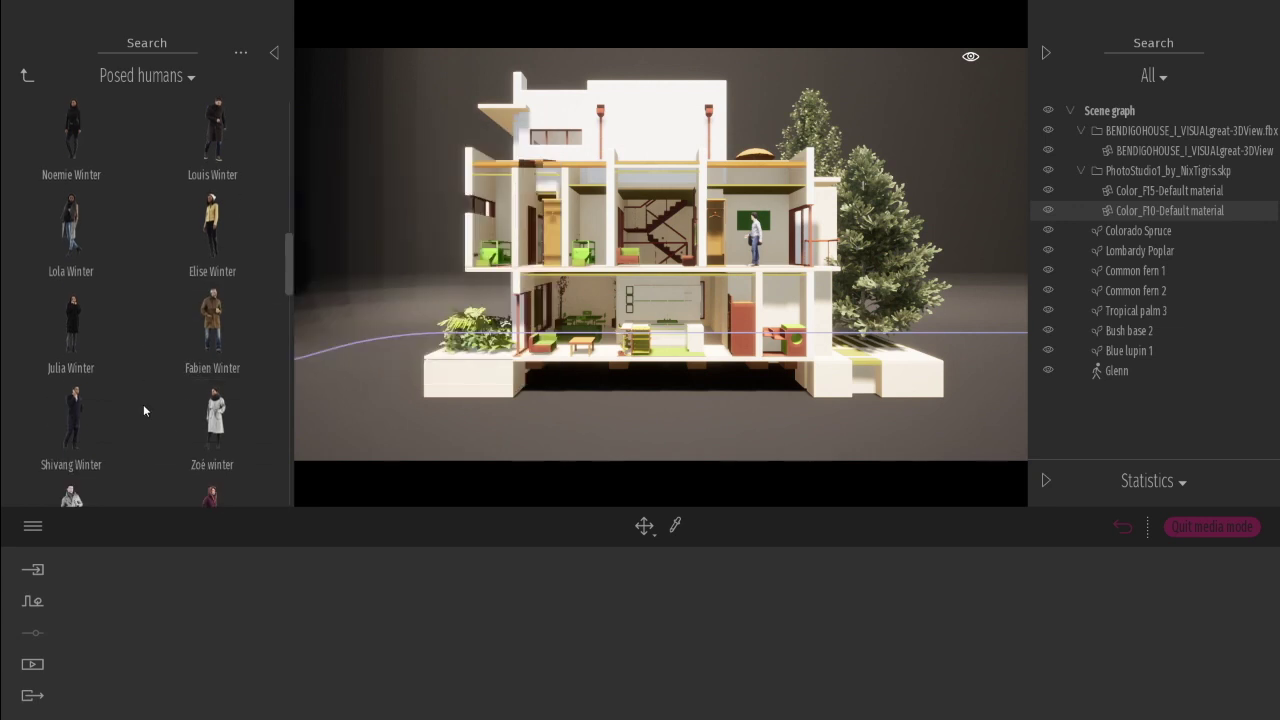
{"action": "scroll", "coordinate": [183, 417], "scroll_direction": "down", "scroll_amount": 1}
{"action": "scroll", "coordinate": [175, 418], "scroll_direction": "down", "scroll_amount": 2}
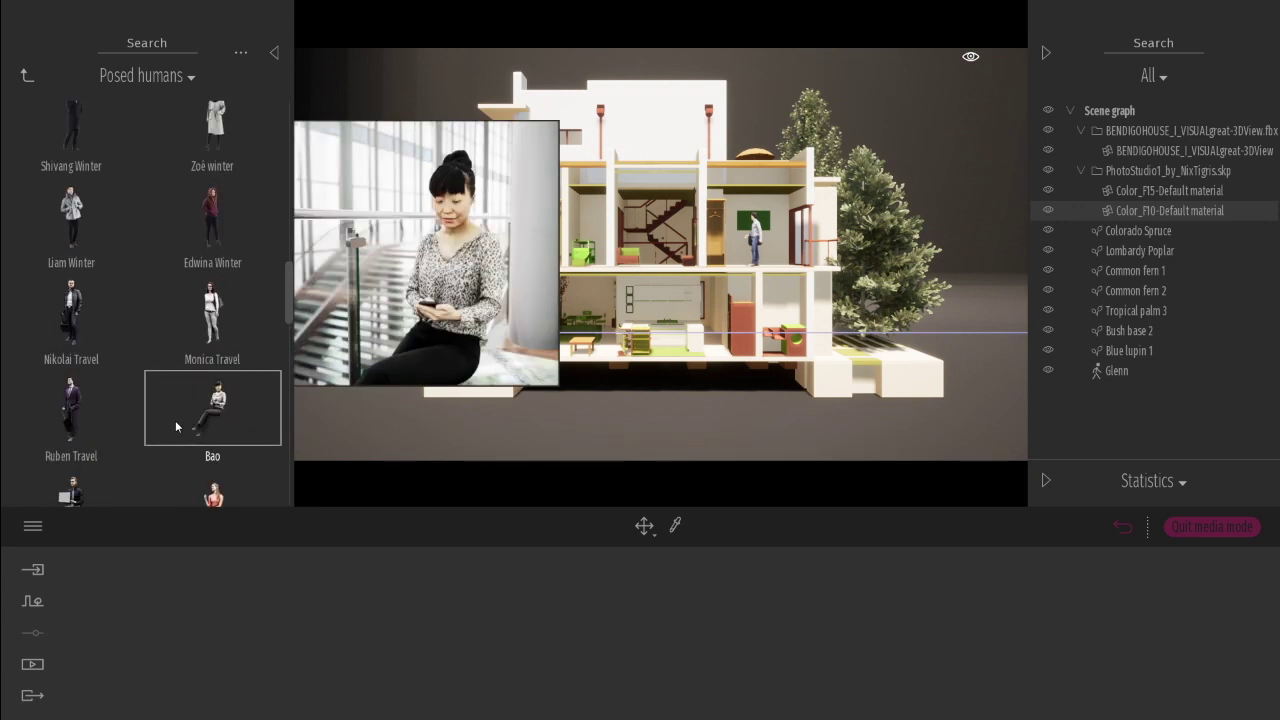
{"action": "scroll", "coordinate": [175, 420], "scroll_direction": "down", "scroll_amount": 1}
{"action": "scroll", "coordinate": [175, 420], "scroll_direction": "down", "scroll_amount": 1}
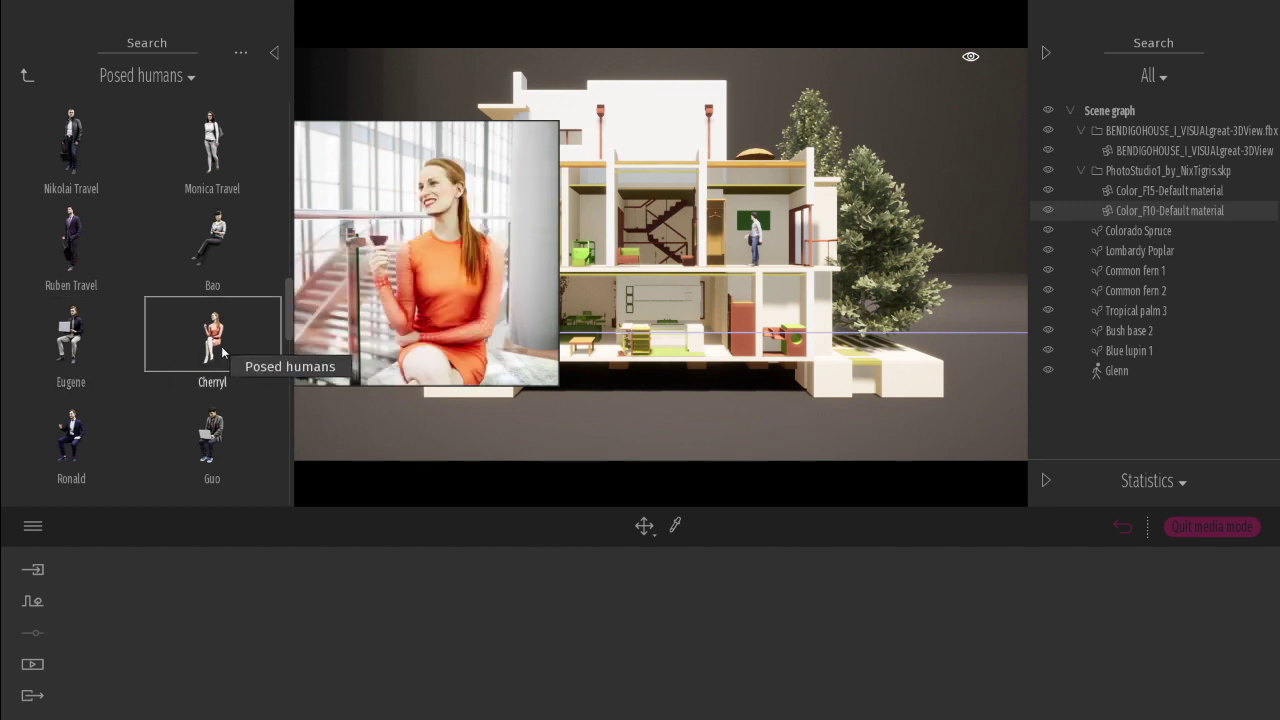
Step: Drag Cherryl into the ground-floor room, then find Manuel and seat him on the upper-floor chair
{"action": "left_click_drag", "start_coordinate": [222, 352], "coordinate": [545, 358]}
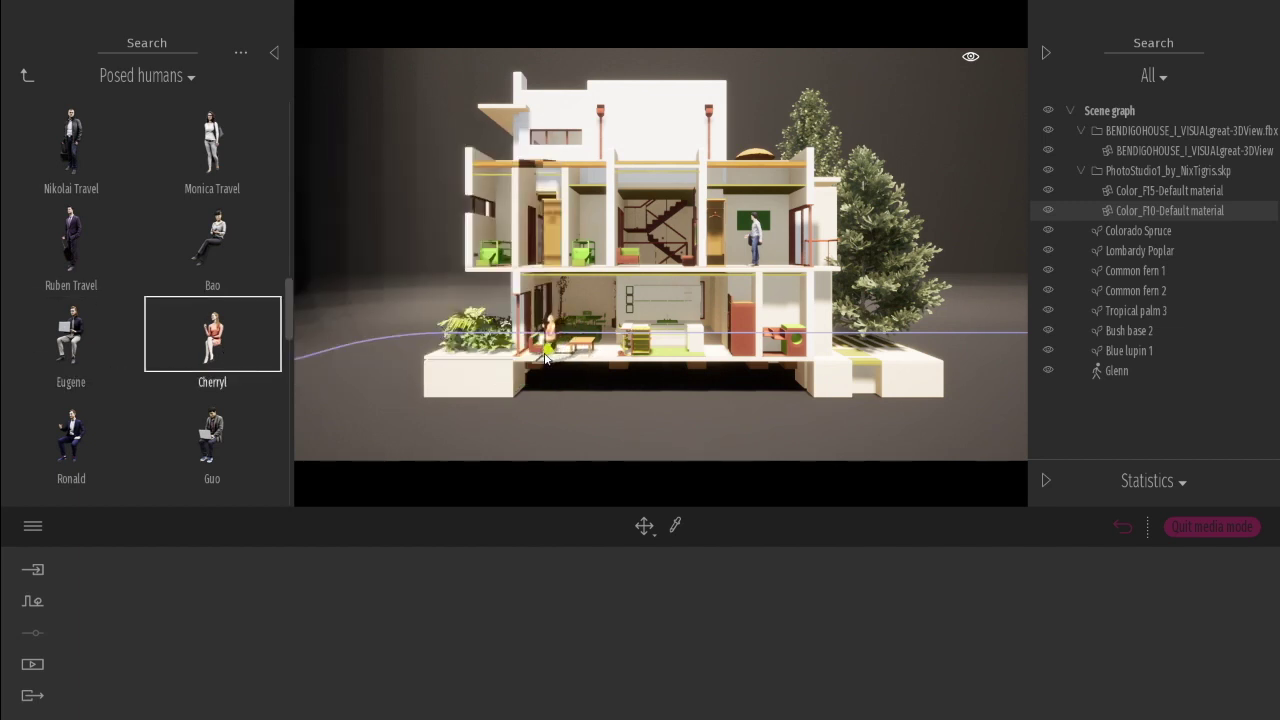
{"action": "left_click_drag", "start_coordinate": [545, 358], "coordinate": [570, 349]}
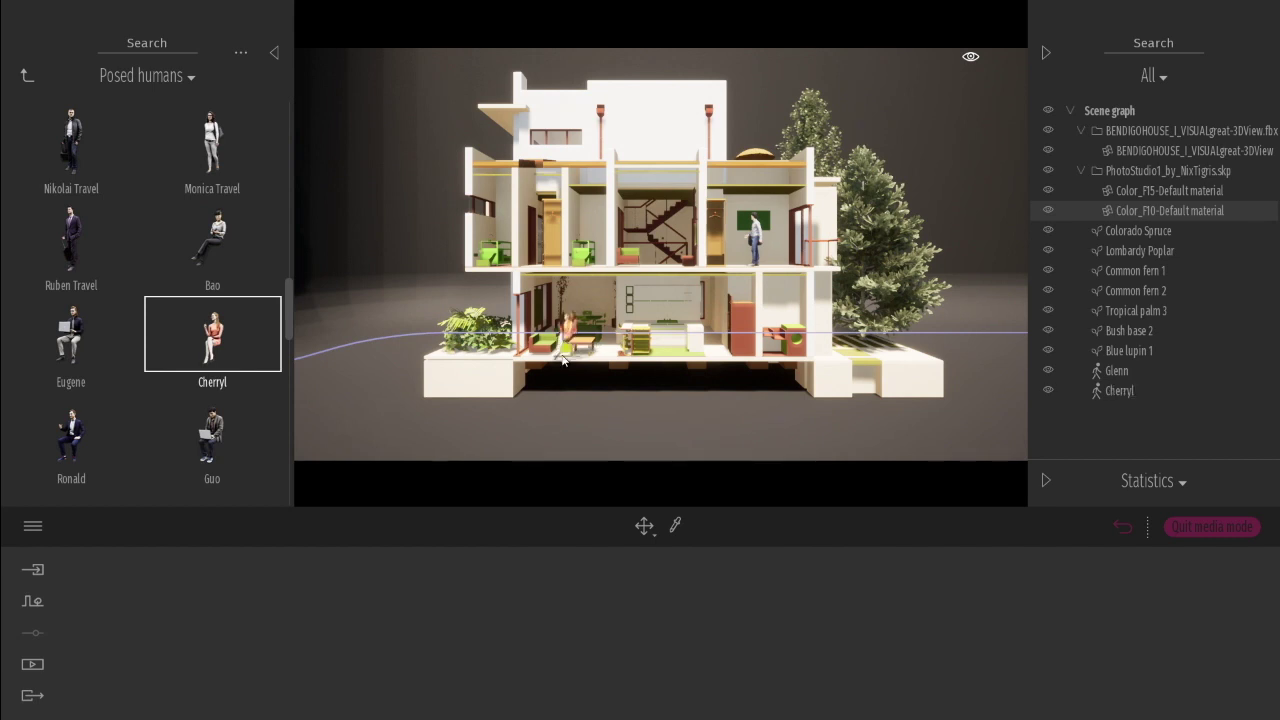
{"action": "scroll", "coordinate": [92, 434], "scroll_direction": "down", "scroll_amount": 2}
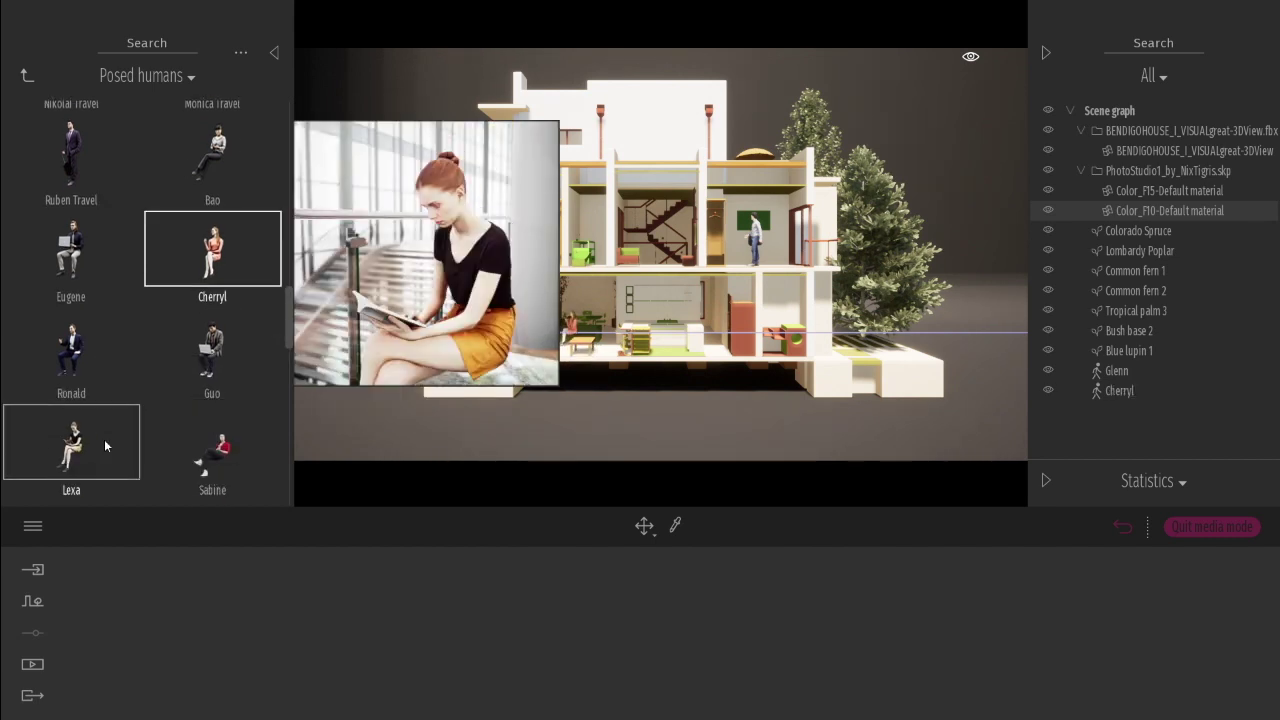
{"action": "scroll", "coordinate": [98, 438], "scroll_direction": "down", "scroll_amount": 3}
{"action": "scroll", "coordinate": [105, 440], "scroll_direction": "down", "scroll_amount": 2}
{"action": "scroll", "coordinate": [107, 444], "scroll_direction": "down", "scroll_amount": 1}
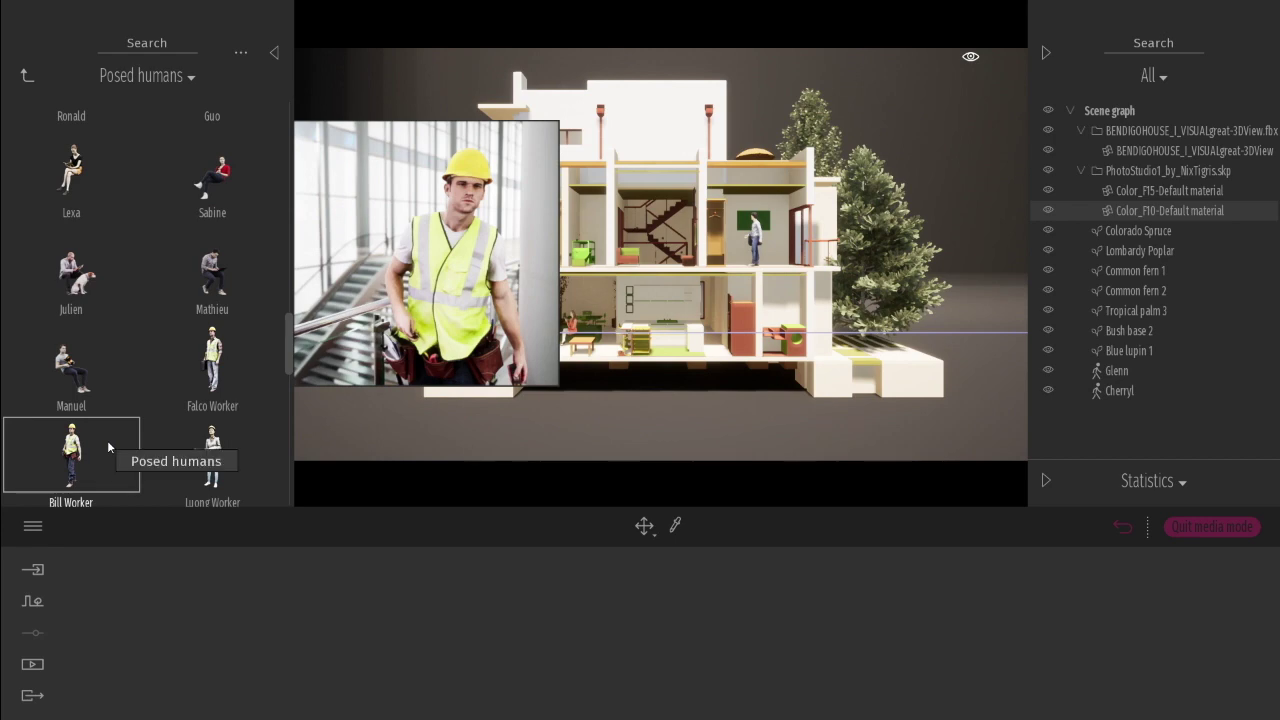
{"action": "scroll", "coordinate": [108, 440], "scroll_direction": "down", "scroll_amount": 1}
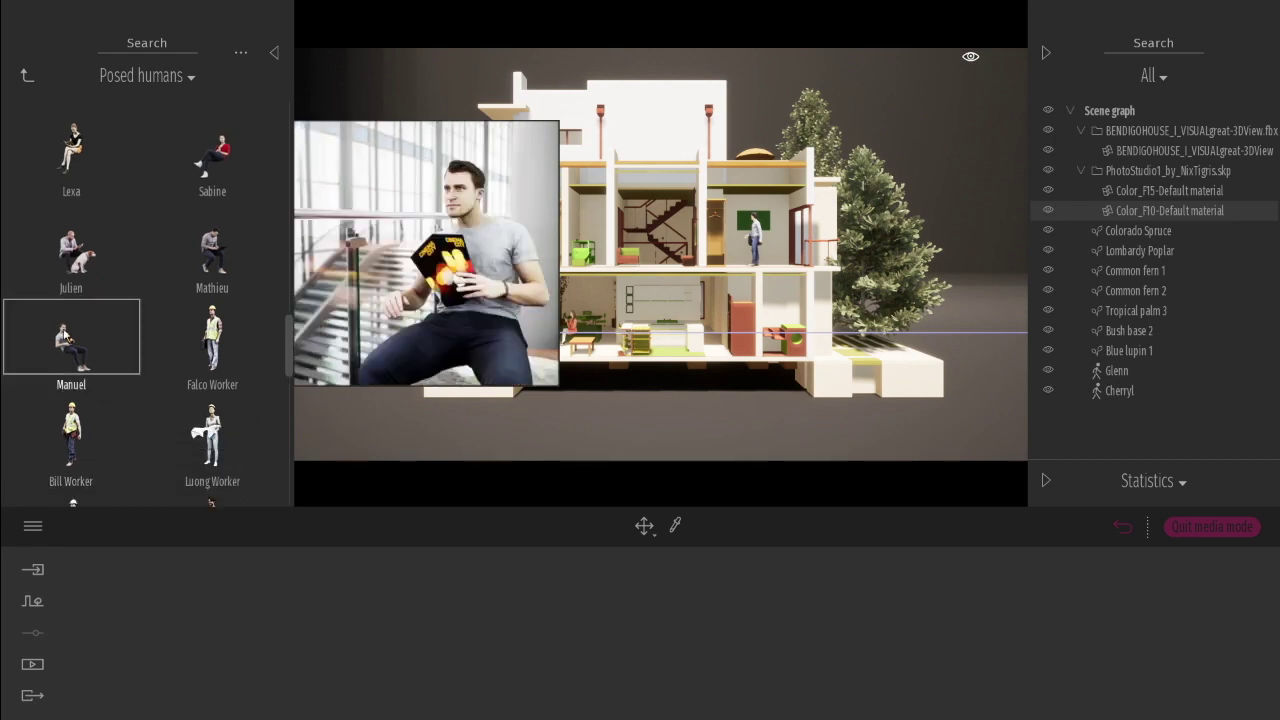
{"action": "scroll", "coordinate": [110, 420], "scroll_direction": "down", "scroll_amount": 2}
{"action": "scroll", "coordinate": [133, 434], "scroll_direction": "down", "scroll_amount": 5}
{"action": "scroll", "coordinate": [133, 436], "scroll_direction": "down", "scroll_amount": 1}
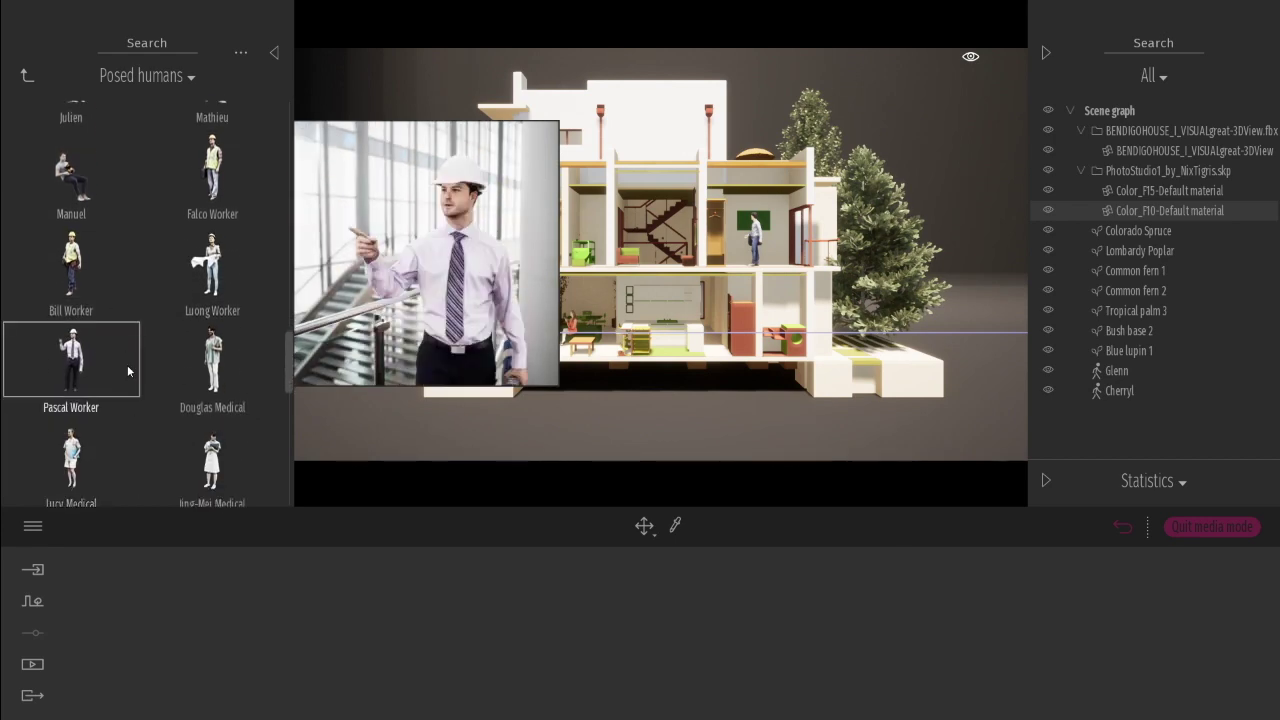
{"action": "mouse_move", "coordinate": [71, 170]}
{"action": "left_mouse_down"}
{"action": "mouse_move", "coordinate": [636, 257]}
{"action": "mouse_move", "coordinate": [634, 279]}
{"action": "mouse_move", "coordinate": [757, 272]}
{"action": "mouse_move", "coordinate": [741, 279]}
{"action": "left_mouse_up"}
Step: Rotate Manuel about -20° and nudge him so he sits properly in the red armchair
{"action": "left_click", "coordinate": [1180, 526]}
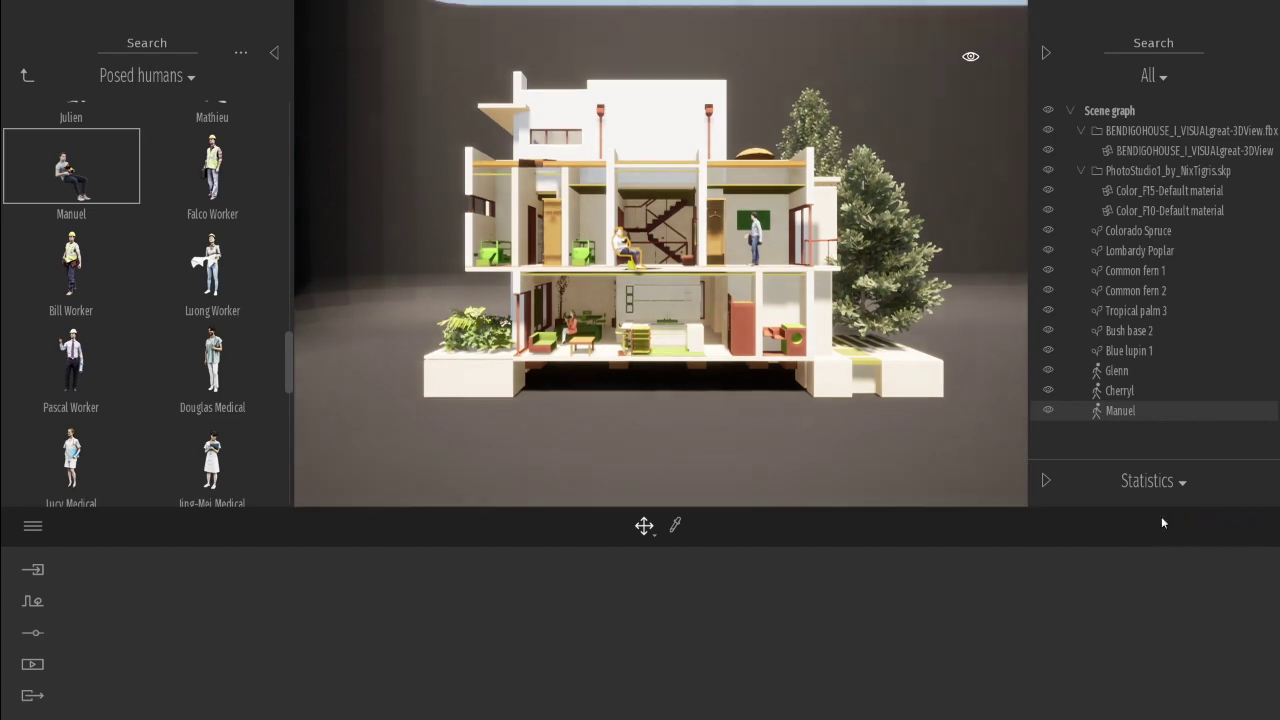
{"action": "scroll", "coordinate": [685, 277], "scroll_direction": "up", "scroll_amount": 3}
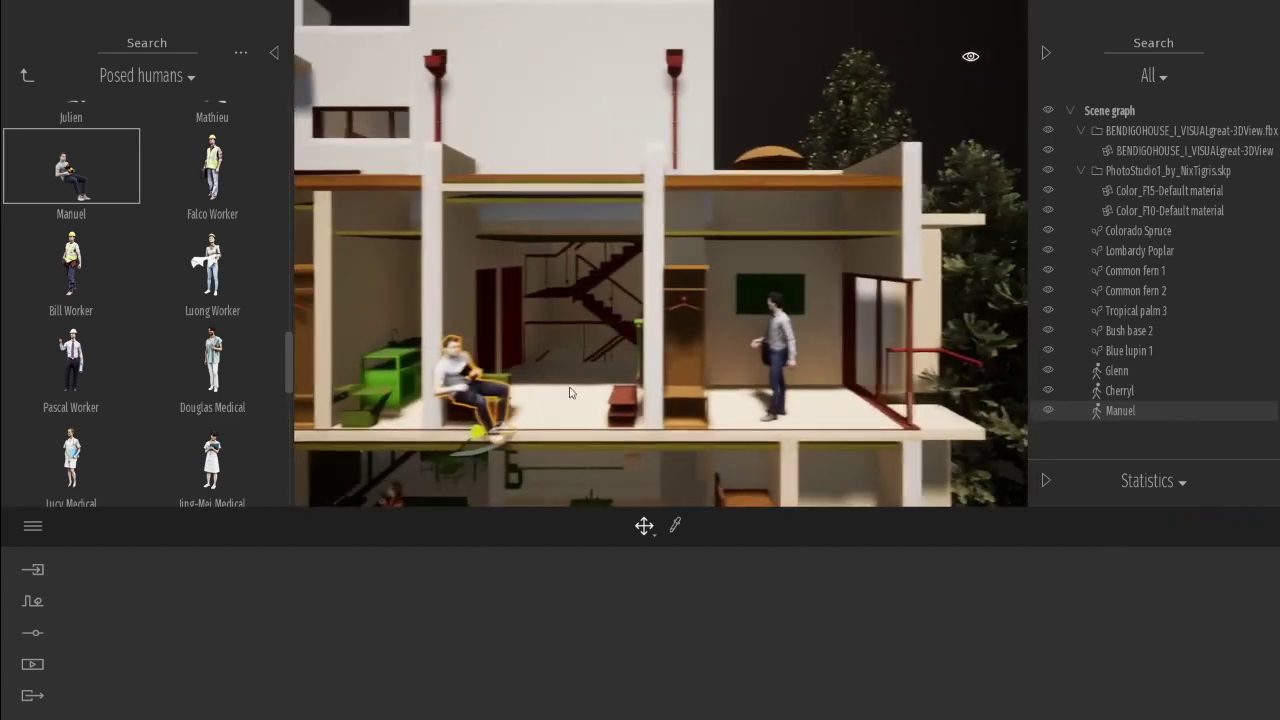
{"action": "scroll", "coordinate": [685, 277], "scroll_direction": "up", "scroll_amount": 5}
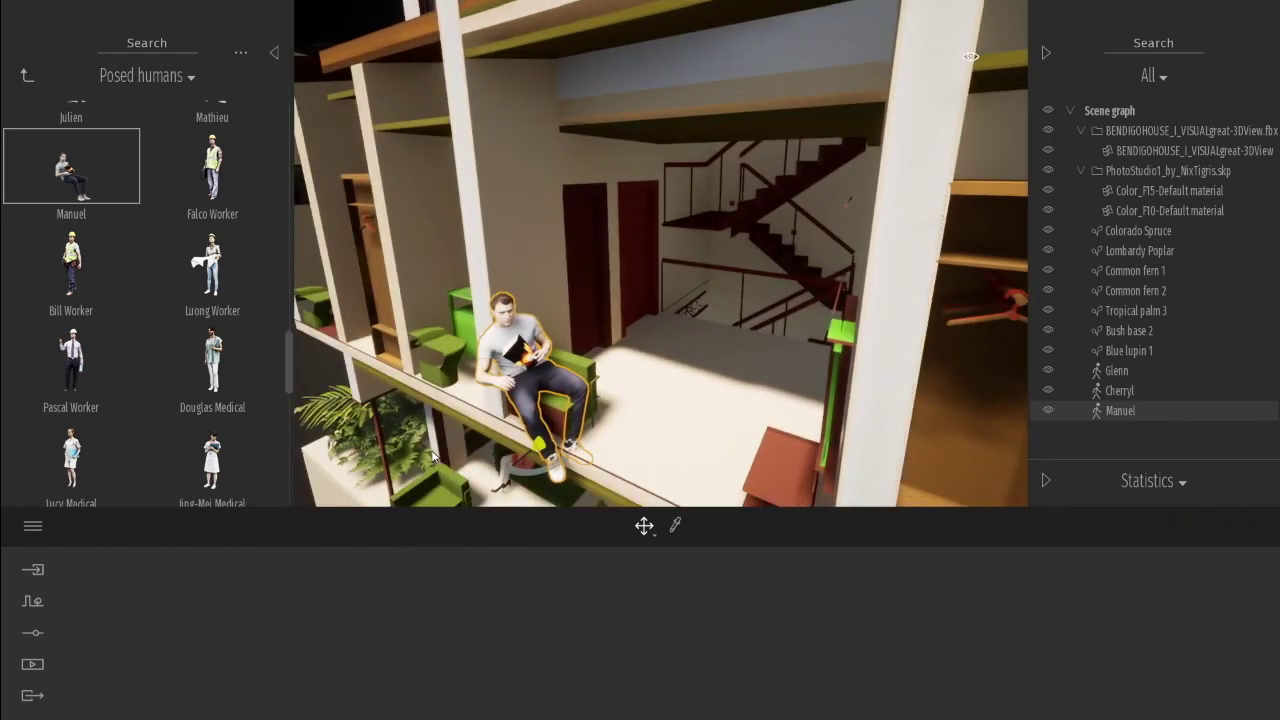
{"action": "left_click", "coordinate": [539, 477]}
{"action": "left_click_drag", "start_coordinate": [539, 477], "coordinate": [568, 450]}
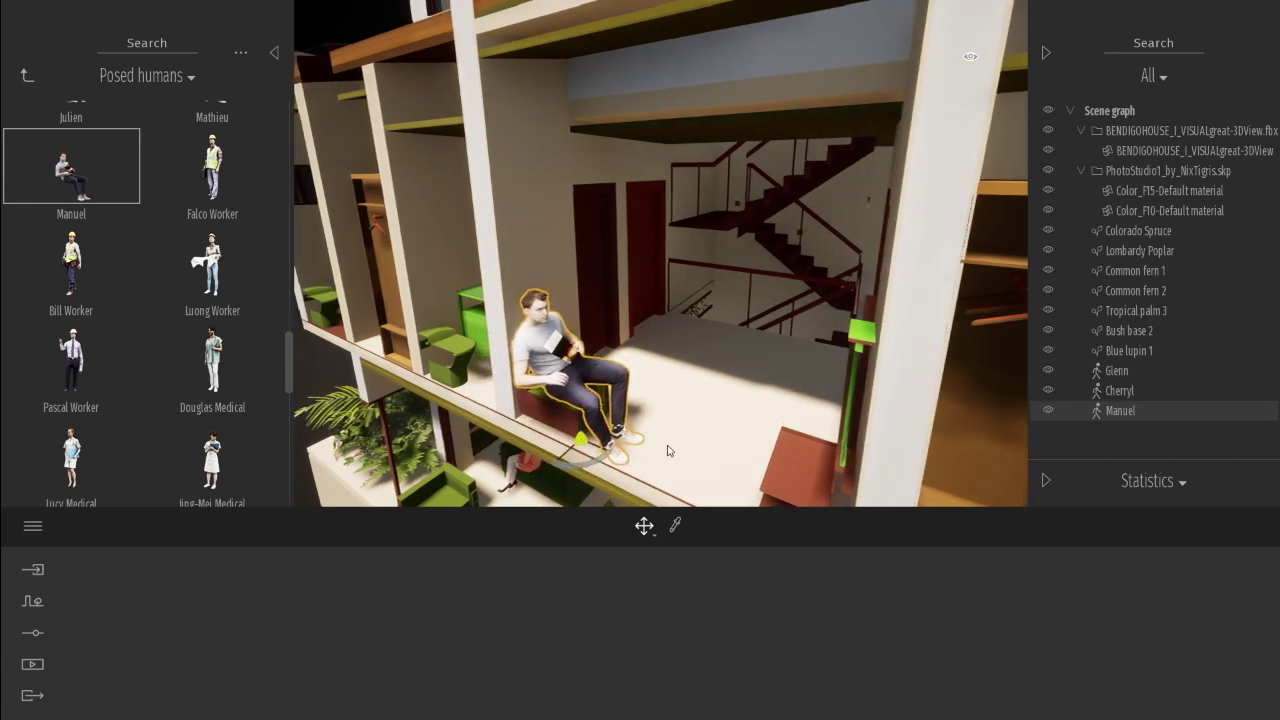
{"action": "scroll", "coordinate": [666, 449], "scroll_direction": "down", "scroll_amount": 5}
{"action": "key", "text": "f"}
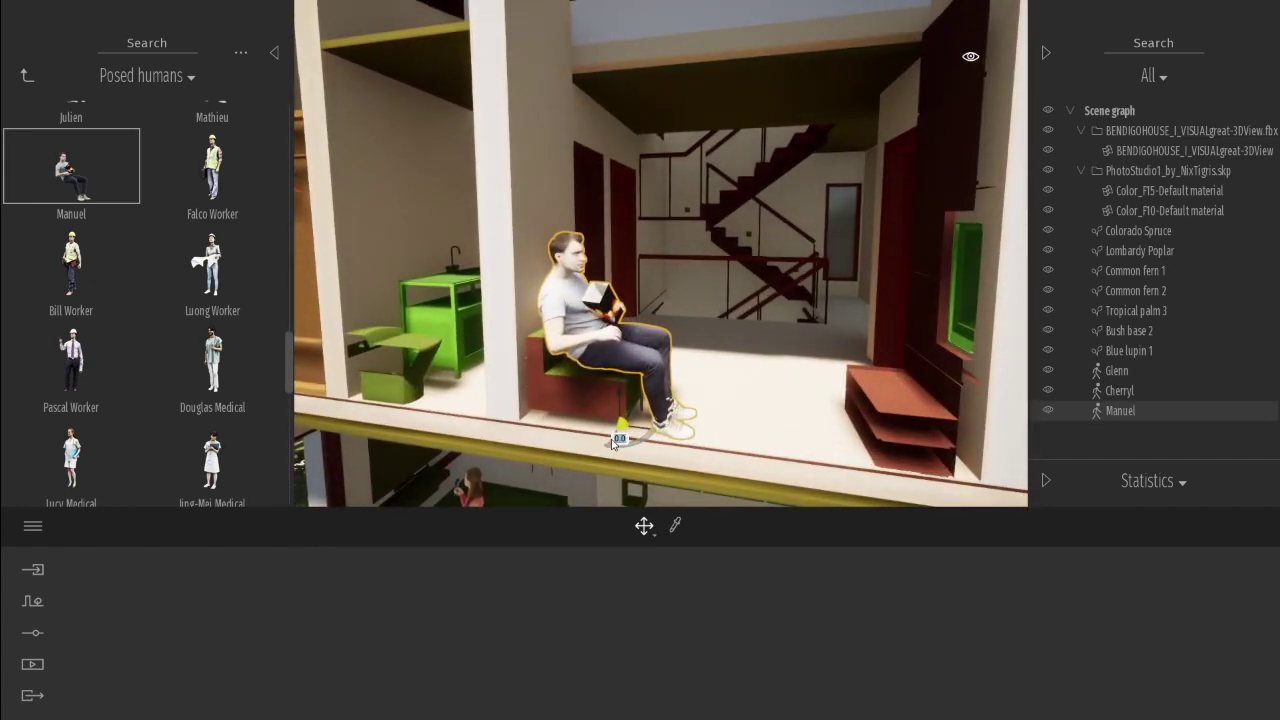
{"action": "left_click_drag", "start_coordinate": [615, 443], "coordinate": [628, 400]}
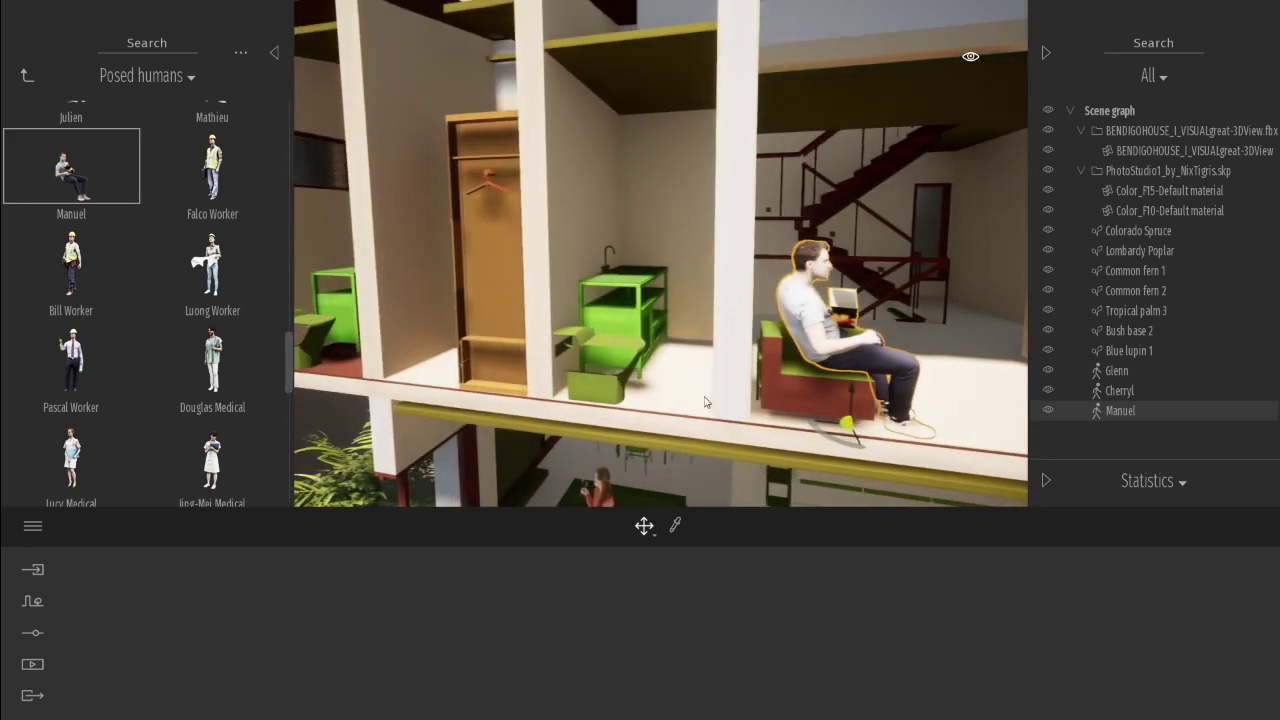
{"action": "mouse_move", "coordinate": [628, 400]}
{"action": "right_mouse_down"}
{"action": "mouse_move", "coordinate": [760, 408]}
{"action": "mouse_move", "coordinate": [700, 410]}
{"action": "mouse_move", "coordinate": [720, 400]}
{"action": "right_mouse_up"}
Step: Preview the scene through the Image1 shot, then assign Image1 to the Export Image slot
{"action": "left_click", "coordinate": [32, 666]}
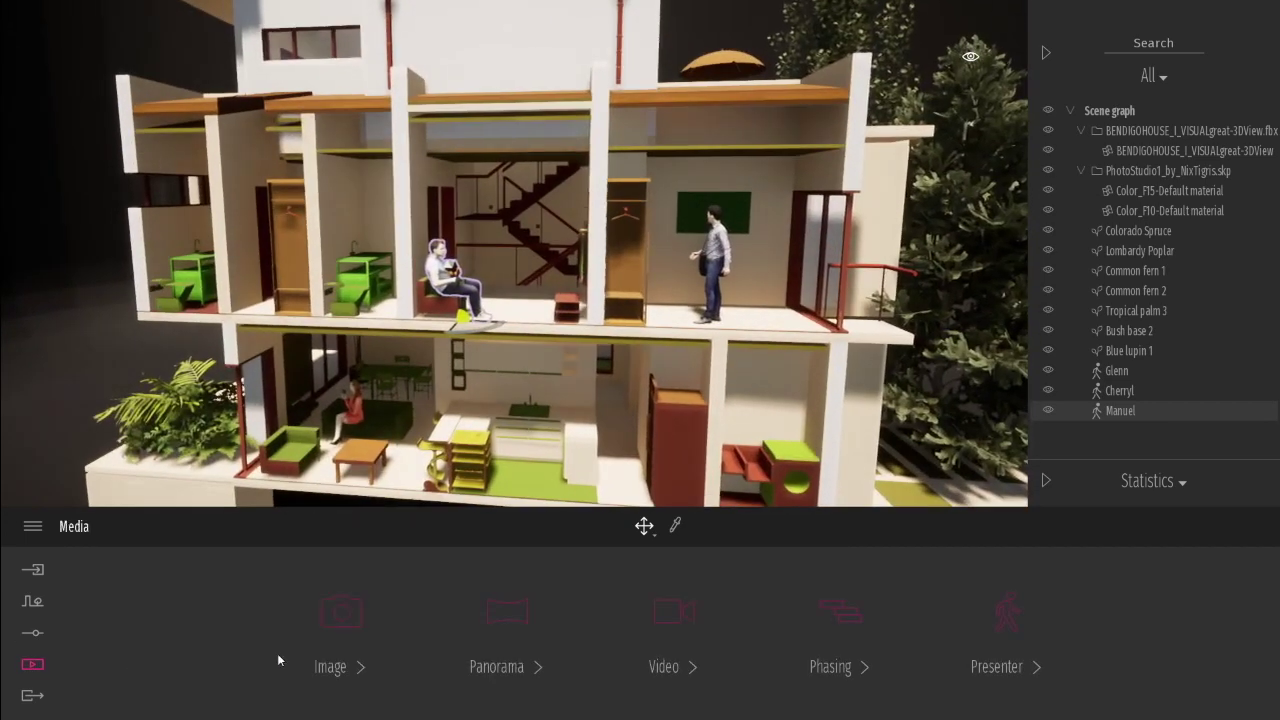
{"action": "left_click", "coordinate": [341, 628]}
{"action": "left_click", "coordinate": [290, 592]}
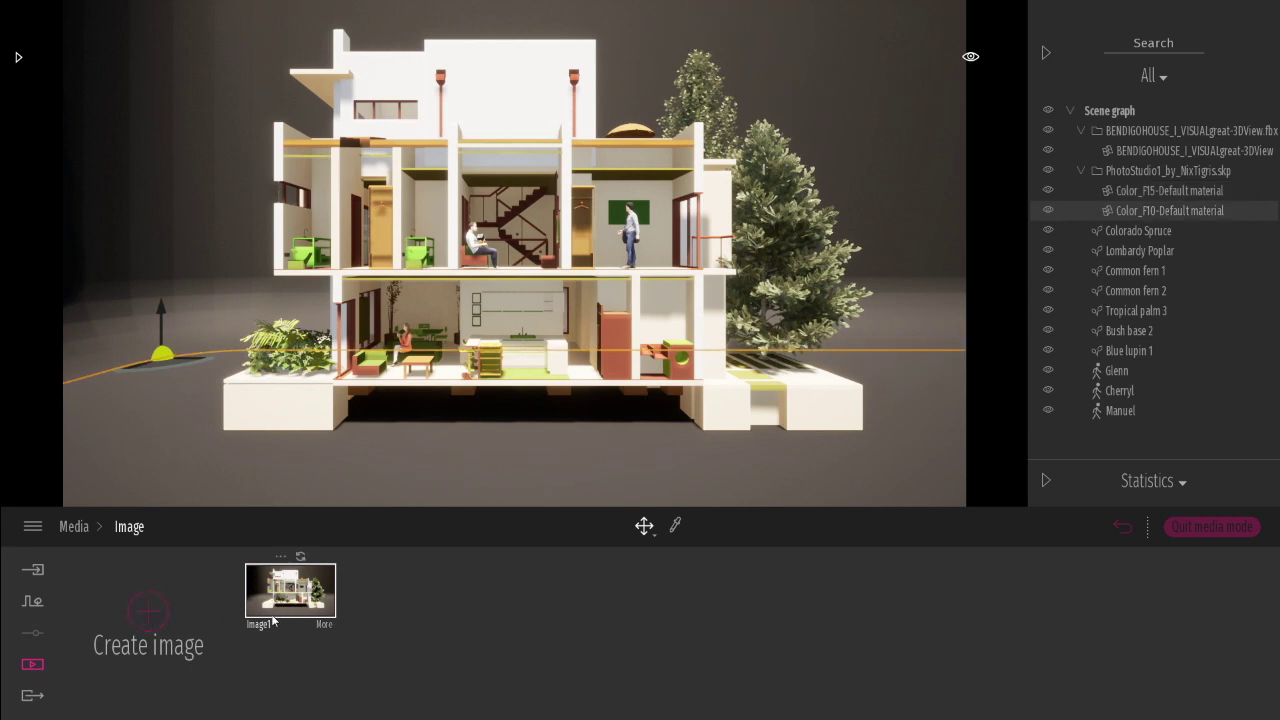
{"action": "left_click", "coordinate": [35, 691]}
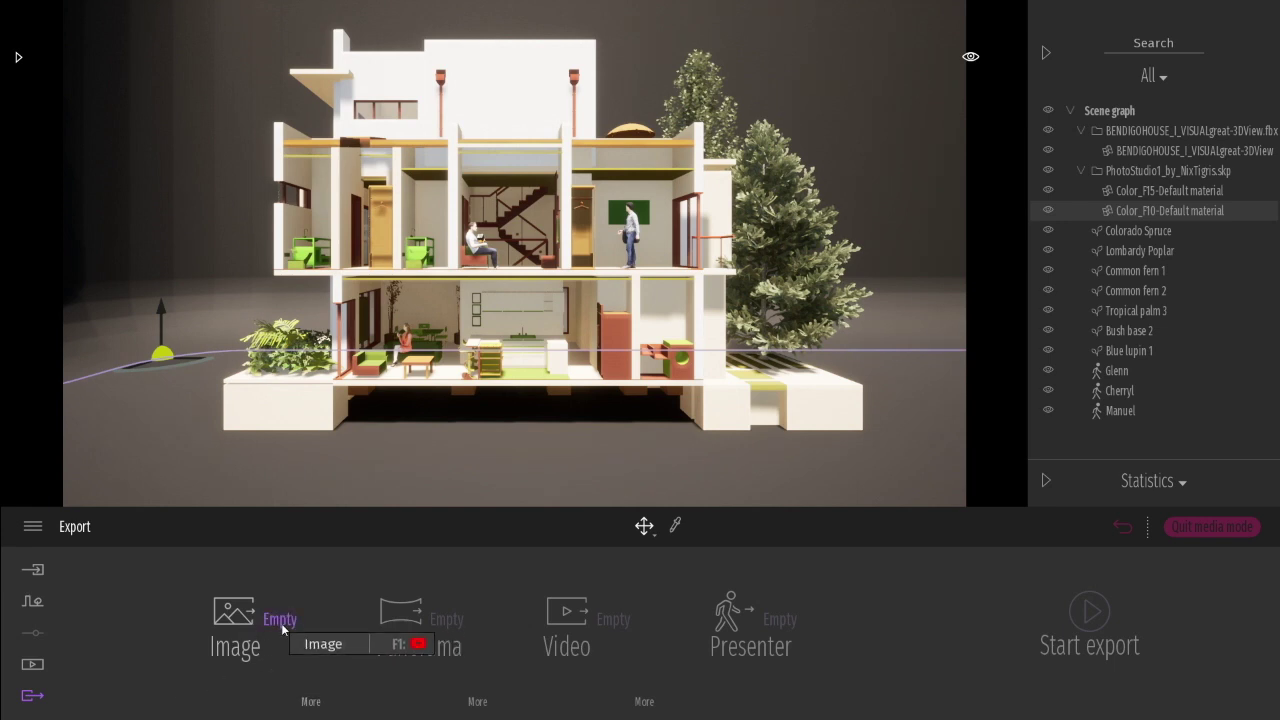
{"action": "left_click", "coordinate": [270, 658]}
{"action": "left_click", "coordinate": [289, 352]}
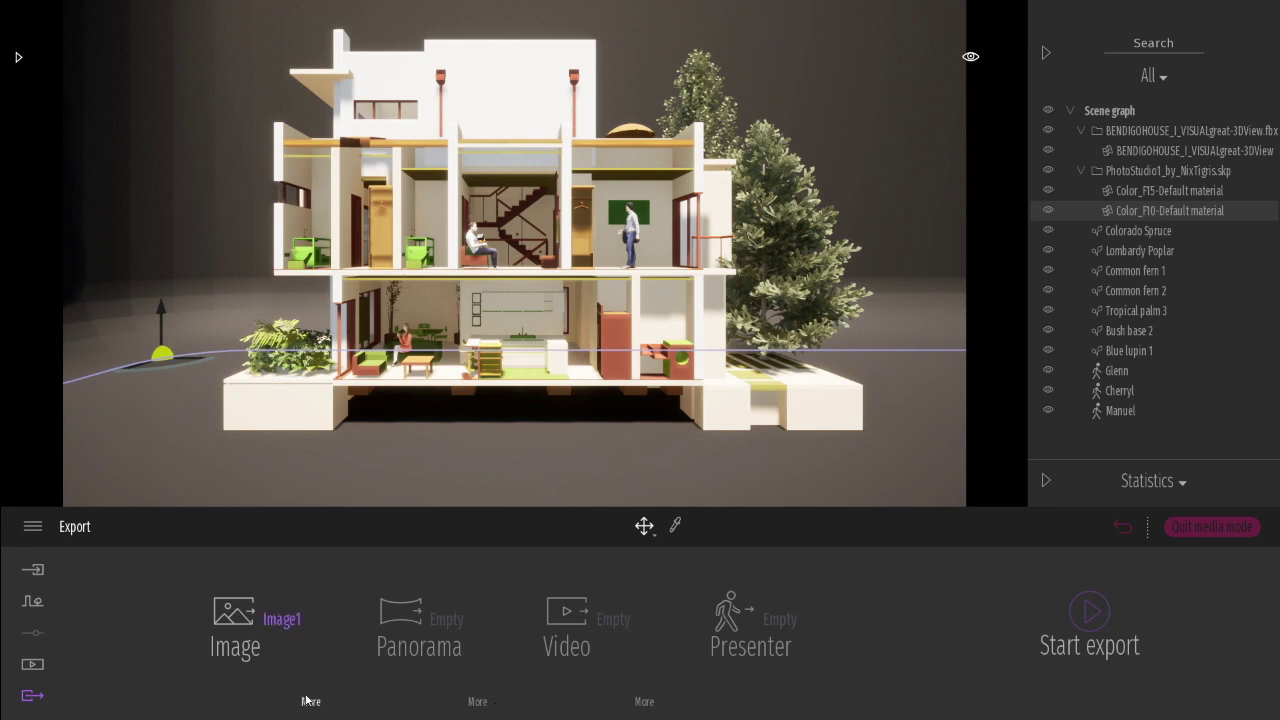
Step: Set the Image1 shot's Format output size to 2K Full HD 1920x1080
{"action": "left_click", "coordinate": [30, 668]}
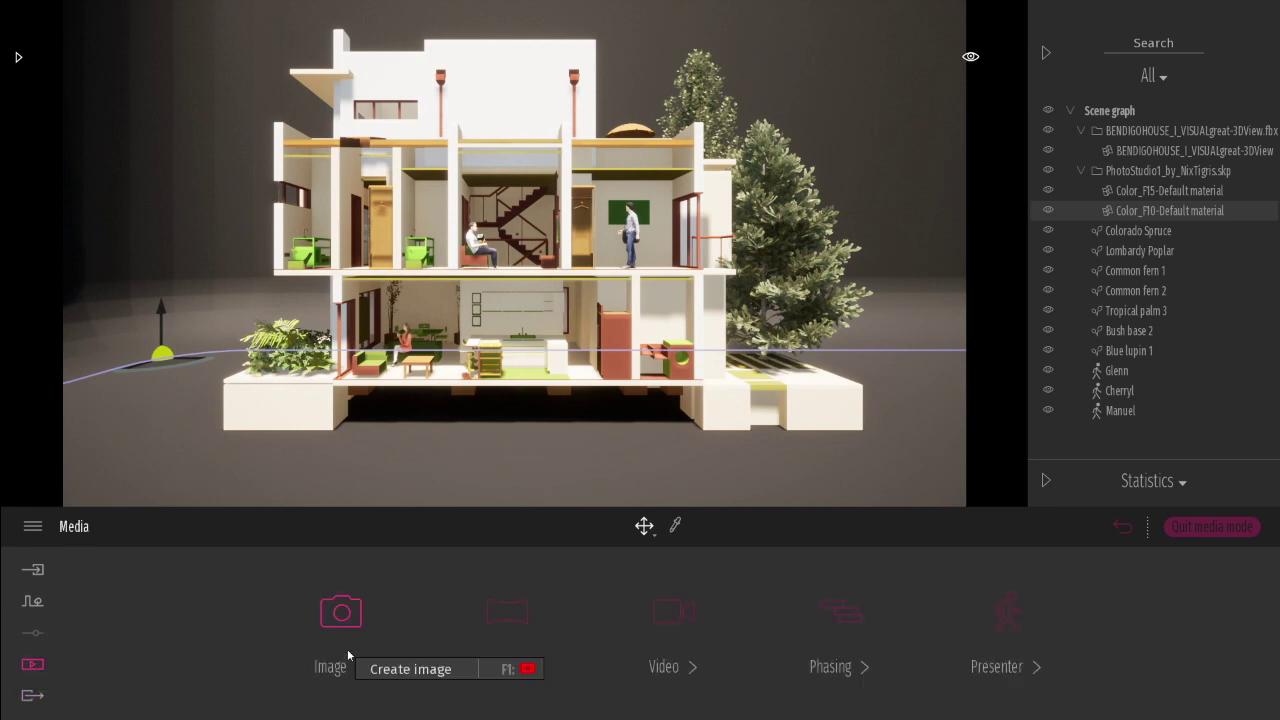
{"action": "left_click", "coordinate": [366, 668]}
{"action": "left_click", "coordinate": [152, 640]}
{"action": "mouse_move", "coordinate": [290, 590]}
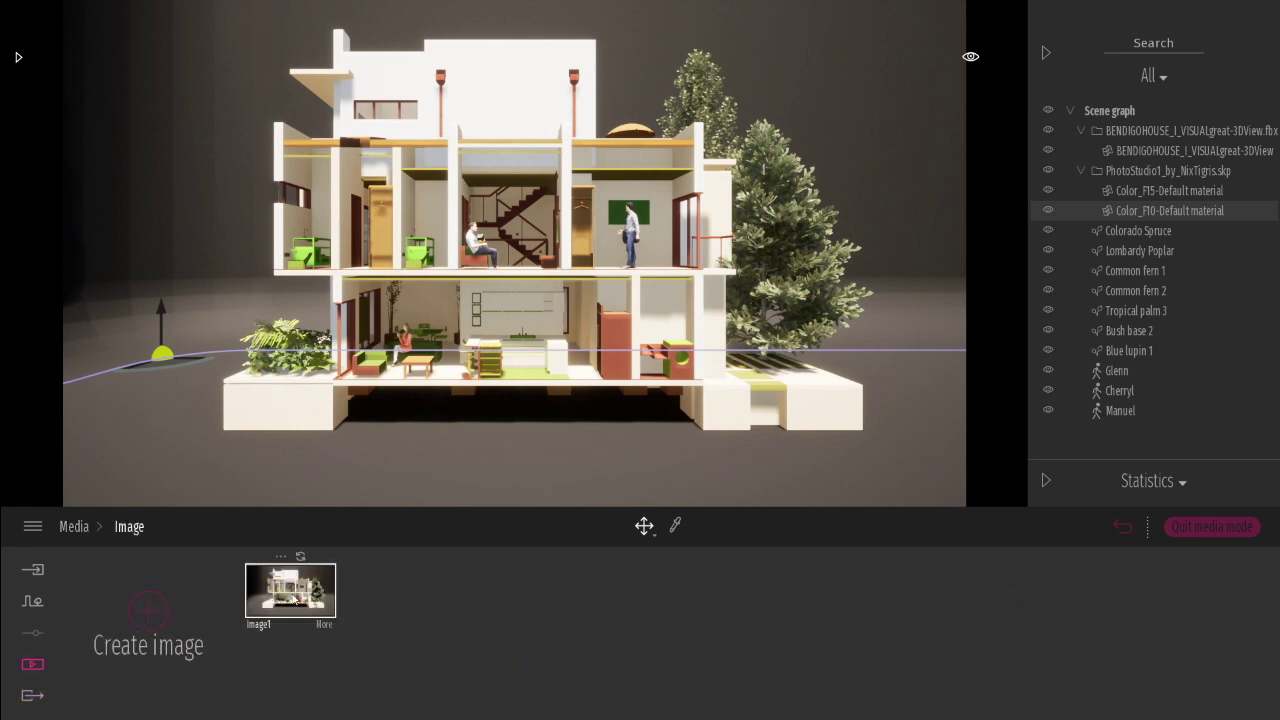
{"action": "left_click", "coordinate": [281, 558]}
{"action": "left_click", "coordinate": [322, 625]}
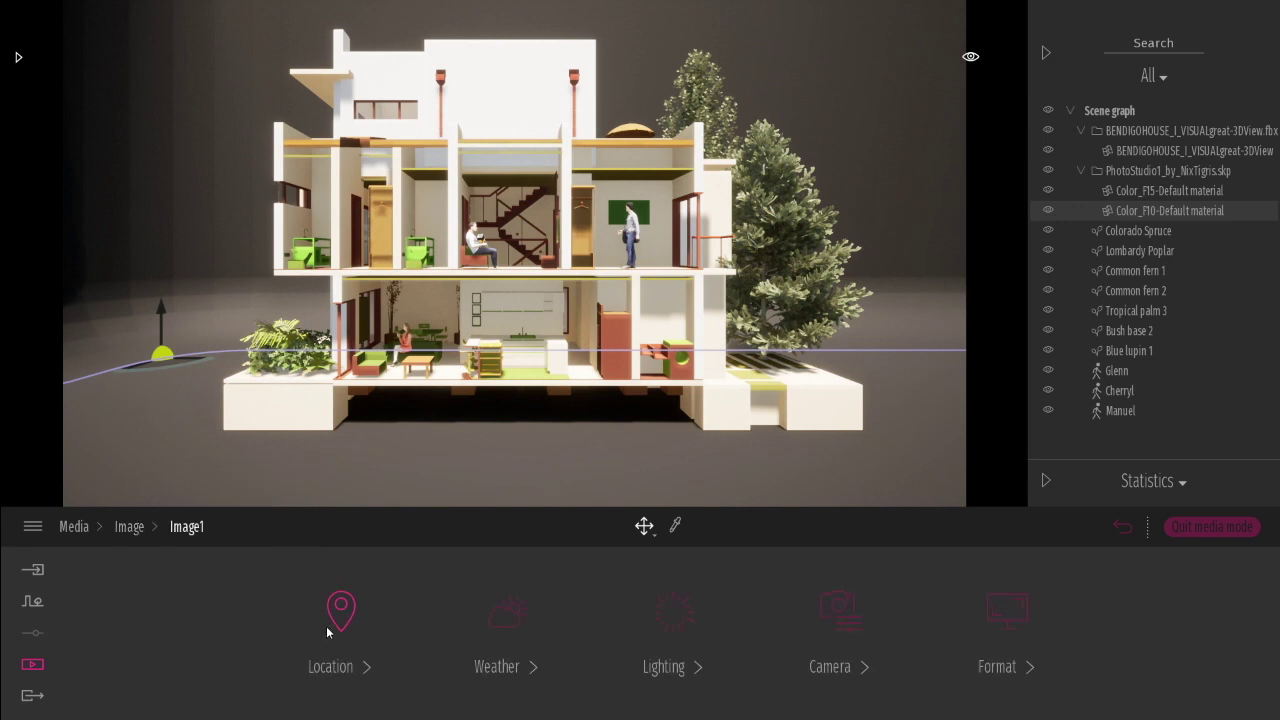
{"action": "left_click", "coordinate": [1004, 676]}
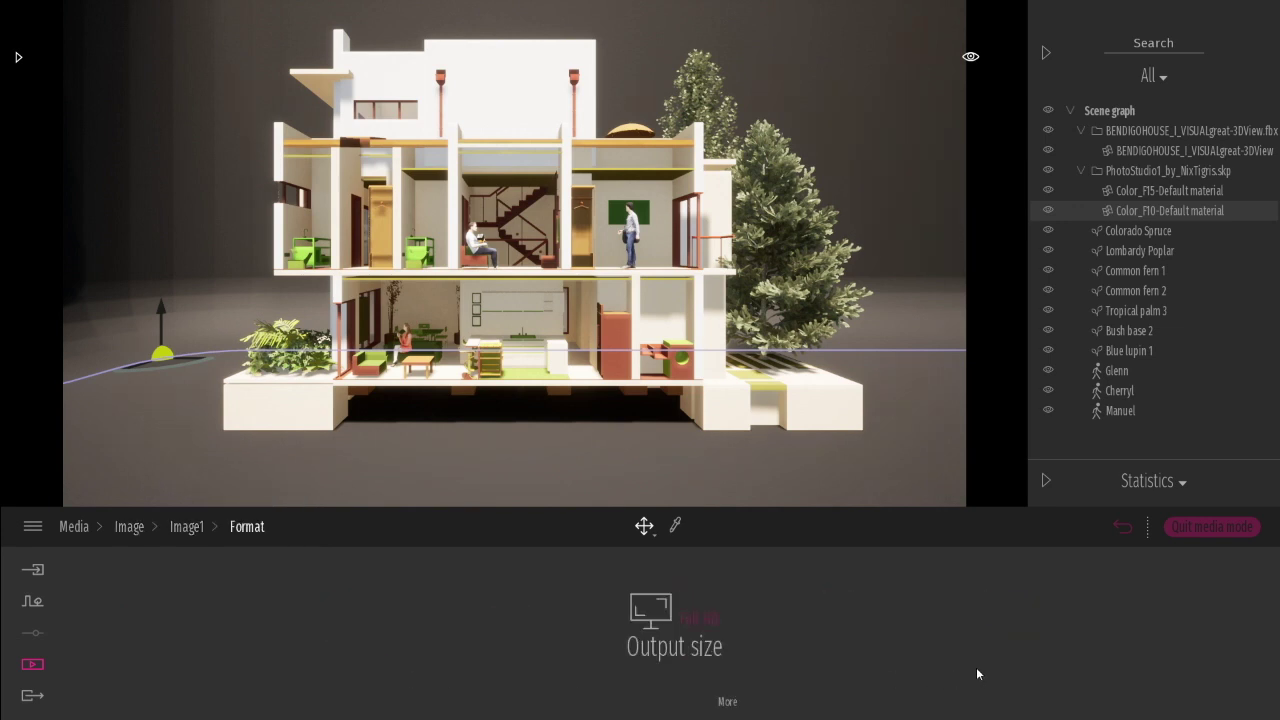
{"action": "left_click", "coordinate": [700, 655]}
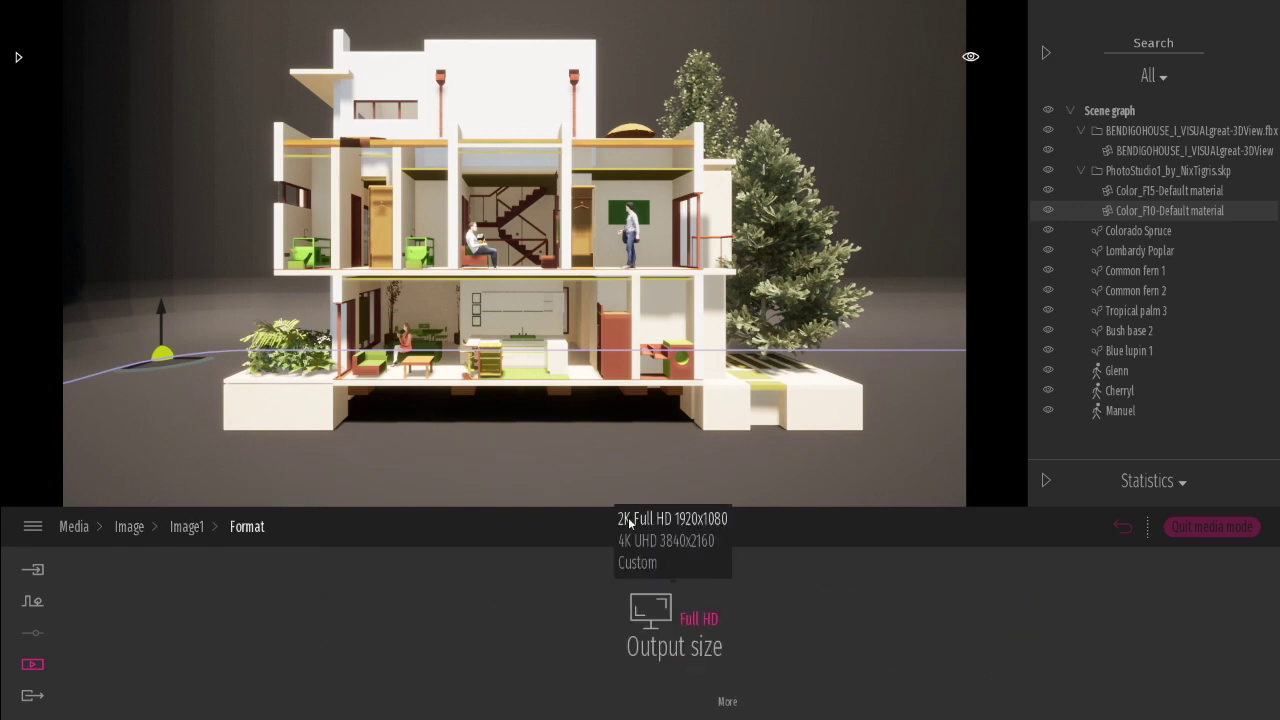
{"action": "left_click", "coordinate": [629, 522]}
{"action": "left_click", "coordinate": [687, 624]}
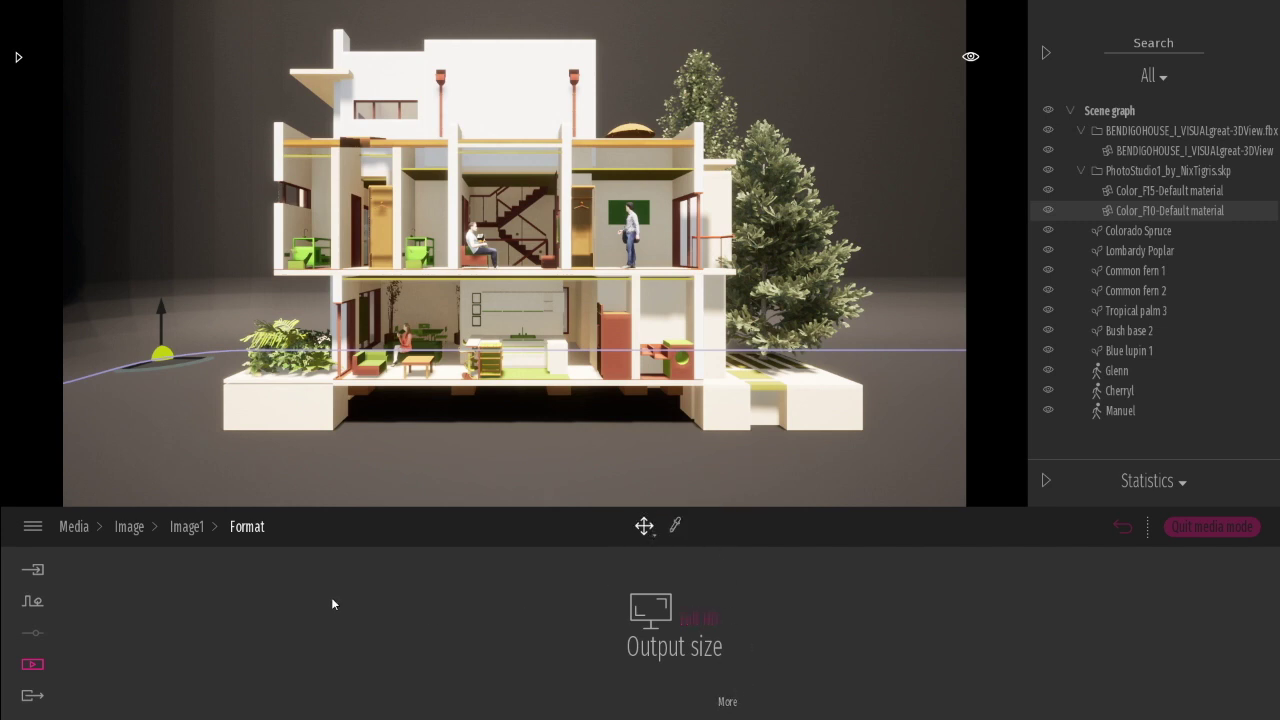
{"action": "left_click", "coordinate": [186, 528]}
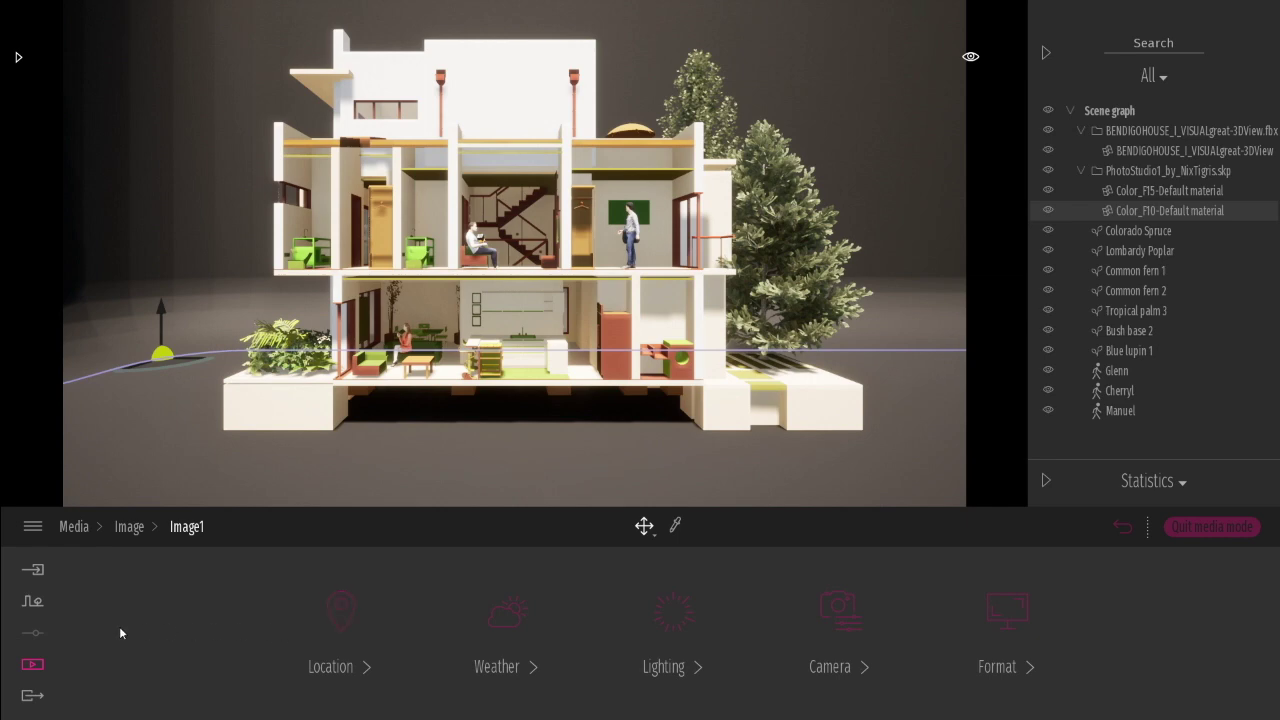
{"action": "left_click", "coordinate": [31, 695]}
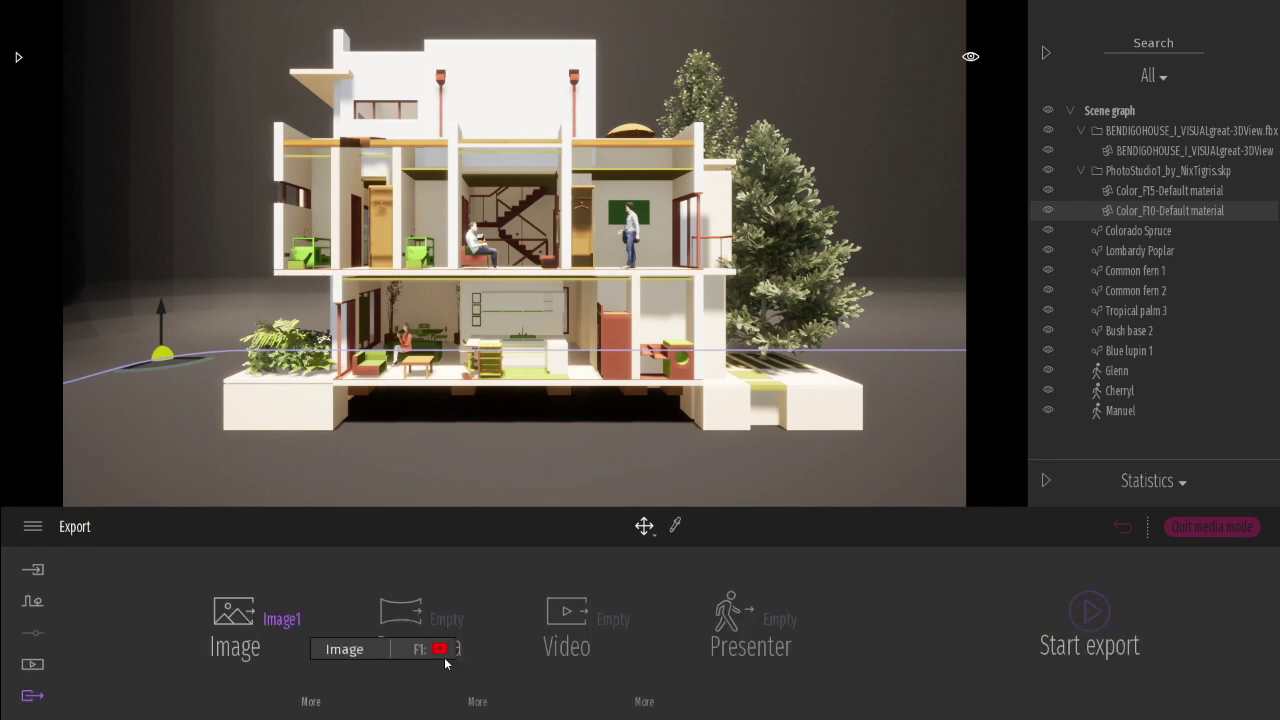
Step: Start the export and choose Escritorio as the destination folder for the render
{"action": "left_click", "coordinate": [1097, 624]}
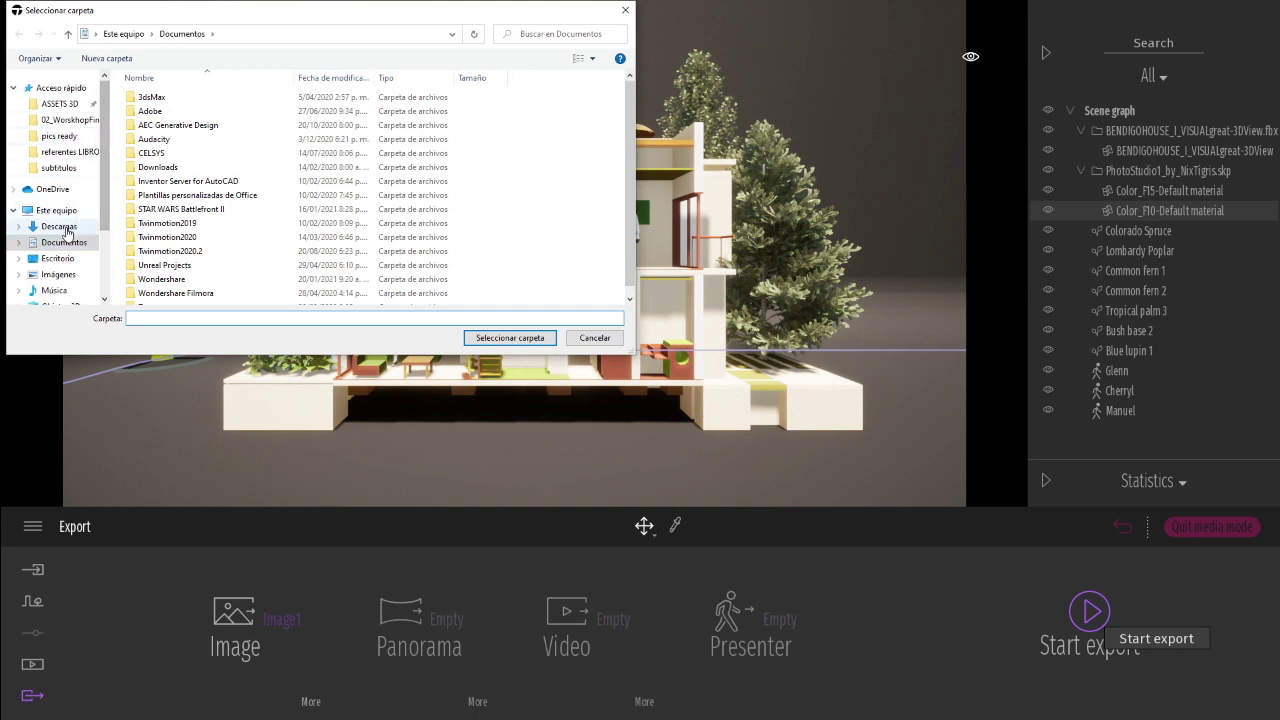
{"action": "left_click", "coordinate": [63, 259]}
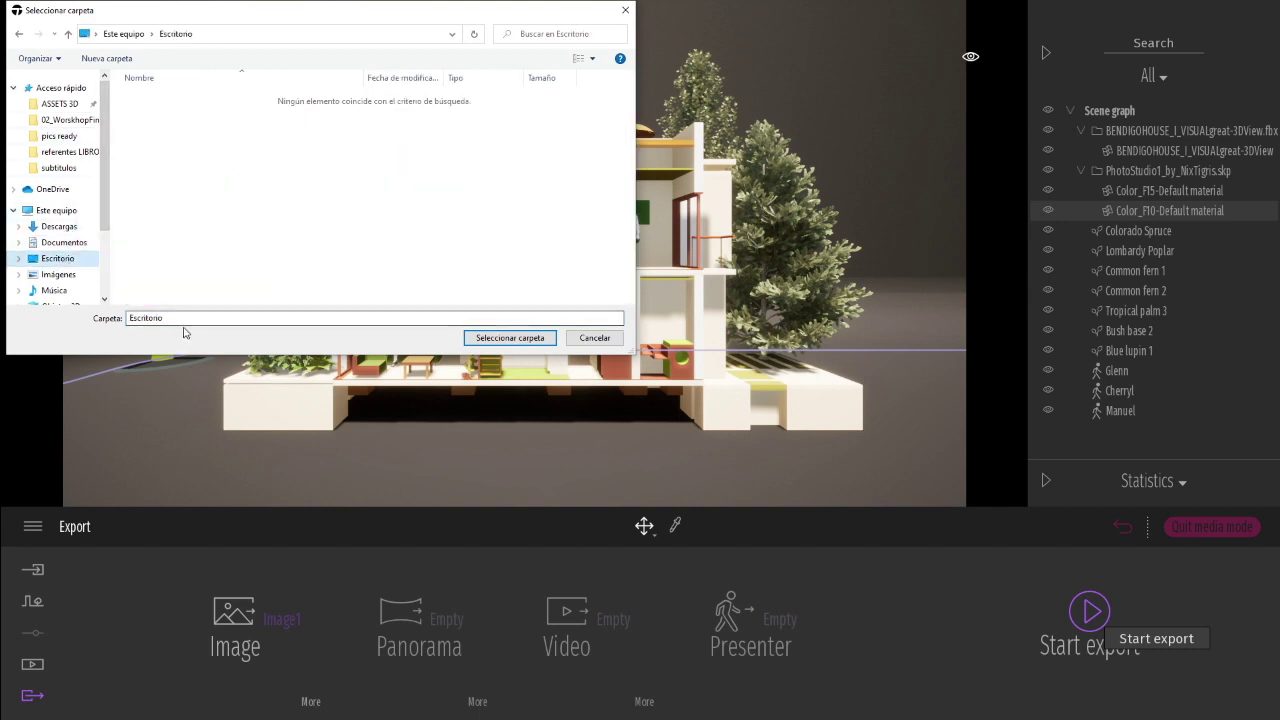
{"action": "left_click", "coordinate": [510, 338]}
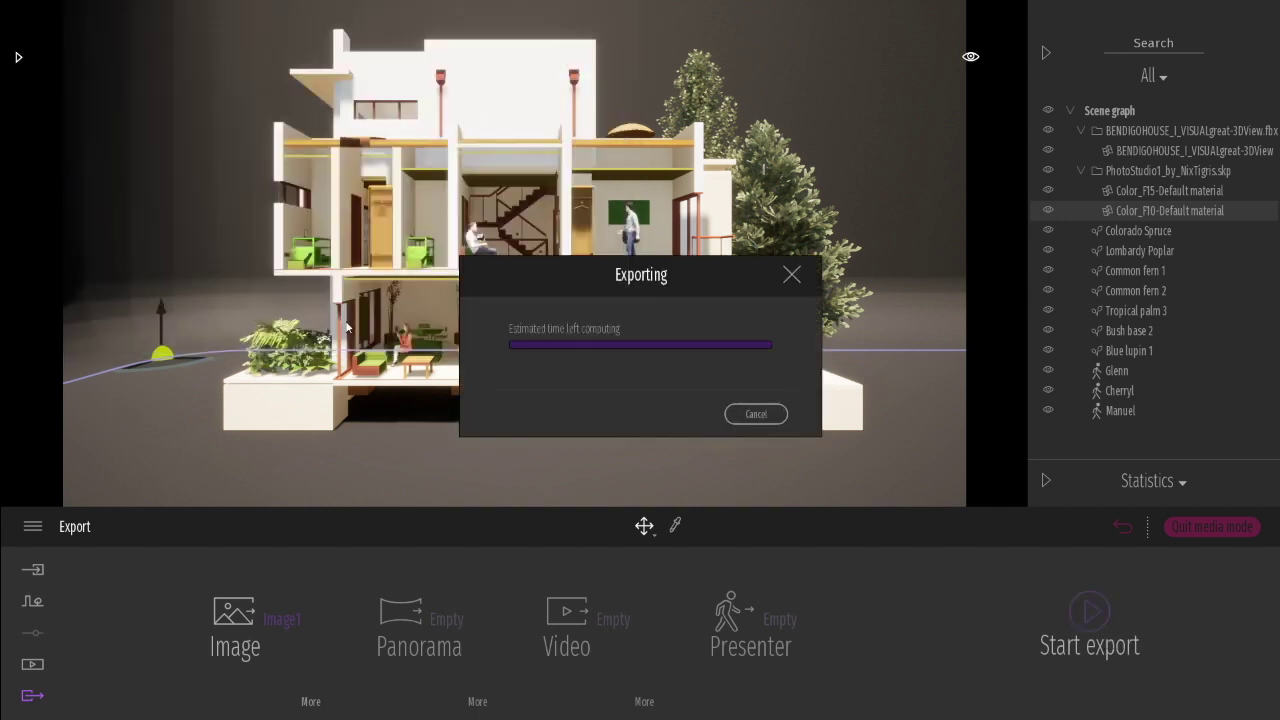
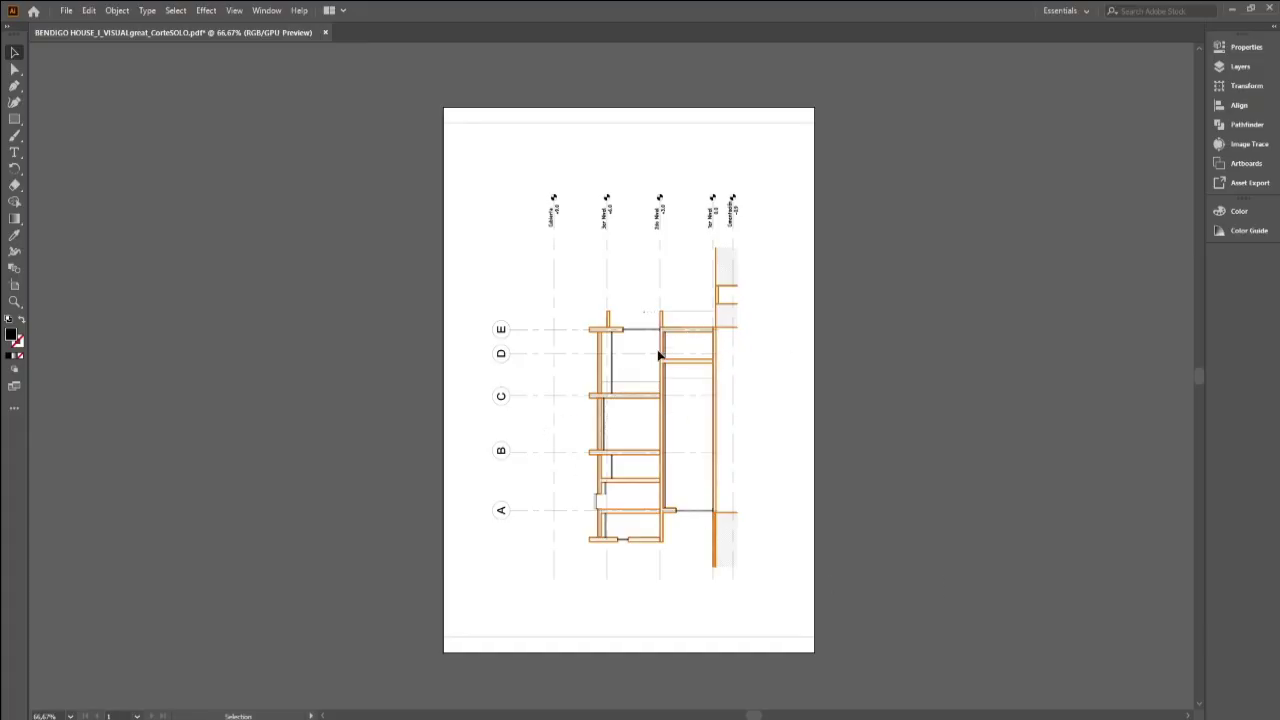
Step: Delete the stray horizontal border line at the bottom of the page
{"action": "left_click", "coordinate": [625, 393]}
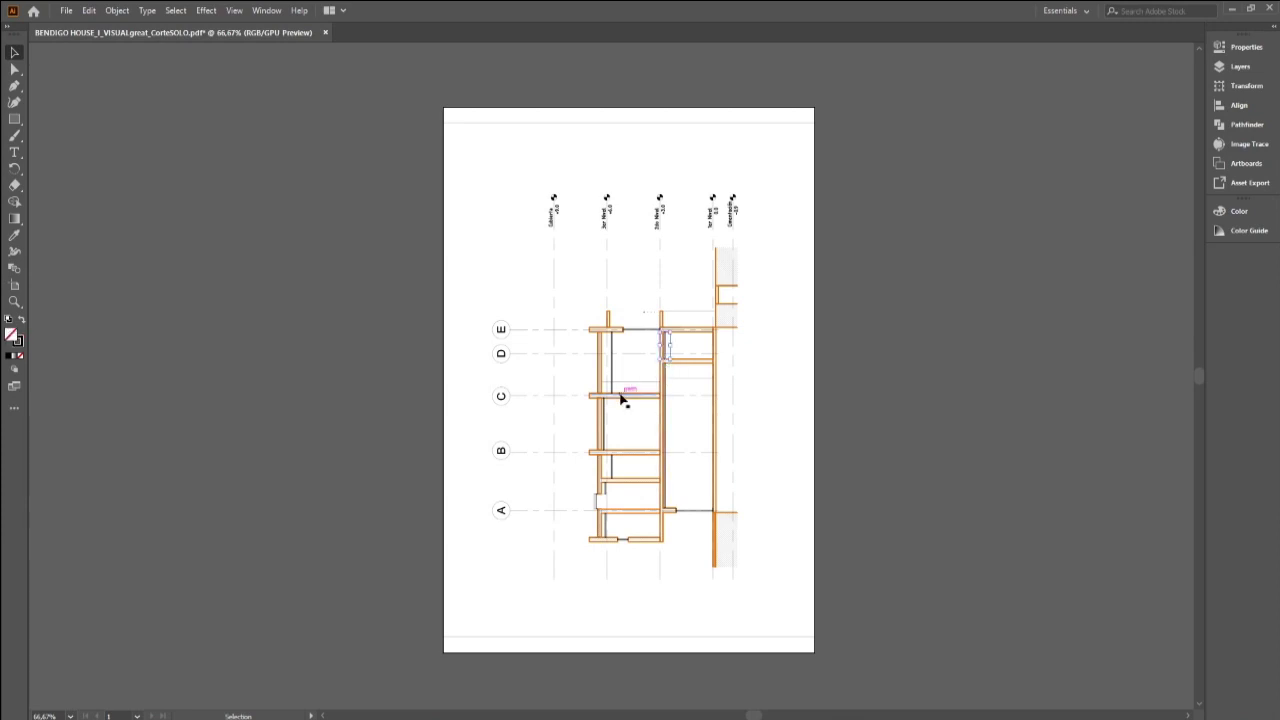
{"action": "left_click", "coordinate": [621, 397]}
{"action": "left_click", "coordinate": [558, 393]}
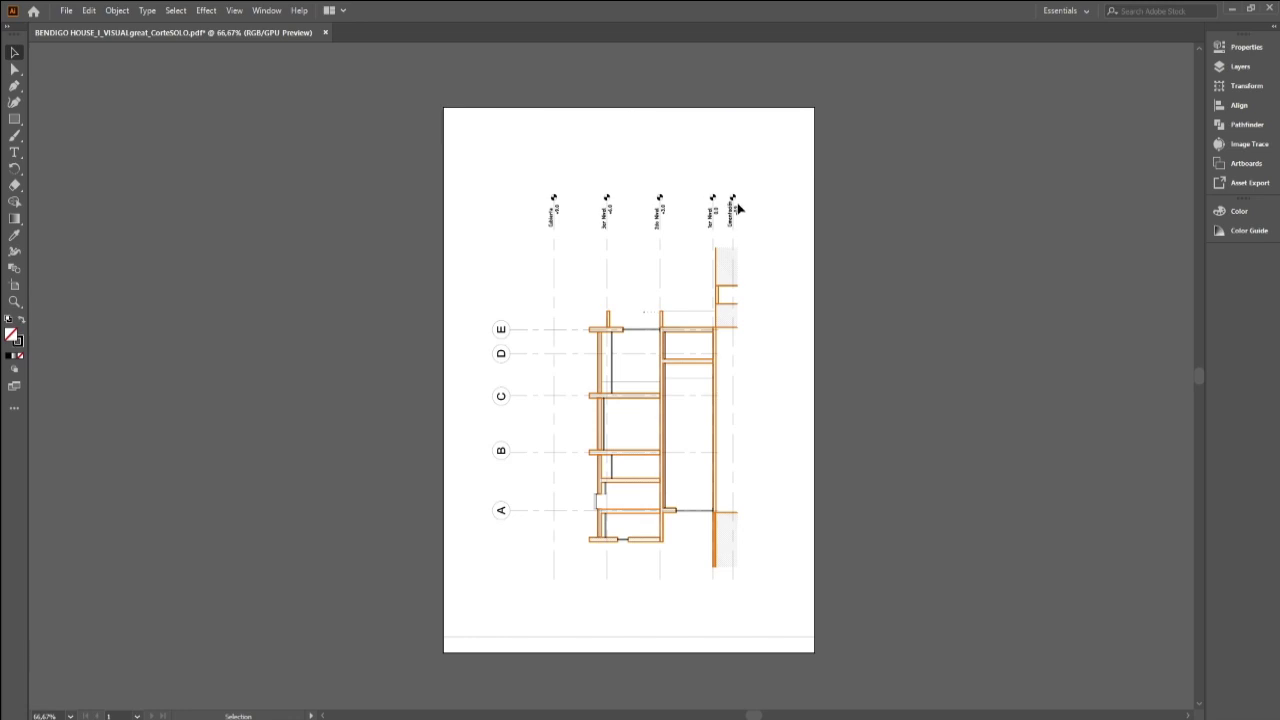
{"action": "left_click", "coordinate": [761, 637]}
{"action": "key", "text": "Delete"}
Step: Marquee-select the section drawing, move it left off the page, then back onto it
{"action": "left_click_drag", "start_coordinate": [402, 148], "coordinate": [838, 597]}
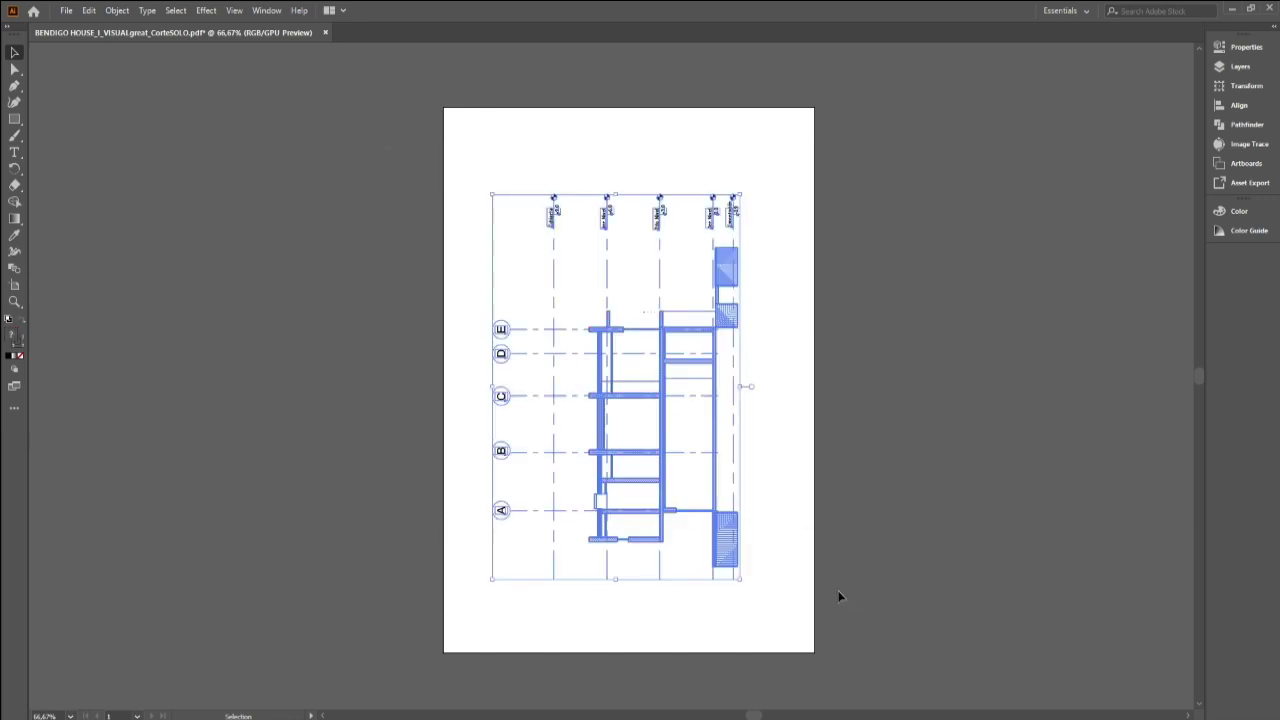
{"action": "left_click_drag", "start_coordinate": [669, 288], "coordinate": [344, 279]}
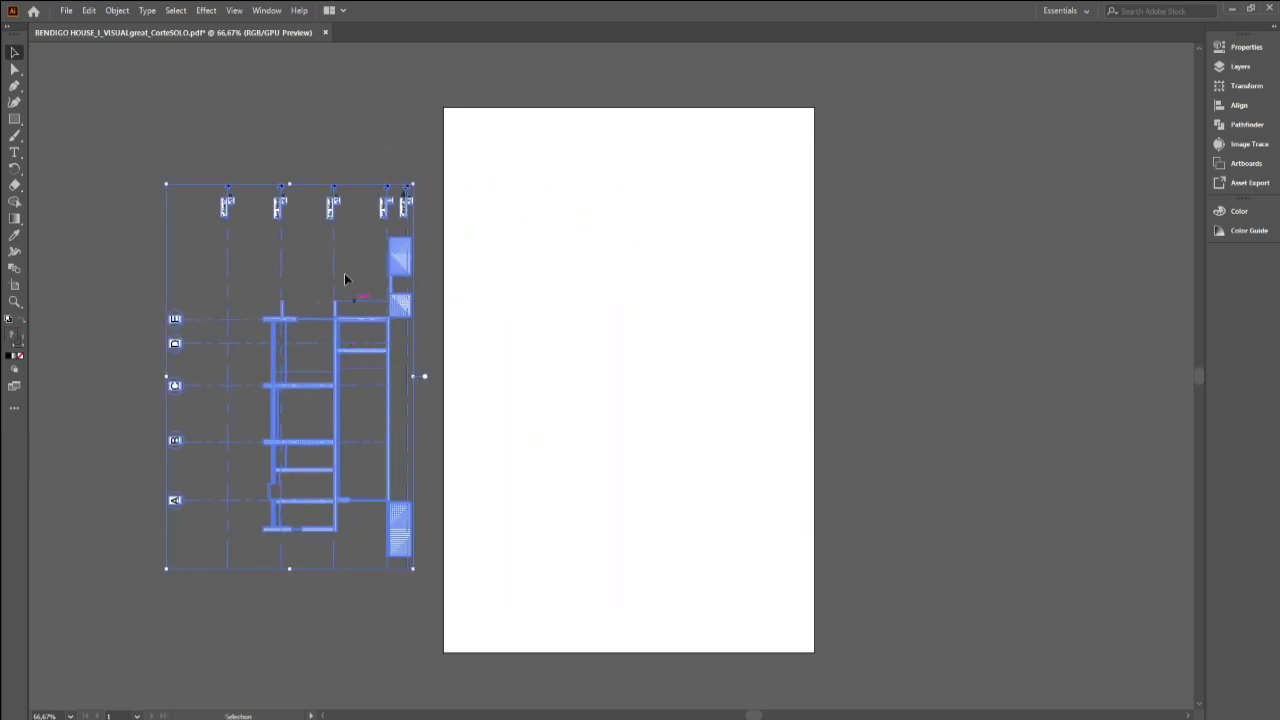
{"action": "left_click", "coordinate": [290, 134]}
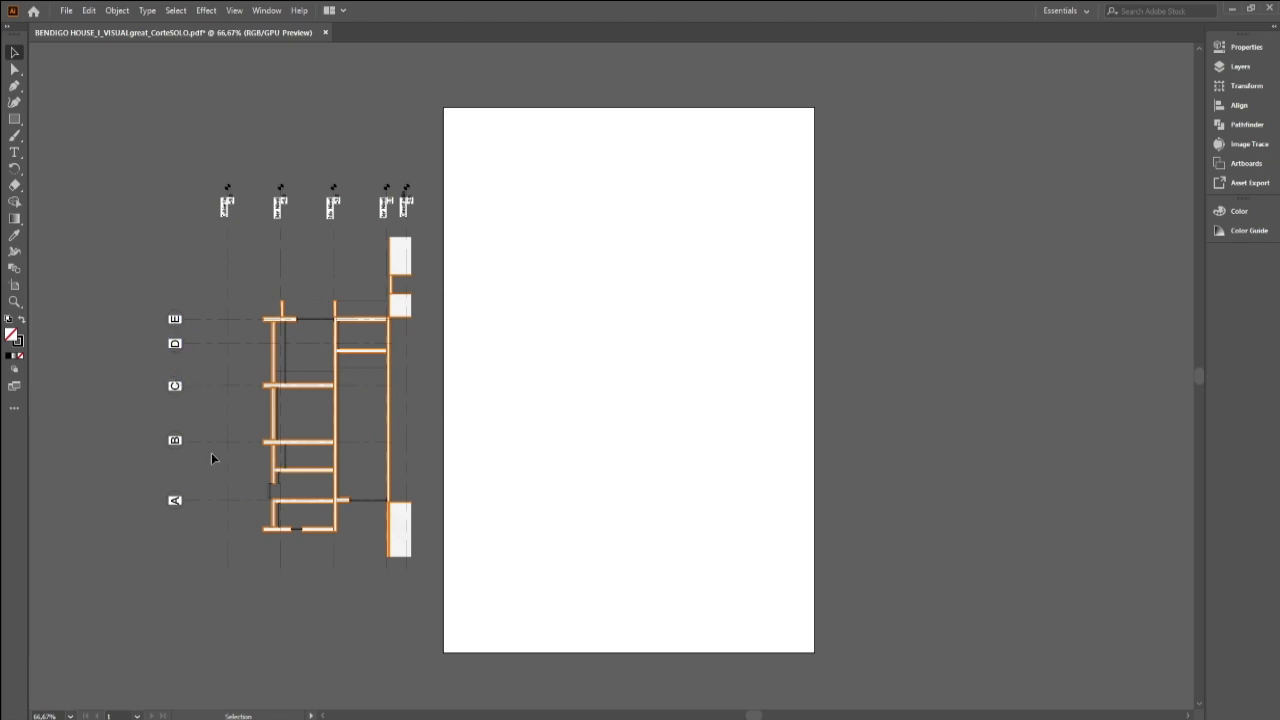
{"action": "left_click_drag", "start_coordinate": [317, 414], "coordinate": [453, 597]}
{"action": "left_click_drag", "start_coordinate": [355, 318], "coordinate": [687, 319]}
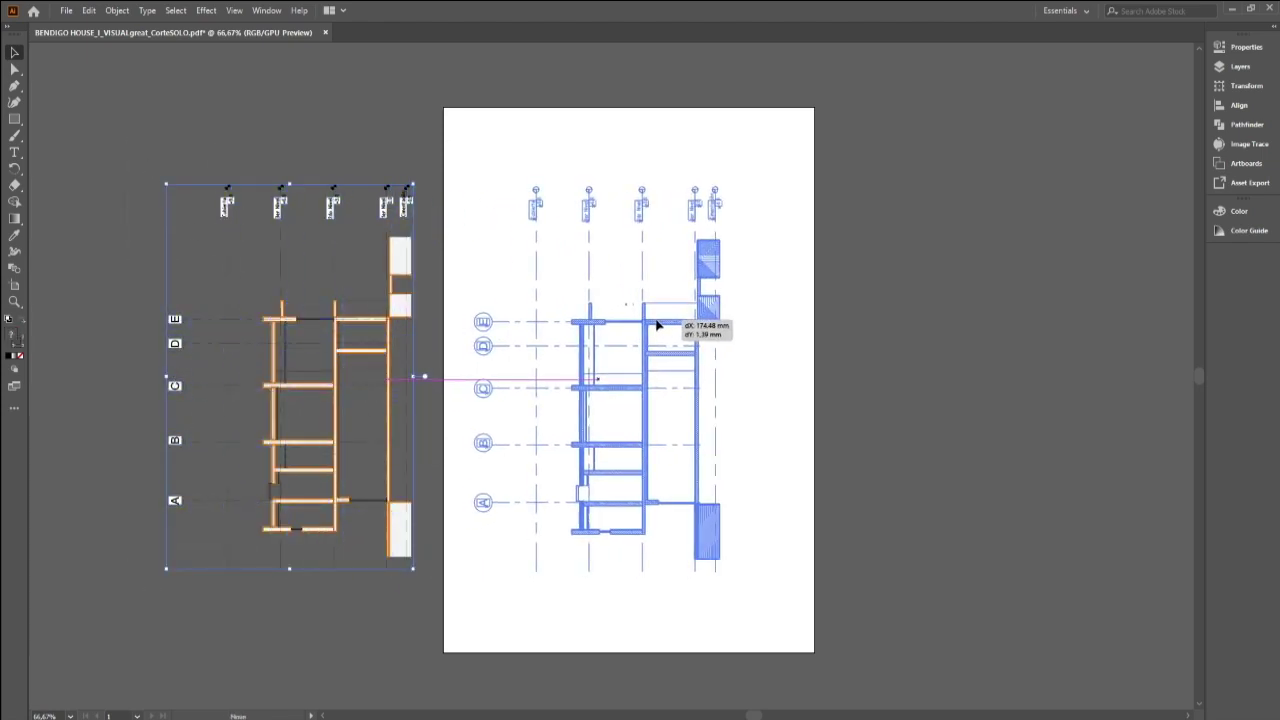
{"action": "left_click", "coordinate": [870, 315]}
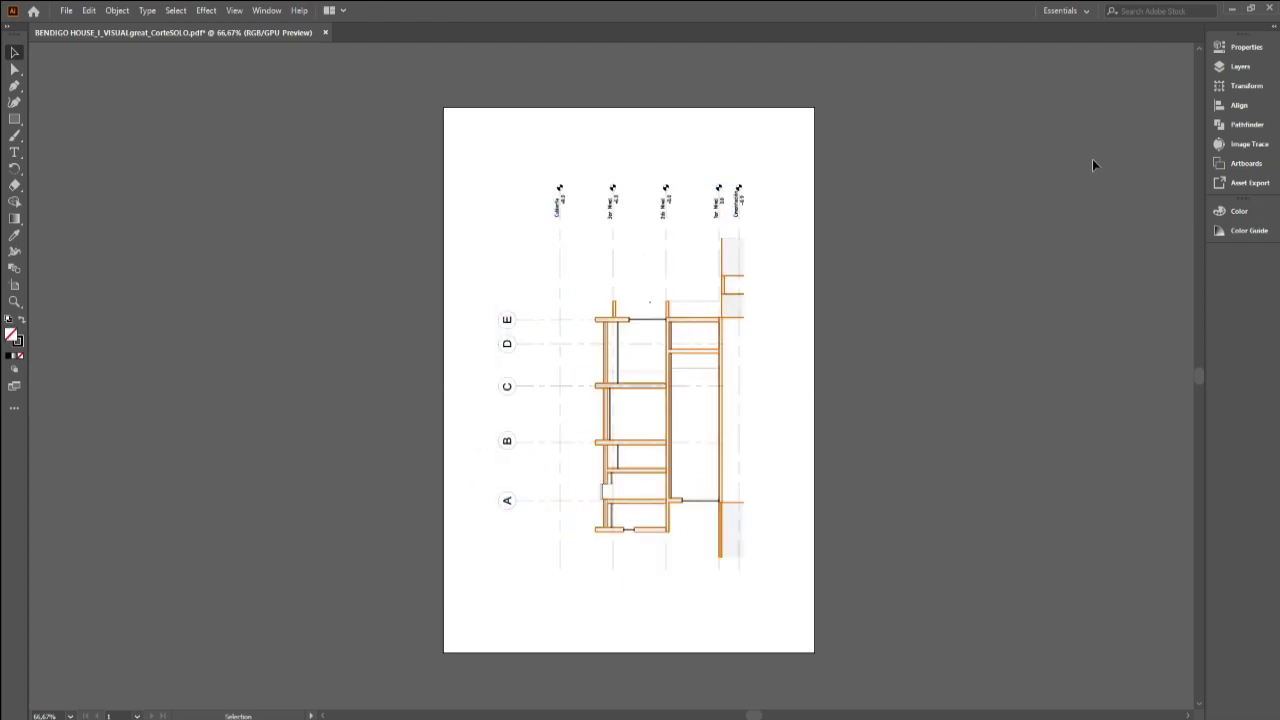
Step: Set Artboard 1 to landscape orientation, 297.04 × 209.98 mm, through Document Setup
{"action": "left_click", "coordinate": [1242, 47]}
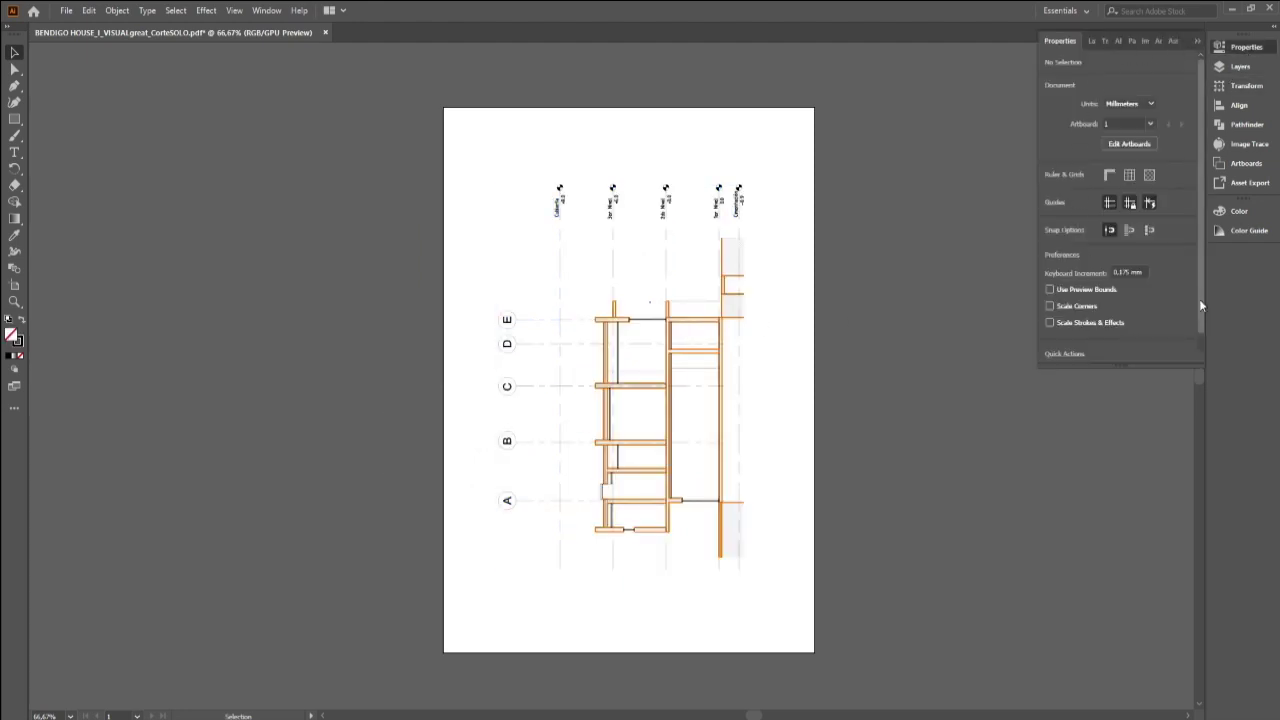
{"action": "scroll", "coordinate": [1203, 352], "scroll_direction": "down", "scroll_amount": 1}
{"action": "left_click", "coordinate": [1092, 352]}
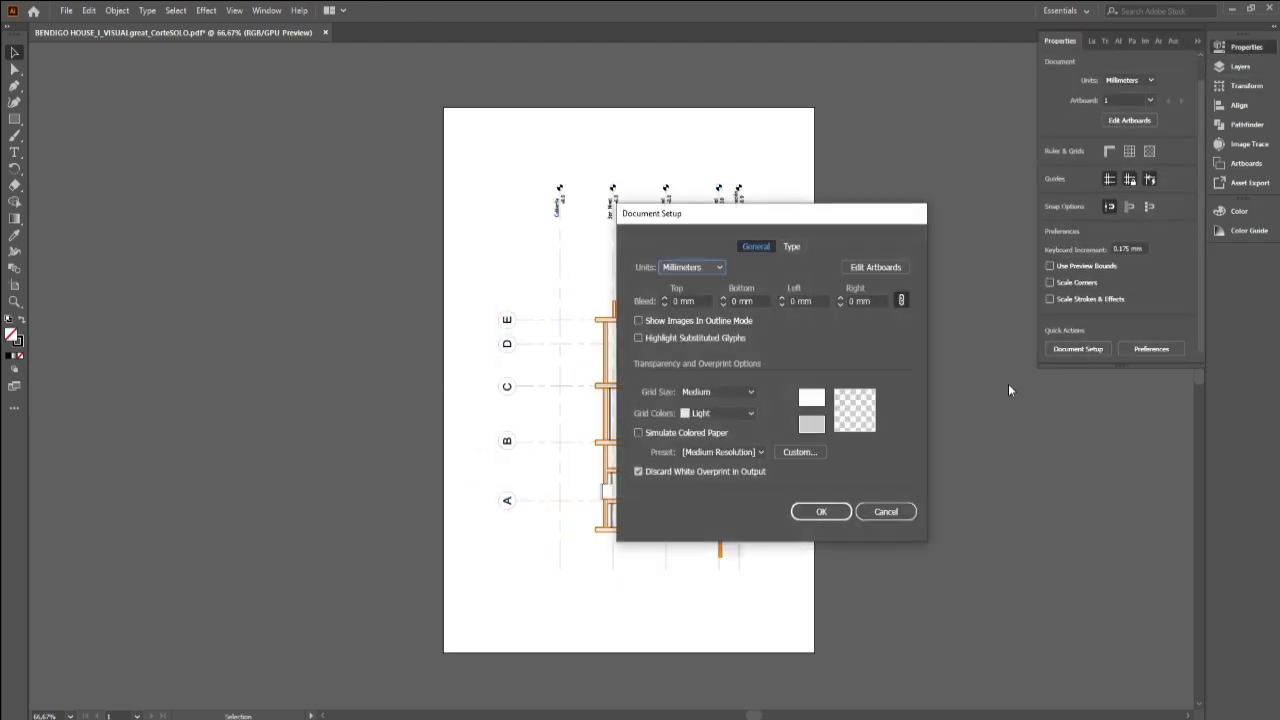
{"action": "left_click", "coordinate": [874, 268]}
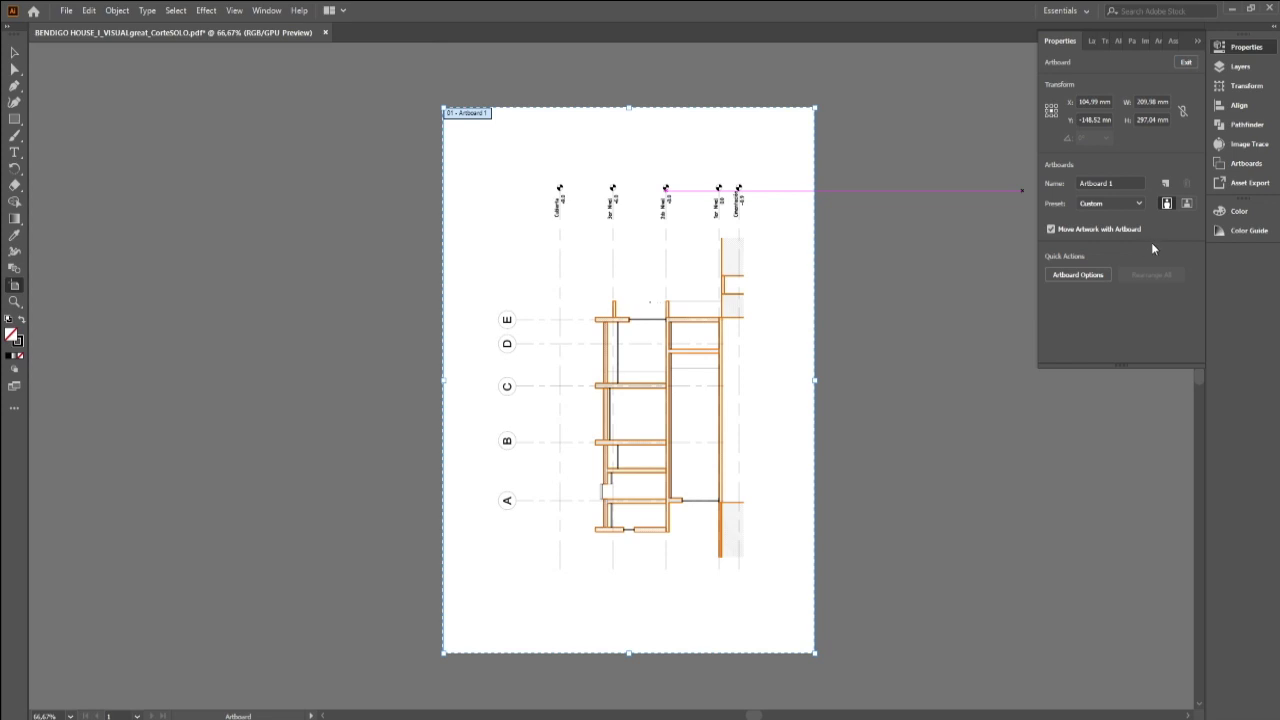
{"action": "left_click", "coordinate": [1186, 203]}
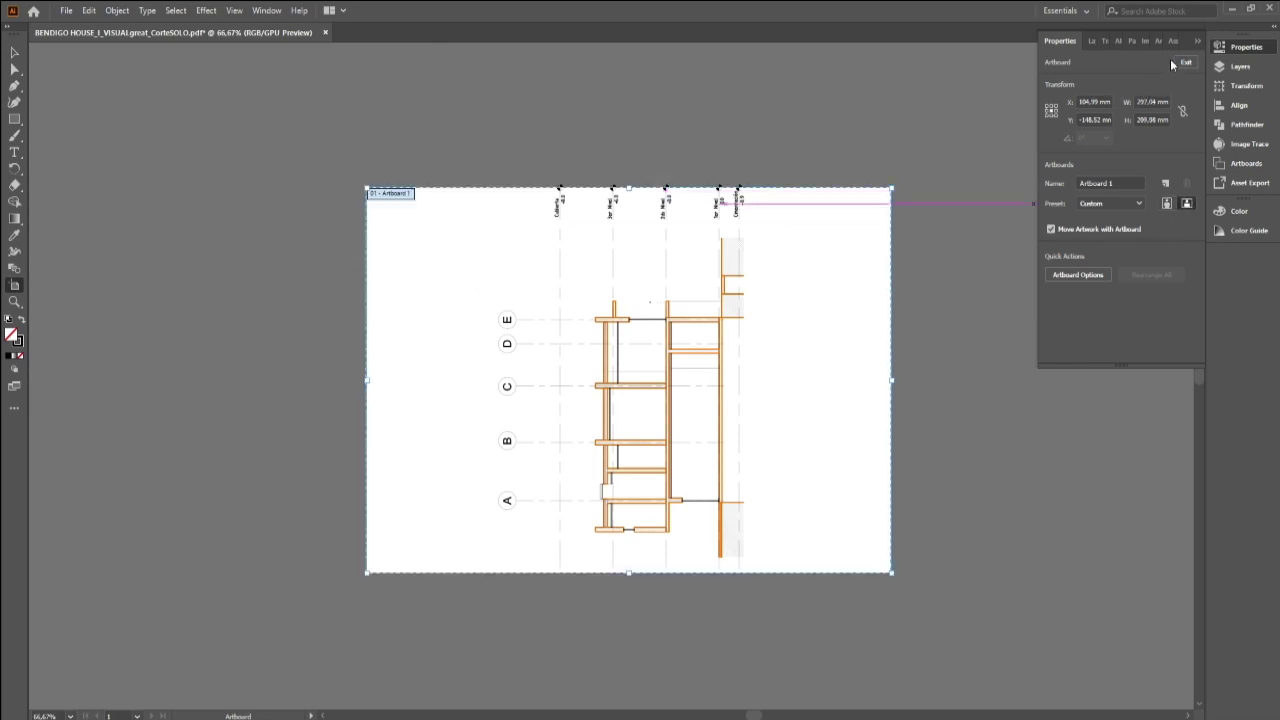
{"action": "left_click", "coordinate": [17, 57]}
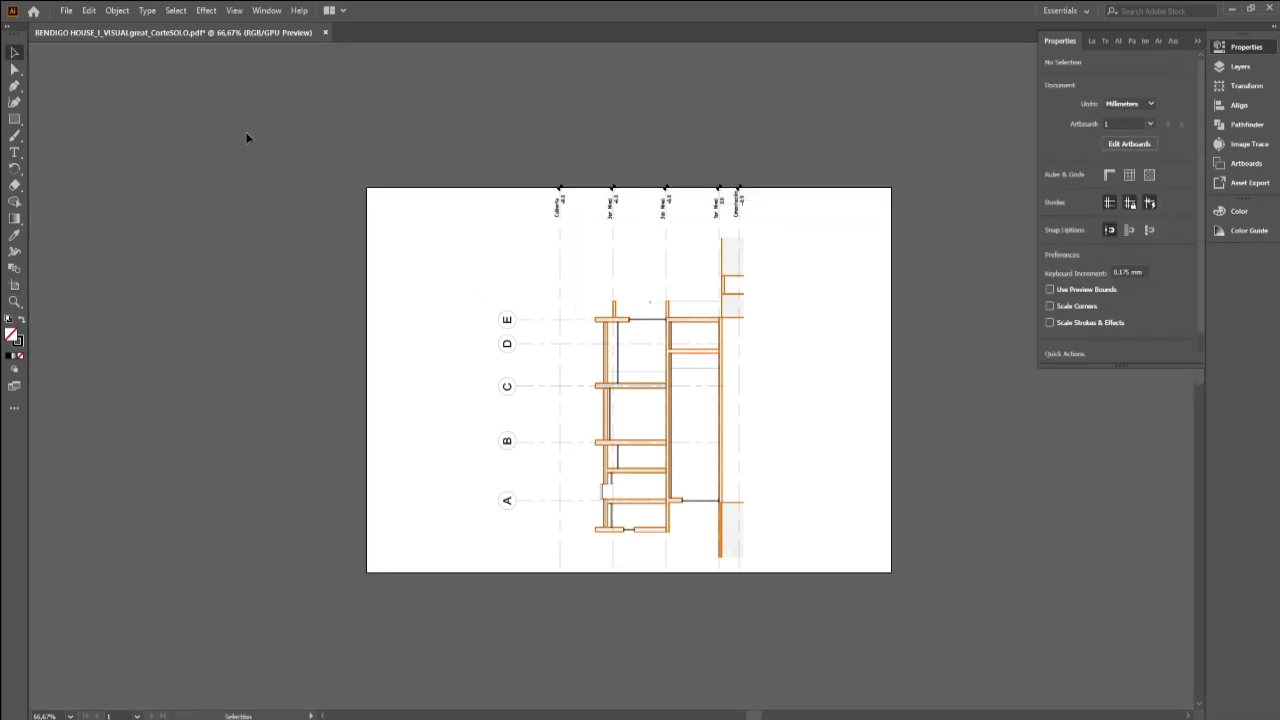
Step: Rotate the section artwork 270°, scale it to about 274 × 182 mm, and nudge it right
{"action": "left_click_drag", "start_coordinate": [429, 92], "coordinate": [826, 651]}
{"action": "left_click_drag", "start_coordinate": [753, 176], "coordinate": [860, 457]}
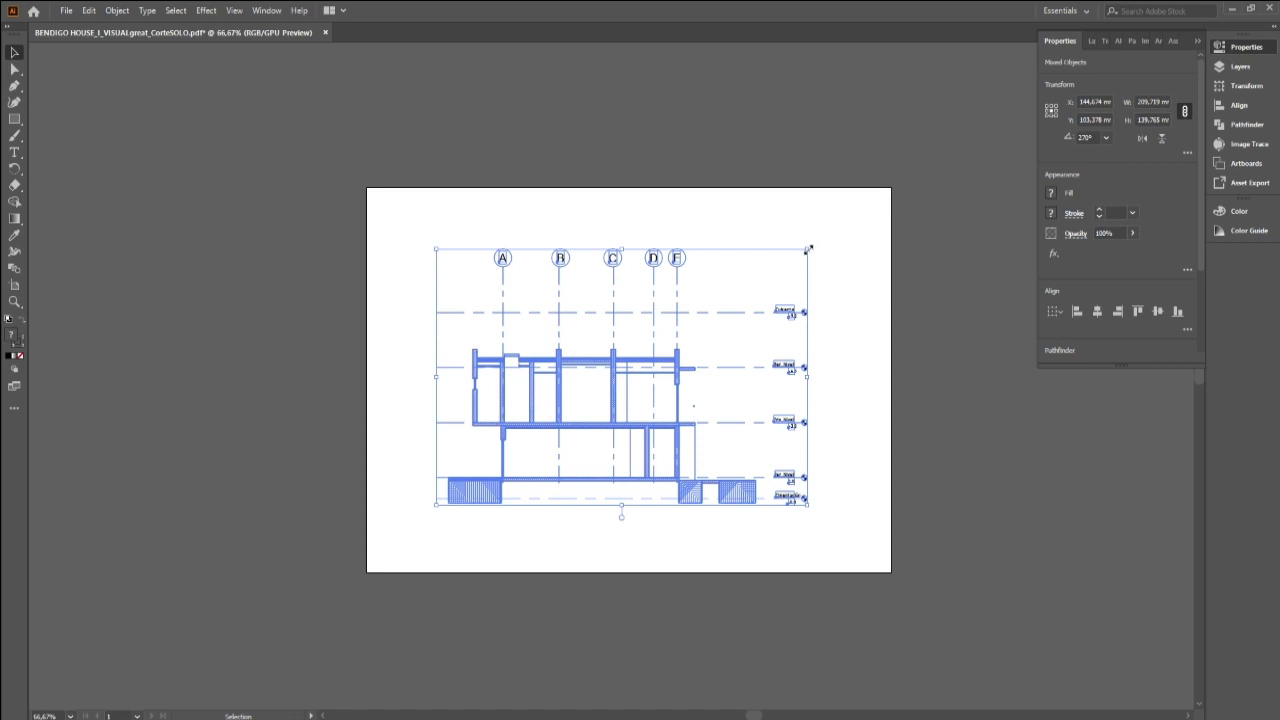
{"action": "left_click_drag", "start_coordinate": [808, 248], "coordinate": [878, 212]}
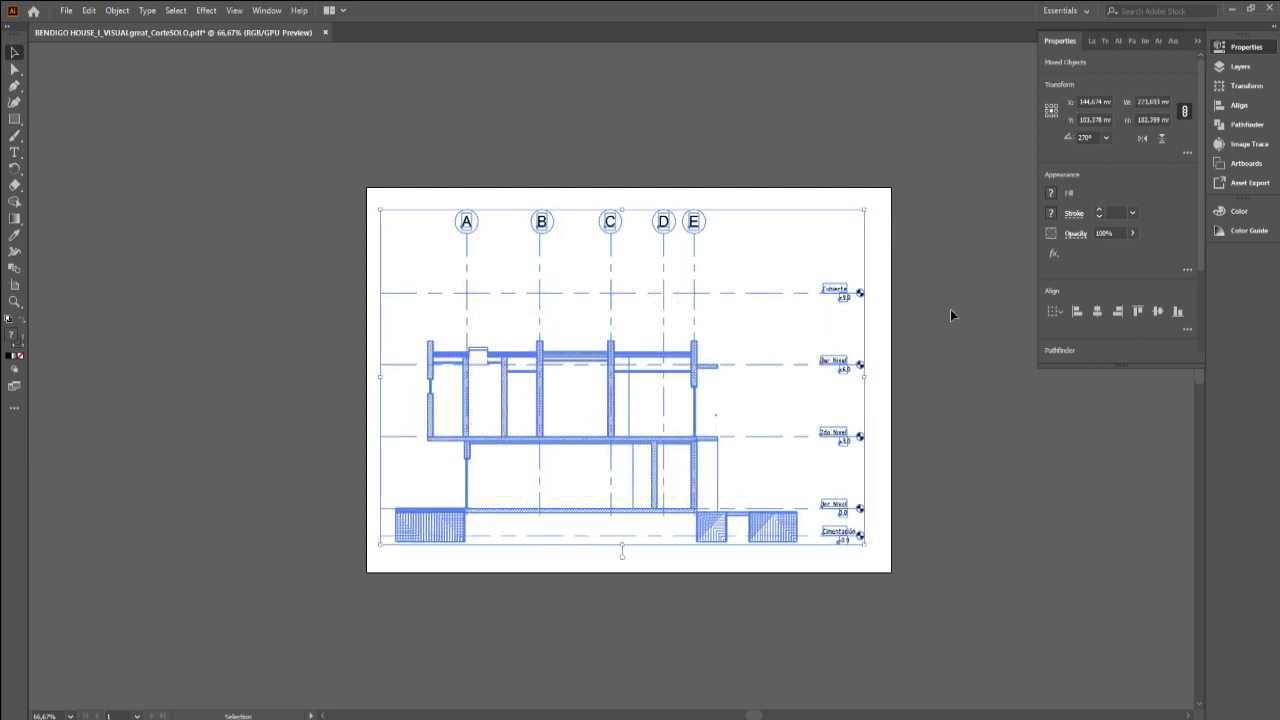
{"action": "key", "text": "Right"}
{"action": "key", "text": "Right"}
{"action": "key", "text": "Right"}
{"action": "key", "text": "Right"}
{"action": "key", "text": "Right"}
{"action": "key", "text": "Right"}
{"action": "key", "text": "Right"}
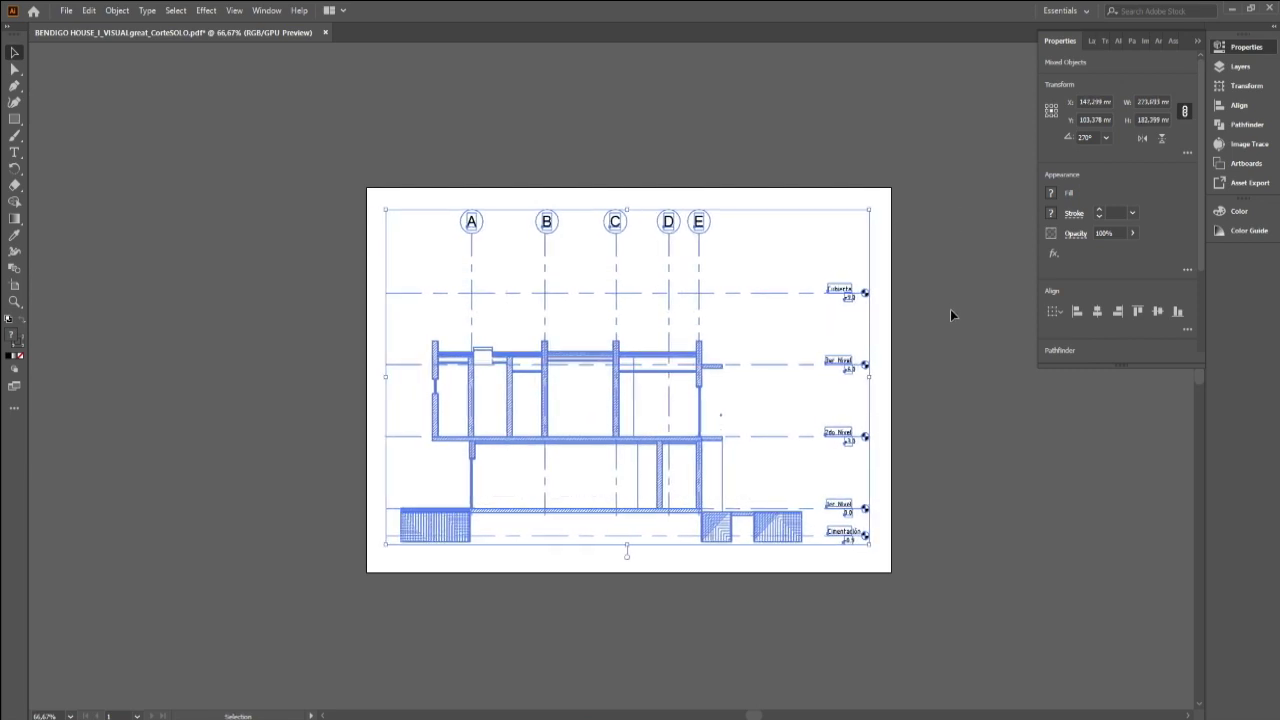
{"action": "left_click", "coordinate": [950, 315]}
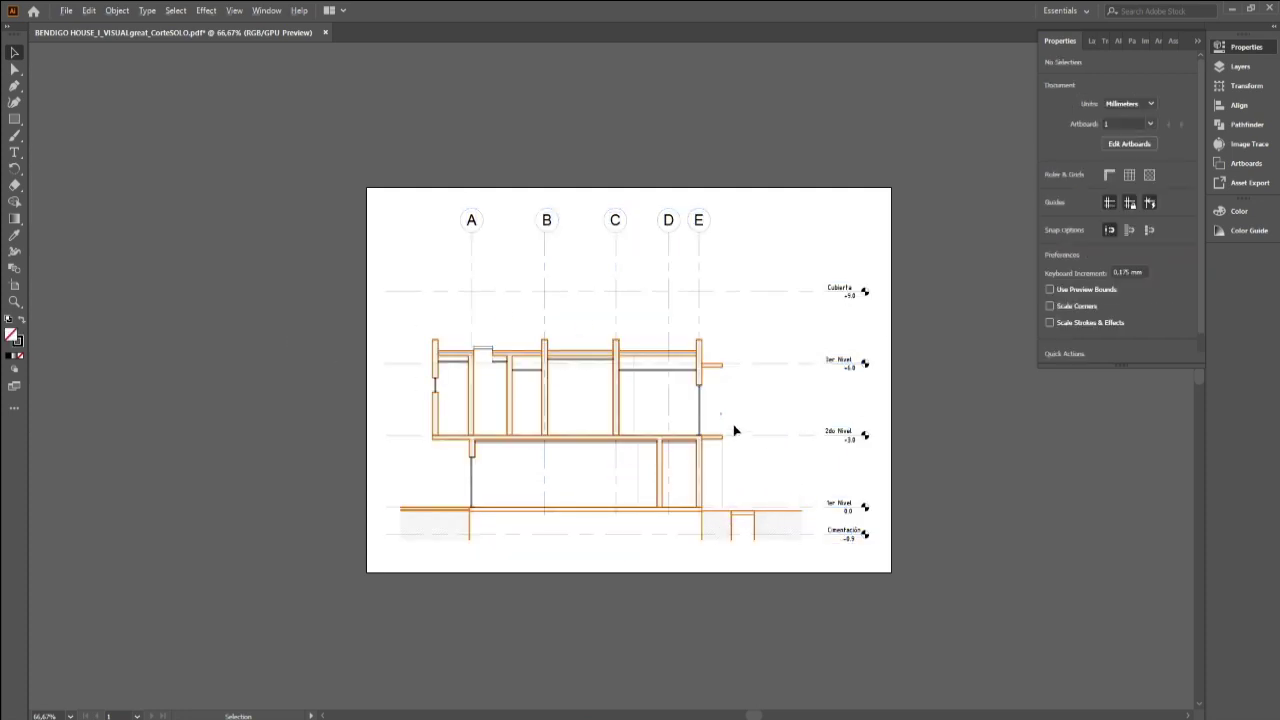
Step: Select all the artwork and shift it straight right off the artboard
{"action": "scroll", "coordinate": [734, 430], "scroll_direction": "up", "scroll_amount": 1, "text": "alt"}
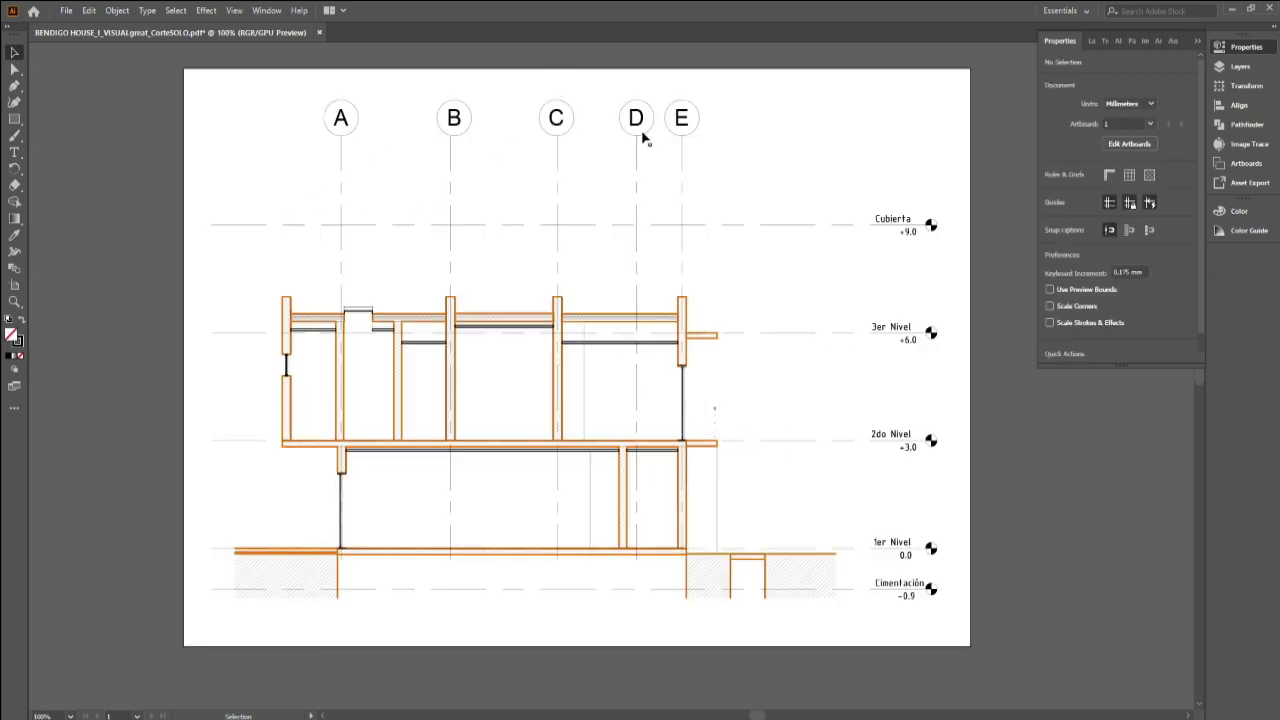
{"action": "scroll", "coordinate": [456, 413], "scroll_direction": "down", "scroll_amount": 2, "text": "alt"}
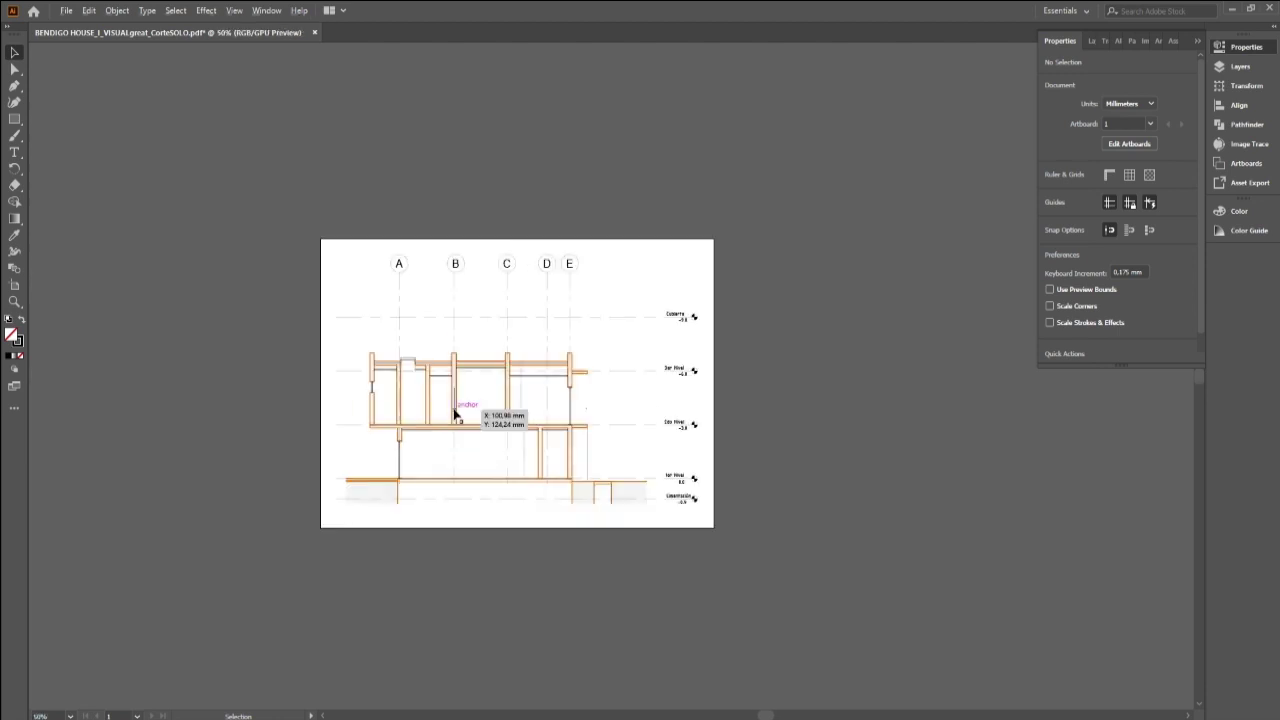
{"action": "scroll", "coordinate": [457, 400], "scroll_direction": "down", "scroll_amount": 1, "text": "alt"}
{"action": "key", "text": "ctrl+a"}
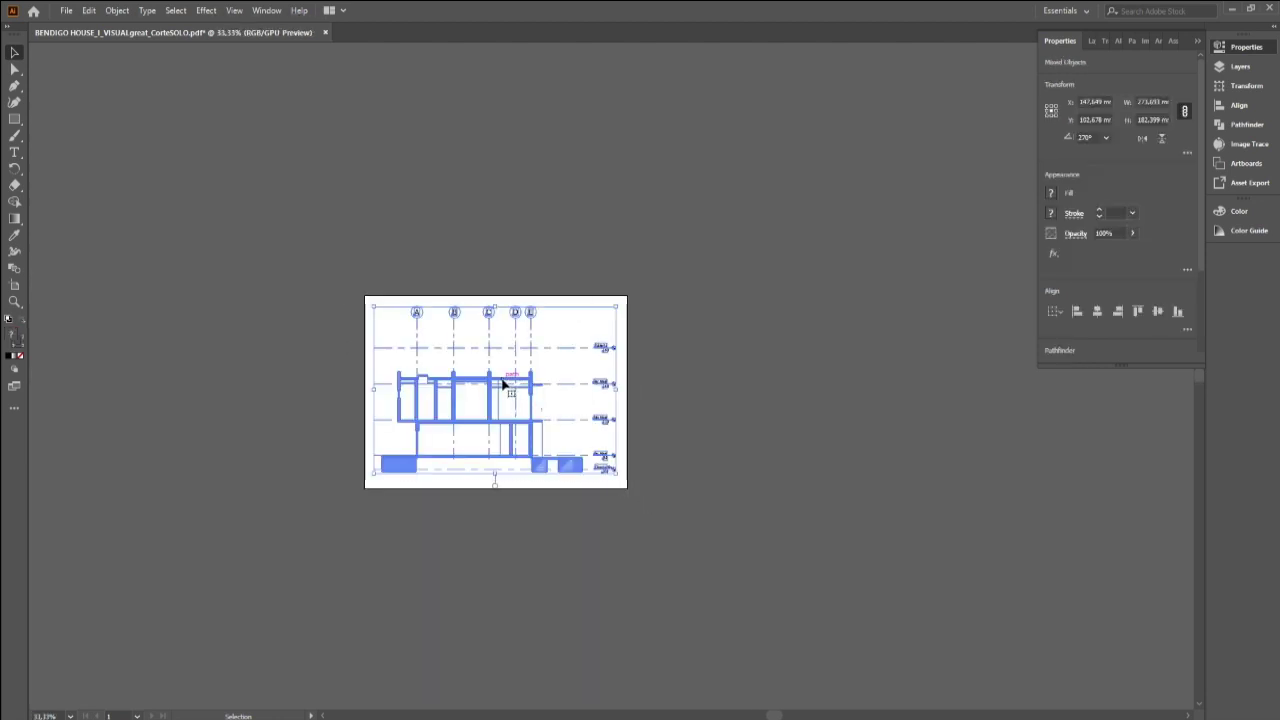
{"action": "left_click_drag", "start_coordinate": [503, 380], "coordinate": [779, 396], "text": "shift"}
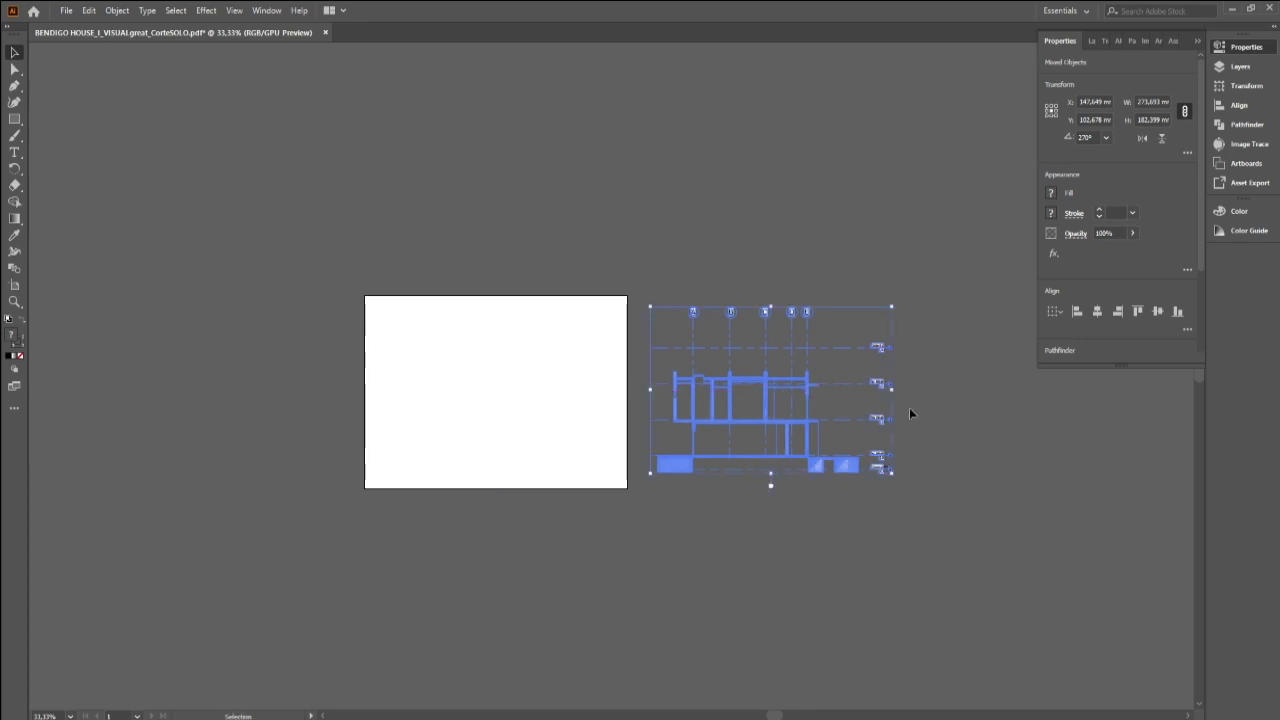
{"action": "left_click", "coordinate": [744, 308]}
Step: Zoom in and delete the white boxes behind grid labels A and B
{"action": "scroll", "coordinate": [737, 307], "scroll_direction": "up", "scroll_amount": 2, "text": "alt"}
{"action": "scroll", "coordinate": [634, 303], "scroll_direction": "up", "scroll_amount": 1, "text": "alt"}
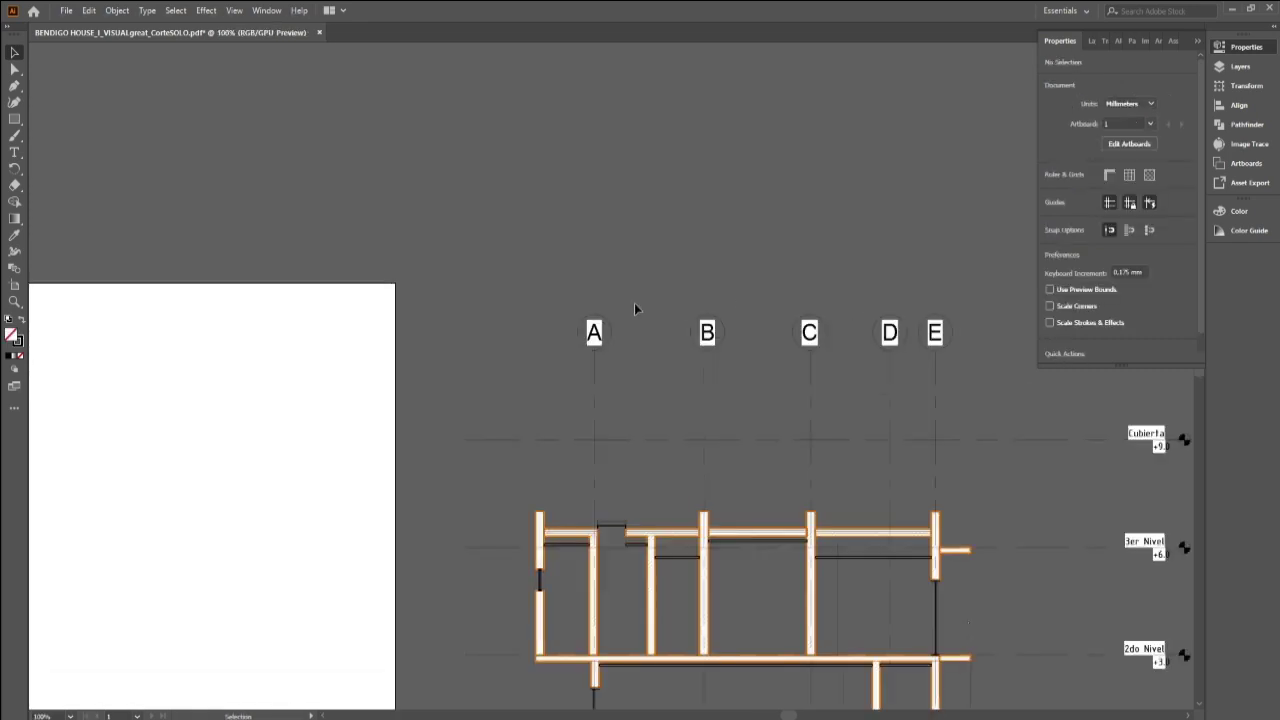
{"action": "scroll", "coordinate": [614, 320], "scroll_direction": "up", "scroll_amount": 1, "text": "alt"}
{"action": "left_click", "coordinate": [589, 340]}
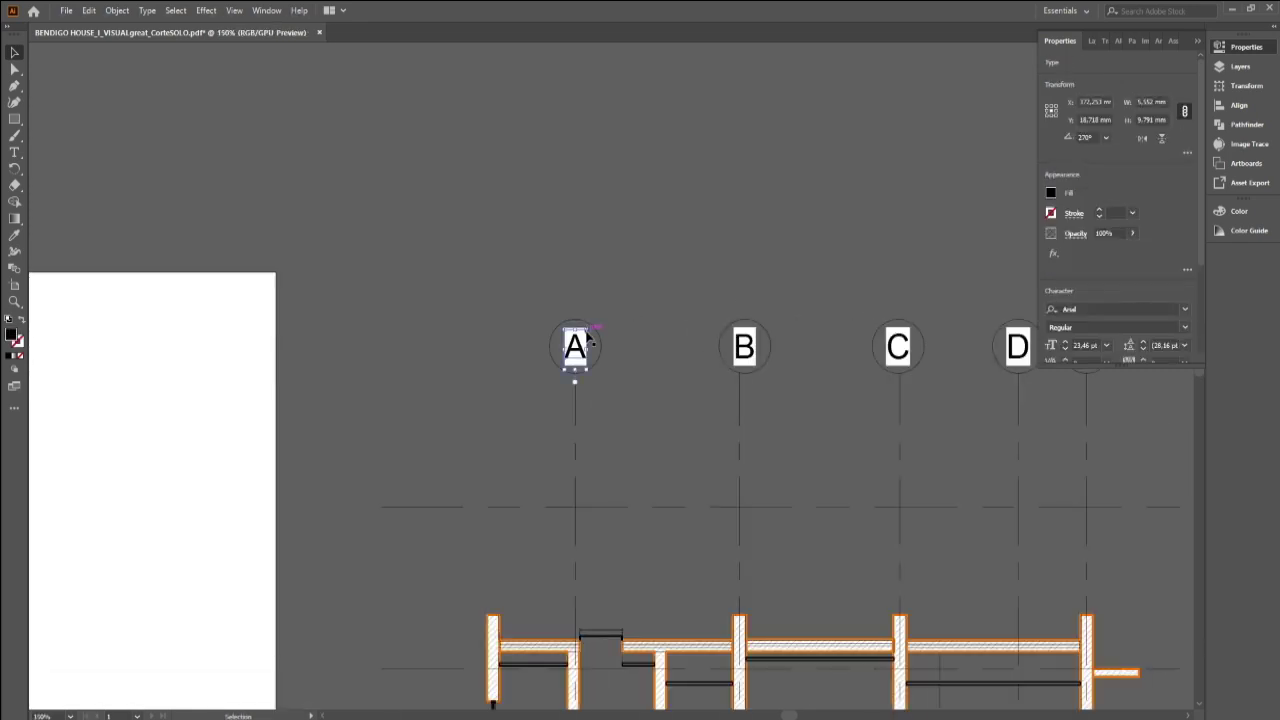
{"action": "key", "text": "alt+space"}
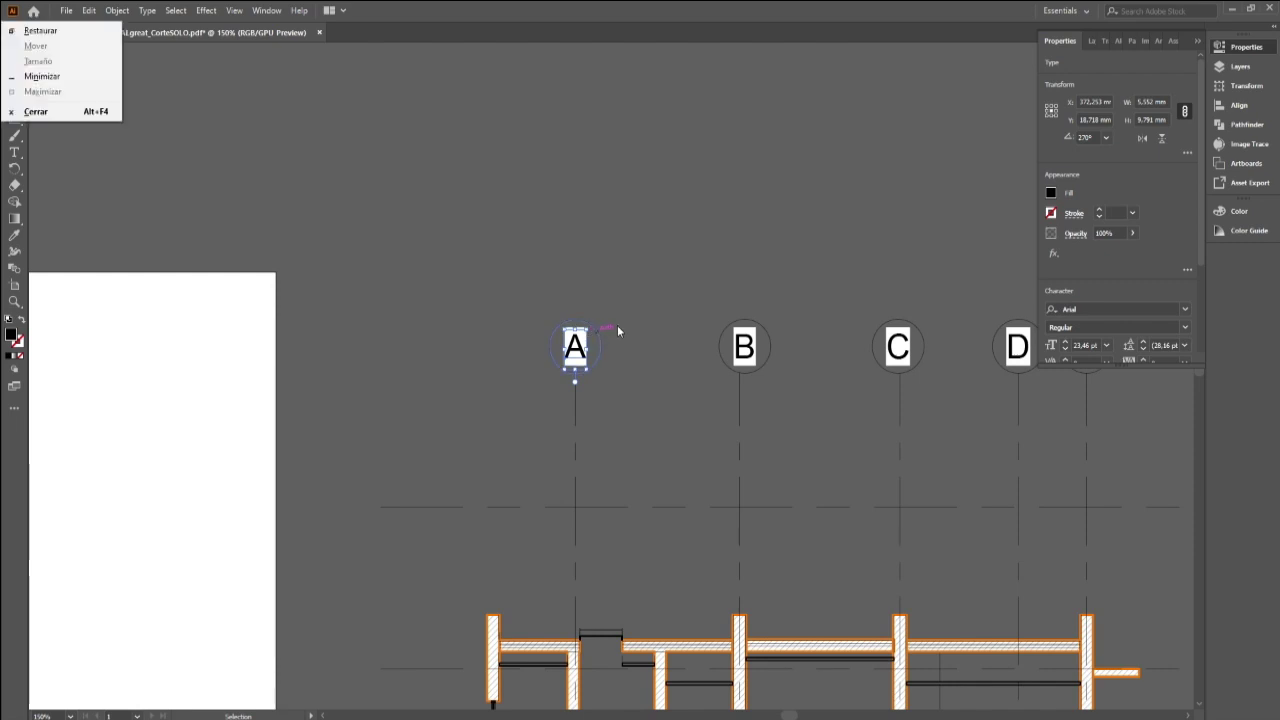
{"action": "key", "text": "Escape"}
{"action": "left_click", "coordinate": [601, 301]}
{"action": "scroll", "coordinate": [588, 322], "scroll_direction": "up", "scroll_amount": 3, "text": "alt"}
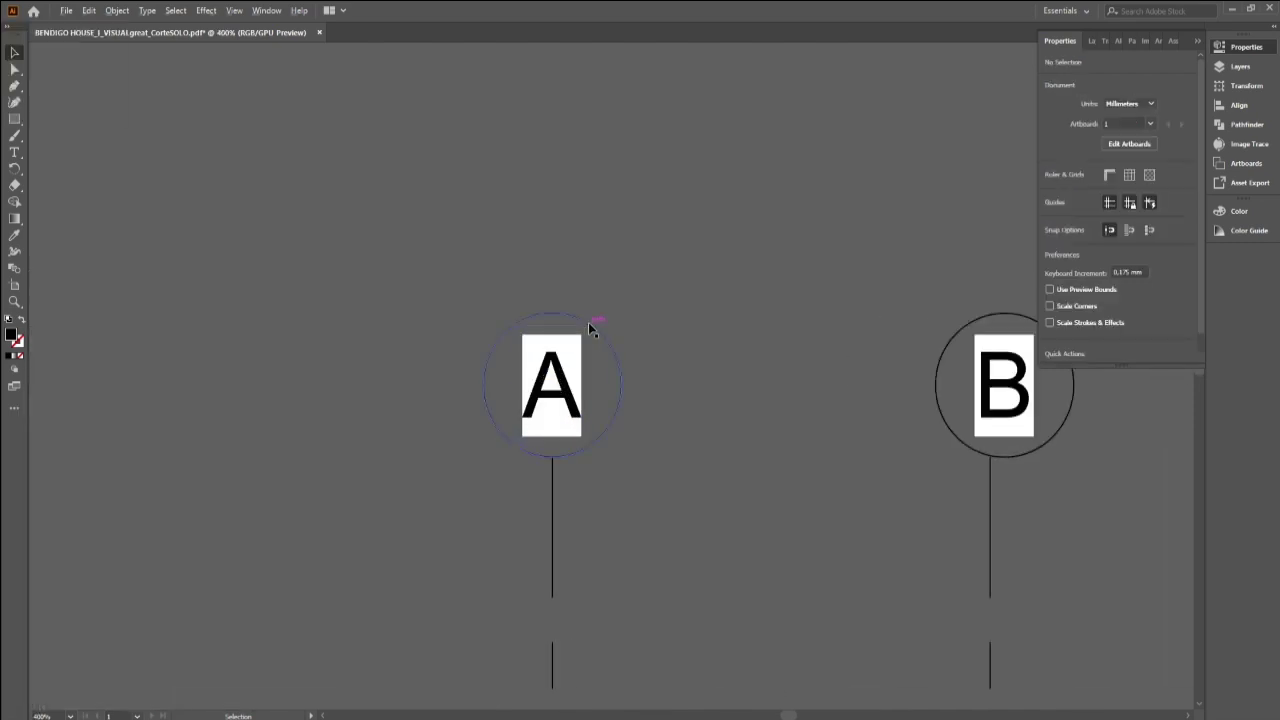
{"action": "left_click", "coordinate": [575, 336]}
{"action": "key", "text": "Delete"}
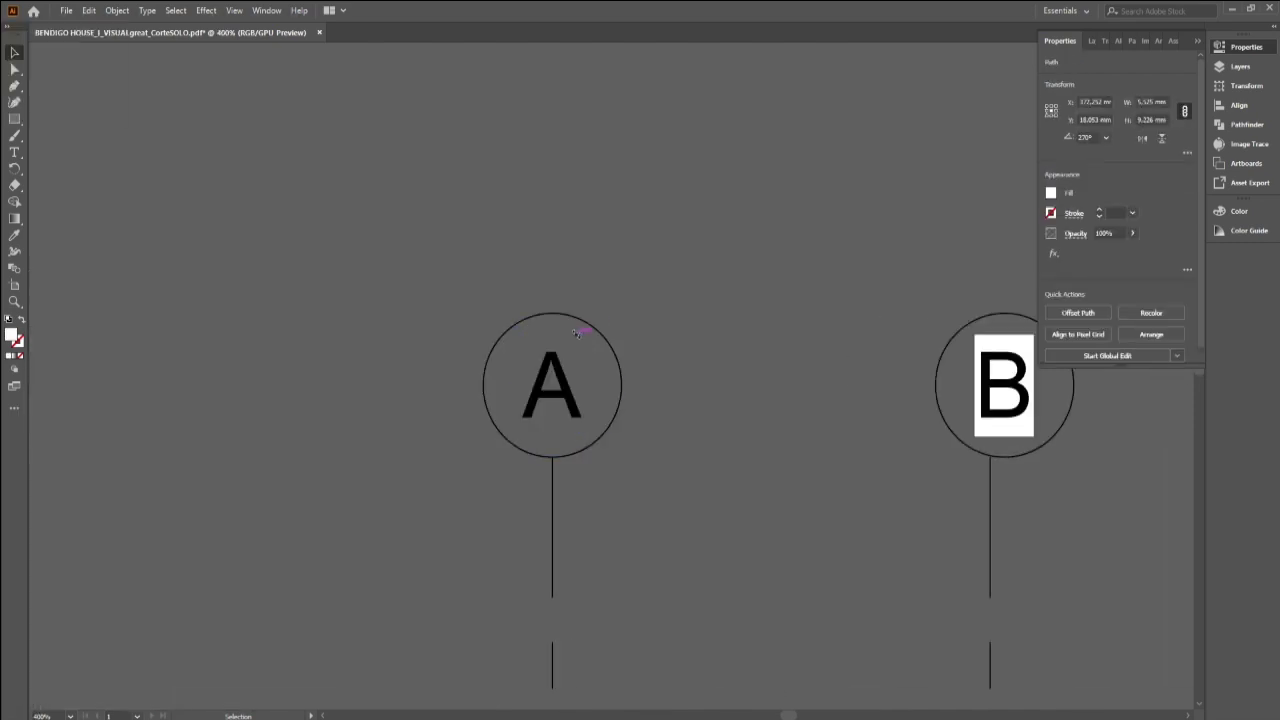
{"action": "left_click", "coordinate": [985, 340]}
{"action": "key", "text": "Delete"}
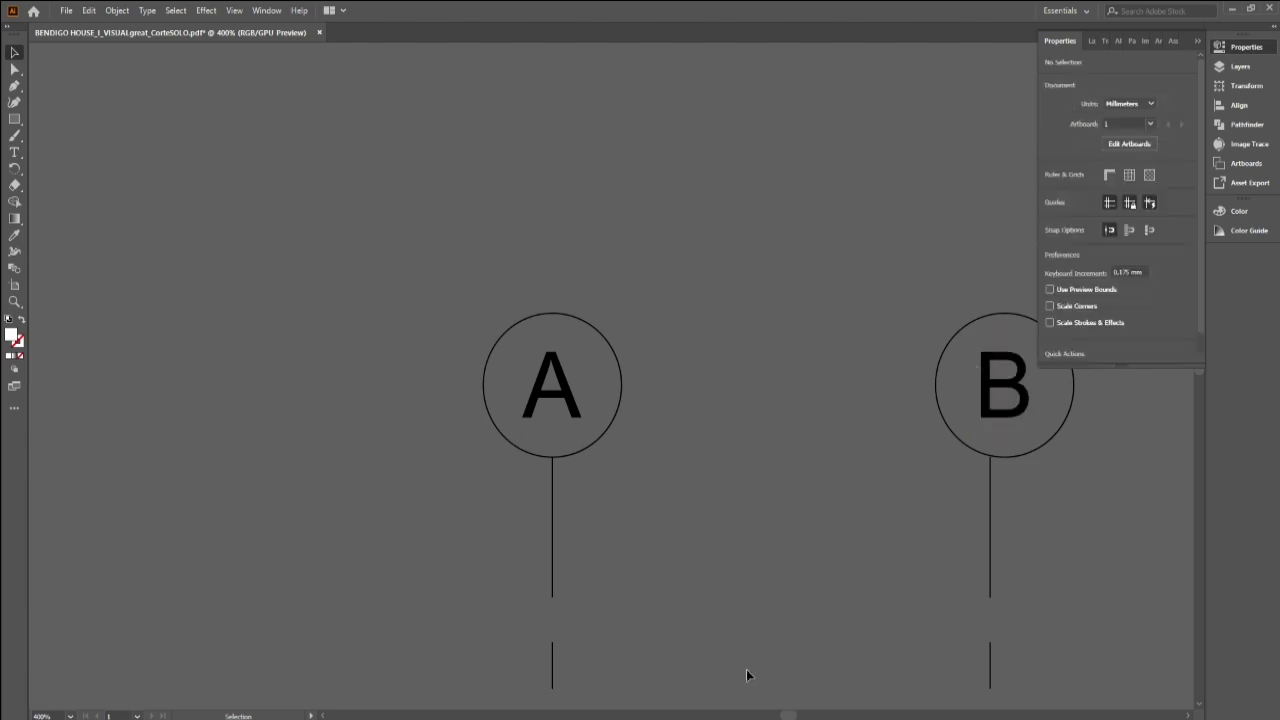
Step: Delete the white boxes behind grid labels C, D and E
{"action": "left_click_drag", "start_coordinate": [772, 712], "coordinate": [800, 712]}
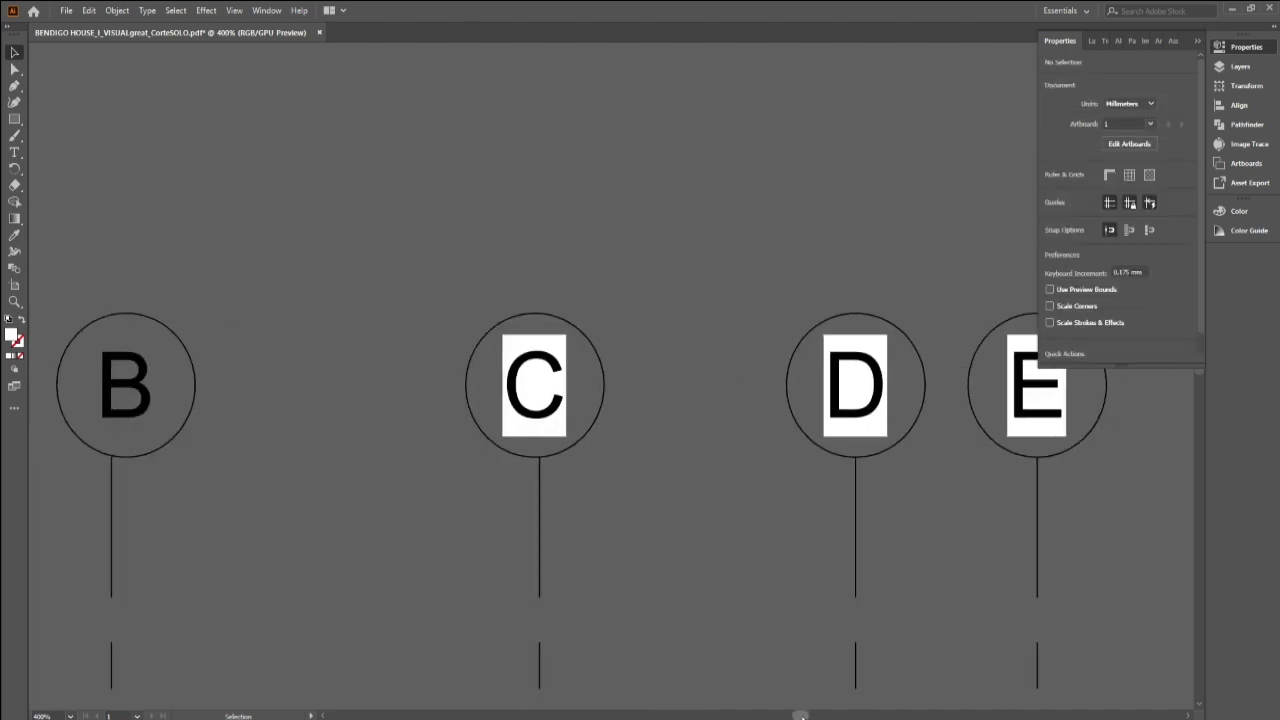
{"action": "left_click", "coordinate": [557, 343]}
{"action": "key", "text": "Delete"}
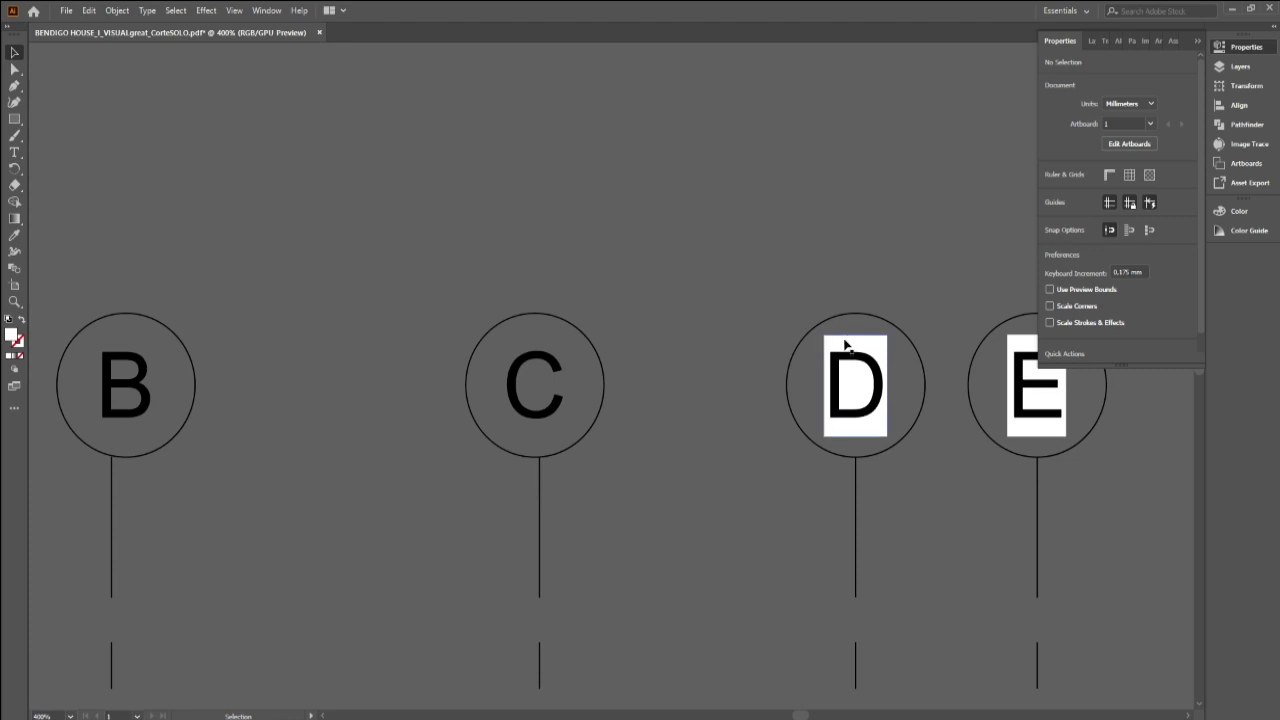
{"action": "left_click", "coordinate": [846, 333]}
{"action": "key", "text": "Delete"}
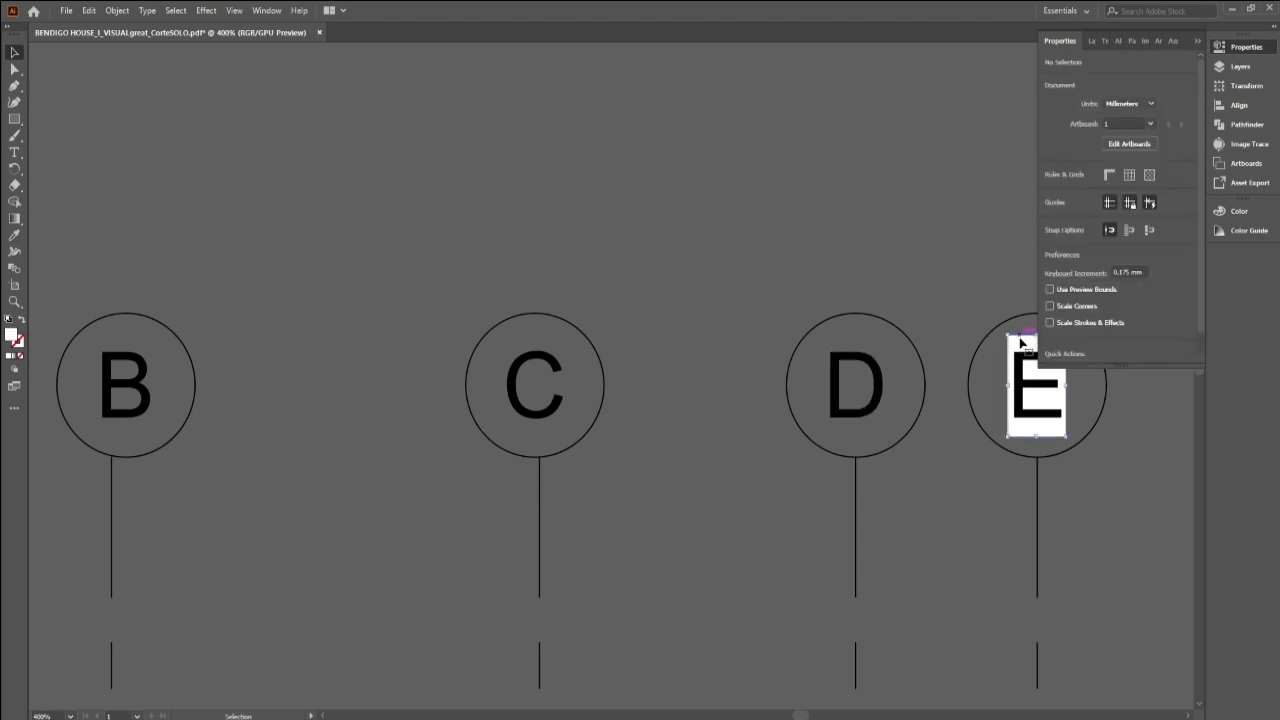
{"action": "left_click", "coordinate": [1021, 343]}
{"action": "key", "text": "Delete"}
Step: Delete the white boxes behind the Cubierta label and its +9.0 elevation
{"action": "scroll", "coordinate": [579, 470], "scroll_direction": "down", "scroll_amount": 2, "text": "alt"}
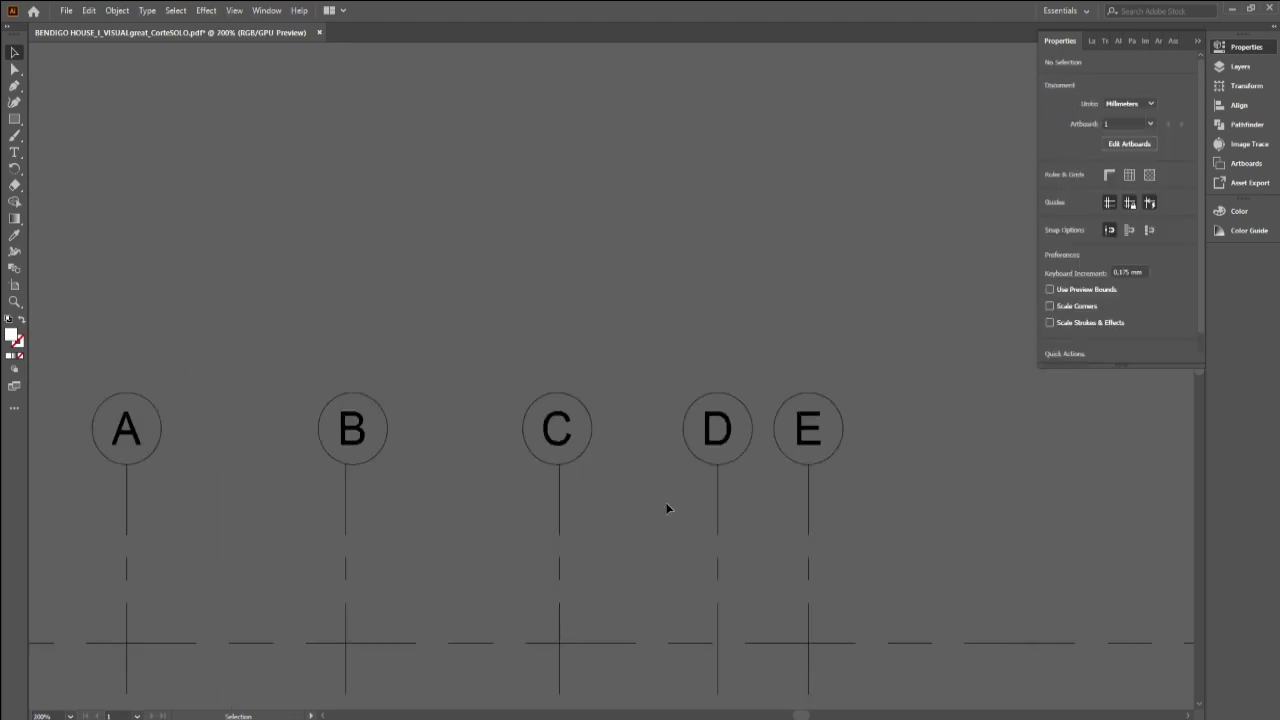
{"action": "scroll", "coordinate": [799, 605], "scroll_direction": "down", "scroll_amount": 3, "text": "alt"}
{"action": "scroll", "coordinate": [858, 566], "scroll_direction": "up", "scroll_amount": 2, "text": "alt"}
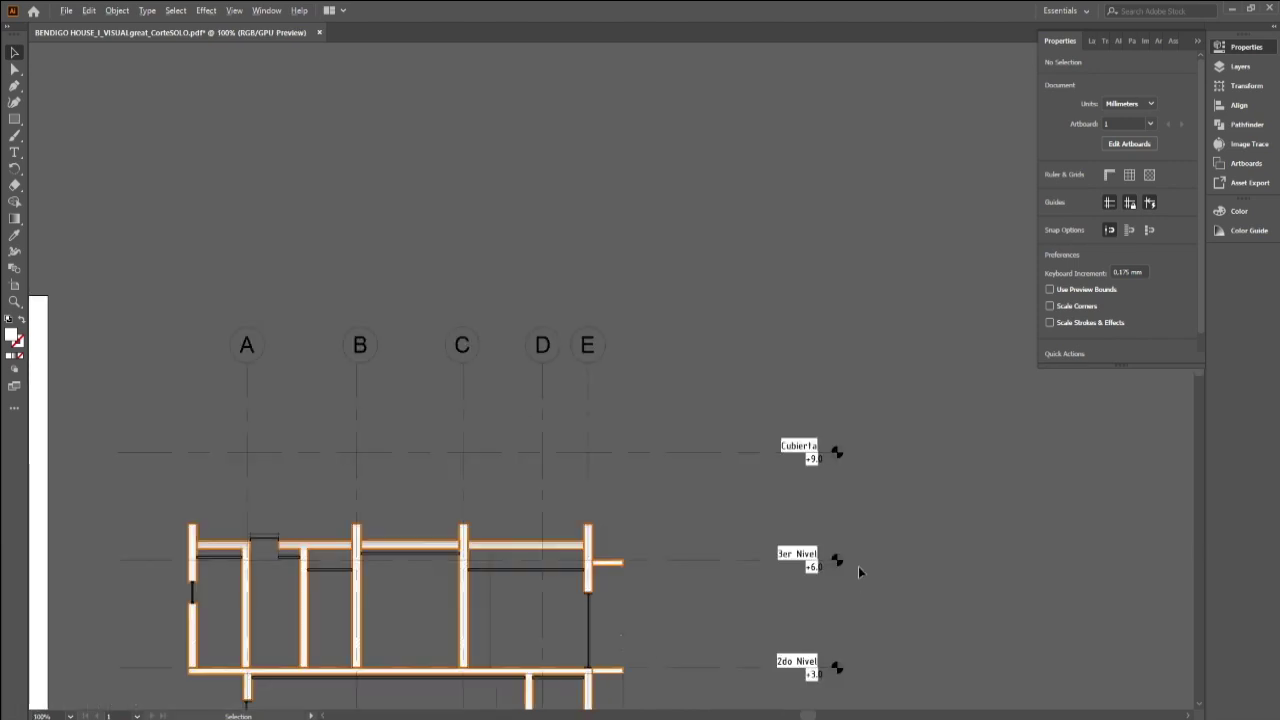
{"action": "scroll", "coordinate": [827, 449], "scroll_direction": "up", "scroll_amount": 3, "text": "alt"}
{"action": "scroll", "coordinate": [827, 449], "scroll_direction": "up", "scroll_amount": 1, "text": "alt"}
{"action": "left_click", "coordinate": [819, 434]}
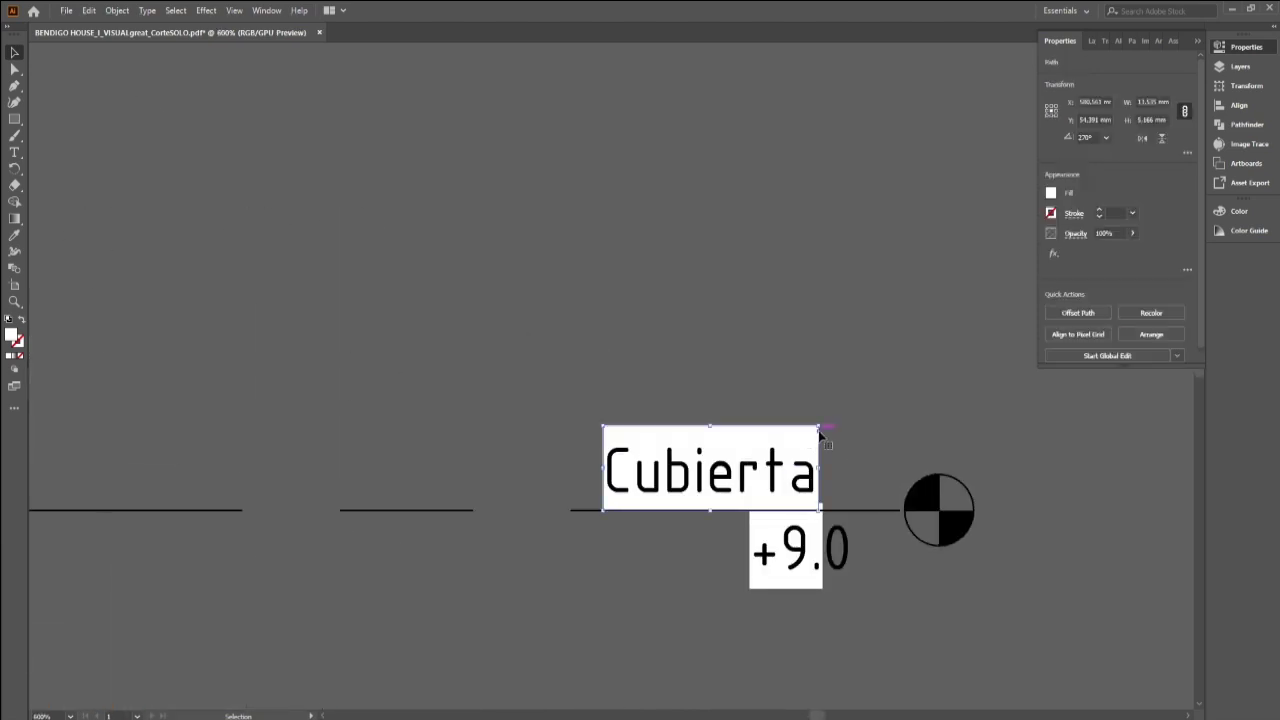
{"action": "key", "text": "Delete"}
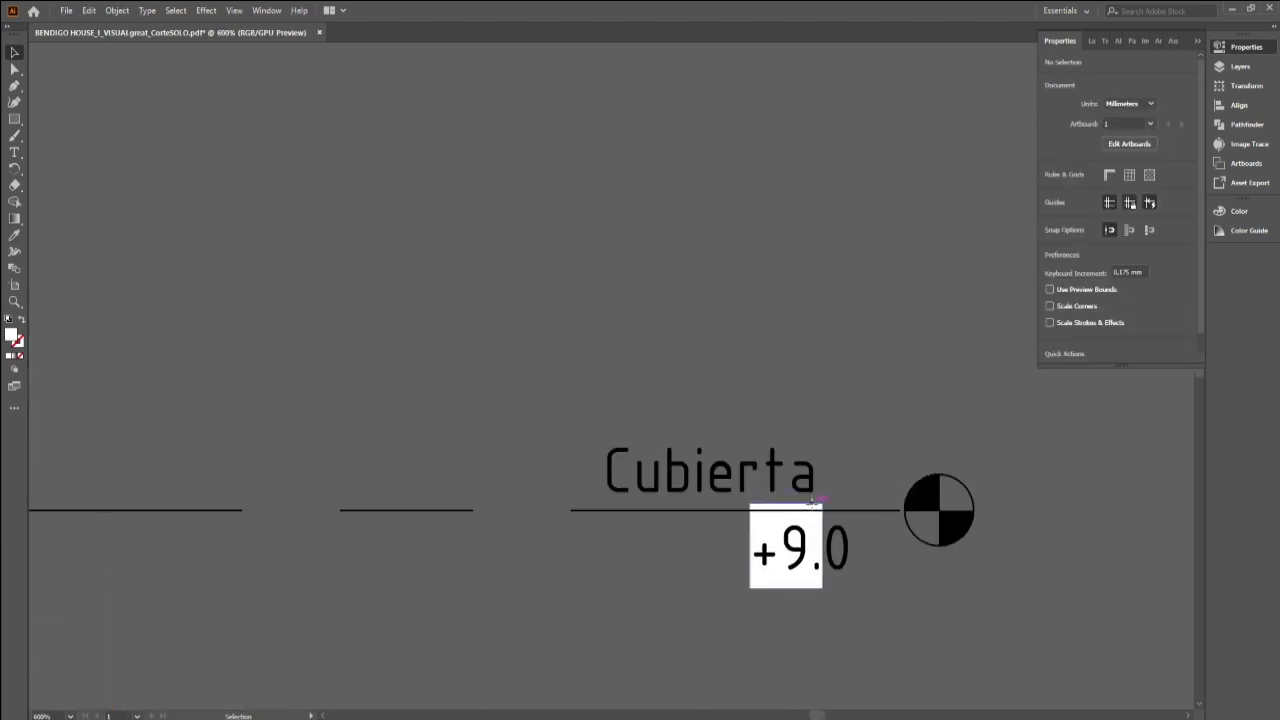
{"action": "left_click", "coordinate": [812, 500]}
{"action": "key", "text": "Delete"}
Step: Delete the white boxes behind the 3er Nivel label and its +6.0 elevation
{"action": "scroll", "coordinate": [827, 565], "scroll_direction": "down", "scroll_amount": 1}
{"action": "scroll", "coordinate": [827, 565], "scroll_direction": "down", "scroll_amount": 3}
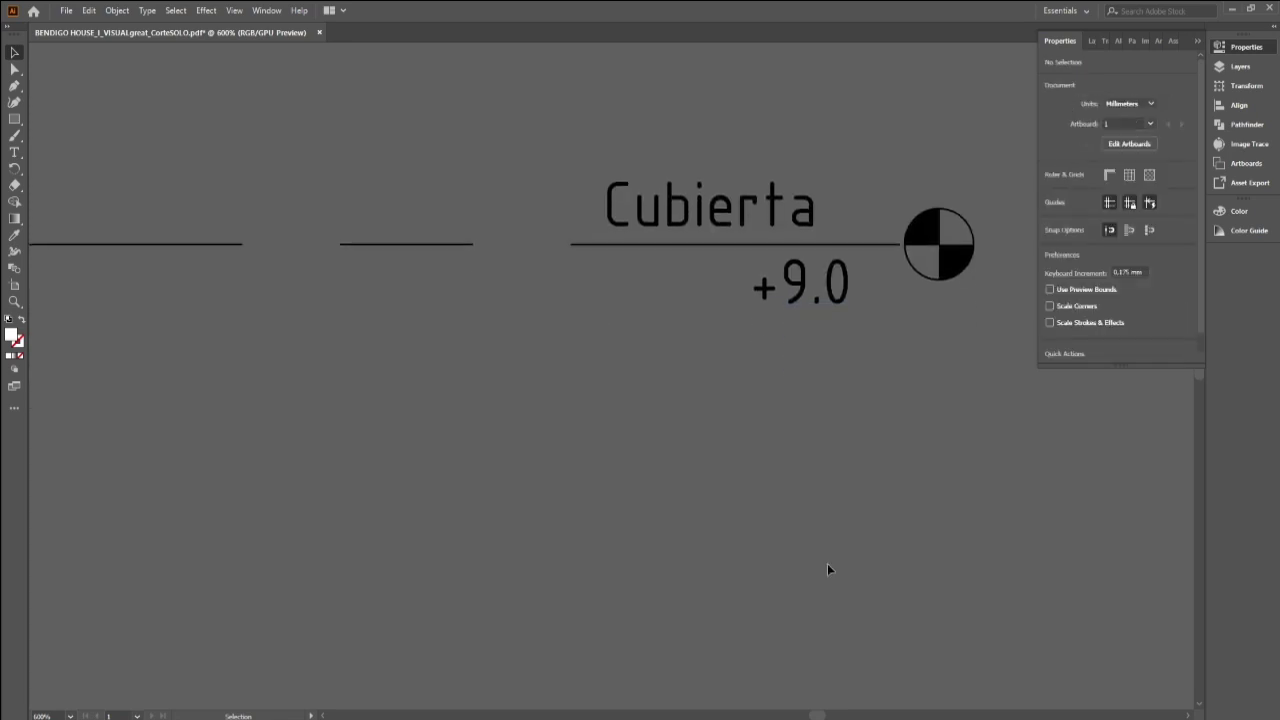
{"action": "scroll", "coordinate": [827, 563], "scroll_direction": "down", "scroll_amount": 1}
{"action": "scroll", "coordinate": [827, 563], "scroll_direction": "down", "scroll_amount": 2}
{"action": "scroll", "coordinate": [820, 523], "scroll_direction": "down", "scroll_amount": 1}
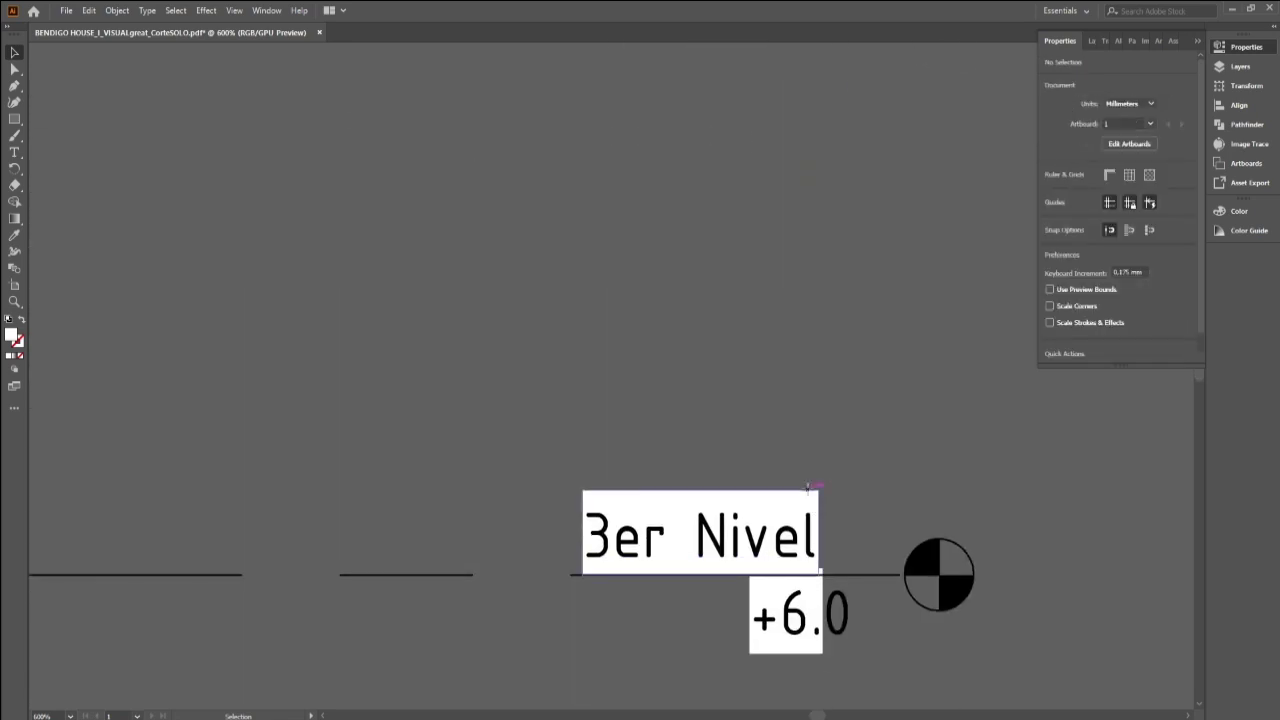
{"action": "left_click", "coordinate": [808, 487]}
{"action": "key", "text": "Delete"}
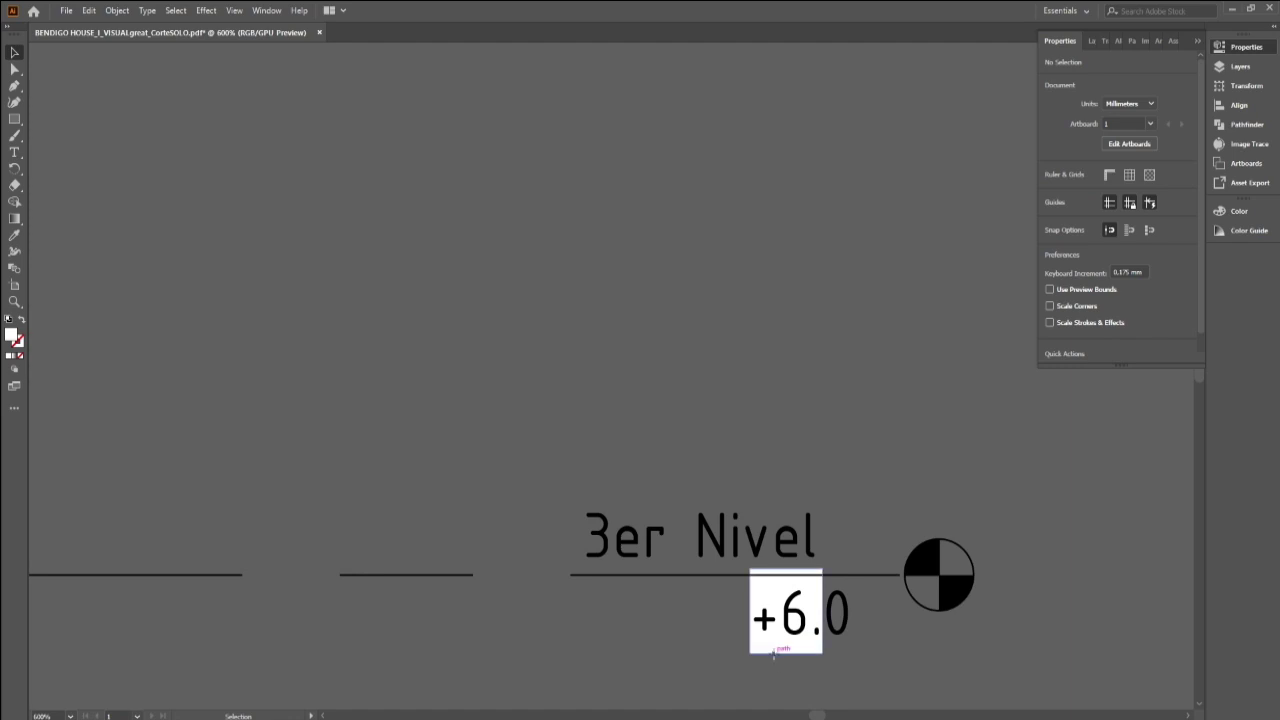
{"action": "left_click", "coordinate": [773, 653]}
{"action": "key", "text": "Delete"}
Step: Delete the white boxes behind the 2do Nivel label and its +3.0 elevation
{"action": "scroll", "coordinate": [865, 640], "scroll_direction": "down", "scroll_amount": 3}
{"action": "scroll", "coordinate": [863, 634], "scroll_direction": "down", "scroll_amount": 2}
{"action": "scroll", "coordinate": [863, 634], "scroll_direction": "down", "scroll_amount": 1}
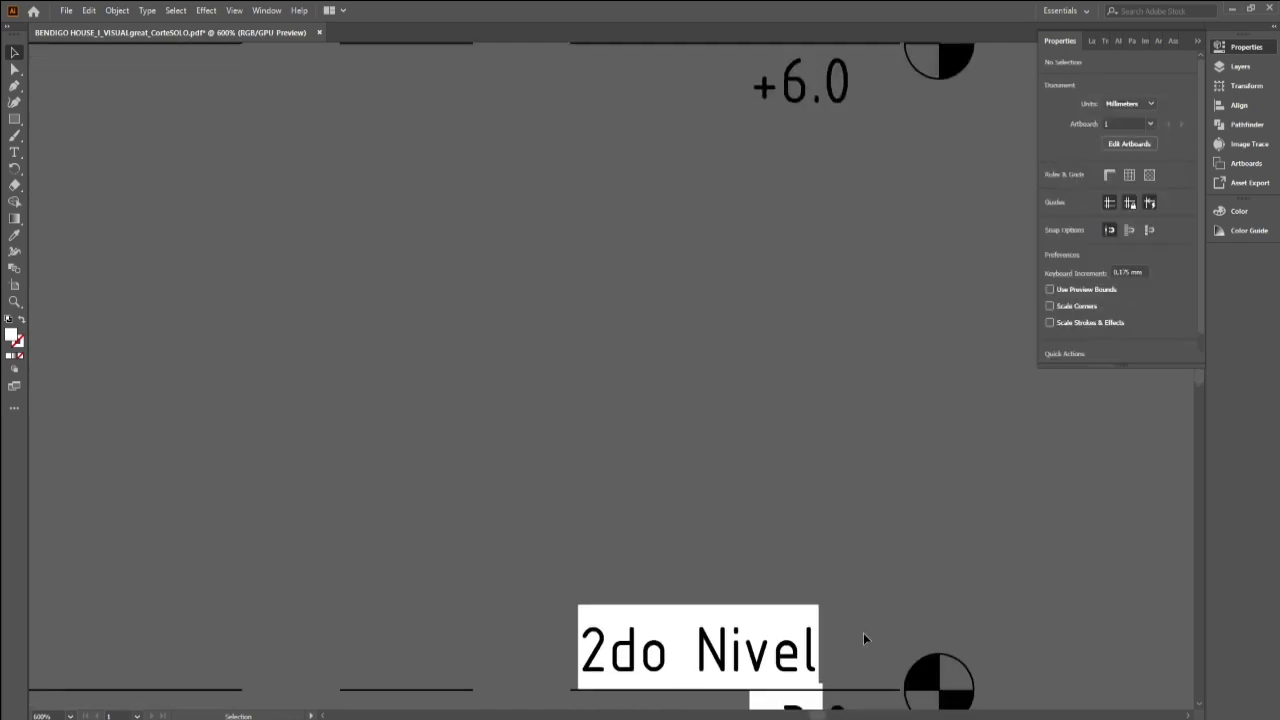
{"action": "scroll", "coordinate": [863, 632], "scroll_direction": "down", "scroll_amount": 2}
{"action": "scroll", "coordinate": [863, 632], "scroll_direction": "down", "scroll_amount": 1}
{"action": "left_click", "coordinate": [810, 372]}
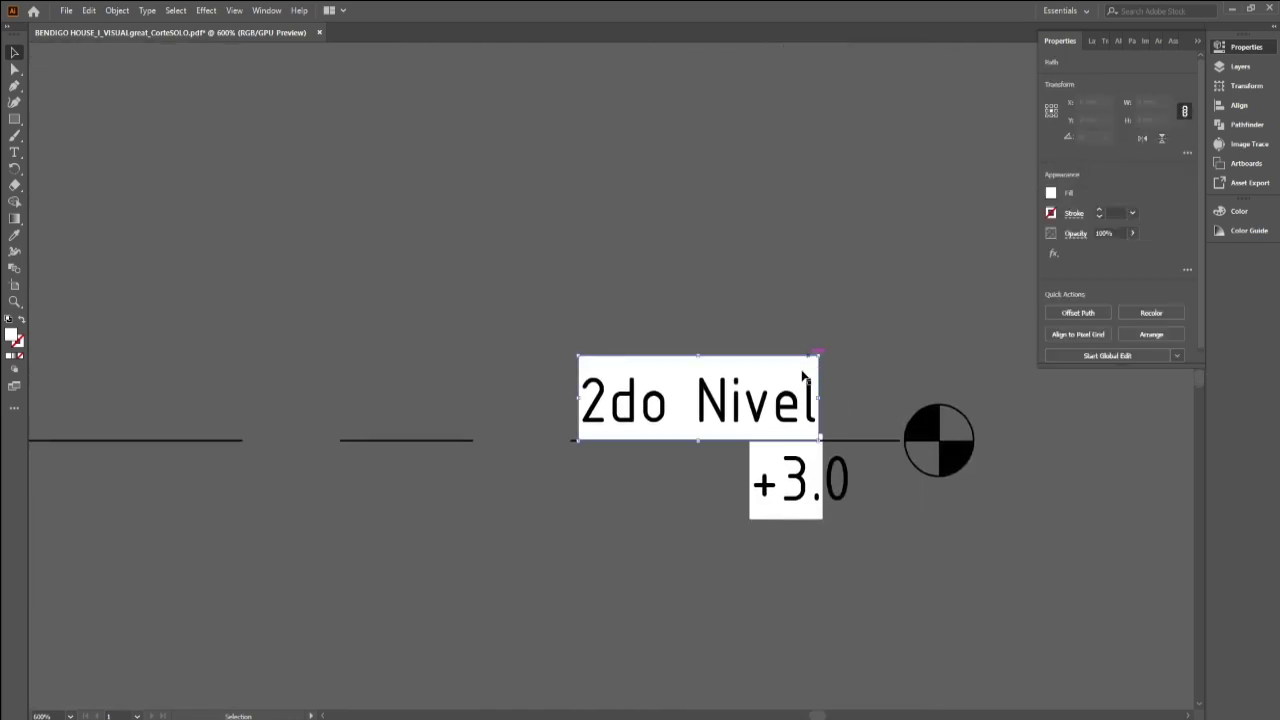
{"action": "key", "text": "Delete"}
{"action": "left_click", "coordinate": [759, 516]}
{"action": "key", "text": "Delete"}
Step: Delete the white boxes behind the 1er Nivel label and its 0.0 elevation
{"action": "scroll", "coordinate": [812, 555], "scroll_direction": "down", "scroll_amount": 2}
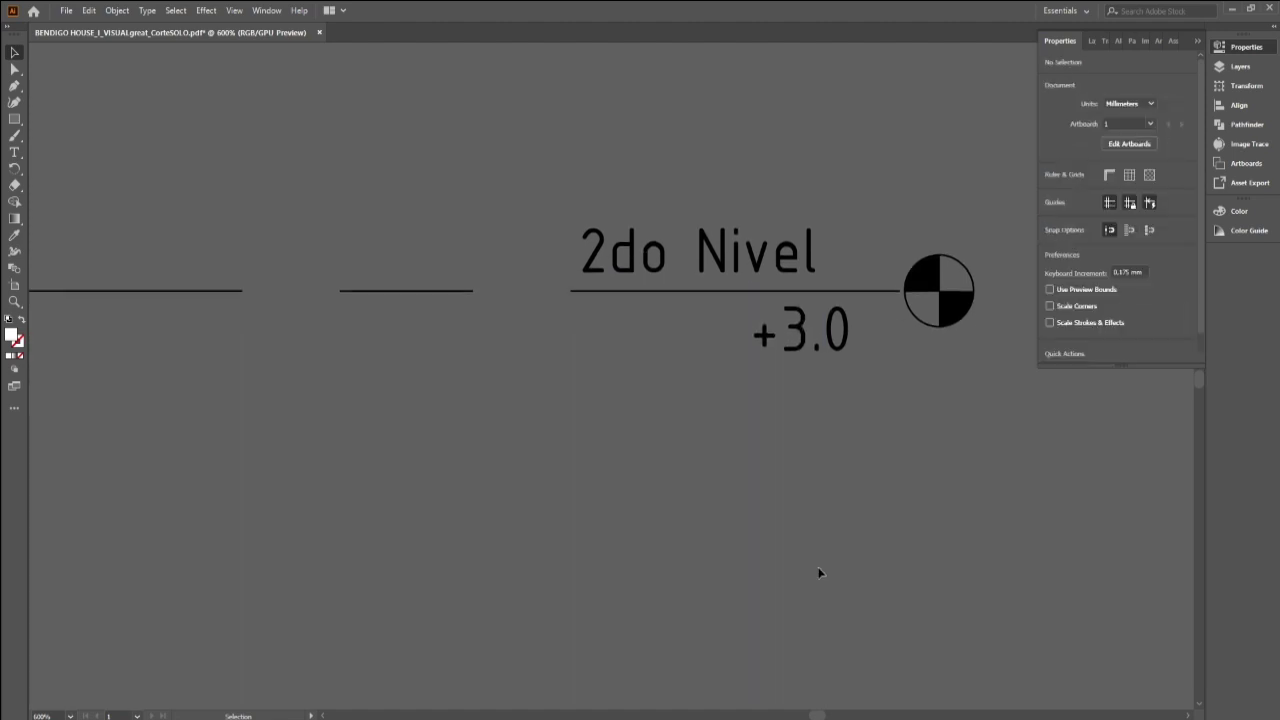
{"action": "scroll", "coordinate": [819, 573], "scroll_direction": "down", "scroll_amount": 1}
{"action": "scroll", "coordinate": [819, 572], "scroll_direction": "down", "scroll_amount": 1}
{"action": "scroll", "coordinate": [819, 560], "scroll_direction": "down", "scroll_amount": 1}
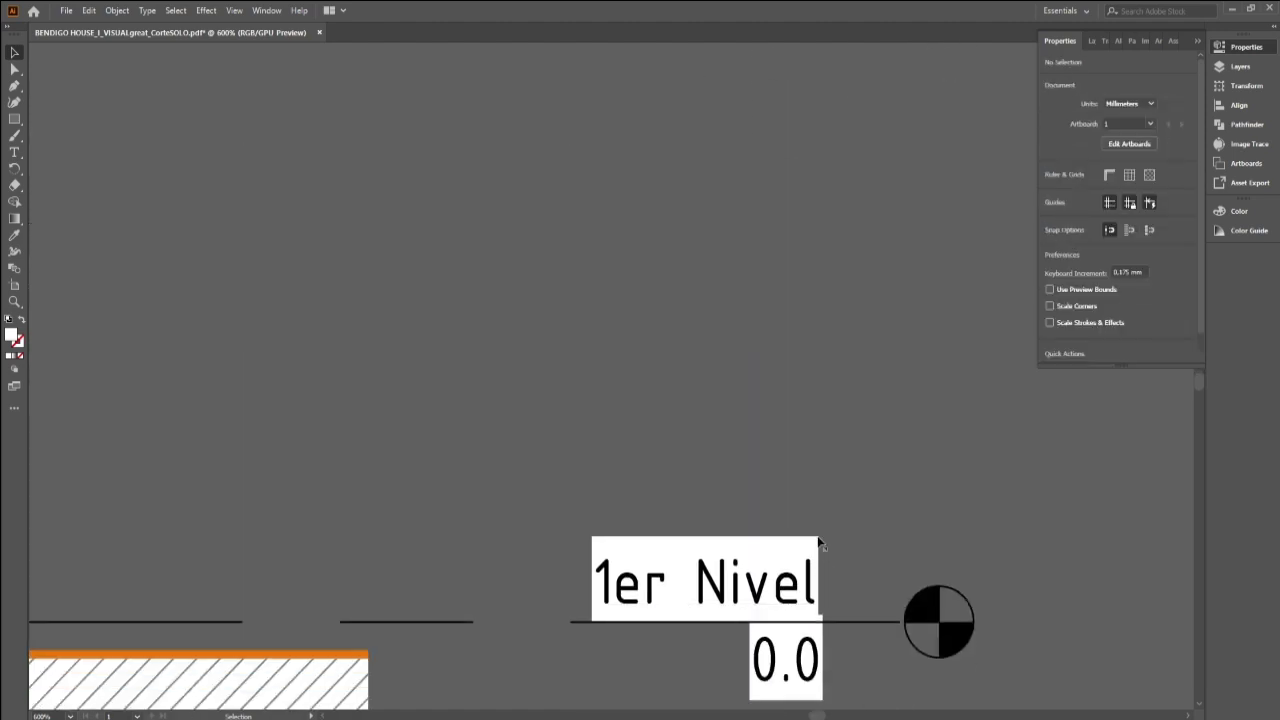
{"action": "left_click", "coordinate": [820, 538]}
{"action": "key", "text": "Delete"}
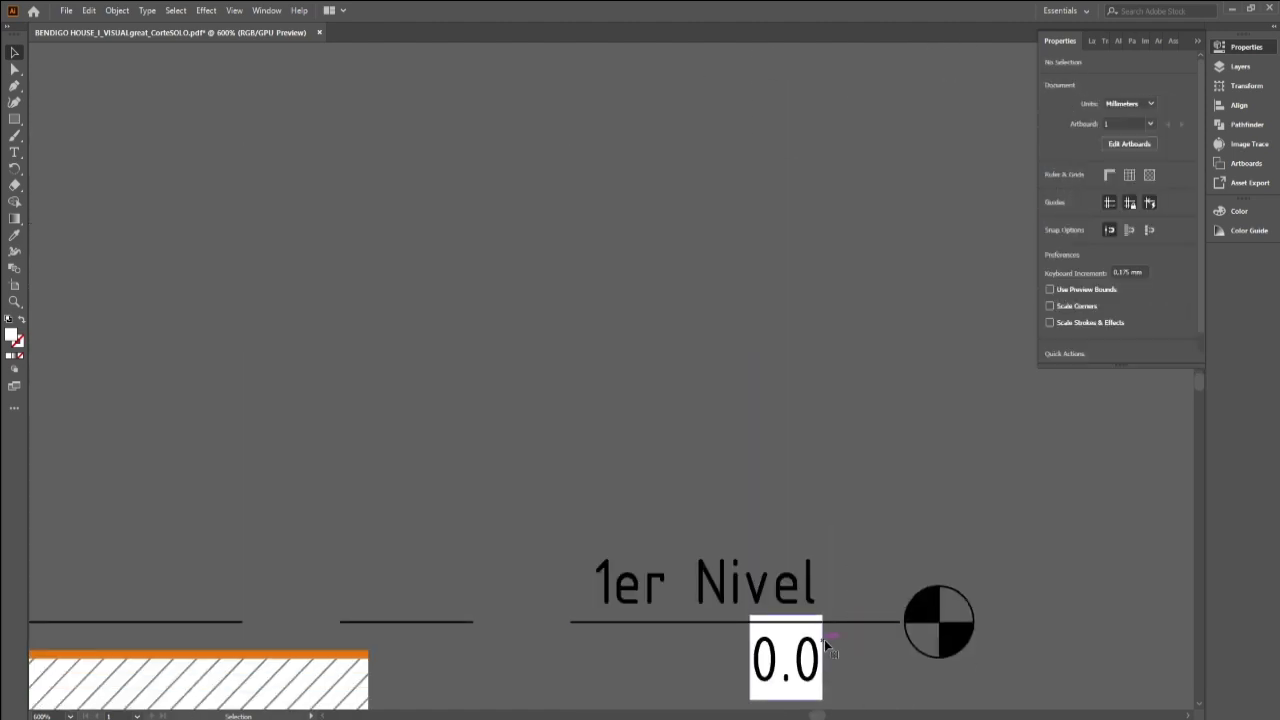
{"action": "left_click", "coordinate": [824, 639]}
{"action": "key", "text": "Delete"}
Step: Delete the white boxes behind the Cimentación label and its -0.9 elevation
{"action": "scroll", "coordinate": [866, 560], "scroll_direction": "down", "scroll_amount": 3}
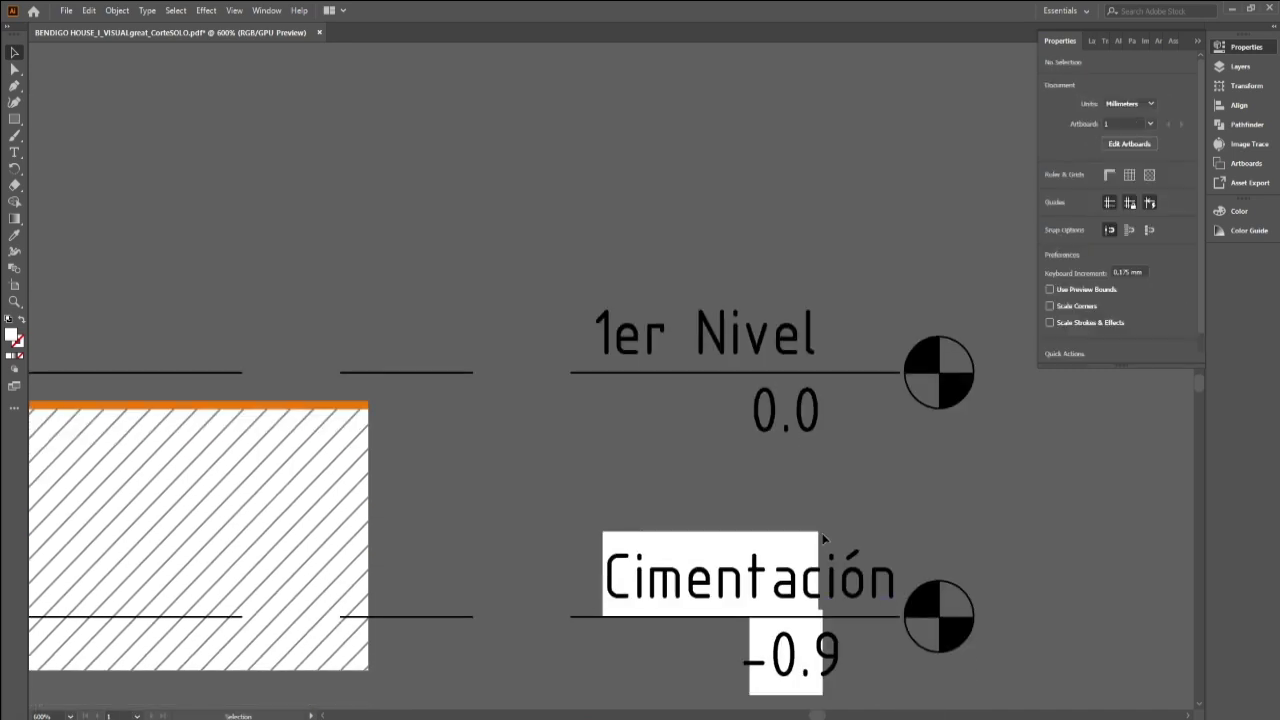
{"action": "left_click", "coordinate": [825, 536]}
{"action": "key", "text": "Delete"}
{"action": "left_click", "coordinate": [759, 698]}
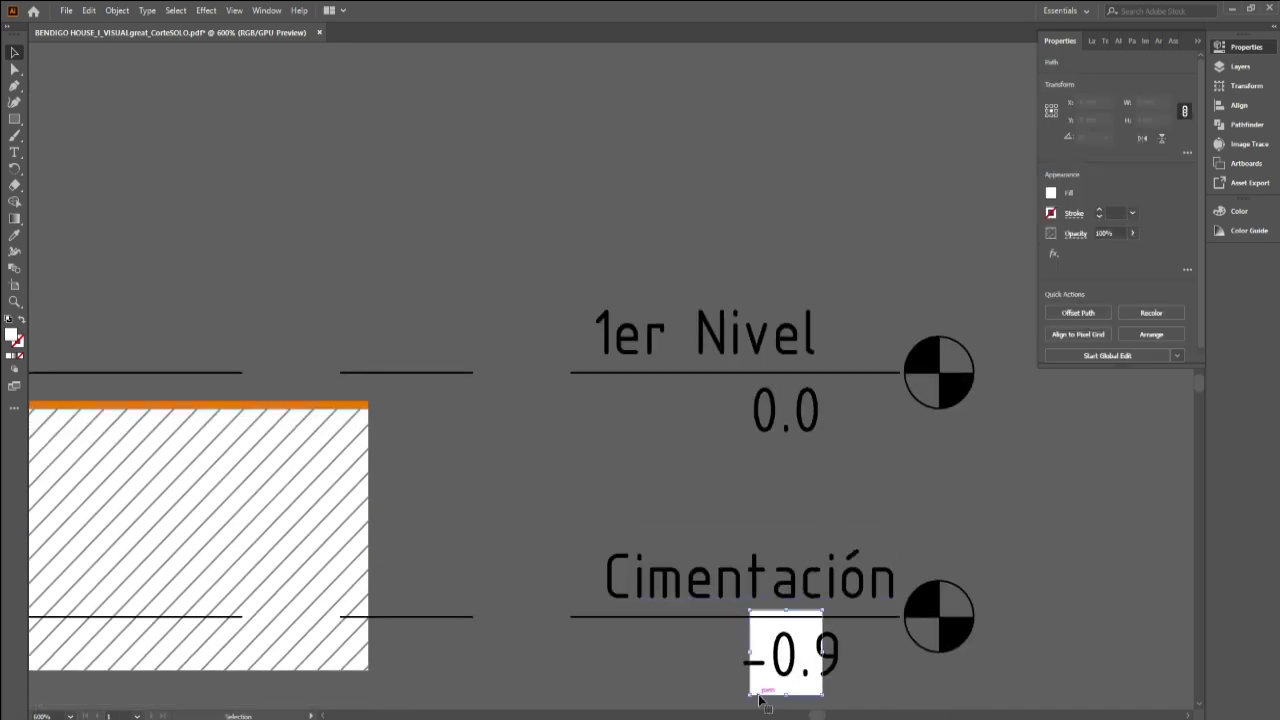
{"action": "key", "text": "Delete"}
{"action": "scroll", "coordinate": [813, 519], "scroll_direction": "down", "scroll_amount": 3, "text": "alt"}
{"action": "scroll", "coordinate": [803, 515], "scroll_direction": "down", "scroll_amount": 2, "text": "alt"}
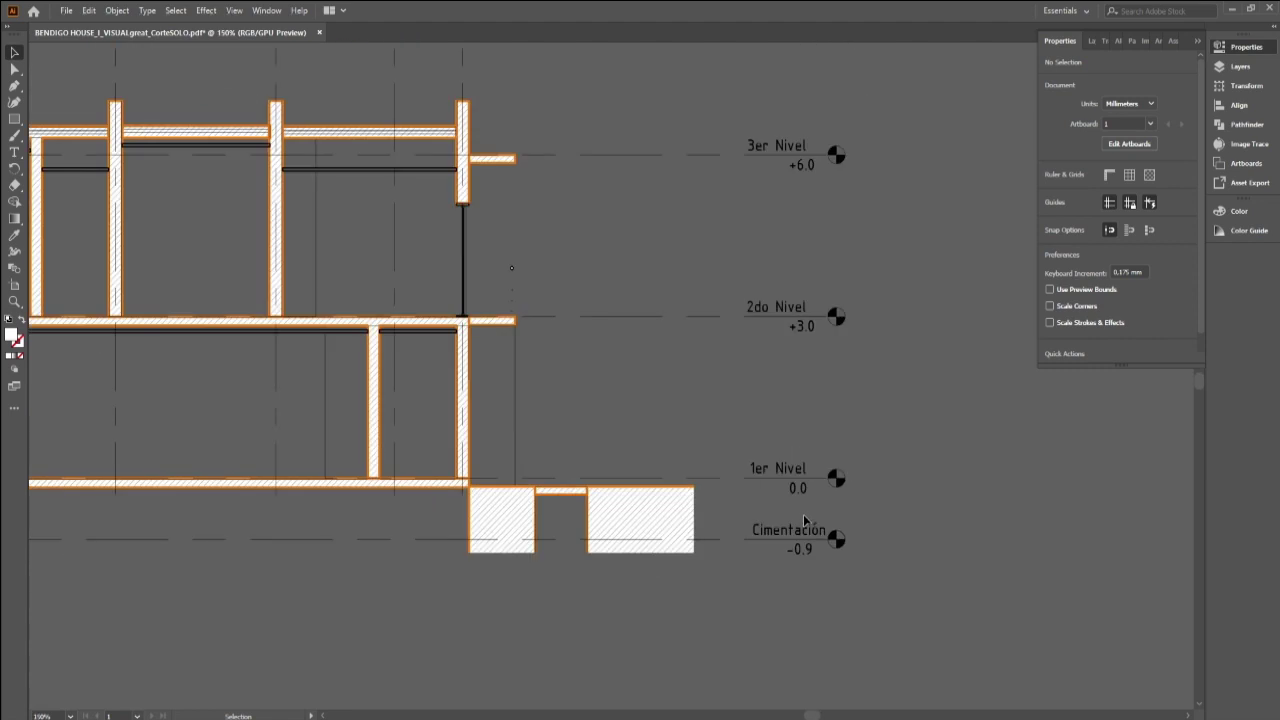
{"action": "scroll", "coordinate": [803, 514], "scroll_direction": "down", "scroll_amount": 2, "text": "alt"}
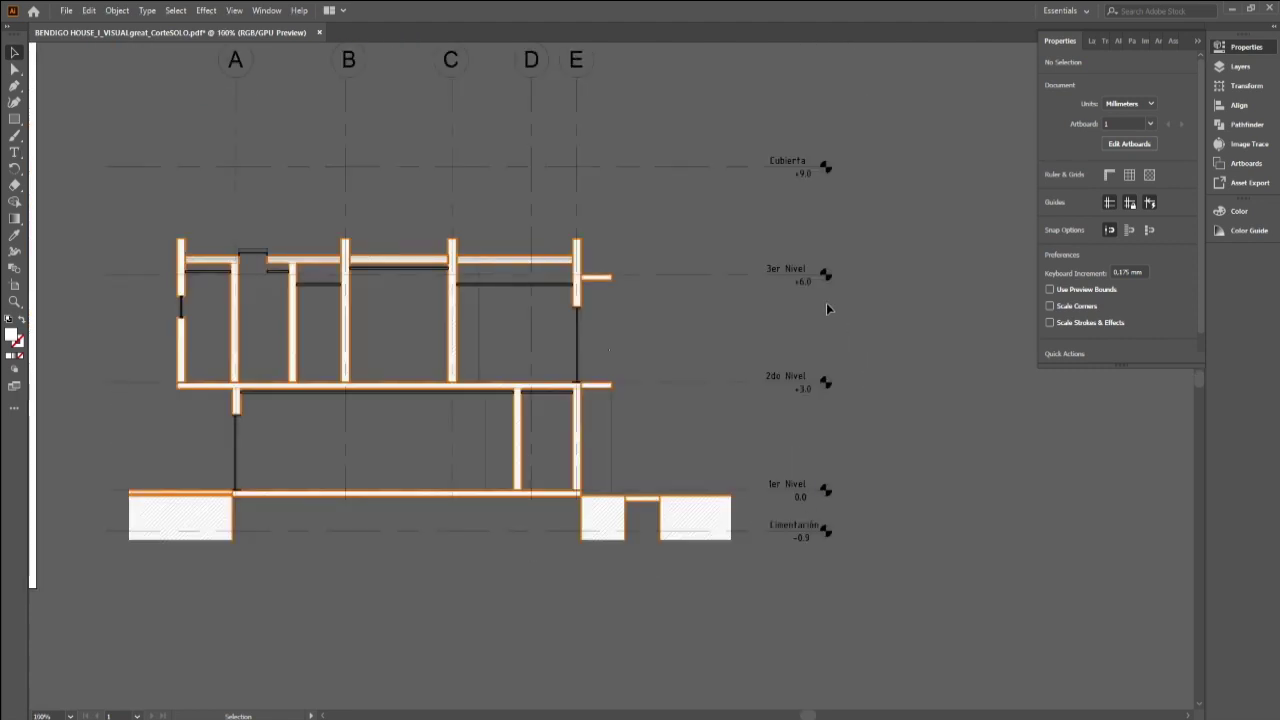
Step: Delete the hatched block under the slab's left end and its leftover hatch fragments
{"action": "scroll", "coordinate": [824, 310], "scroll_direction": "down", "scroll_amount": 1, "text": "alt"}
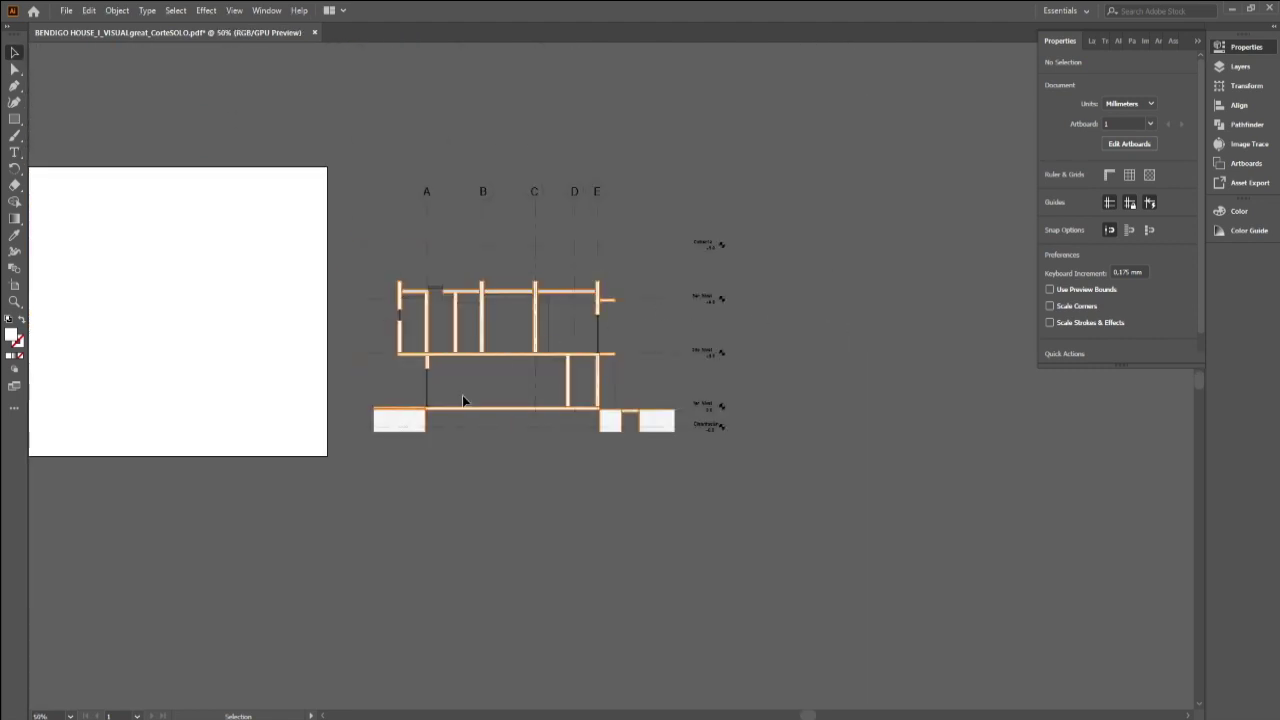
{"action": "scroll", "coordinate": [410, 421], "scroll_direction": "up", "scroll_amount": 1, "text": "alt"}
{"action": "scroll", "coordinate": [374, 431], "scroll_direction": "up", "scroll_amount": 2, "text": "alt"}
{"action": "scroll", "coordinate": [414, 429], "scroll_direction": "up", "scroll_amount": 1, "text": "alt"}
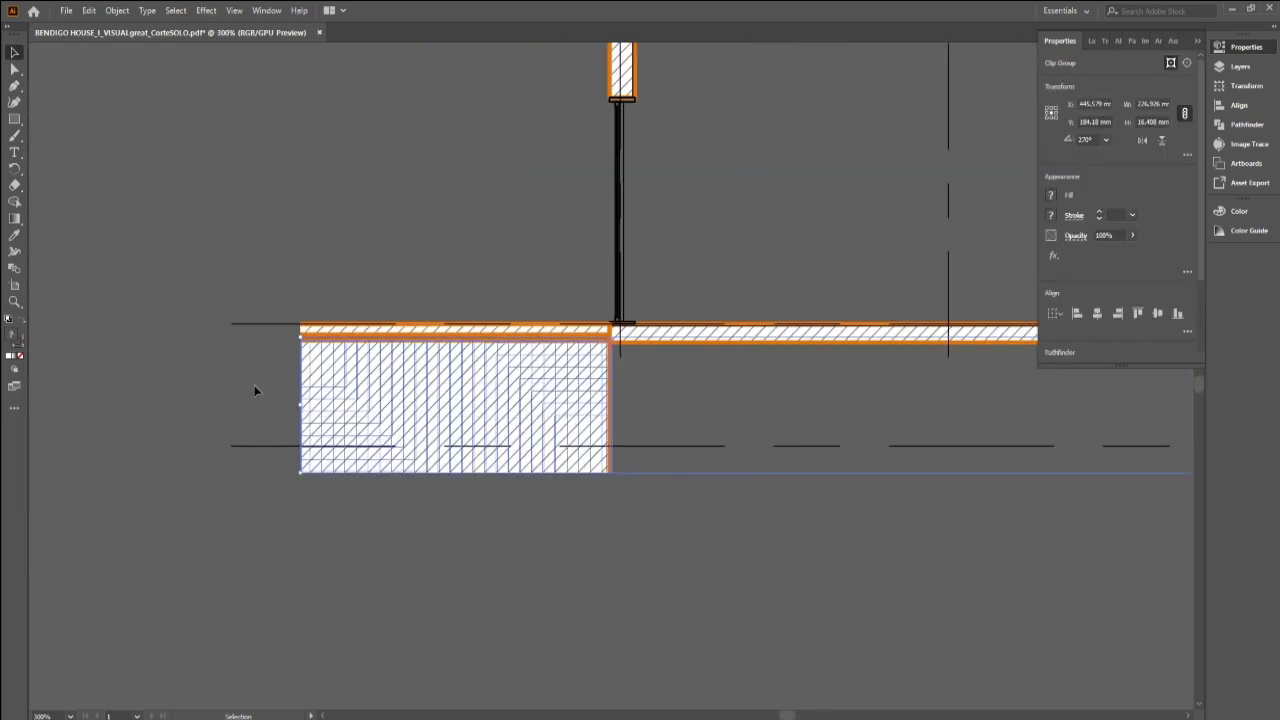
{"action": "key", "text": "Delete"}
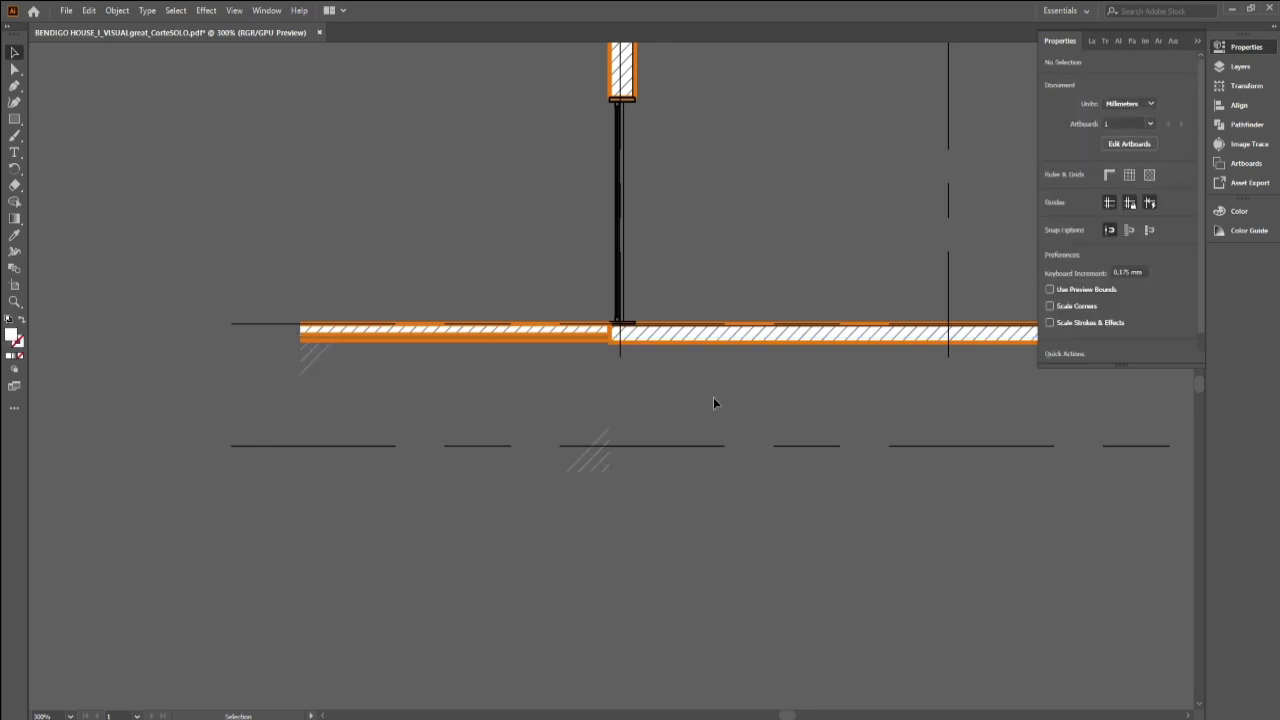
{"action": "left_click", "coordinate": [530, 466]}
{"action": "key", "text": "Delete"}
{"action": "left_click", "coordinate": [265, 349]}
{"action": "key", "text": "Delete"}
Step: Delete the hatch fills under the foundation and leftover hatch lines under both footings
{"action": "scroll", "coordinate": [403, 410], "scroll_direction": "down", "scroll_amount": 2, "text": "alt"}
{"action": "scroll", "coordinate": [537, 404], "scroll_direction": "down", "scroll_amount": 1, "text": "alt"}
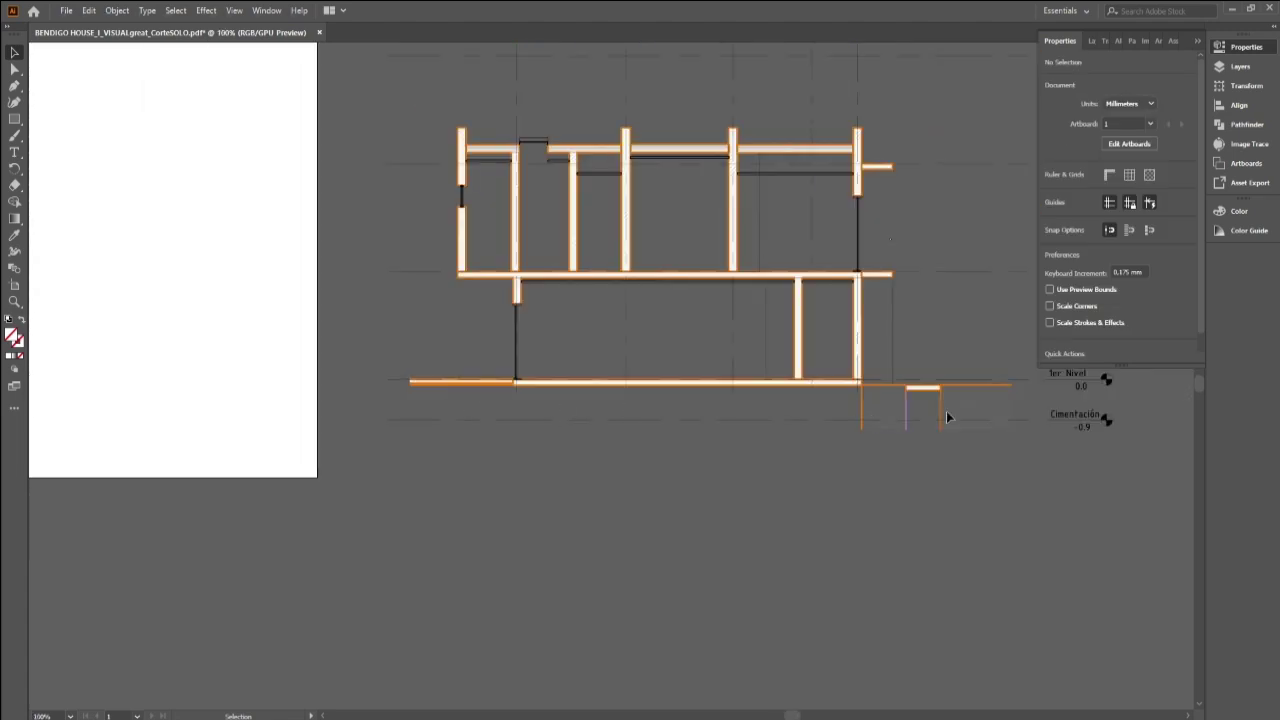
{"action": "scroll", "coordinate": [1047, 428], "scroll_direction": "up", "scroll_amount": 1, "text": "alt"}
{"action": "scroll", "coordinate": [1046, 428], "scroll_direction": "up", "scroll_amount": 3, "text": "alt"}
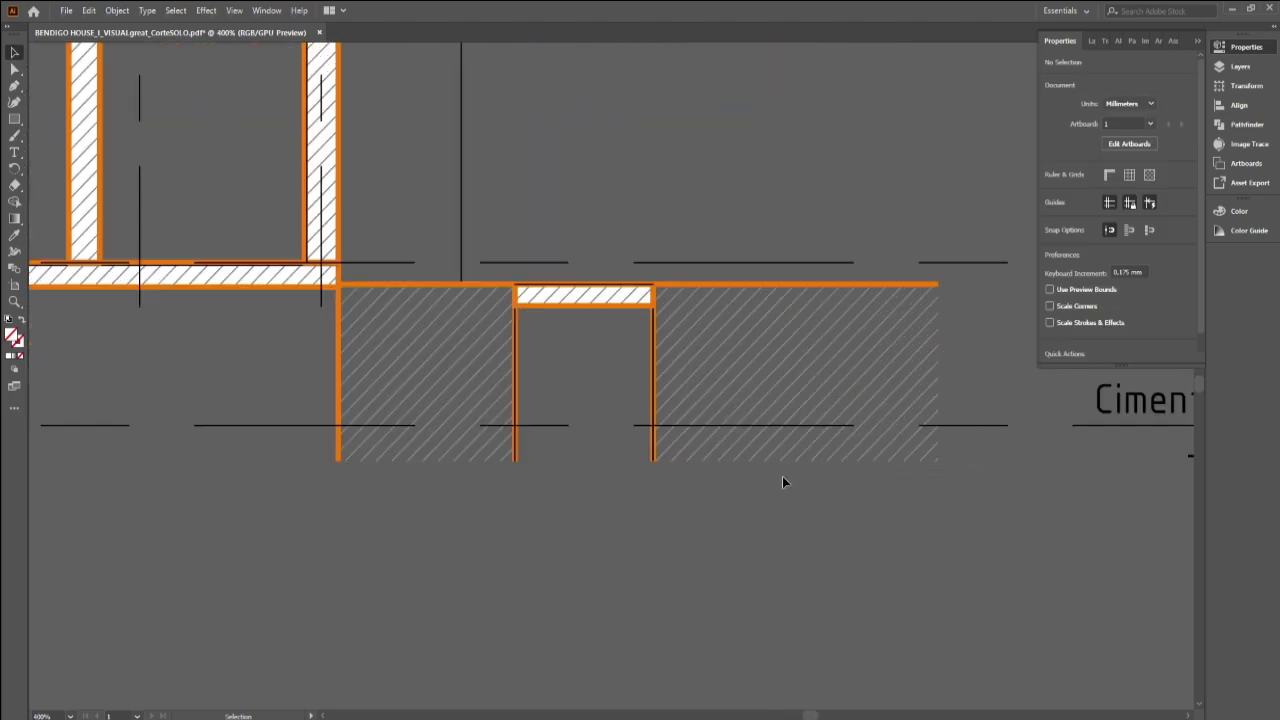
{"action": "key", "text": "ctrl+a"}
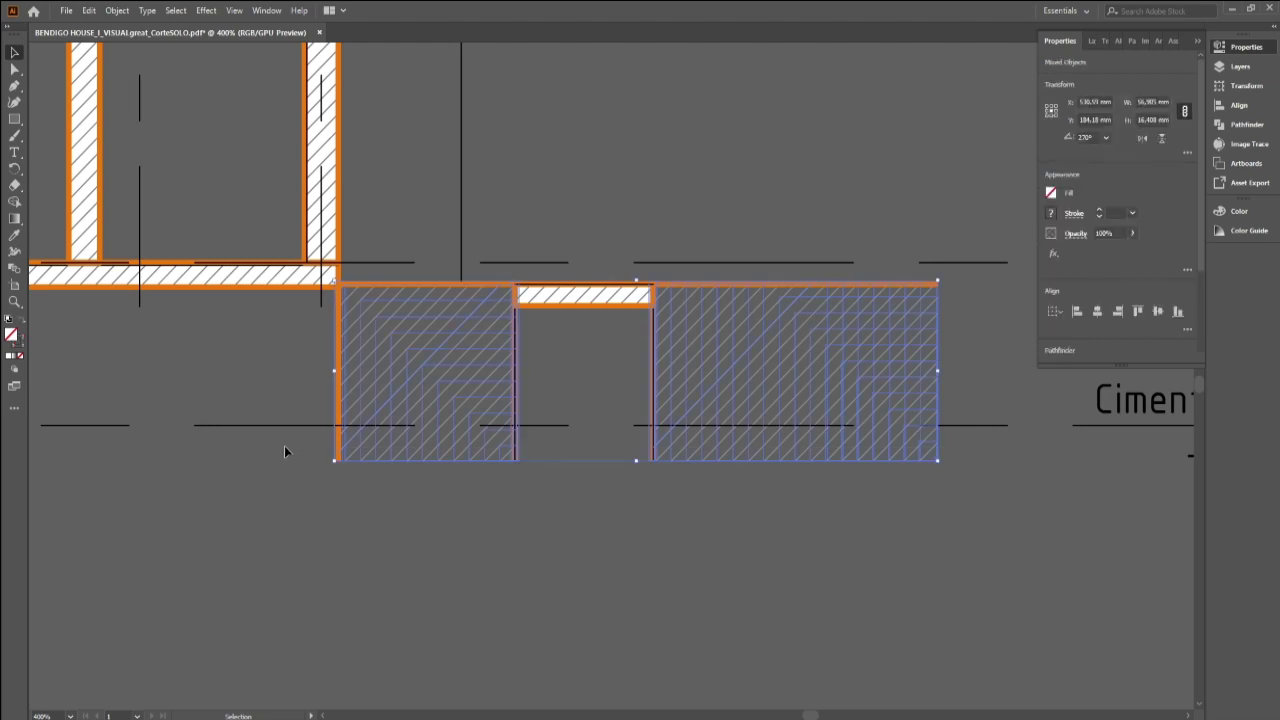
{"action": "key", "text": "Delete"}
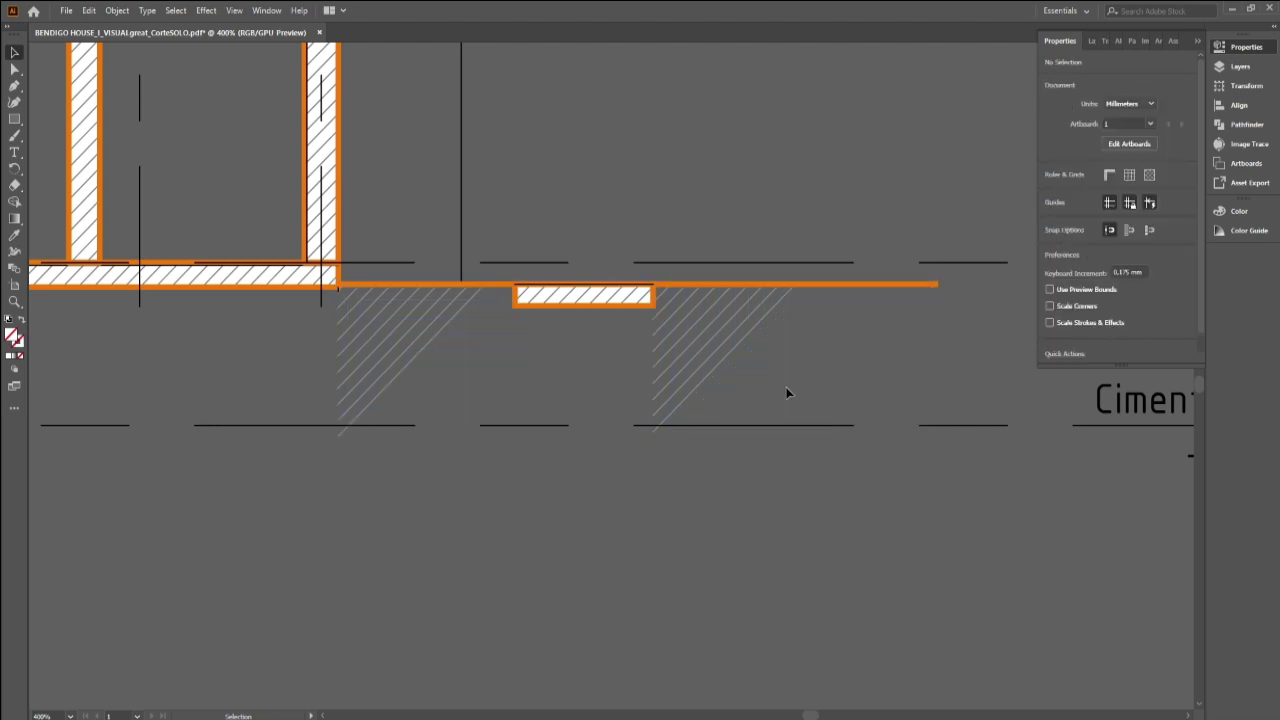
{"action": "left_click", "coordinate": [668, 298]}
{"action": "key", "text": "Delete"}
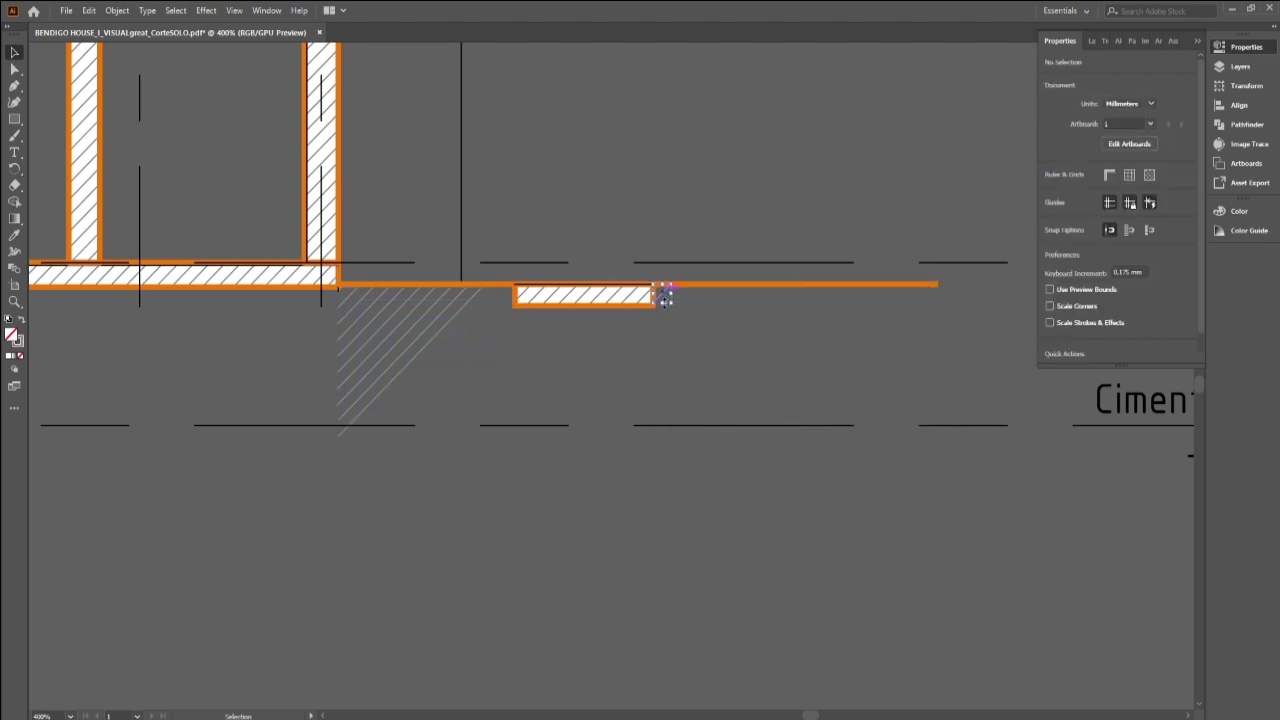
{"action": "left_click", "coordinate": [344, 296]}
{"action": "key", "text": "Delete"}
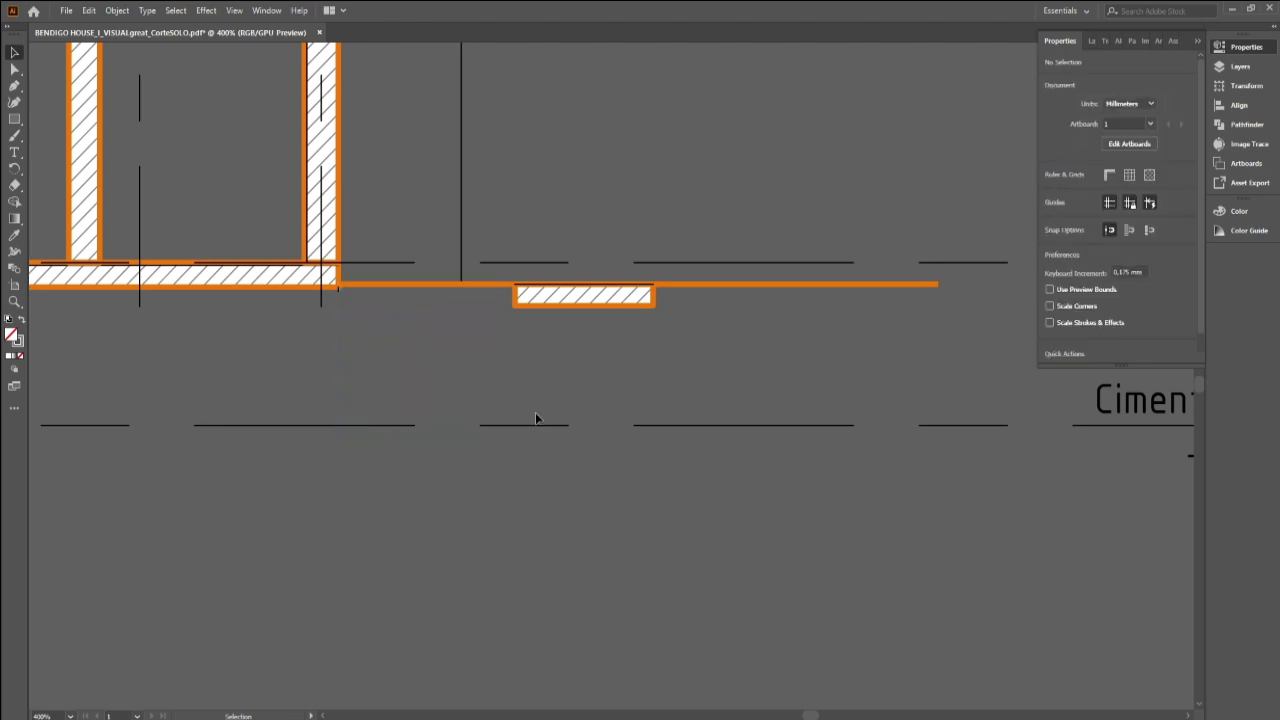
{"action": "scroll", "coordinate": [601, 460], "scroll_direction": "down", "scroll_amount": 4, "text": "alt"}
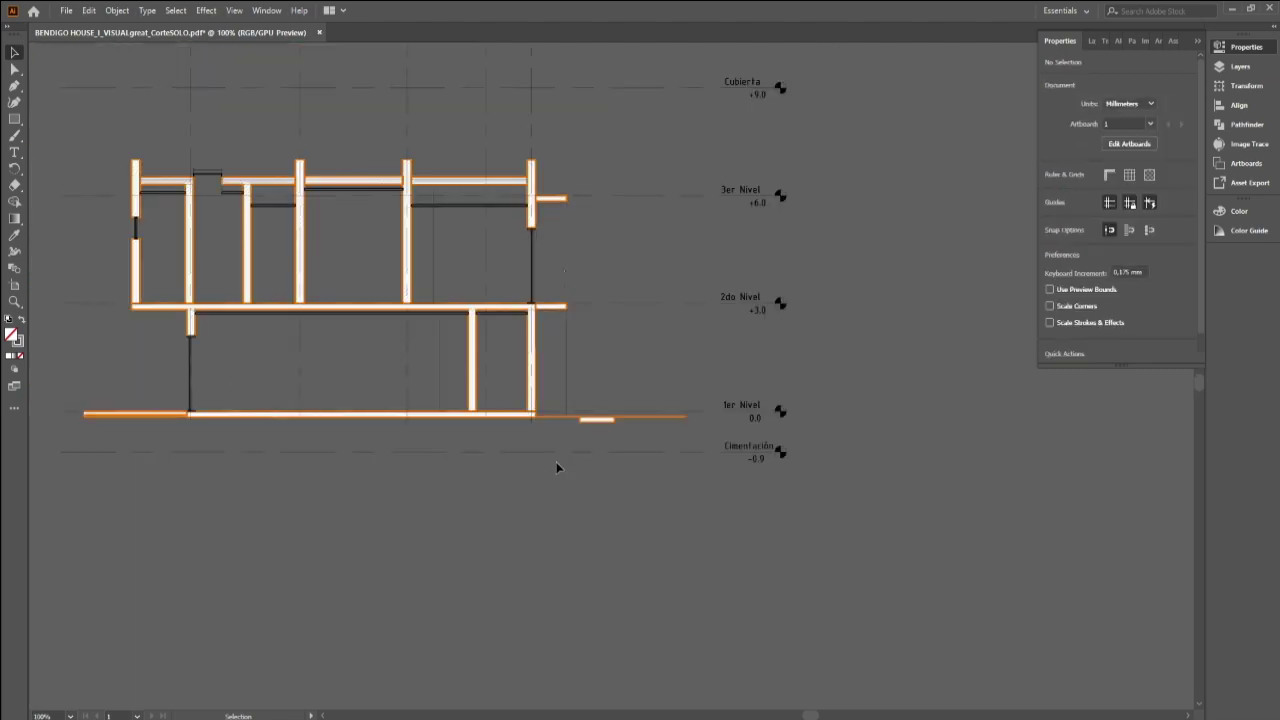
Step: Collapse the Properties panel and marquee-select the whole section with its labels
{"action": "scroll", "coordinate": [499, 433], "scroll_direction": "down", "scroll_amount": 2, "text": "alt"}
{"action": "scroll", "coordinate": [220, 334], "scroll_direction": "up", "scroll_amount": 1, "text": "alt"}
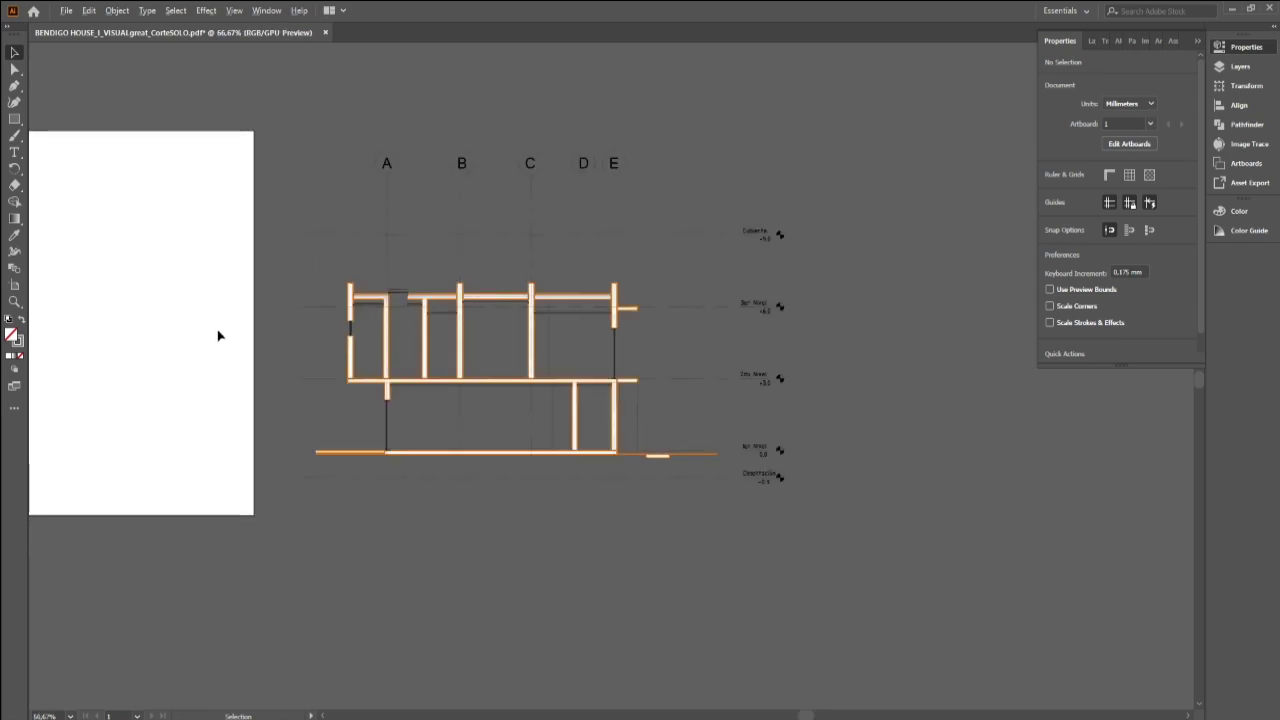
{"action": "scroll", "coordinate": [219, 334], "scroll_direction": "up", "scroll_amount": 1, "text": "alt"}
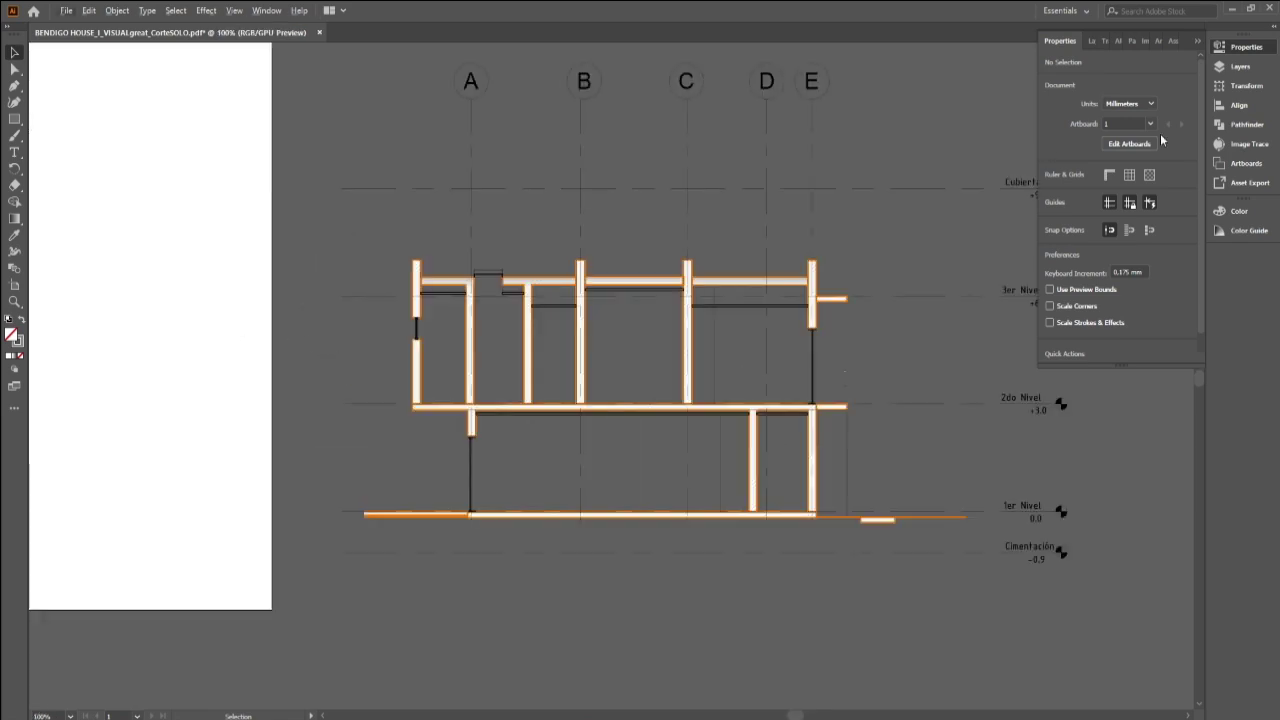
{"action": "left_click", "coordinate": [1197, 42]}
{"action": "scroll", "coordinate": [1080, 388], "scroll_direction": "up", "scroll_amount": 2}
{"action": "scroll", "coordinate": [1120, 400], "scroll_direction": "up", "scroll_amount": 1}
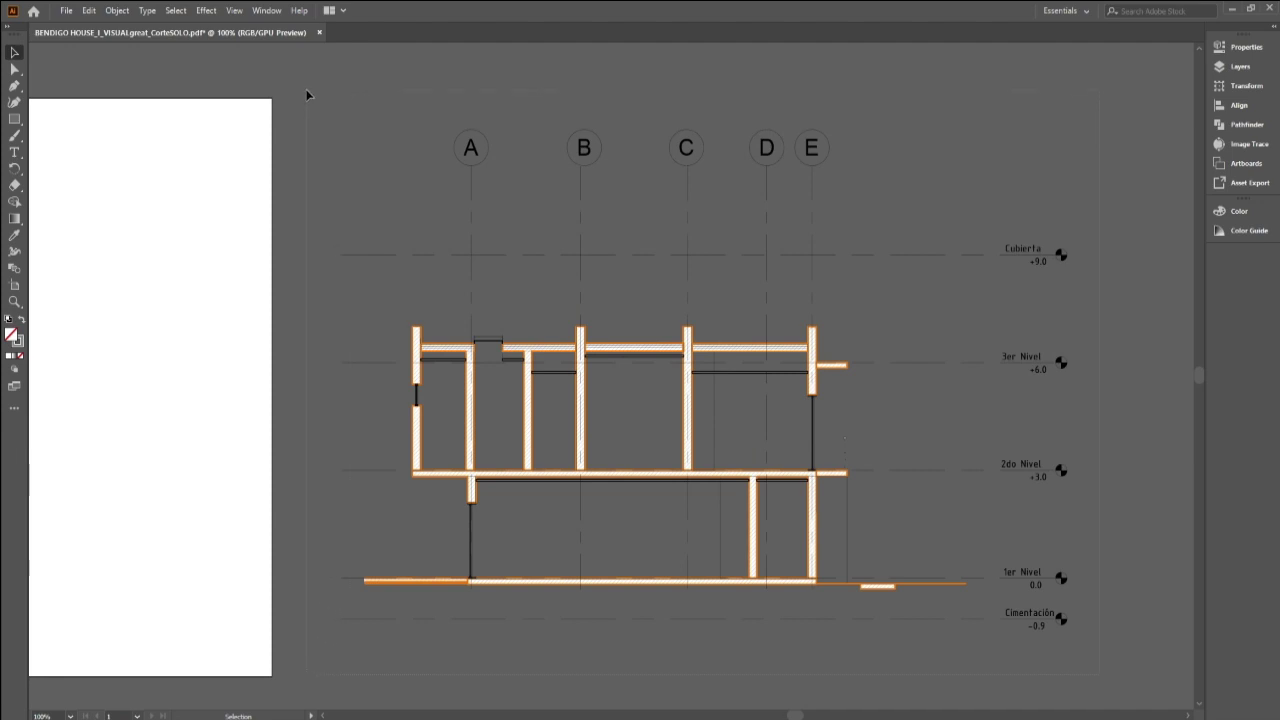
{"action": "left_click_drag", "start_coordinate": [307, 95], "coordinate": [622, 251]}
{"action": "key", "text": "a"}
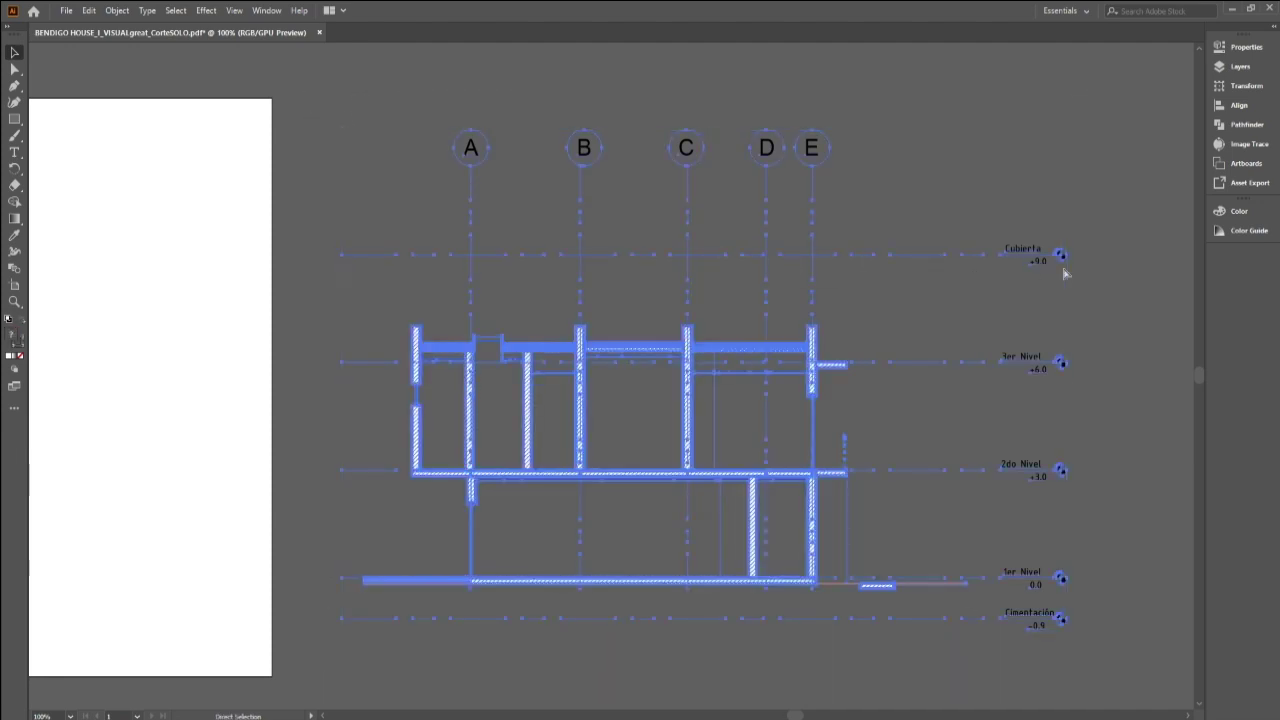
{"action": "key", "text": "v"}
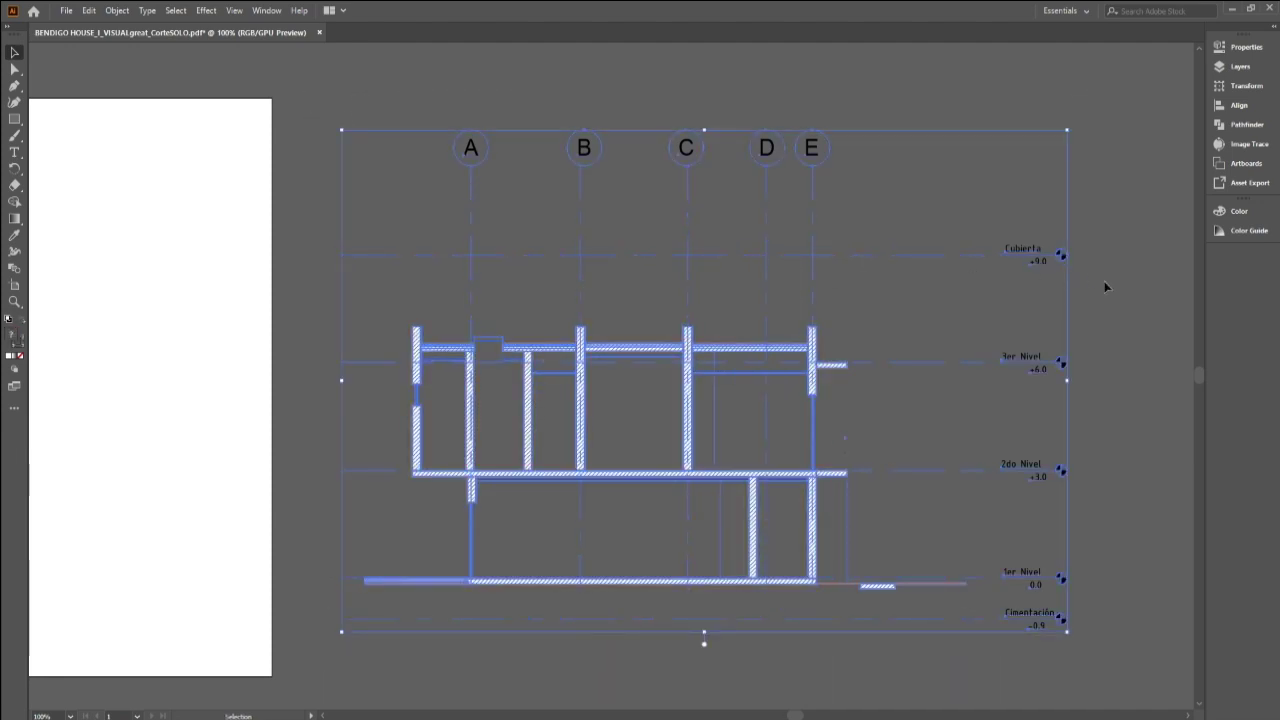
{"action": "left_click", "coordinate": [1105, 287]}
Step: Drag the section drawing left onto the white landscape artboard and deselect it
{"action": "scroll", "coordinate": [709, 369], "scroll_direction": "down", "scroll_amount": 2, "text": "alt"}
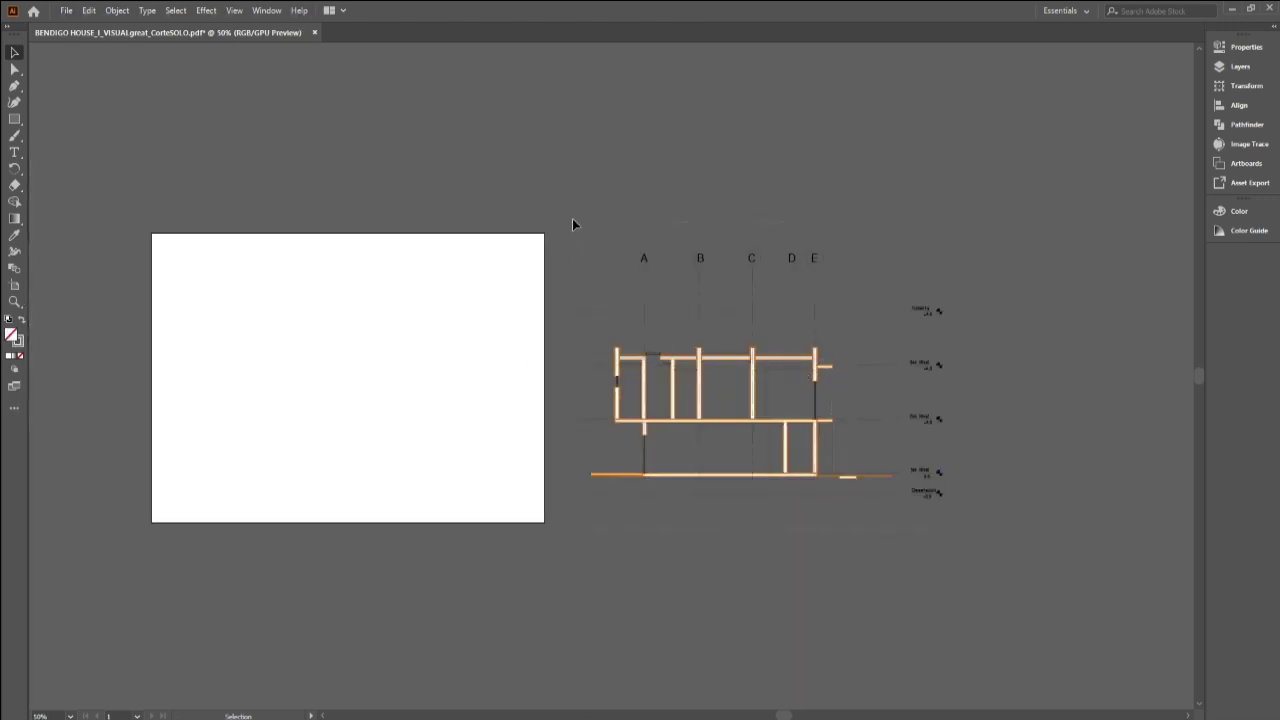
{"action": "left_click", "coordinate": [749, 340]}
{"action": "left_click_drag", "start_coordinate": [753, 355], "coordinate": [340, 365]}
{"action": "left_click", "coordinate": [622, 420]}
{"action": "scroll", "coordinate": [85, 402], "scroll_direction": "up", "scroll_amount": 1, "text": "alt"}
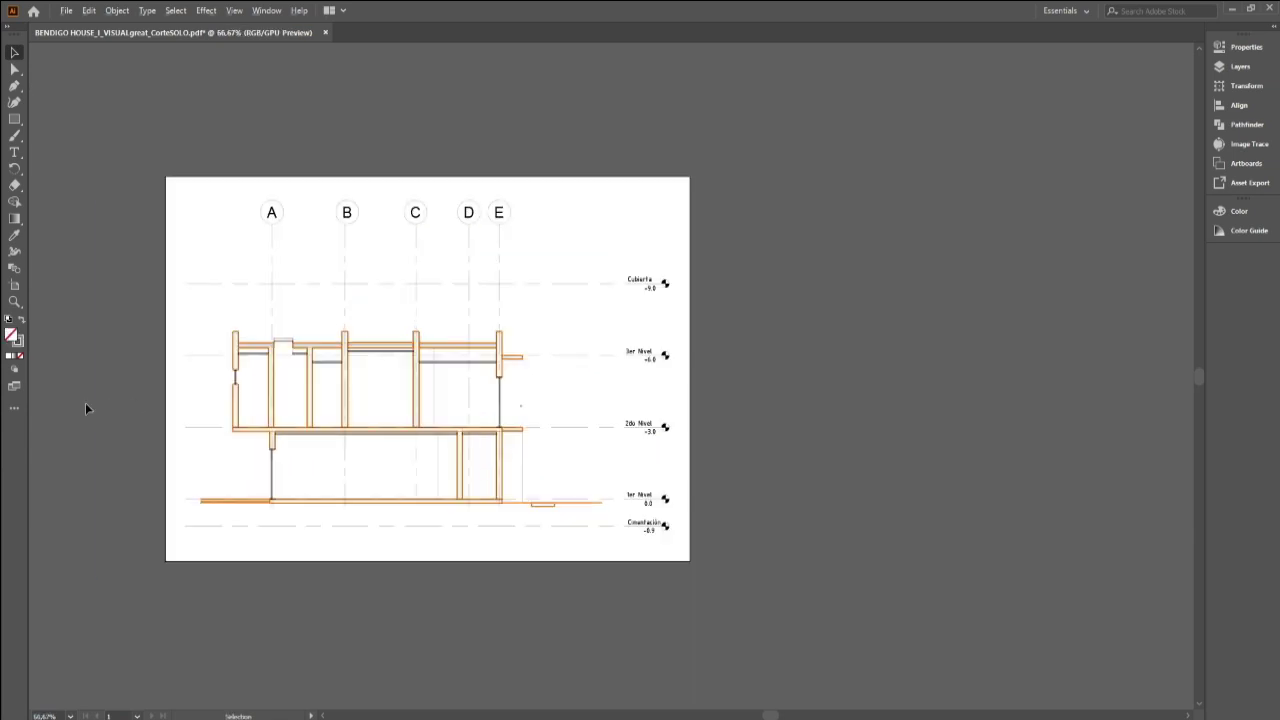
{"action": "scroll", "coordinate": [70, 402], "scroll_direction": "up", "scroll_amount": 1, "text": "alt"}
{"action": "scroll", "coordinate": [118, 402], "scroll_direction": "up", "scroll_amount": 1}
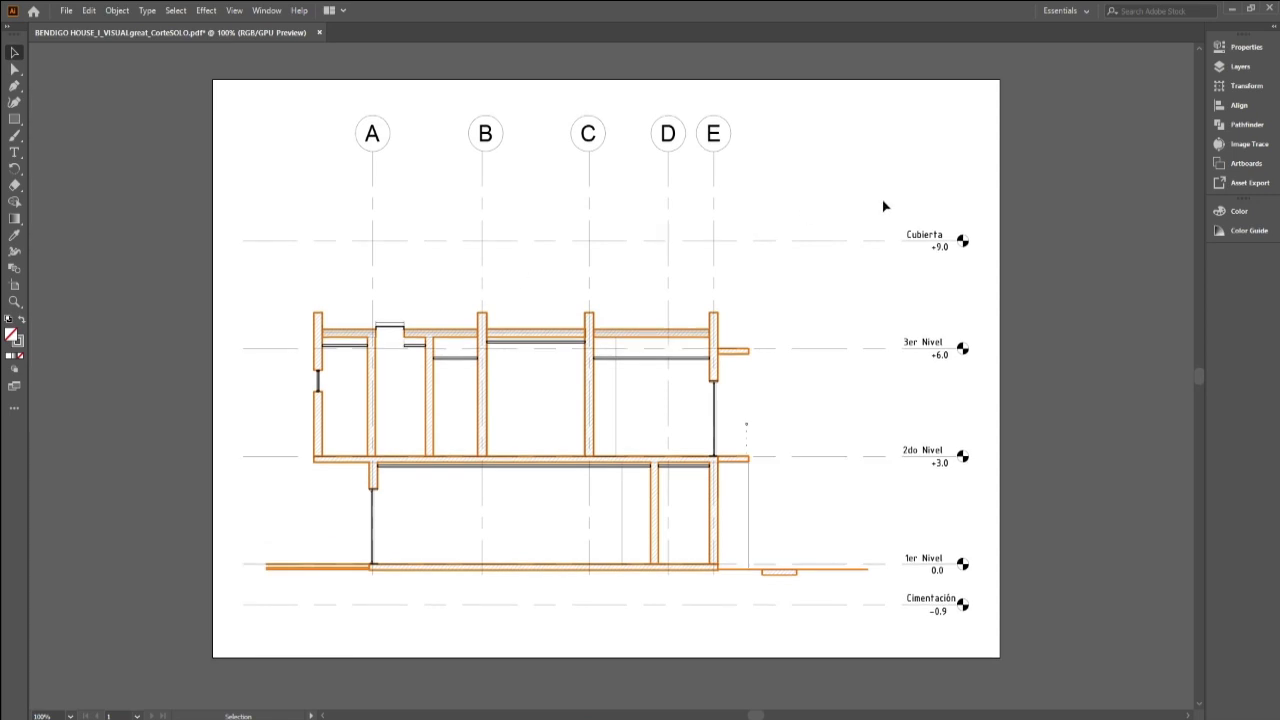
Step: Draw a tall rectangle around the axis A wall and window opening
{"action": "left_click", "coordinate": [1240, 47]}
{"action": "key", "text": "m"}
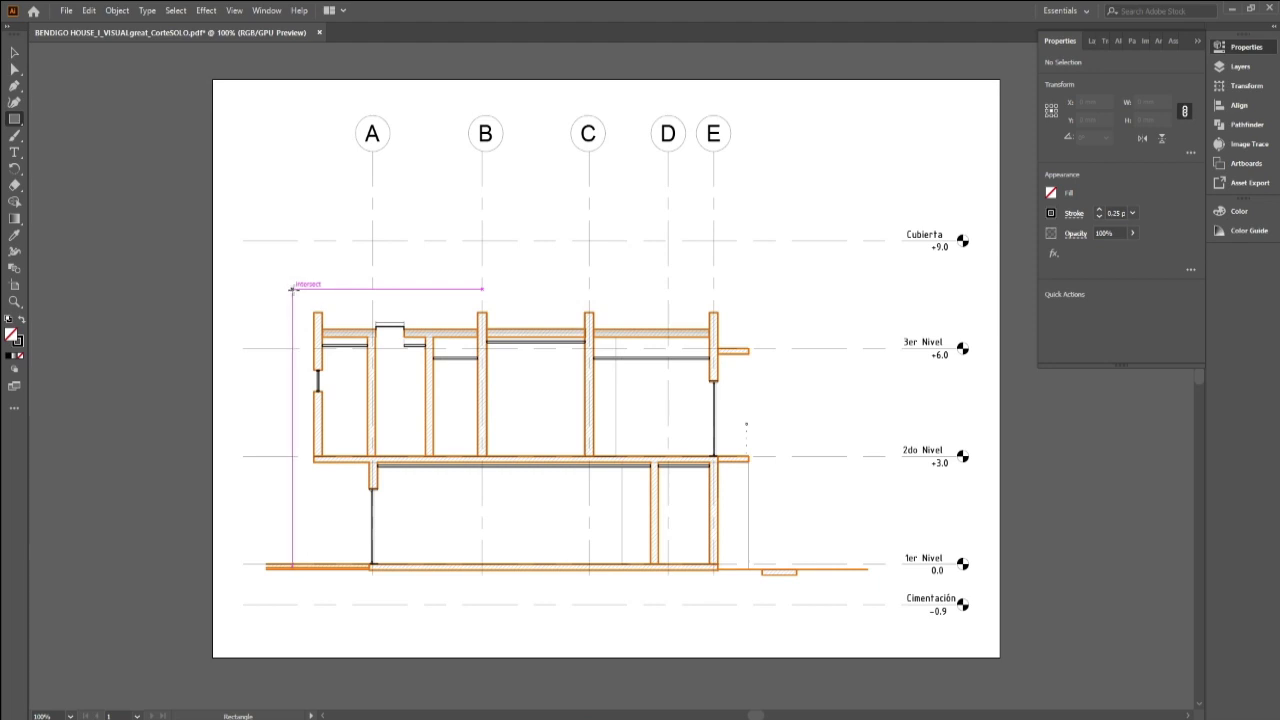
{"action": "left_click_drag", "start_coordinate": [292, 289], "coordinate": [338, 479]}
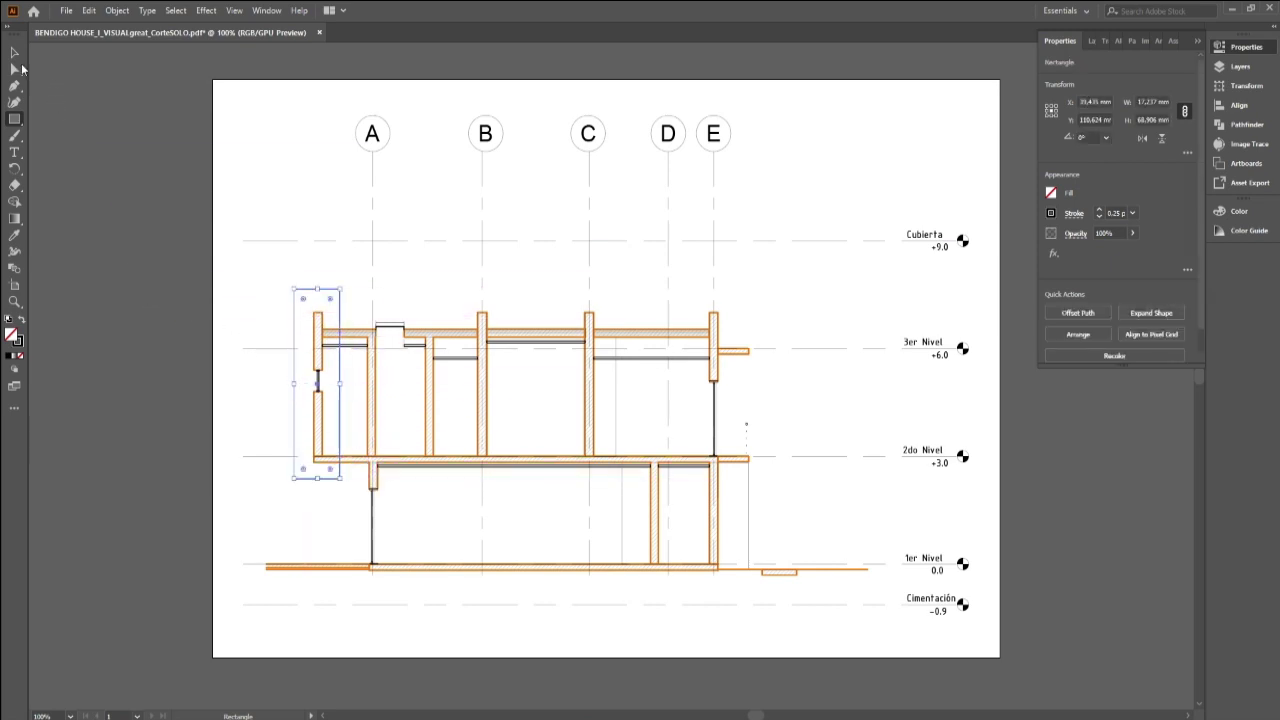
{"action": "left_click", "coordinate": [14, 52]}
{"action": "left_click", "coordinate": [245, 310]}
{"action": "scroll", "coordinate": [245, 354], "scroll_direction": "up", "scroll_amount": 2, "text": "alt"}
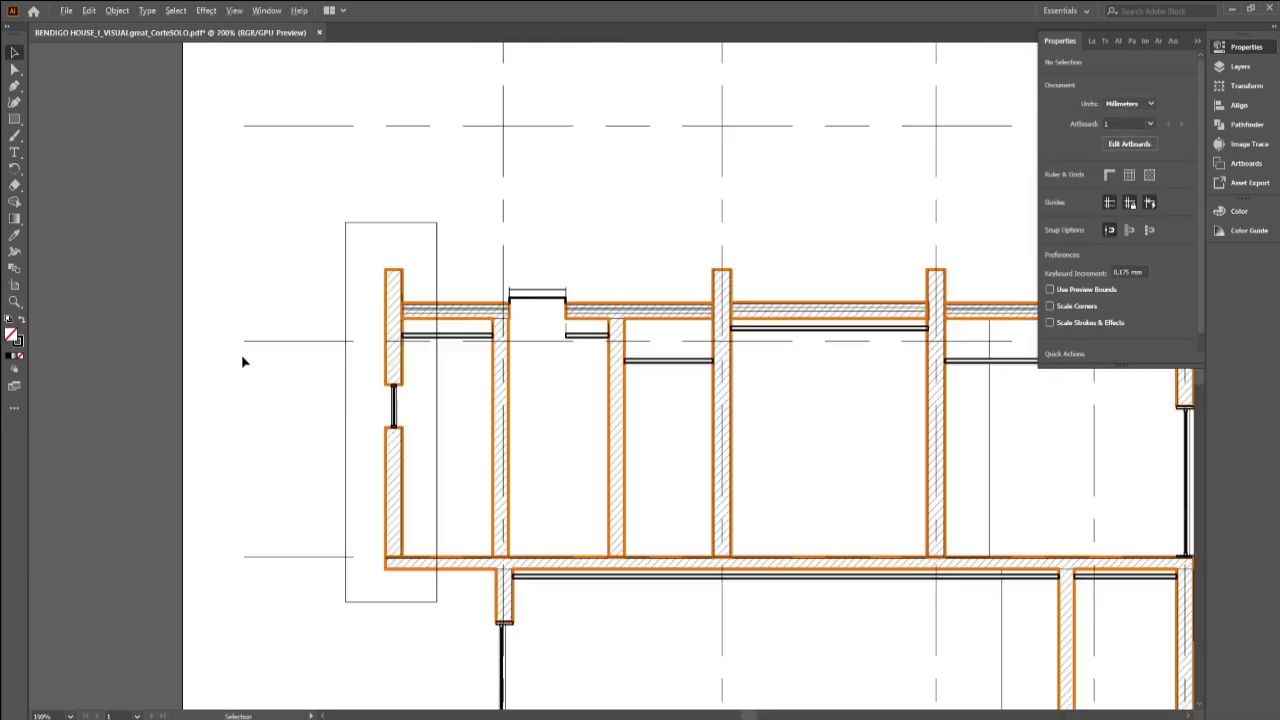
{"action": "scroll", "coordinate": [245, 354], "scroll_direction": "up", "scroll_amount": 1, "text": "alt"}
{"action": "scroll", "coordinate": [264, 367], "scroll_direction": "down", "scroll_amount": 1, "text": "alt"}
{"action": "left_click", "coordinate": [355, 292]}
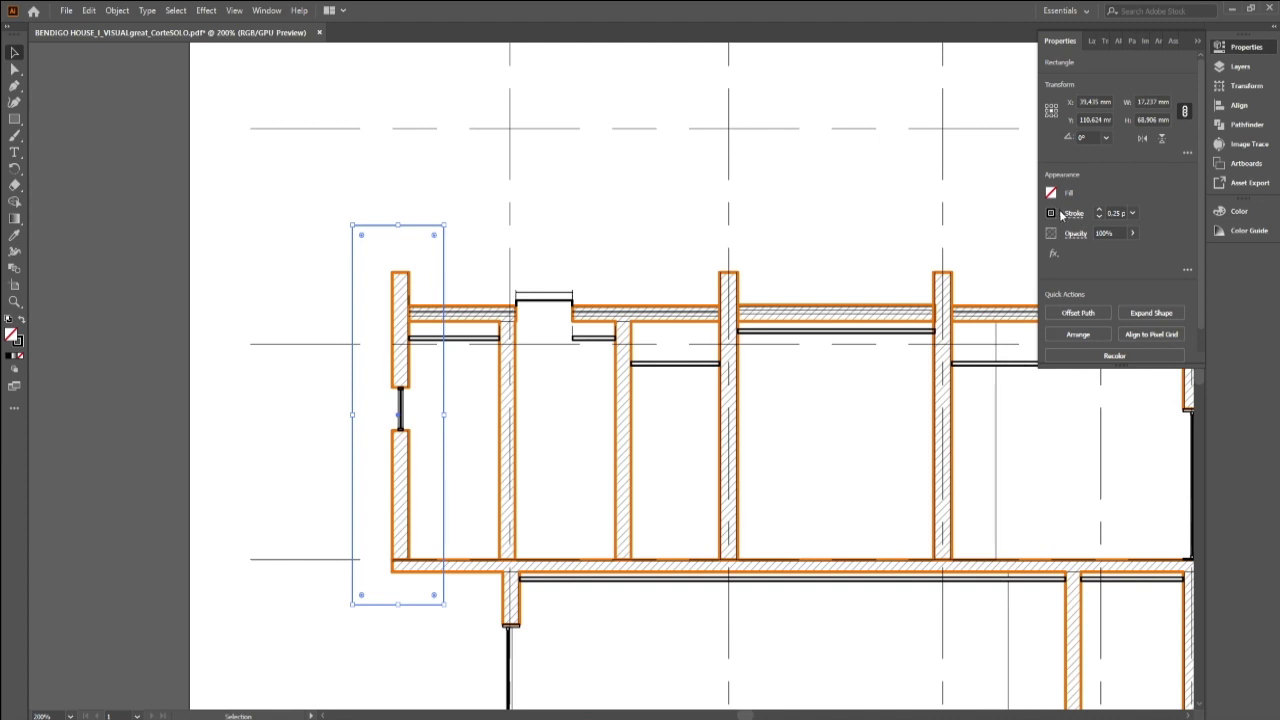
Step: Give the rectangle a dashed outline with a 0.5 pt stroke weight
{"action": "left_click", "coordinate": [1051, 213]}
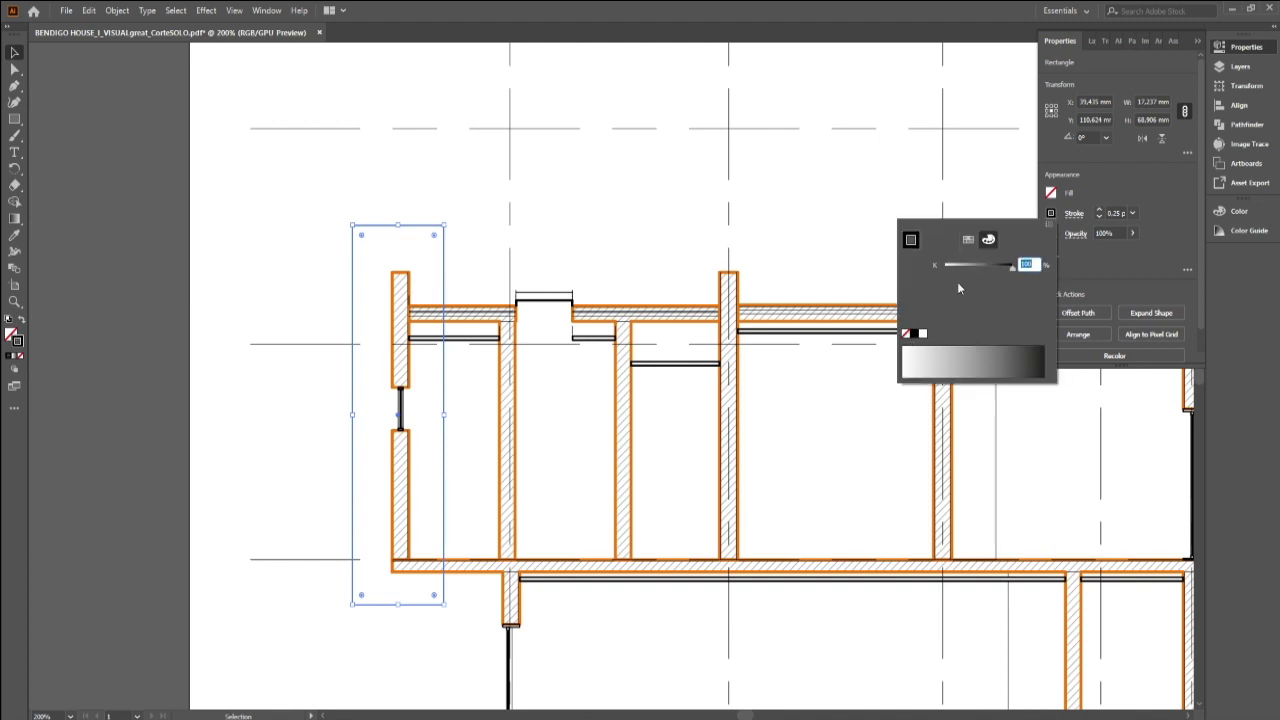
{"action": "left_click", "coordinate": [1090, 199]}
{"action": "left_click", "coordinate": [1073, 213]}
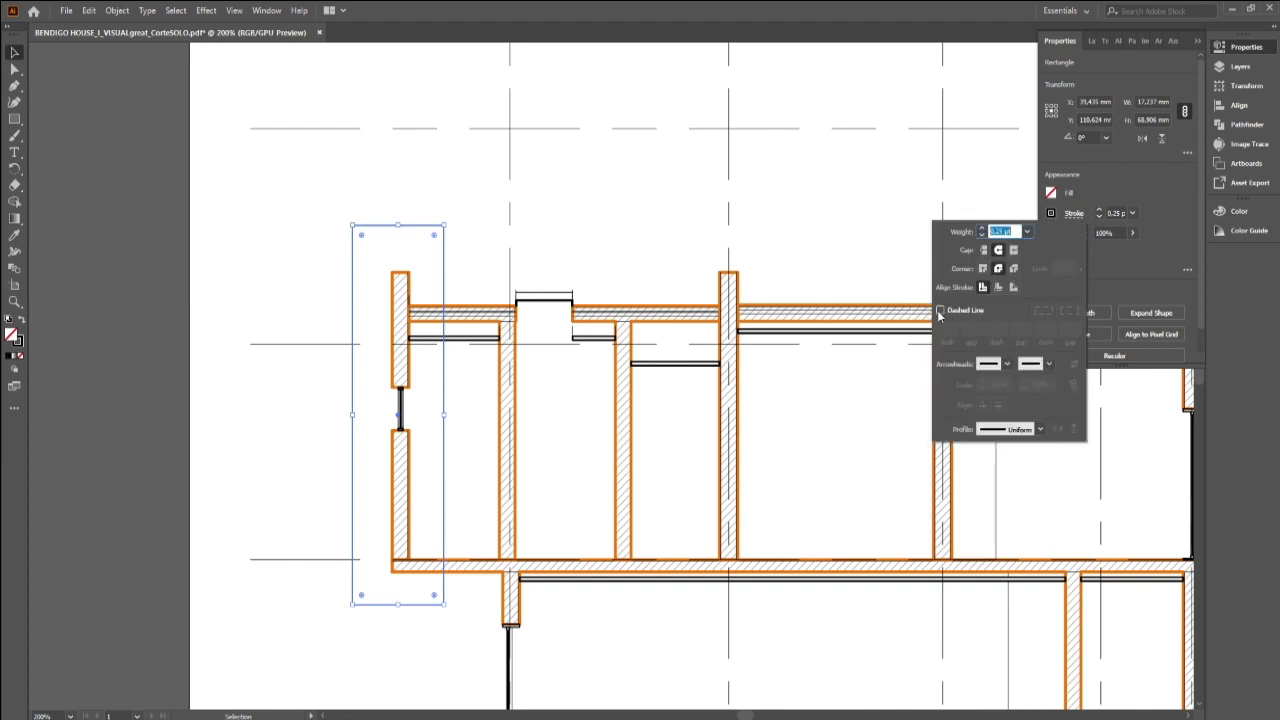
{"action": "left_click", "coordinate": [940, 310]}
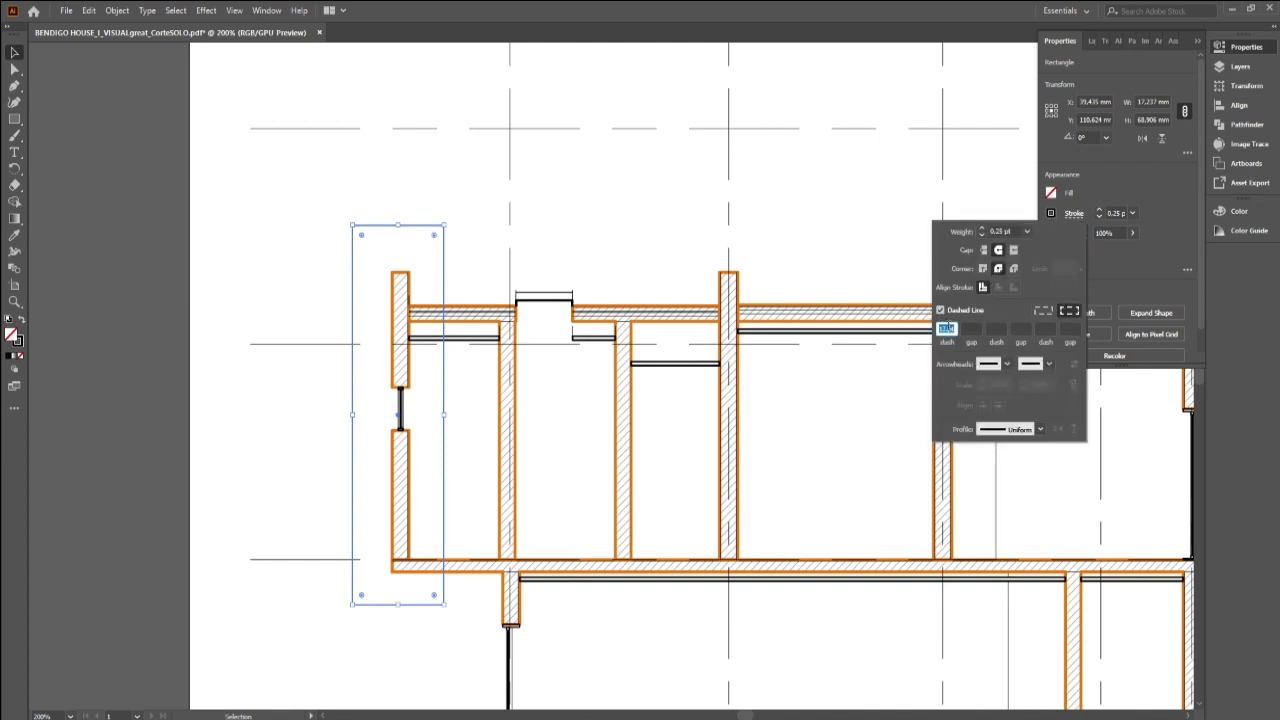
{"action": "left_click", "coordinate": [617, 247]}
{"action": "left_click", "coordinate": [585, 238]}
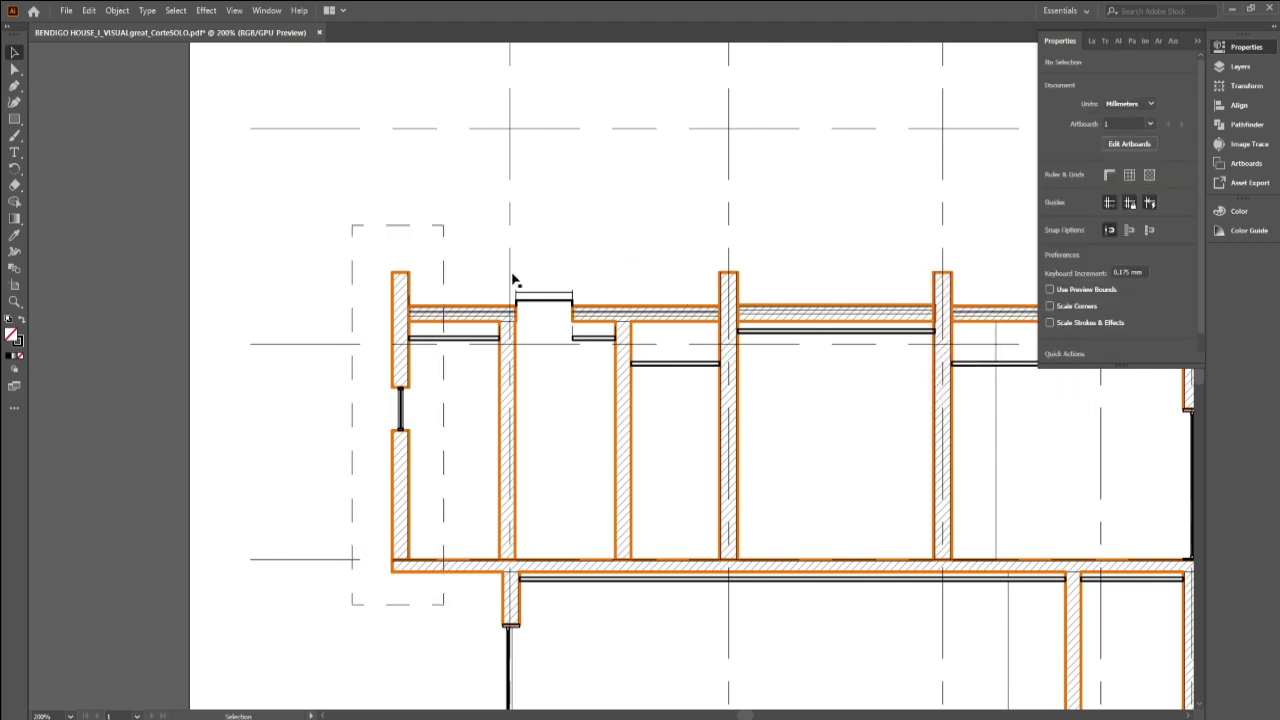
{"action": "left_click", "coordinate": [445, 272]}
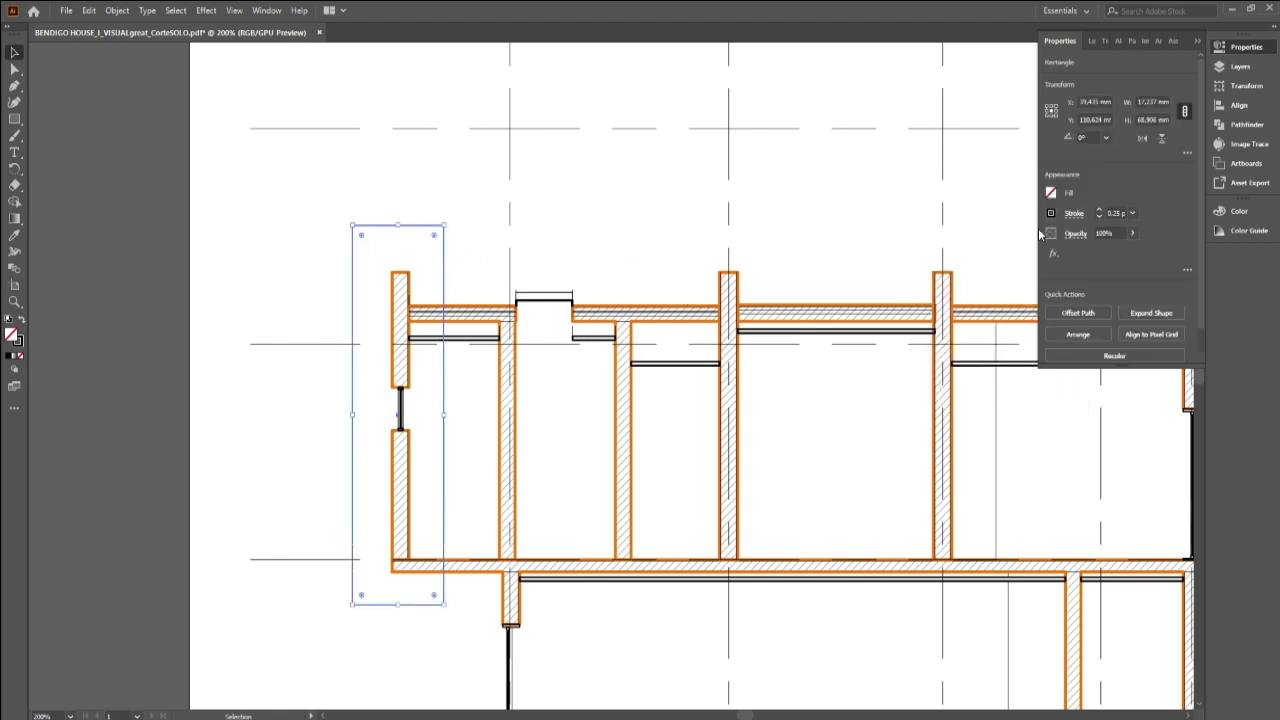
{"action": "left_click", "coordinate": [1132, 213]}
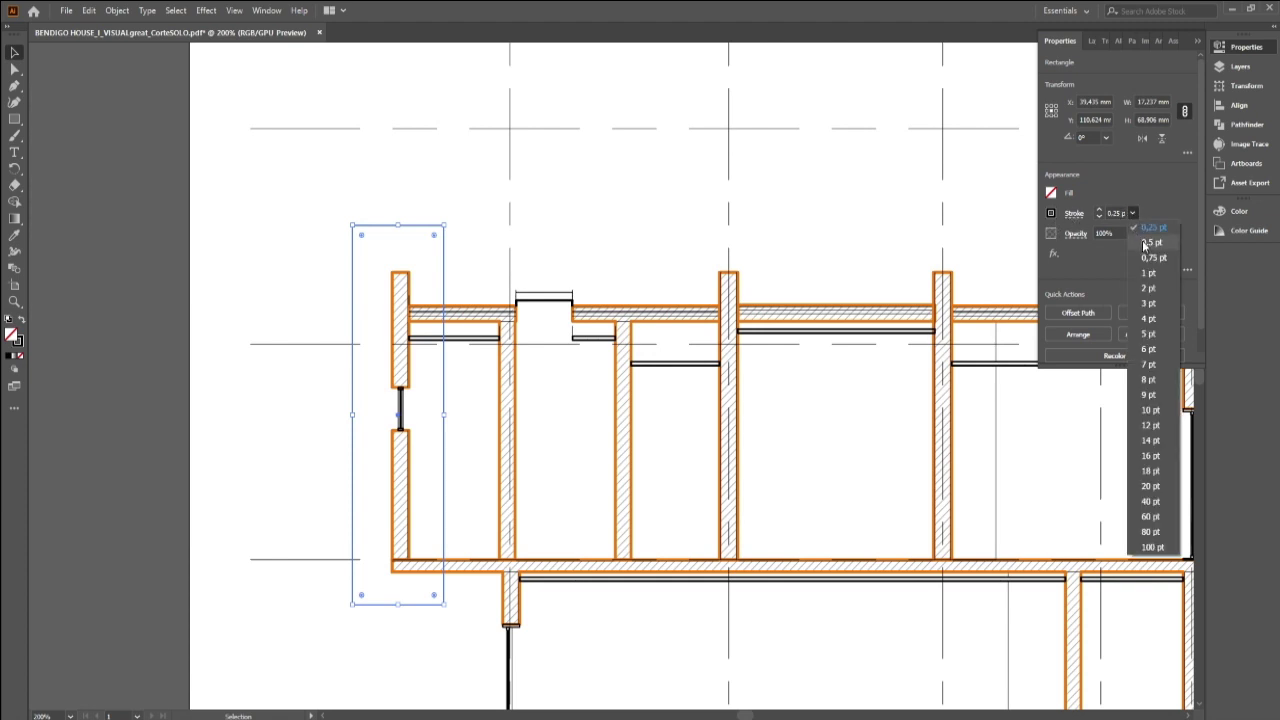
{"action": "left_click", "coordinate": [1148, 242]}
{"action": "left_click", "coordinate": [282, 200]}
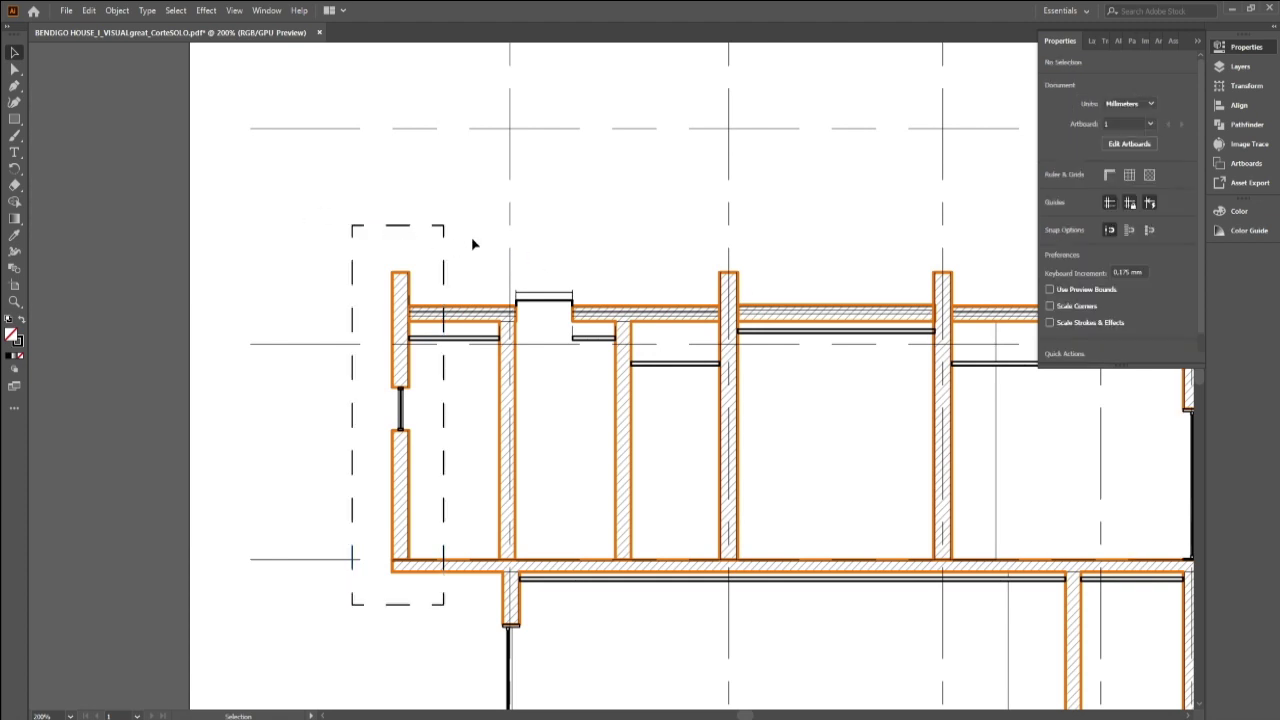
{"action": "left_click", "coordinate": [444, 236]}
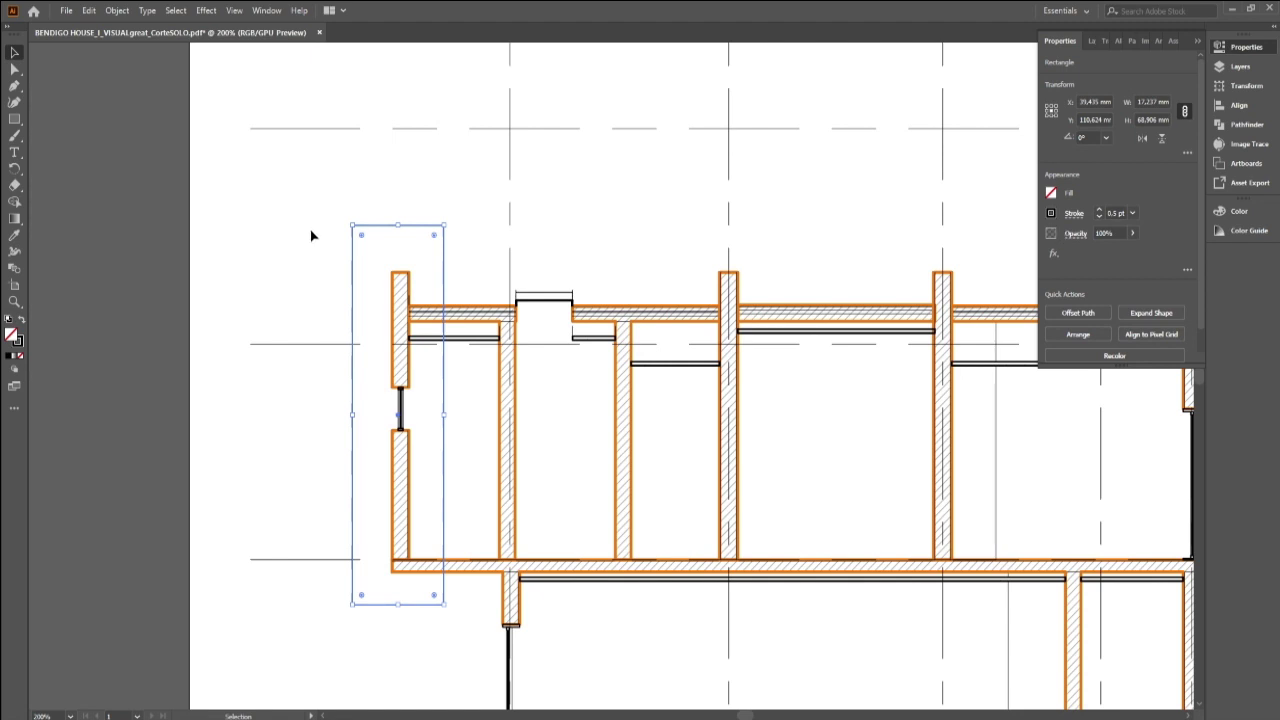
Step: Round the frame's corners to 4.52 mm, keeping the stroke at 0.5 pt after trying 0.25 pt
{"action": "left_click_drag", "start_coordinate": [434, 236], "coordinate": [418, 252]}
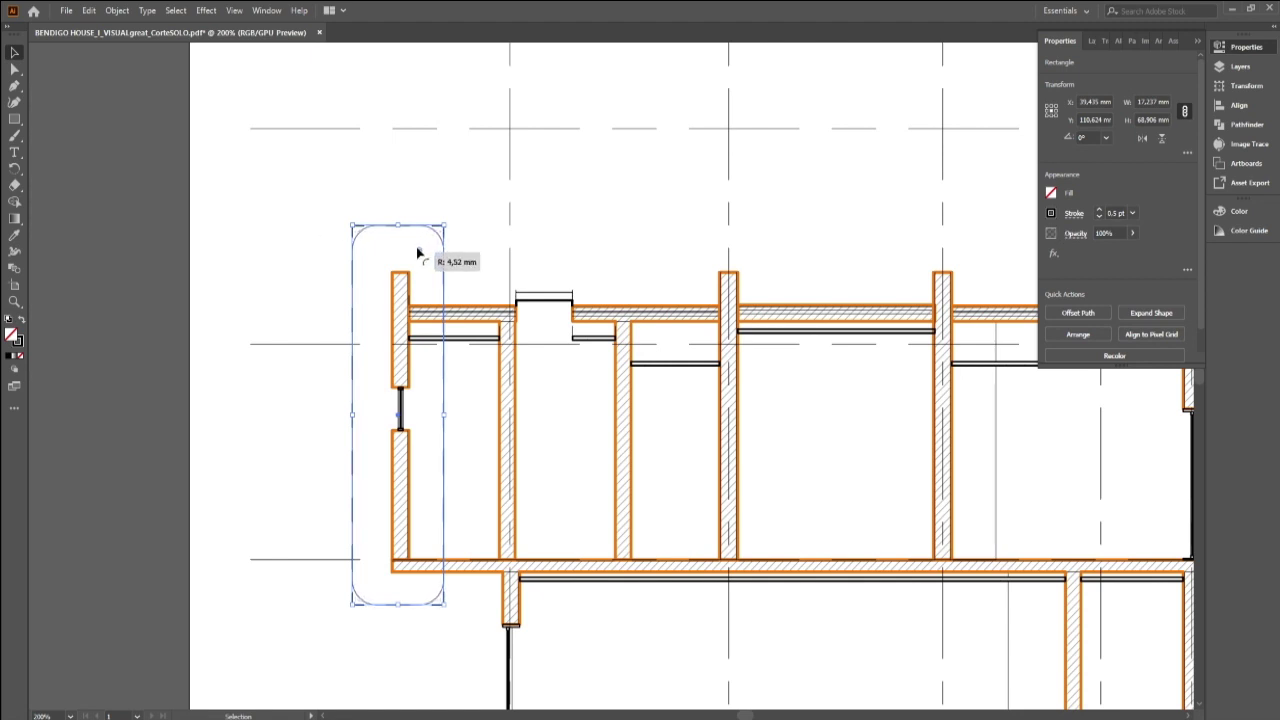
{"action": "left_click", "coordinate": [278, 261]}
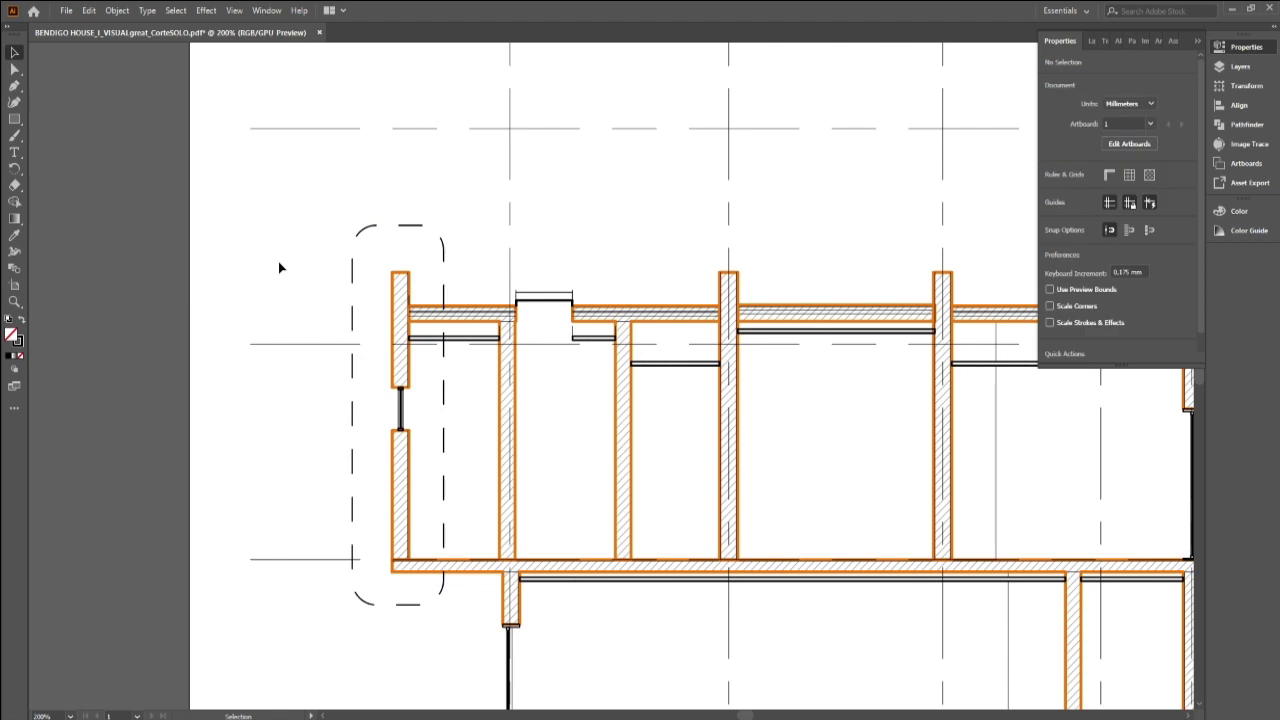
{"action": "left_click", "coordinate": [441, 256]}
{"action": "left_click", "coordinate": [1134, 212]}
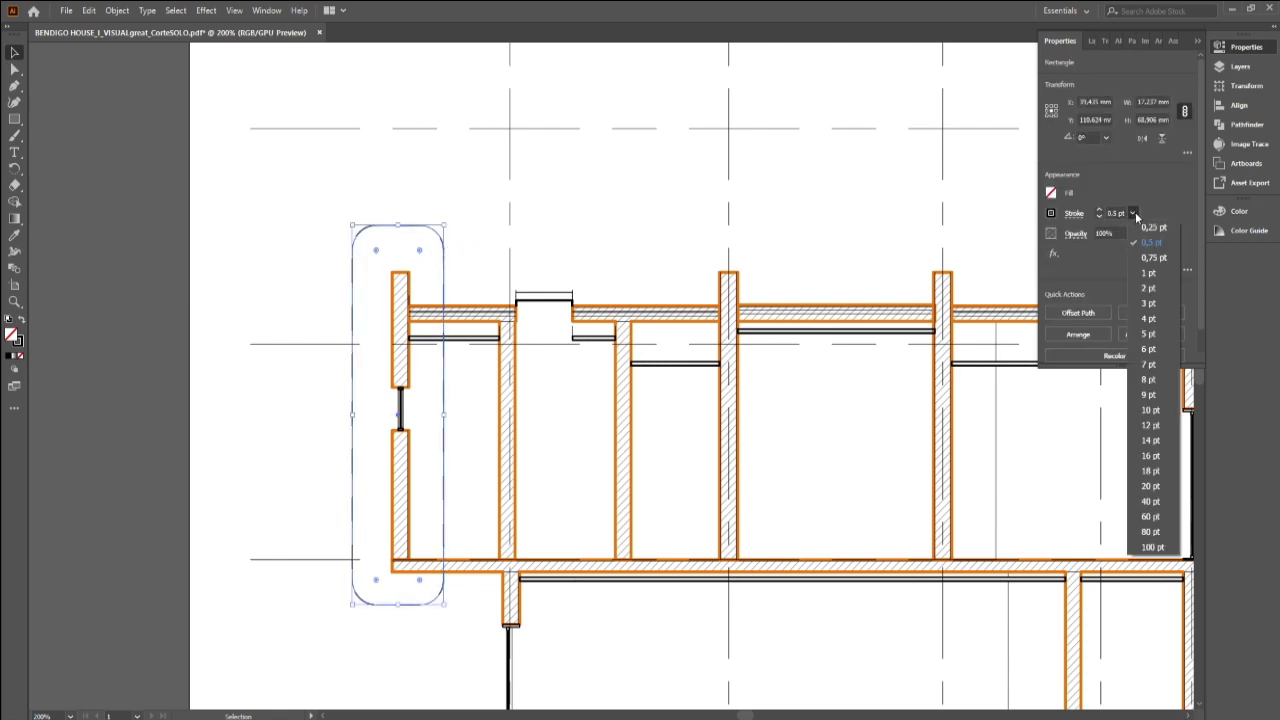
{"action": "left_click", "coordinate": [1145, 227]}
{"action": "left_click", "coordinate": [340, 265]}
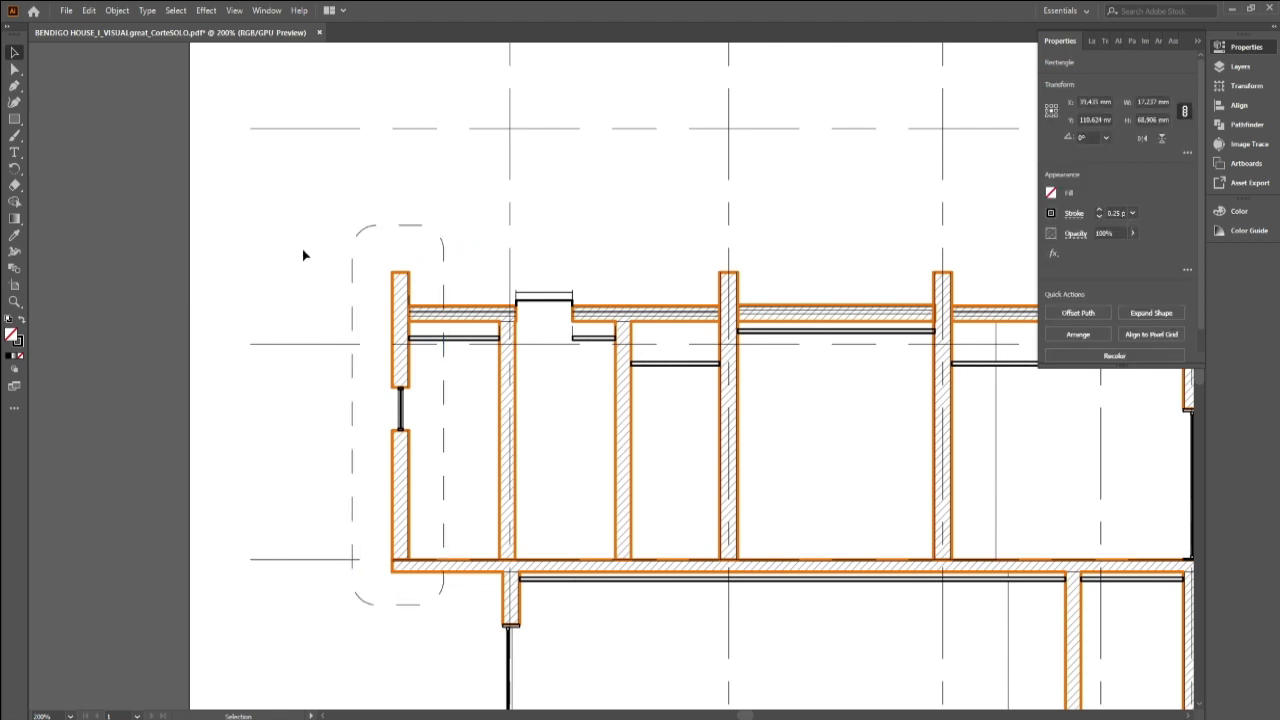
{"action": "left_click", "coordinate": [446, 258]}
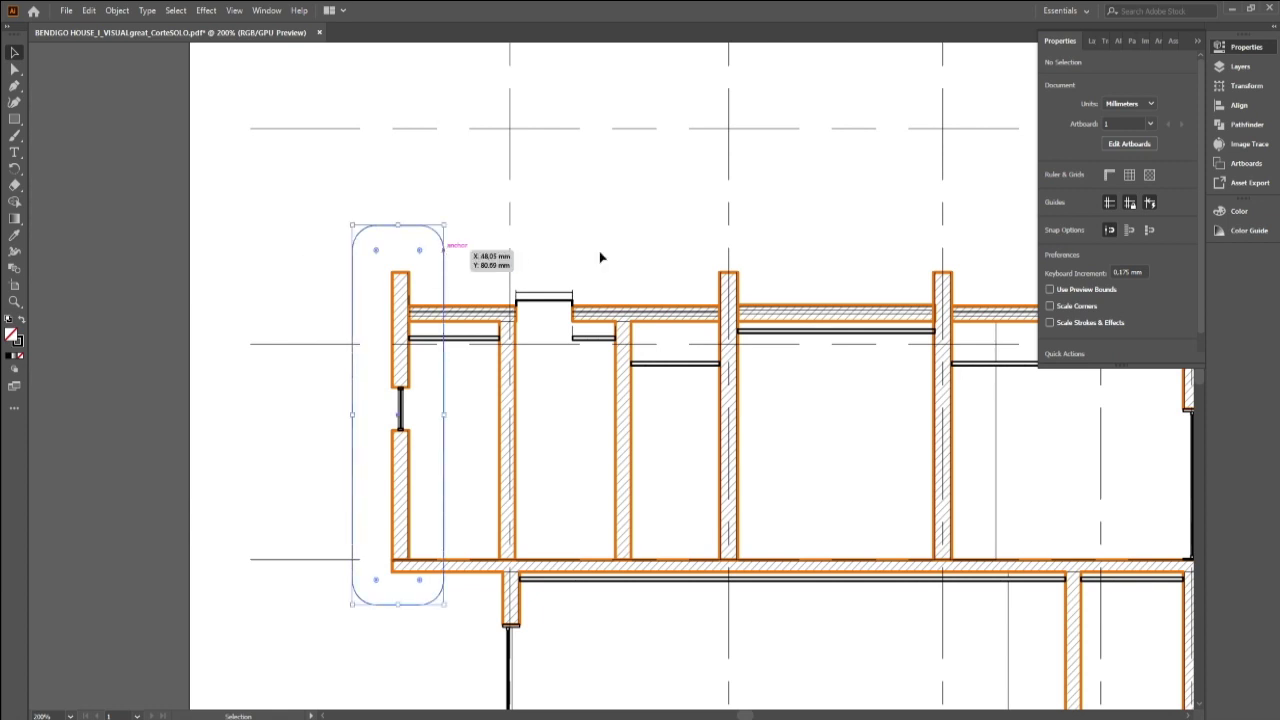
{"action": "left_click", "coordinate": [1134, 213]}
{"action": "left_click", "coordinate": [1134, 244]}
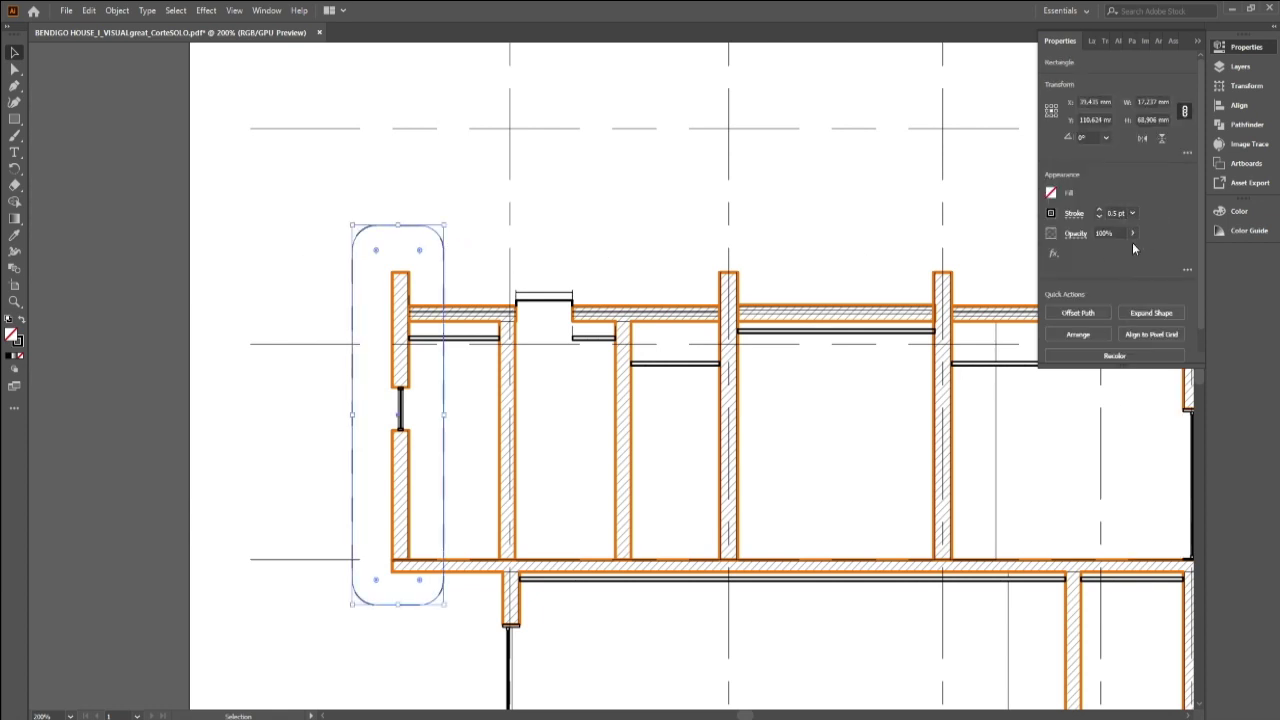
Step: Set the first dash value to 6 pt for shorter dashes
{"action": "left_click", "coordinate": [1074, 213]}
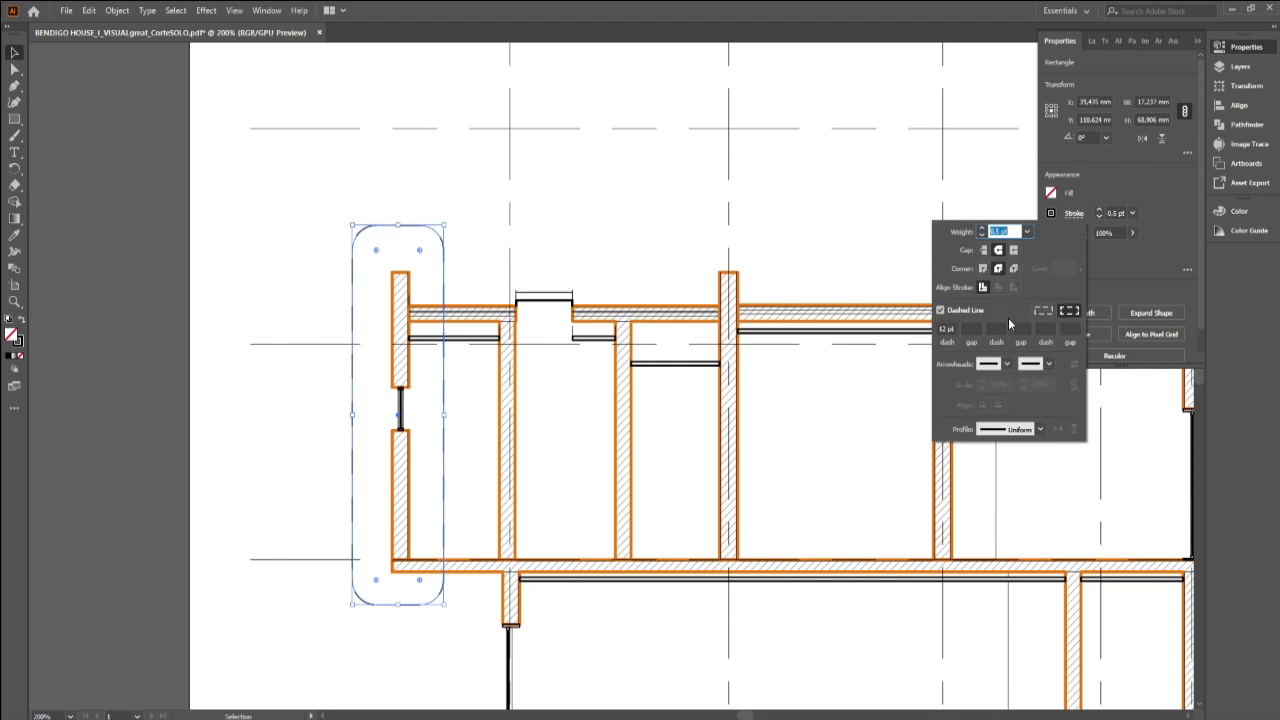
{"action": "left_click", "coordinate": [947, 329]}
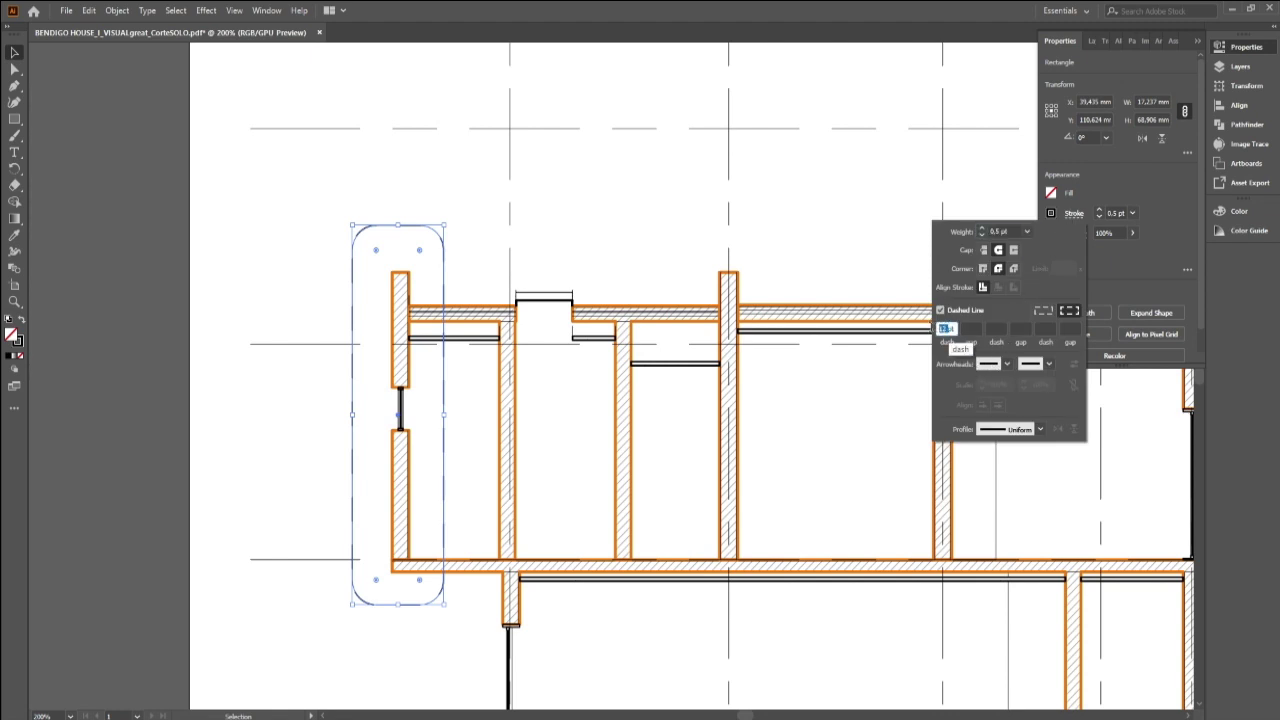
{"action": "type", "text": "6"}
{"action": "key", "text": "Return"}
{"action": "left_click", "coordinate": [642, 225]}
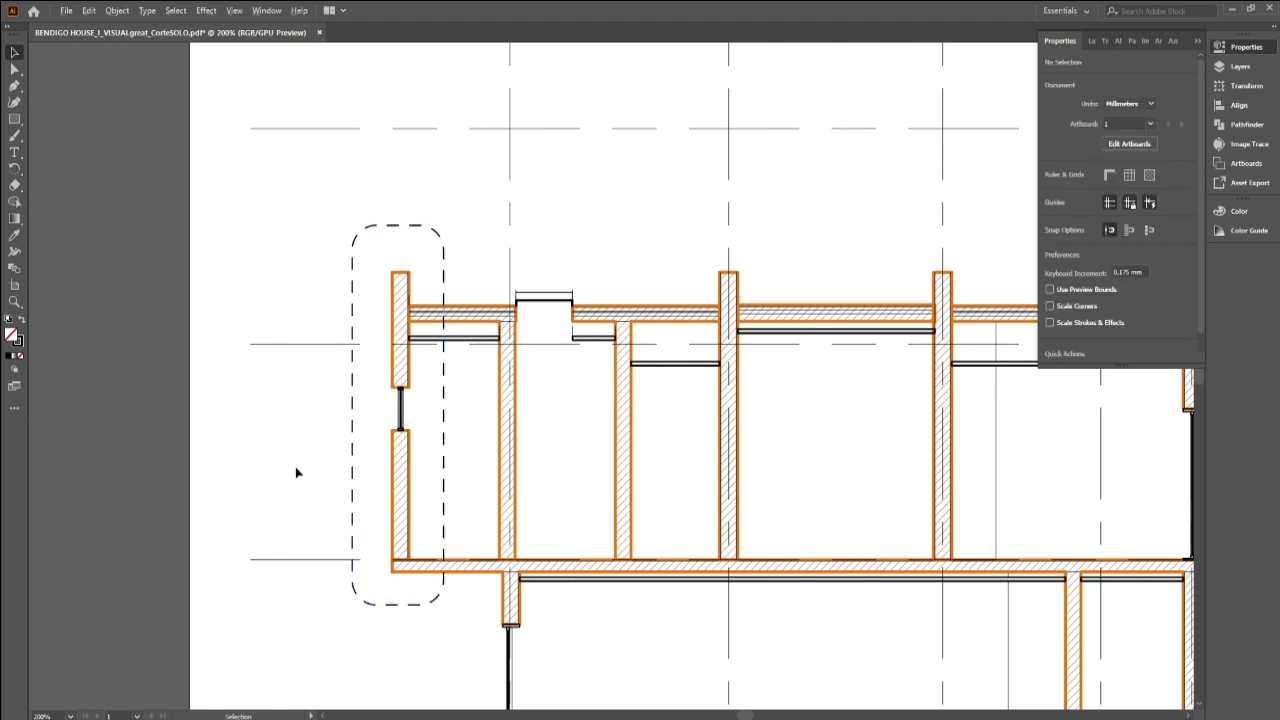
{"action": "scroll", "coordinate": [296, 472], "scroll_direction": "down", "scroll_amount": 3, "text": "alt"}
{"action": "scroll", "coordinate": [366, 494], "scroll_direction": "up", "scroll_amount": 1, "text": "alt"}
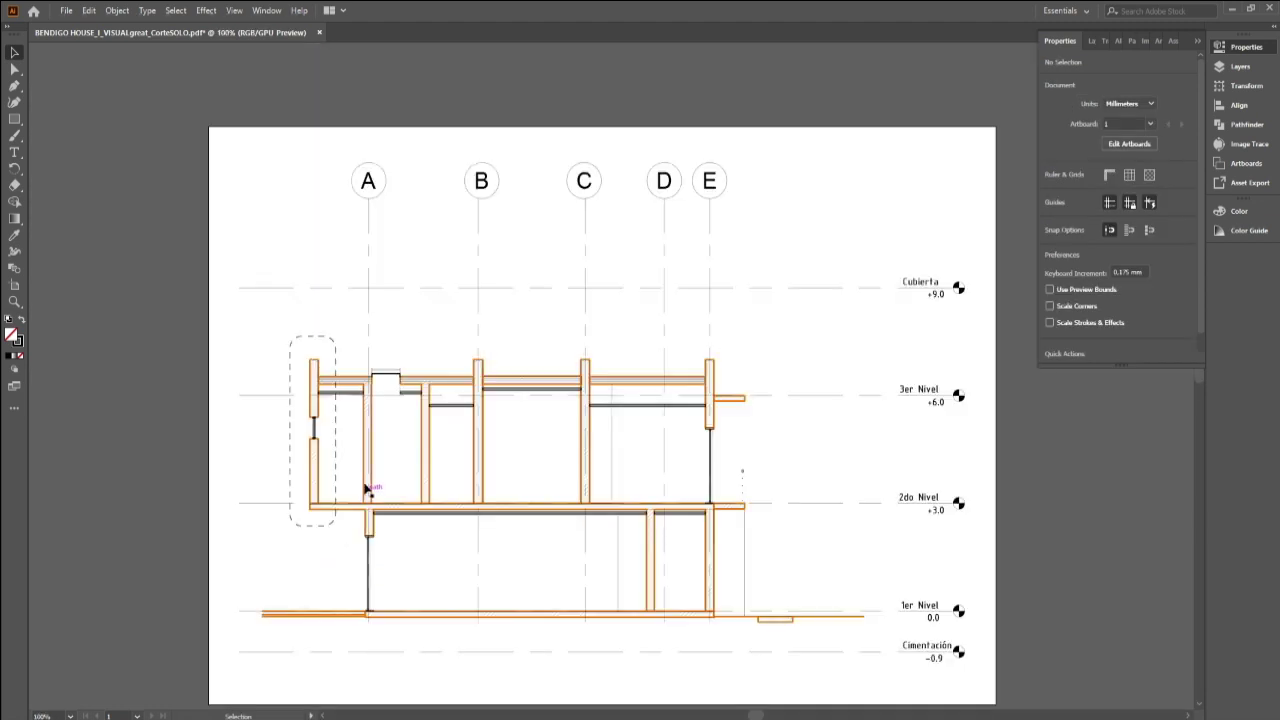
Step: Paste a copy of the rounded frame around the axis E wall, stretched down to 1er Nivel
{"action": "left_click", "coordinate": [336, 343]}
{"action": "key", "text": "a"}
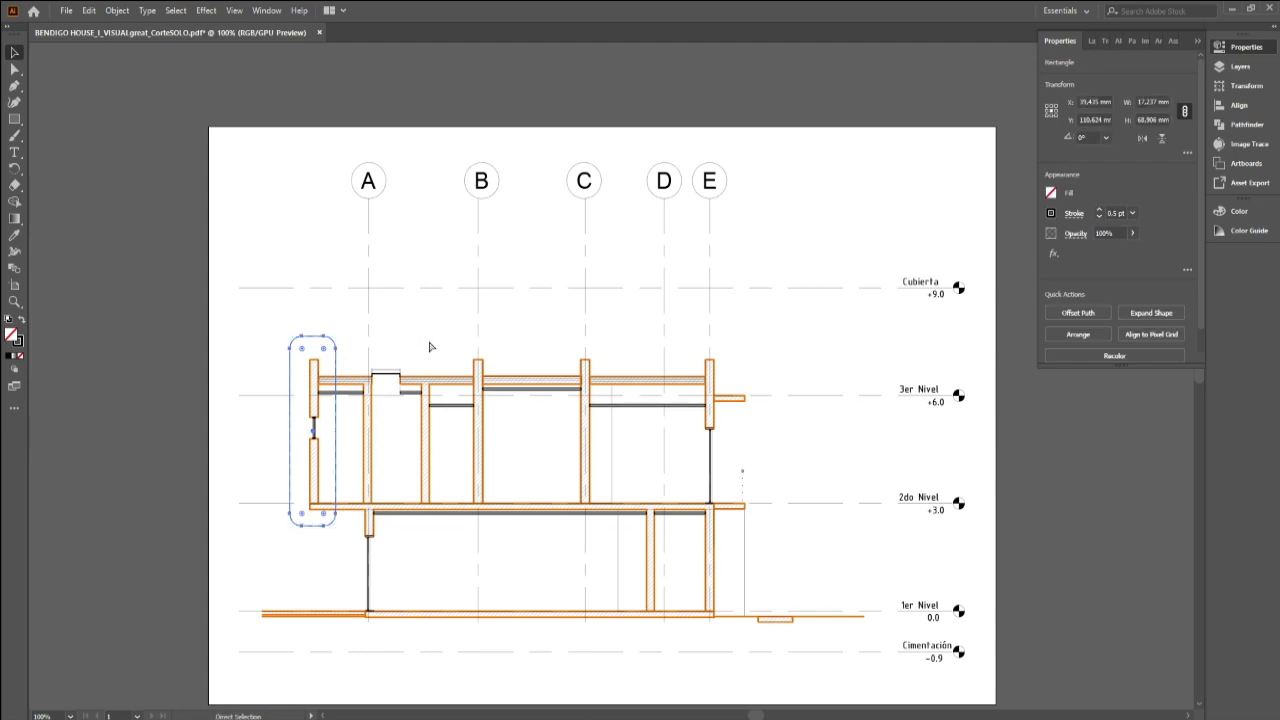
{"action": "key", "text": "ctrl+v"}
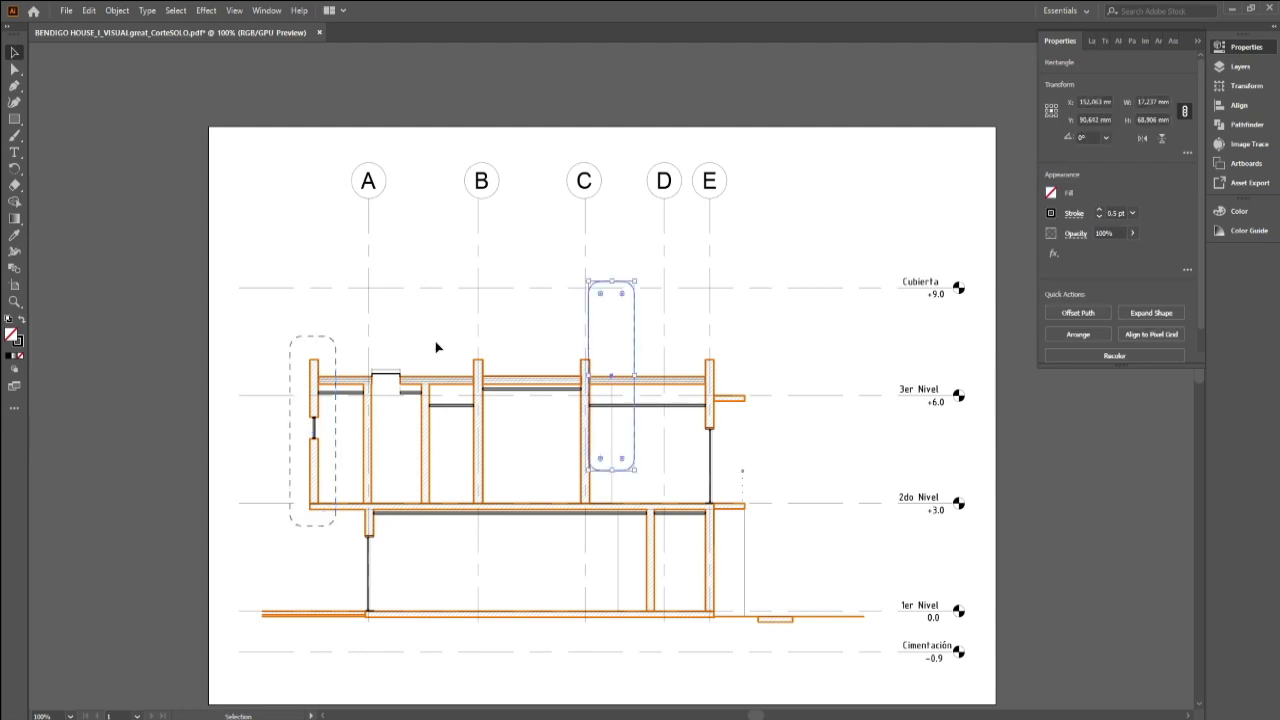
{"action": "left_click_drag", "start_coordinate": [634, 318], "coordinate": [738, 380]}
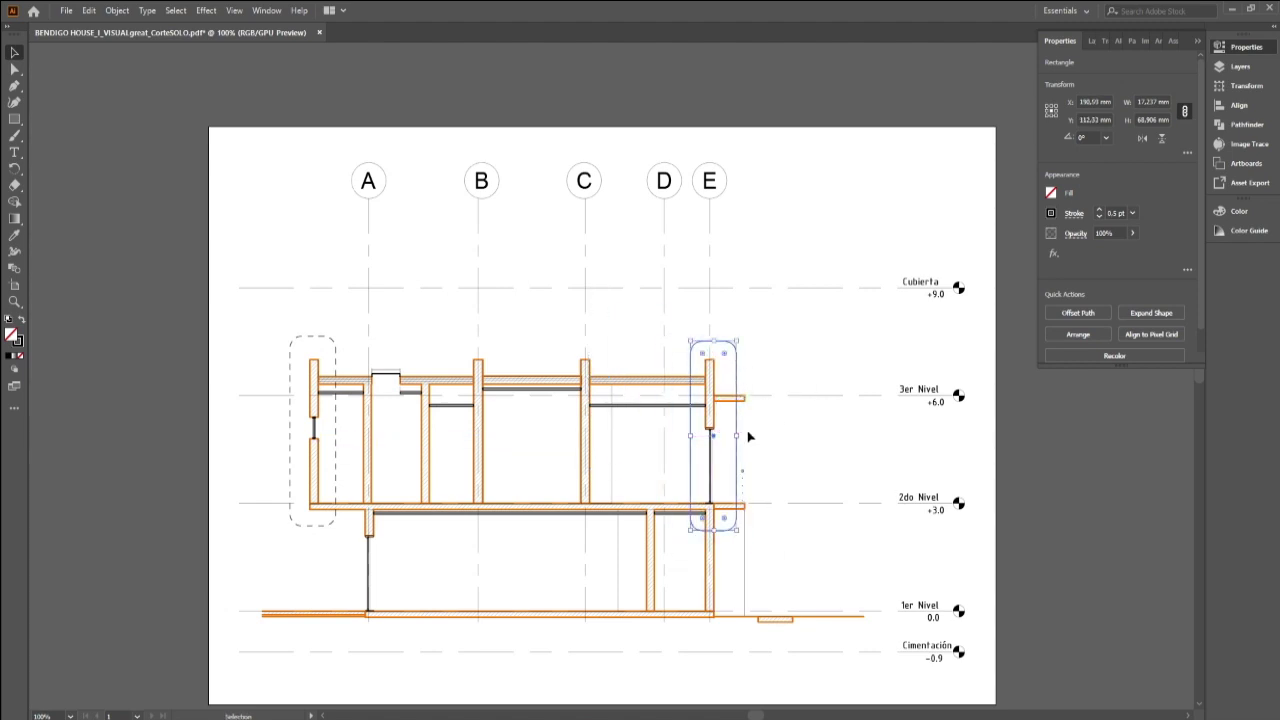
{"action": "left_click_drag", "start_coordinate": [741, 436], "coordinate": [755, 436]}
{"action": "left_click_drag", "start_coordinate": [722, 529], "coordinate": [722, 633]}
{"action": "left_click", "coordinate": [799, 343]}
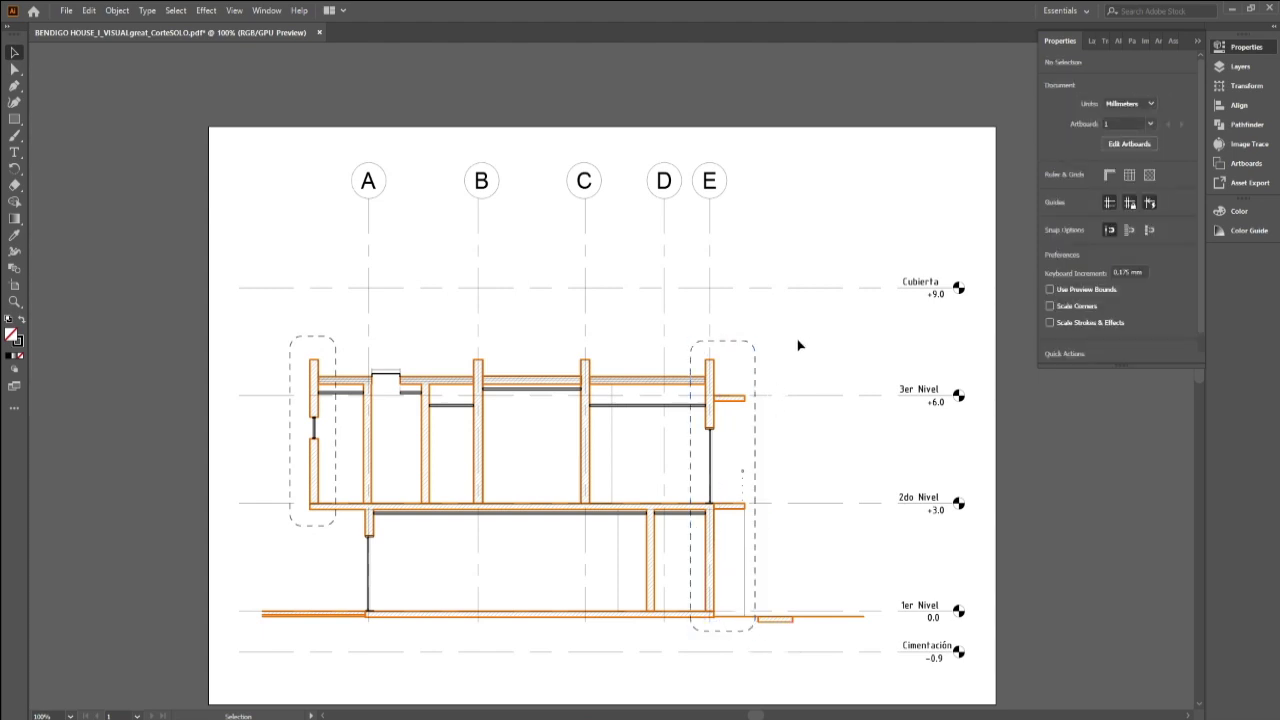
Step: Paste another copy and resize it over the roof stretch between axes A and B
{"action": "key", "text": "ctrl+v"}
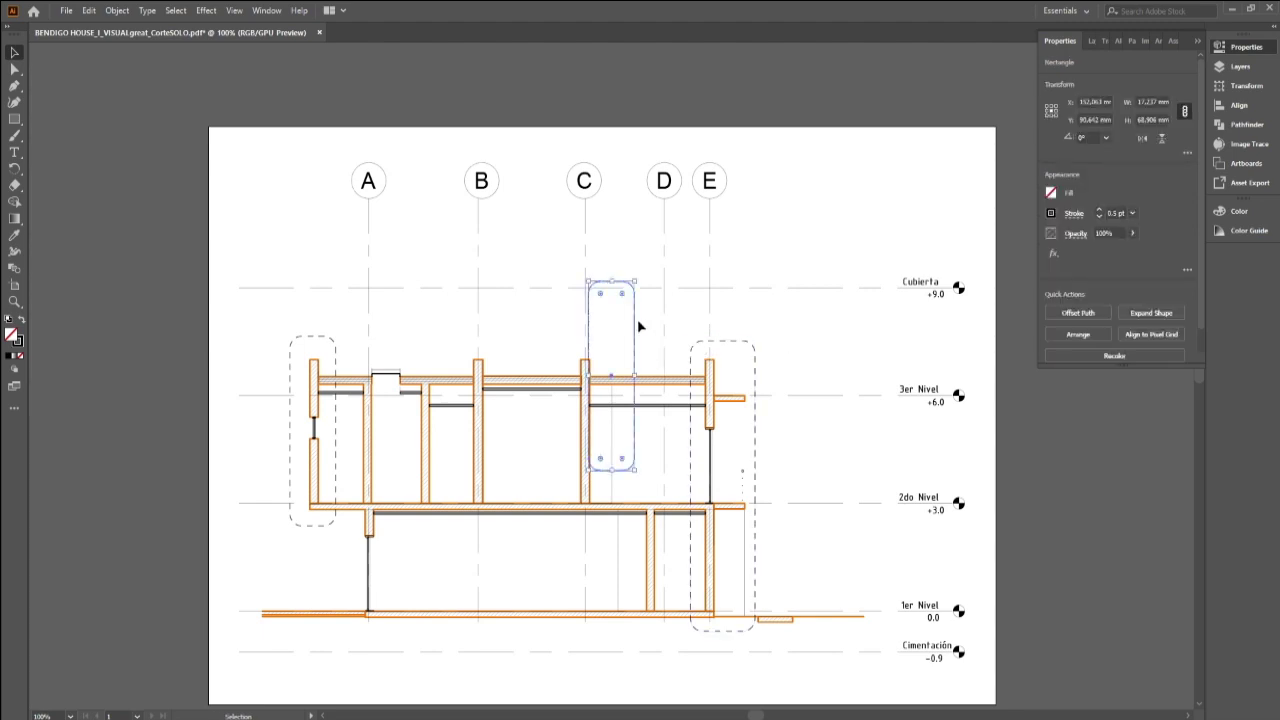
{"action": "mouse_move", "coordinate": [633, 332]}
{"action": "left_mouse_down"}
{"action": "mouse_move", "coordinate": [472, 437]}
{"action": "mouse_move", "coordinate": [434, 378]}
{"action": "left_mouse_up"}
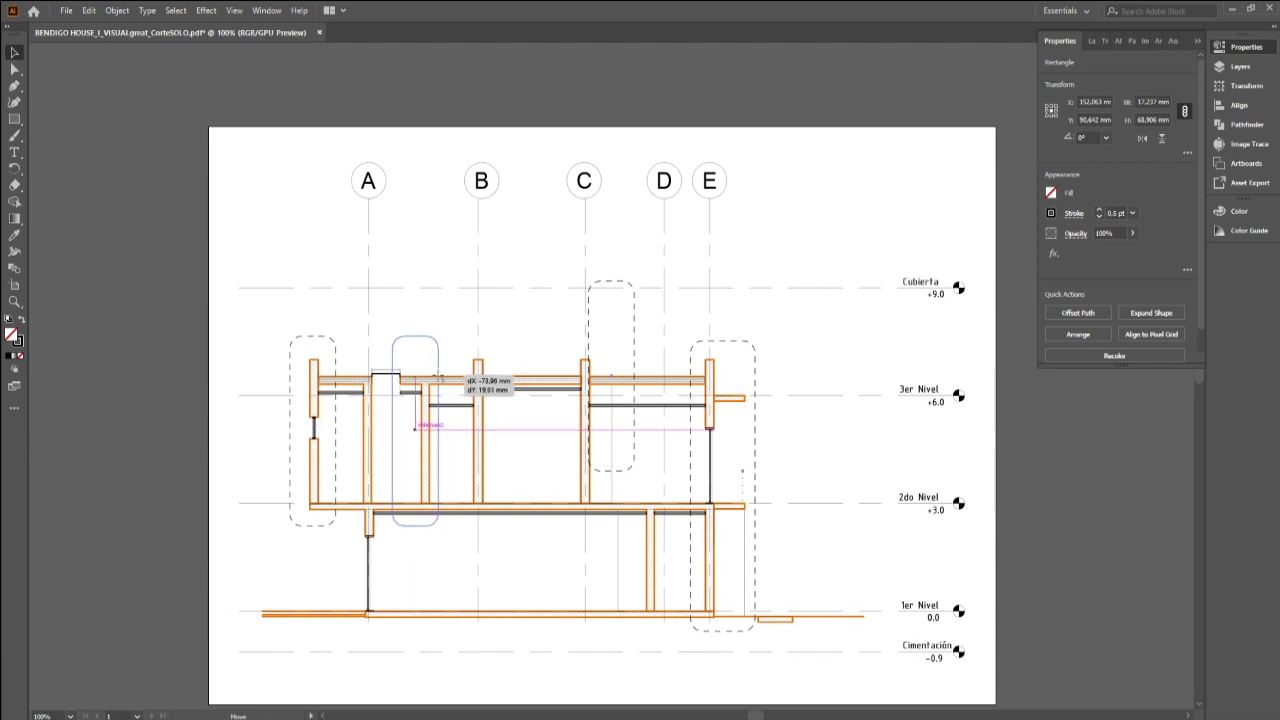
{"action": "left_click_drag", "start_coordinate": [434, 378], "coordinate": [434, 378]}
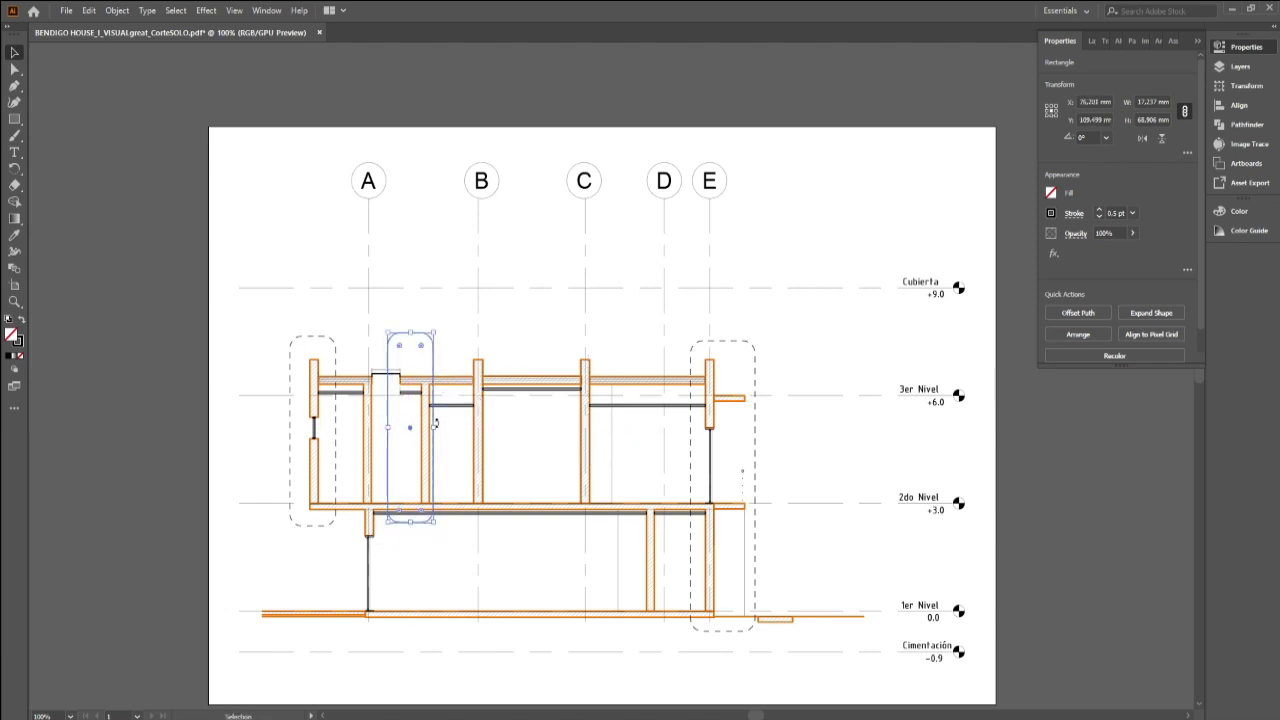
{"action": "left_click_drag", "start_coordinate": [433, 427], "coordinate": [494, 428]}
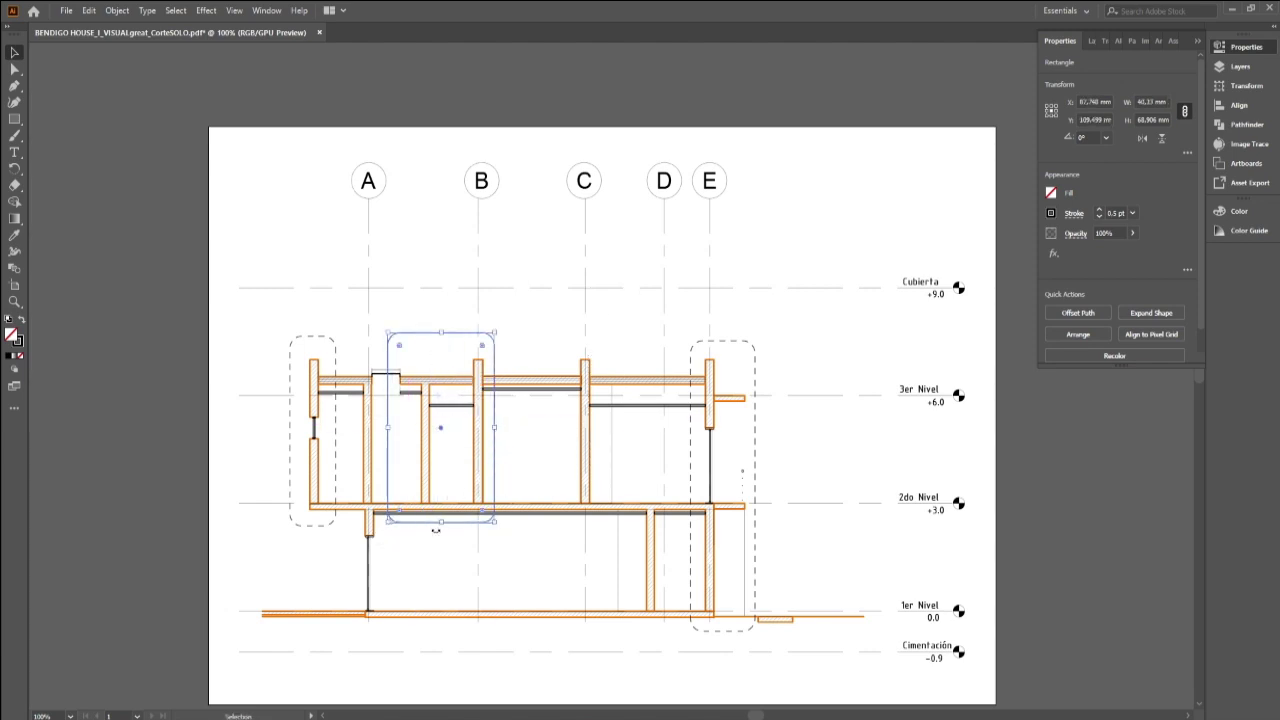
{"action": "left_click_drag", "start_coordinate": [441, 521], "coordinate": [444, 419]}
{"action": "left_click_drag", "start_coordinate": [494, 332], "coordinate": [490, 340]}
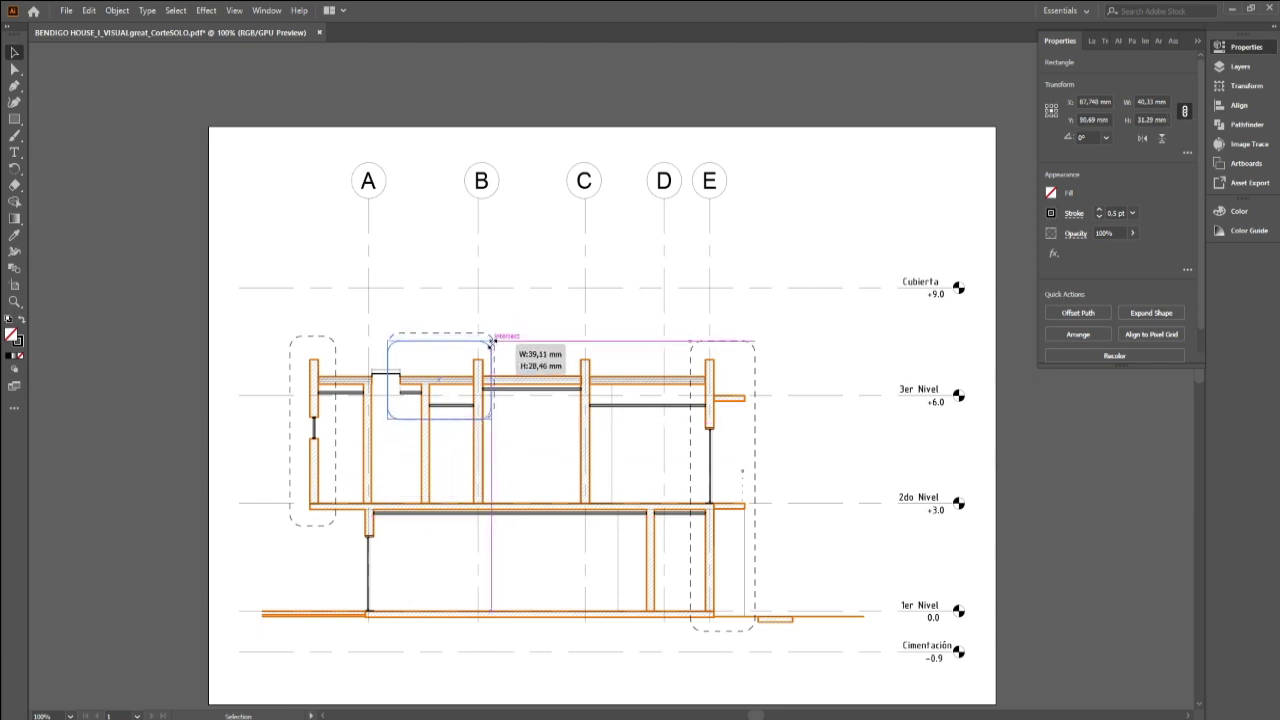
{"action": "left_click", "coordinate": [853, 360]}
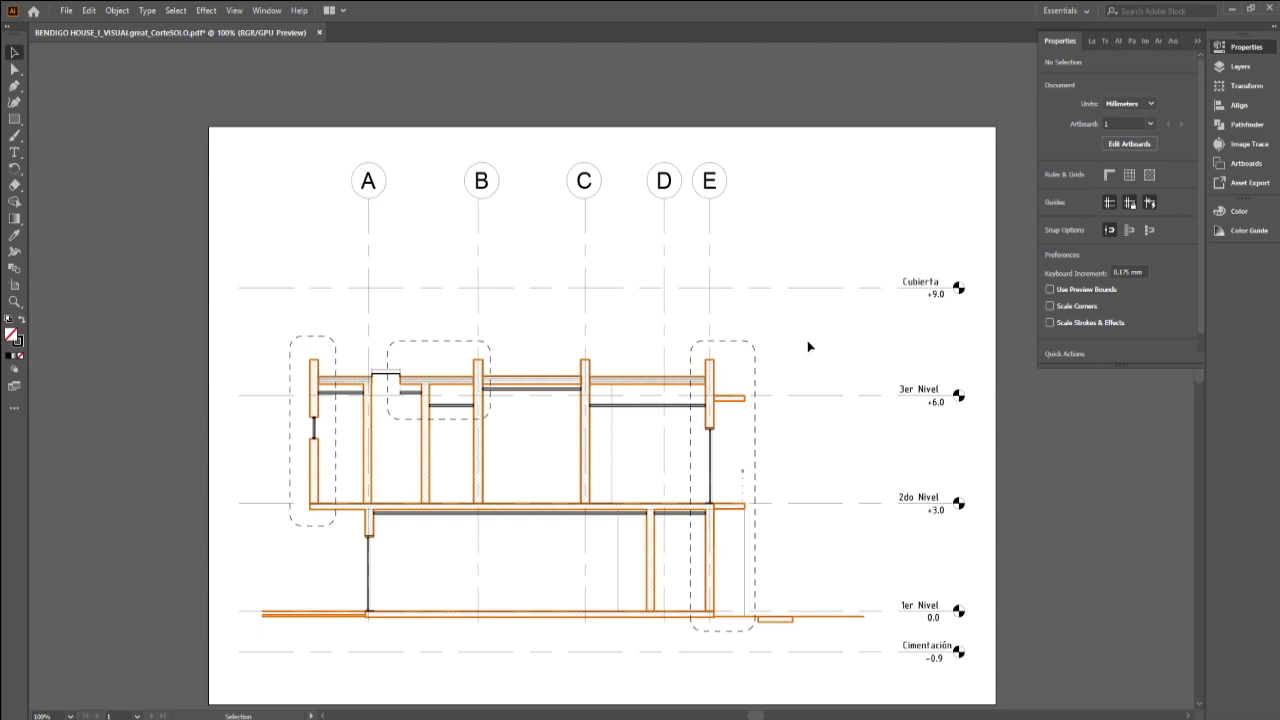
Step: Duplicate the A grid bubble and place the copy at the top-left of the axis A frame
{"action": "left_click", "coordinate": [372, 190]}
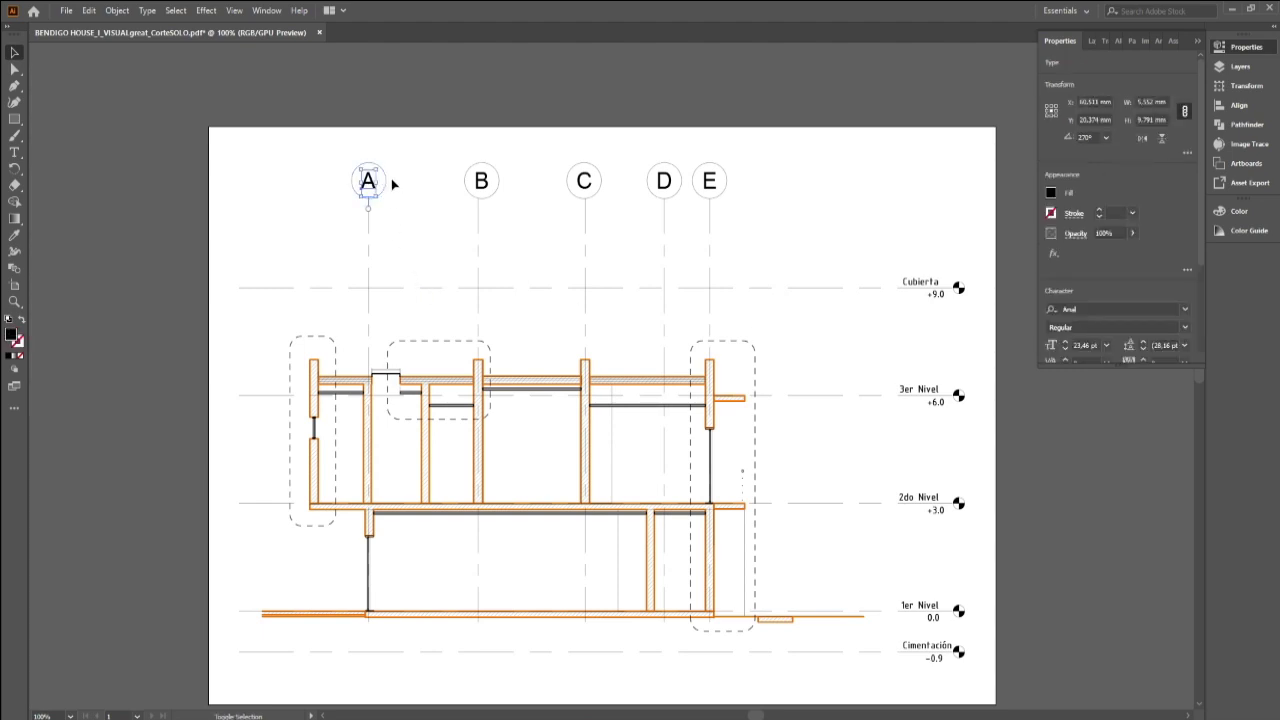
{"action": "left_click_drag", "start_coordinate": [430, 200], "coordinate": [352, 162]}
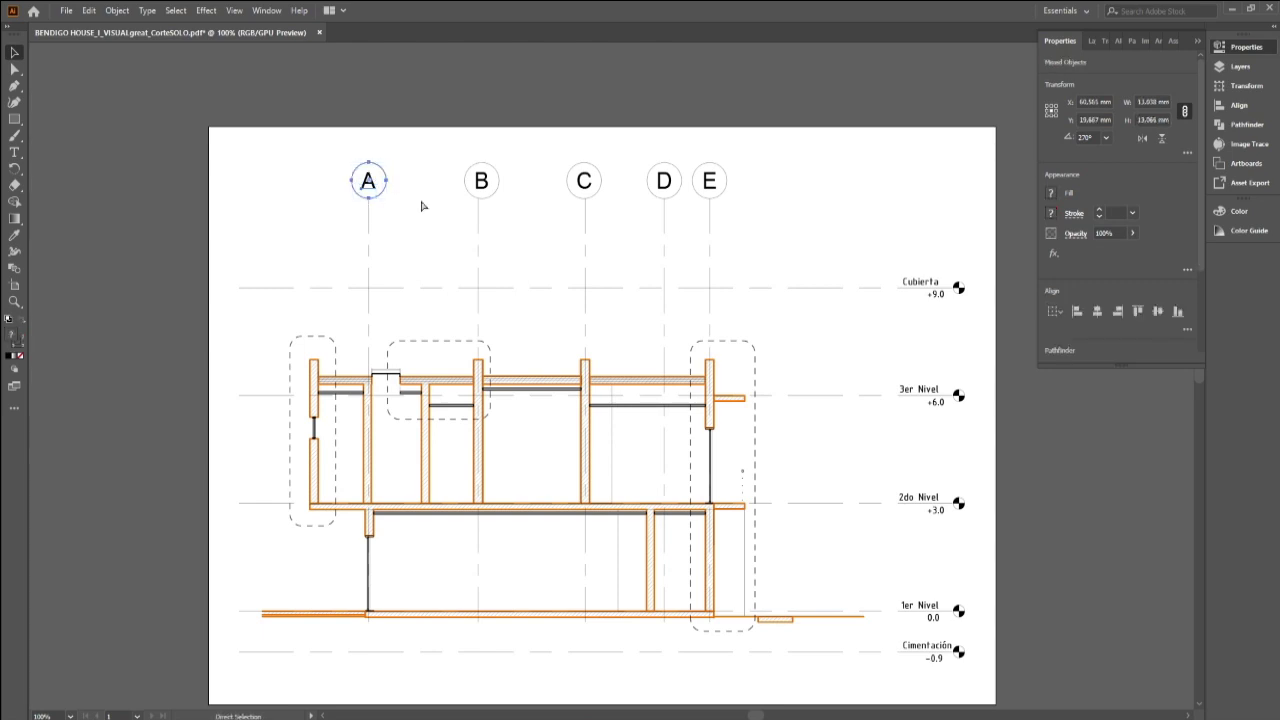
{"action": "key", "text": "ctrl+v"}
{"action": "left_click_drag", "start_coordinate": [623, 369], "coordinate": [291, 311]}
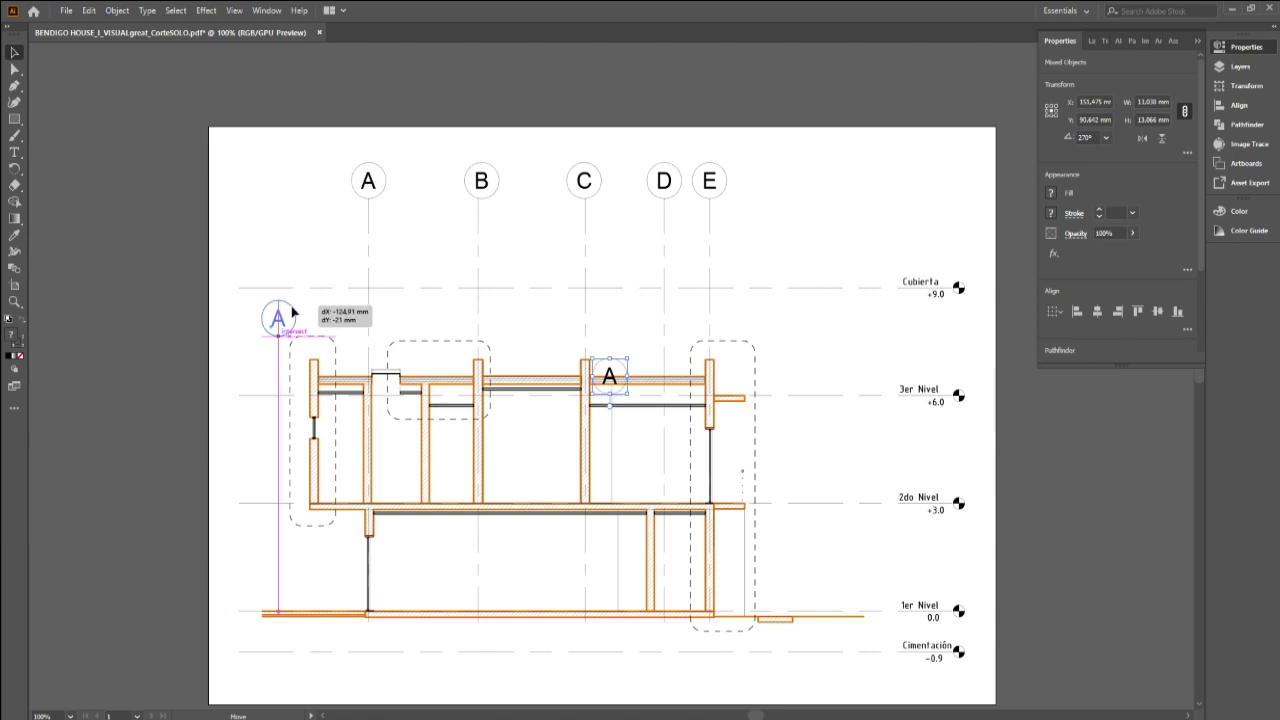
{"action": "left_click_drag", "start_coordinate": [291, 311], "coordinate": [289, 318]}
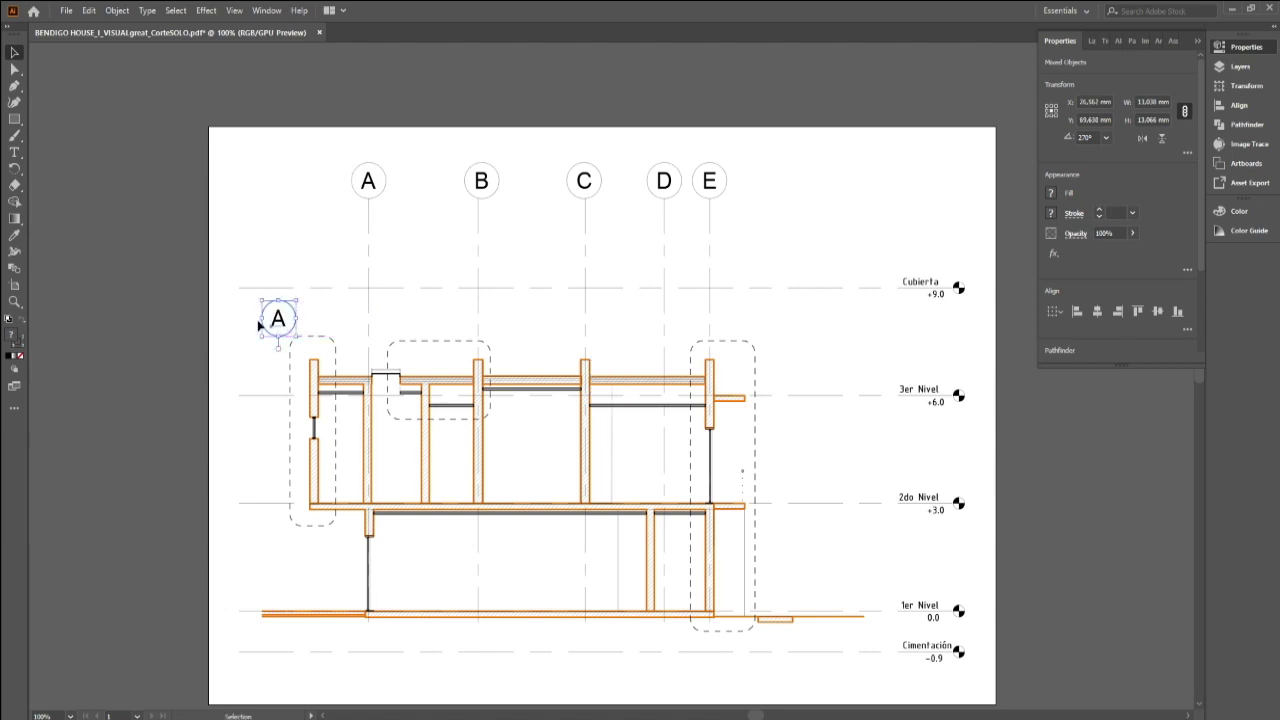
{"action": "scroll", "coordinate": [265, 329], "scroll_direction": "up", "scroll_amount": 4, "text": "alt"}
Step: Make the copied bubble's letter 14 pt and move it into the circle's upper half
{"action": "left_click", "coordinate": [426, 255]}
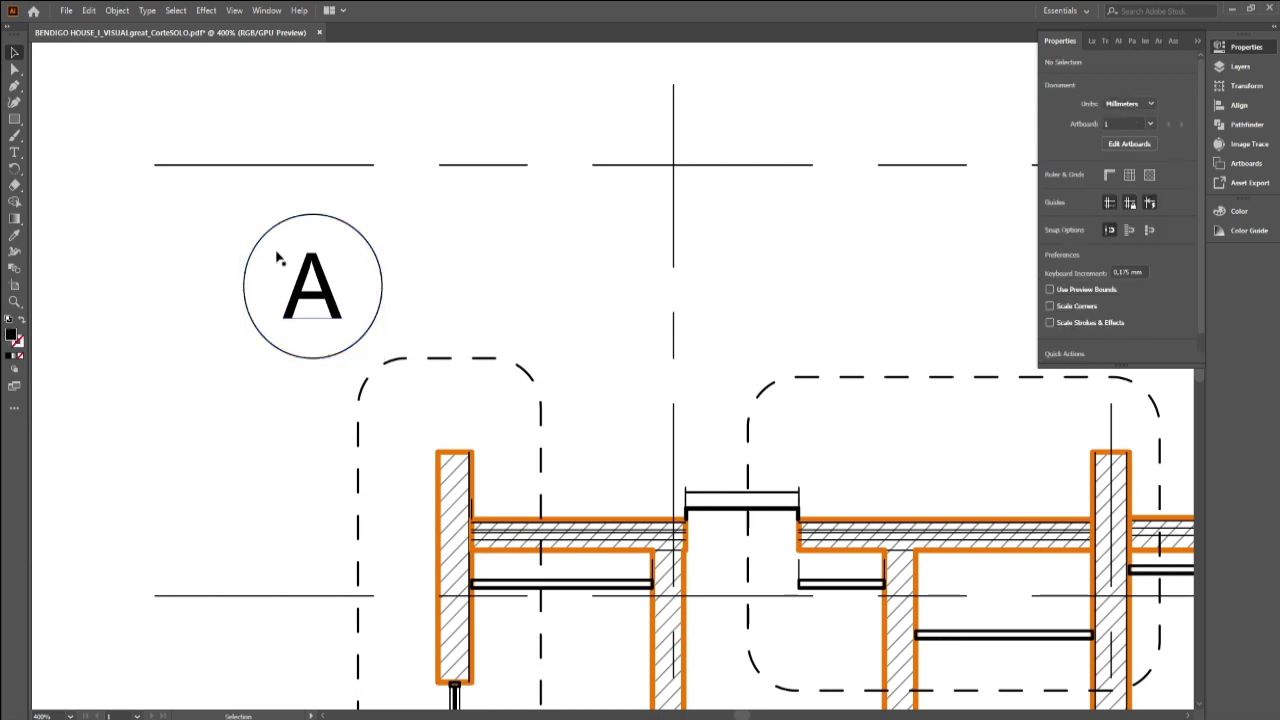
{"action": "left_click", "coordinate": [311, 286]}
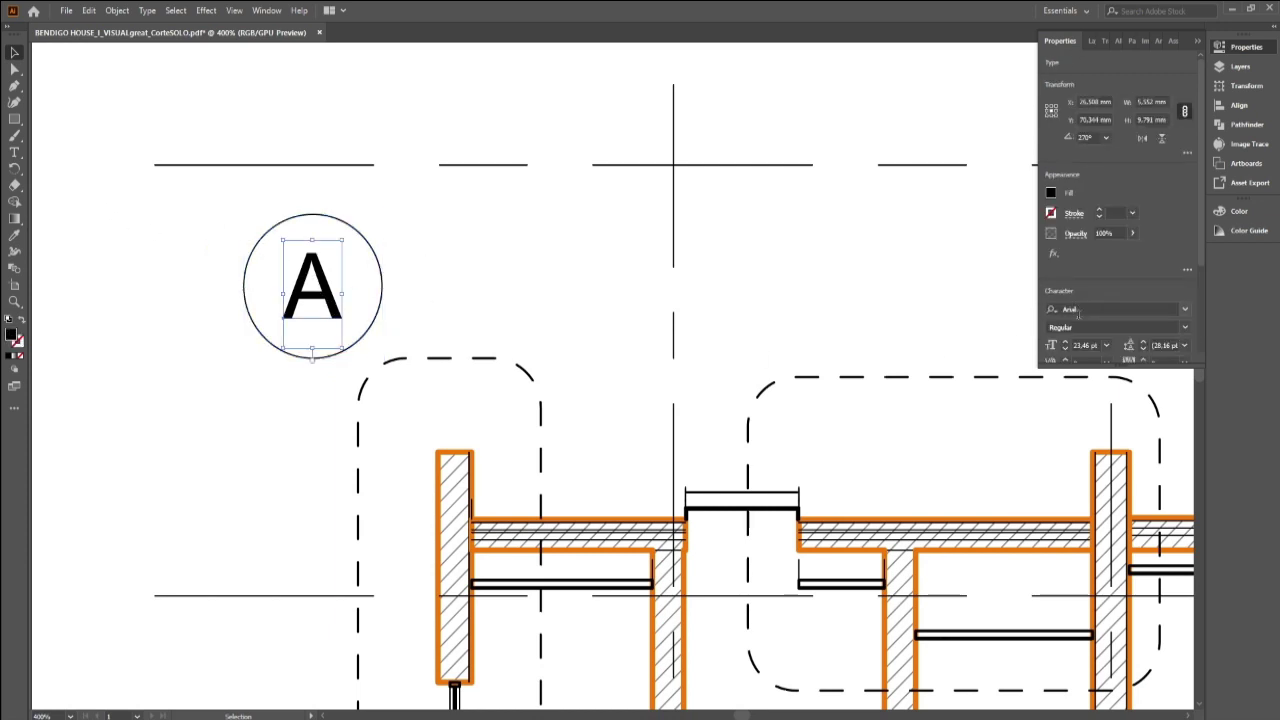
{"action": "left_click", "coordinate": [1108, 348]}
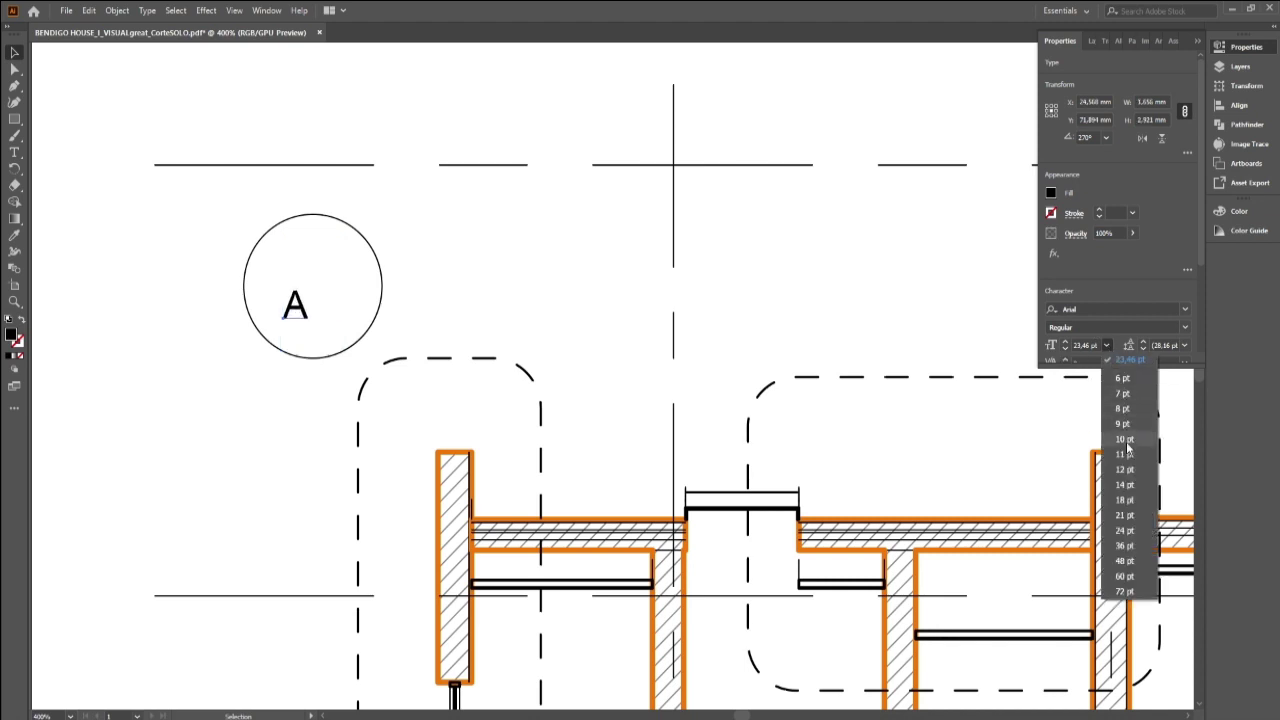
{"action": "left_click", "coordinate": [1124, 485]}
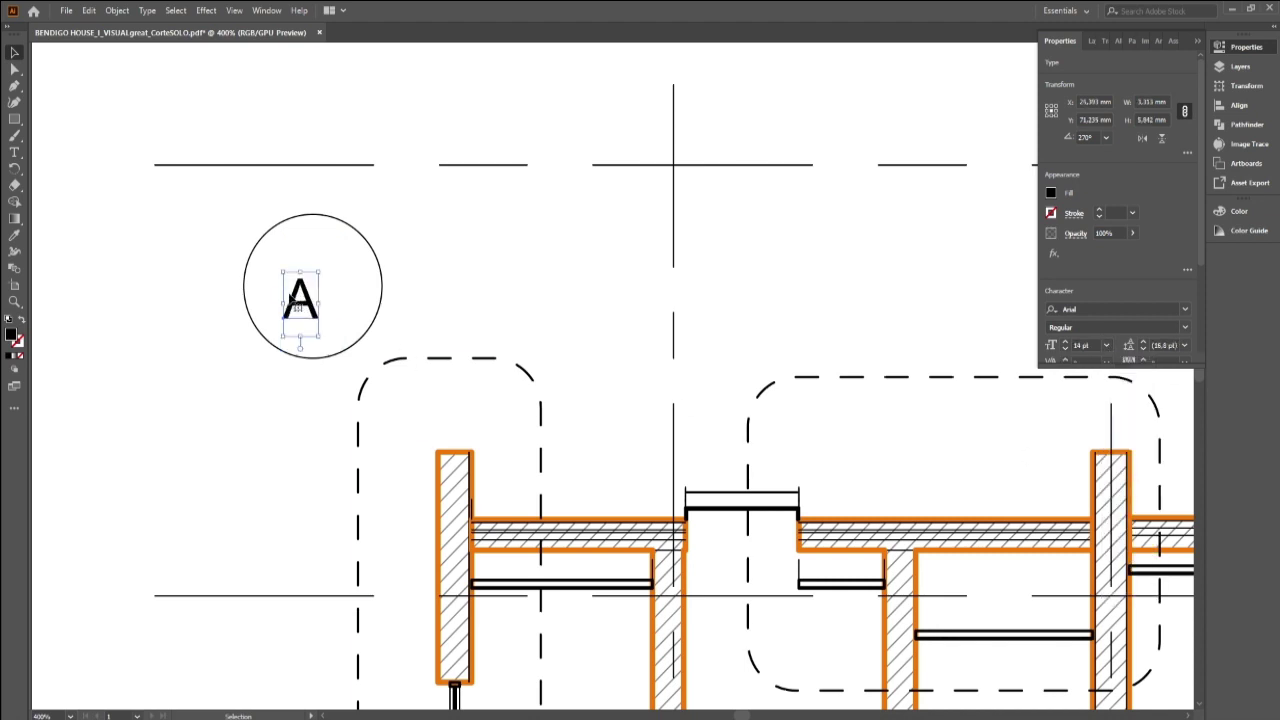
{"action": "left_click_drag", "start_coordinate": [305, 289], "coordinate": [322, 268]}
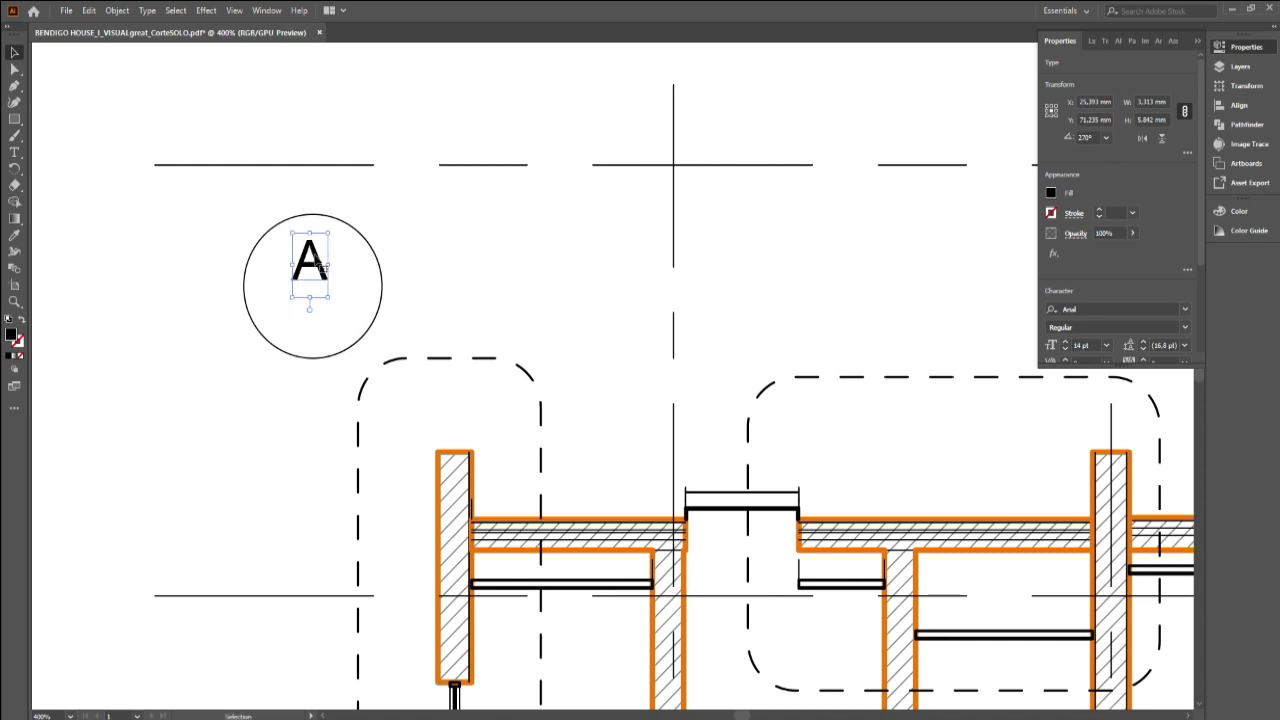
Step: Retype the letter as D1, centre it in the upper half, and paste a spare copy
{"action": "double_click", "coordinate": [318, 262]}
{"action": "double_click", "coordinate": [318, 260]}
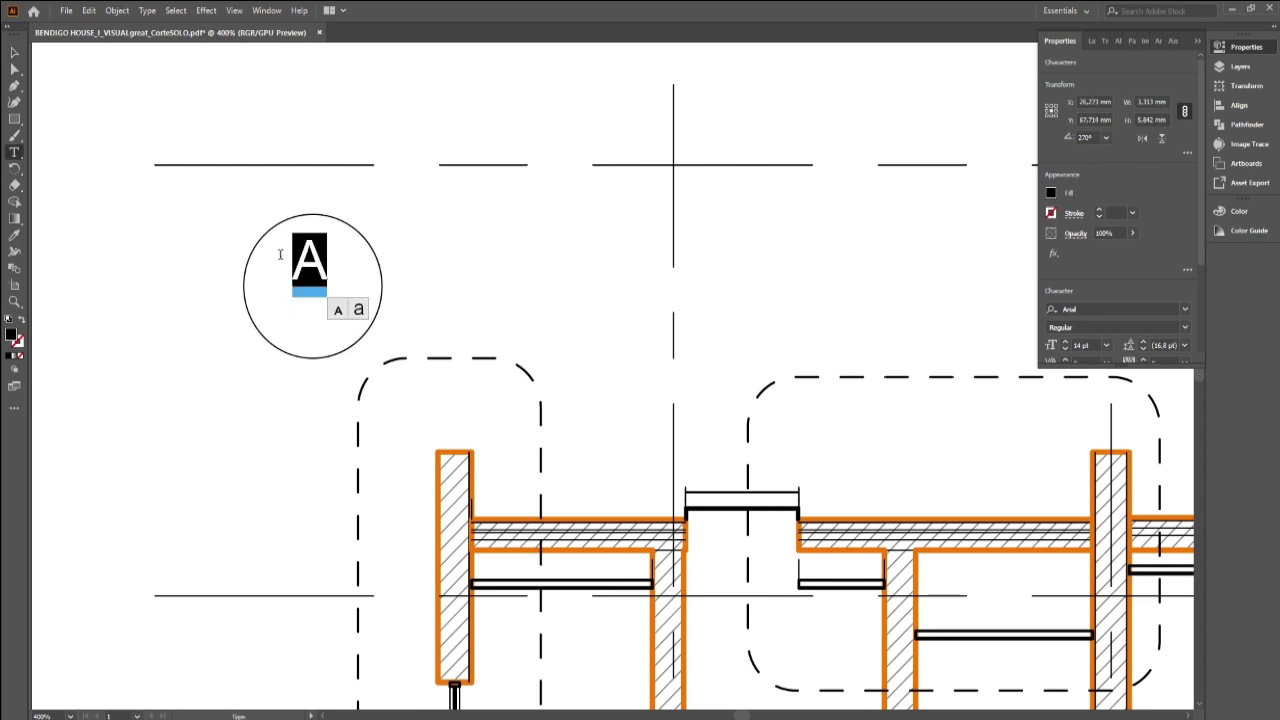
{"action": "type", "text": "d1"}
{"action": "key", "text": "BackSpace"}
{"action": "key", "text": "BackSpace"}
{"action": "type", "text": "D"}
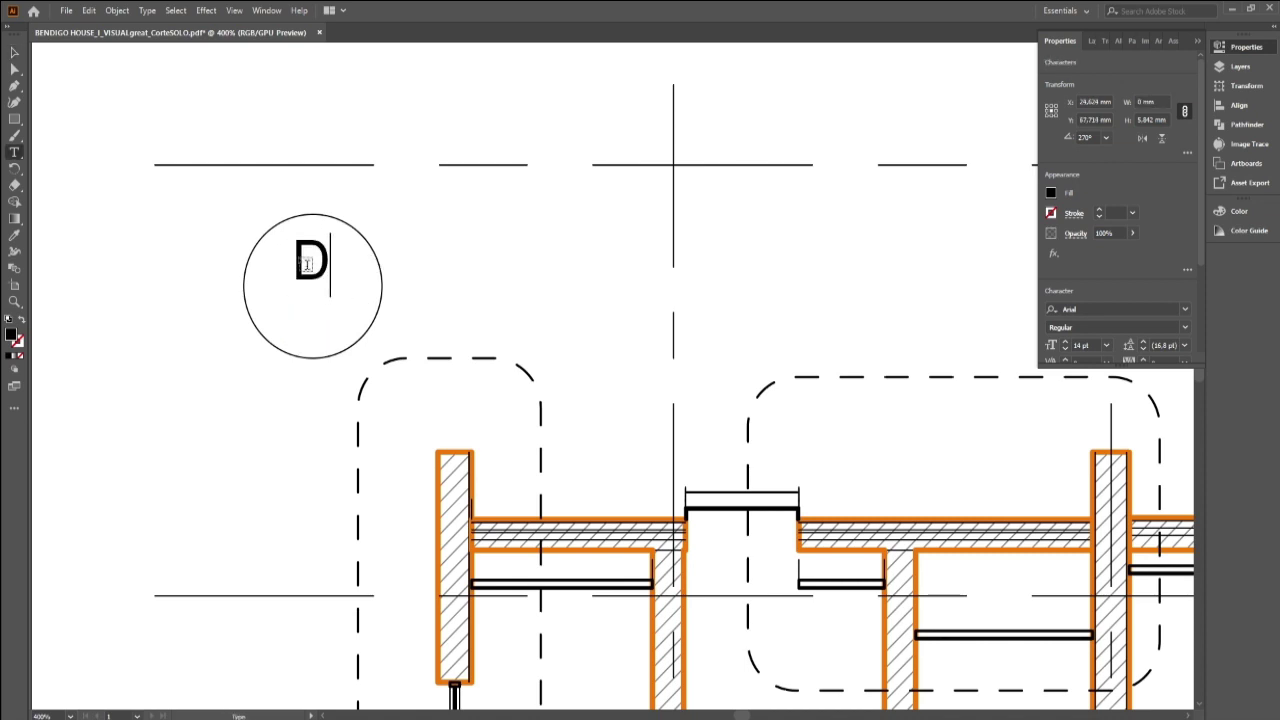
{"action": "type", "text": "1"}
{"action": "left_click", "coordinate": [14, 52]}
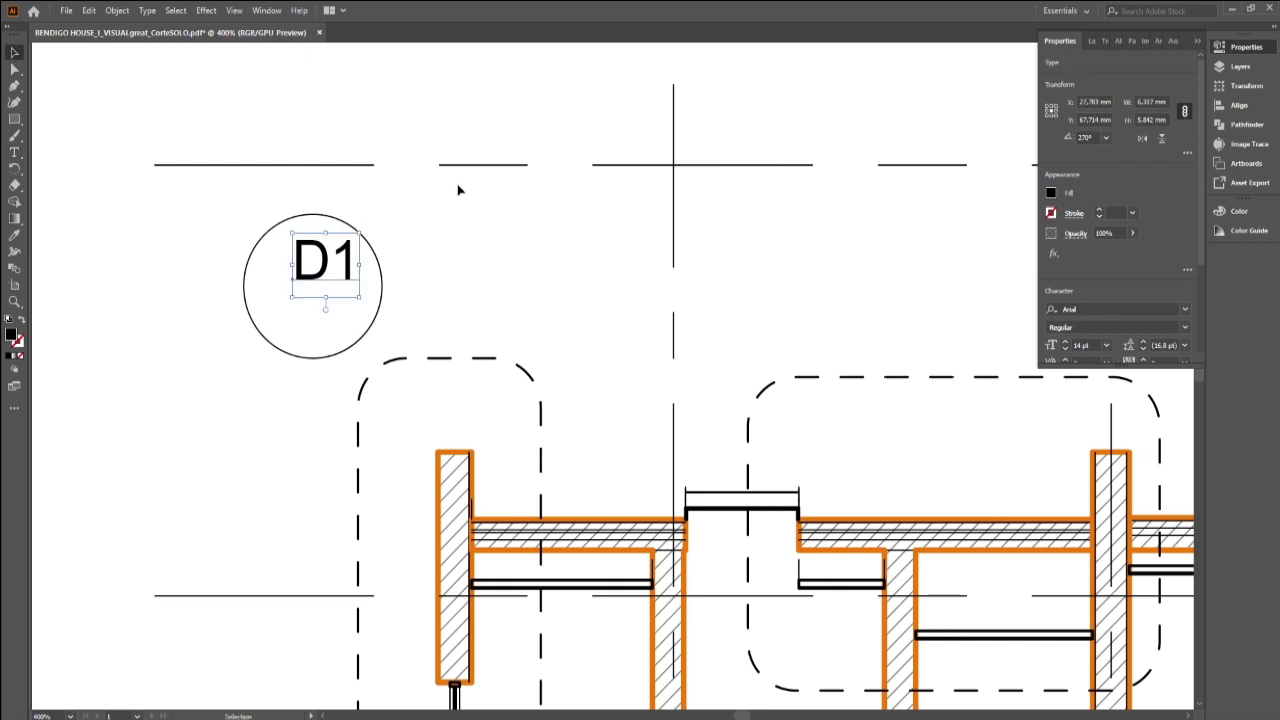
{"action": "key", "text": "Left"}
{"action": "key", "text": "Left"}
{"action": "key", "text": "Left"}
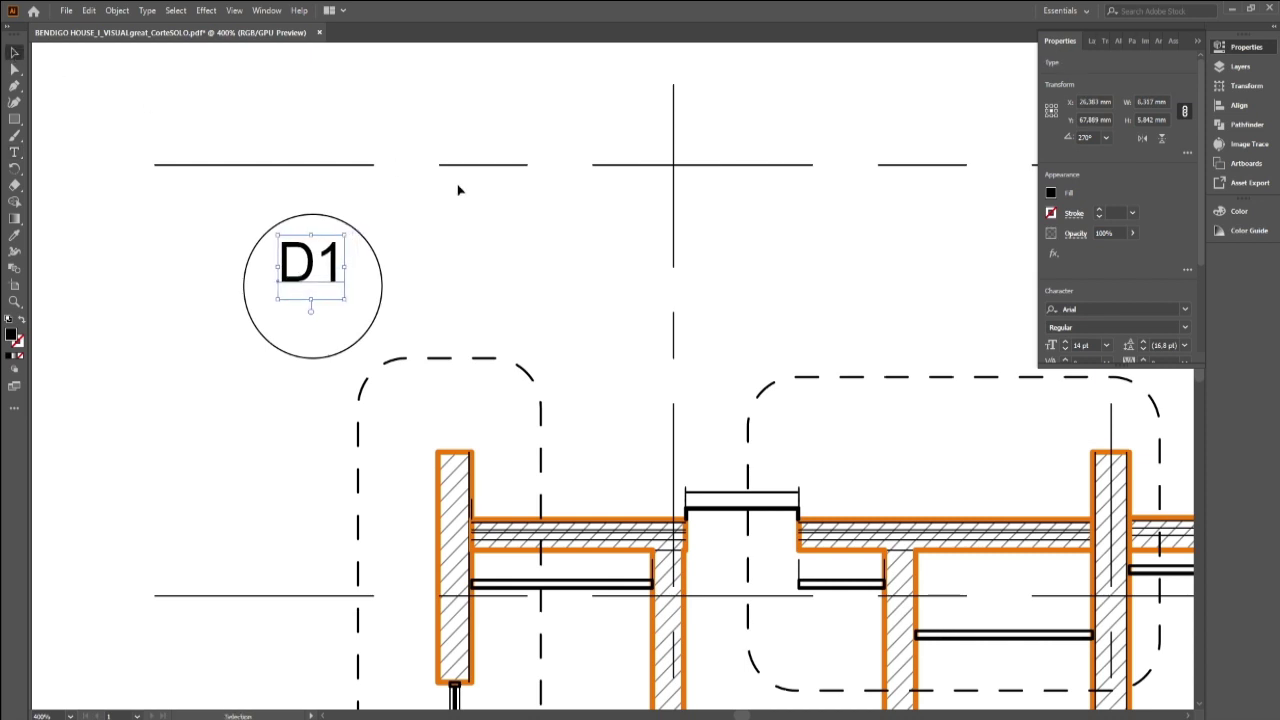
{"action": "key", "text": "Down"}
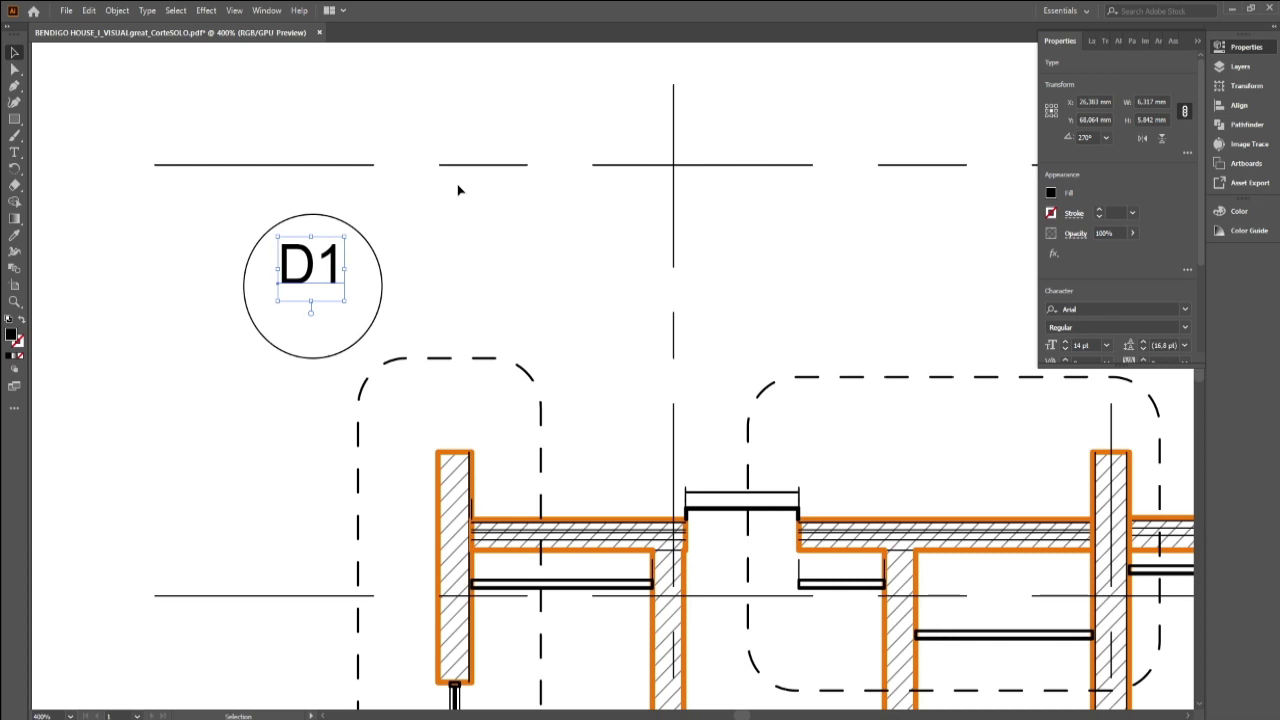
{"action": "key", "text": "Up"}
{"action": "key", "text": "a"}
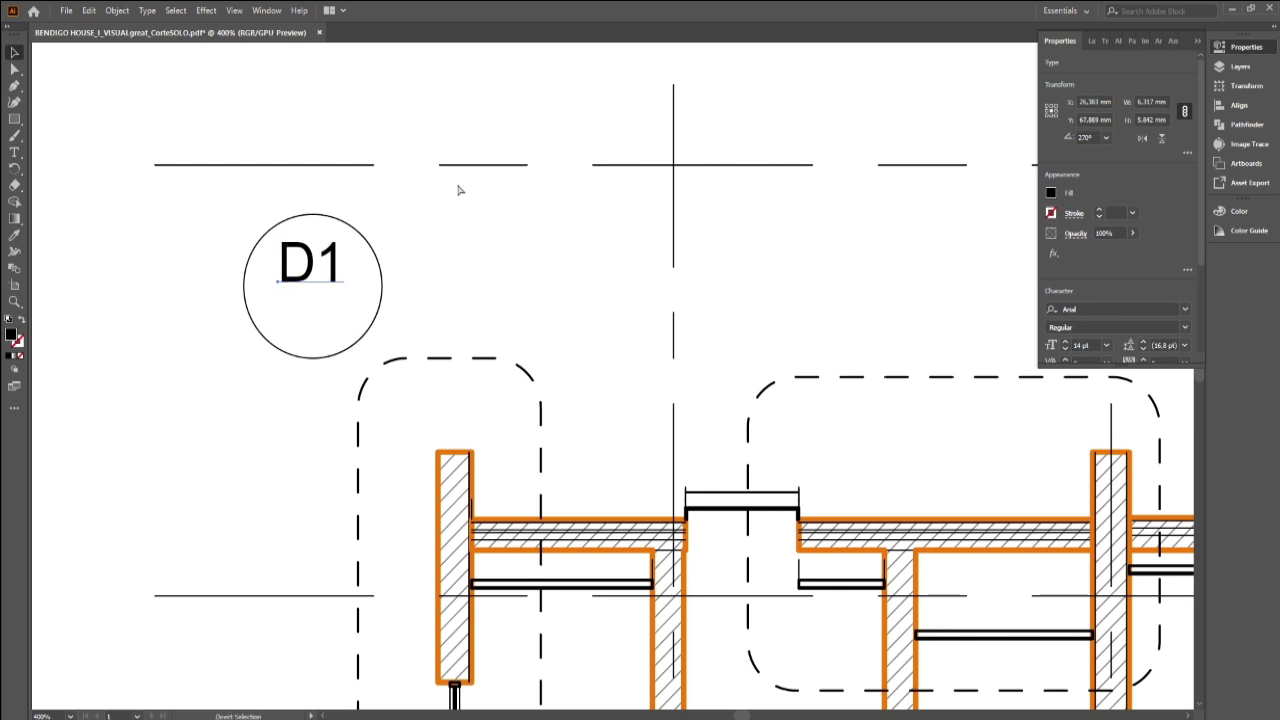
{"action": "key", "text": "ctrl+c"}
{"action": "key", "text": "ctrl+v"}
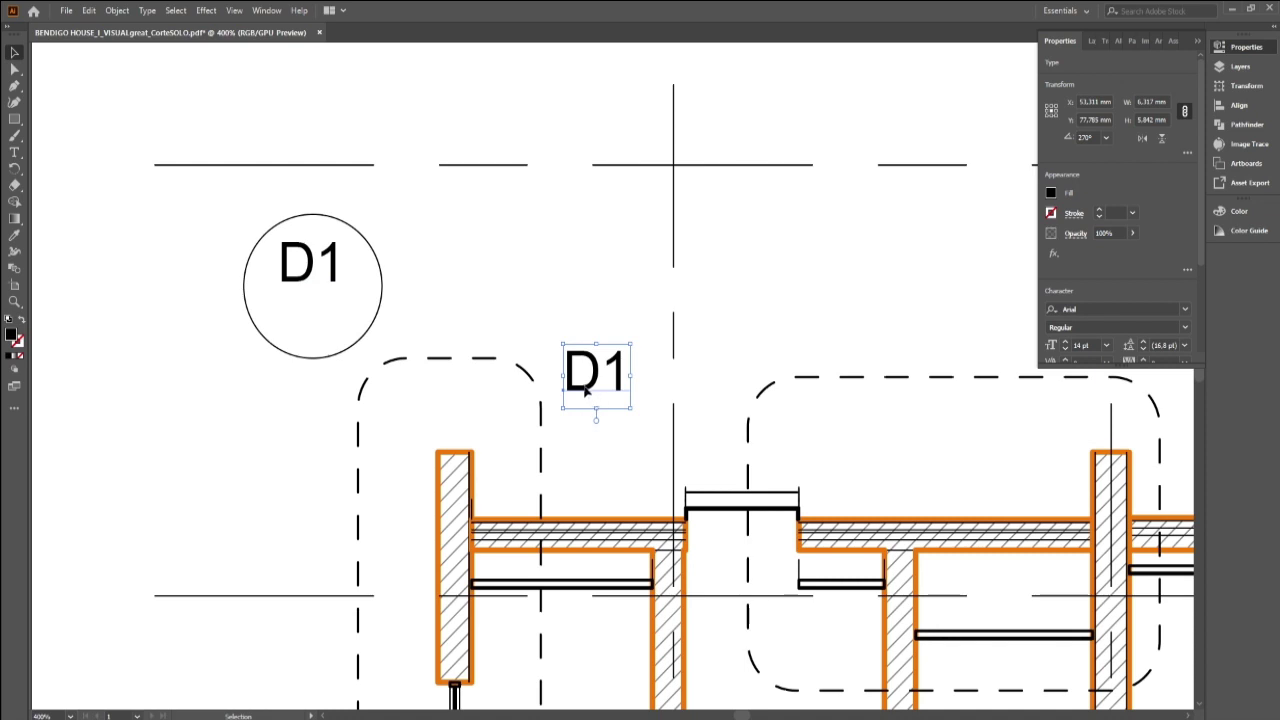
Step: Move the D1 copy below D1, retype it as PA25 at 9 pt, and centre it
{"action": "mouse_move", "coordinate": [587, 390]}
{"action": "left_mouse_down"}
{"action": "mouse_move", "coordinate": [301, 336]}
{"action": "mouse_move", "coordinate": [266, 314]}
{"action": "left_mouse_up"}
{"action": "key", "text": "t"}
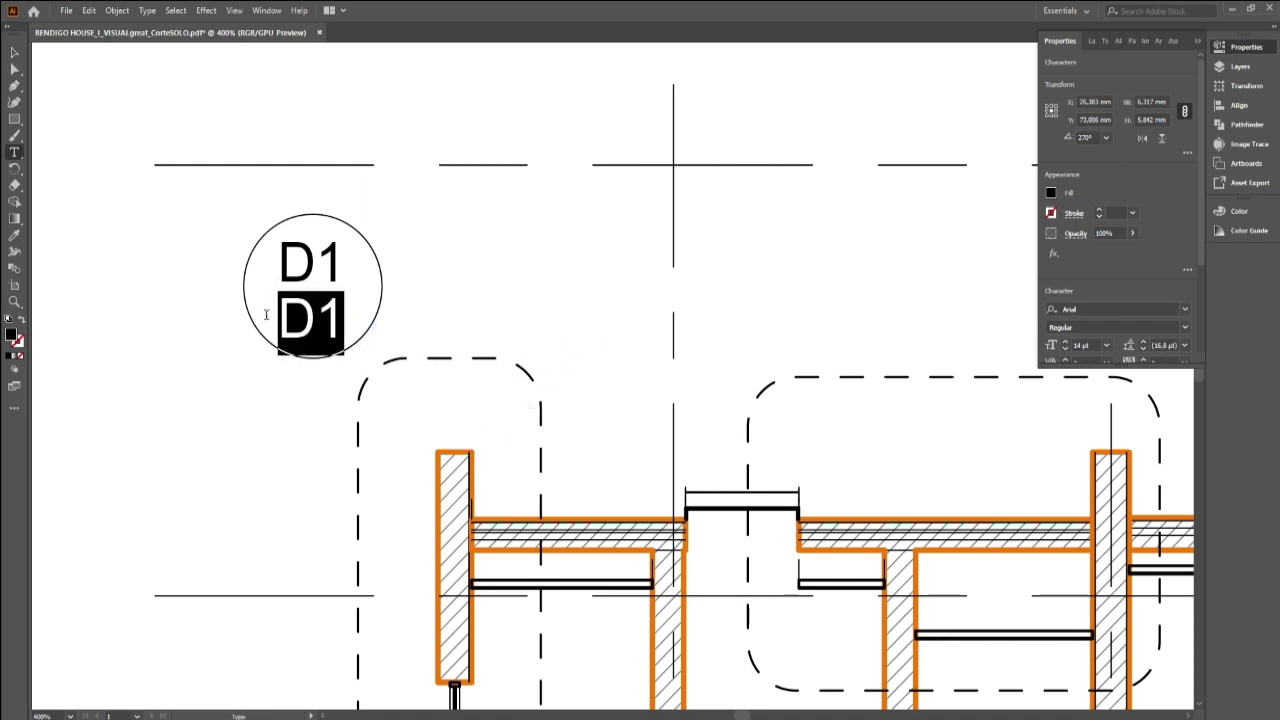
{"action": "type", "text": "PA"}
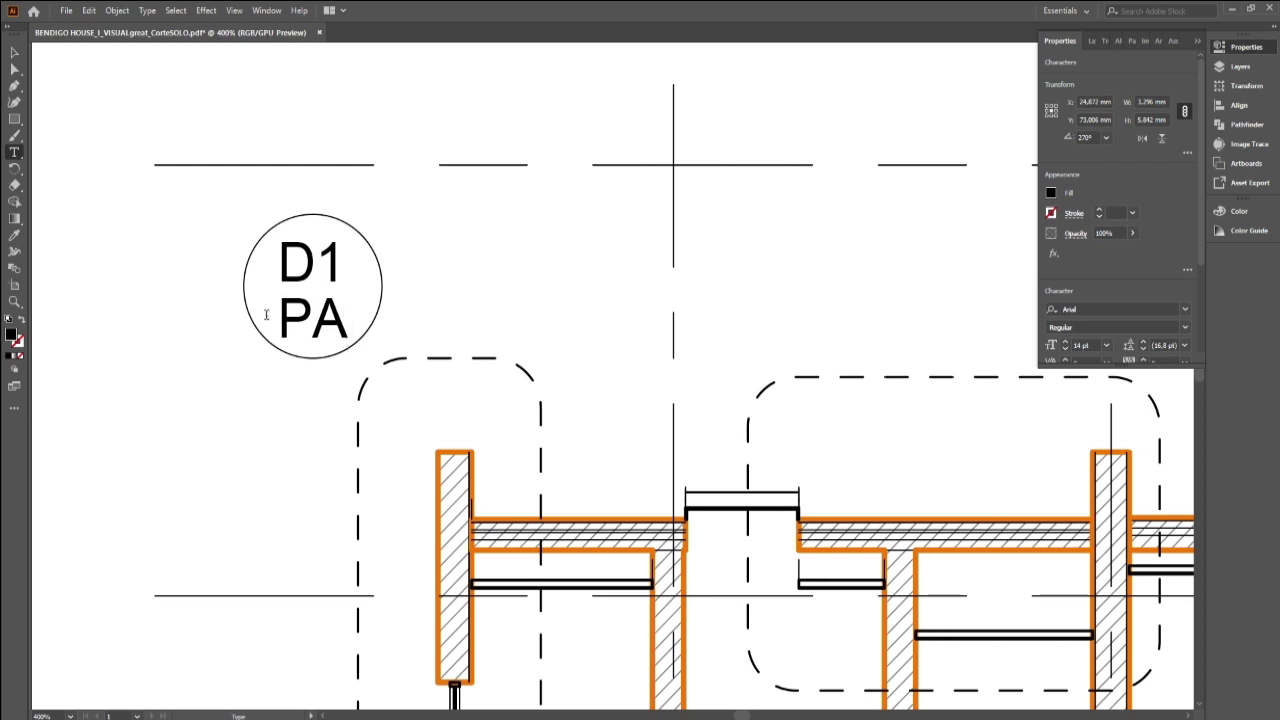
{"action": "type", "text": "25"}
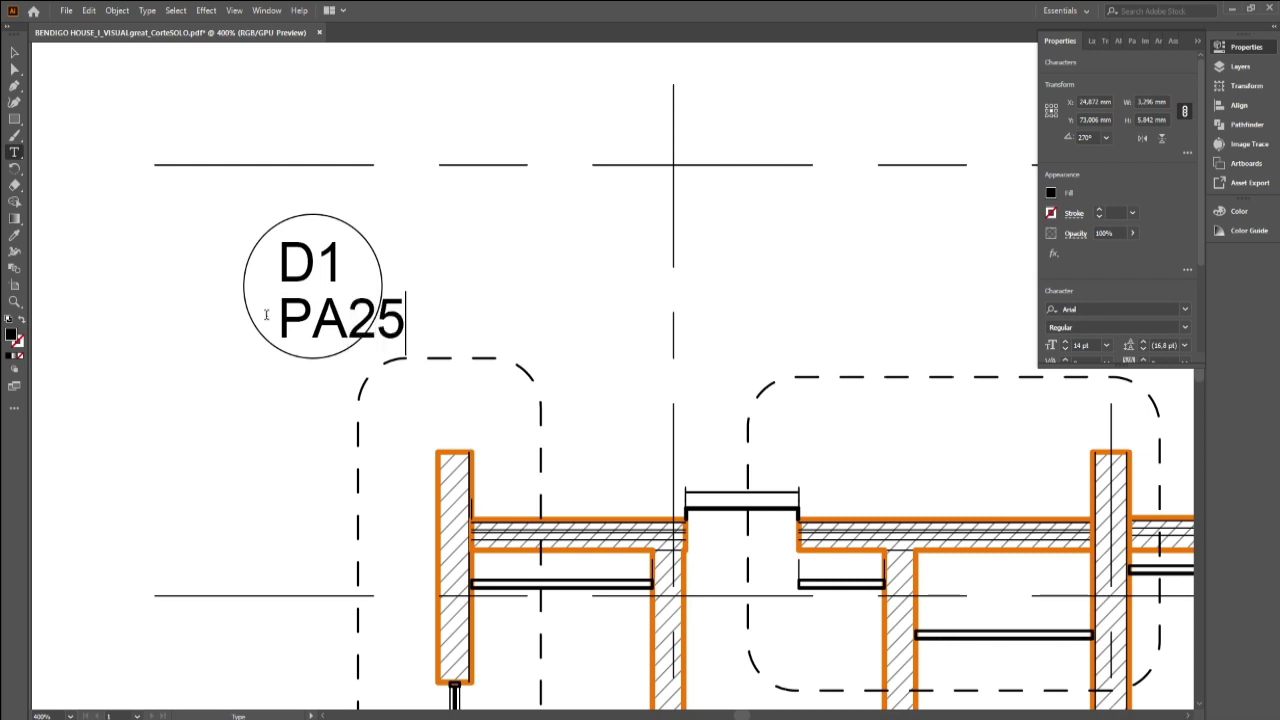
{"action": "double_click", "coordinate": [284, 307]}
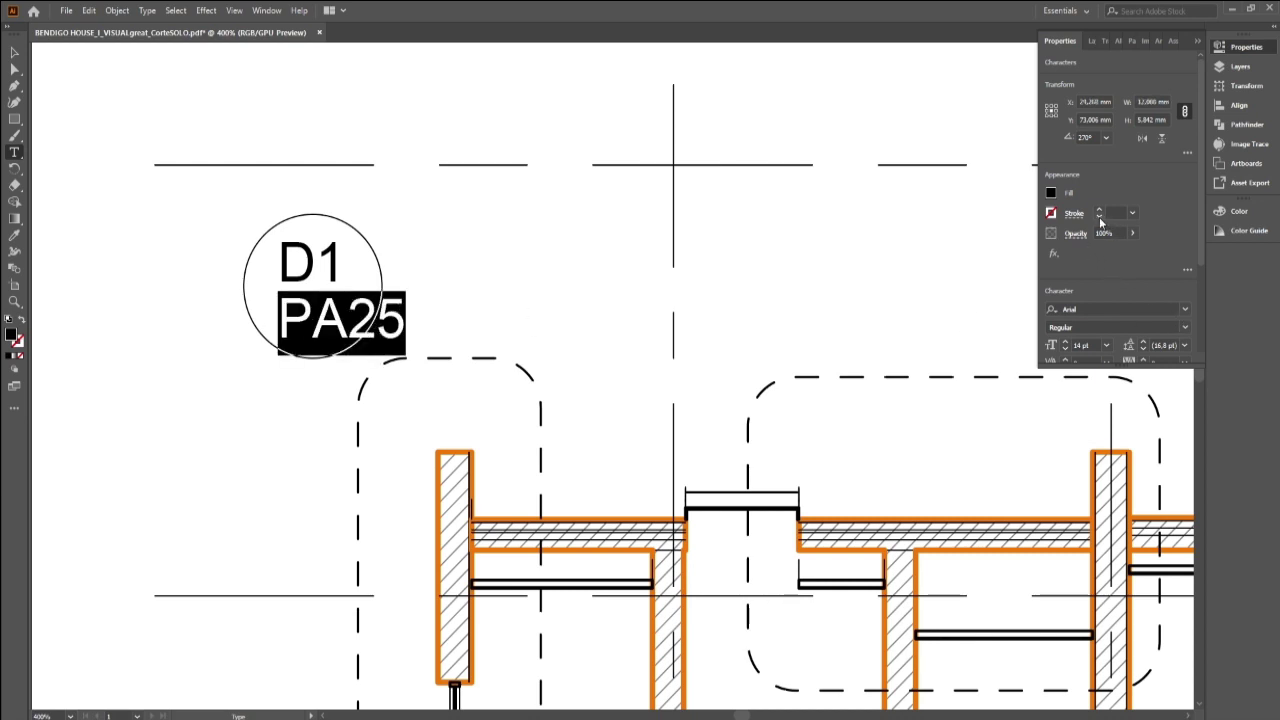
{"action": "left_click", "coordinate": [1106, 345]}
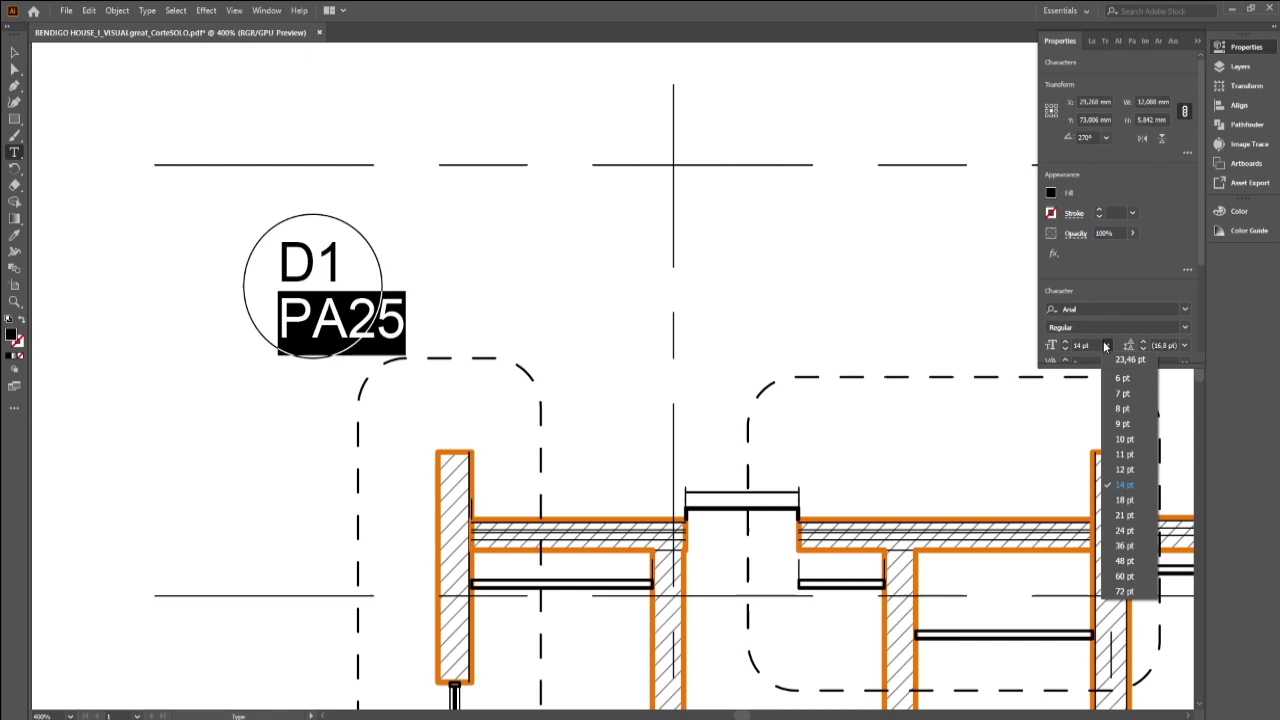
{"action": "left_click", "coordinate": [1125, 410]}
{"action": "key", "text": "Escape"}
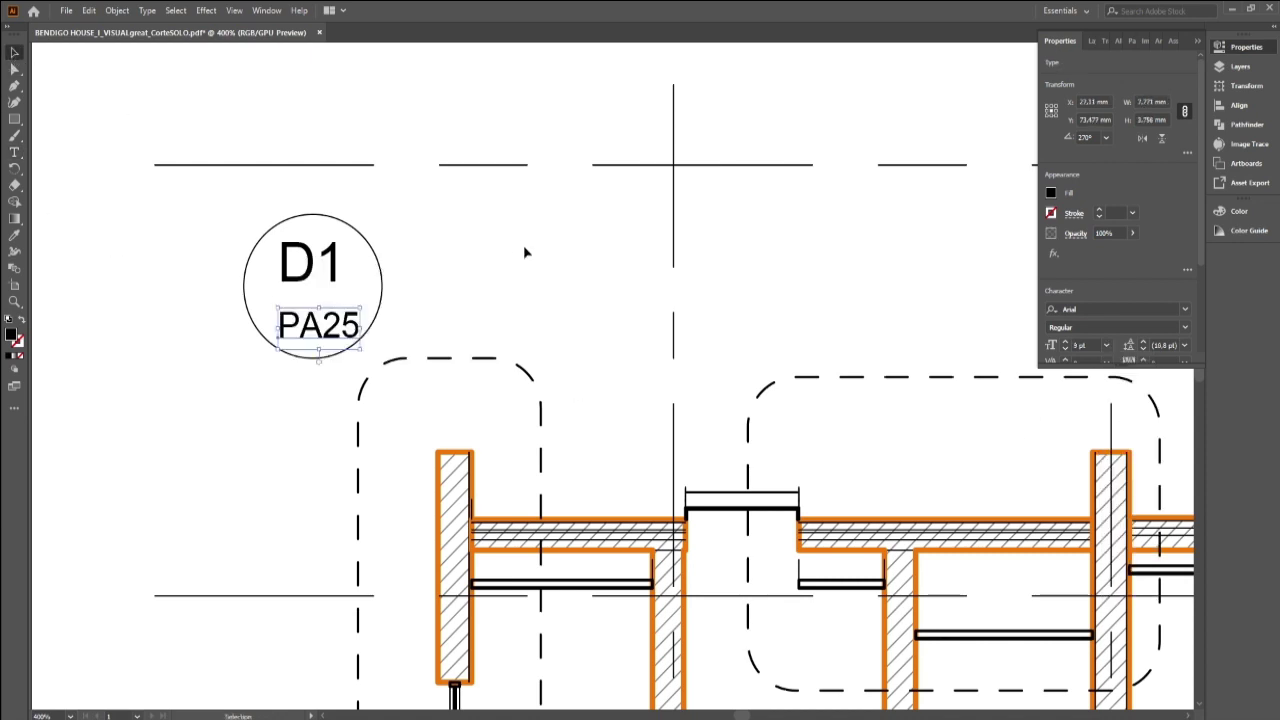
{"action": "key", "text": "Up"}
{"action": "key", "text": "Up"}
{"action": "key", "text": "Up"}
{"action": "key", "text": "Left"}
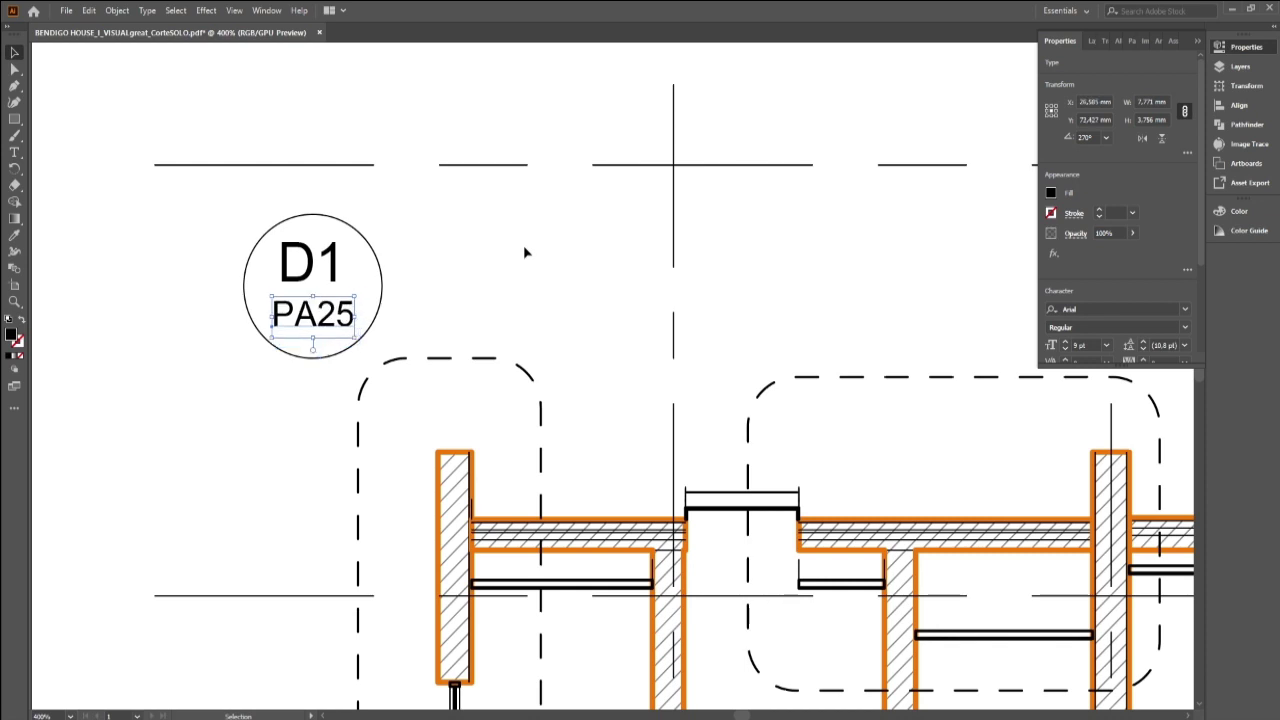
{"action": "key", "text": "Left"}
{"action": "key", "text": "Right"}
{"action": "left_click", "coordinate": [14, 118]}
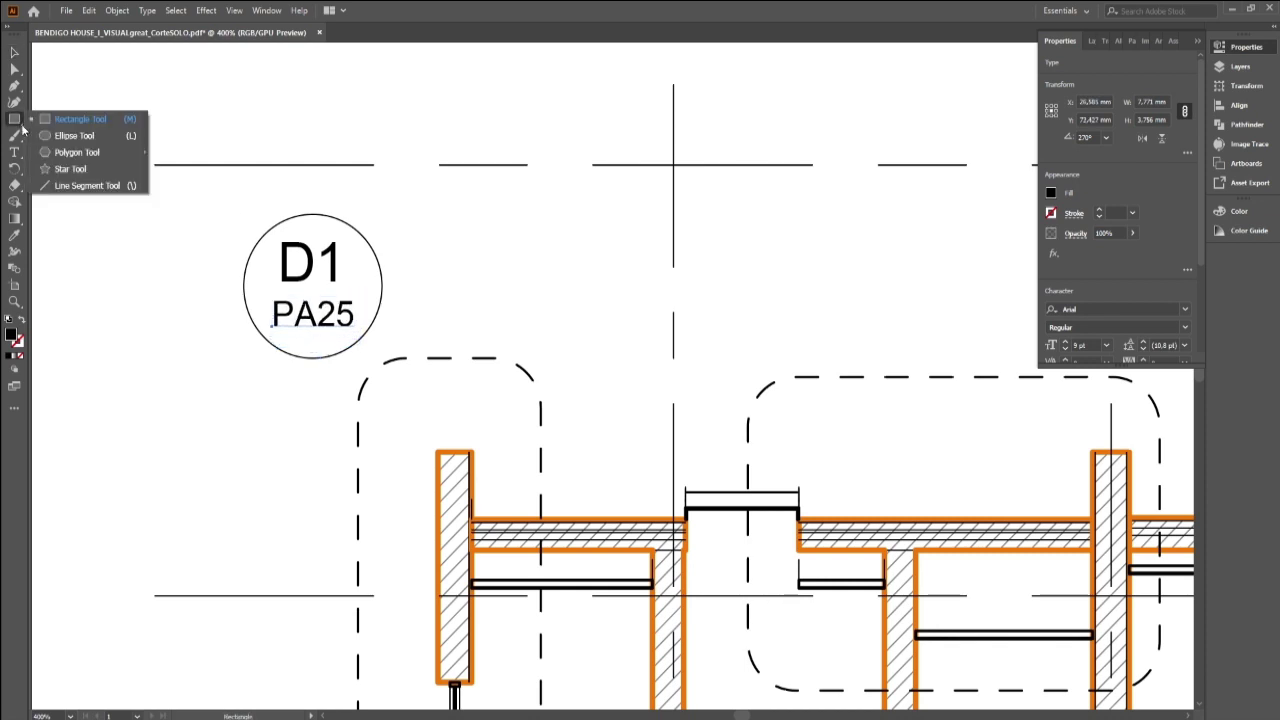
Step: Draw a 0.25 pt horizontal divider across the middle of the D1/PA25 bubble
{"action": "left_click", "coordinate": [70, 174]}
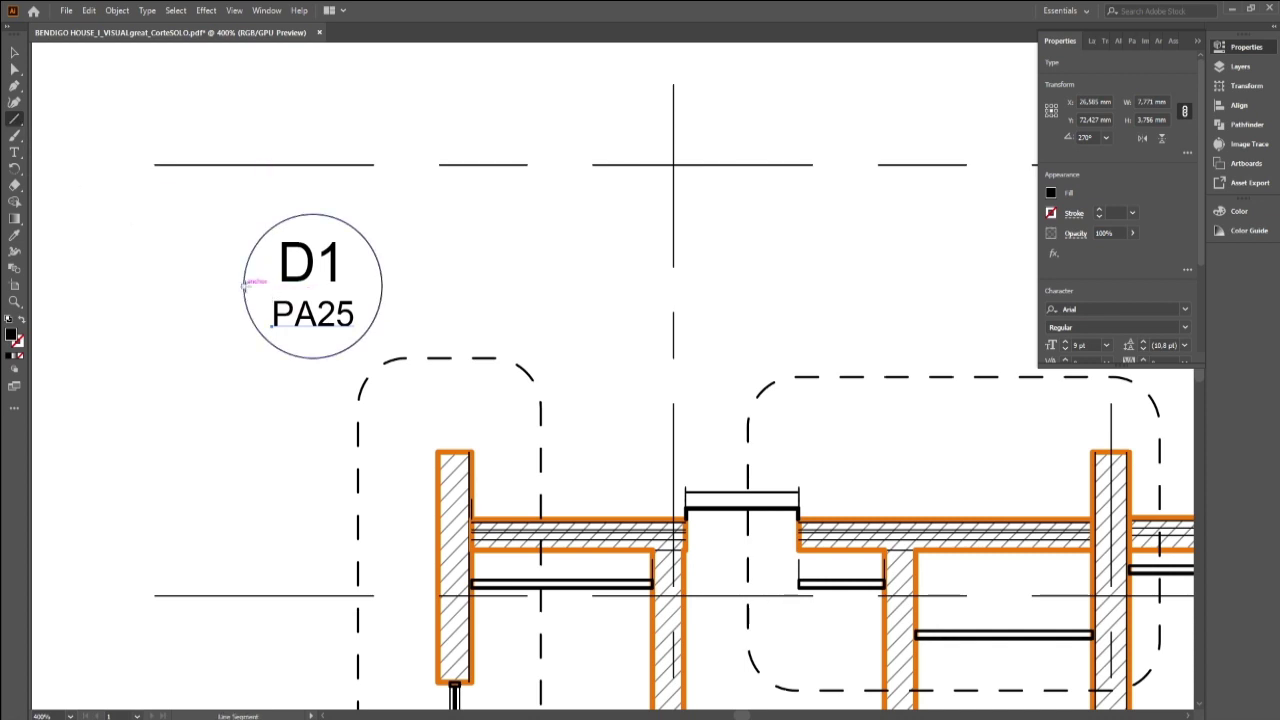
{"action": "left_click_drag", "start_coordinate": [244, 284], "coordinate": [382, 284]}
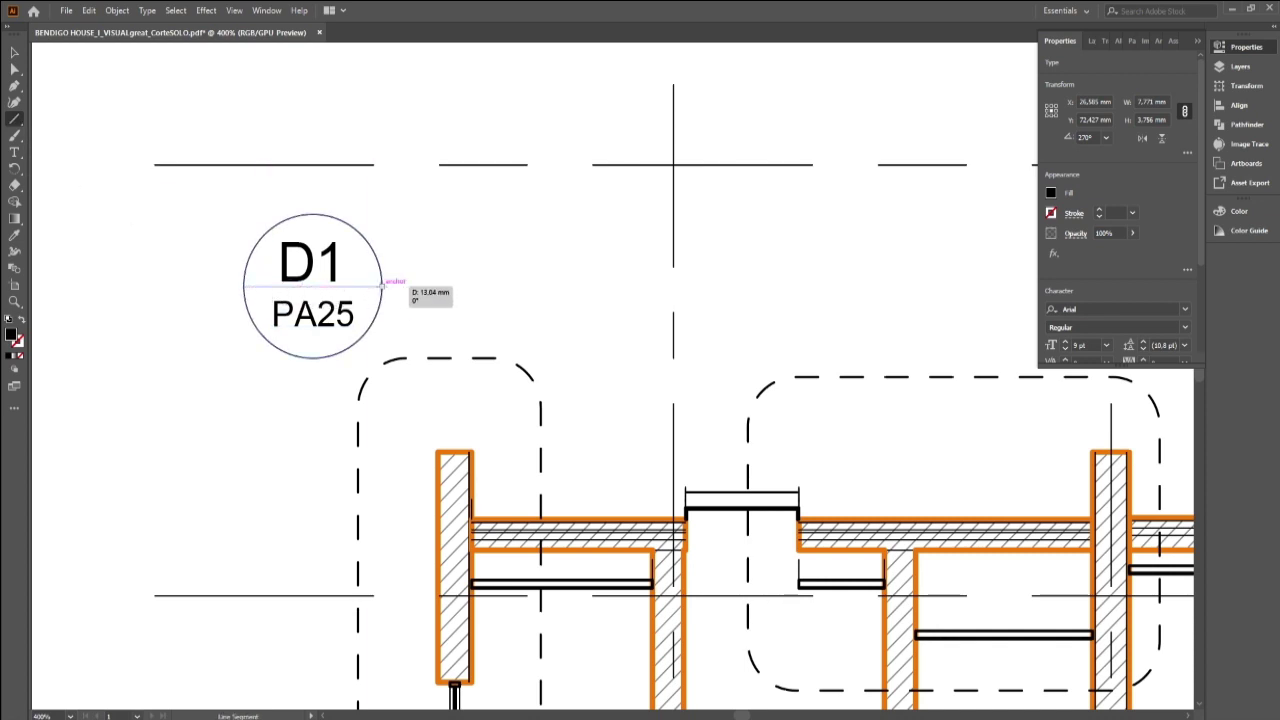
{"action": "left_click", "coordinate": [1133, 214]}
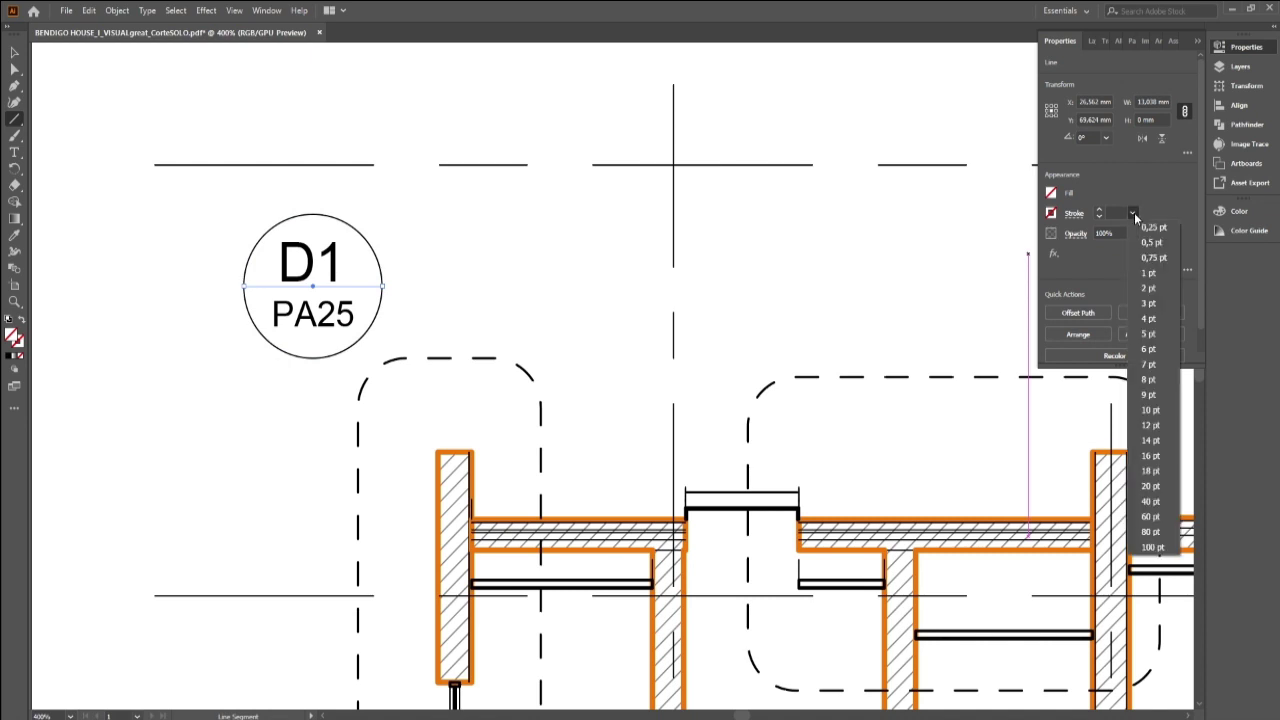
{"action": "left_click", "coordinate": [1152, 228]}
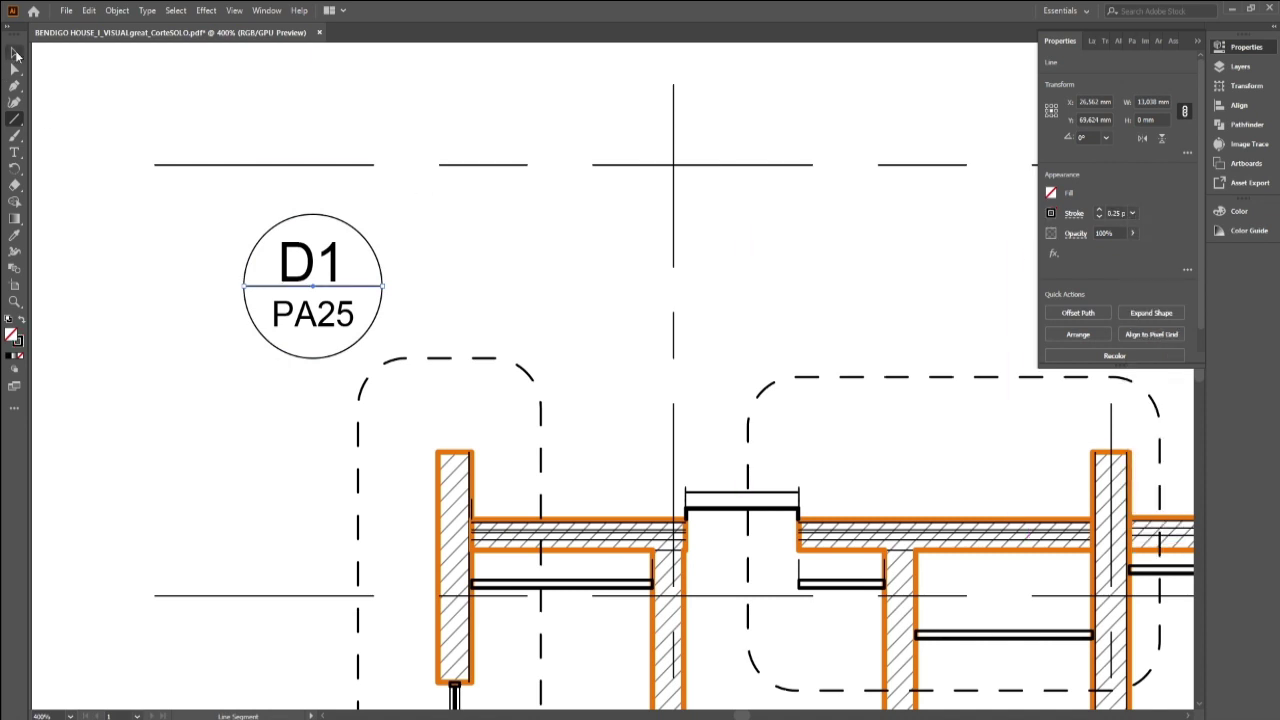
{"action": "left_click", "coordinate": [15, 53]}
{"action": "left_click", "coordinate": [158, 244]}
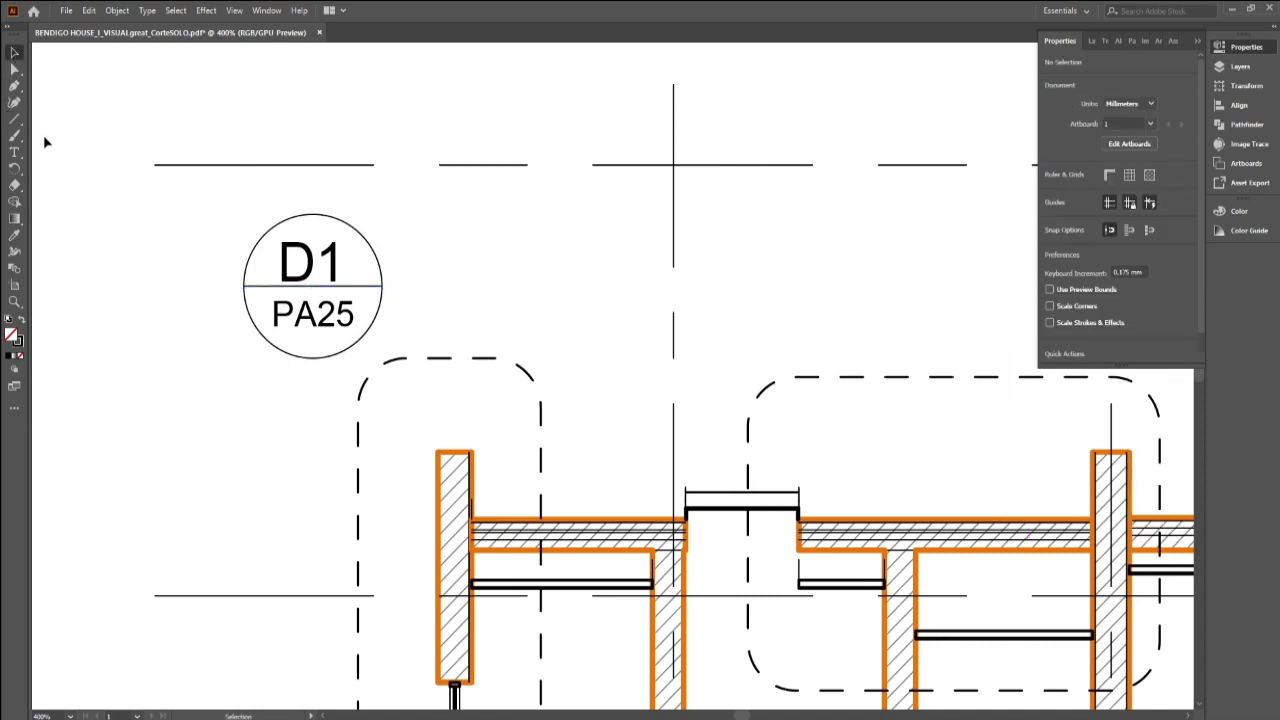
{"action": "mouse_move", "coordinate": [213, 202]}
{"action": "left_mouse_down"}
{"action": "mouse_move", "coordinate": [381, 354]}
{"action": "mouse_move", "coordinate": [403, 349]}
{"action": "left_mouse_up"}
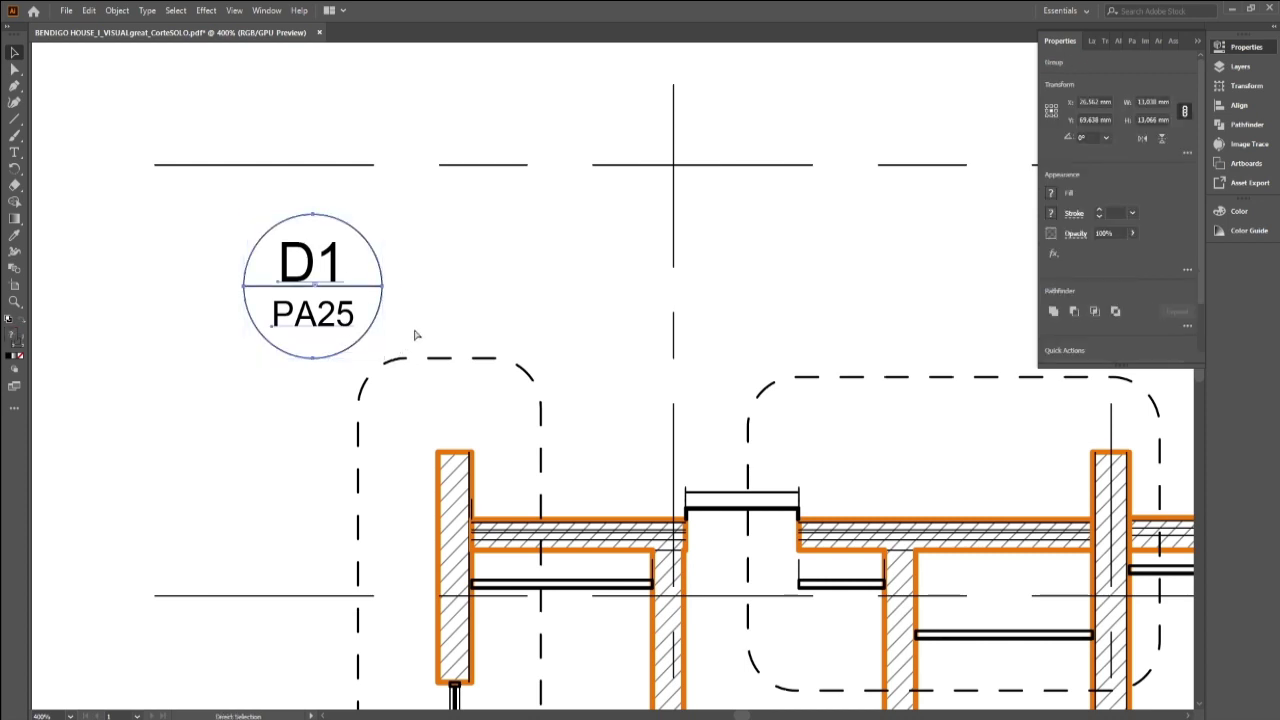
{"action": "left_click", "coordinate": [95, 246]}
Step: Draw a short leader line from the bubble to the axis A dashed frame
{"action": "left_click", "coordinate": [14, 118]}
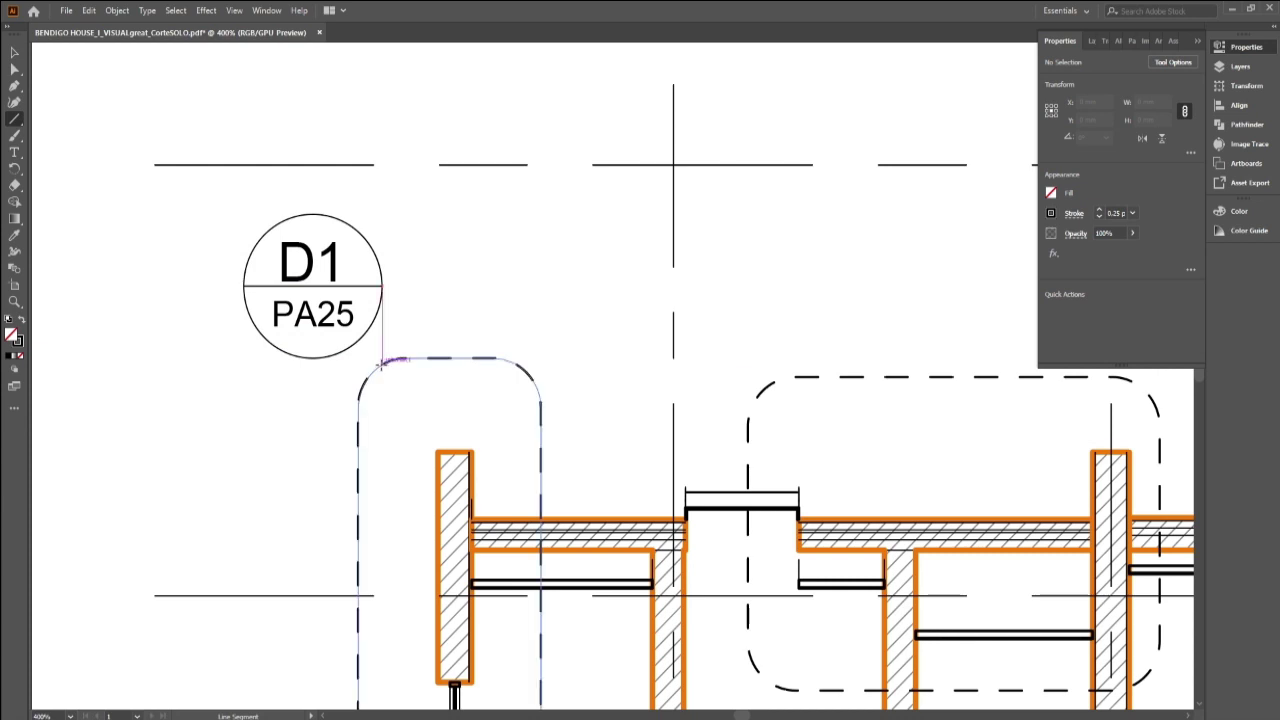
{"action": "left_click_drag", "start_coordinate": [383, 361], "coordinate": [357, 342]}
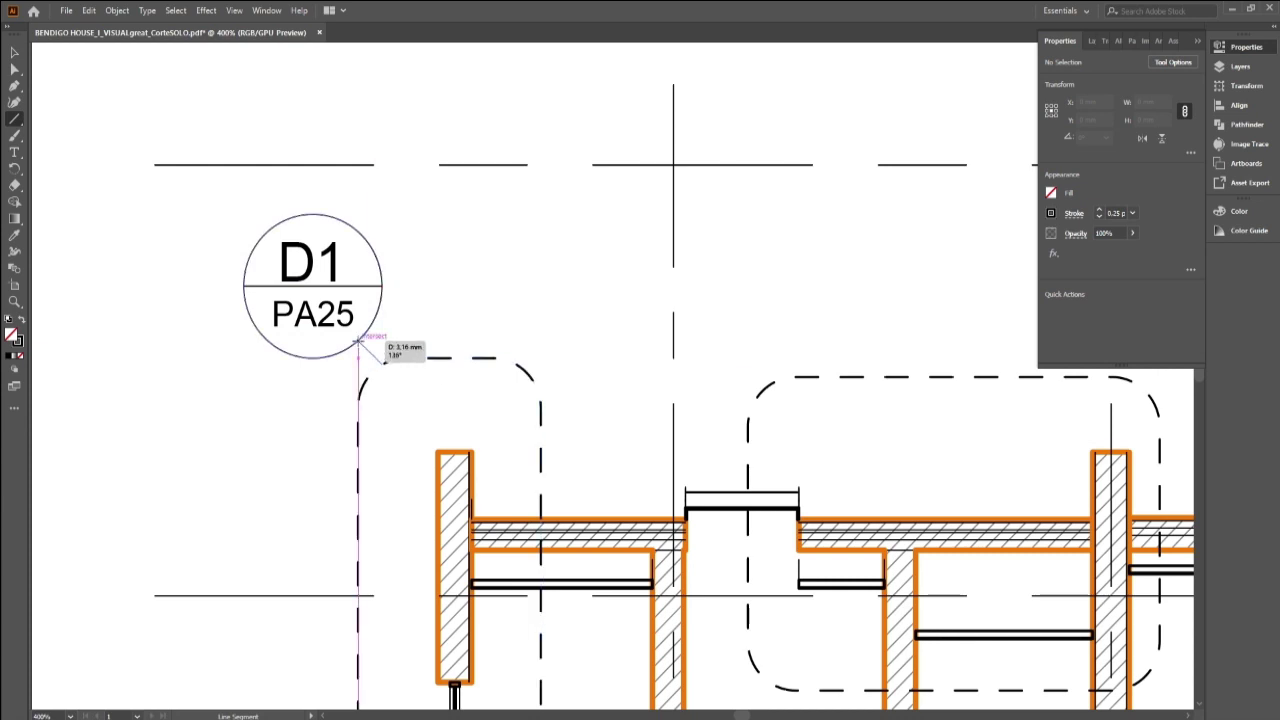
{"action": "left_click", "coordinate": [14, 52]}
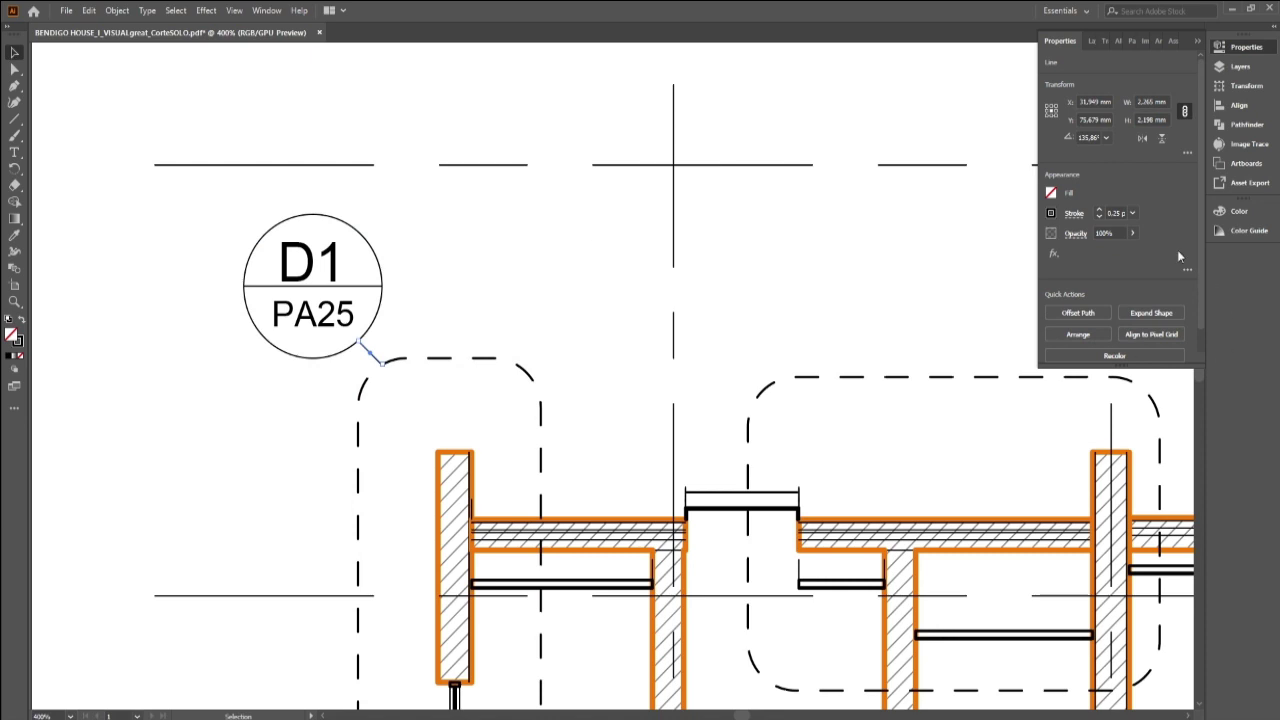
{"action": "left_click", "coordinate": [499, 258]}
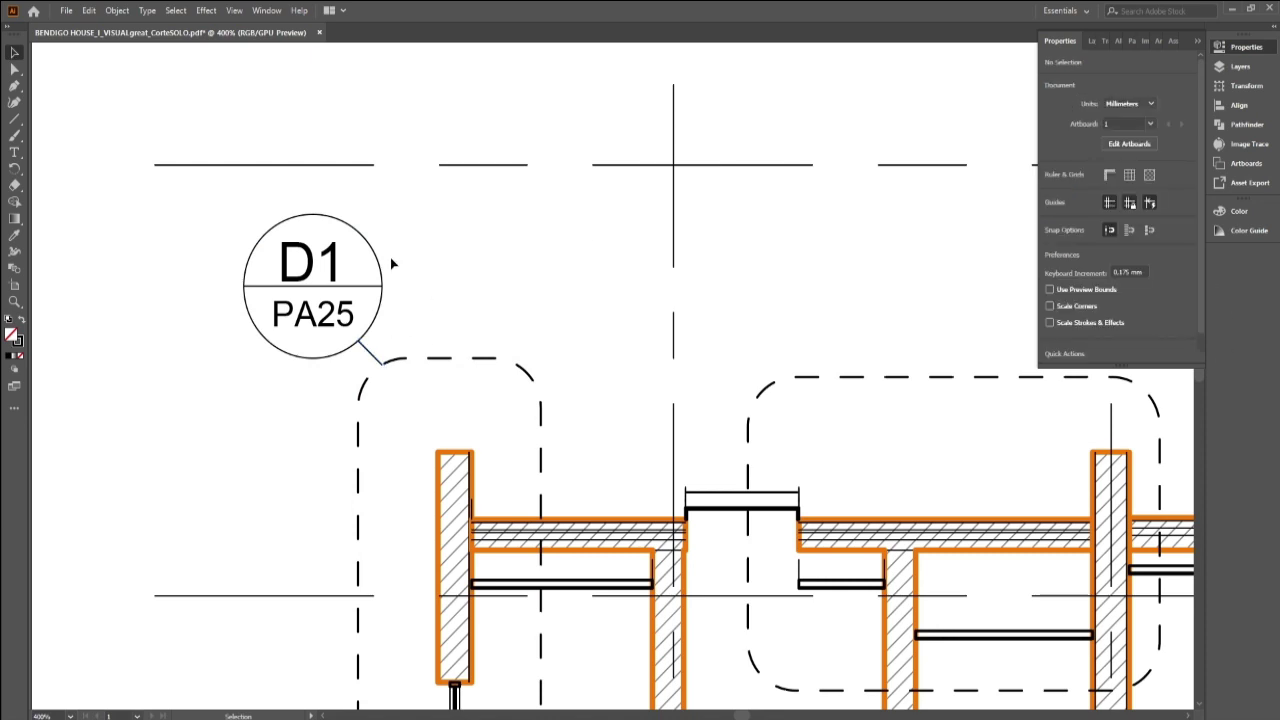
Step: Duplicate the D1/PA25 callout and move it below the dashed frame between axes A and B
{"action": "key", "text": "a"}
{"action": "left_click", "coordinate": [287, 300]}
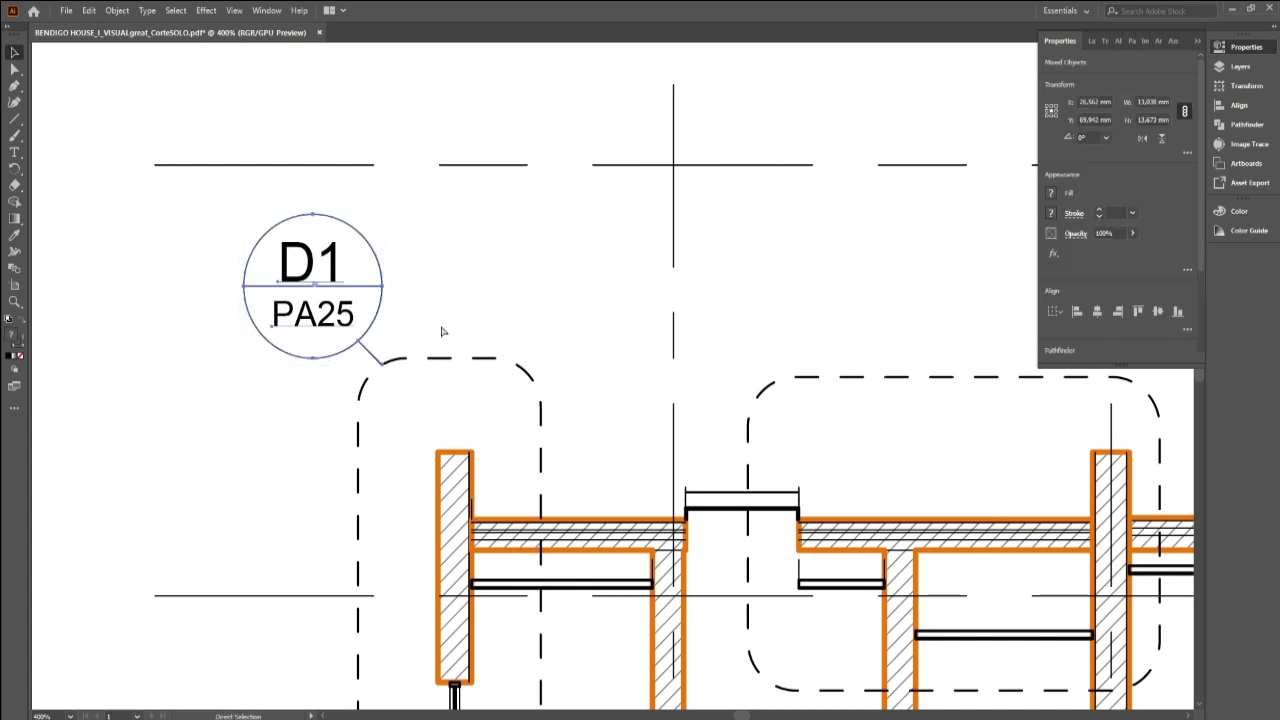
{"action": "key", "text": "v"}
{"action": "scroll", "coordinate": [262, 390], "scroll_direction": "down", "scroll_amount": 3, "text": "alt"}
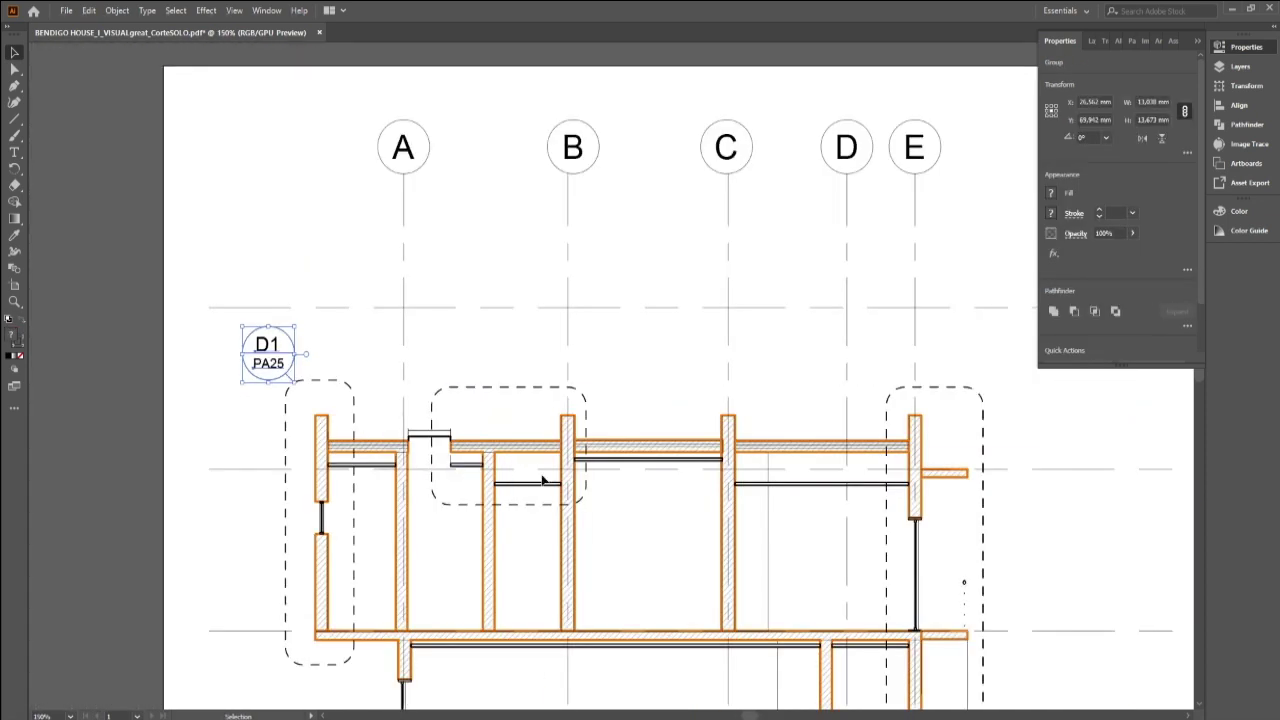
{"action": "key", "text": "ctrl+c"}
{"action": "key", "text": "ctrl+v"}
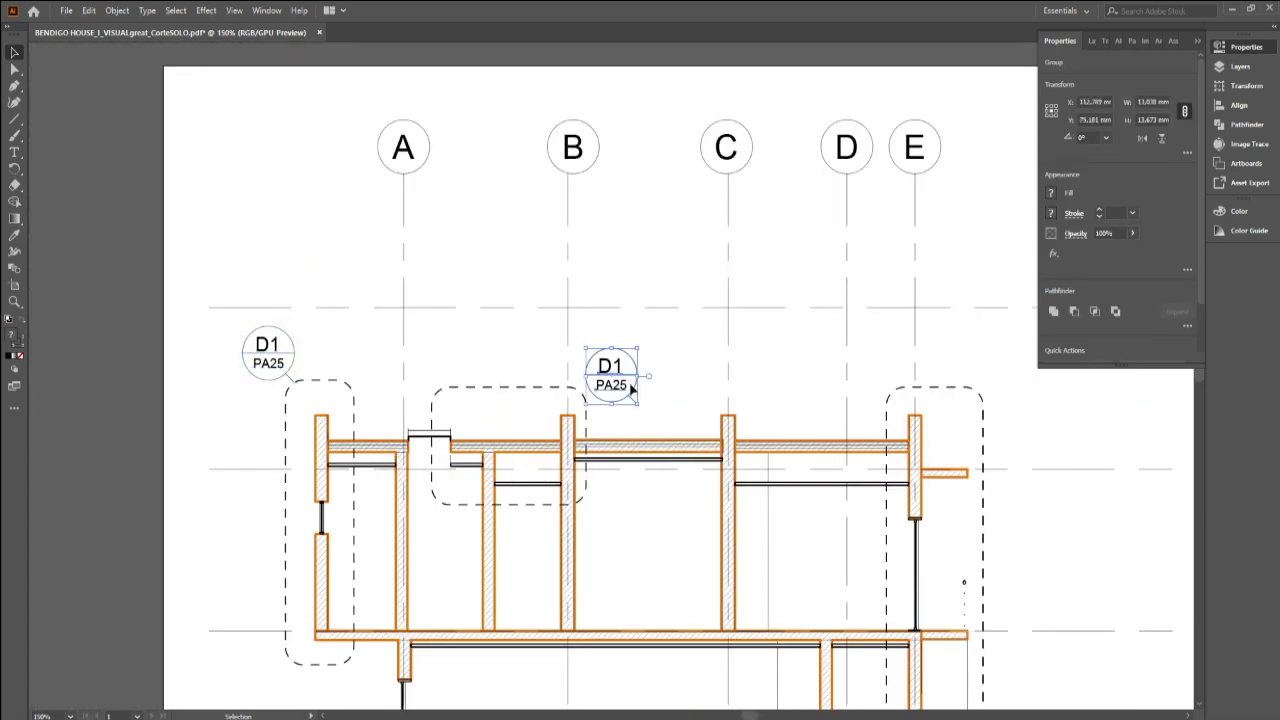
{"action": "mouse_move", "coordinate": [632, 390]}
{"action": "left_mouse_down"}
{"action": "mouse_move", "coordinate": [450, 355]}
{"action": "mouse_move", "coordinate": [523, 509]}
{"action": "mouse_move", "coordinate": [606, 529]}
{"action": "mouse_move", "coordinate": [438, 545]}
{"action": "mouse_move", "coordinate": [452, 541]}
{"action": "left_mouse_up"}
{"action": "scroll", "coordinate": [468, 544], "scroll_direction": "up", "scroll_amount": 1, "text": "alt"}
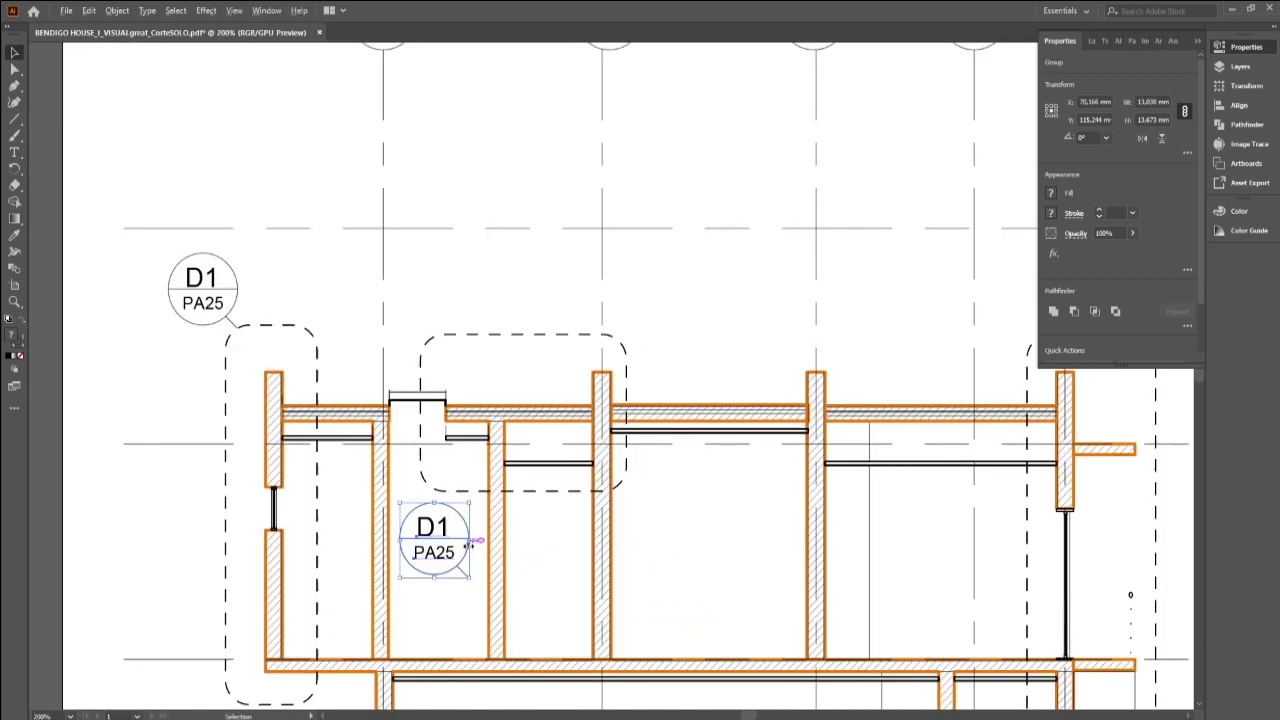
{"action": "scroll", "coordinate": [468, 544], "scroll_direction": "up", "scroll_amount": 2, "text": "alt"}
{"action": "left_click", "coordinate": [466, 602]}
Step: Reshape the copy's leader to run from the circle's top to the dashed frame
{"action": "double_click", "coordinate": [463, 605]}
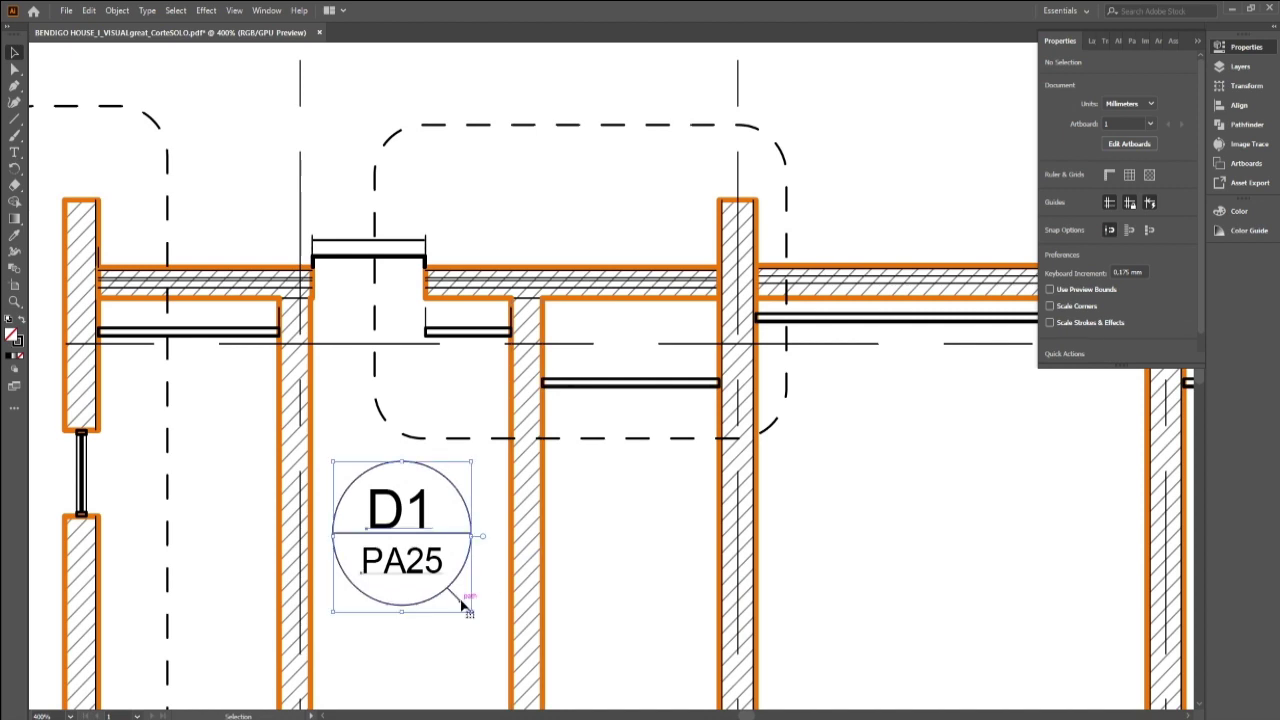
{"action": "left_click_drag", "start_coordinate": [463, 608], "coordinate": [450, 467]}
{"action": "key", "text": "a"}
{"action": "scroll", "coordinate": [409, 392], "scroll_direction": "up", "scroll_amount": 2, "text": "alt"}
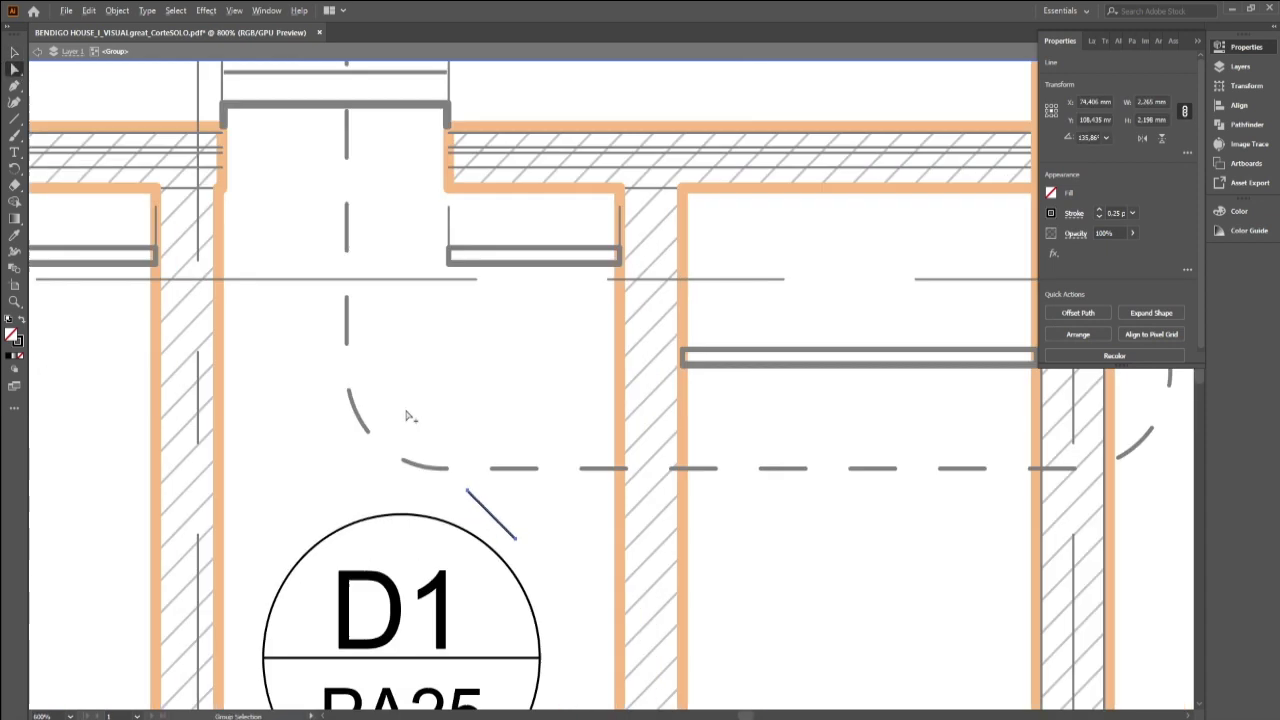
{"action": "left_click", "coordinate": [467, 492]}
{"action": "left_click_drag", "start_coordinate": [467, 492], "coordinate": [510, 468]}
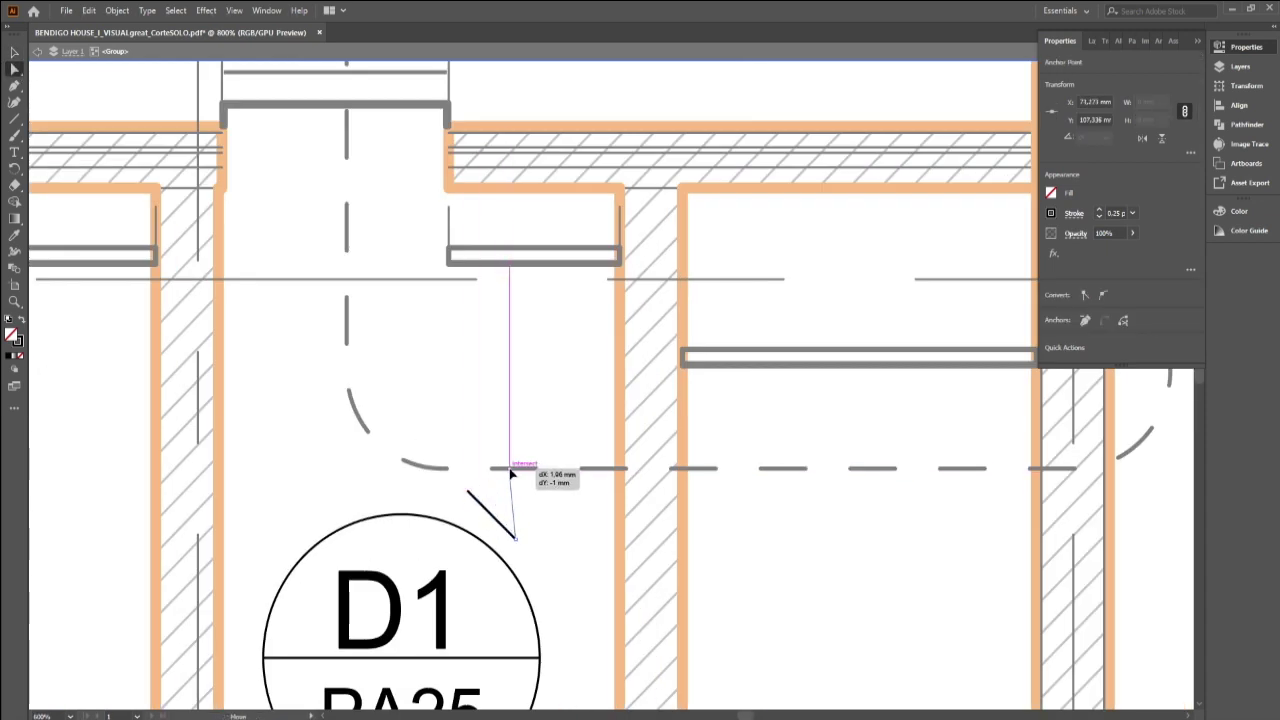
{"action": "left_click_drag", "start_coordinate": [515, 530], "coordinate": [408, 518]}
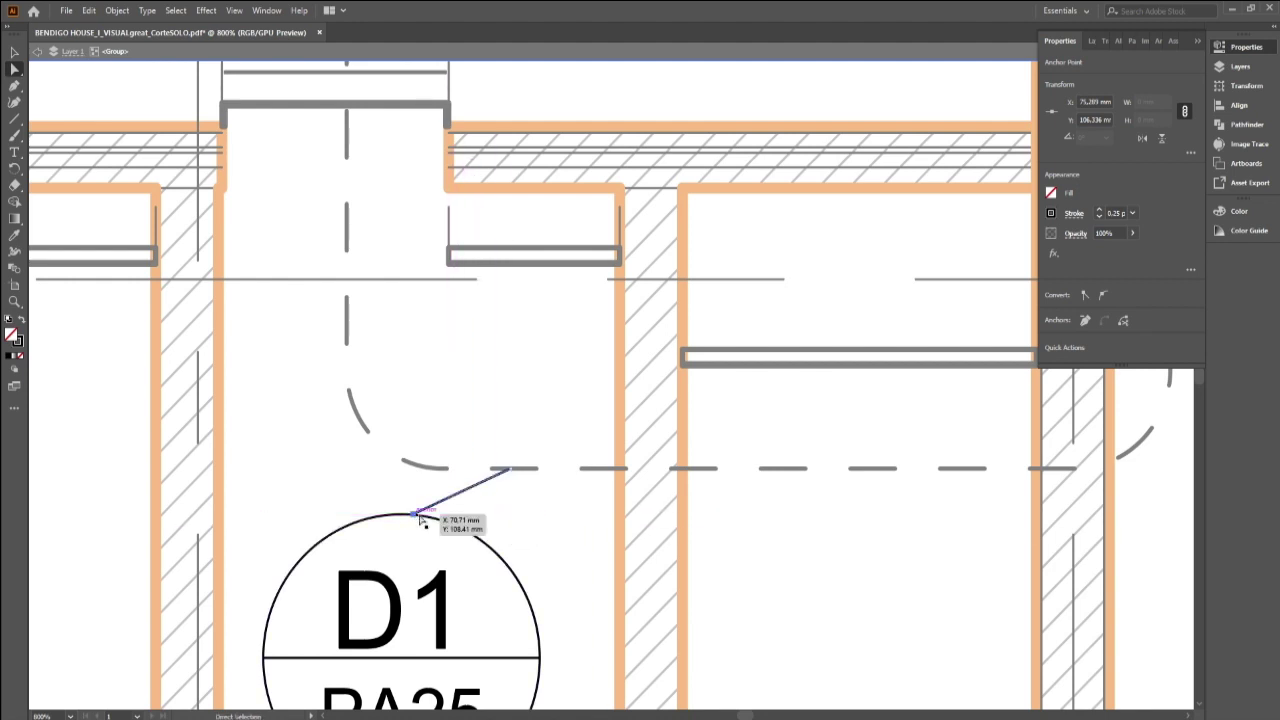
{"action": "left_click_drag", "start_coordinate": [408, 518], "coordinate": [458, 525]}
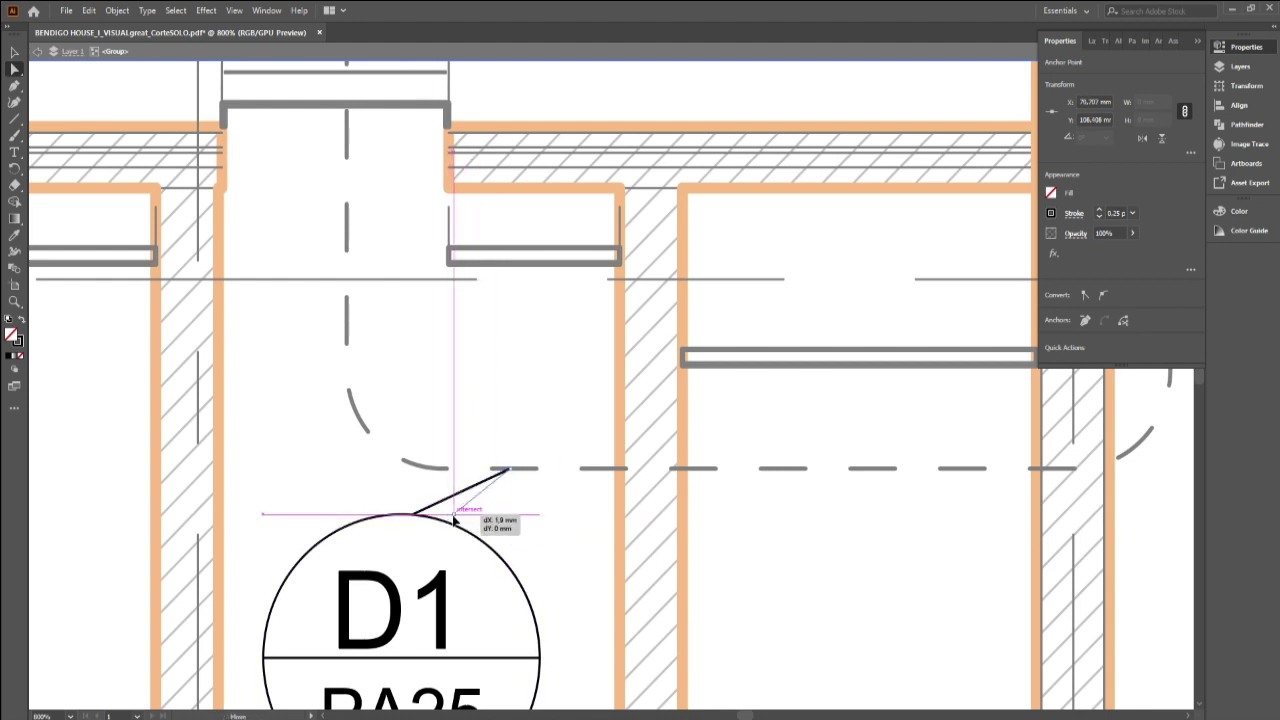
{"action": "left_click", "coordinate": [538, 529]}
{"action": "scroll", "coordinate": [538, 529], "scroll_direction": "down", "scroll_amount": 3, "text": "alt"}
{"action": "scroll", "coordinate": [538, 529], "scroll_direction": "down", "scroll_amount": 3, "text": "alt"}
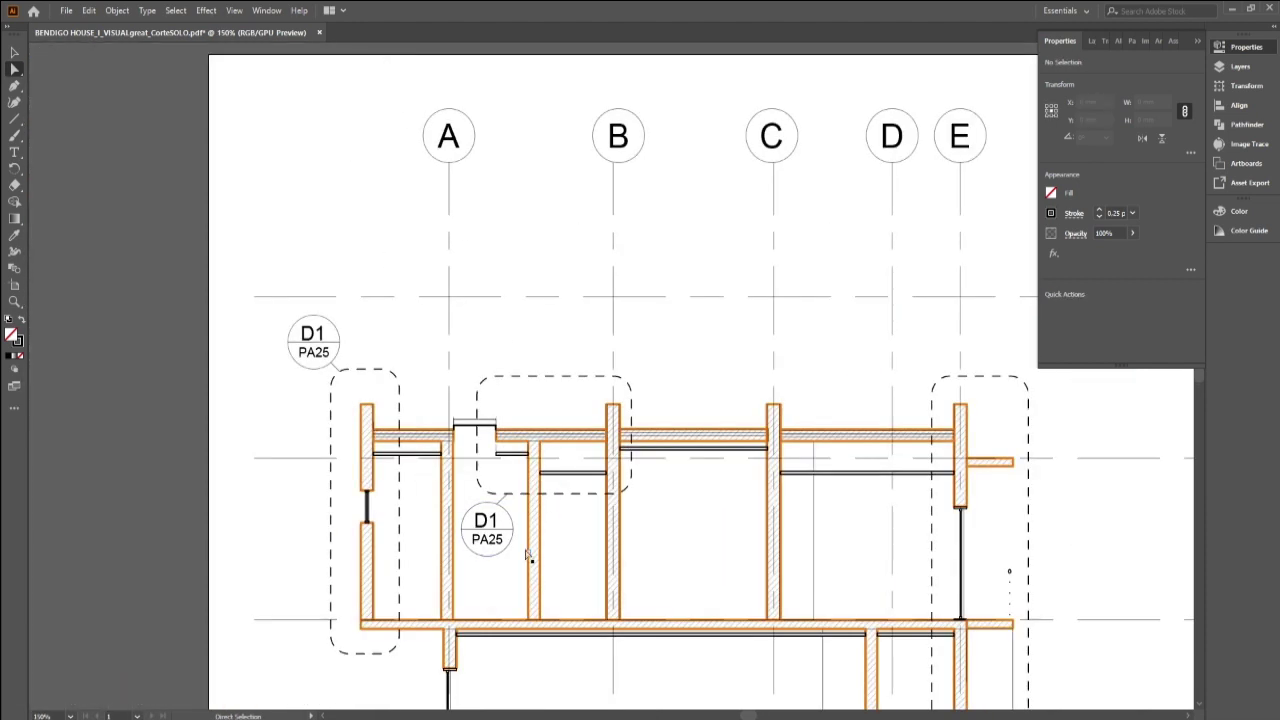
Step: Change the copied callout's label from D1 to D2
{"action": "left_click", "coordinate": [493, 527]}
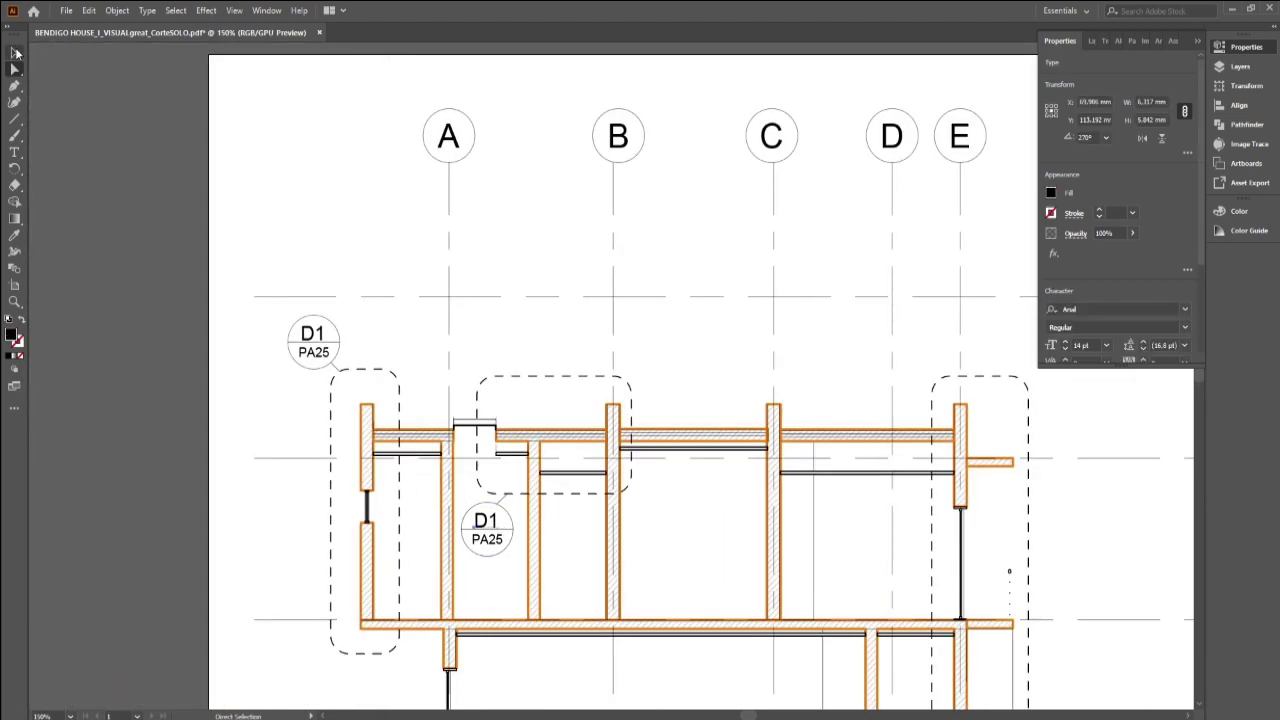
{"action": "left_click", "coordinate": [14, 52]}
{"action": "left_click", "coordinate": [187, 450]}
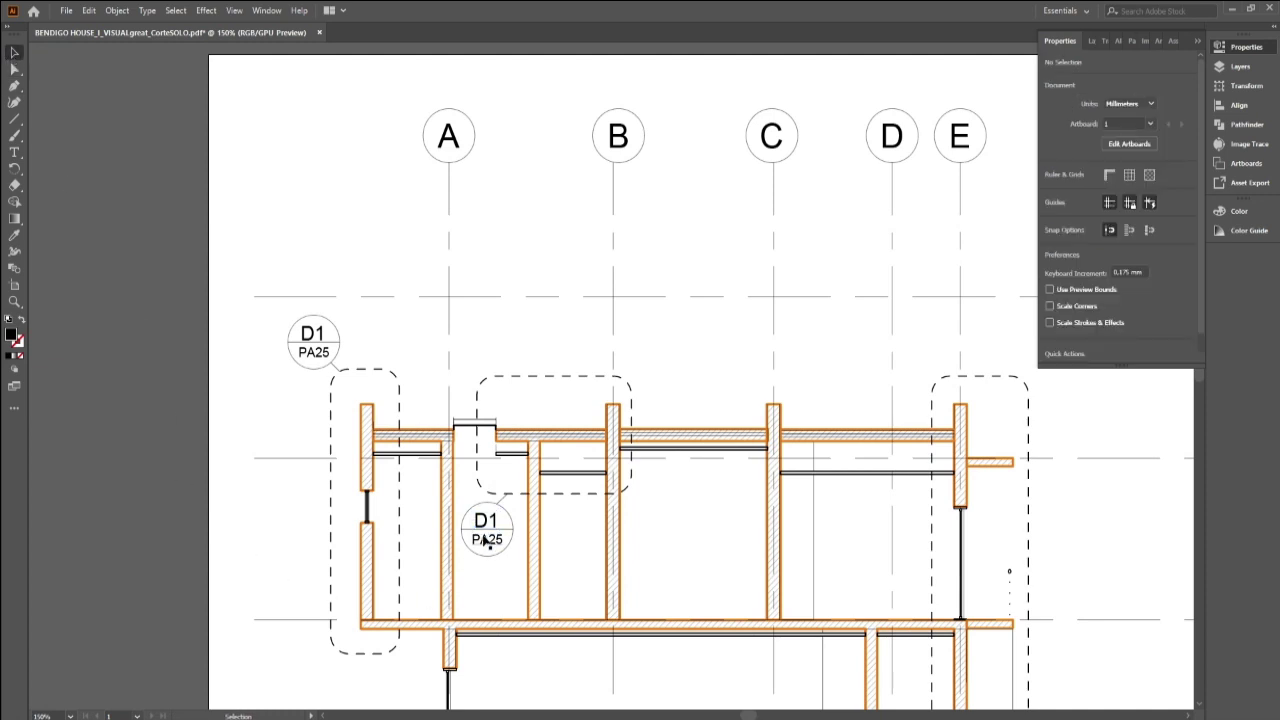
{"action": "double_click", "coordinate": [504, 527]}
{"action": "double_click", "coordinate": [500, 527]}
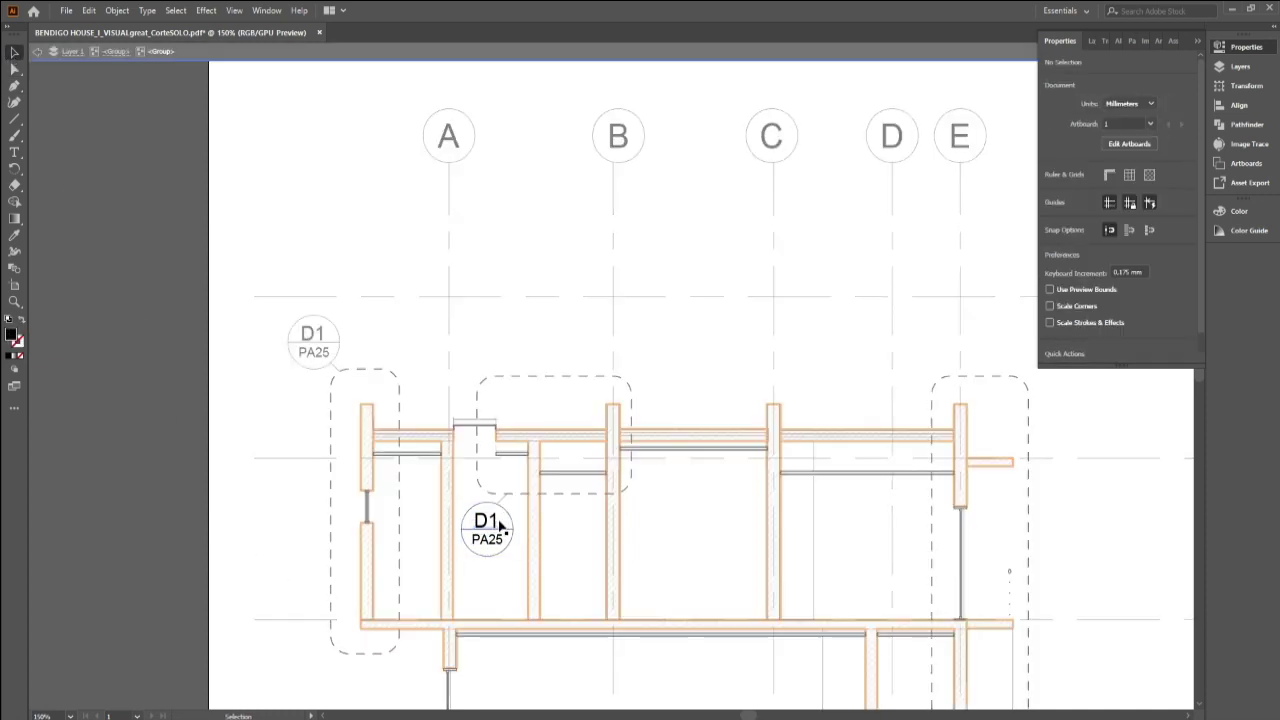
{"action": "double_click", "coordinate": [495, 527]}
{"action": "key", "text": "BackSpace"}
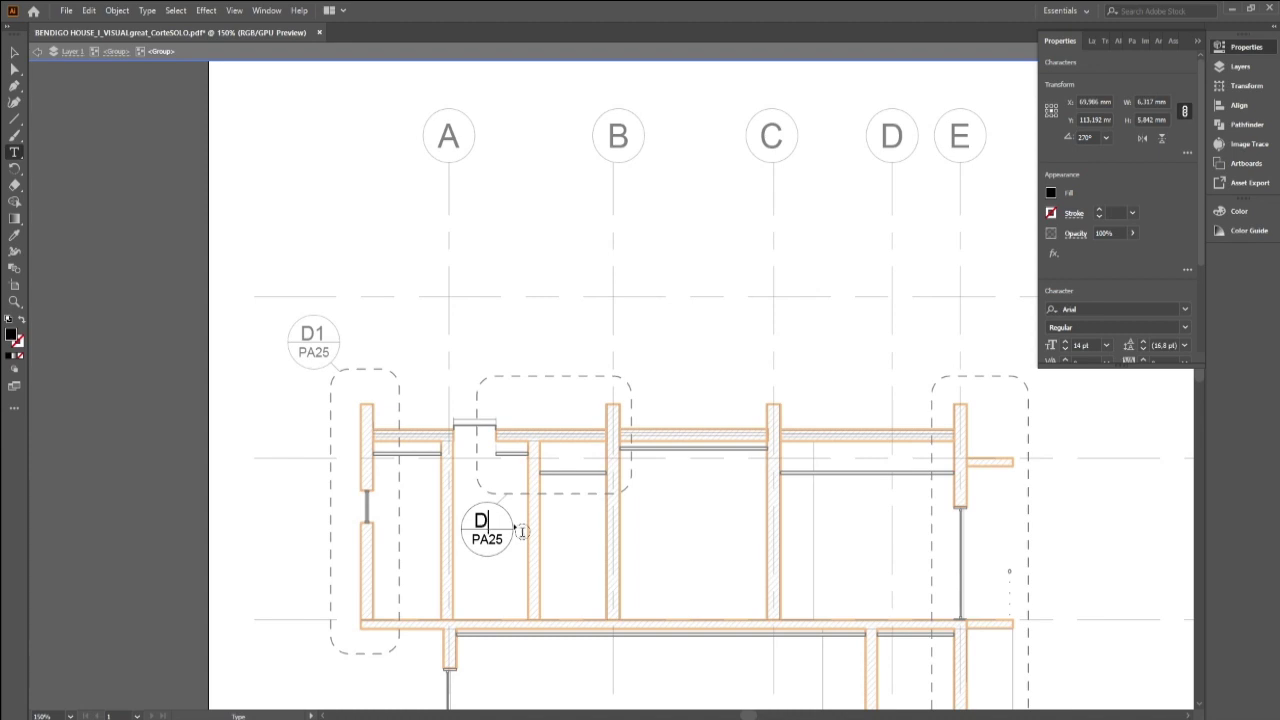
{"action": "type", "text": "2"}
{"action": "left_click", "coordinate": [13, 52]}
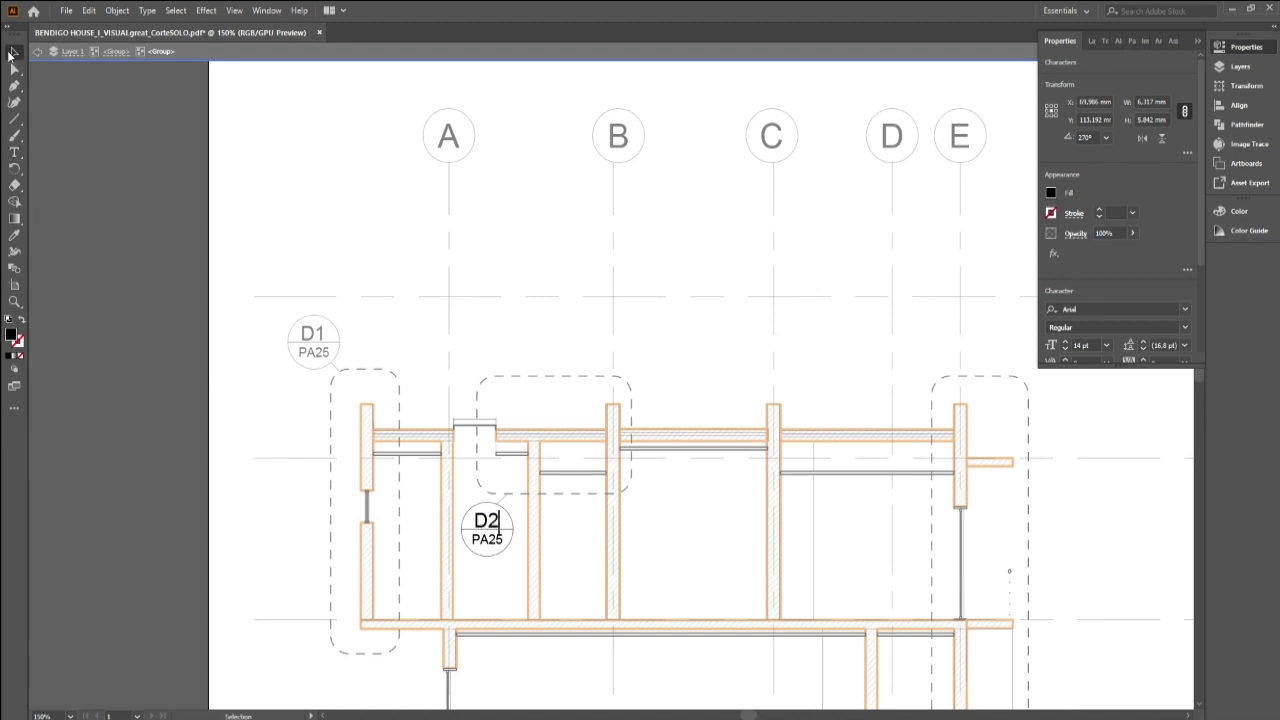
{"action": "left_click", "coordinate": [218, 60]}
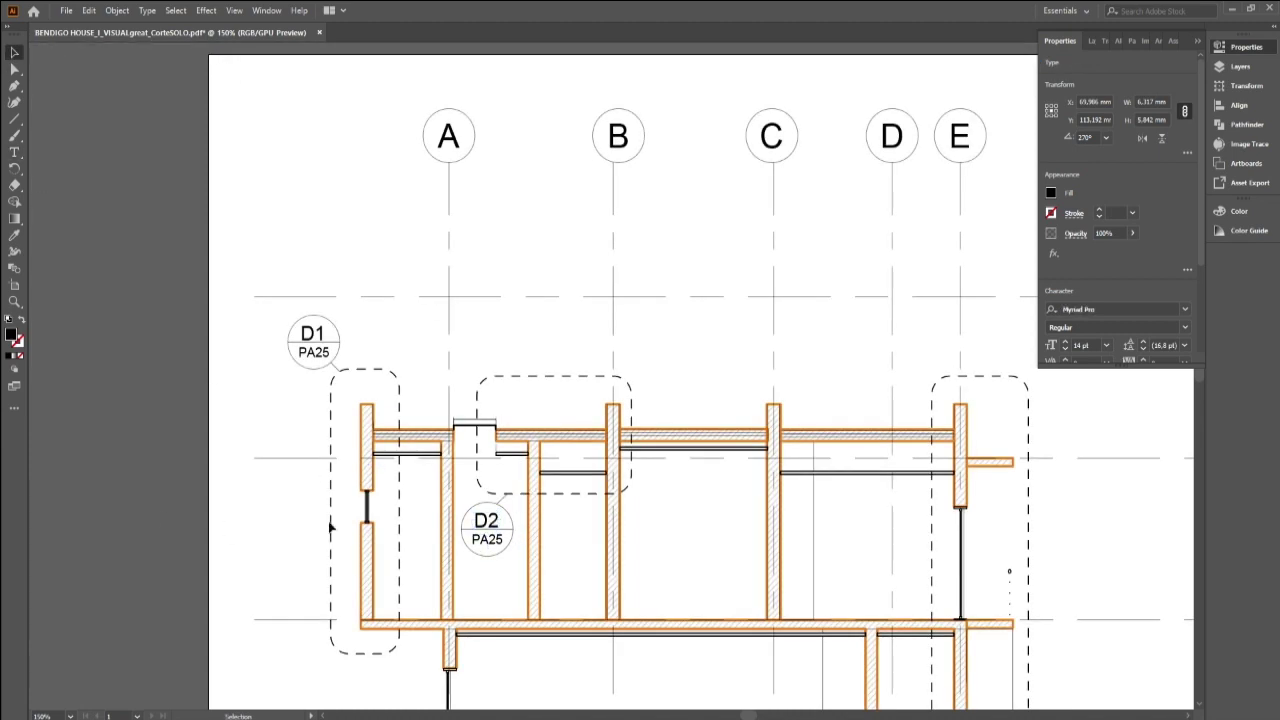
Step: Duplicate the D2 callout and place it below the right-hand dashed detail outline
{"action": "left_click", "coordinate": [495, 535]}
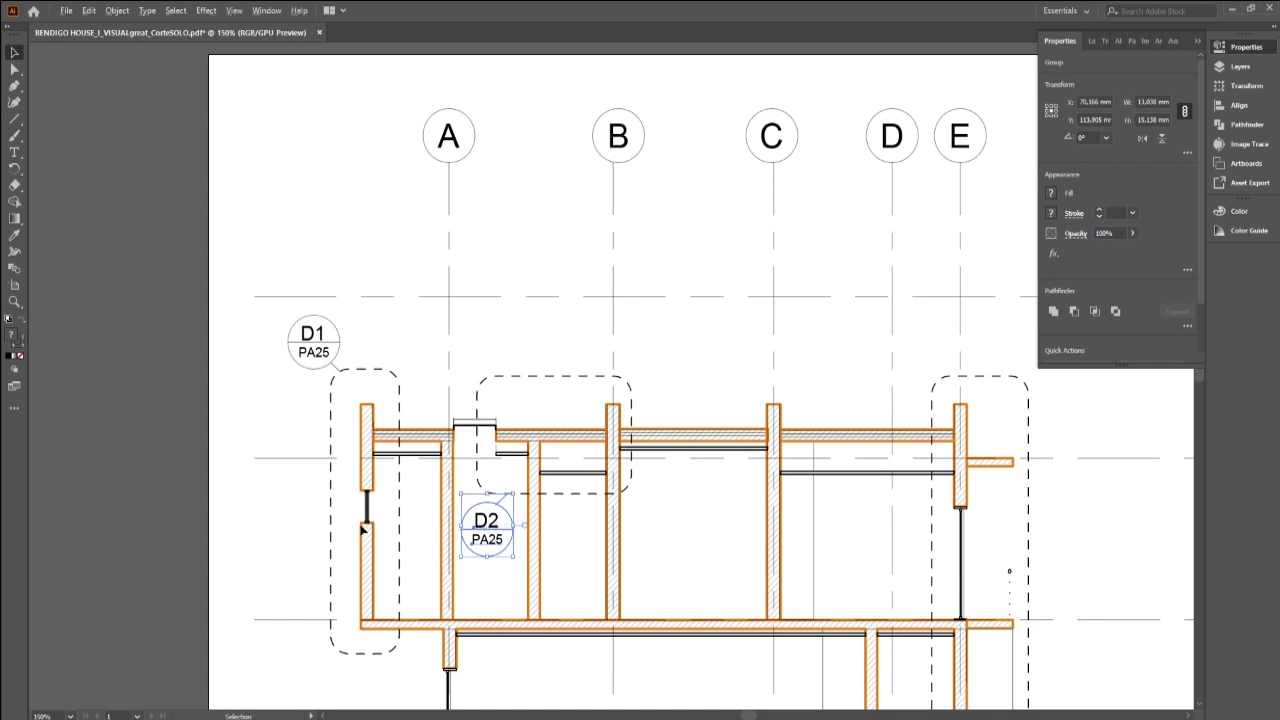
{"action": "scroll", "coordinate": [358, 524], "scroll_direction": "down", "scroll_amount": 1, "text": "alt"}
{"action": "scroll", "coordinate": [835, 549], "scroll_direction": "down", "scroll_amount": 1}
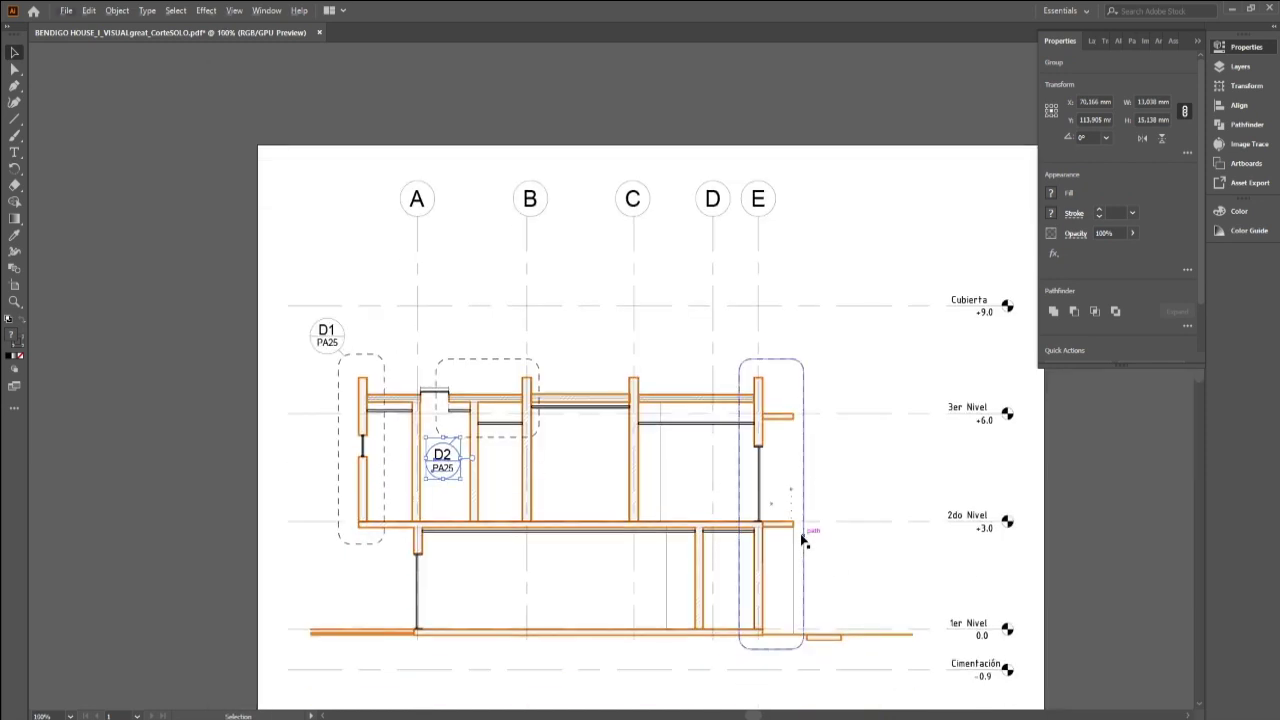
{"action": "key", "text": "a"}
{"action": "key", "text": "ctrl+v"}
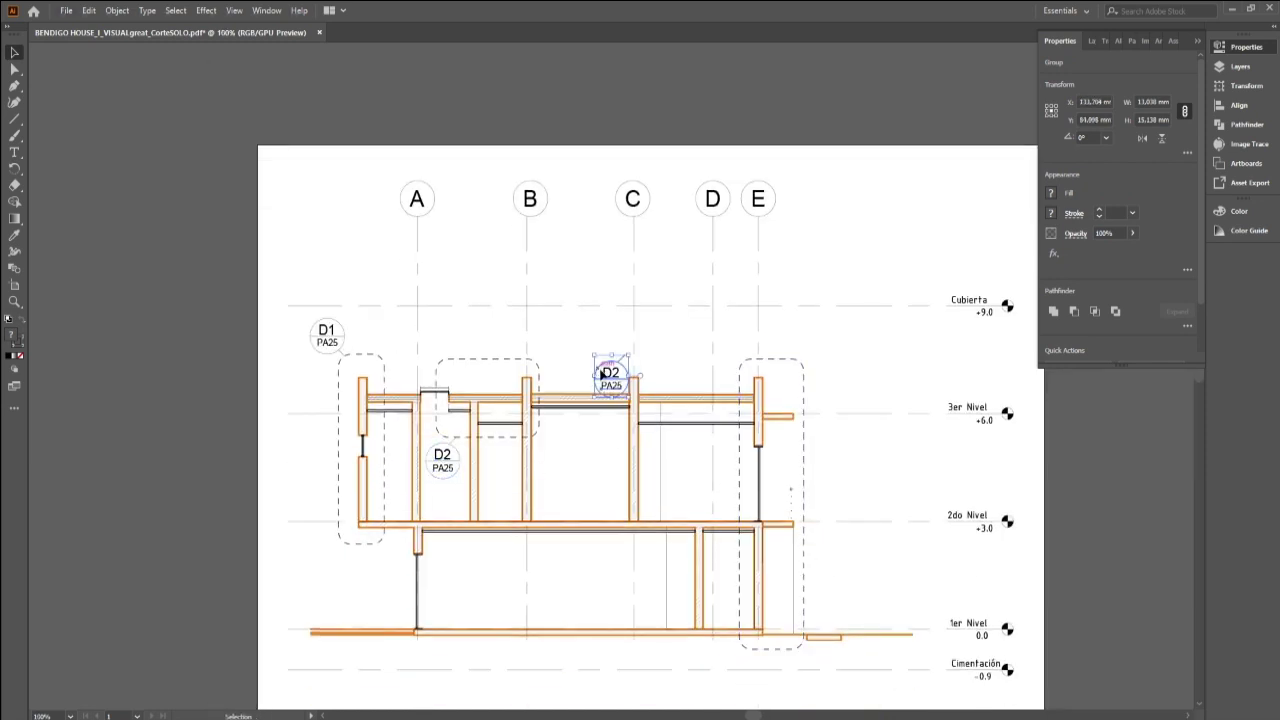
{"action": "mouse_move", "coordinate": [606, 375]}
{"action": "left_mouse_down"}
{"action": "mouse_move", "coordinate": [737, 686]}
{"action": "mouse_move", "coordinate": [726, 668]}
{"action": "left_mouse_up"}
{"action": "scroll", "coordinate": [726, 668], "scroll_direction": "up", "scroll_amount": 2, "text": "alt"}
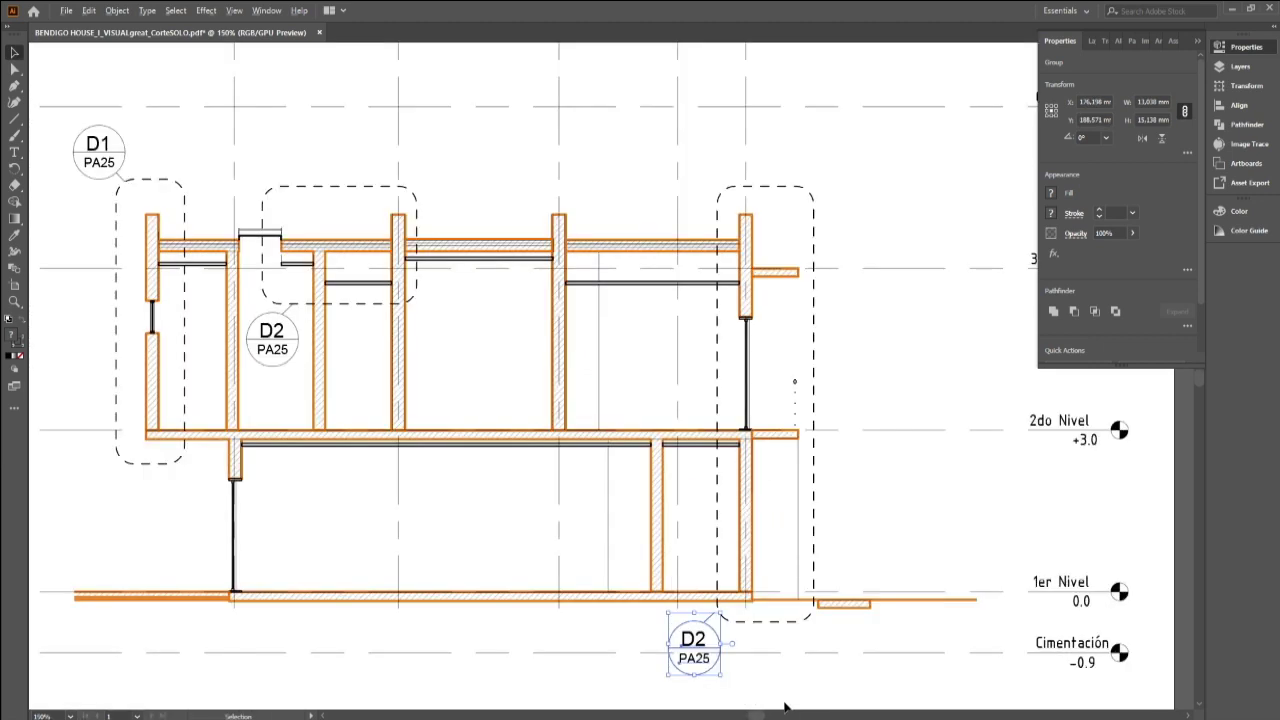
{"action": "scroll", "coordinate": [729, 671], "scroll_direction": "up", "scroll_amount": 2, "text": "alt"}
{"action": "scroll", "coordinate": [686, 645], "scroll_direction": "up", "scroll_amount": 1, "text": "alt"}
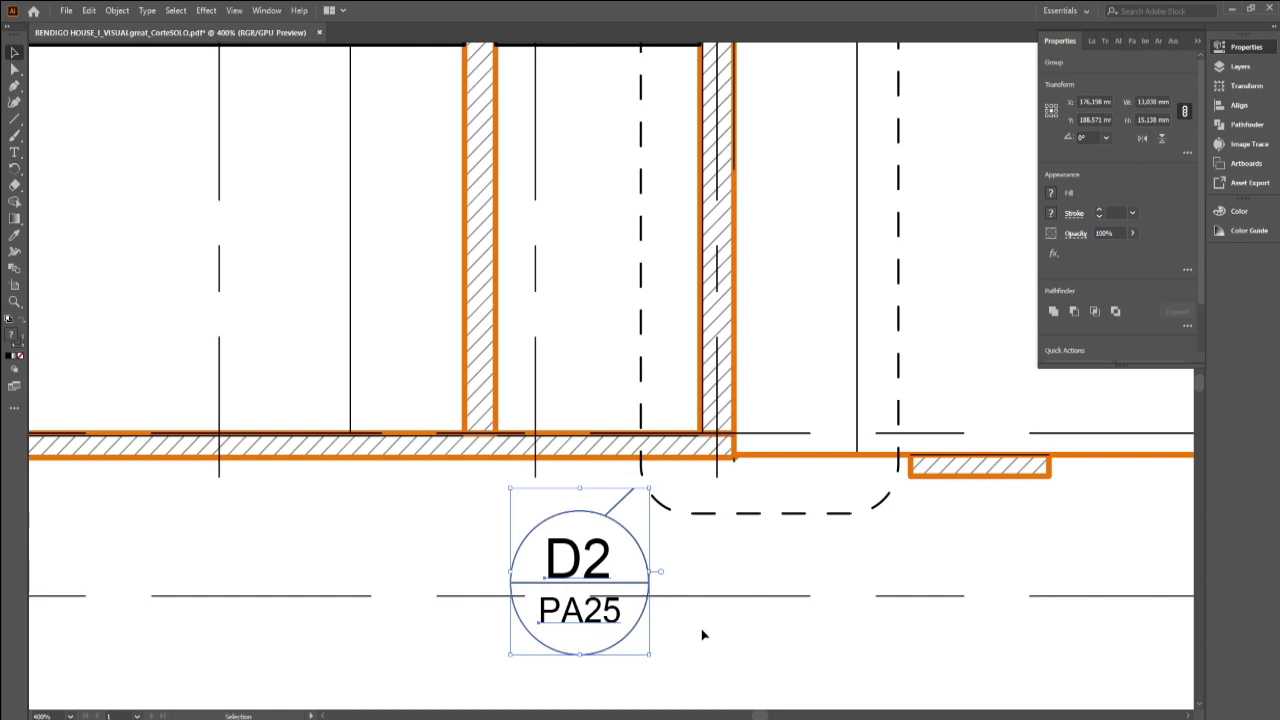
{"action": "key", "text": "Right"}
{"action": "key", "text": "Right"}
{"action": "key", "text": "Right"}
{"action": "key", "text": "Down"}
{"action": "key", "text": "Down"}
{"action": "key", "text": "Down"}
{"action": "key", "text": "Down"}
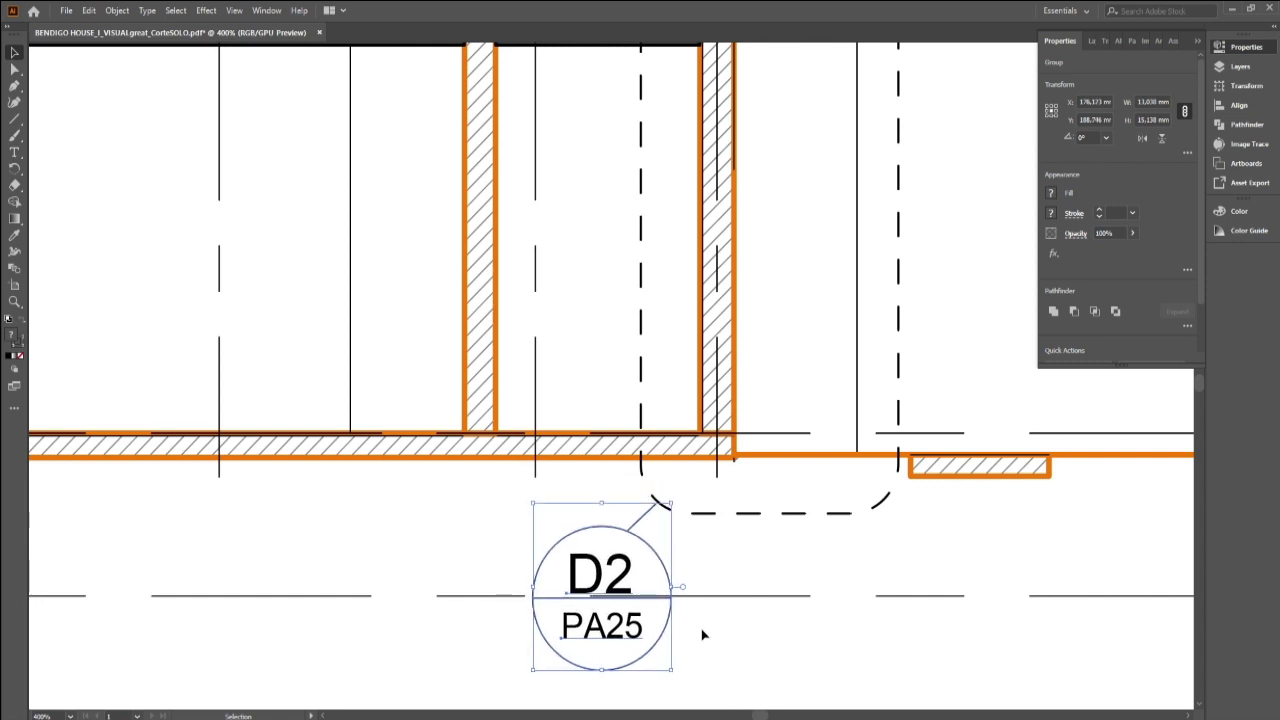
{"action": "key", "text": "Right"}
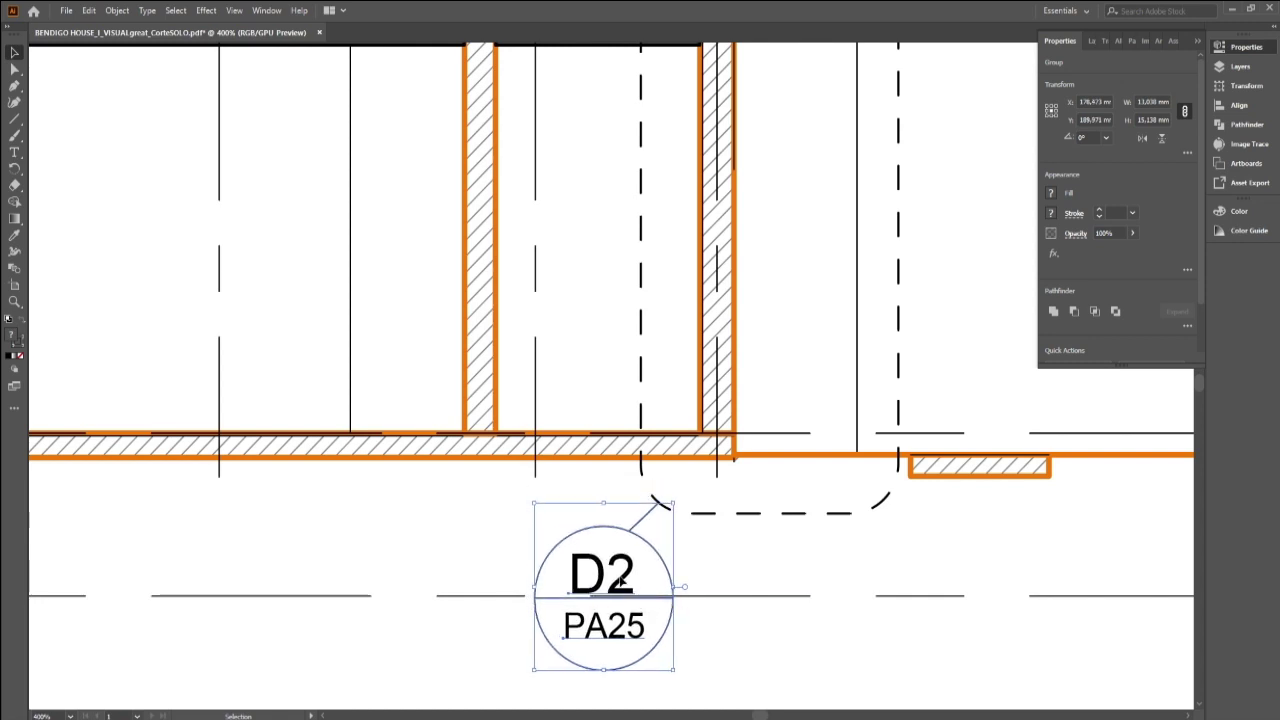
Step: Edit the new callout's label to read D3, then view the whole section drawing
{"action": "double_click", "coordinate": [622, 585]}
{"action": "double_click", "coordinate": [622, 585]}
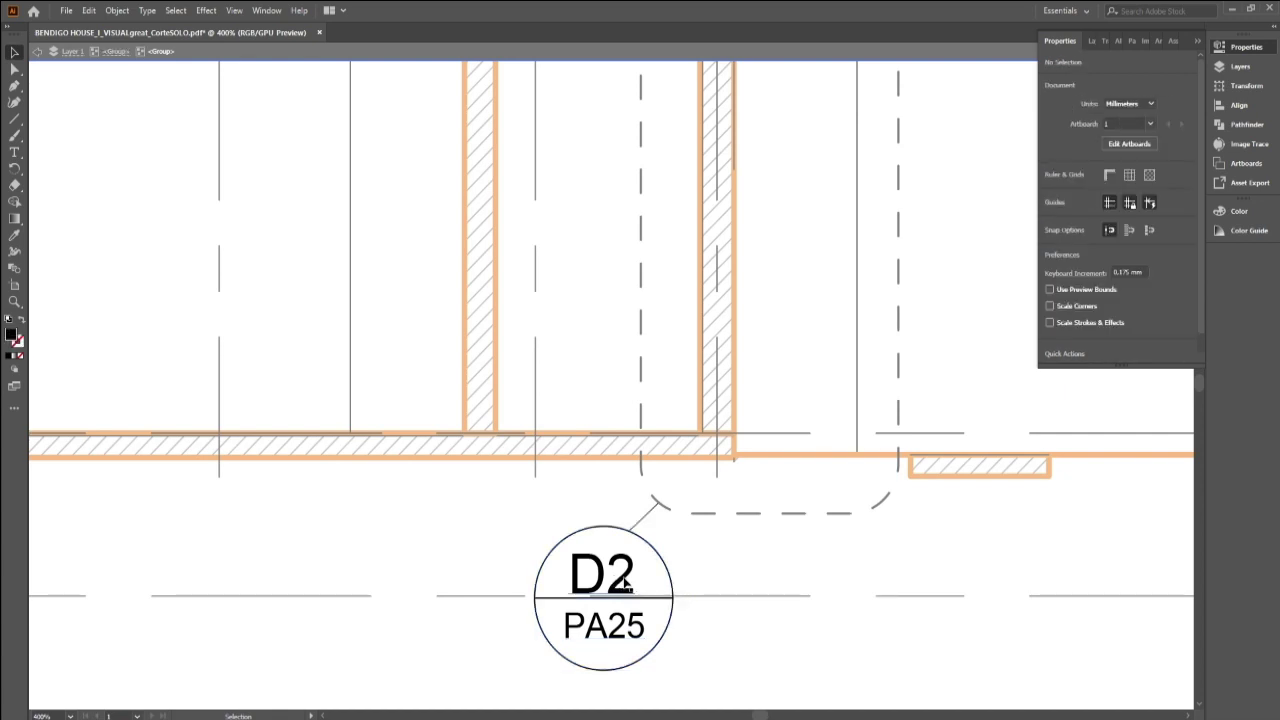
{"action": "left_click", "coordinate": [628, 580]}
{"action": "double_click", "coordinate": [628, 580]}
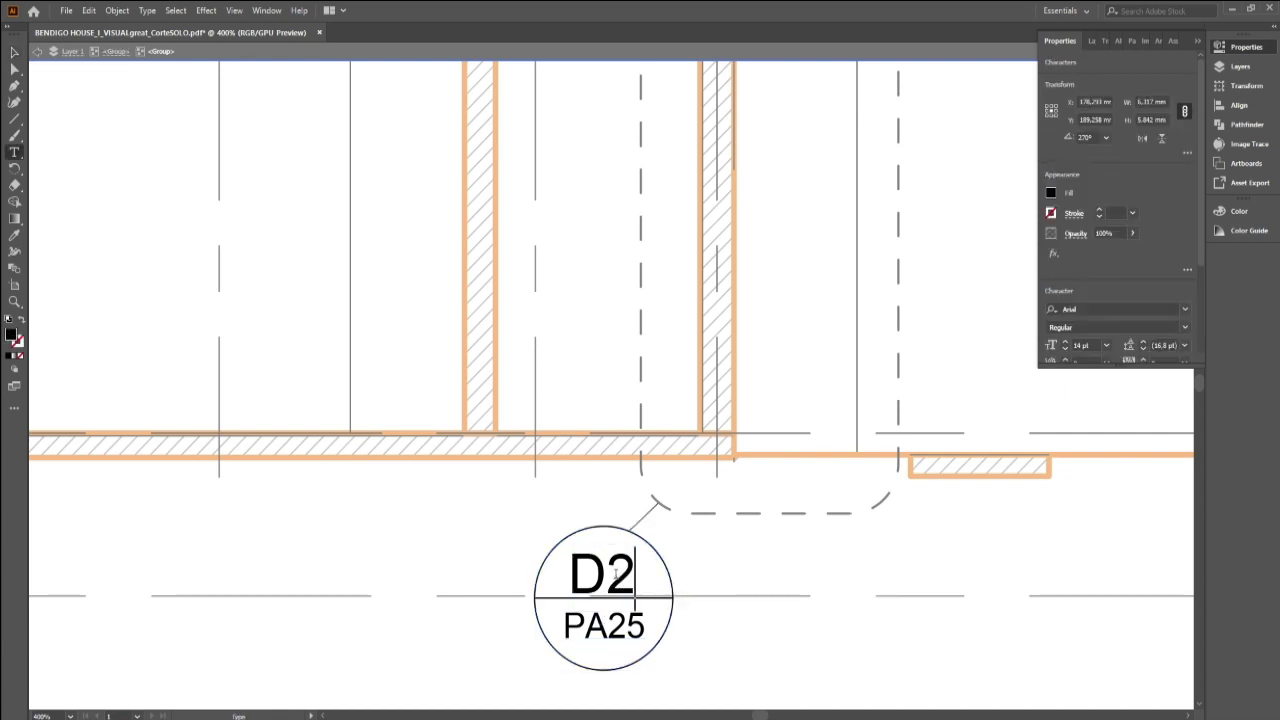
{"action": "key", "text": "BackSpace"}
{"action": "type", "text": "3"}
{"action": "key", "text": "Escape"}
{"action": "left_click", "coordinate": [1196, 41]}
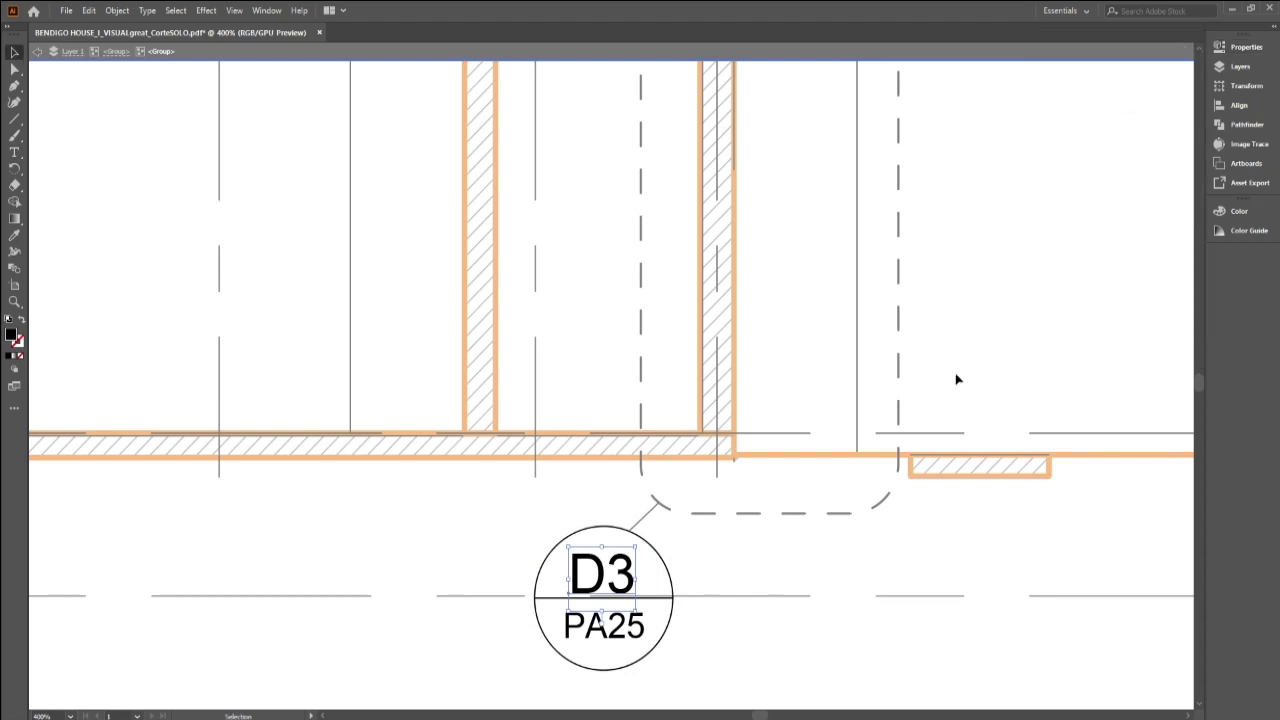
{"action": "left_click", "coordinate": [762, 591]}
{"action": "left_click", "coordinate": [602, 58]}
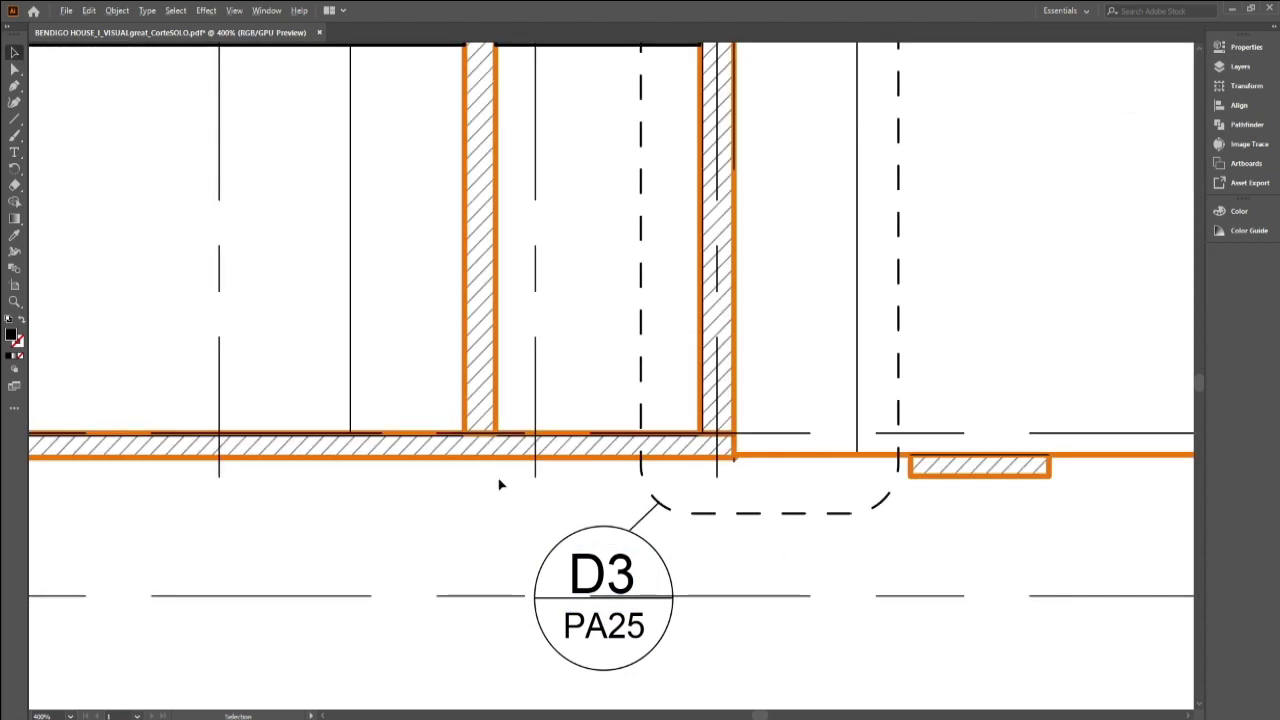
{"action": "key", "text": "ctrl+1"}
{"action": "scroll", "coordinate": [275, 300], "scroll_direction": "down", "scroll_amount": 1, "text": "alt"}
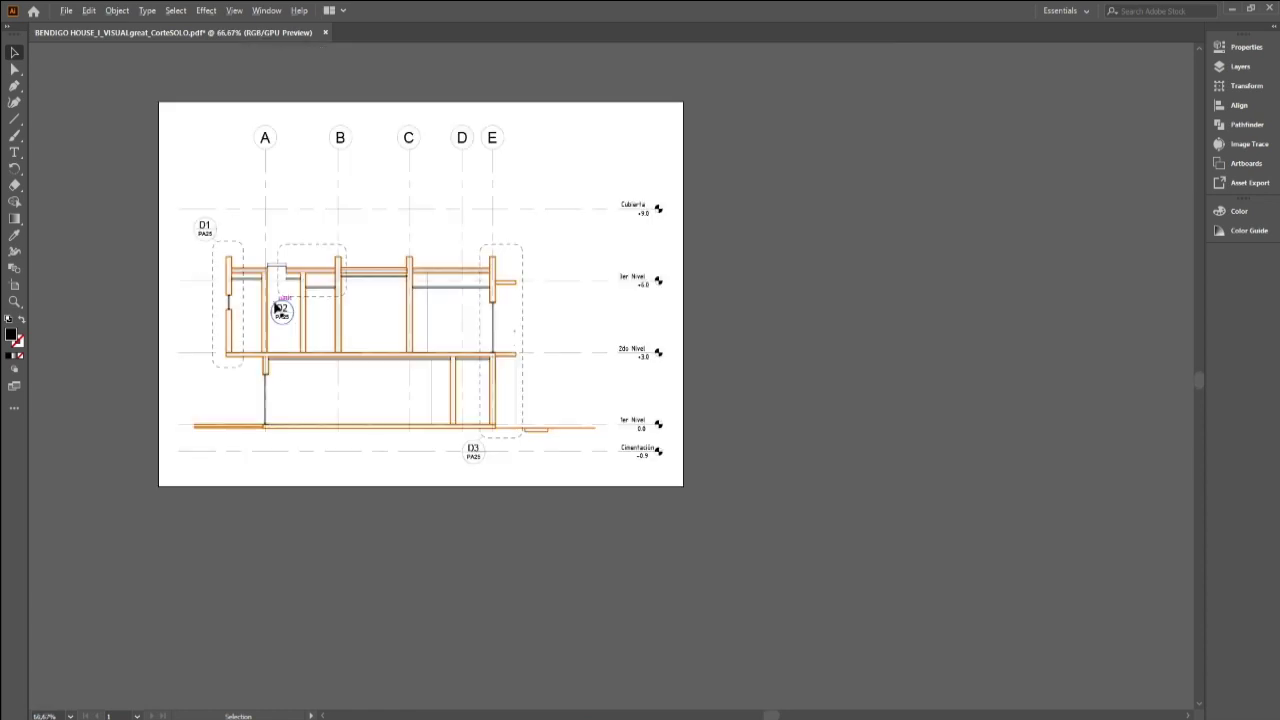
{"action": "scroll", "coordinate": [123, 230], "scroll_direction": "up", "scroll_amount": 1, "text": "alt"}
{"action": "scroll", "coordinate": [190, 233], "scroll_direction": "up", "scroll_amount": 1}
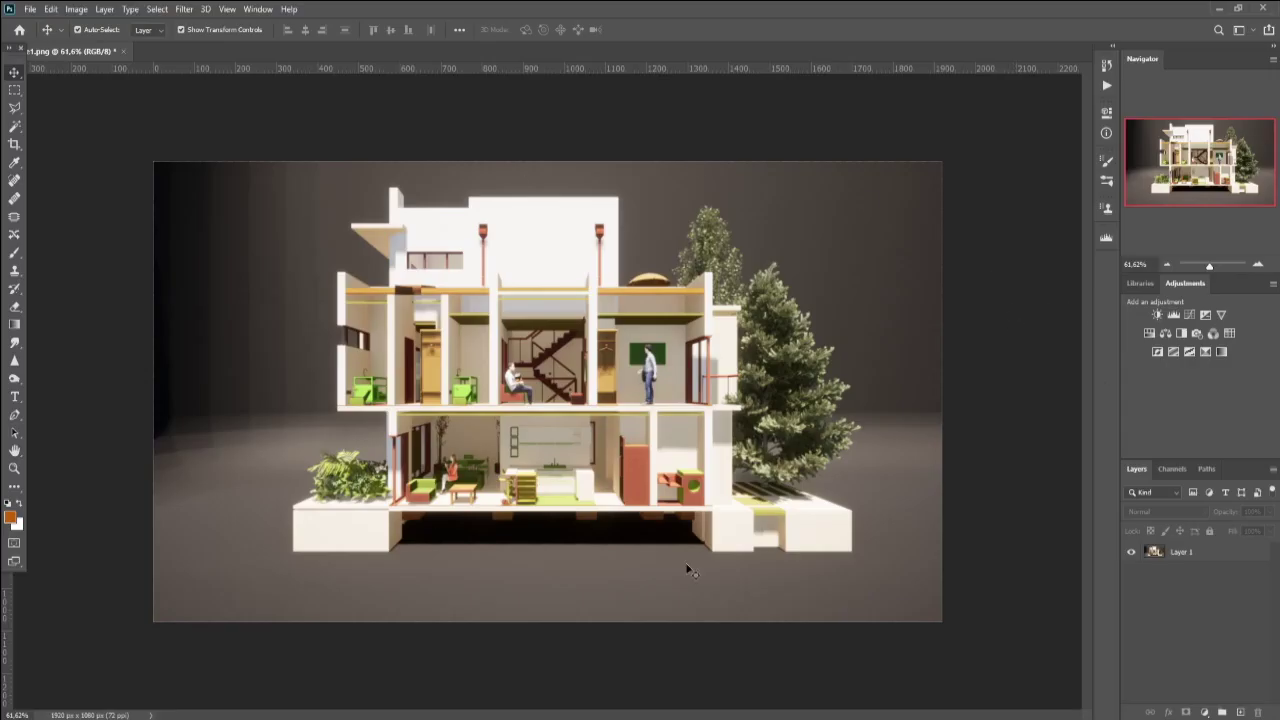
Step: Duplicate Layer 1 and hide the original Layer 1
{"action": "left_click", "coordinate": [1190, 554]}
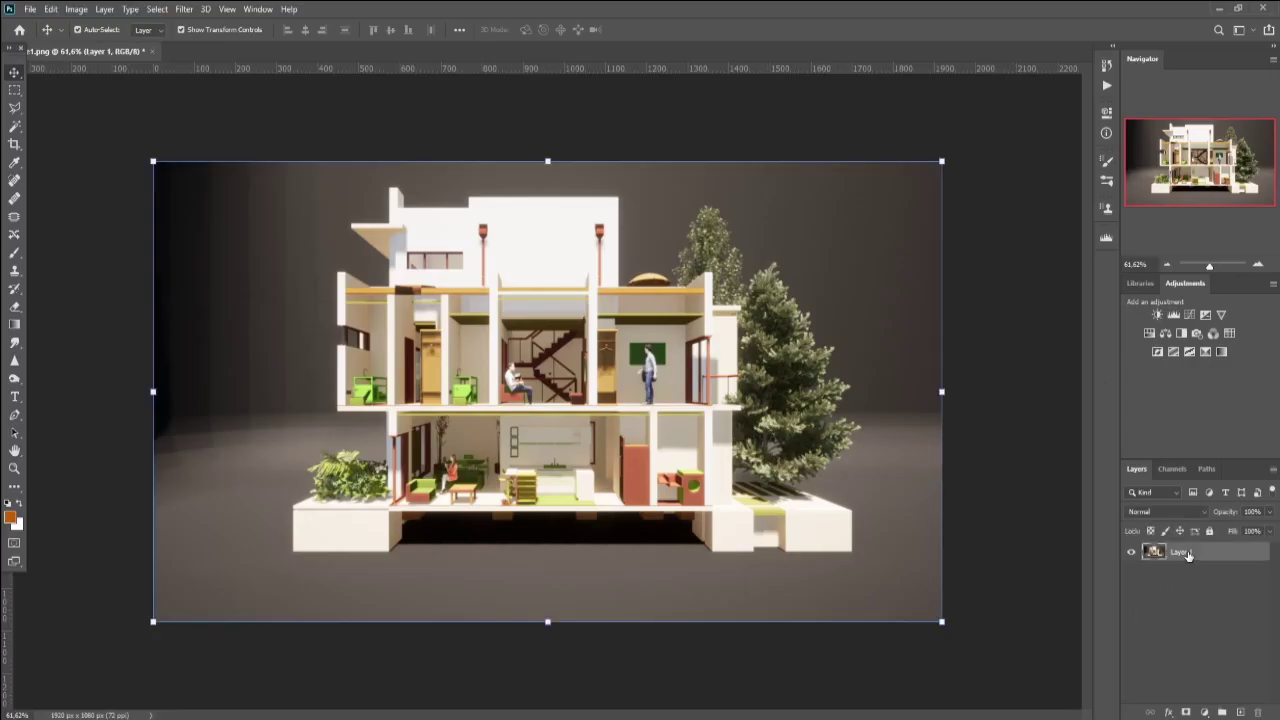
{"action": "right_click", "coordinate": [1186, 556]}
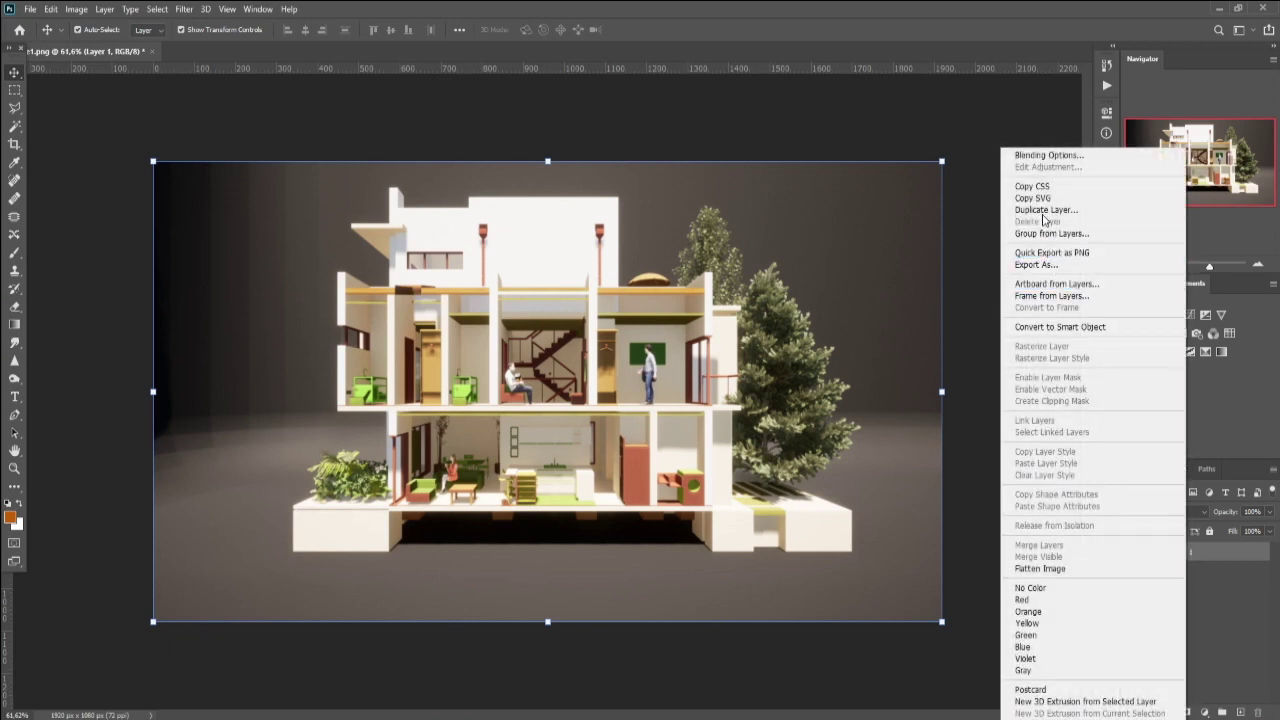
{"action": "left_click", "coordinate": [1046, 211]}
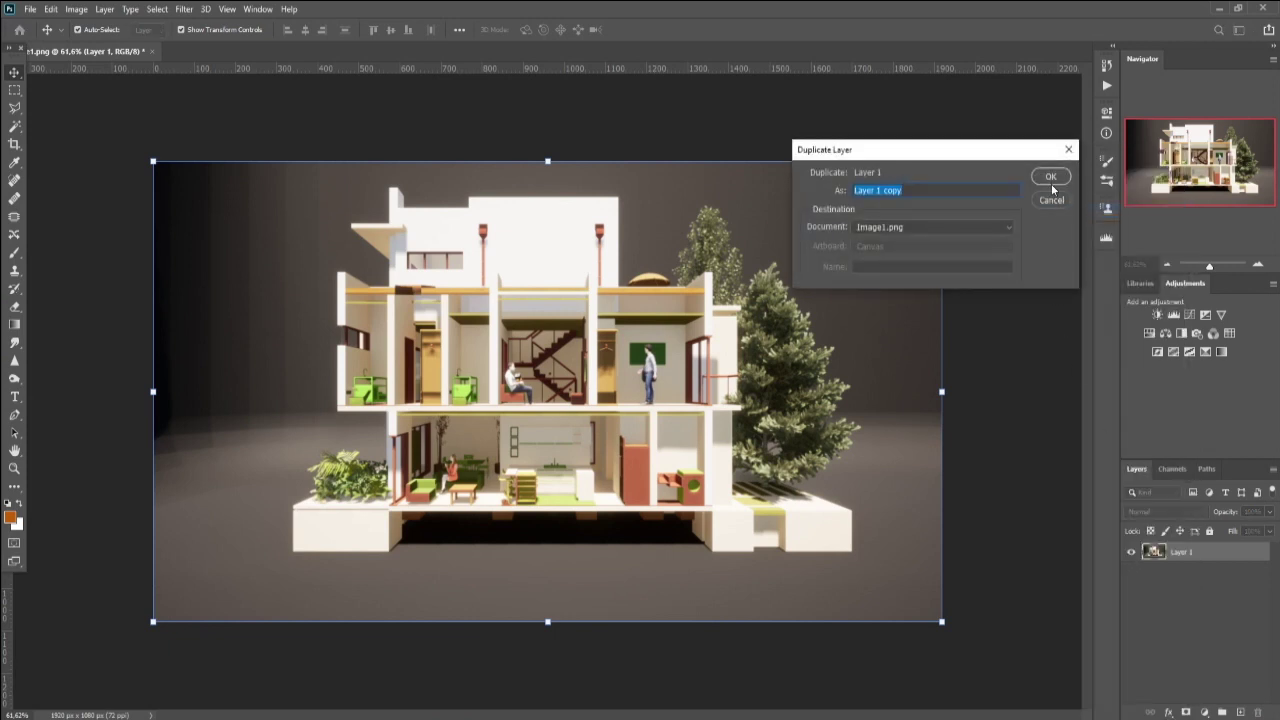
{"action": "left_click", "coordinate": [1051, 178]}
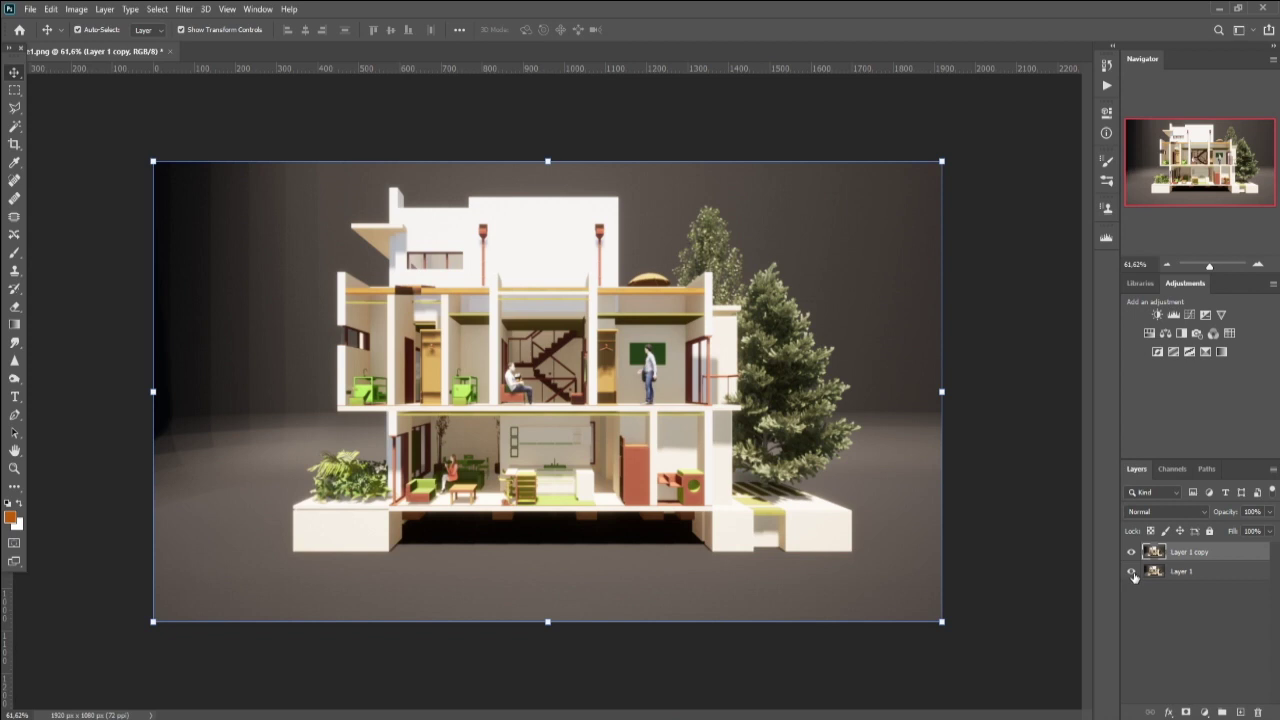
{"action": "left_click", "coordinate": [1132, 572]}
Step: Rename the Layer 1 copy to 'imagen fondo' and make it active
{"action": "double_click", "coordinate": [1190, 552]}
{"action": "key", "text": "BackSpace"}
{"action": "type", "text": "imagen fondo"}
{"action": "key", "text": "Return"}
{"action": "left_click", "coordinate": [1226, 582]}
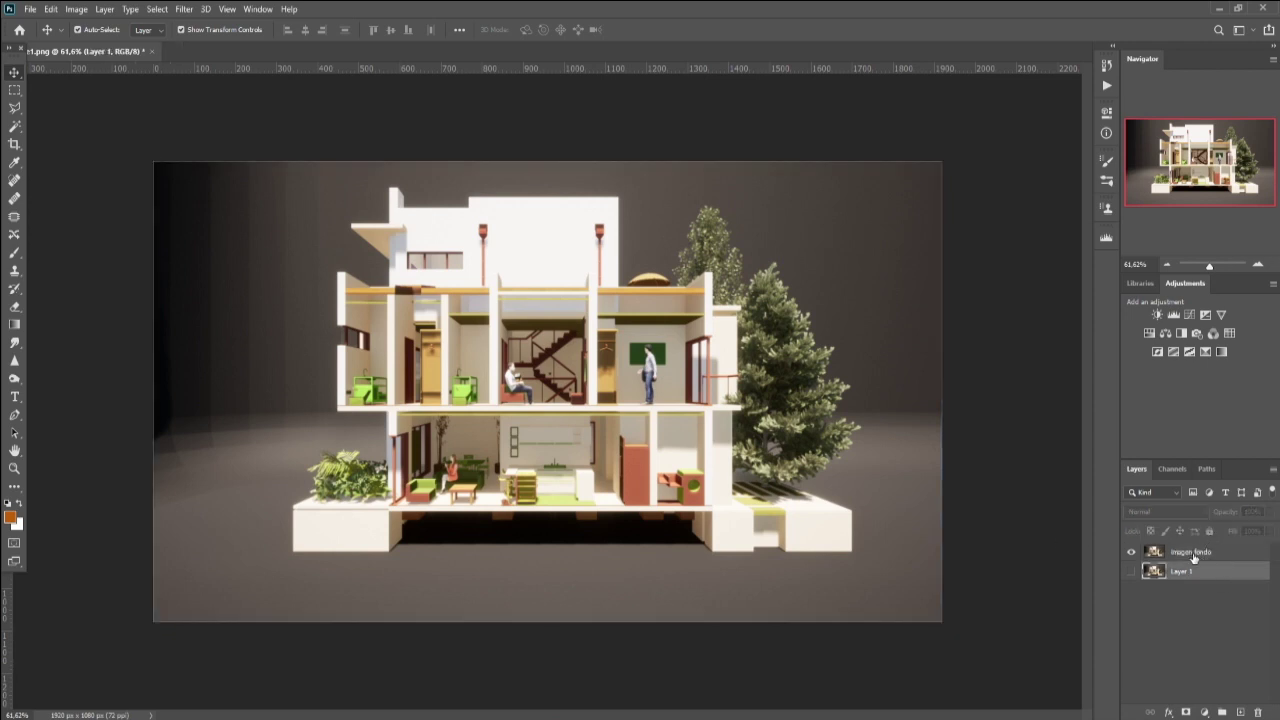
{"action": "left_click", "coordinate": [1192, 555]}
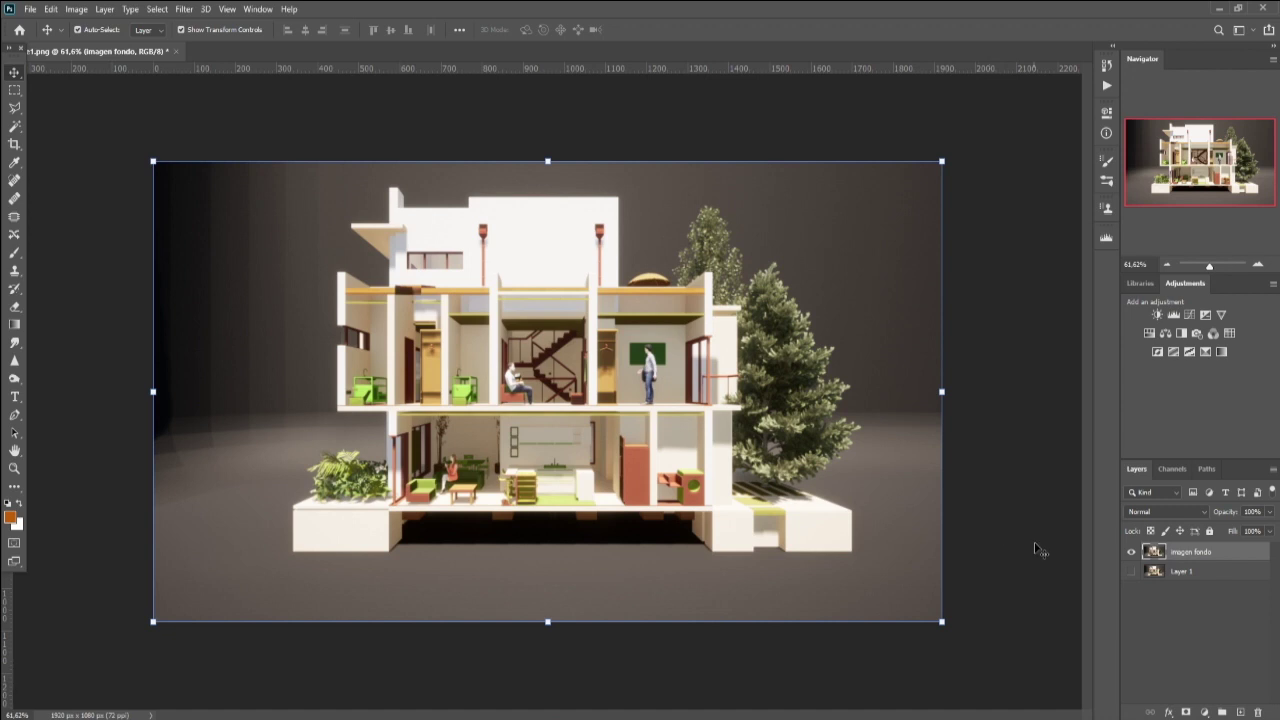
Step: Desaturate the imagen fondo layer to greyscale and open it in the Camera Raw Filter
{"action": "left_click", "coordinate": [76, 9]}
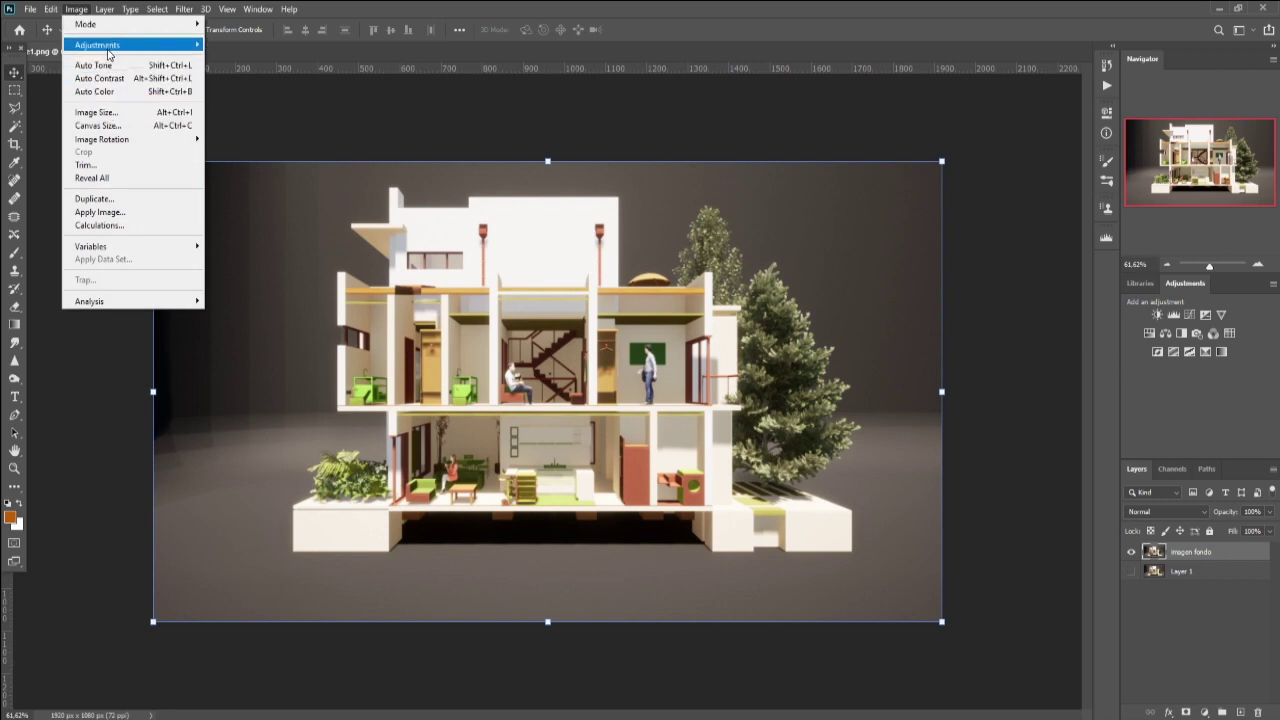
{"action": "mouse_move", "coordinate": [97, 45]}
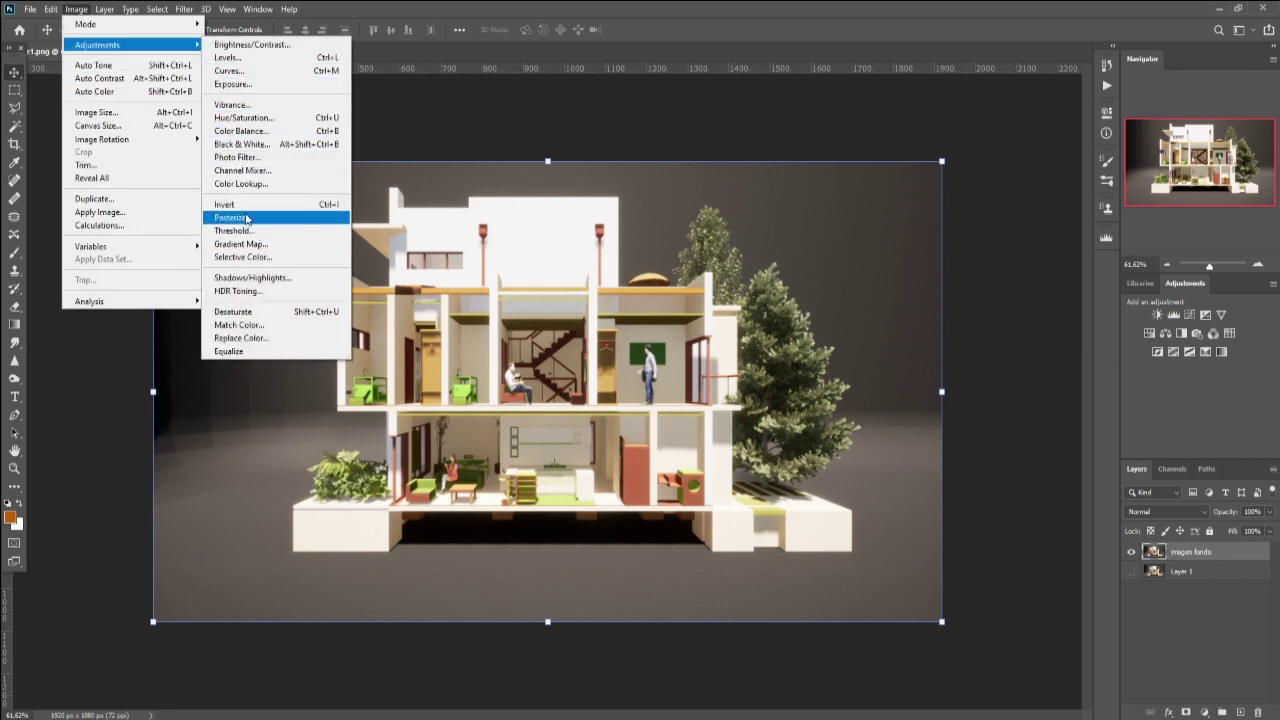
{"action": "left_click", "coordinate": [252, 313]}
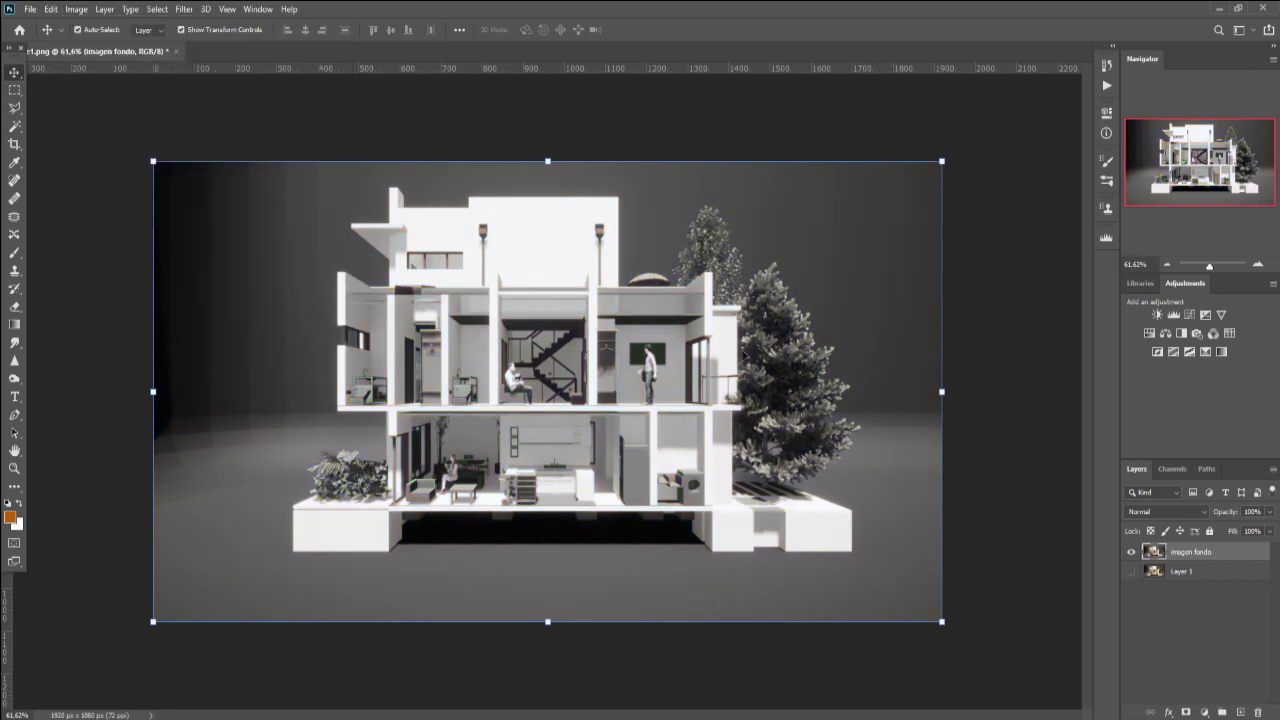
{"action": "left_click", "coordinate": [186, 10]}
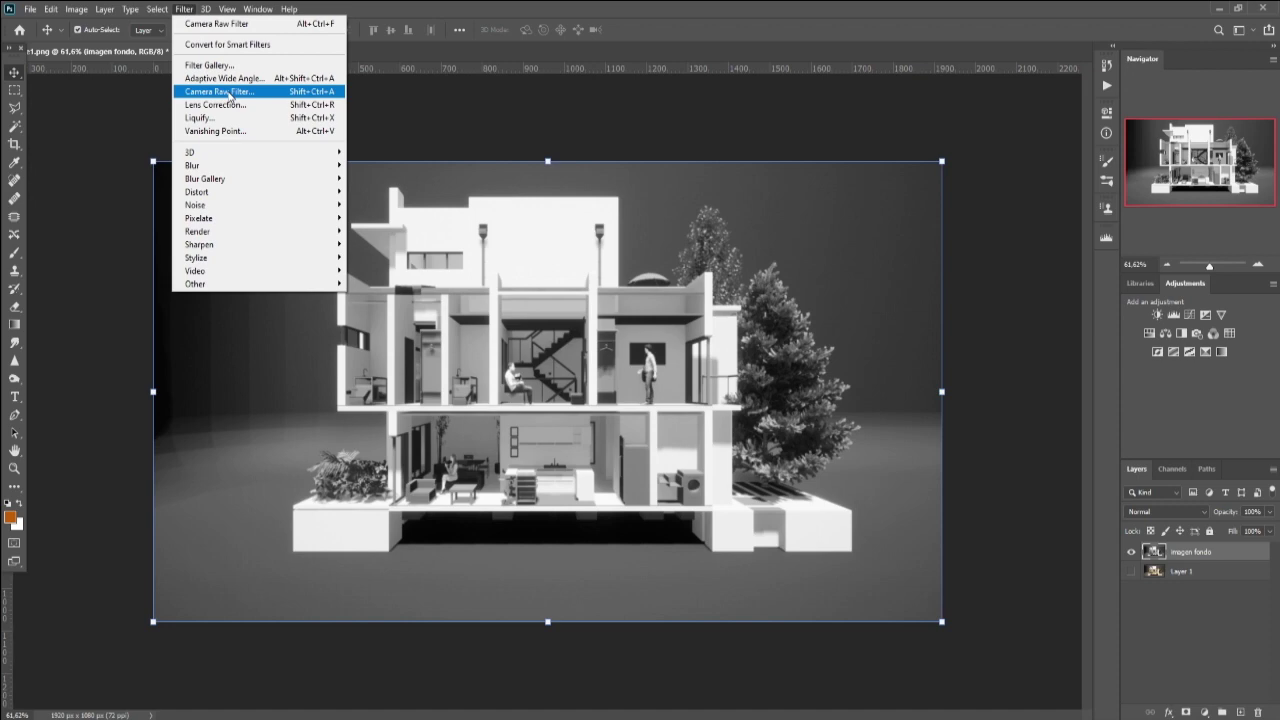
{"action": "left_click", "coordinate": [229, 92]}
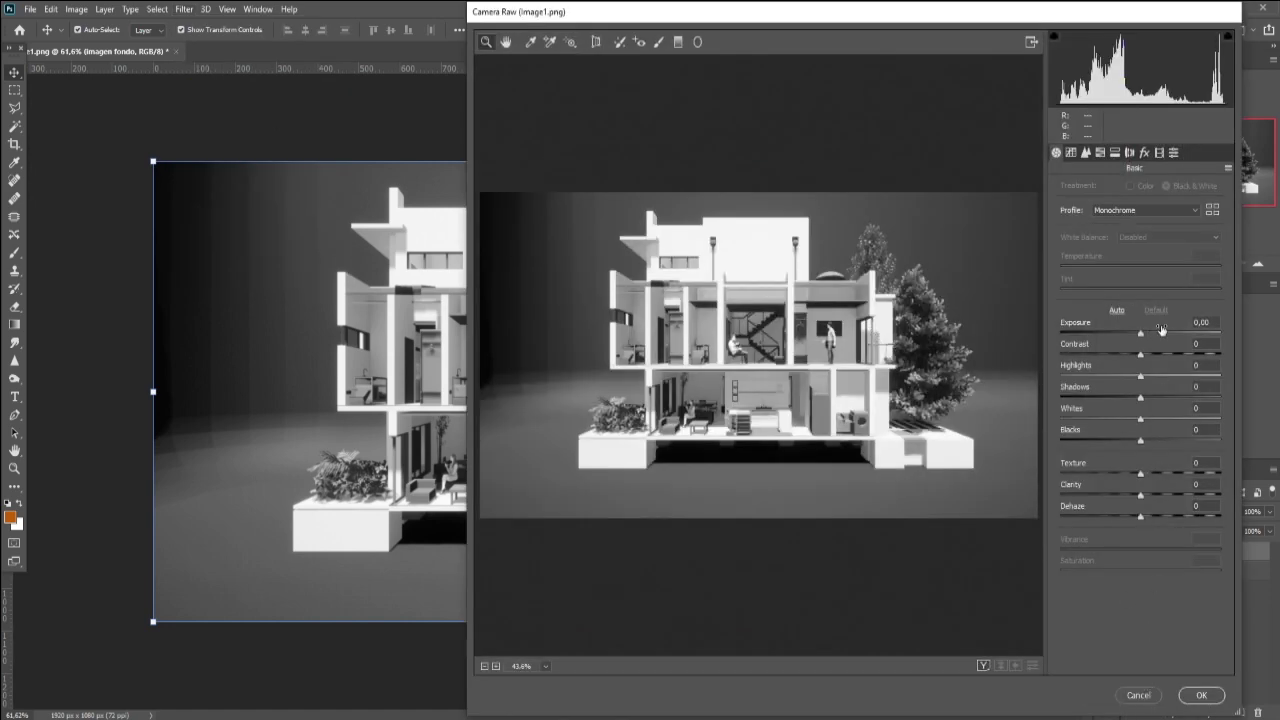
Step: Apply the B&W Split Tone preset with Shadows -97, Contrast +62 and Exposure -0.05
{"action": "left_click", "coordinate": [1174, 154]}
{"action": "left_click", "coordinate": [1110, 233]}
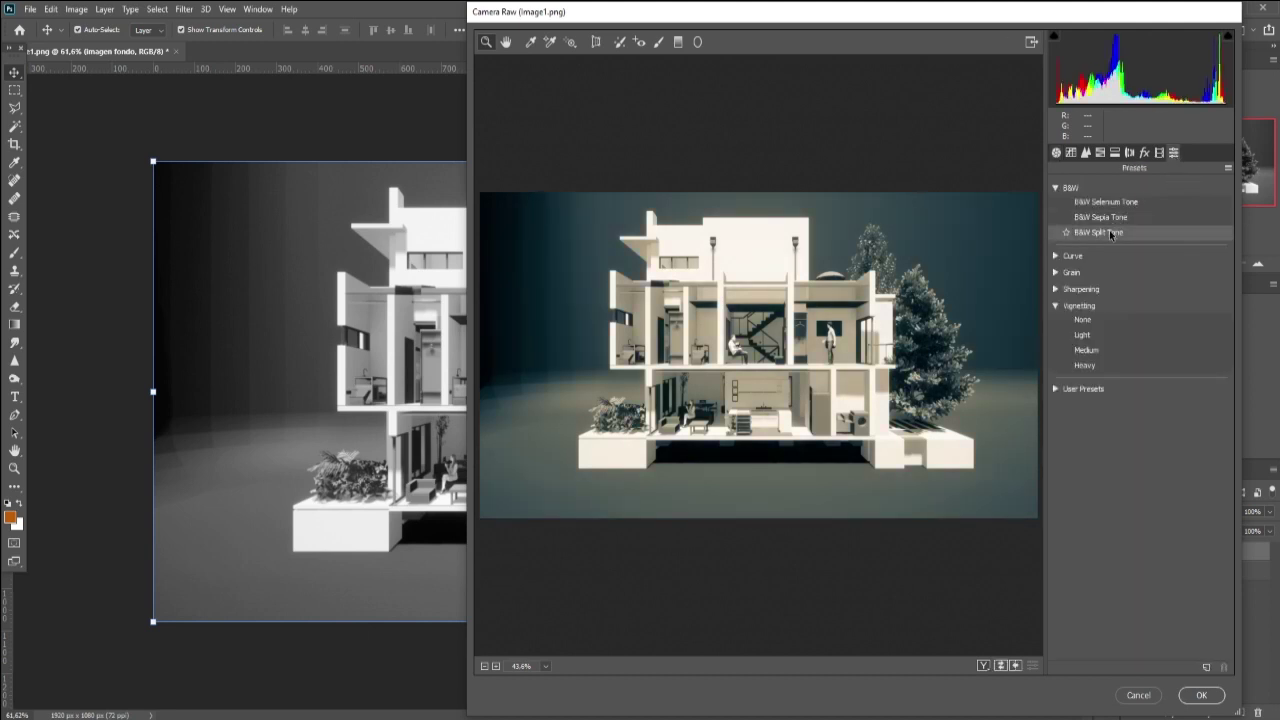
{"action": "left_click", "coordinate": [1110, 233]}
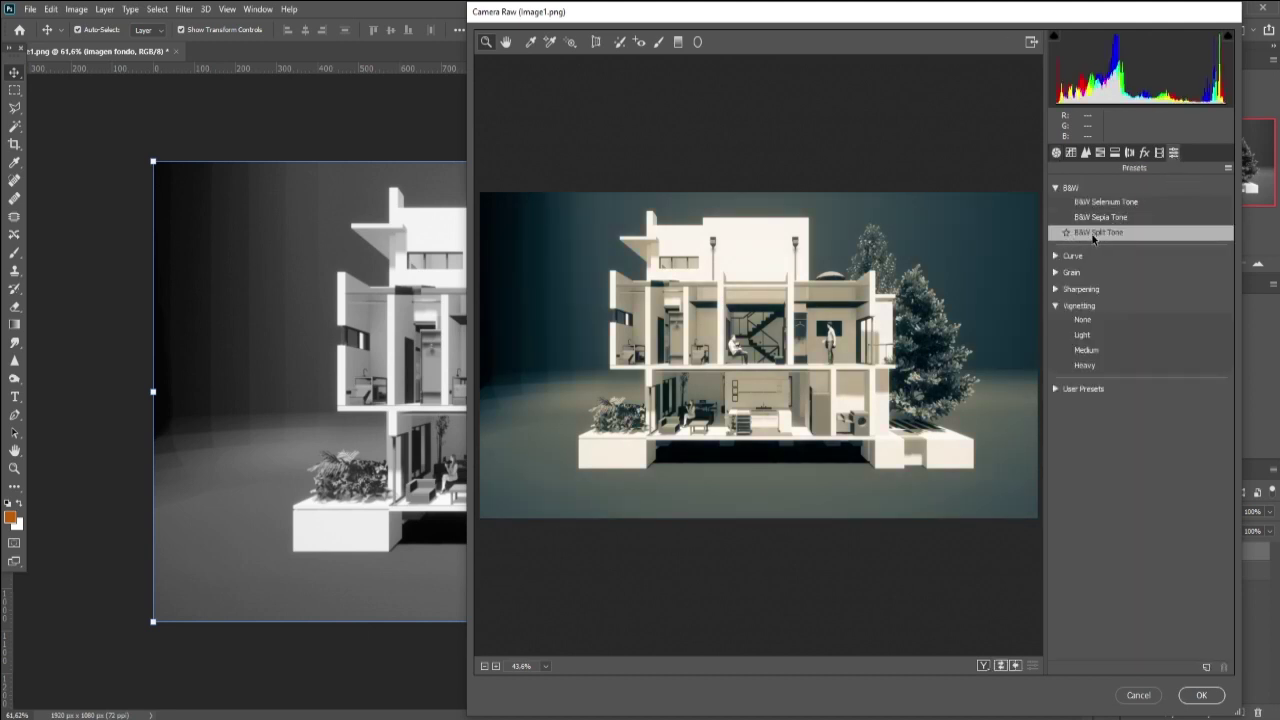
{"action": "left_click", "coordinate": [1056, 152]}
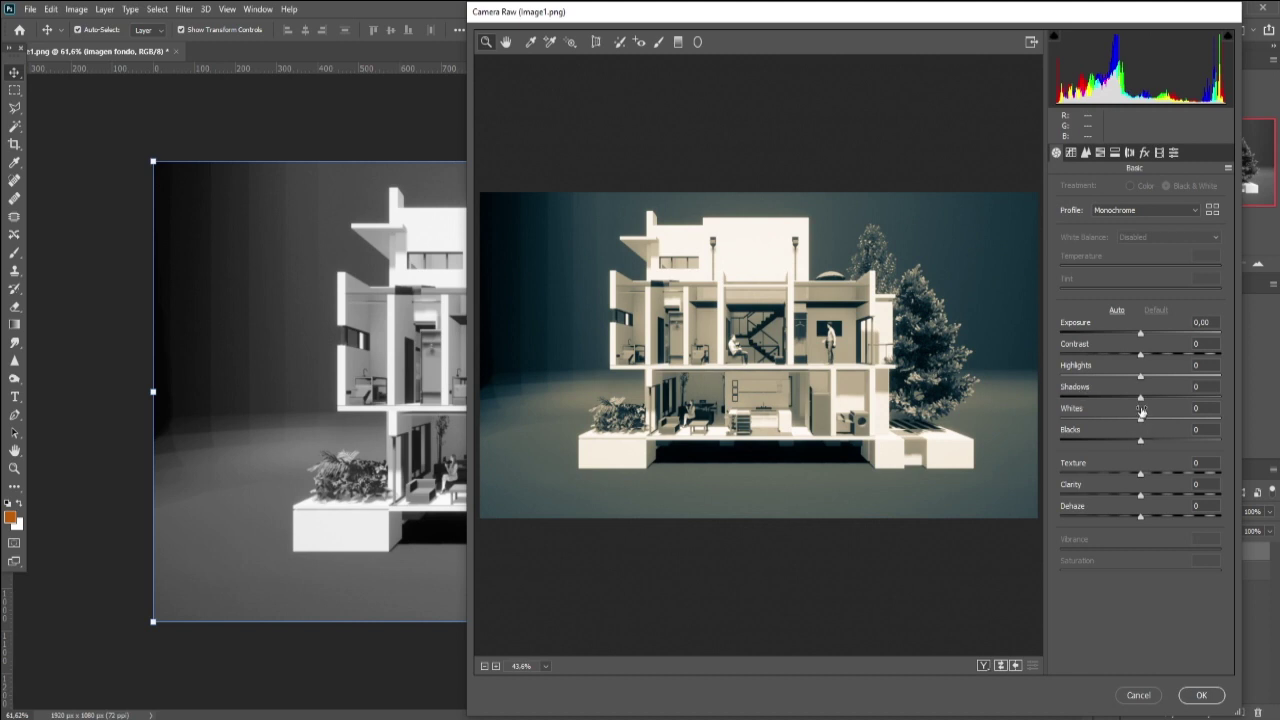
{"action": "left_click_drag", "start_coordinate": [1140, 398], "coordinate": [1063, 398]}
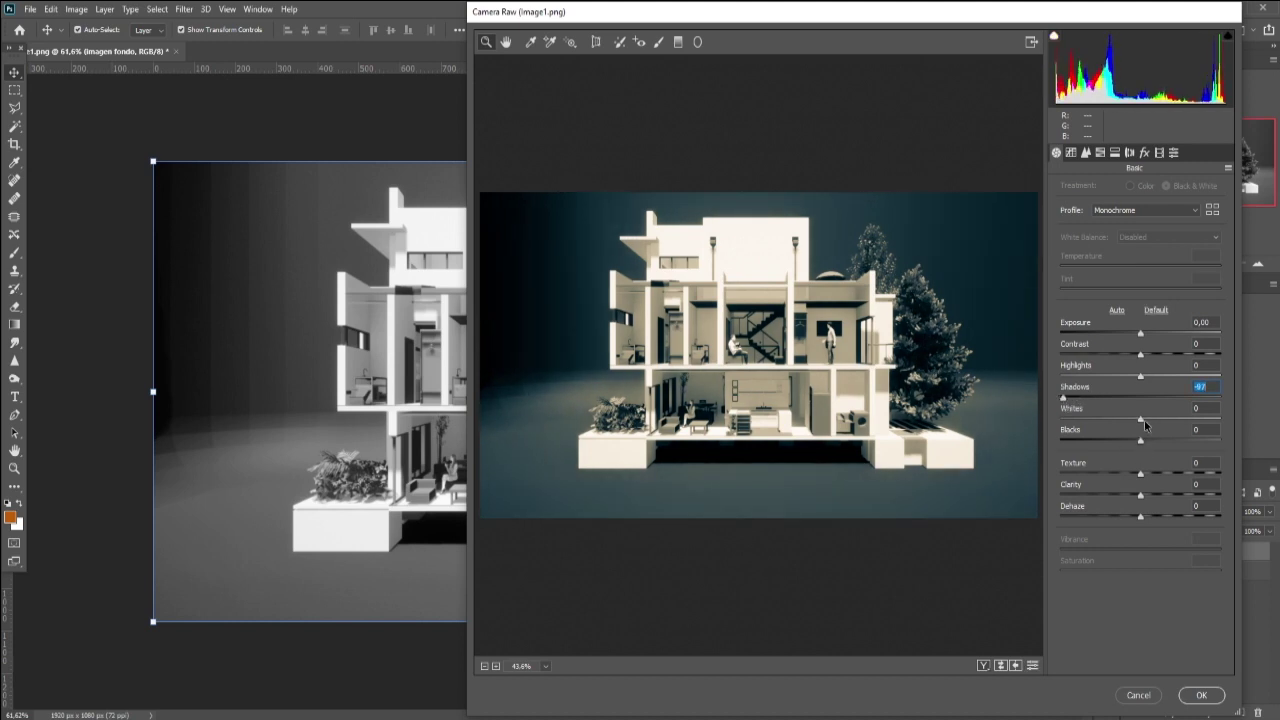
{"action": "mouse_move", "coordinate": [1140, 419]}
{"action": "left_mouse_down"}
{"action": "mouse_move", "coordinate": [1100, 419]}
{"action": "mouse_move", "coordinate": [1117, 425]}
{"action": "left_mouse_up"}
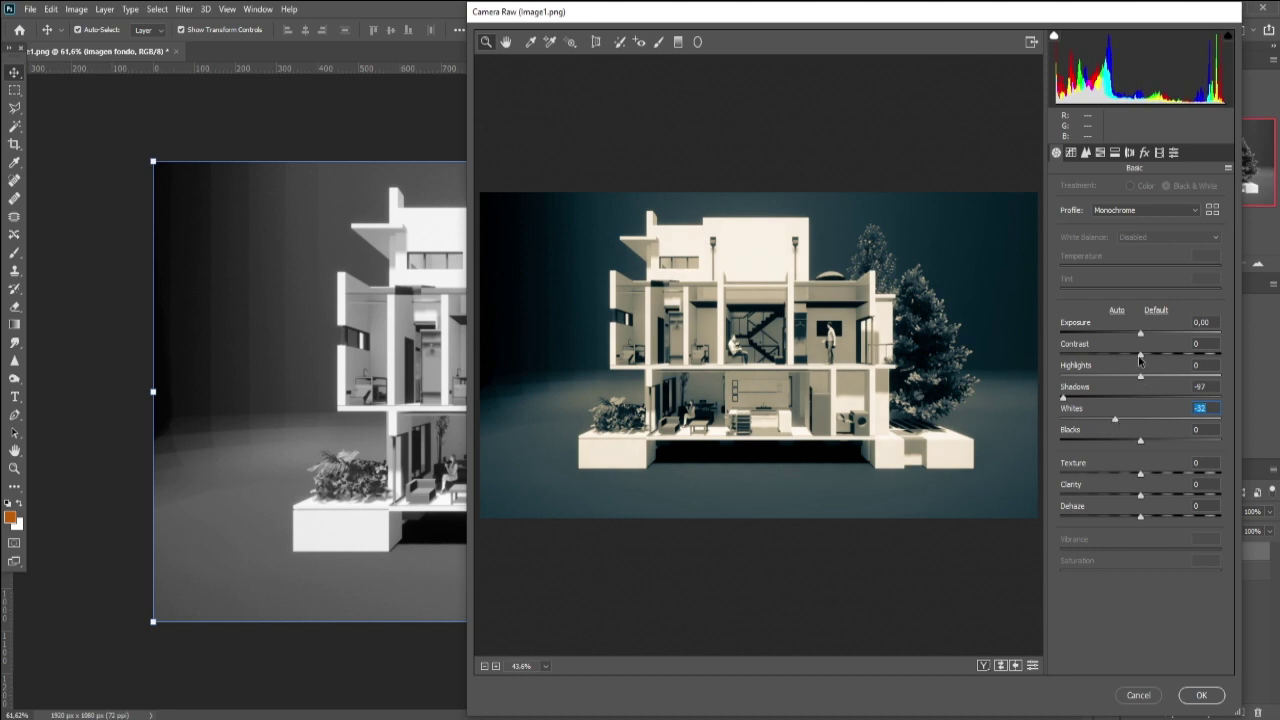
{"action": "mouse_move", "coordinate": [1140, 356]}
{"action": "left_mouse_down"}
{"action": "mouse_move", "coordinate": [1122, 356]}
{"action": "mouse_move", "coordinate": [1199, 356]}
{"action": "mouse_move", "coordinate": [1190, 368]}
{"action": "left_mouse_up"}
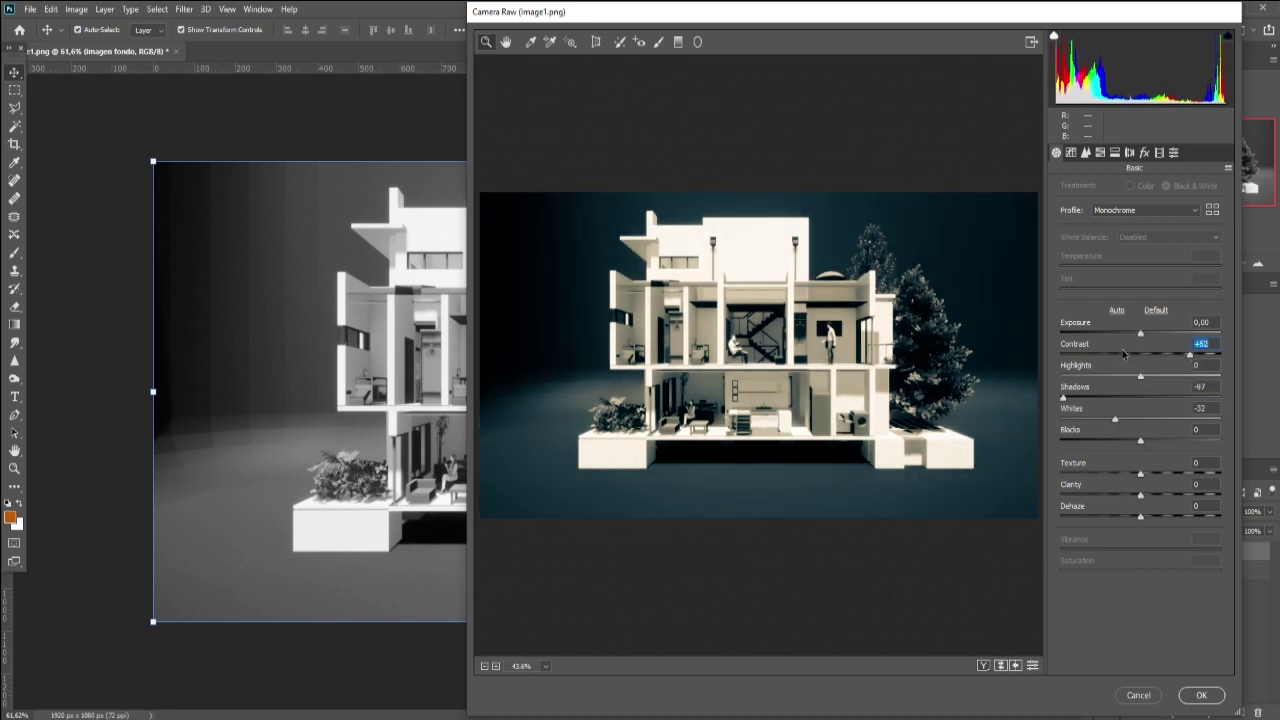
{"action": "left_click_drag", "start_coordinate": [1141, 333], "coordinate": [1139, 333]}
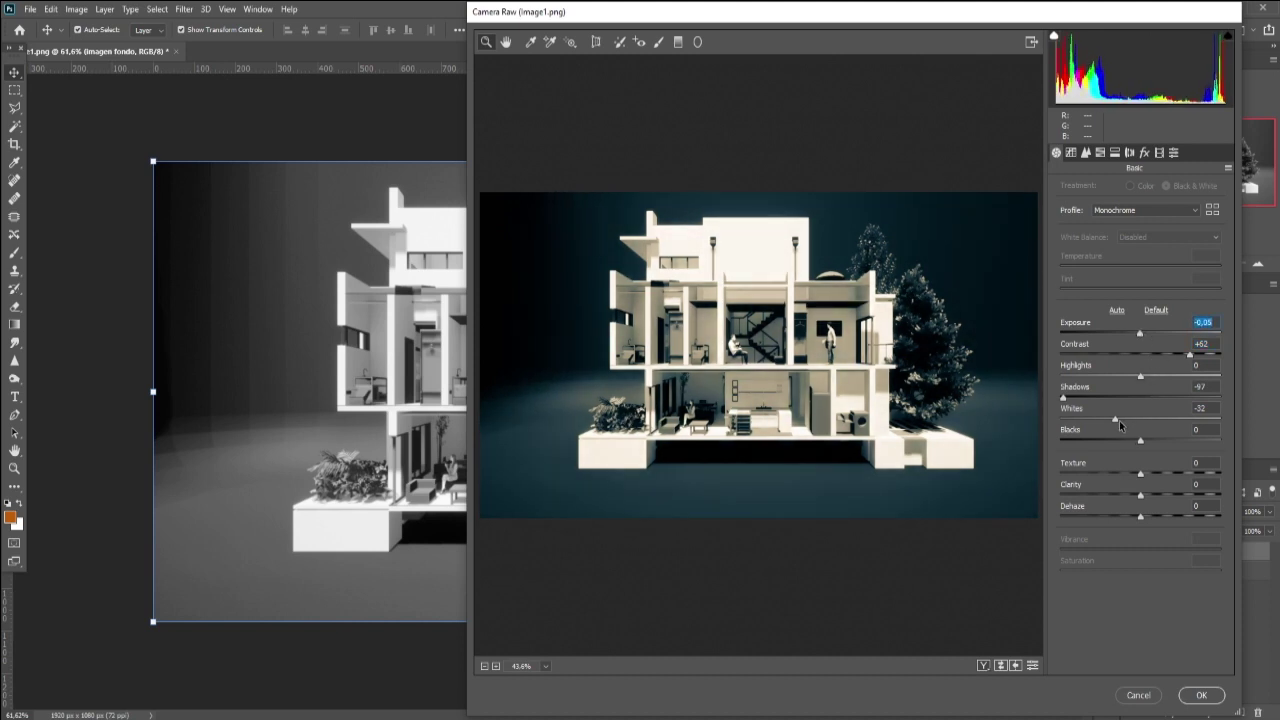
Step: Set Whites -79, Texture +13 and Dehaze +32, then apply the Camera Raw grade
{"action": "left_click_drag", "start_coordinate": [1117, 421], "coordinate": [1078, 423]}
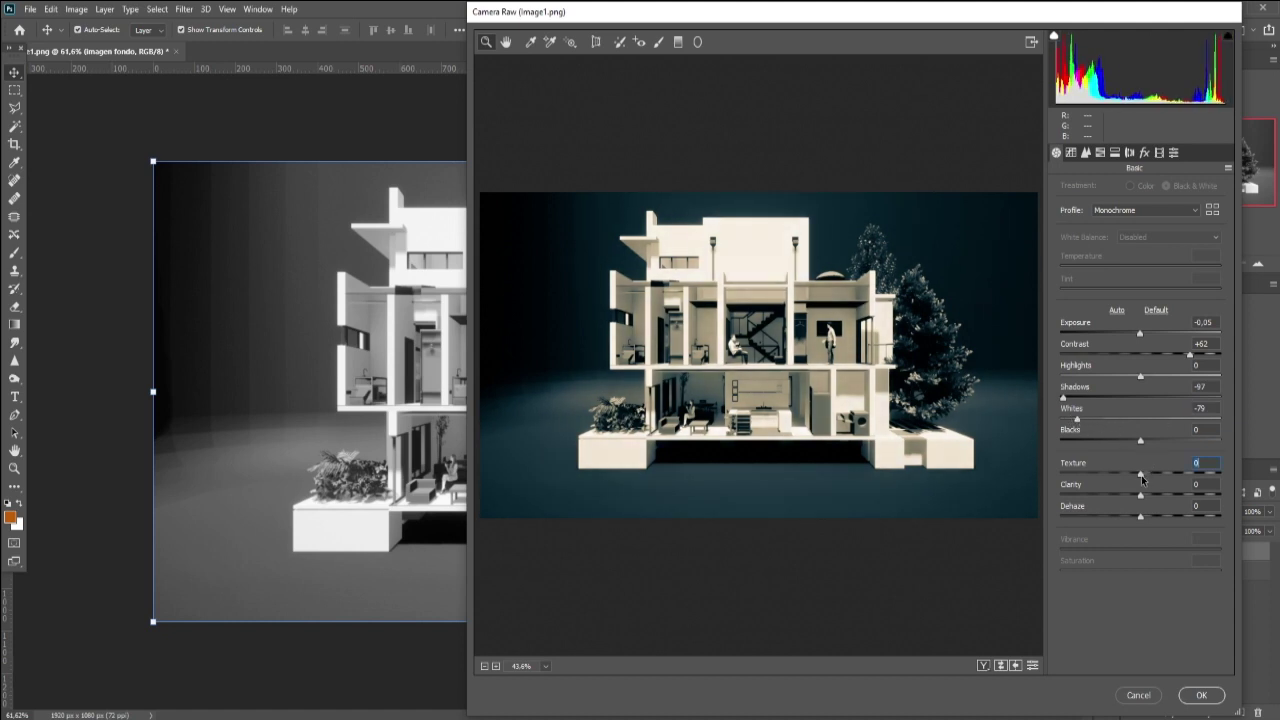
{"action": "left_click_drag", "start_coordinate": [1142, 480], "coordinate": [1153, 497]}
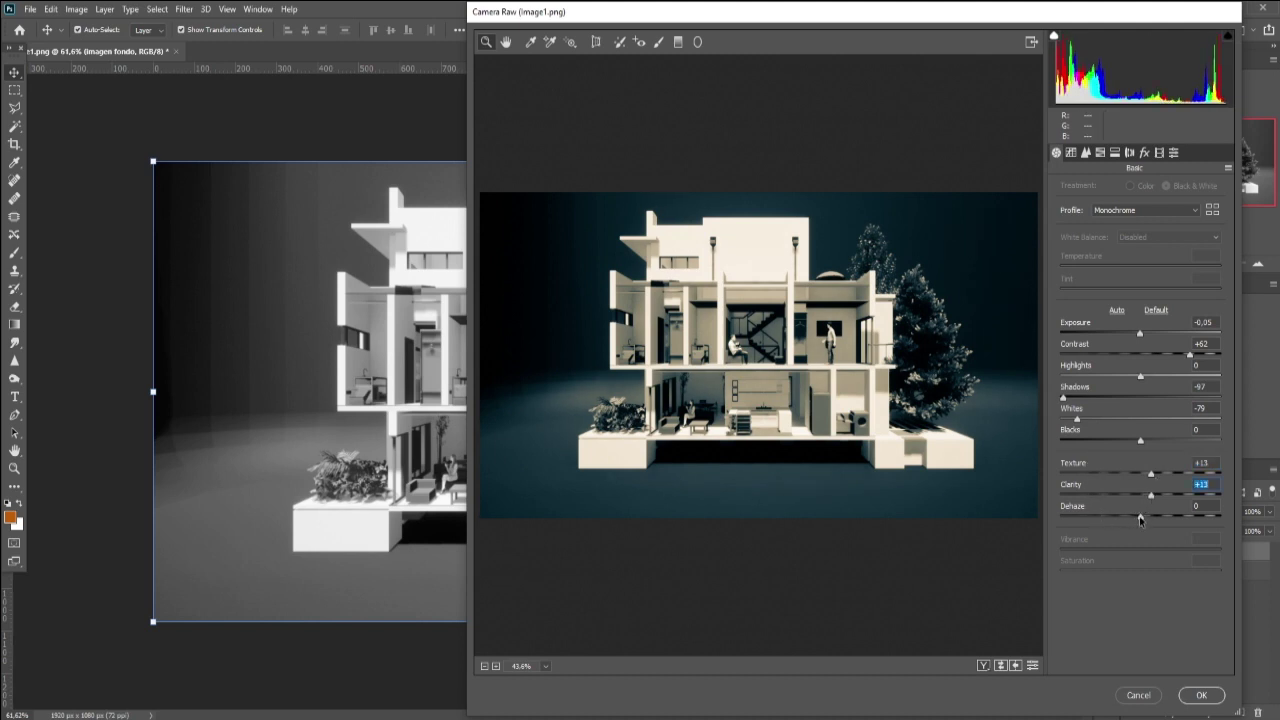
{"action": "left_click_drag", "start_coordinate": [1140, 518], "coordinate": [1165, 518]}
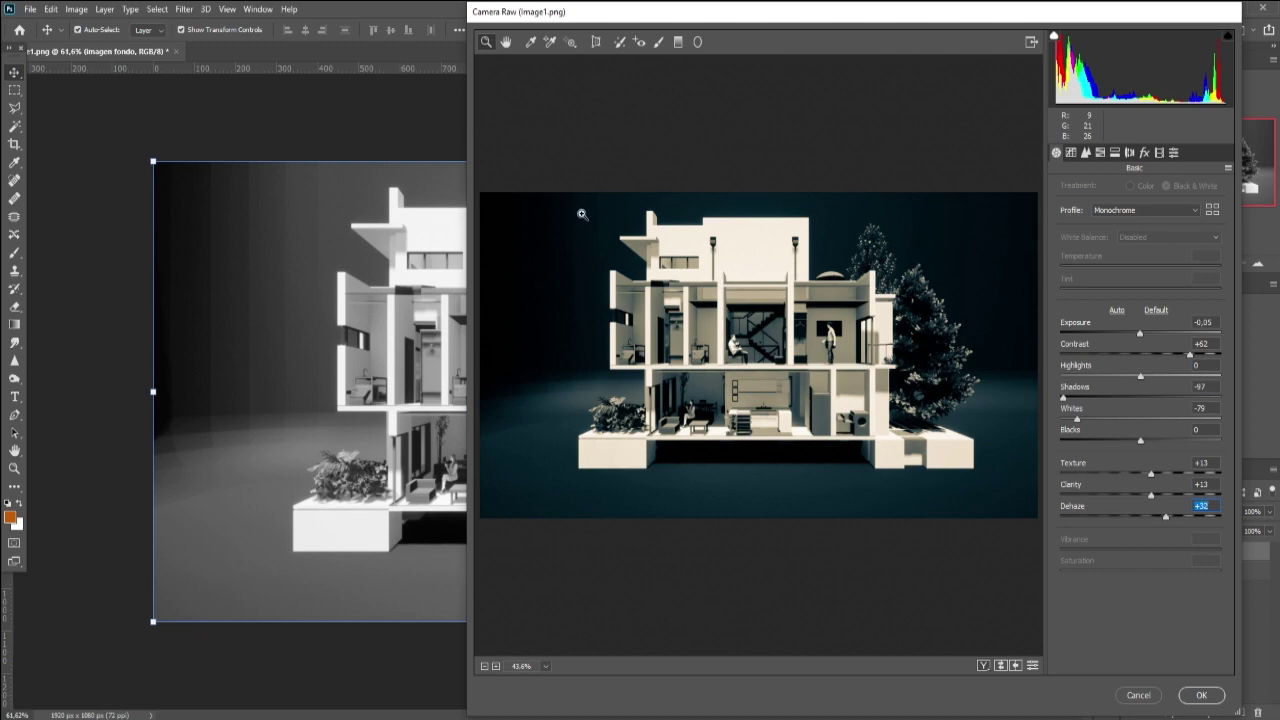
{"action": "left_click", "coordinate": [1201, 695]}
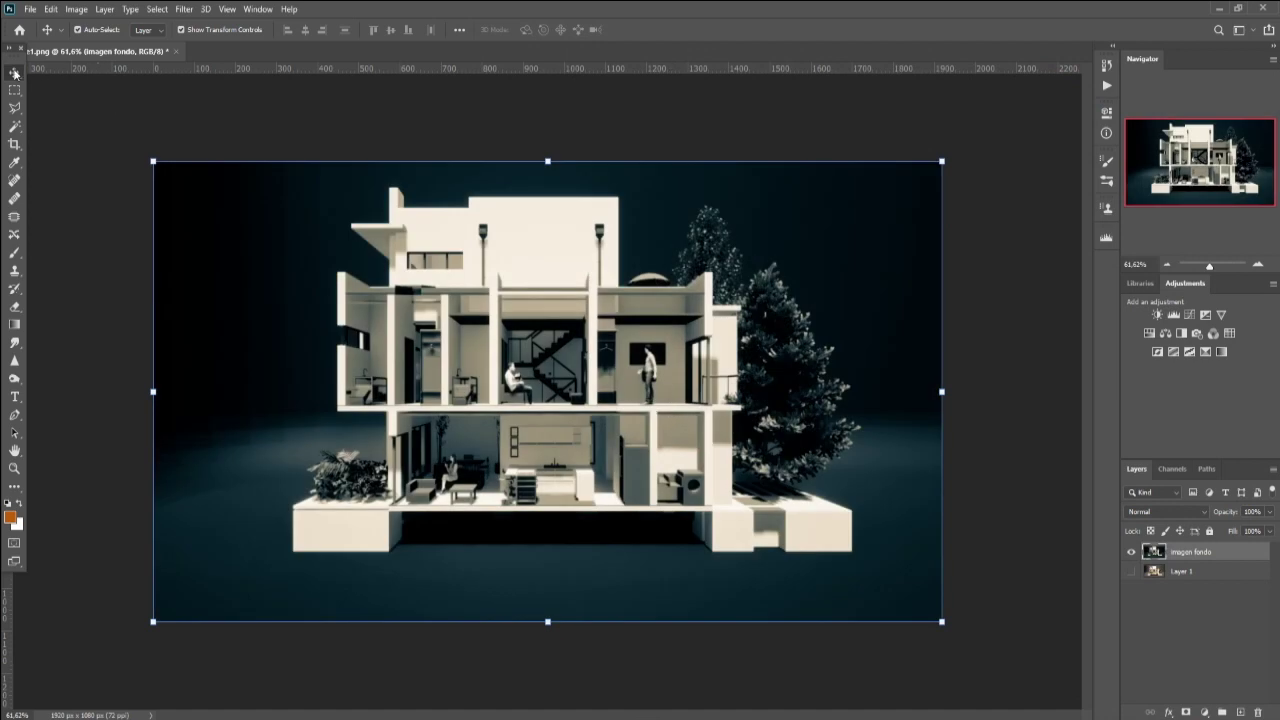
{"action": "left_click", "coordinate": [984, 331]}
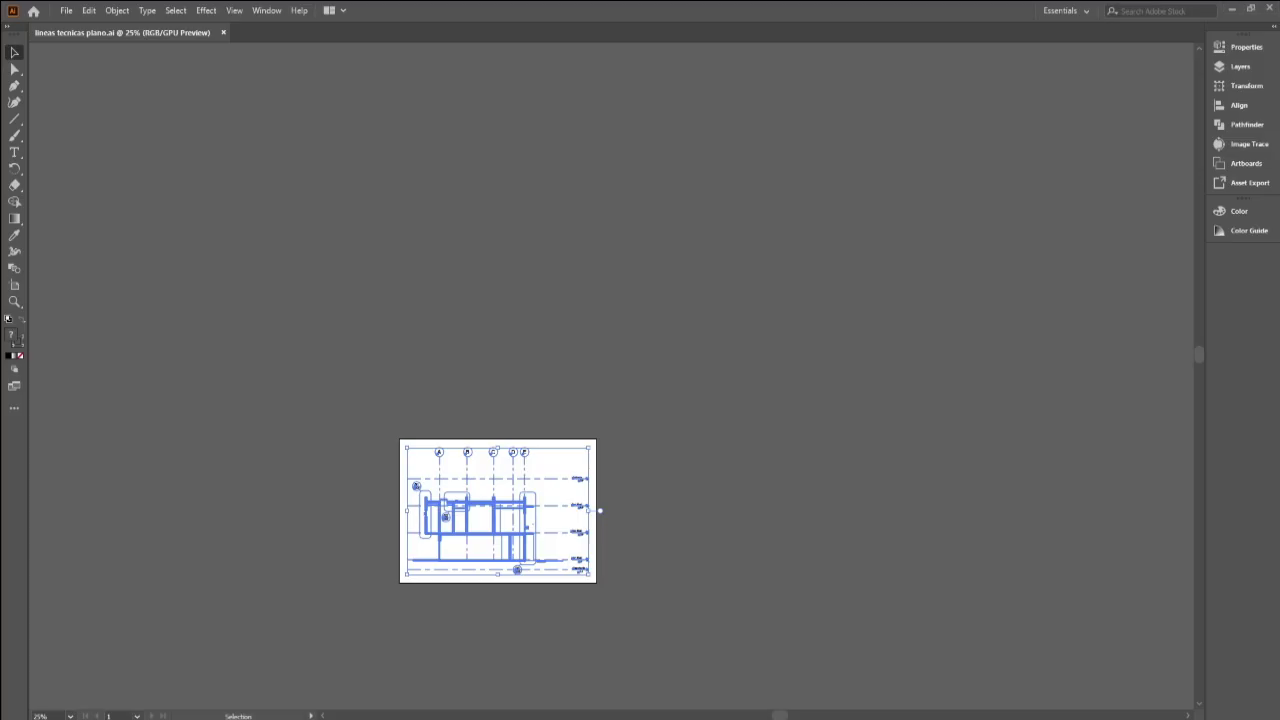
Step: Zoom in and marquee-select the whole orange section drawing with its axis labels
{"action": "scroll", "coordinate": [450, 638], "scroll_direction": "up", "scroll_amount": 1, "text": "alt"}
{"action": "scroll", "coordinate": [506, 441], "scroll_direction": "up", "scroll_amount": 1, "text": "alt"}
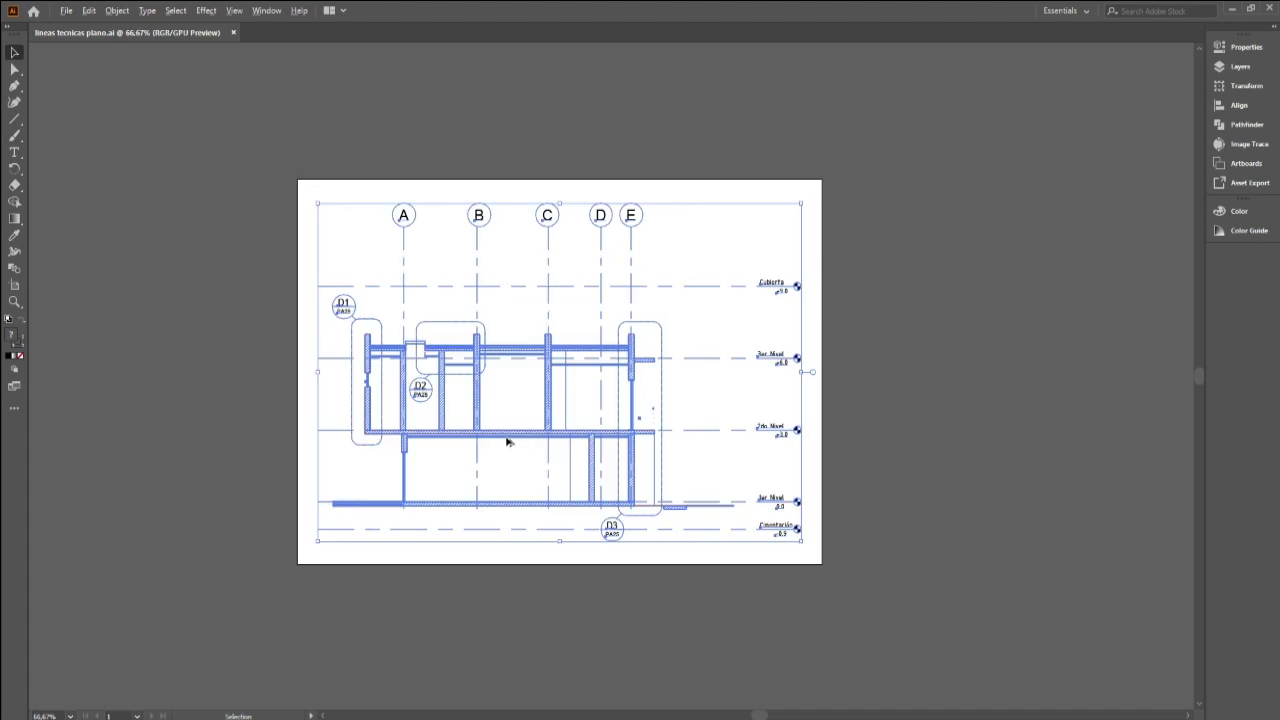
{"action": "left_click", "coordinate": [453, 156]}
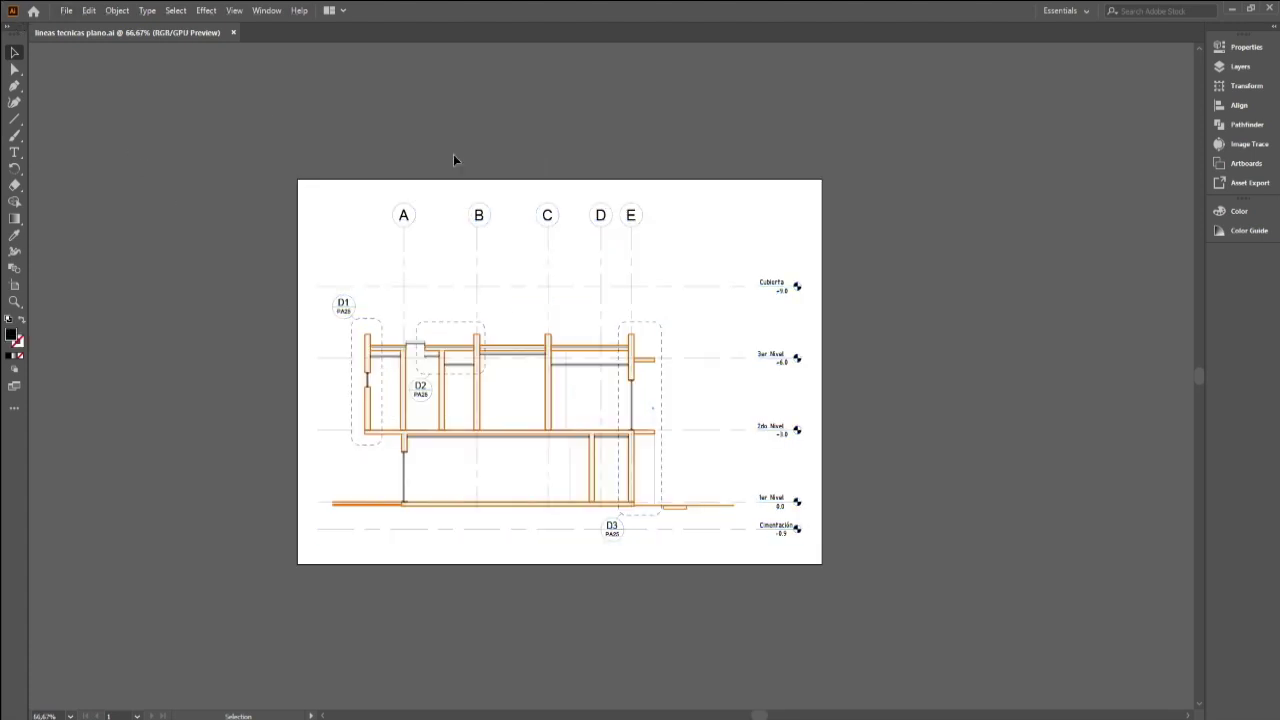
{"action": "left_click_drag", "start_coordinate": [313, 201], "coordinate": [850, 590]}
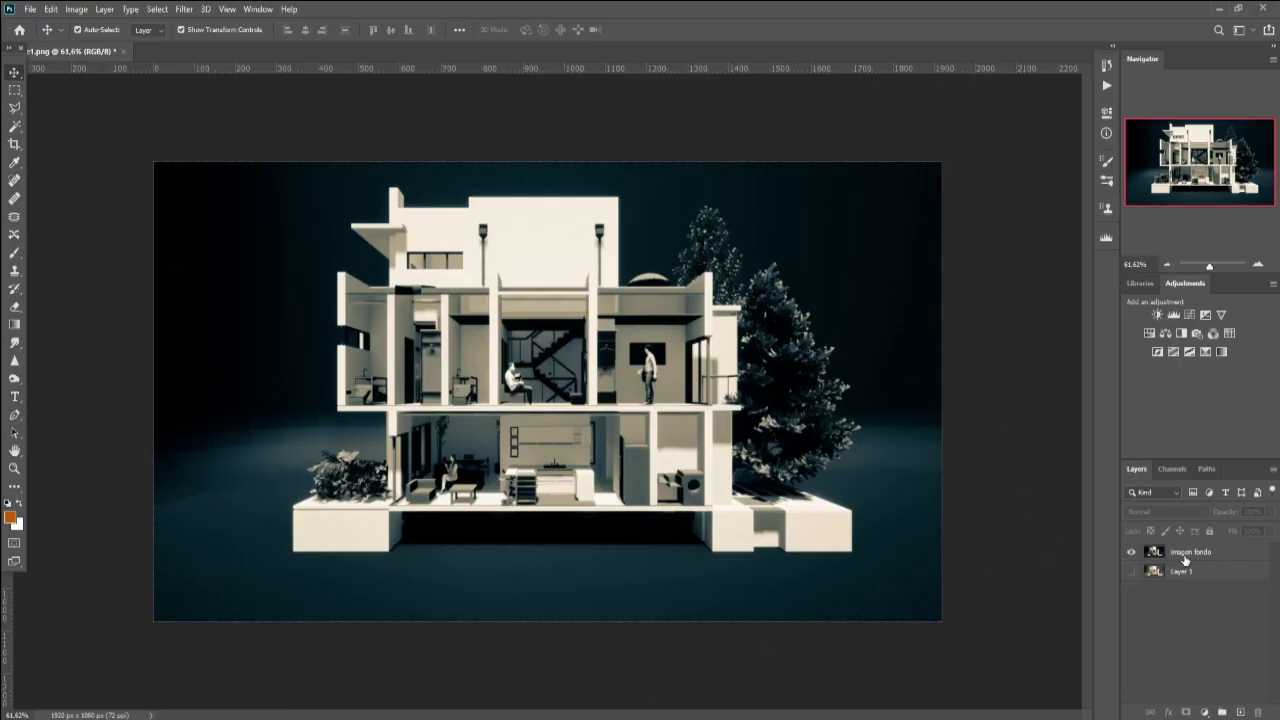
Step: Paste the section drawing as pixels onto Layer 2 and lock imagen fondo beneath it
{"action": "left_click", "coordinate": [1185, 556]}
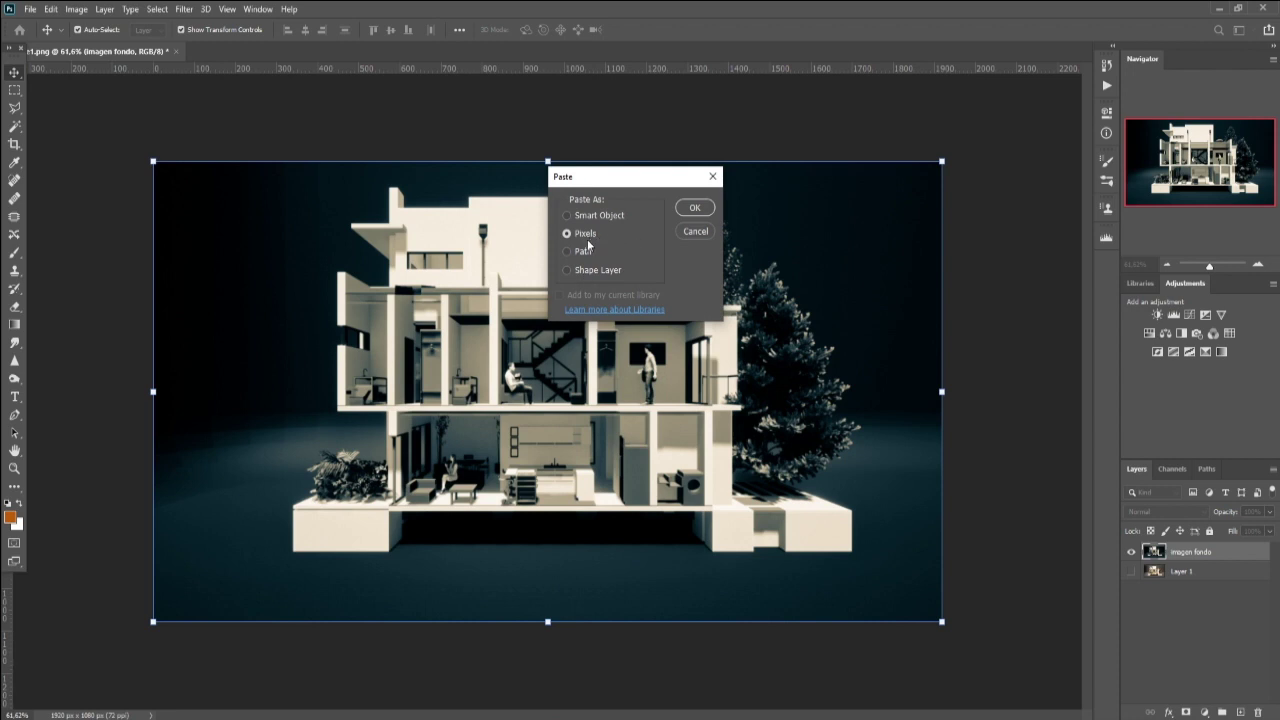
{"action": "left_click", "coordinate": [694, 207]}
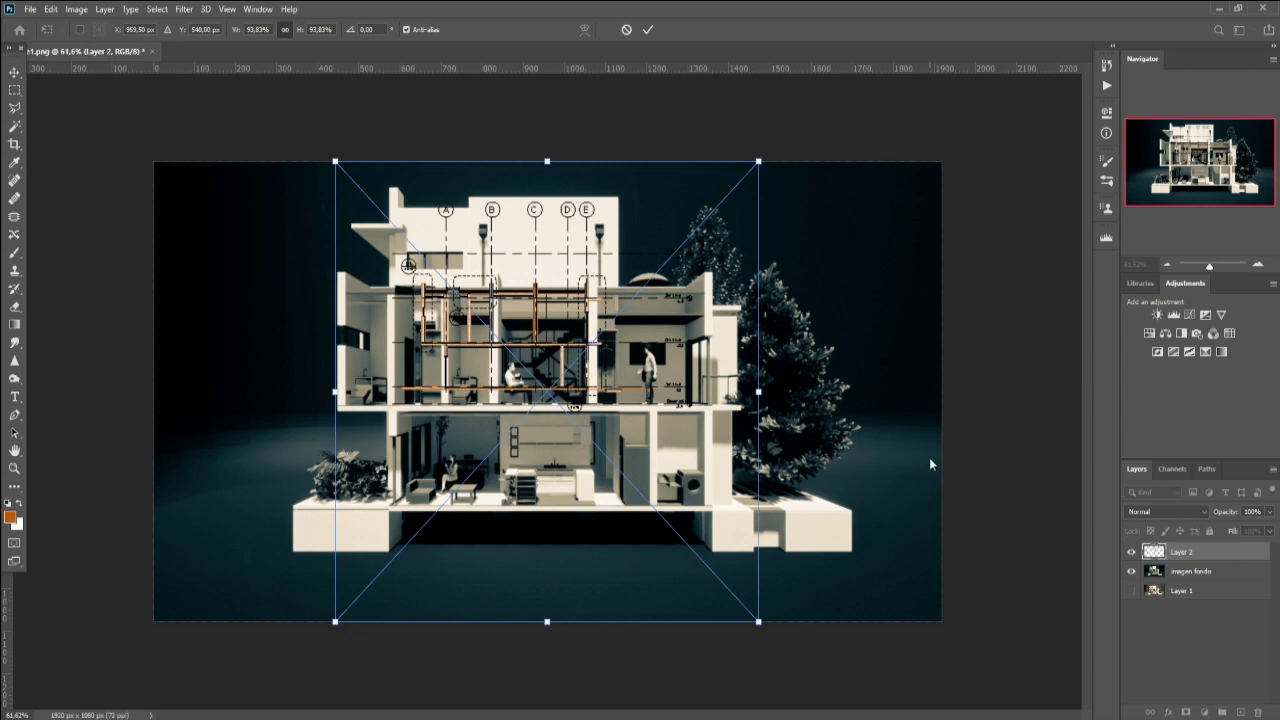
{"action": "left_click", "coordinate": [1240, 580]}
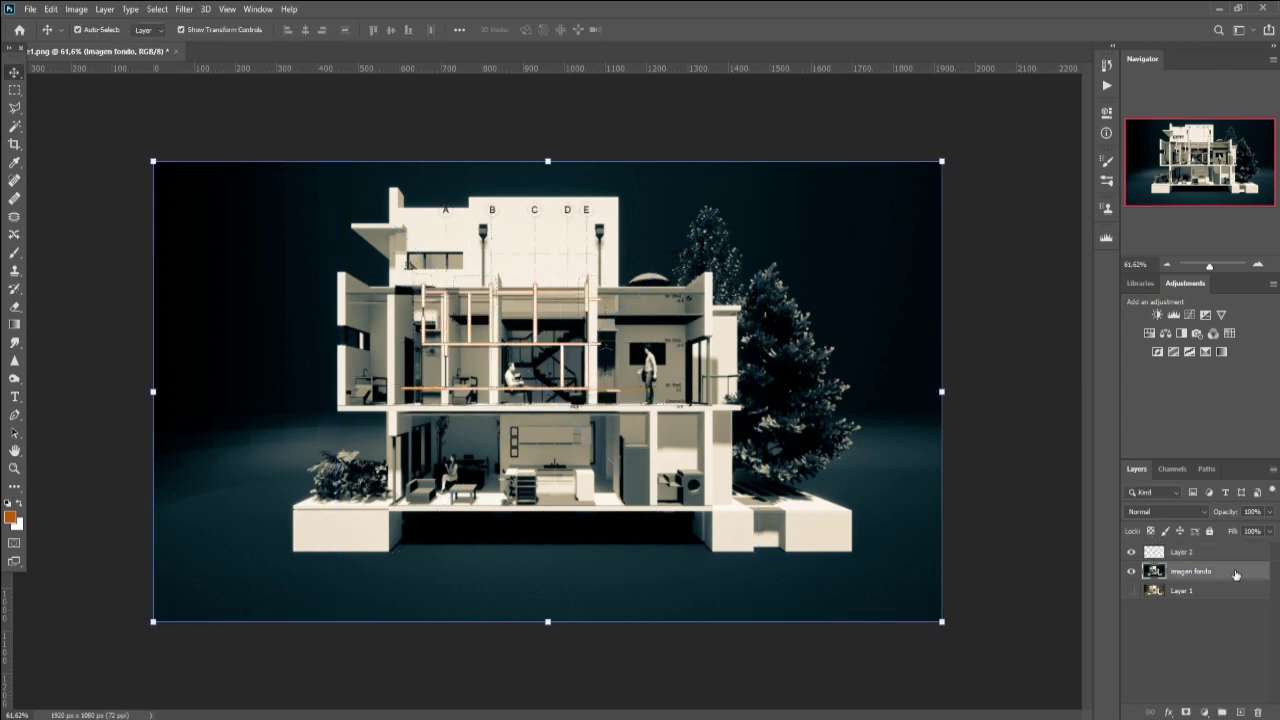
{"action": "left_click", "coordinate": [1190, 554]}
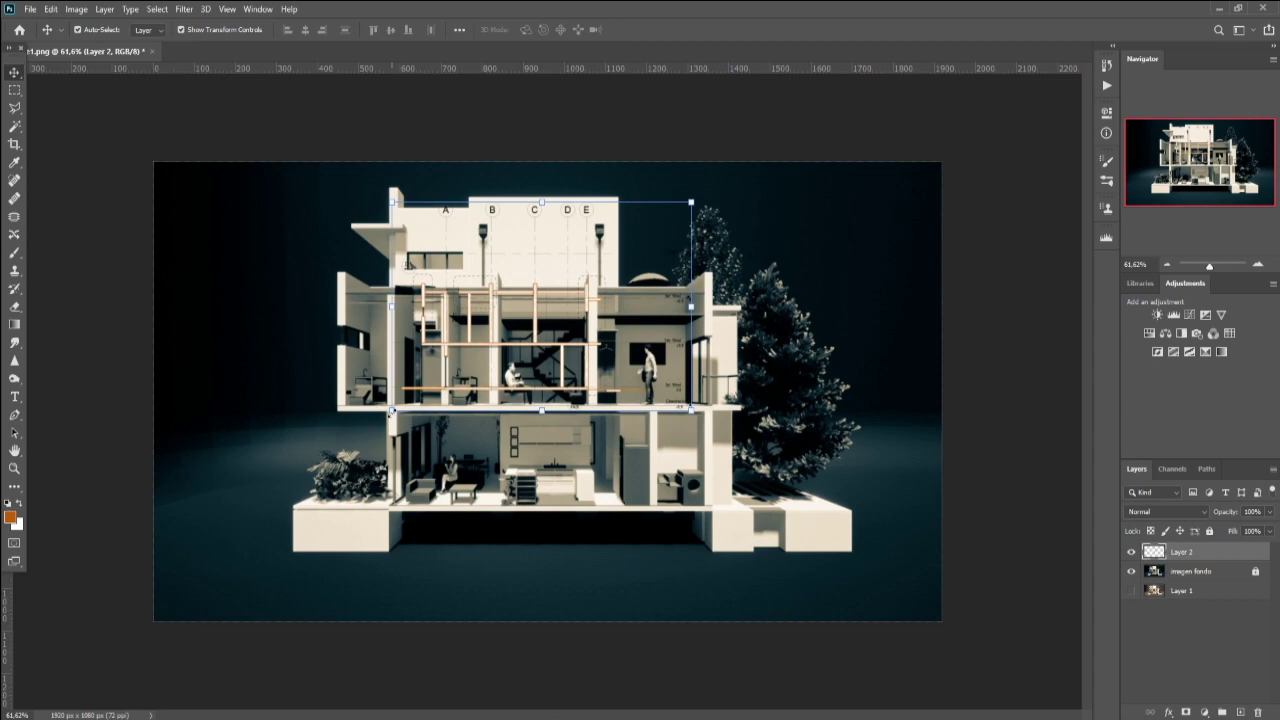
Step: Scale the pasted linework up to about 215% and move it over the house
{"action": "left_click_drag", "start_coordinate": [391, 410], "coordinate": [224, 636]}
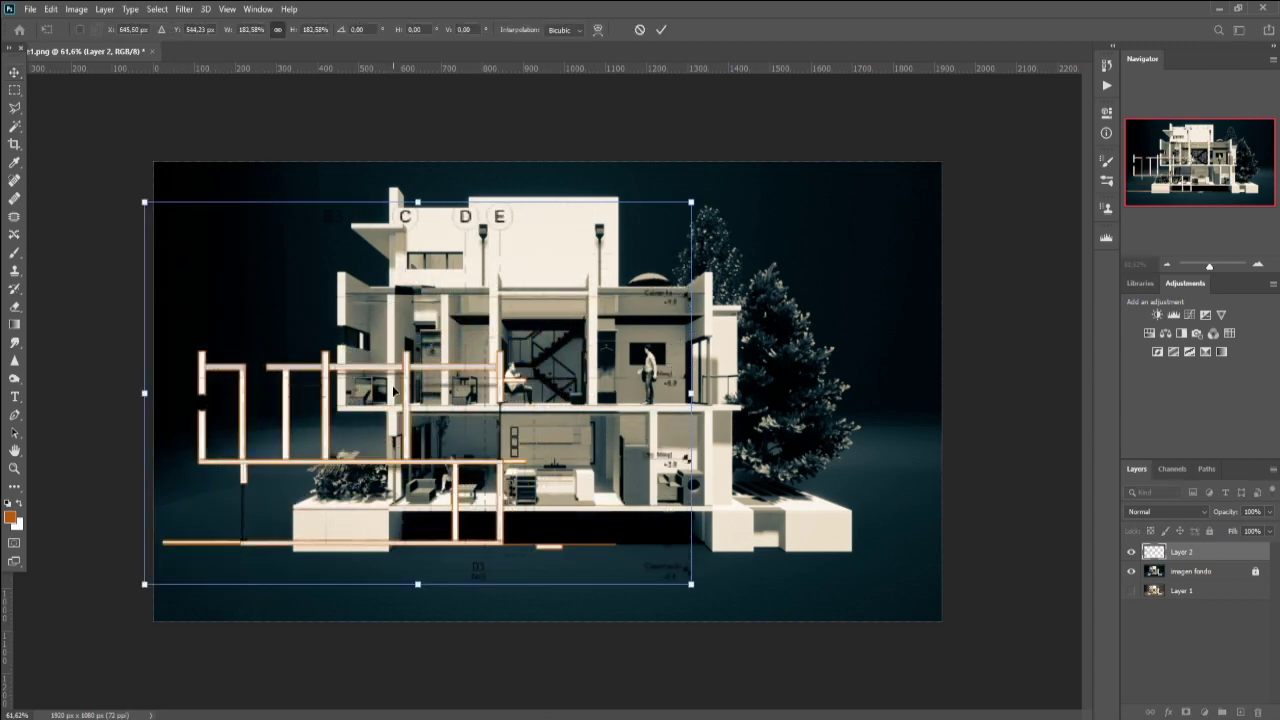
{"action": "mouse_move", "coordinate": [410, 368]}
{"action": "left_mouse_down"}
{"action": "mouse_move", "coordinate": [545, 300]}
{"action": "mouse_move", "coordinate": [547, 284]}
{"action": "left_mouse_up"}
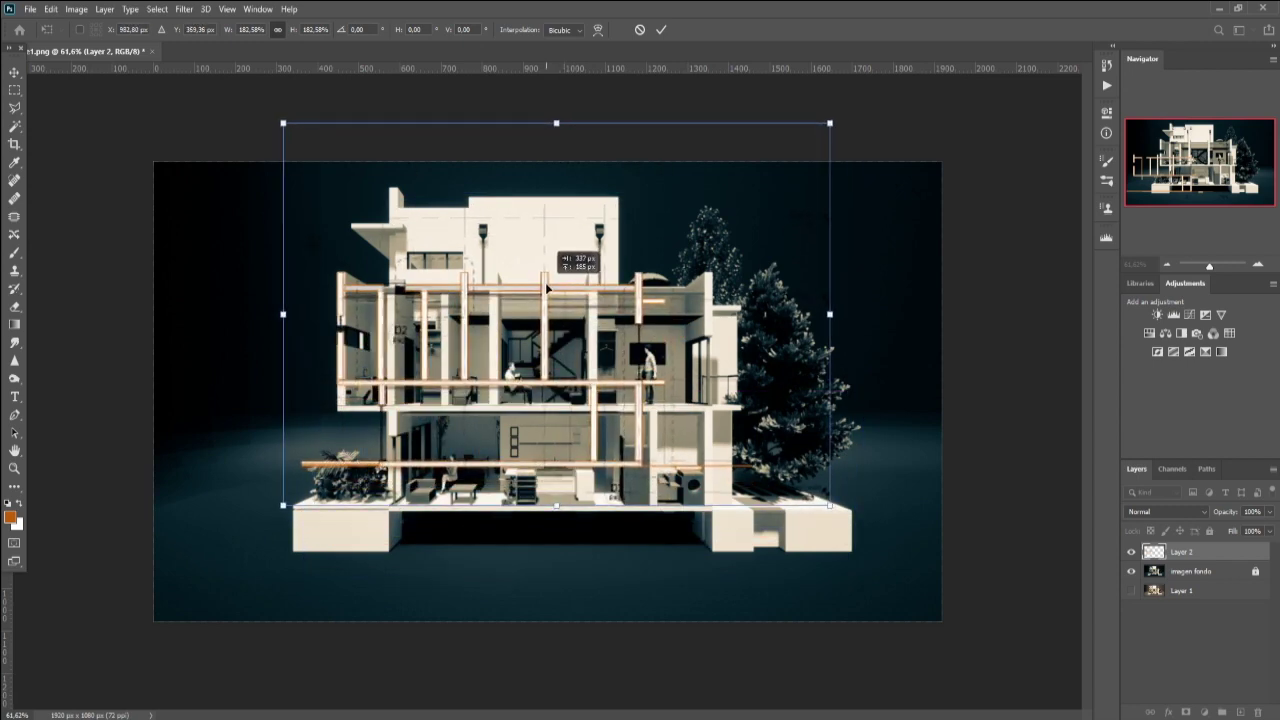
{"action": "left_click_drag", "start_coordinate": [831, 507], "coordinate": [913, 562]}
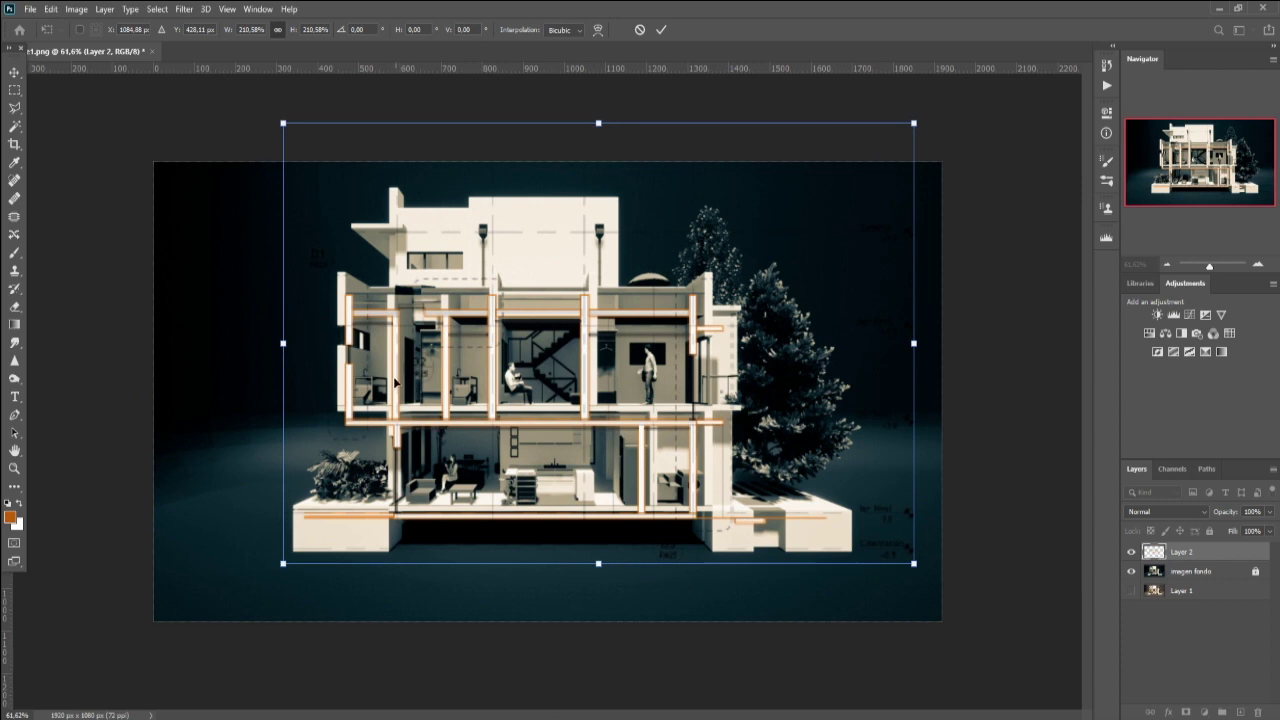
{"action": "left_click_drag", "start_coordinate": [395, 382], "coordinate": [392, 369]}
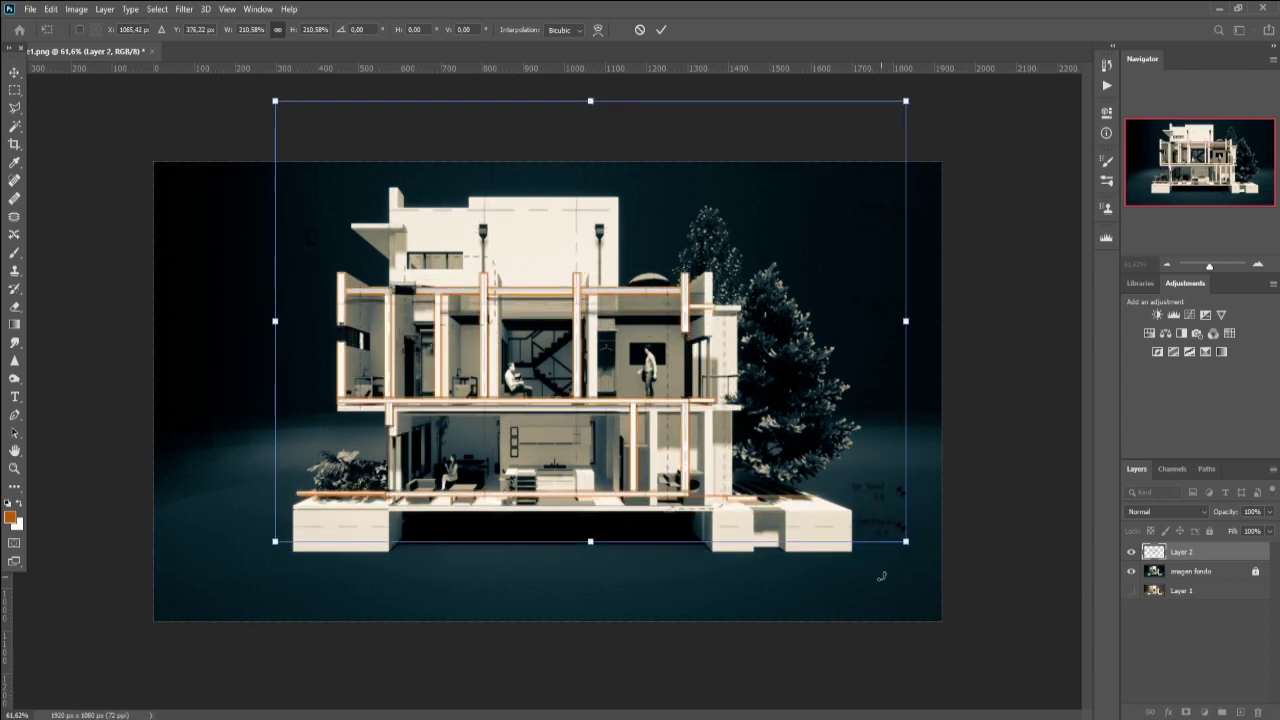
{"action": "left_click_drag", "start_coordinate": [905, 542], "coordinate": [918, 550]}
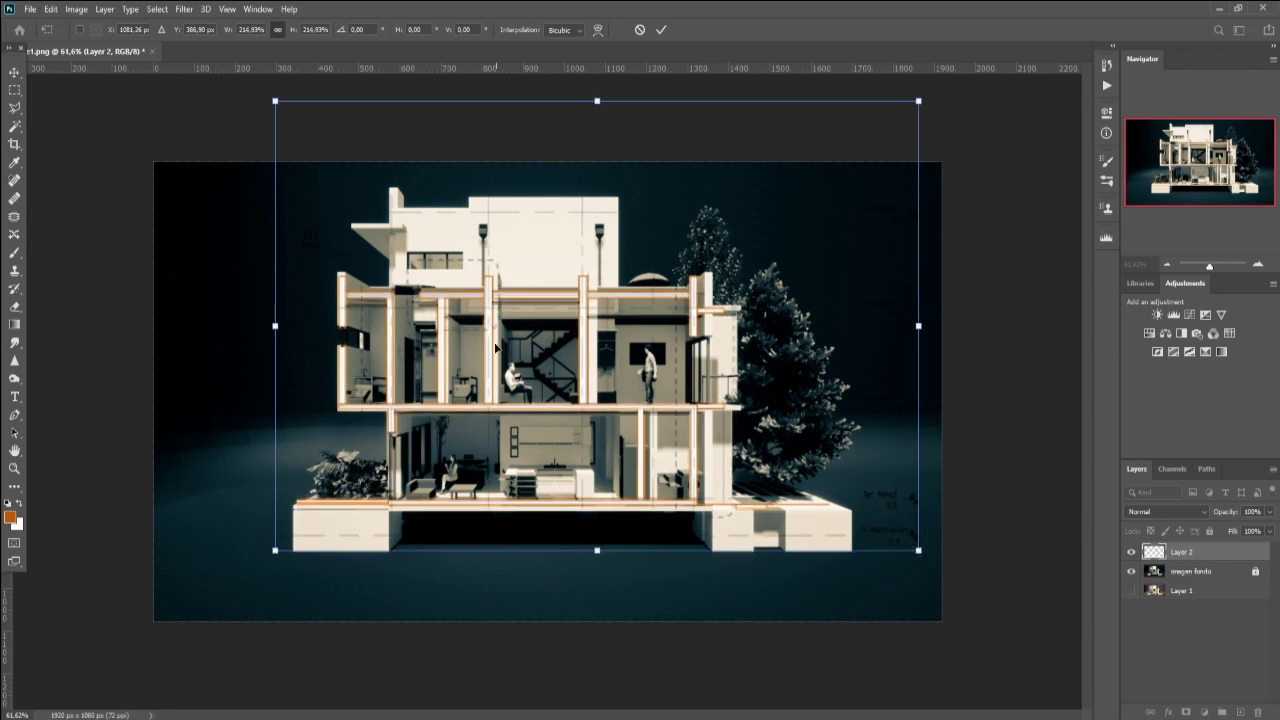
{"action": "left_click_drag", "start_coordinate": [487, 347], "coordinate": [485, 341]}
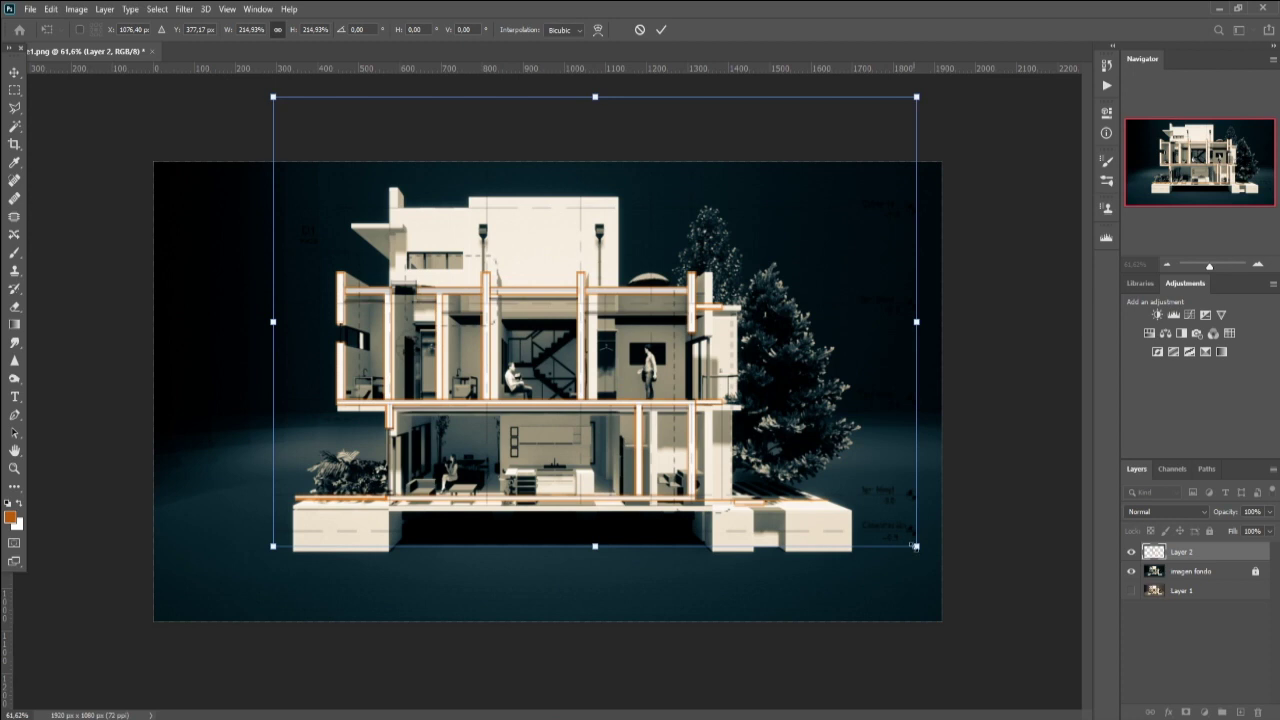
{"action": "left_click_drag", "start_coordinate": [915, 546], "coordinate": [925, 551]}
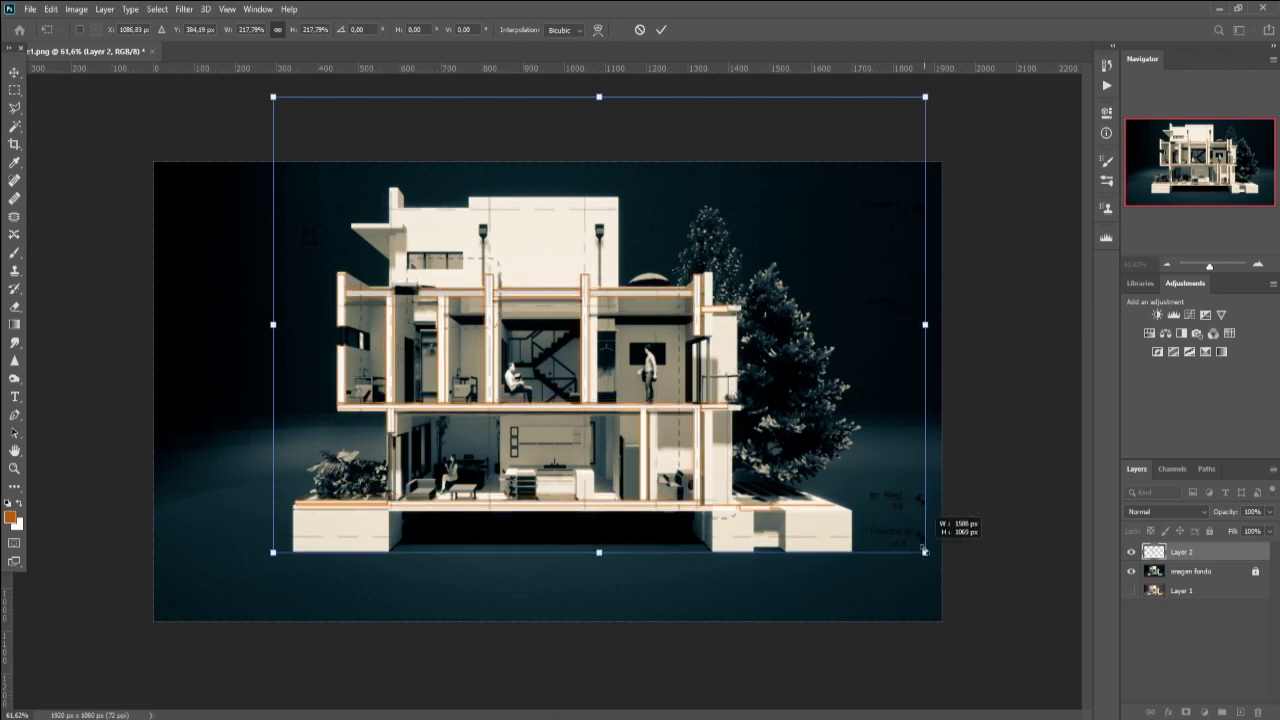
{"action": "left_click_drag", "start_coordinate": [805, 555], "coordinate": [803, 550]}
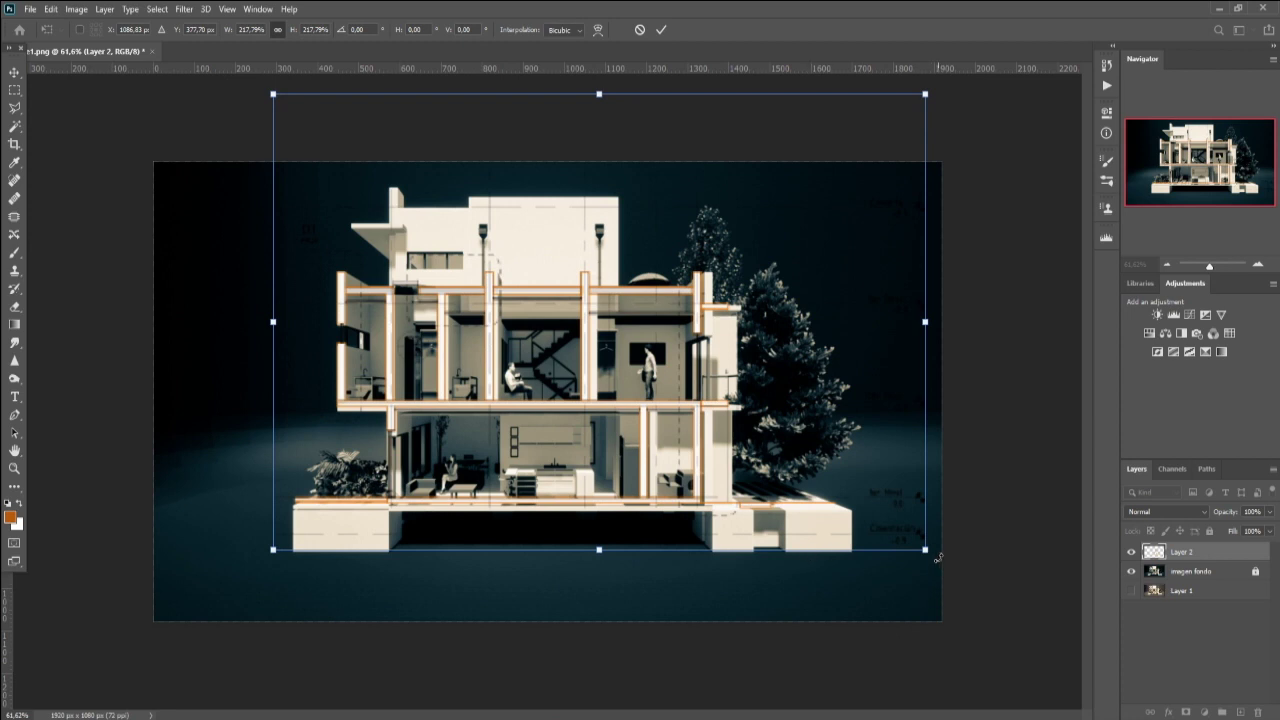
{"action": "left_click_drag", "start_coordinate": [925, 549], "coordinate": [929, 552]}
{"action": "left_click_drag", "start_coordinate": [932, 555], "coordinate": [946, 558]}
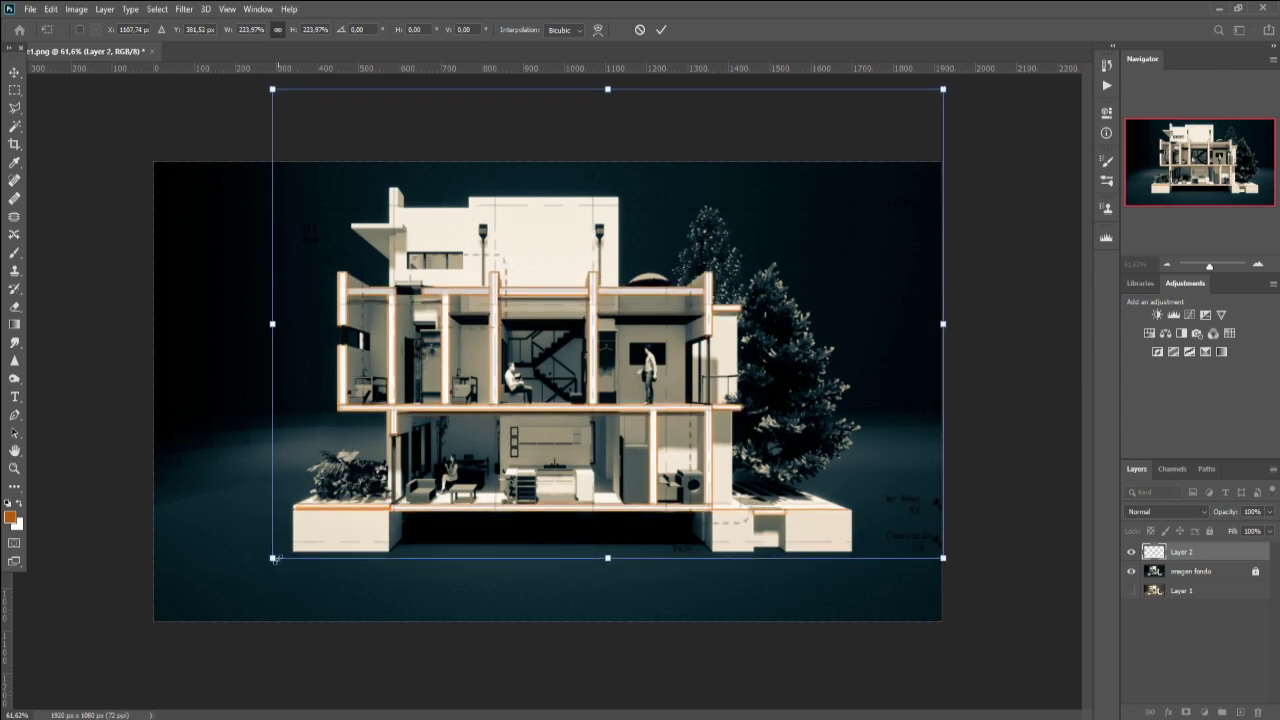
Step: Fine-tune the linework to about 226%, nudge it into alignment and commit the transform
{"action": "left_click_drag", "start_coordinate": [275, 559], "coordinate": [271, 564]}
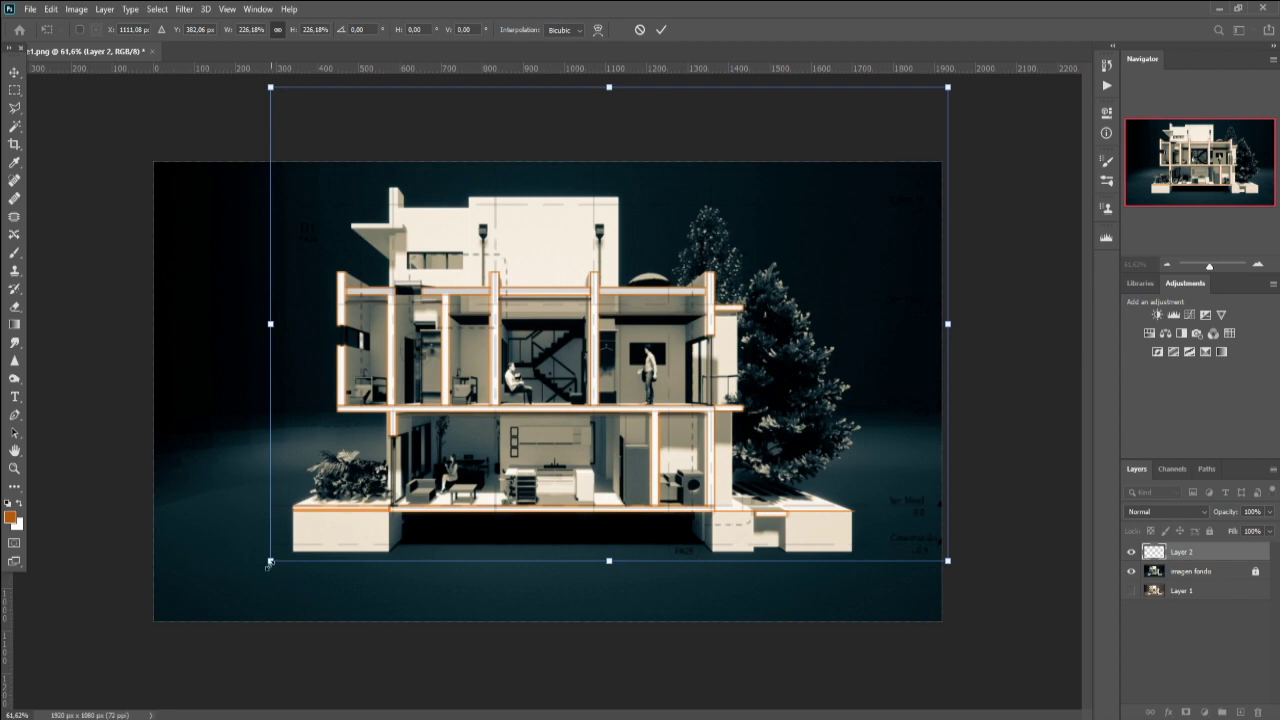
{"action": "left_click_drag", "start_coordinate": [269, 563], "coordinate": [266, 565]}
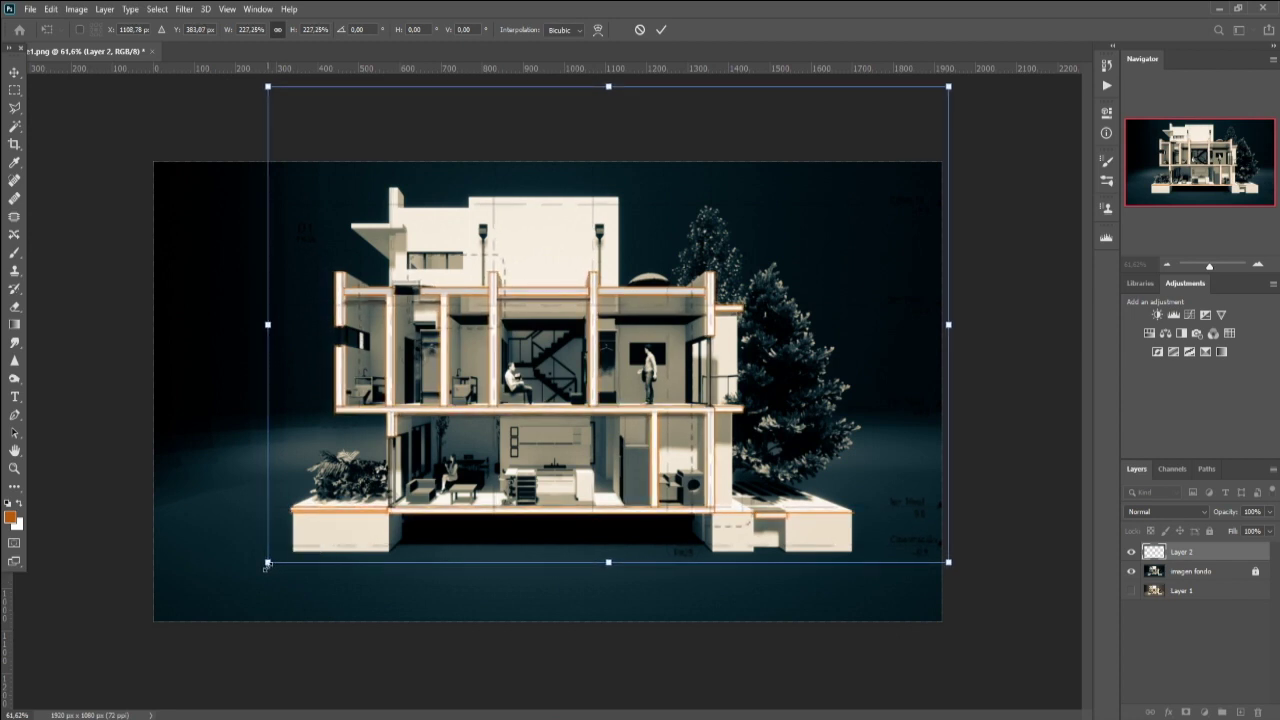
{"action": "left_click_drag", "start_coordinate": [948, 564], "coordinate": [957, 563]}
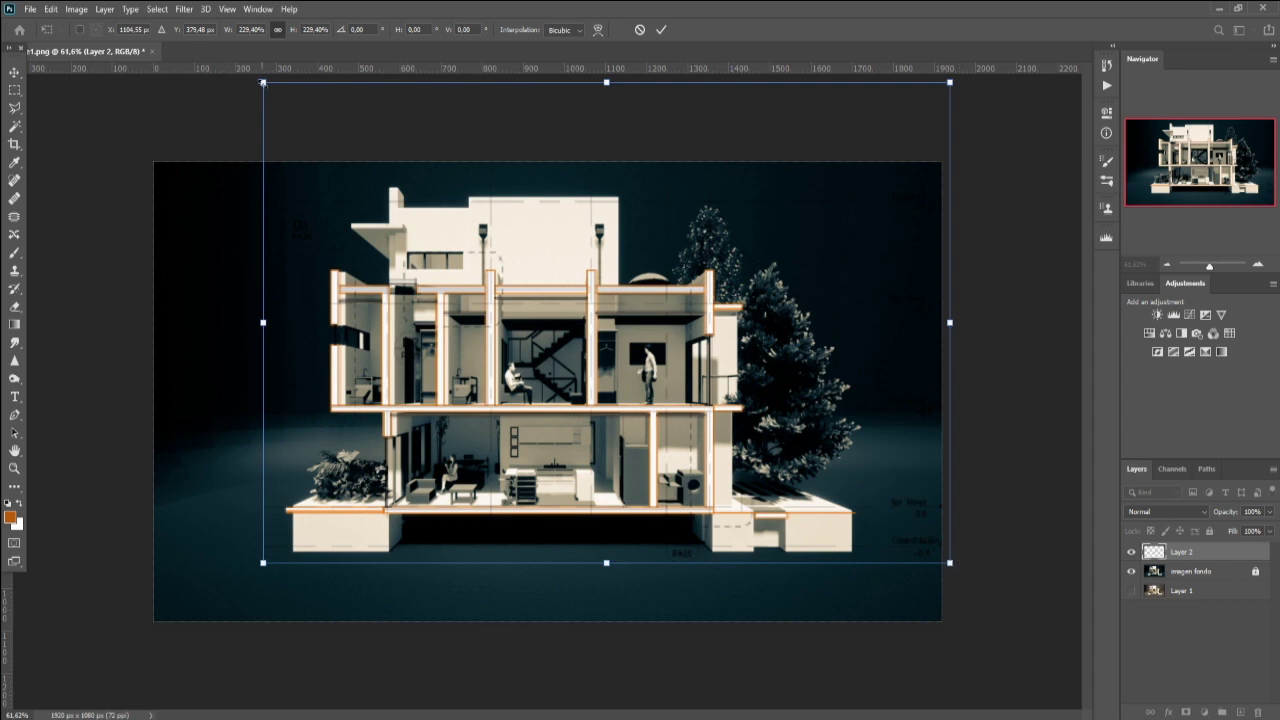
{"action": "left_click_drag", "start_coordinate": [263, 81], "coordinate": [270, 78]}
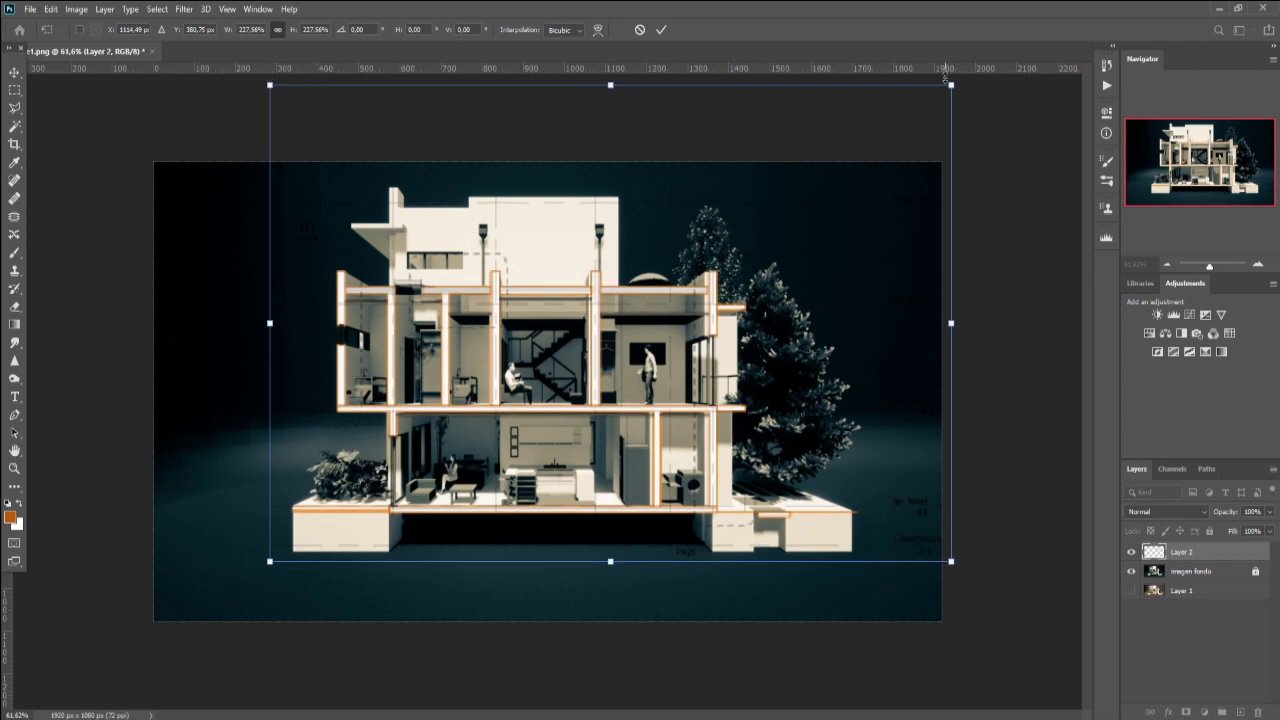
{"action": "left_click_drag", "start_coordinate": [951, 84], "coordinate": [946, 88]}
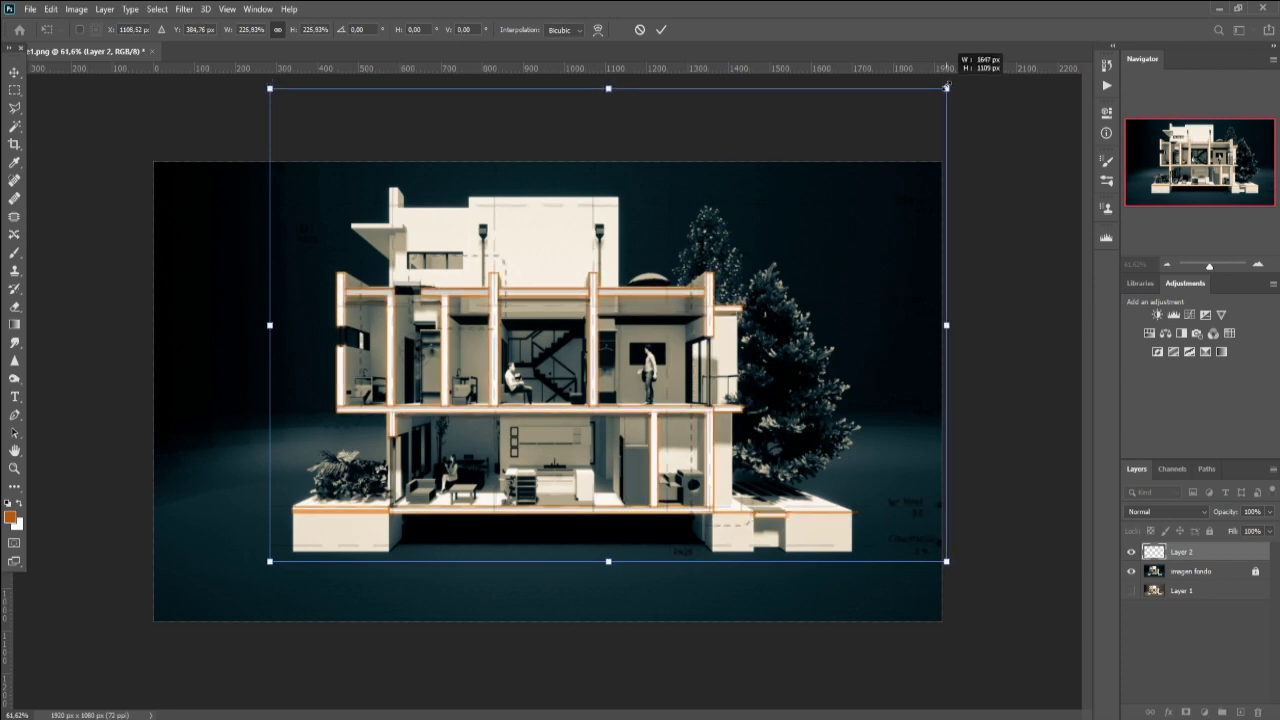
{"action": "key", "text": "Right"}
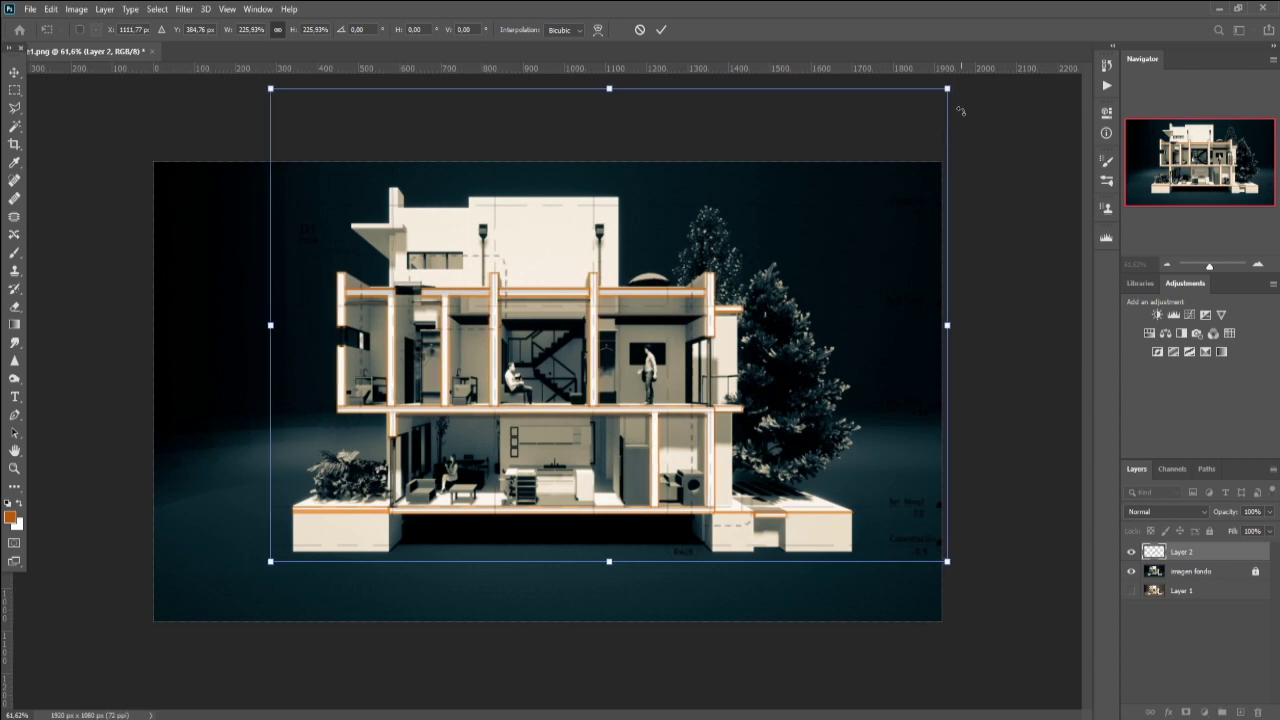
{"action": "key", "text": "Right"}
{"action": "key", "text": "Up"}
{"action": "key", "text": "Left"}
{"action": "key", "text": "Left"}
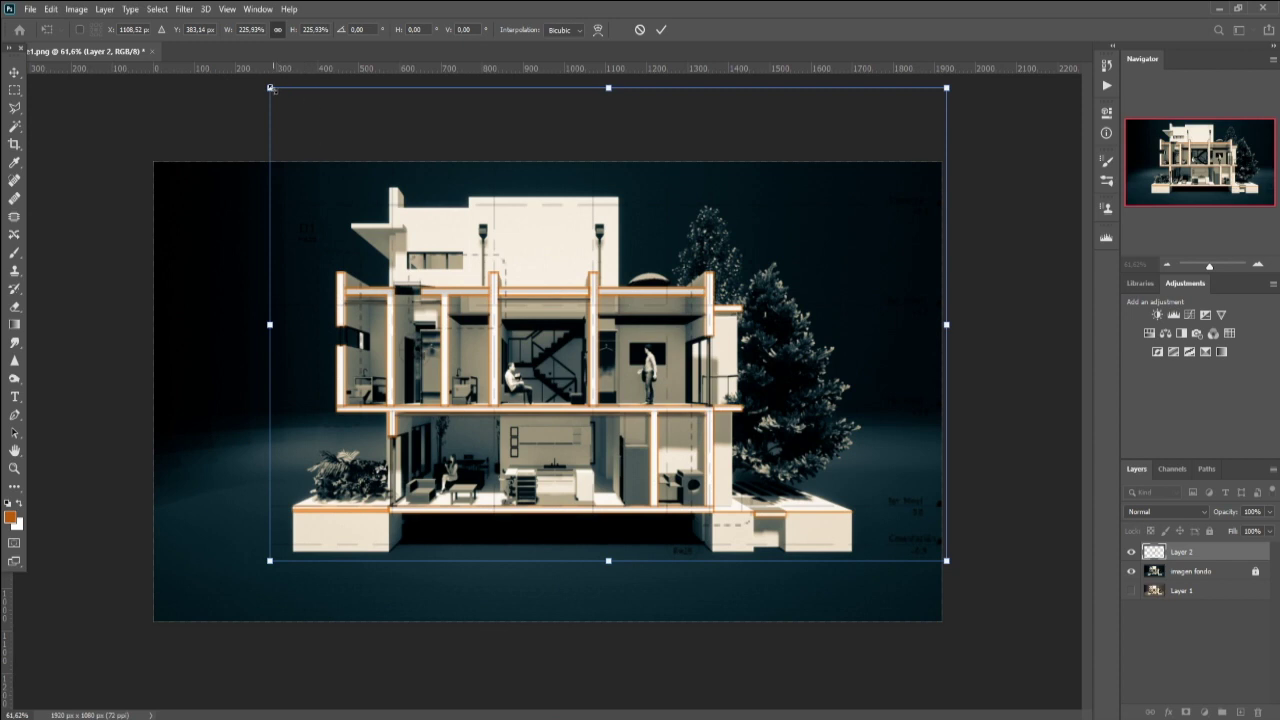
{"action": "key", "text": "Return"}
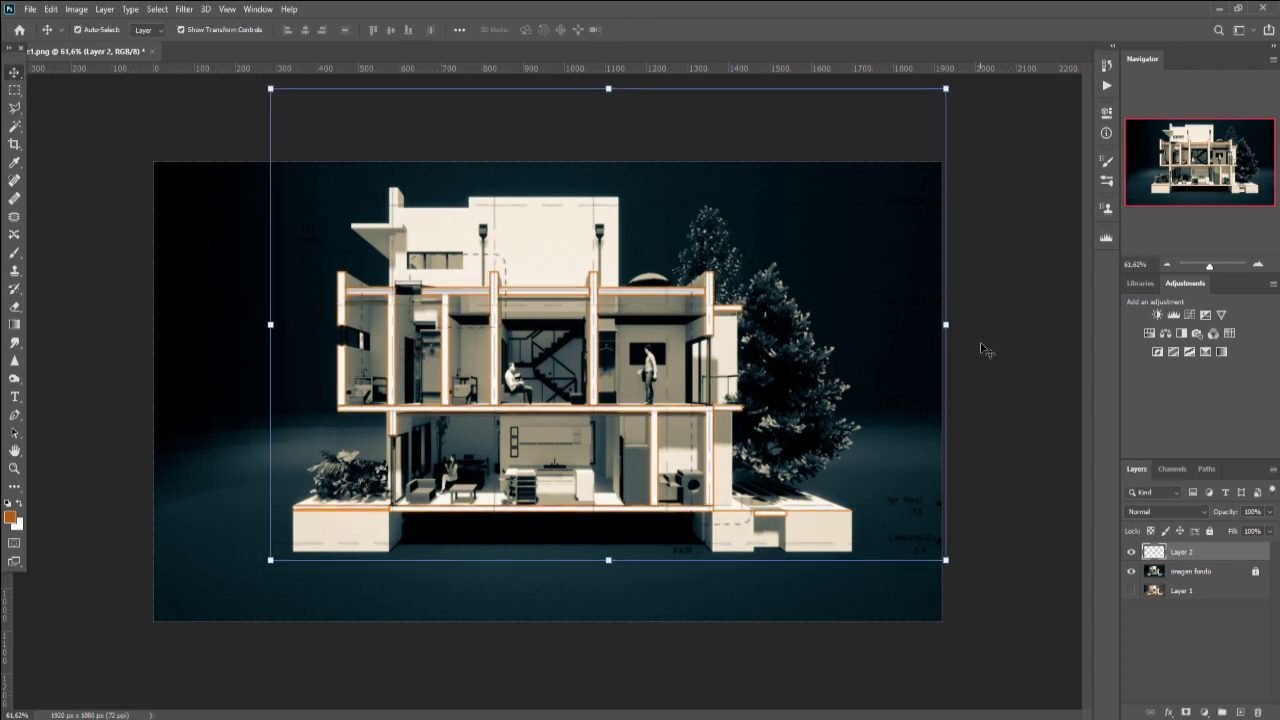
Step: Lock Layer 2 and select the imagen fondo layer
{"action": "left_click", "coordinate": [1003, 341]}
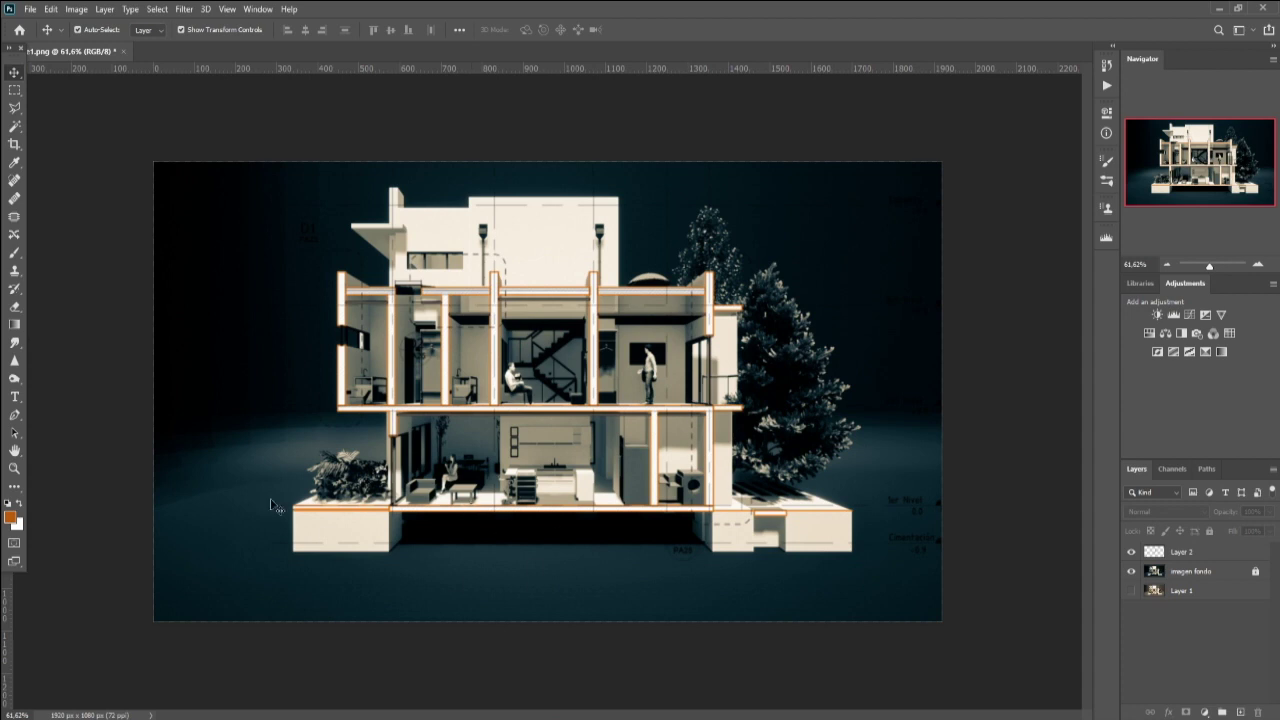
{"action": "left_click", "coordinate": [1212, 552]}
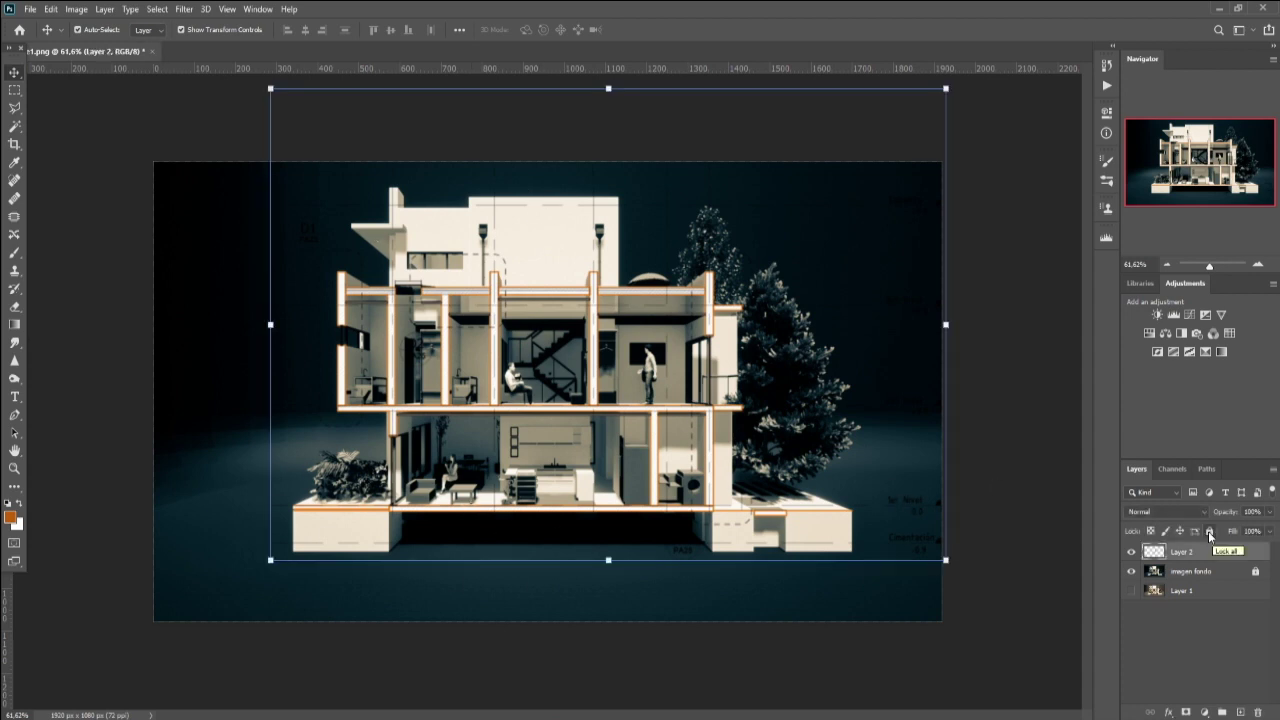
{"action": "left_click", "coordinate": [1209, 531]}
{"action": "left_click", "coordinate": [1230, 573]}
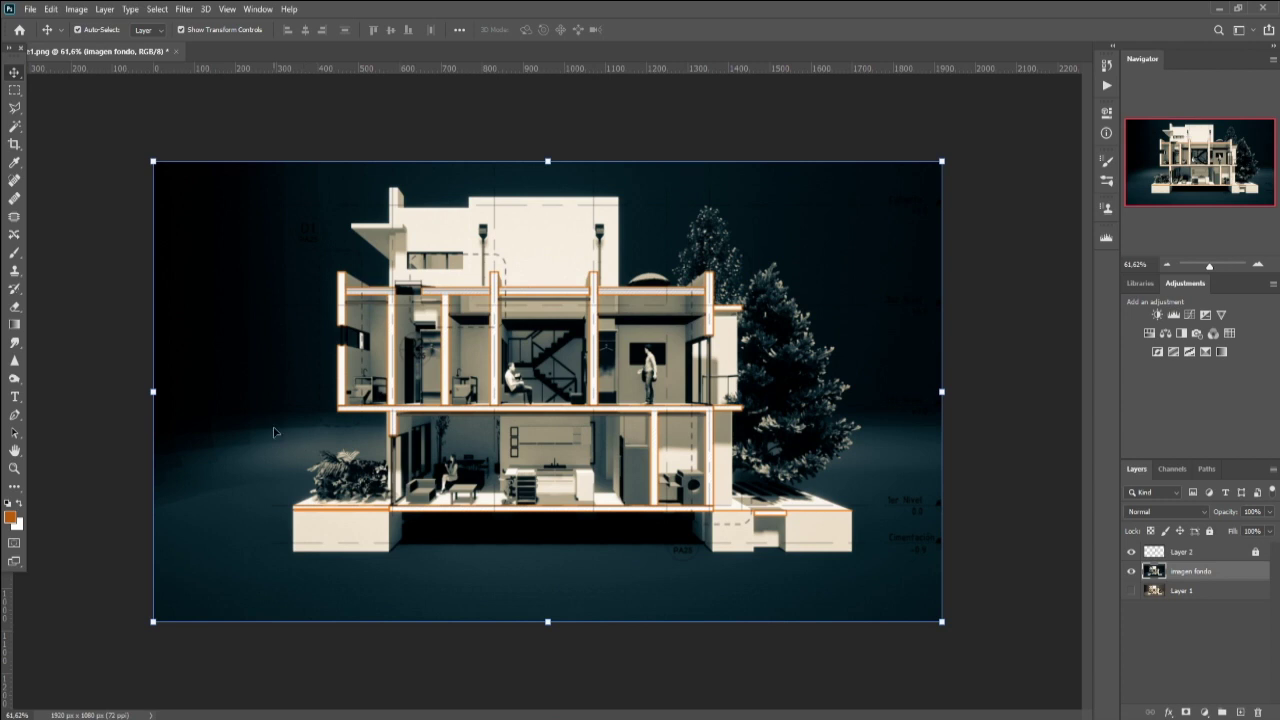
Step: Crop outward to extend the canvas to about 1300 px tall and slightly wider
{"action": "scroll", "coordinate": [370, 409], "scroll_direction": "down", "scroll_amount": 1, "text": "alt"}
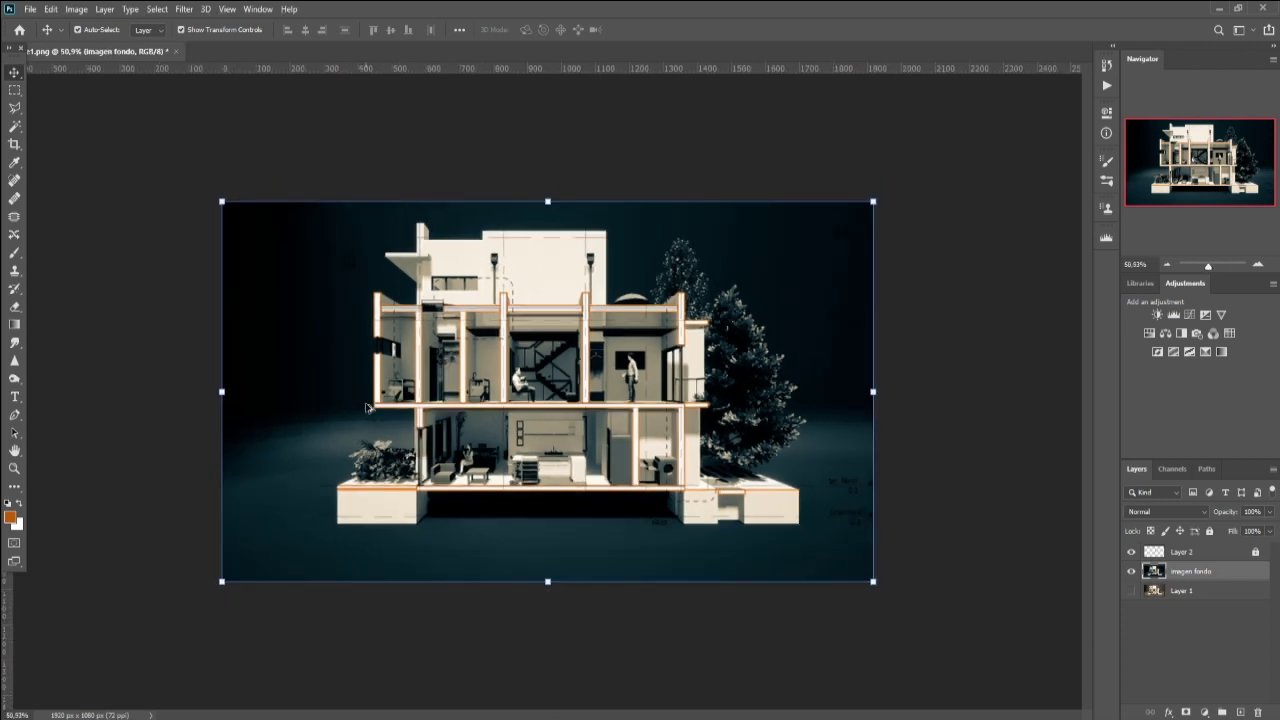
{"action": "scroll", "coordinate": [370, 409], "scroll_direction": "down", "scroll_amount": 1, "text": "alt"}
{"action": "left_click", "coordinate": [15, 145]}
{"action": "left_click_drag", "start_coordinate": [551, 194], "coordinate": [547, 157]}
{"action": "left_click_drag", "start_coordinate": [876, 382], "coordinate": [898, 382]}
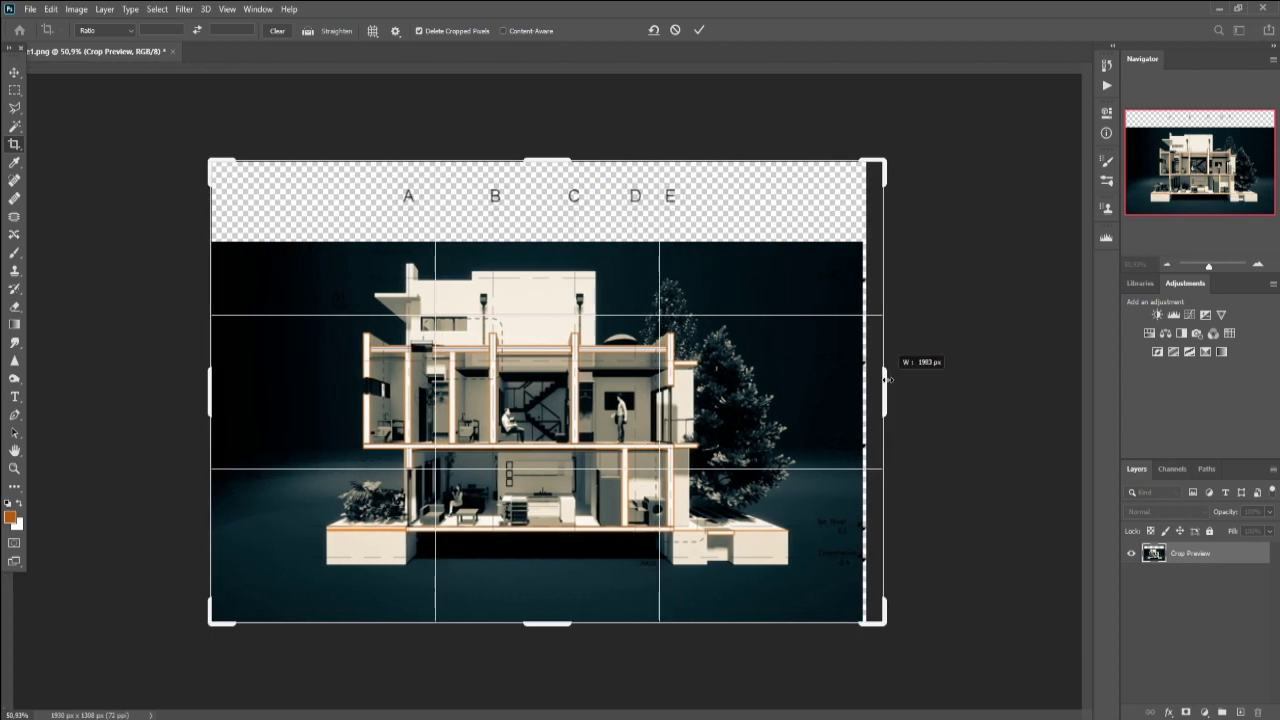
{"action": "left_click_drag", "start_coordinate": [899, 382], "coordinate": [892, 377]}
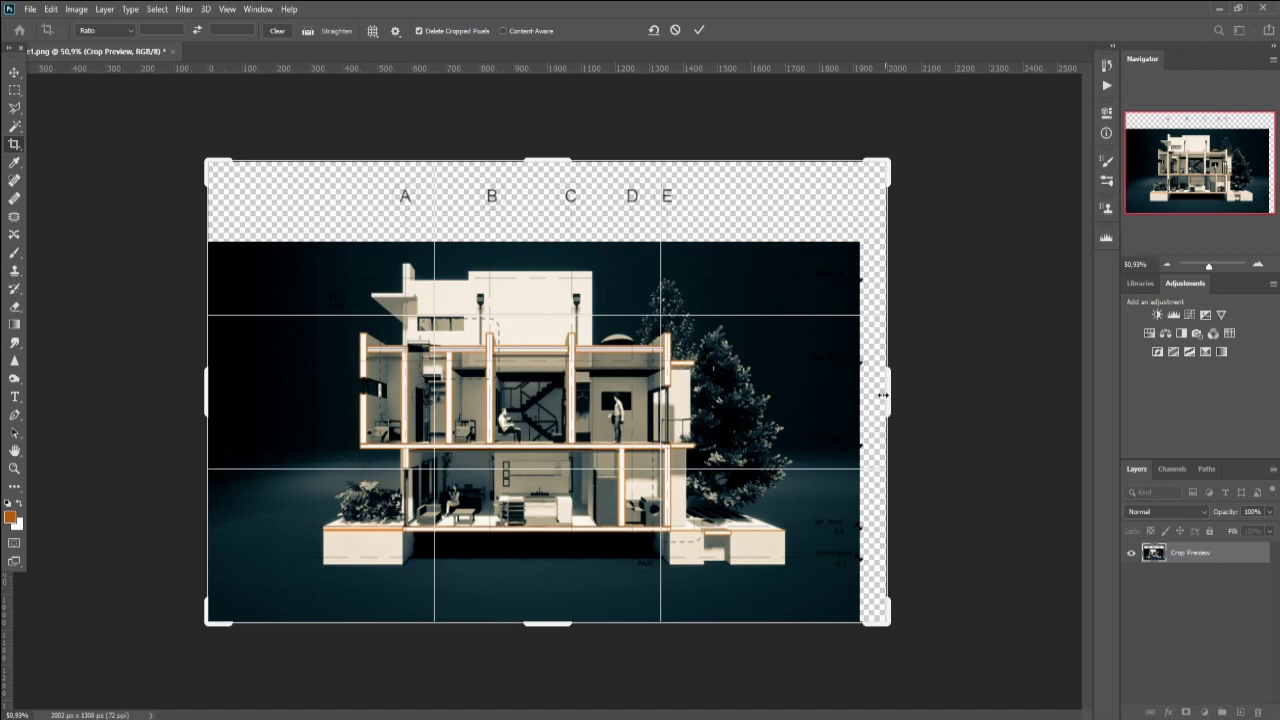
{"action": "left_click_drag", "start_coordinate": [883, 395], "coordinate": [870, 395]}
Step: Commit the larger canvas and stretch a top strip of imagen fondo over the empty upper band
{"action": "key", "text": "v"}
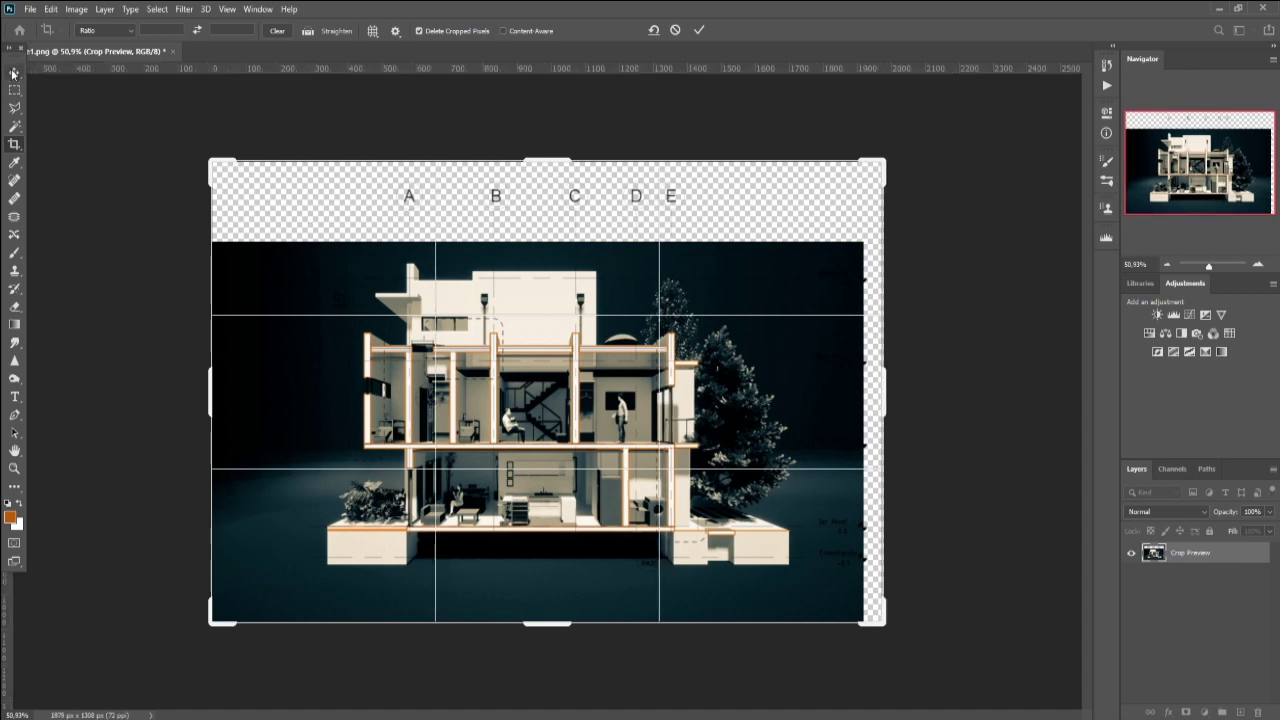
{"action": "left_click", "coordinate": [1183, 575]}
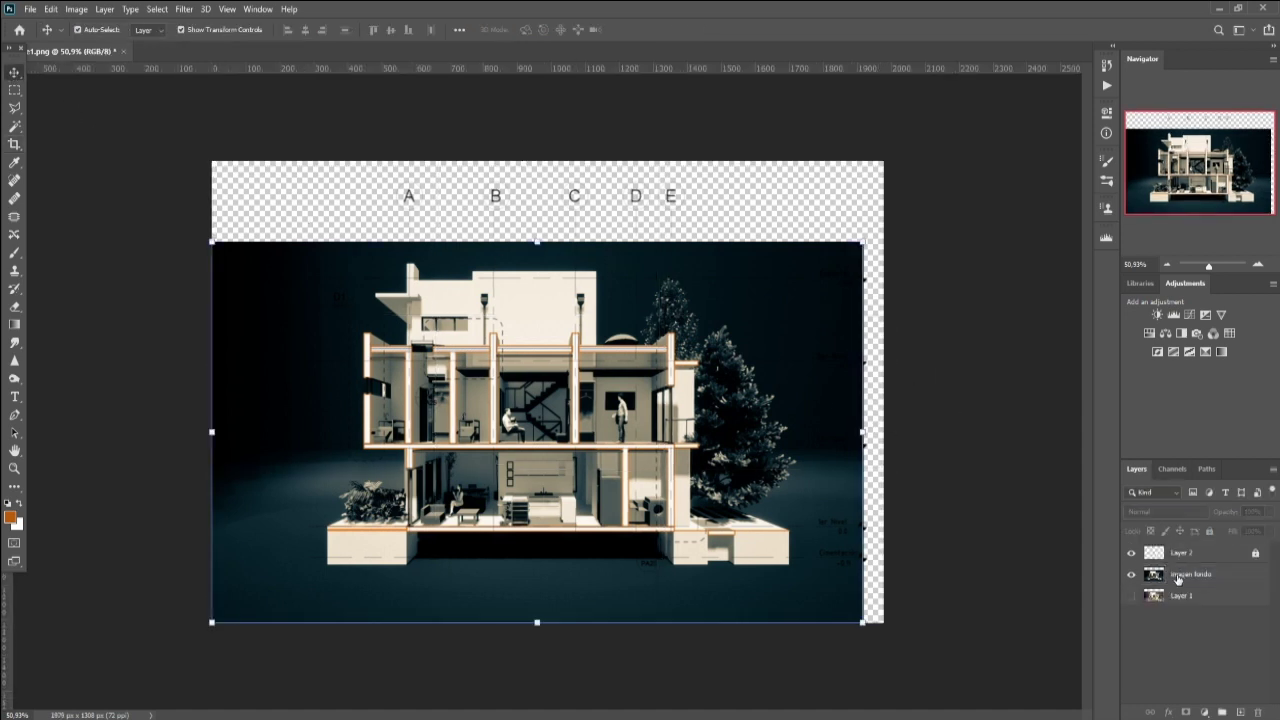
{"action": "left_click", "coordinate": [14, 89]}
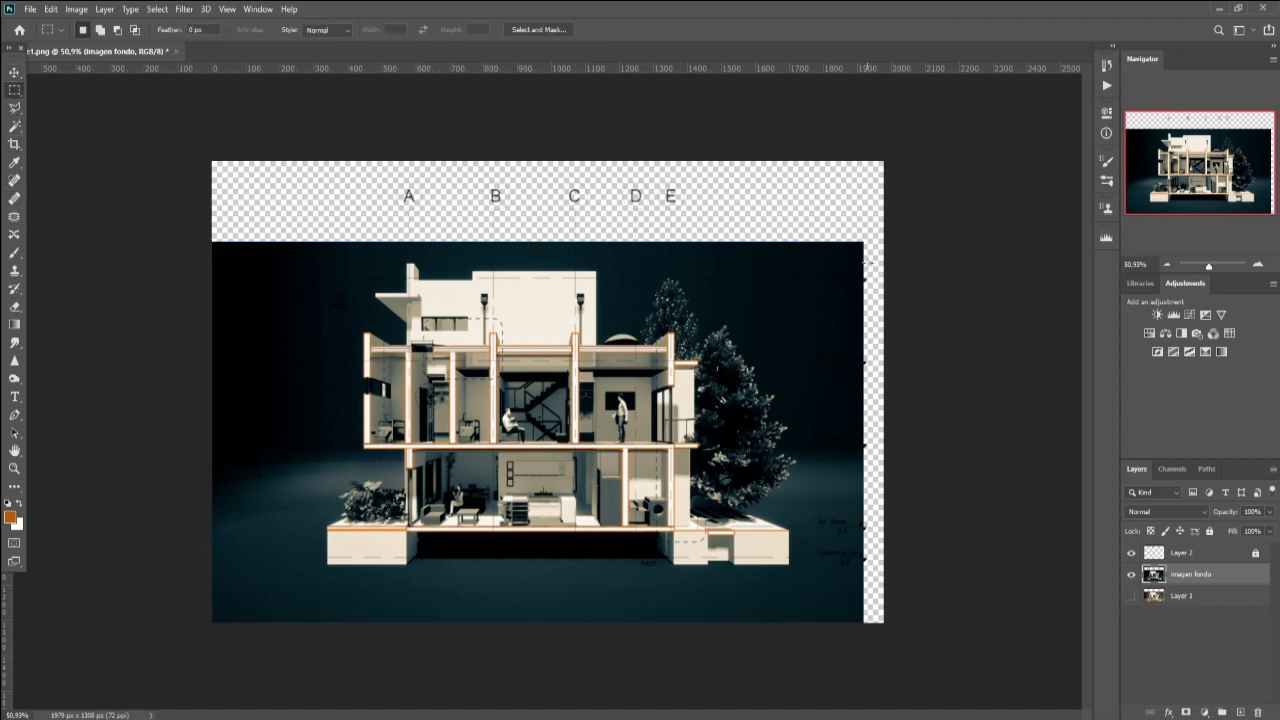
{"action": "left_click_drag", "start_coordinate": [866, 256], "coordinate": [207, 242]}
{"action": "key", "text": "ctrl+t"}
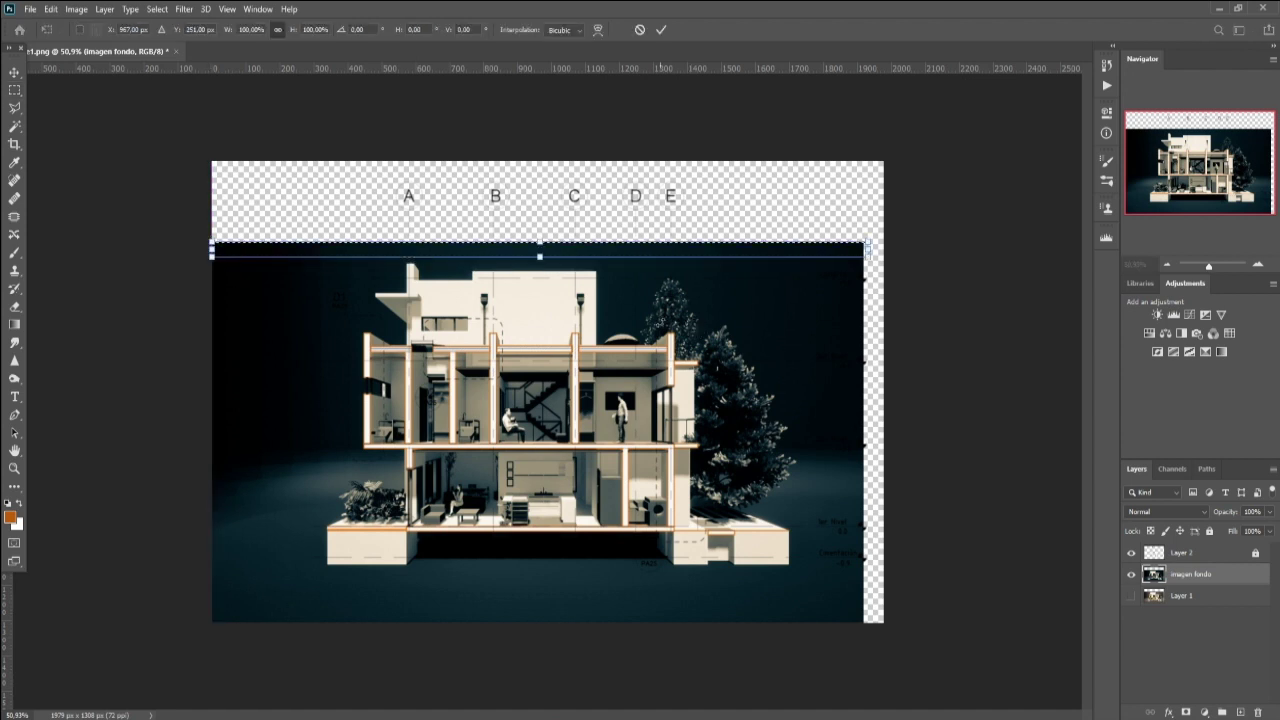
{"action": "left_click_drag", "start_coordinate": [540, 241], "coordinate": [548, 163]}
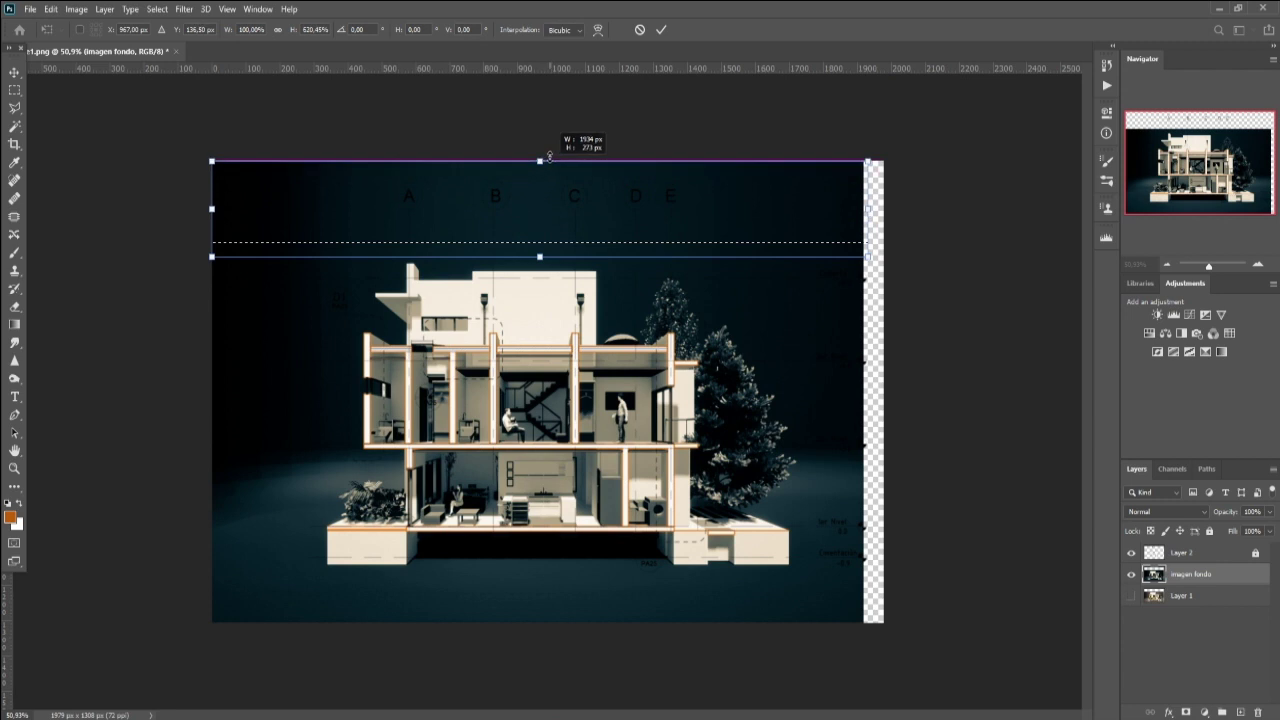
{"action": "key", "text": "Return"}
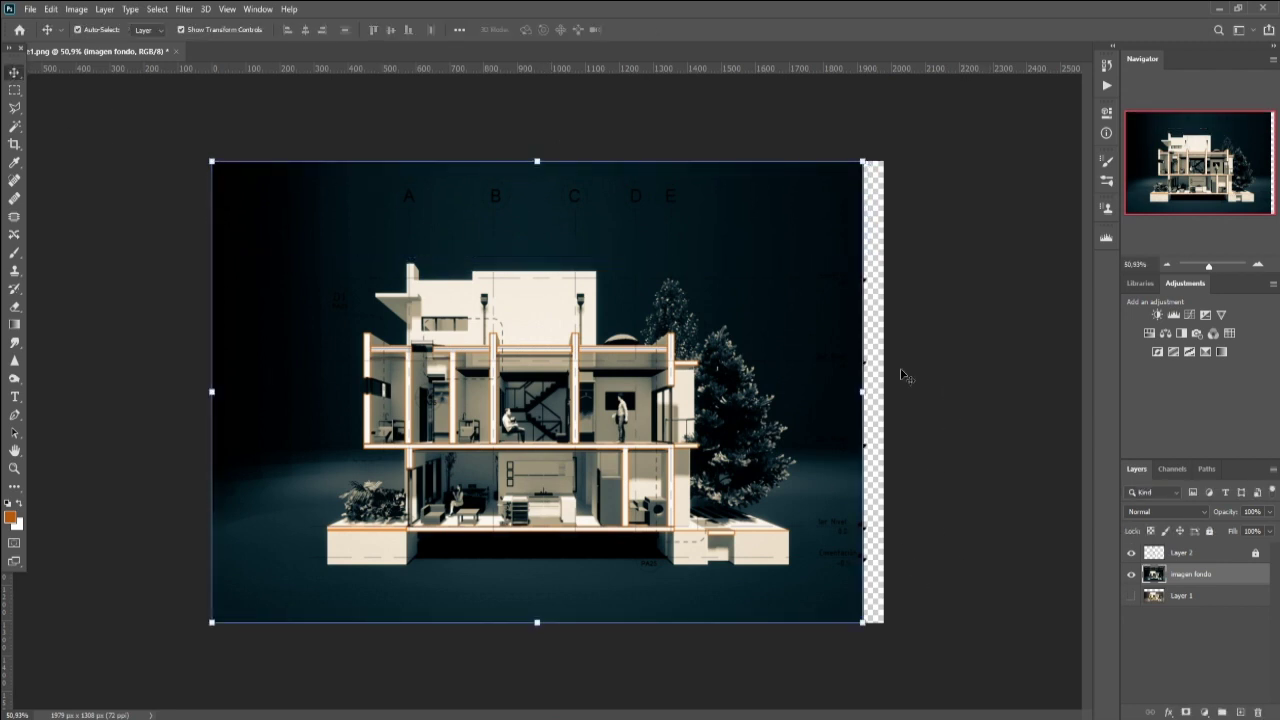
Step: Stretch a right-edge strip of the render over the empty right band and deselect
{"action": "left_click", "coordinate": [934, 500]}
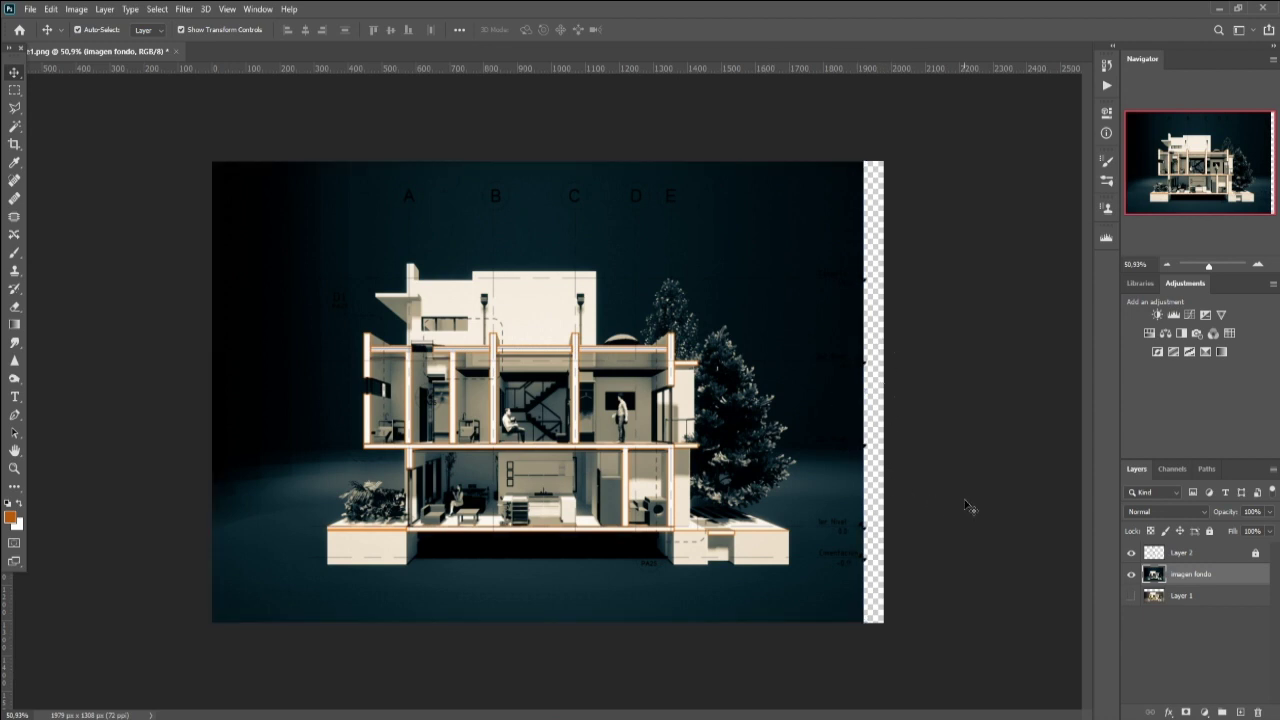
{"action": "left_click", "coordinate": [14, 89]}
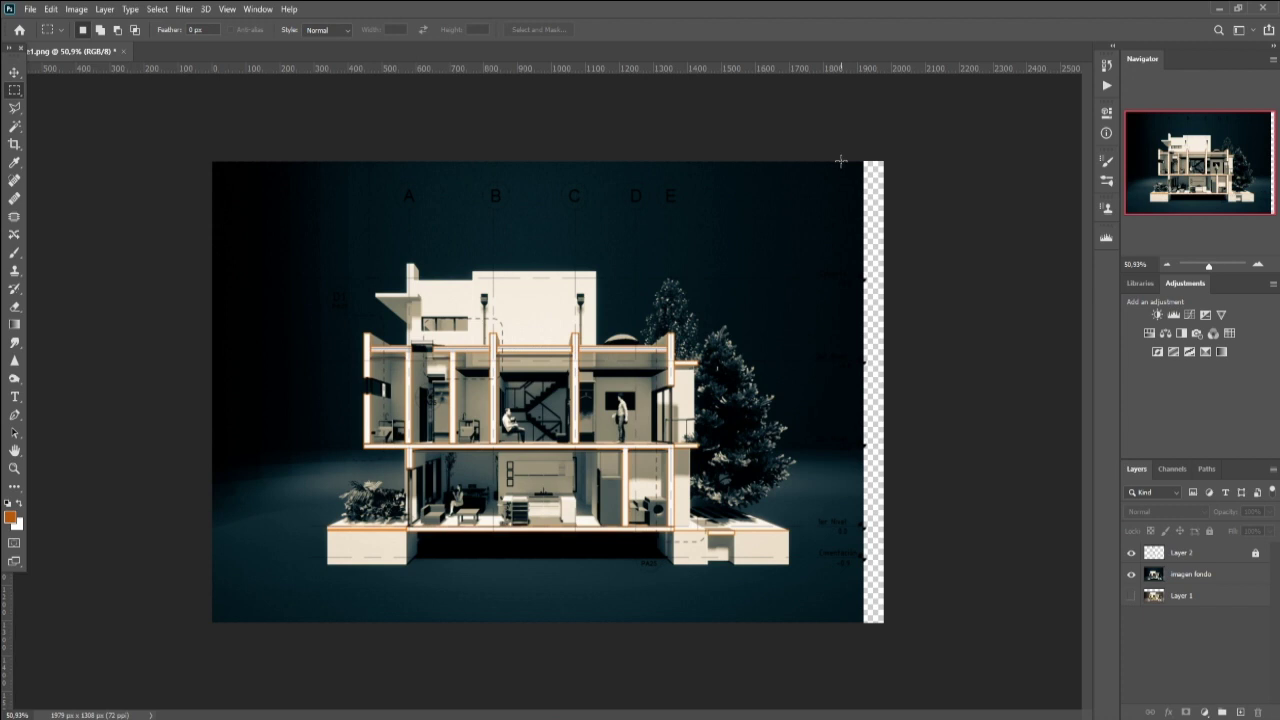
{"action": "left_click", "coordinate": [1218, 578]}
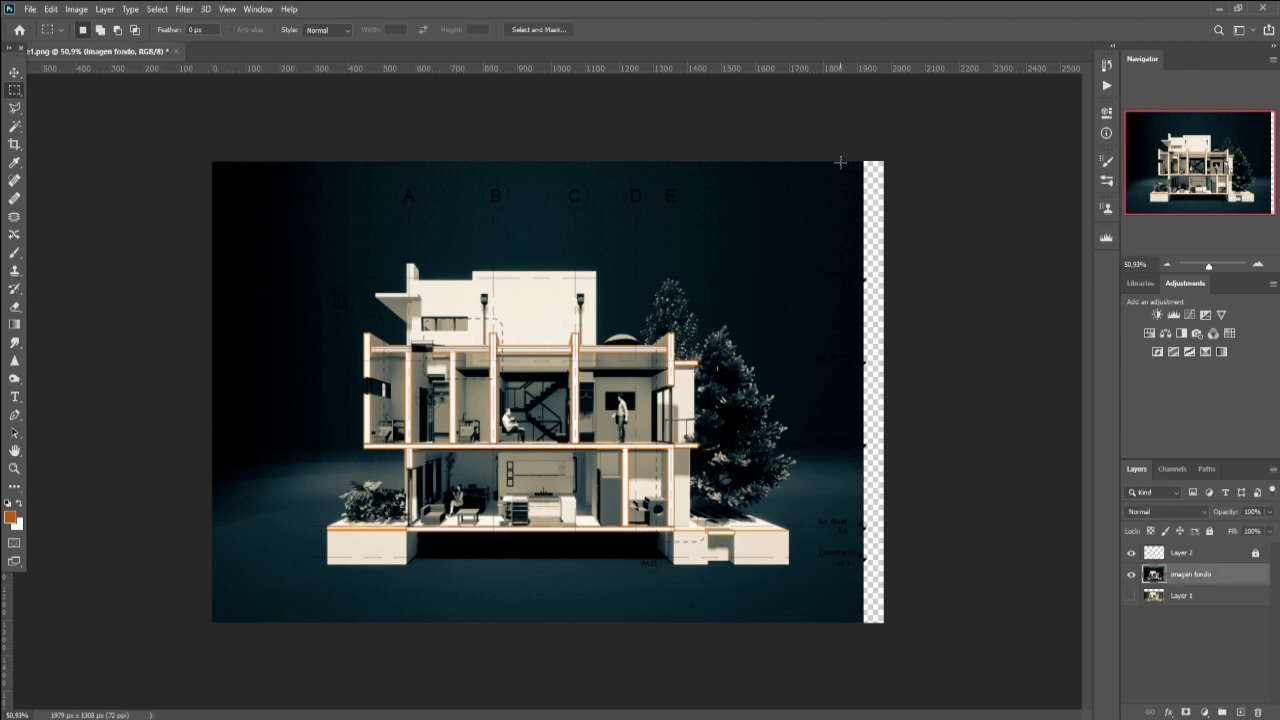
{"action": "left_click_drag", "start_coordinate": [838, 160], "coordinate": [860, 643]}
{"action": "key", "text": "ctrl+t"}
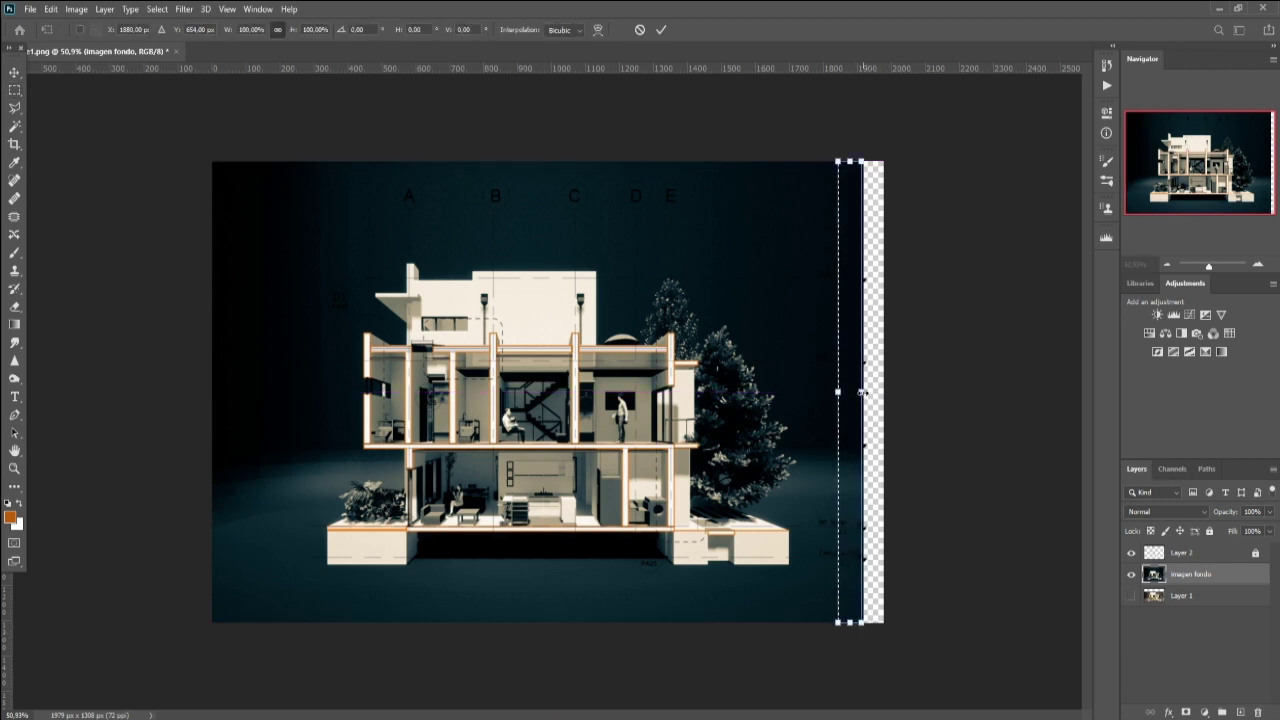
{"action": "left_click_drag", "start_coordinate": [862, 392], "coordinate": [884, 396]}
{"action": "left_click", "coordinate": [14, 72]}
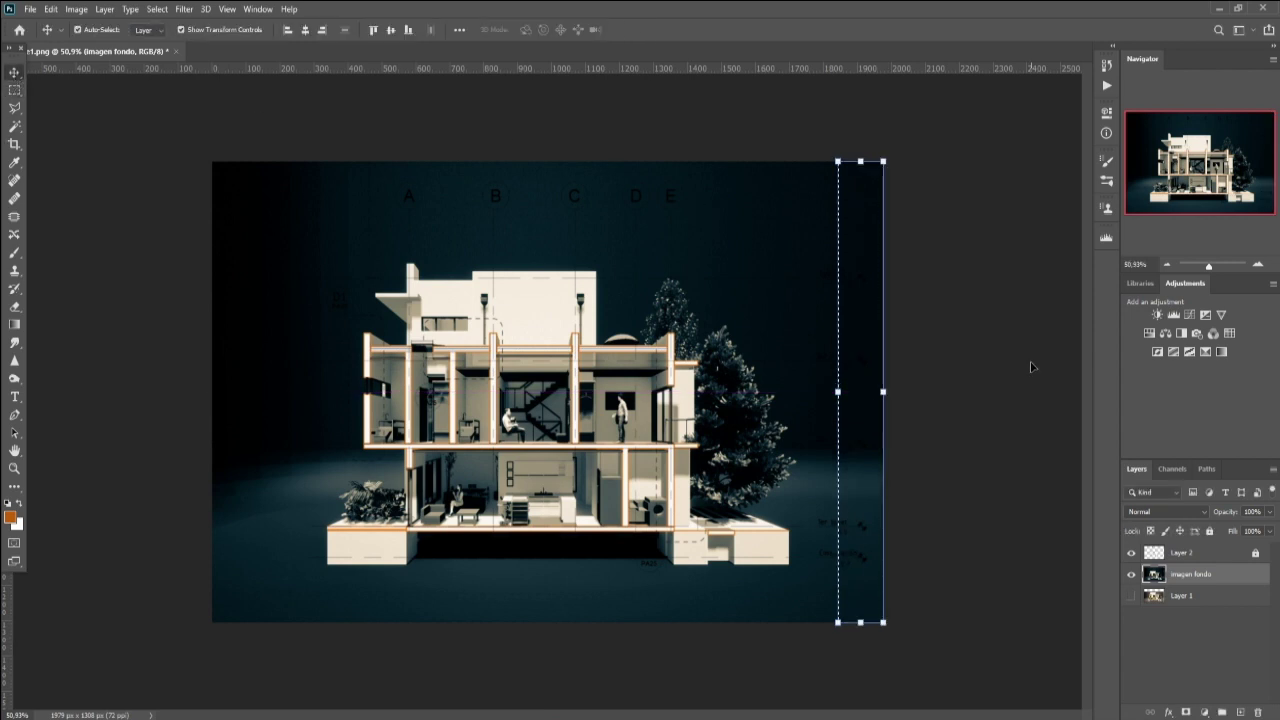
{"action": "key", "text": "ctrl+d"}
{"action": "left_click", "coordinate": [968, 372]}
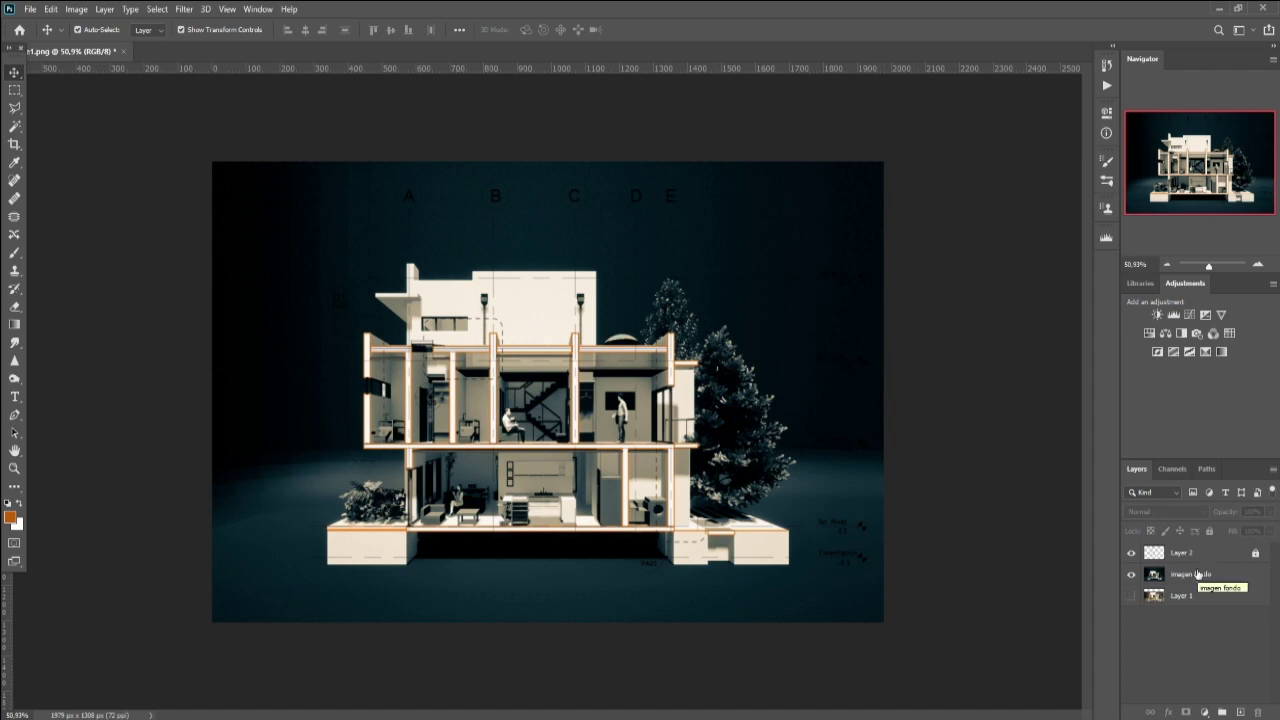
Step: Lock the imagen fondo and Layer 2 layers, then add an empty Layer 3 on top
{"action": "left_click", "coordinate": [1200, 574]}
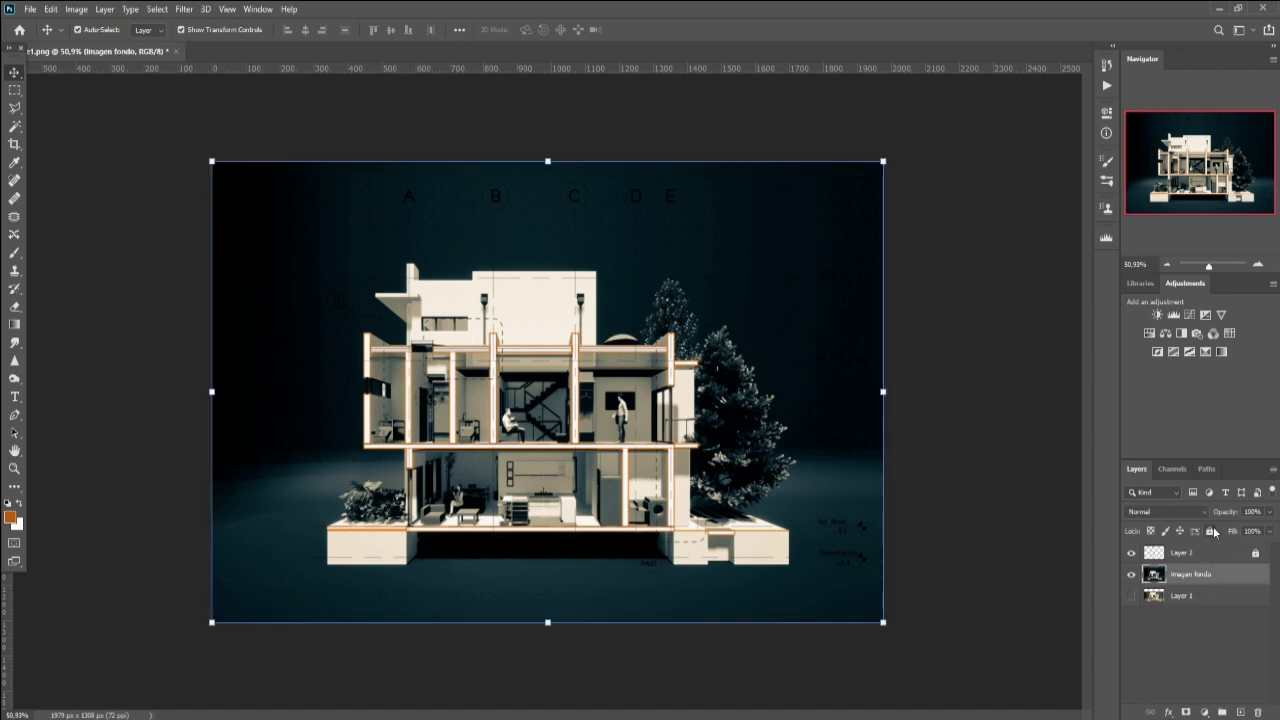
{"action": "left_click", "coordinate": [1210, 531]}
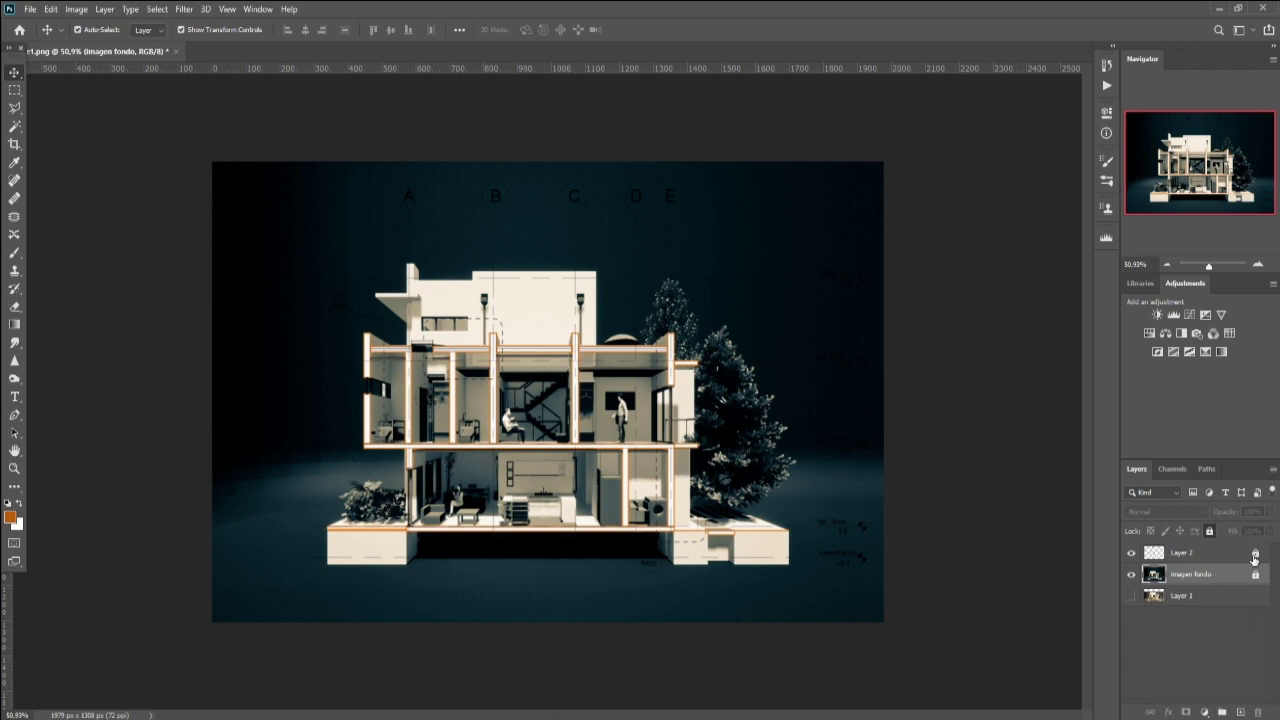
{"action": "left_click", "coordinate": [1255, 558]}
{"action": "left_click", "coordinate": [1192, 558]}
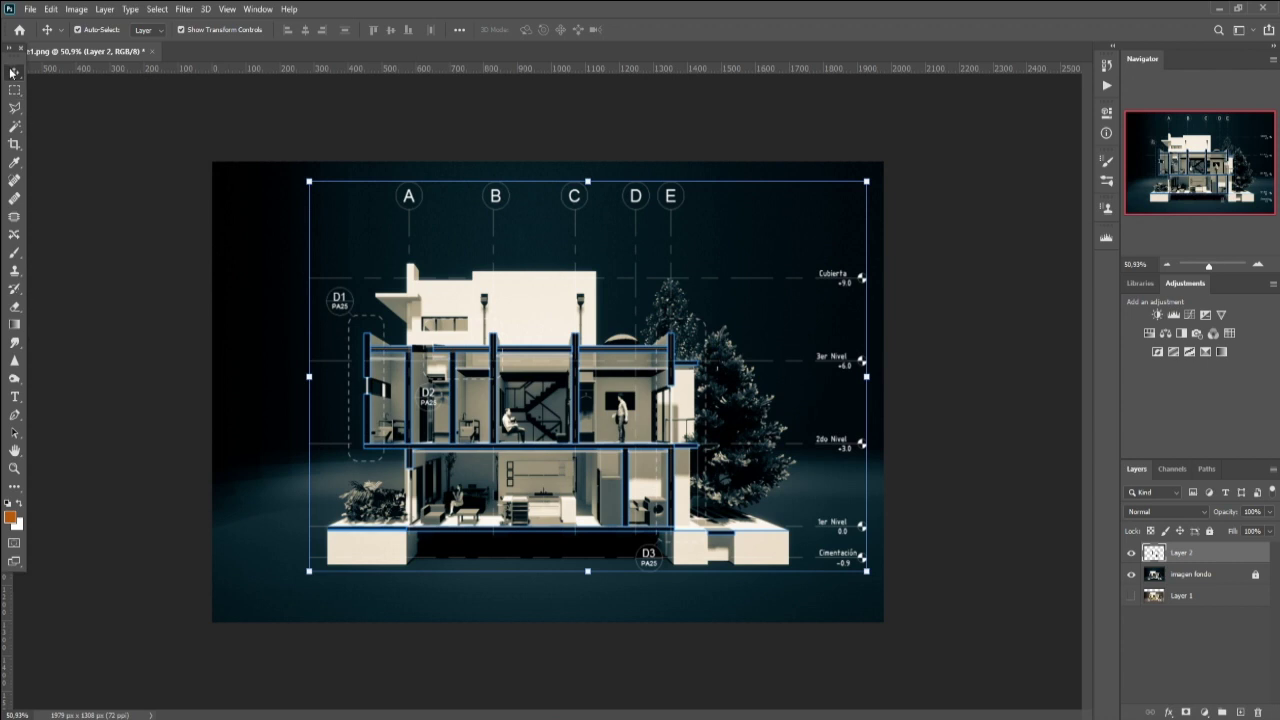
{"action": "left_click", "coordinate": [924, 456]}
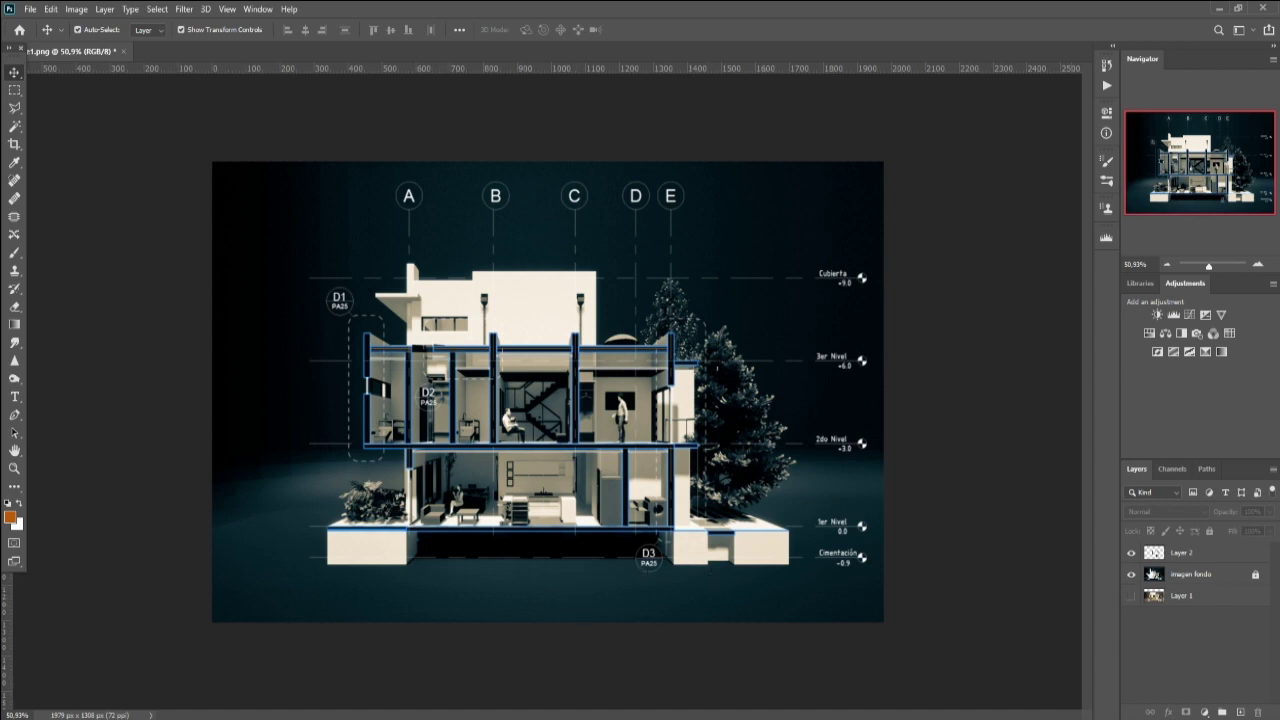
{"action": "left_click", "coordinate": [1190, 556]}
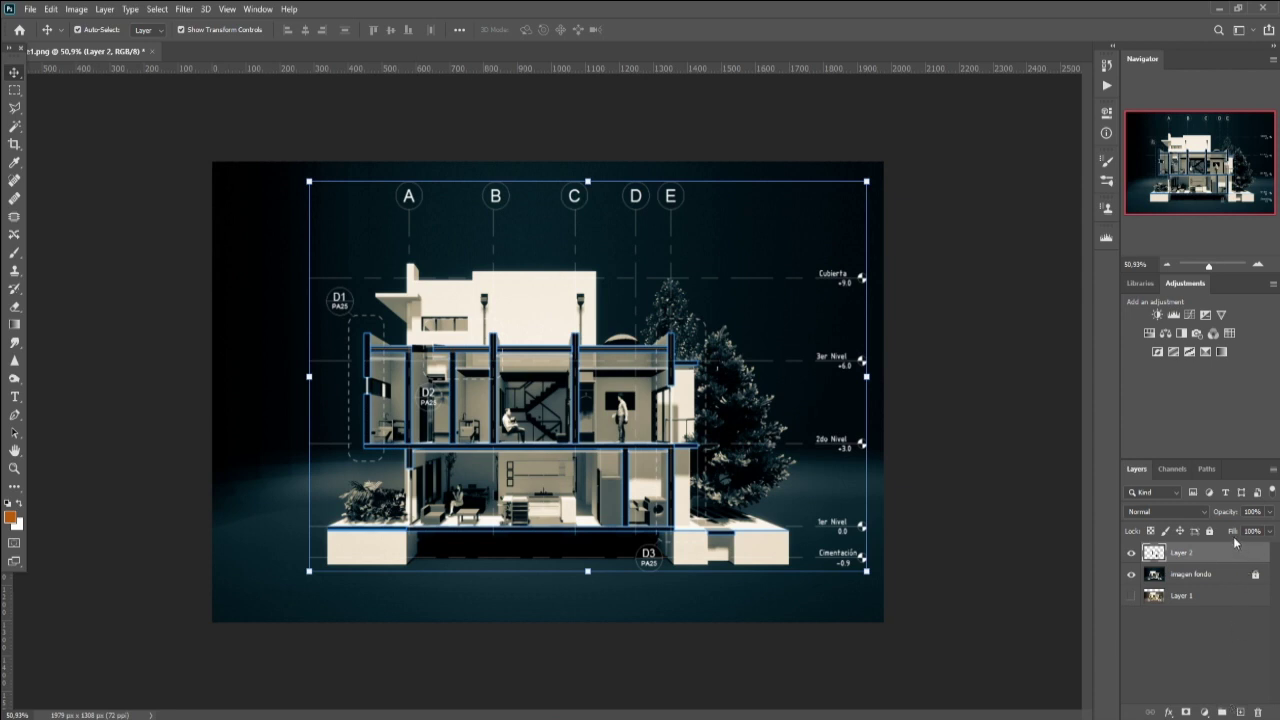
{"action": "left_click", "coordinate": [1209, 531]}
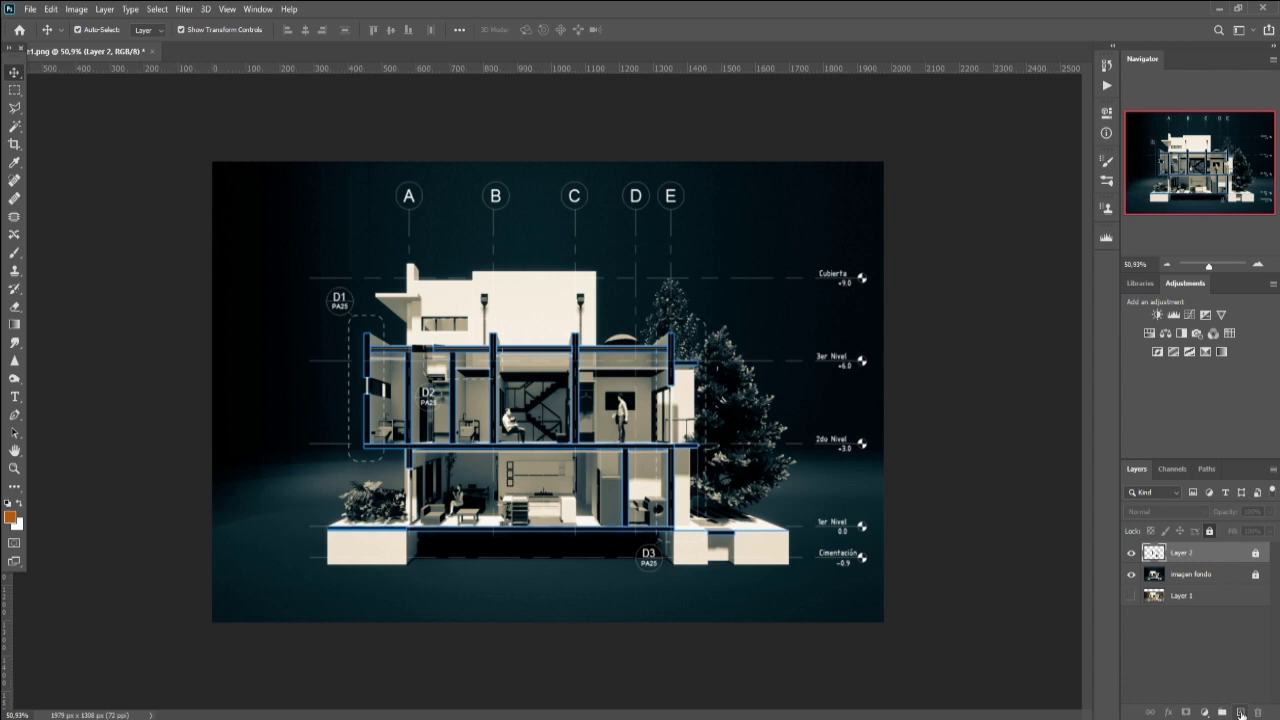
{"action": "left_click", "coordinate": [1240, 713]}
Step: Rename the new layer to 'suelo'
{"action": "double_click", "coordinate": [1183, 553]}
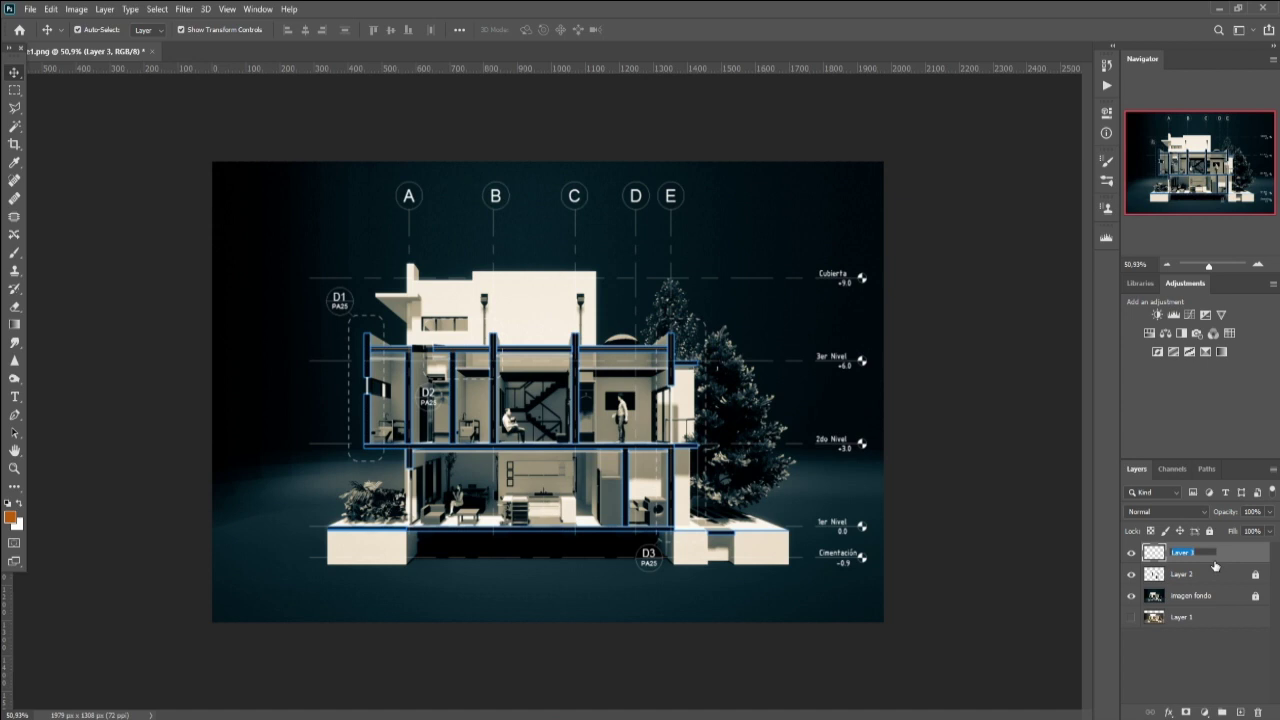
{"action": "type", "text": "suelo"}
{"action": "key", "text": "Return"}
Step: Select the building's base strip and fill it with grey #6b6969
{"action": "left_click", "coordinate": [16, 94]}
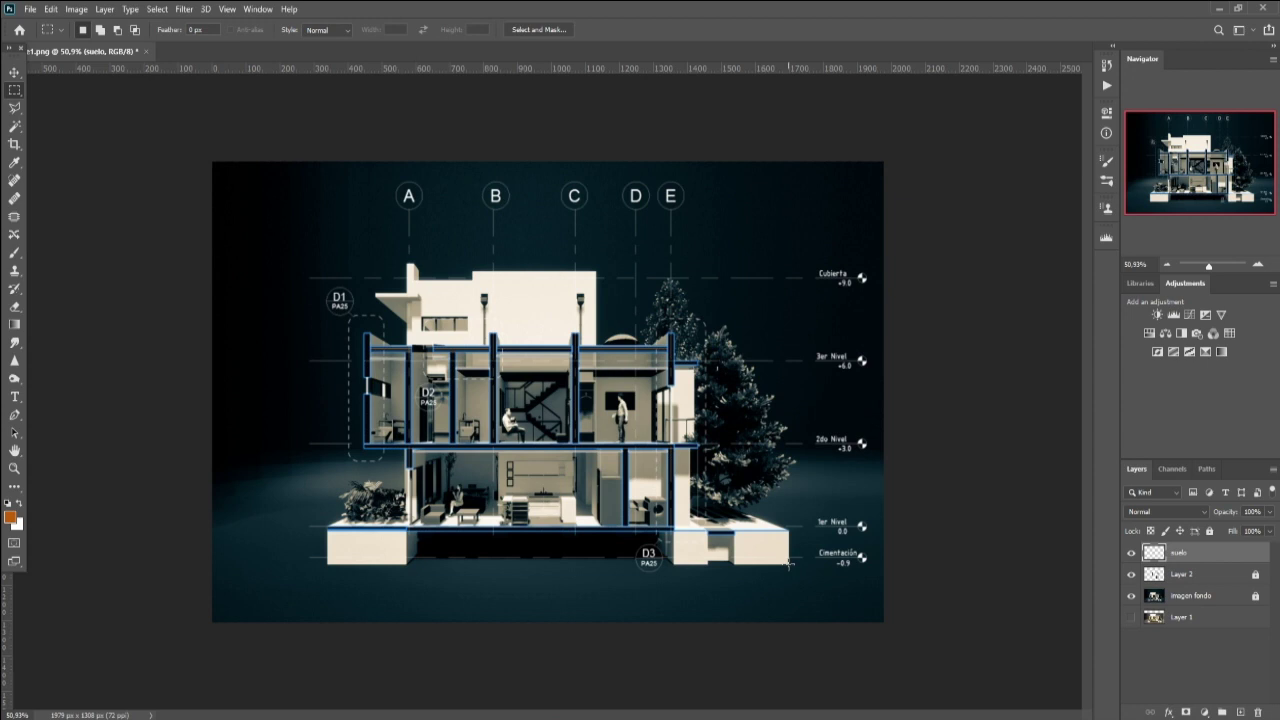
{"action": "mouse_move", "coordinate": [789, 566]}
{"action": "left_mouse_down"}
{"action": "mouse_move", "coordinate": [334, 541]}
{"action": "mouse_move", "coordinate": [327, 529]}
{"action": "left_mouse_up"}
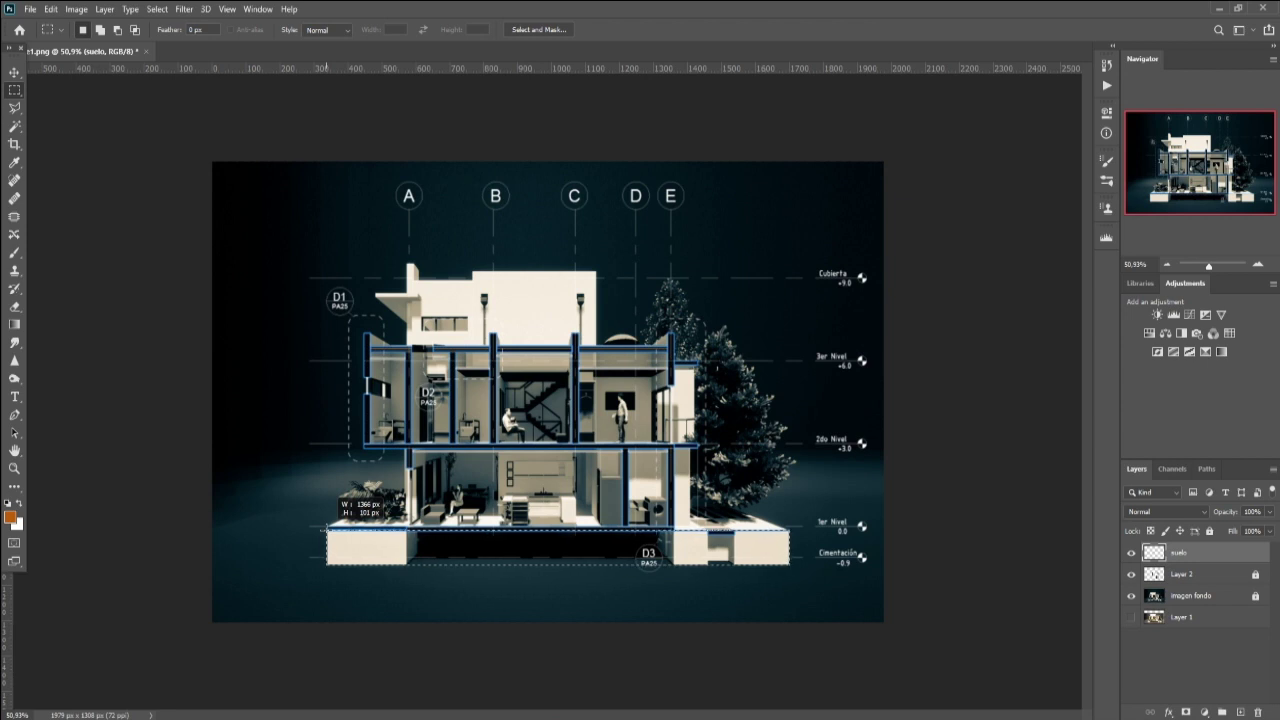
{"action": "left_click_drag", "start_coordinate": [327, 529], "coordinate": [327, 529]}
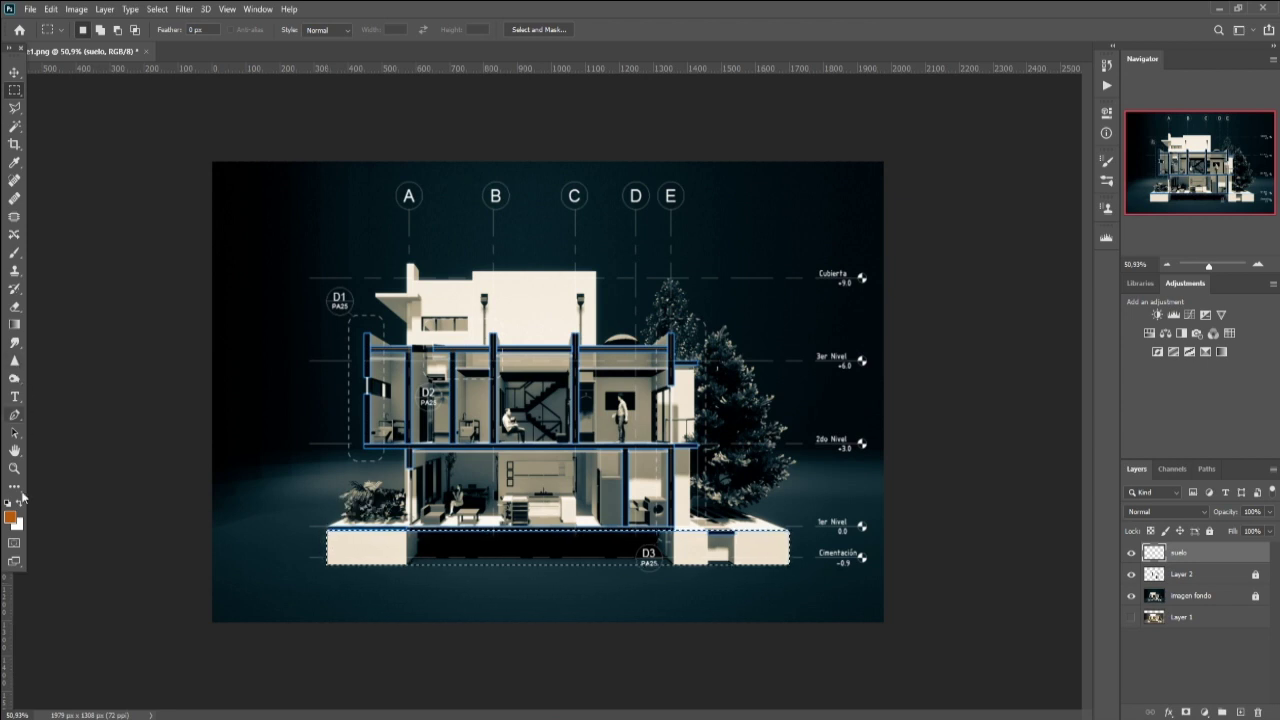
{"action": "left_click", "coordinate": [8, 503]}
{"action": "key", "text": "g"}
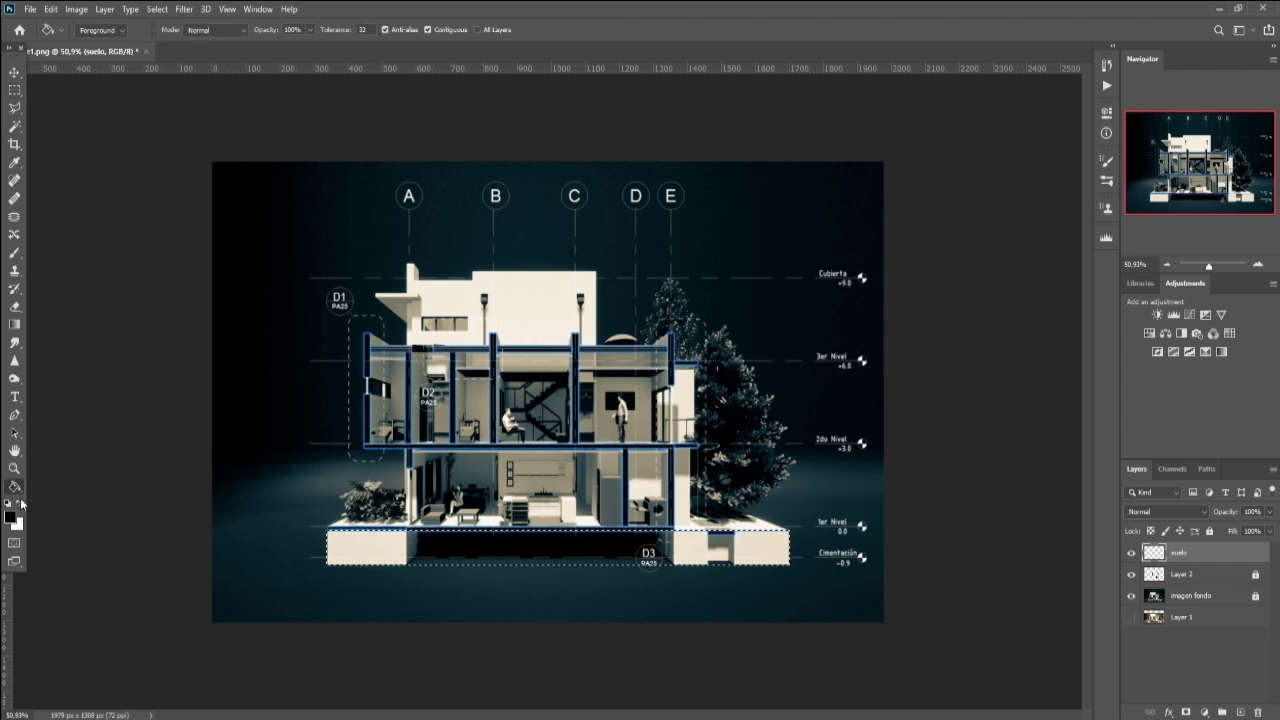
{"action": "left_click", "coordinate": [10, 517]}
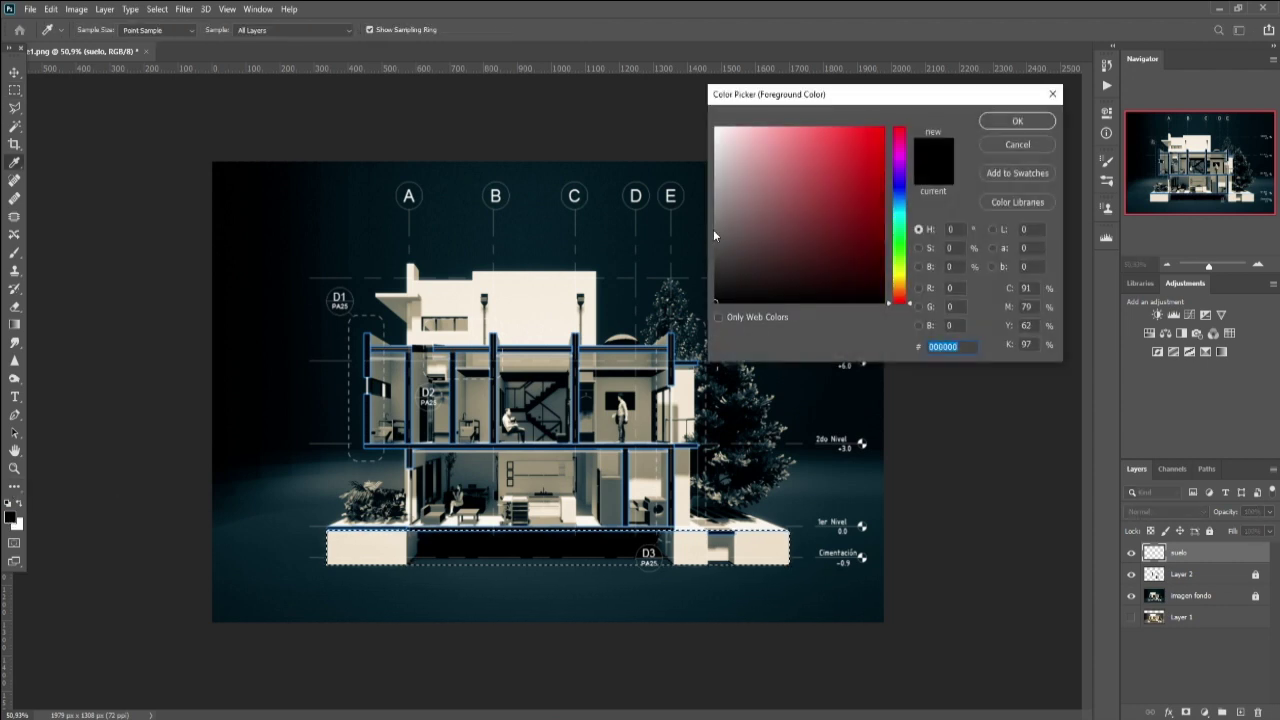
{"action": "left_click", "coordinate": [717, 229]}
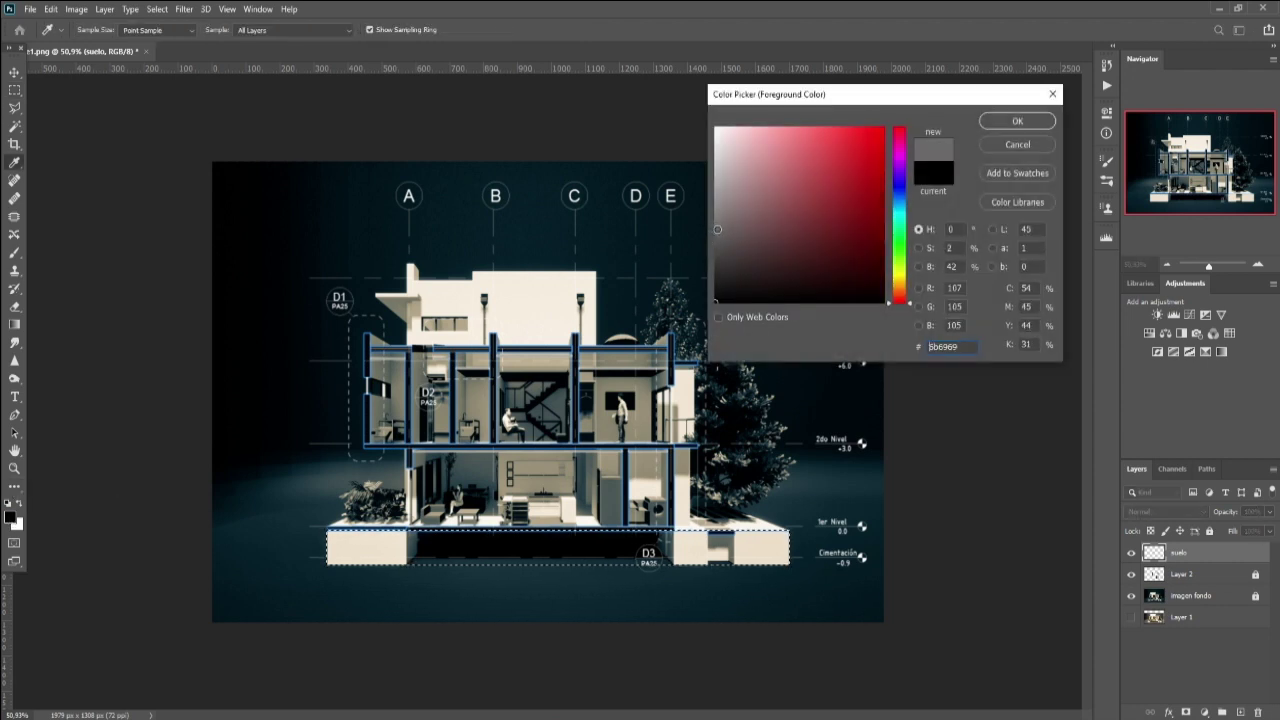
{"action": "left_click", "coordinate": [1016, 122]}
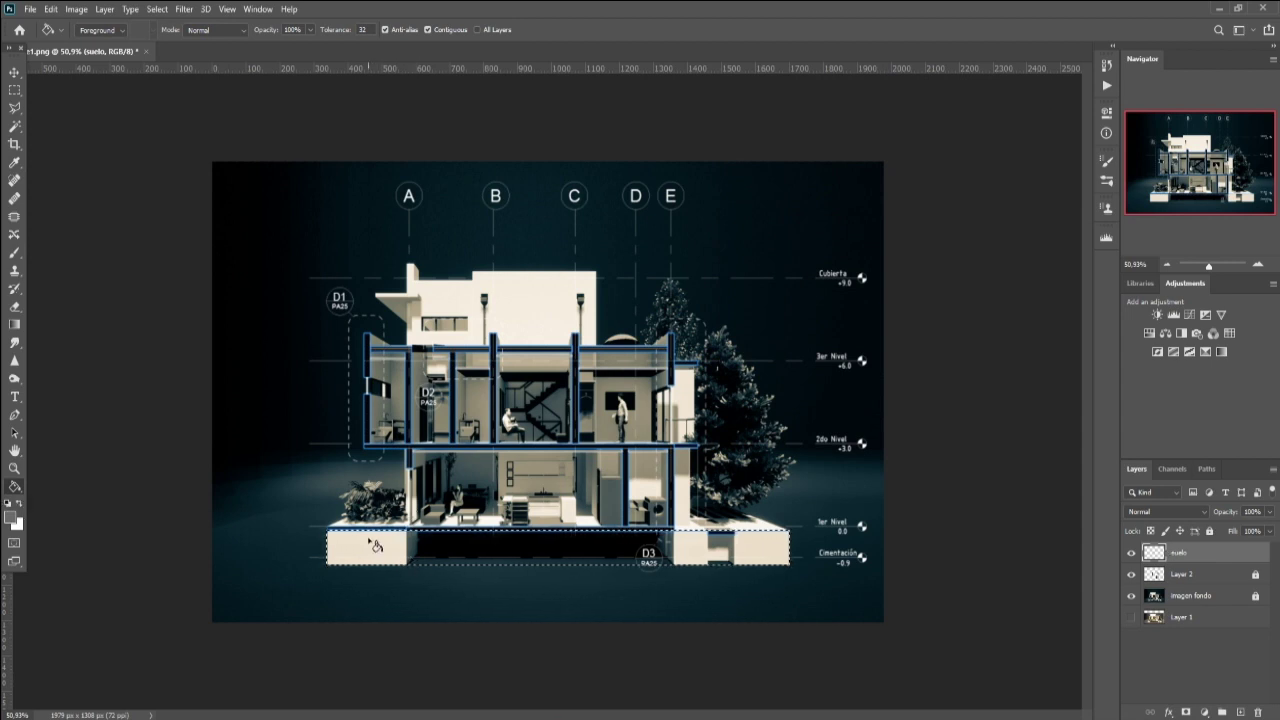
{"action": "left_click", "coordinate": [370, 545]}
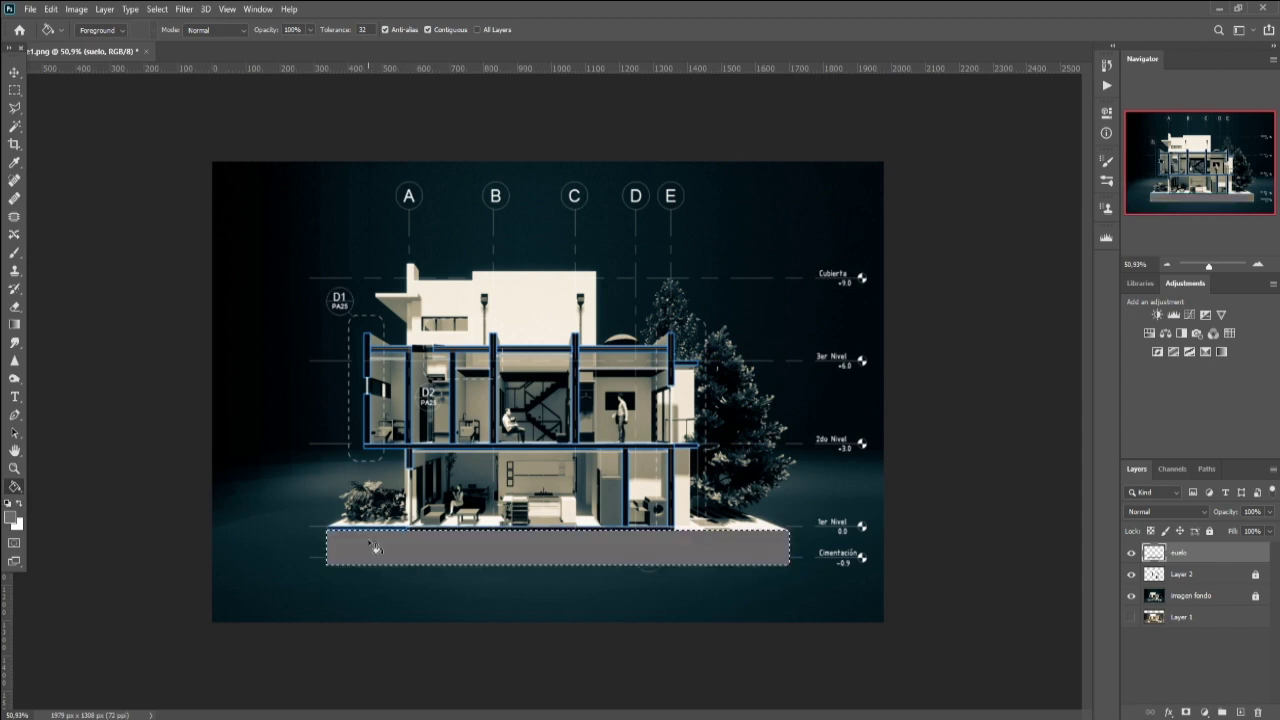
{"action": "left_click", "coordinate": [13, 74]}
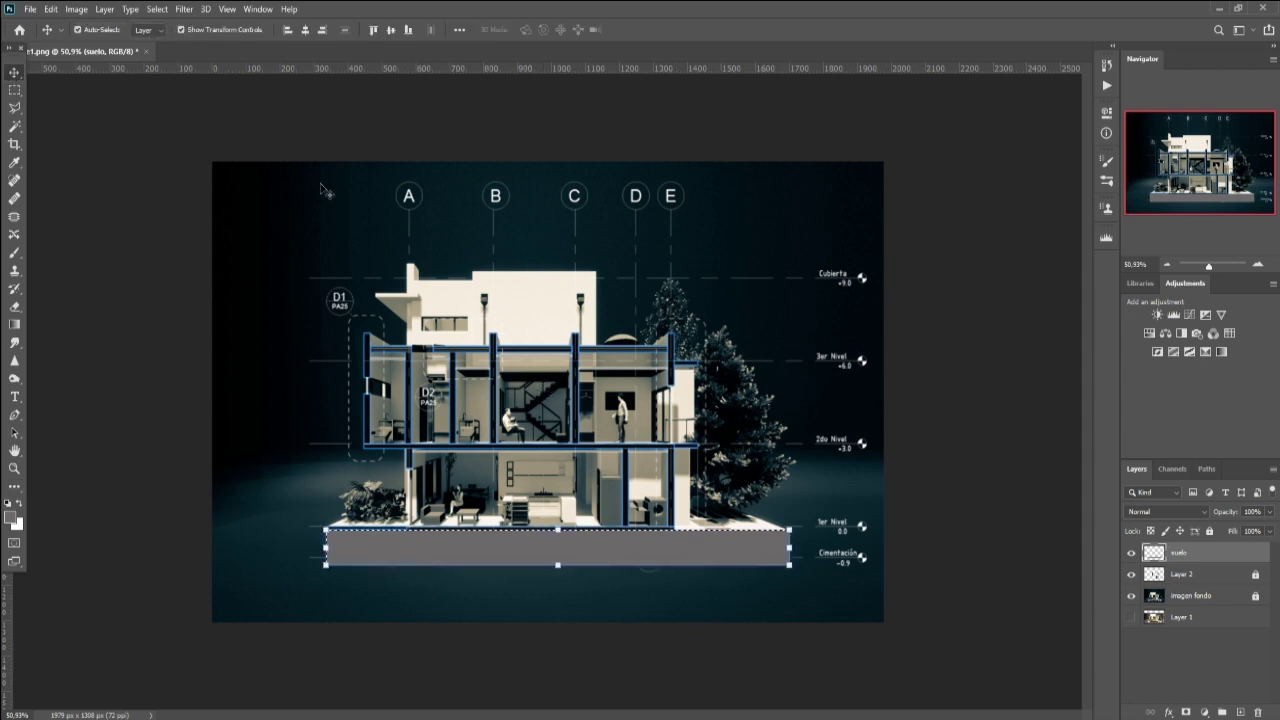
Step: Add 10.12% Gaussian monochromatic noise to the grey strip and deselect
{"action": "left_click", "coordinate": [186, 10]}
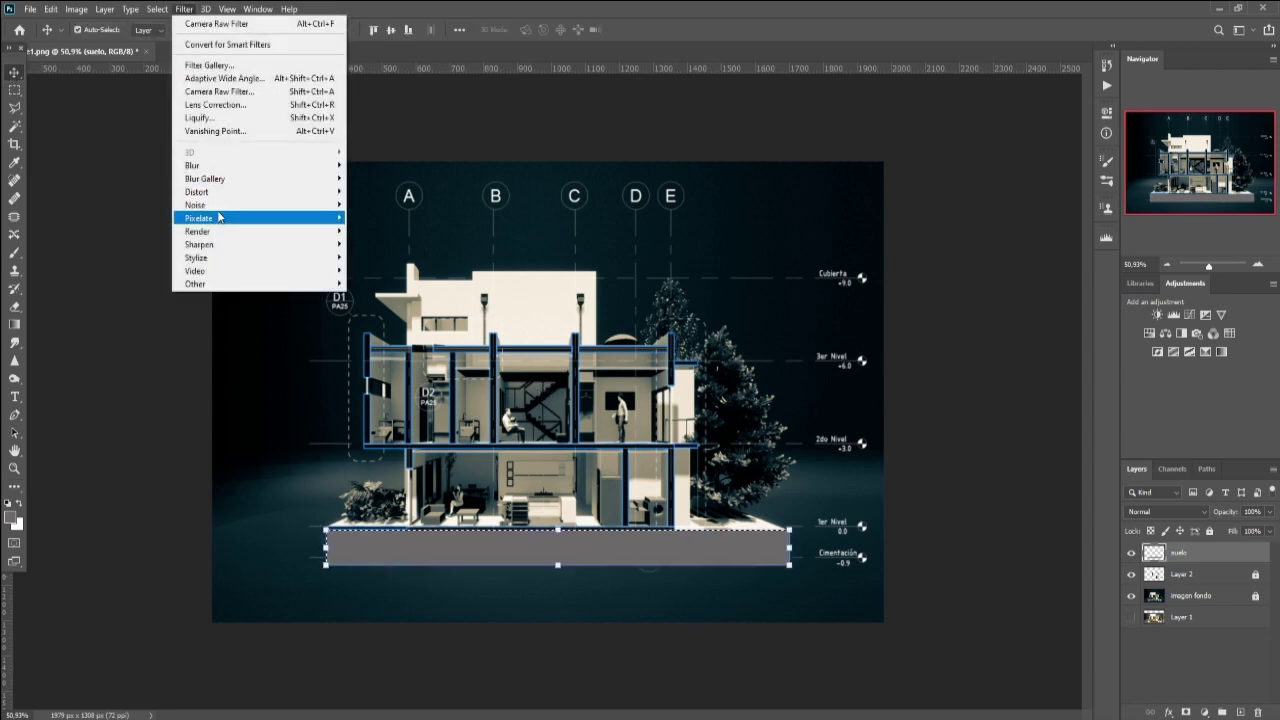
{"action": "mouse_move", "coordinate": [196, 204]}
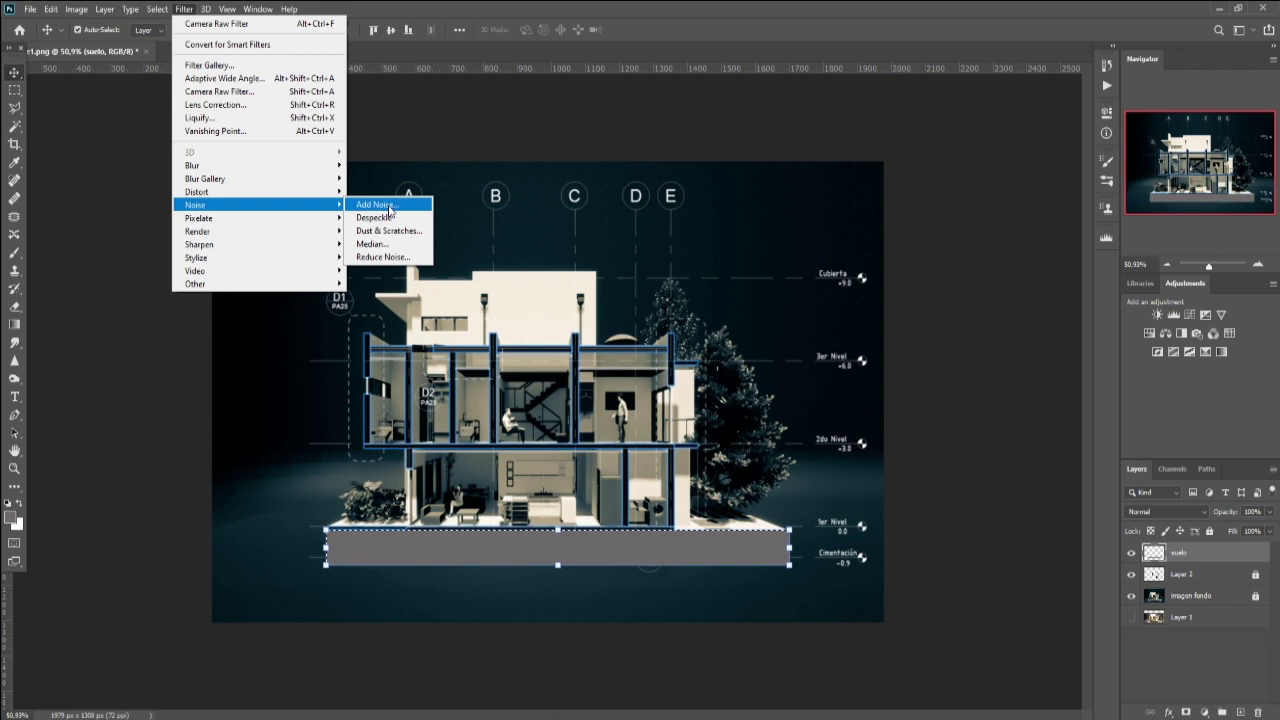
{"action": "left_click", "coordinate": [390, 209]}
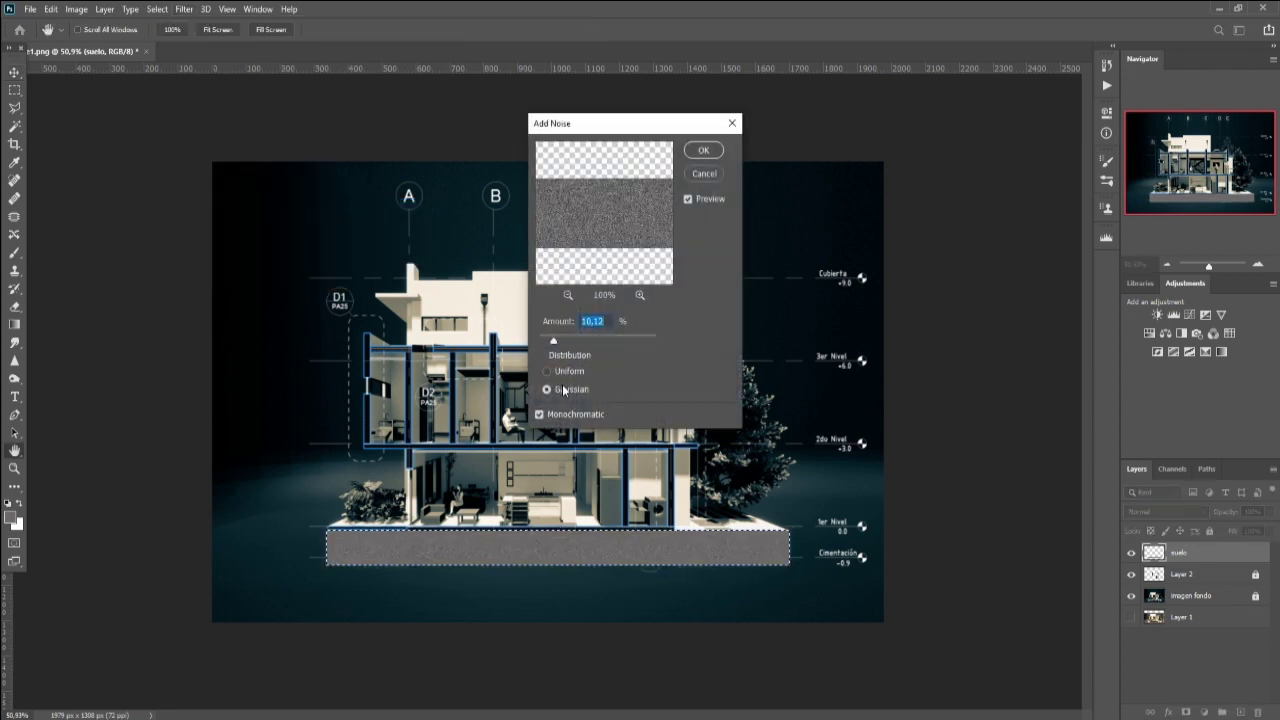
{"action": "left_click", "coordinate": [547, 372]}
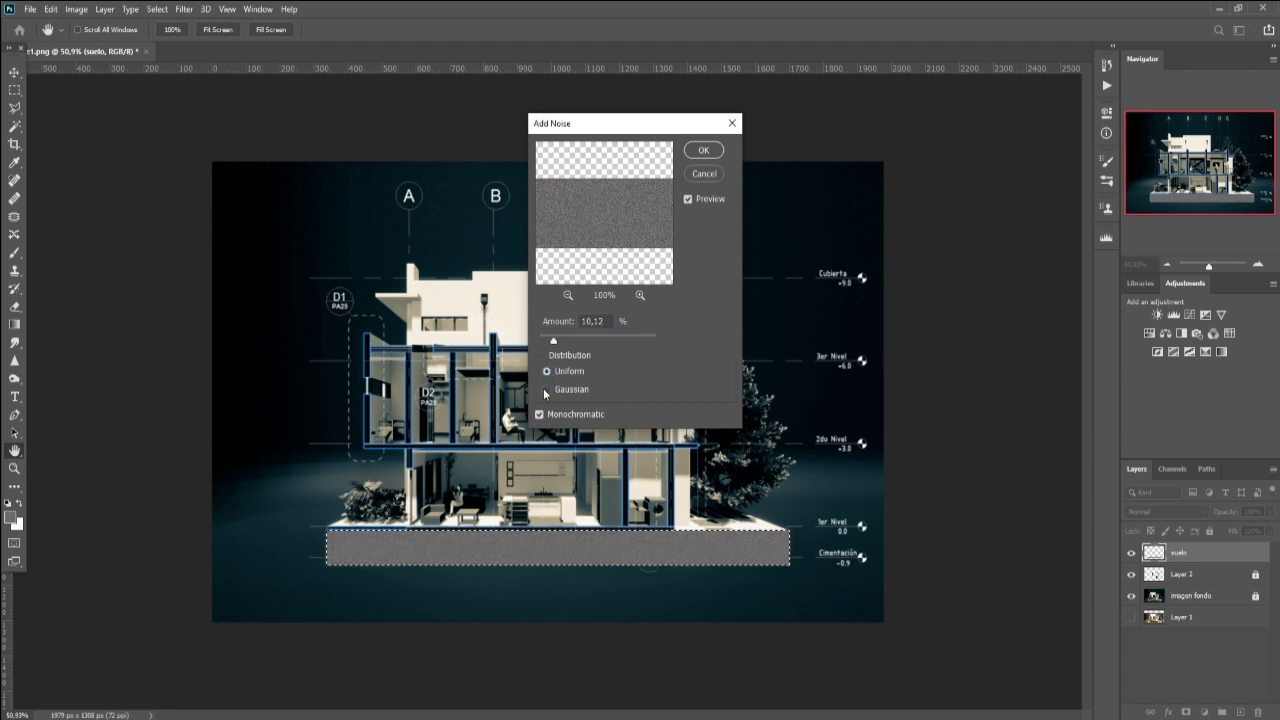
{"action": "left_click", "coordinate": [547, 389]}
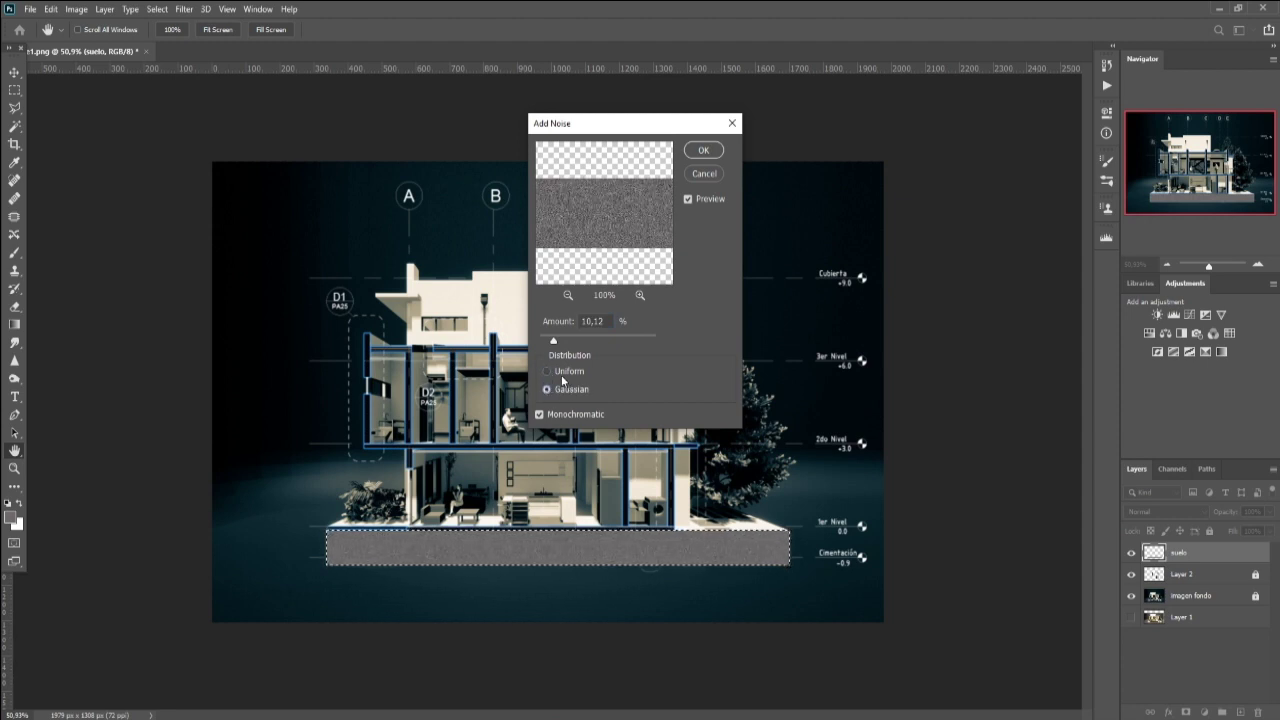
{"action": "left_click", "coordinate": [703, 152]}
{"action": "key", "text": "v"}
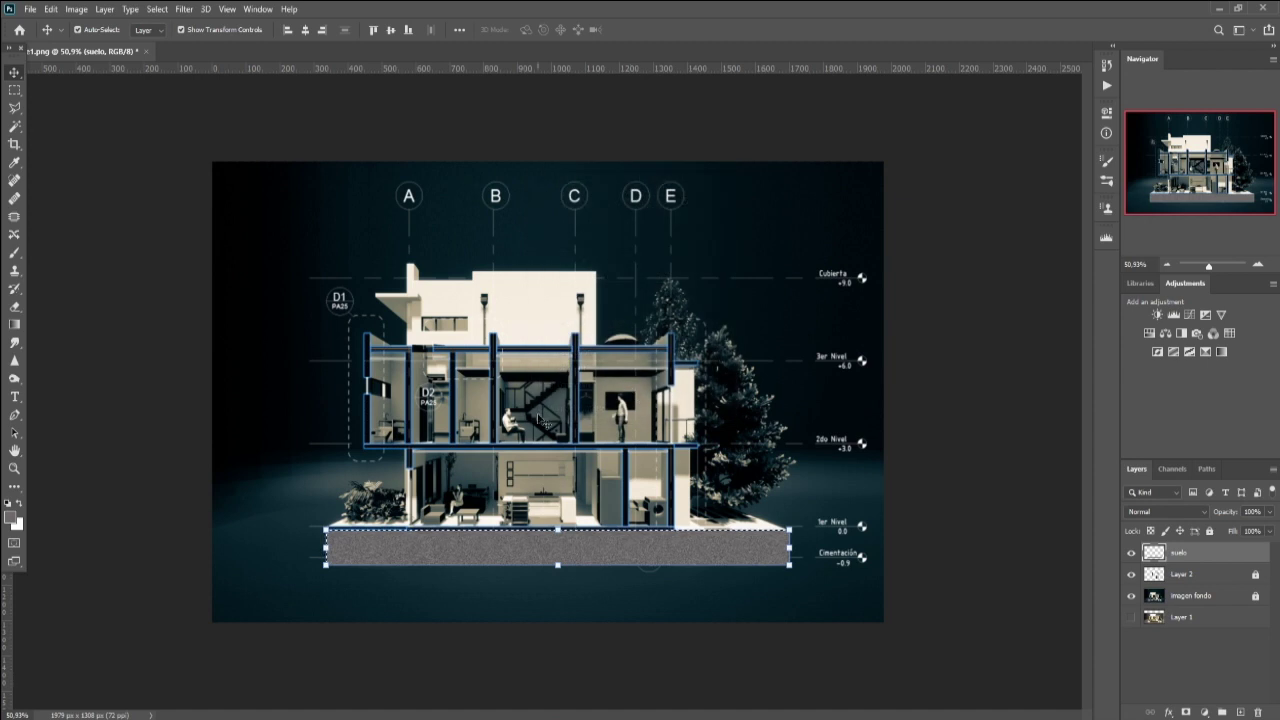
{"action": "key", "text": "ctrl+d"}
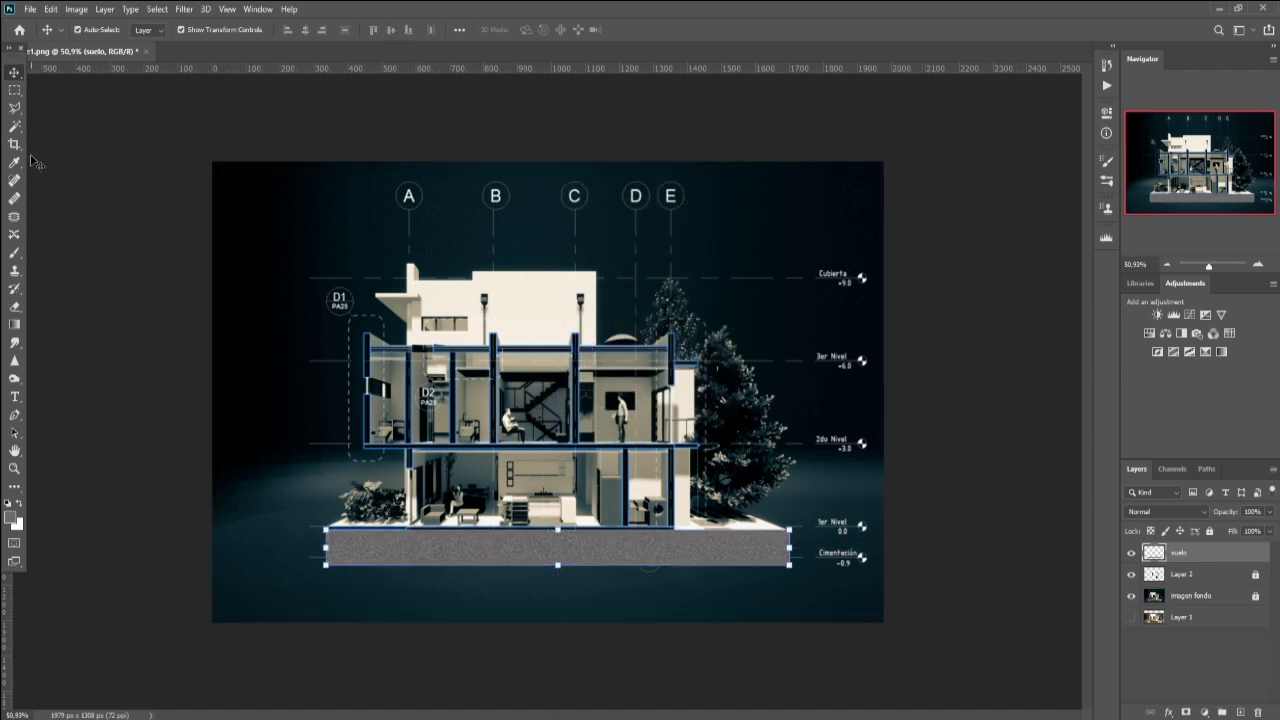
Step: Set the suelo layer's Fill to 57%
{"action": "left_click", "coordinate": [920, 458]}
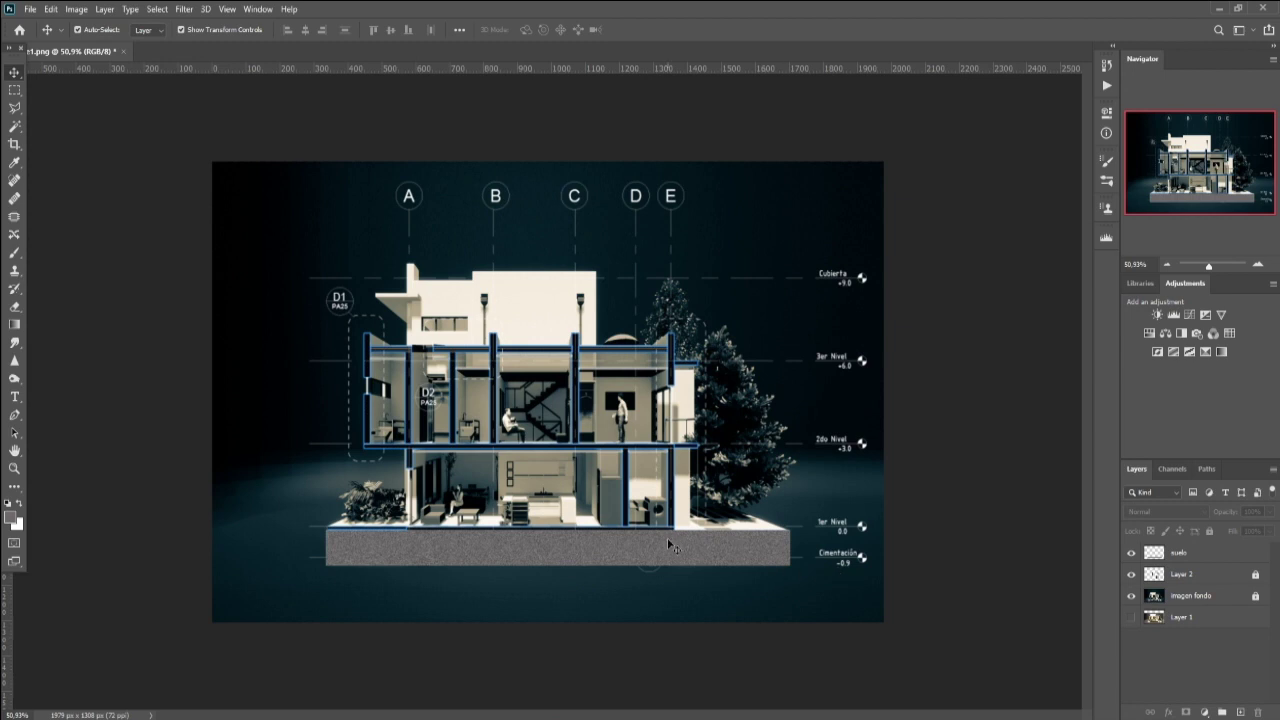
{"action": "left_click", "coordinate": [1183, 558]}
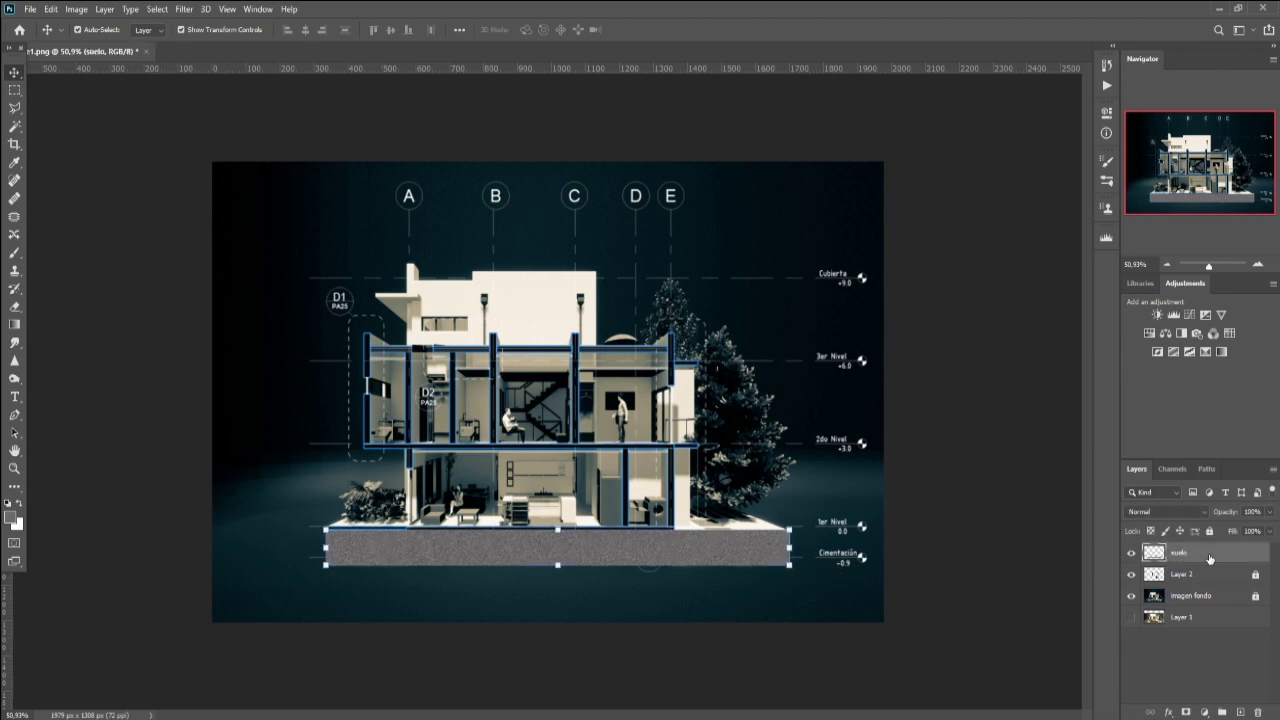
{"action": "left_click", "coordinate": [1270, 532]}
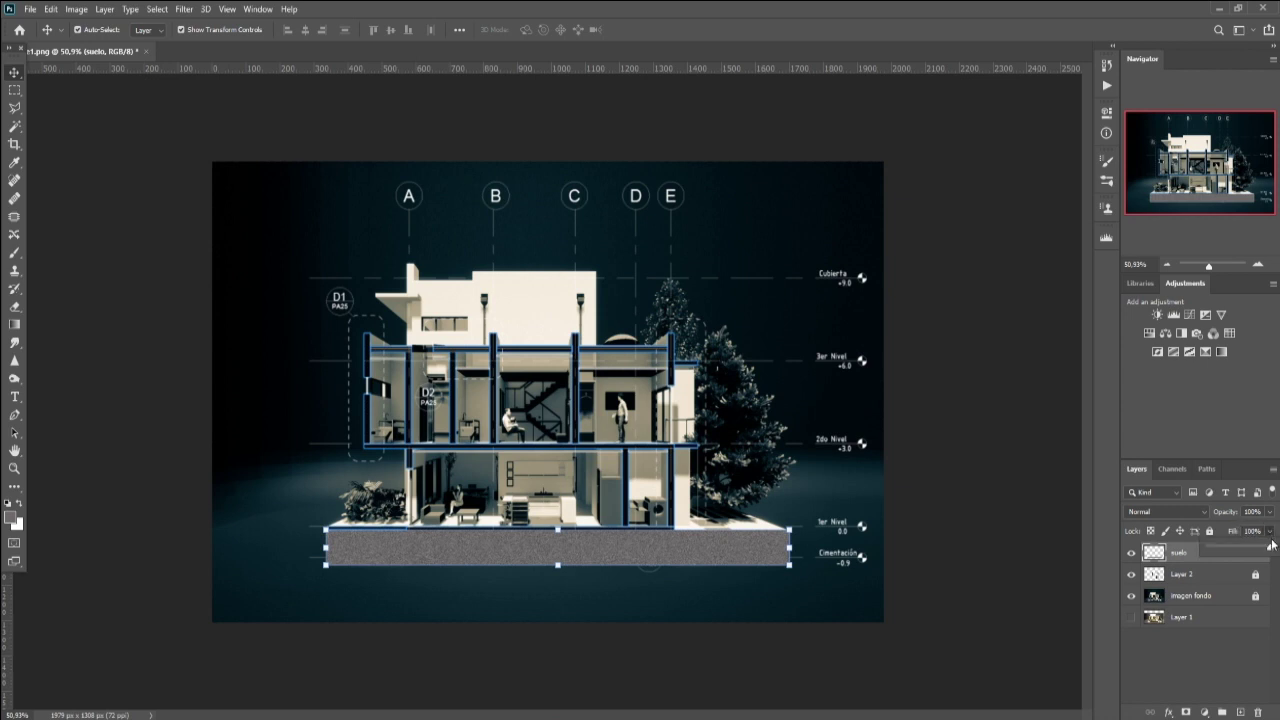
{"action": "left_click_drag", "start_coordinate": [1238, 550], "coordinate": [1245, 550]}
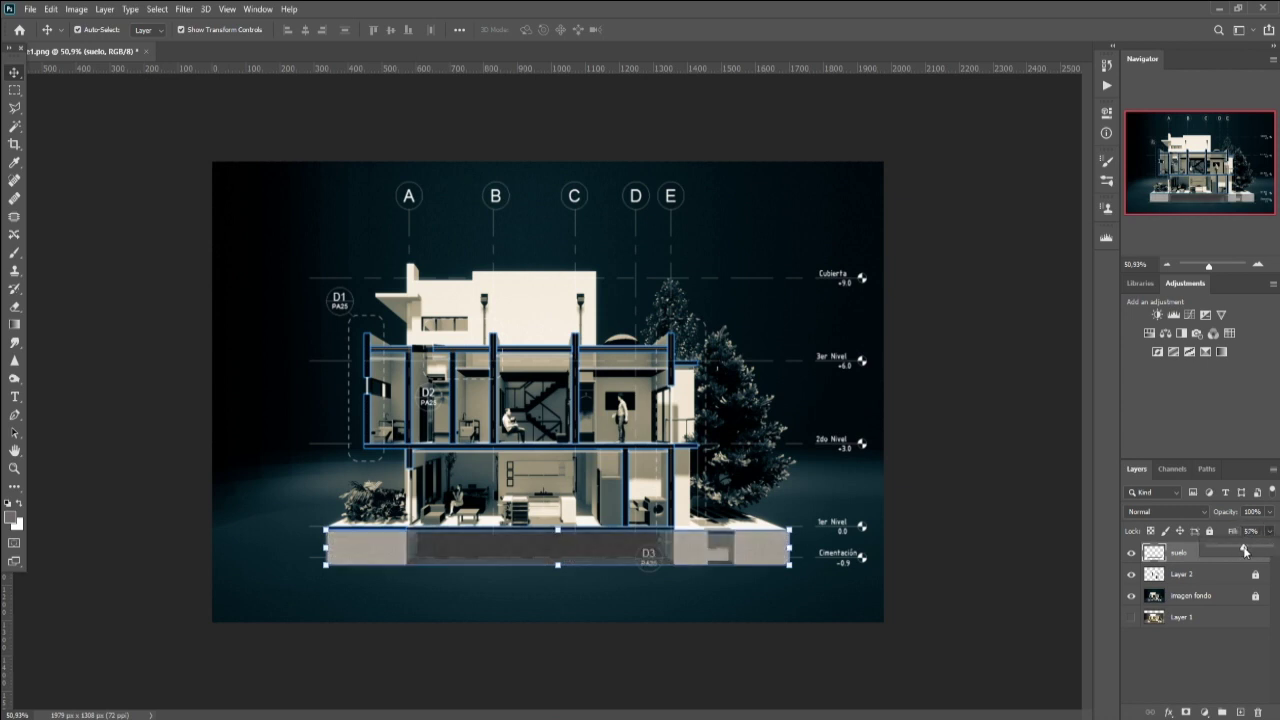
Step: Draw a rectangular selection along the ground-floor base strip
{"action": "left_click", "coordinate": [1003, 550]}
{"action": "scroll", "coordinate": [784, 580], "scroll_direction": "up", "scroll_amount": 1, "text": "alt"}
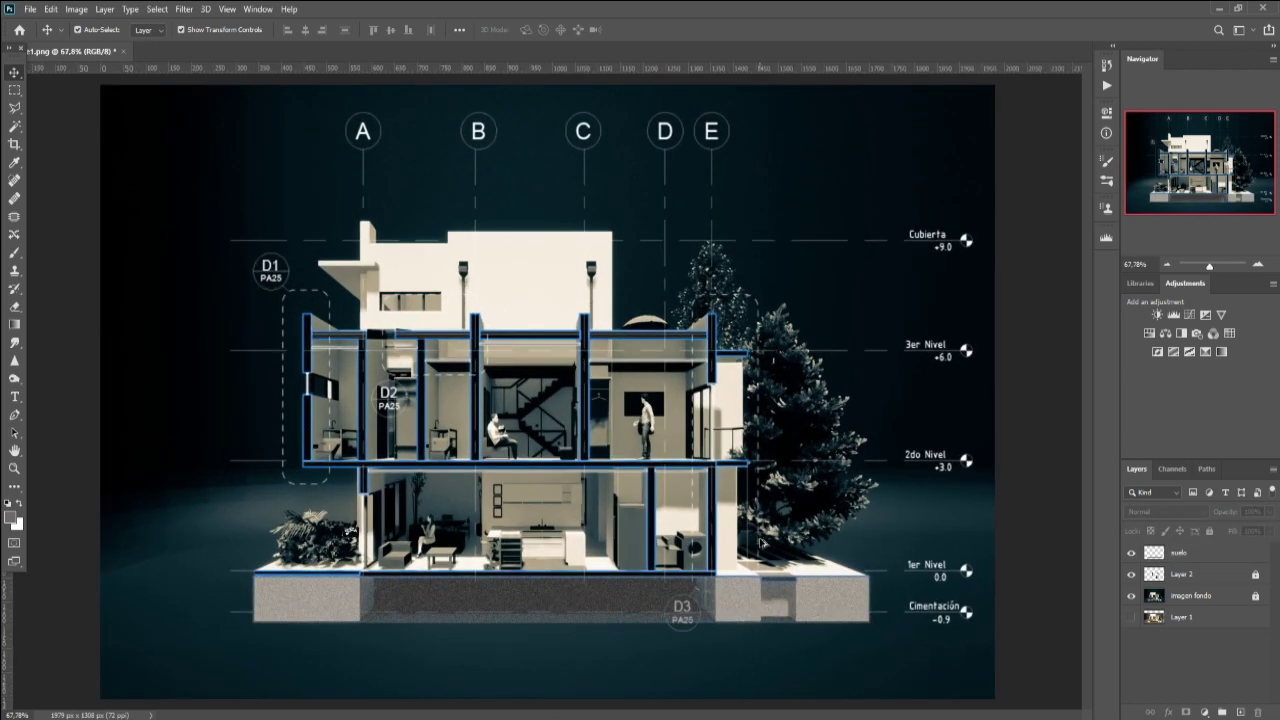
{"action": "scroll", "coordinate": [784, 580], "scroll_direction": "up", "scroll_amount": 1, "text": "alt"}
{"action": "scroll", "coordinate": [785, 591], "scroll_direction": "up", "scroll_amount": 1, "text": "alt"}
{"action": "scroll", "coordinate": [785, 591], "scroll_direction": "up", "scroll_amount": 2, "text": "alt"}
{"action": "scroll", "coordinate": [743, 586], "scroll_direction": "up", "scroll_amount": 1, "text": "alt"}
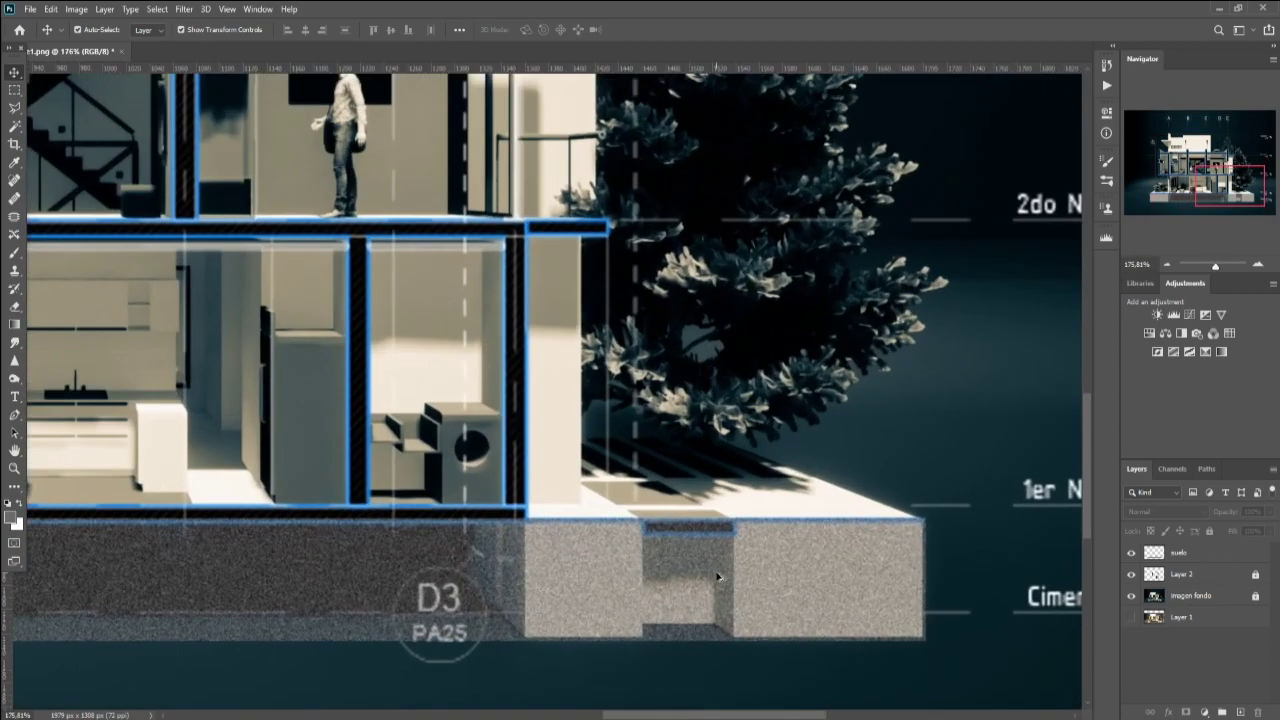
{"action": "scroll", "coordinate": [714, 586], "scroll_direction": "up", "scroll_amount": 2, "text": "alt"}
{"action": "scroll", "coordinate": [717, 580], "scroll_direction": "up", "scroll_amount": 1, "text": "alt"}
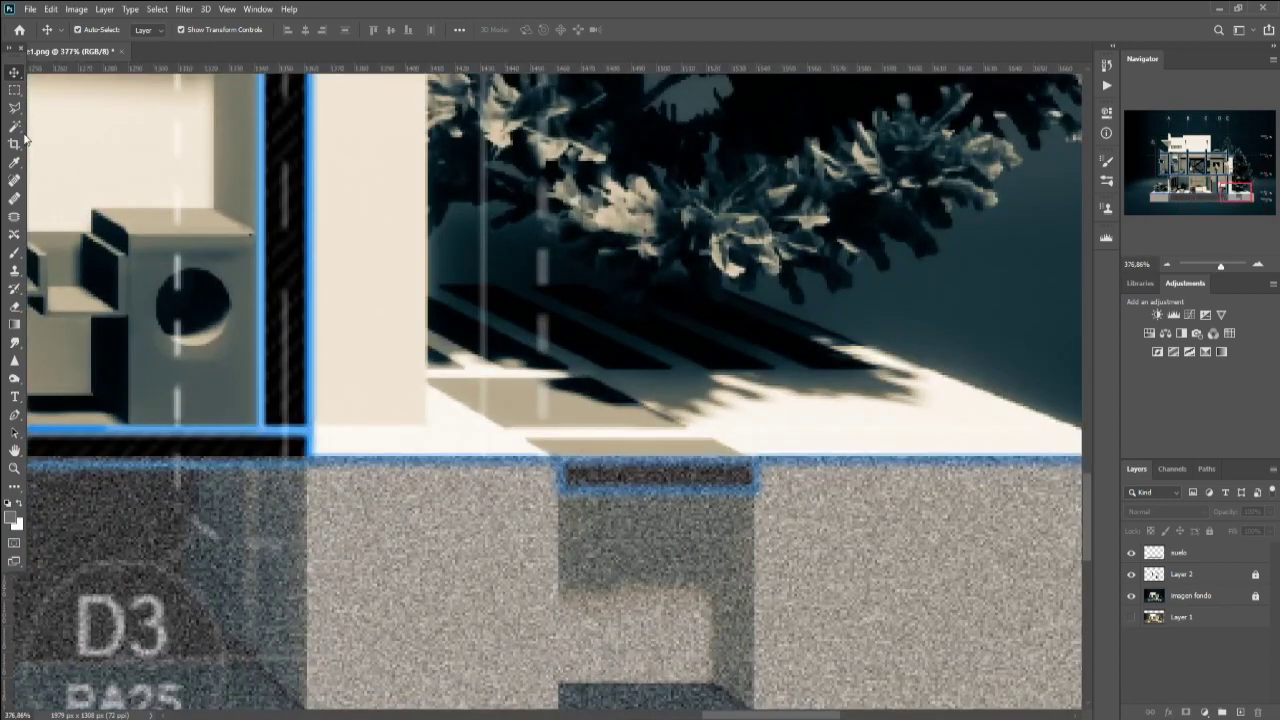
{"action": "left_click", "coordinate": [14, 89]}
{"action": "scroll", "coordinate": [416, 447], "scroll_direction": "down", "scroll_amount": 1, "text": "alt"}
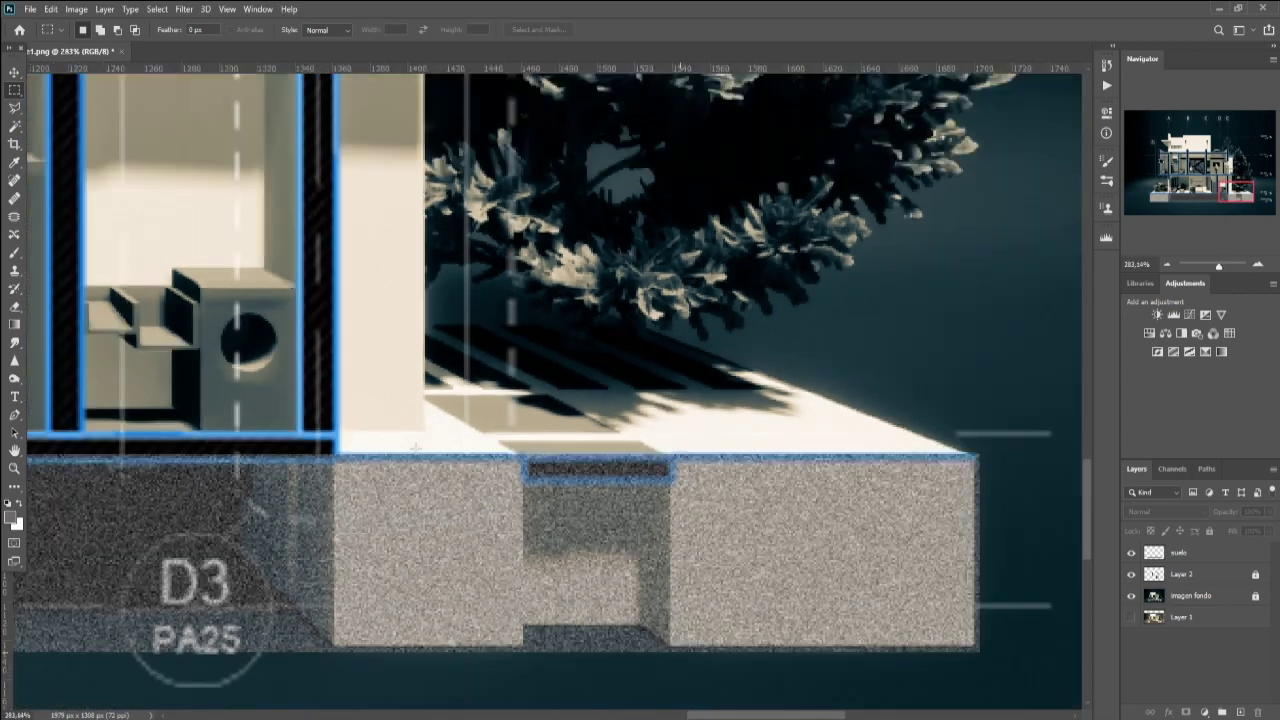
{"action": "scroll", "coordinate": [416, 447], "scroll_direction": "down", "scroll_amount": 1, "text": "alt"}
{"action": "scroll", "coordinate": [400, 462], "scroll_direction": "down", "scroll_amount": 1, "text": "alt"}
{"action": "scroll", "coordinate": [385, 478], "scroll_direction": "down", "scroll_amount": 1, "text": "alt"}
{"action": "scroll", "coordinate": [370, 493], "scroll_direction": "down", "scroll_amount": 1, "text": "alt"}
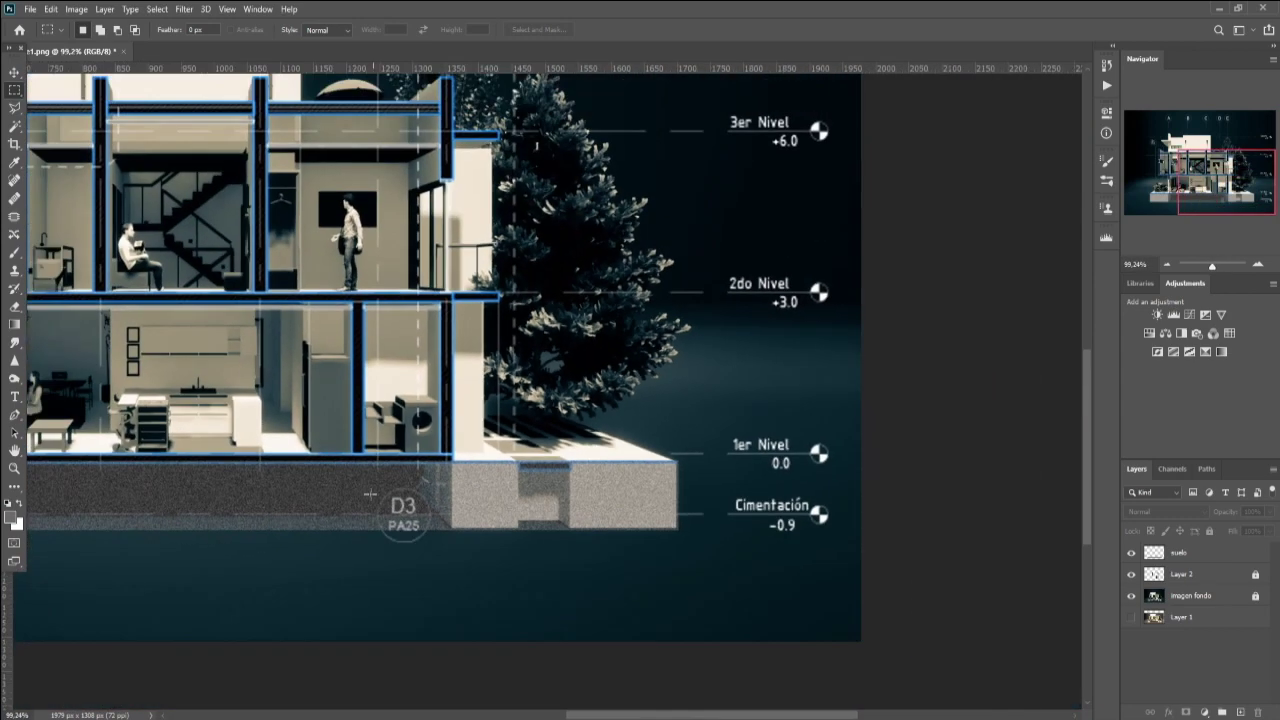
{"action": "scroll", "coordinate": [370, 493], "scroll_direction": "down", "scroll_amount": 1, "text": "alt"}
{"action": "scroll", "coordinate": [327, 494], "scroll_direction": "down", "scroll_amount": 1, "text": "alt"}
{"action": "scroll", "coordinate": [378, 560], "scroll_direction": "down", "scroll_amount": 1, "text": "alt"}
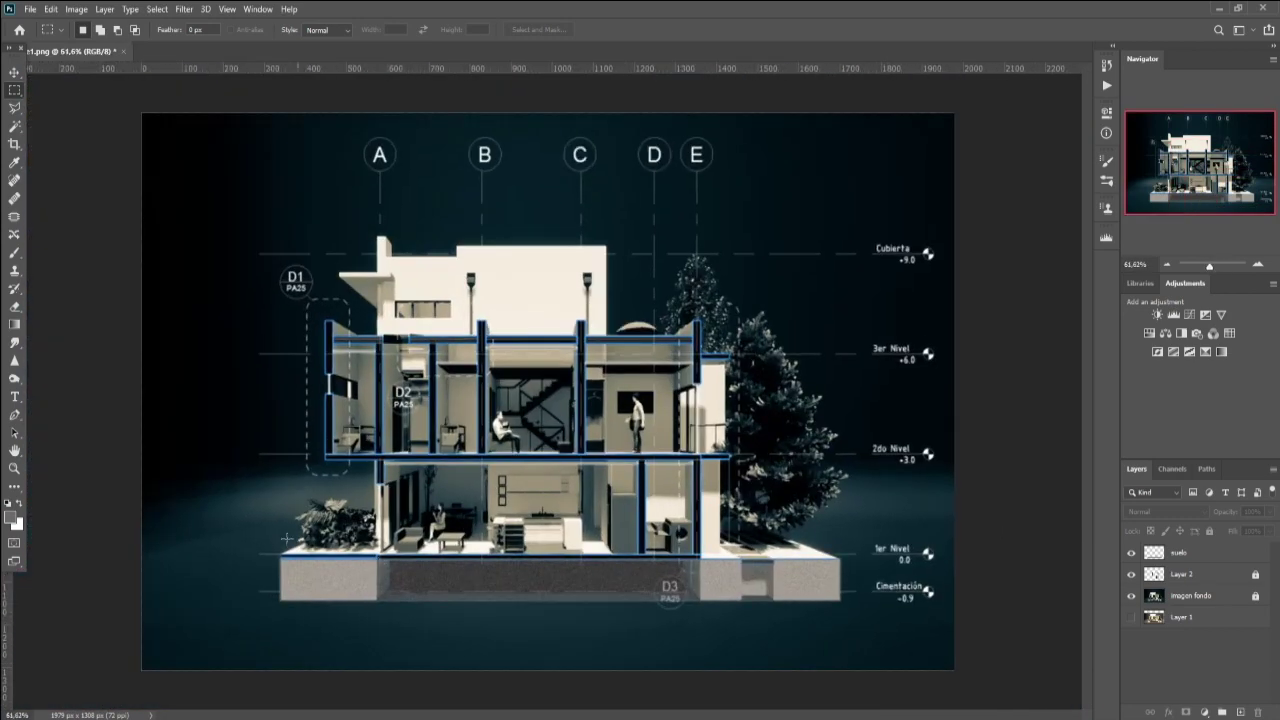
{"action": "left_click_drag", "start_coordinate": [268, 539], "coordinate": [857, 562]}
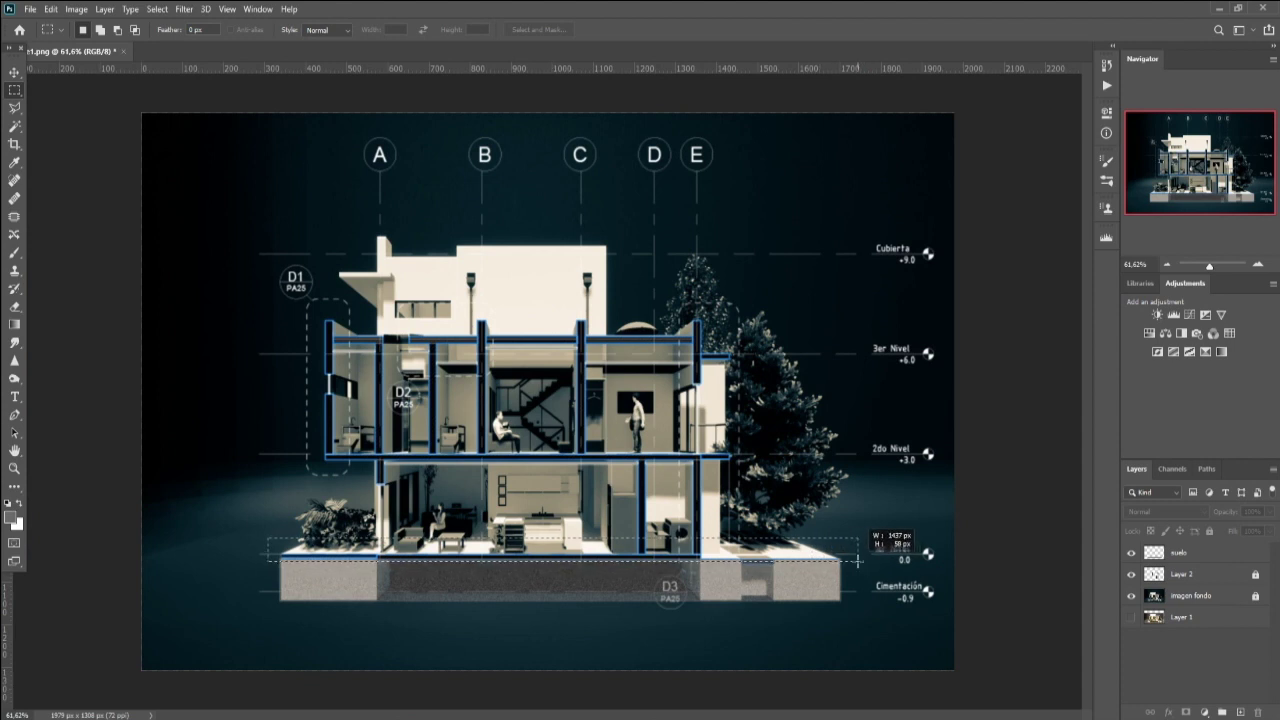
{"action": "left_click_drag", "start_coordinate": [862, 562], "coordinate": [863, 561]}
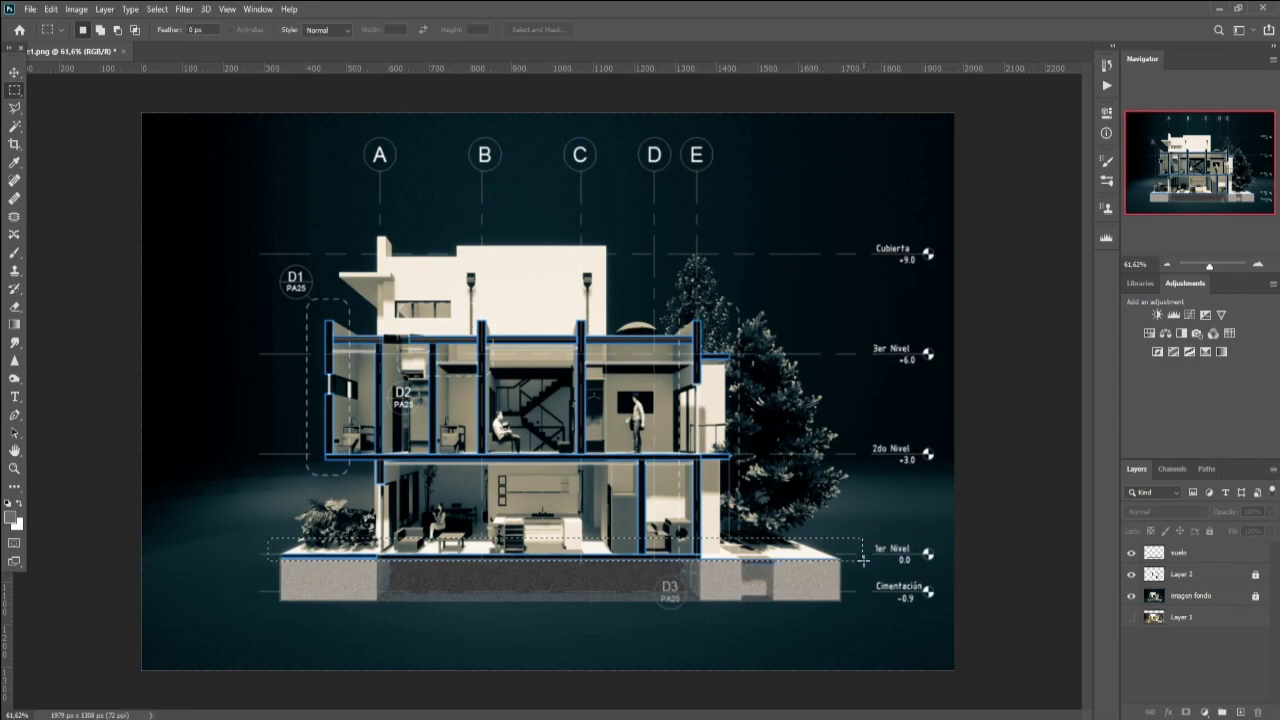
{"action": "scroll", "coordinate": [771, 569], "scroll_direction": "up", "scroll_amount": 3, "text": "alt"}
{"action": "scroll", "coordinate": [771, 569], "scroll_direction": "up", "scroll_amount": 4, "text": "alt"}
{"action": "scroll", "coordinate": [771, 569], "scroll_direction": "up", "scroll_amount": 4, "text": "alt"}
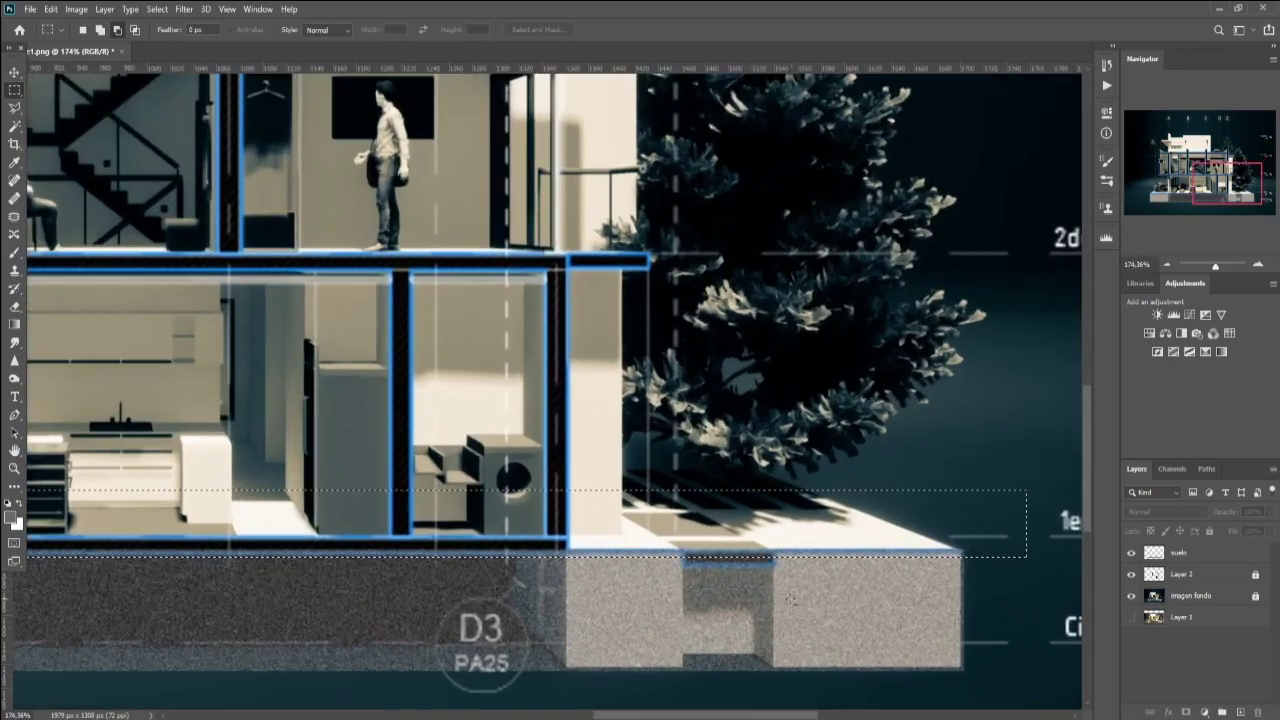
{"action": "scroll", "coordinate": [771, 569], "scroll_direction": "up", "scroll_amount": 4, "text": "alt"}
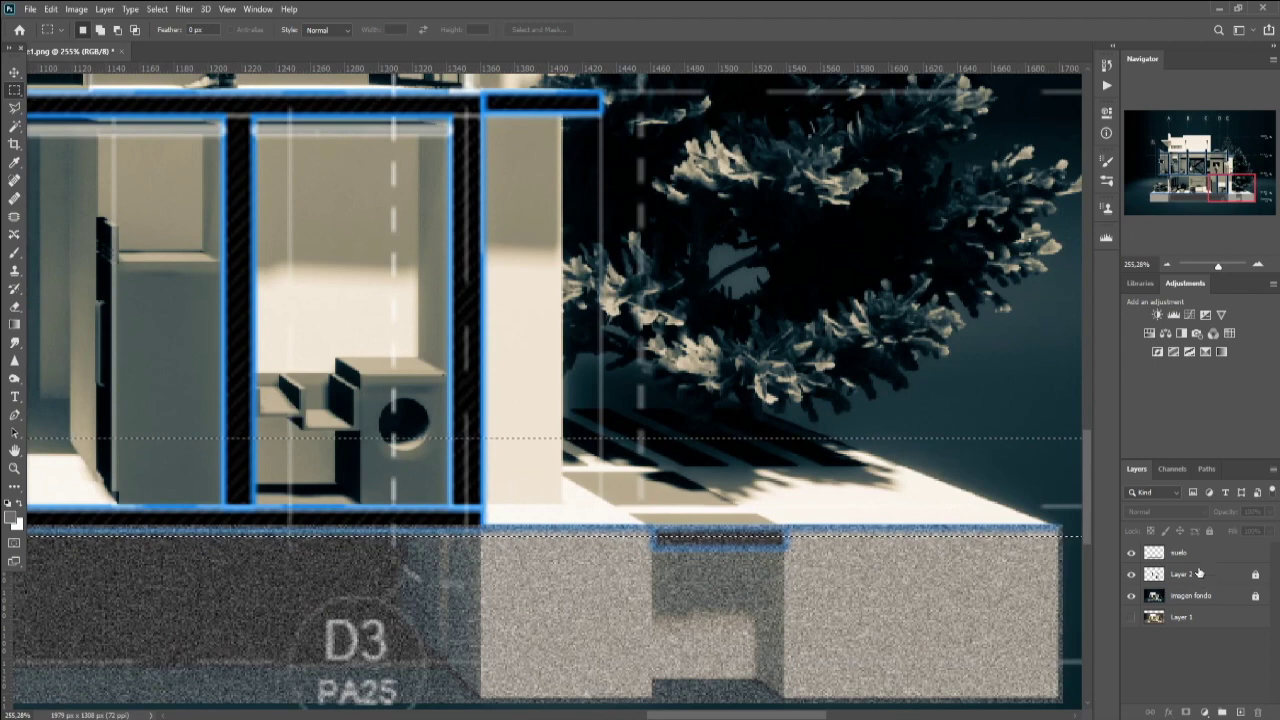
Step: On the suelo layer, delete the noise from the small notch on the foundation's top edge
{"action": "left_click", "coordinate": [1199, 556]}
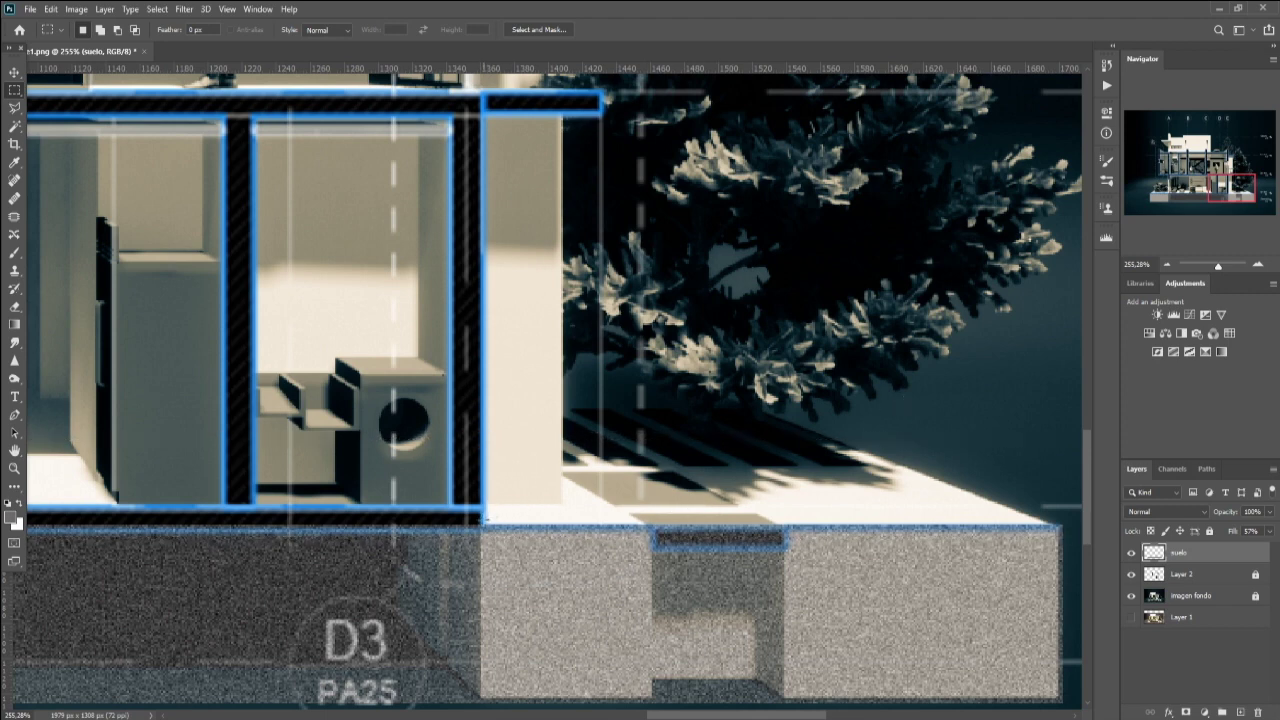
{"action": "left_click_drag", "start_coordinate": [485, 519], "coordinate": [1067, 530]}
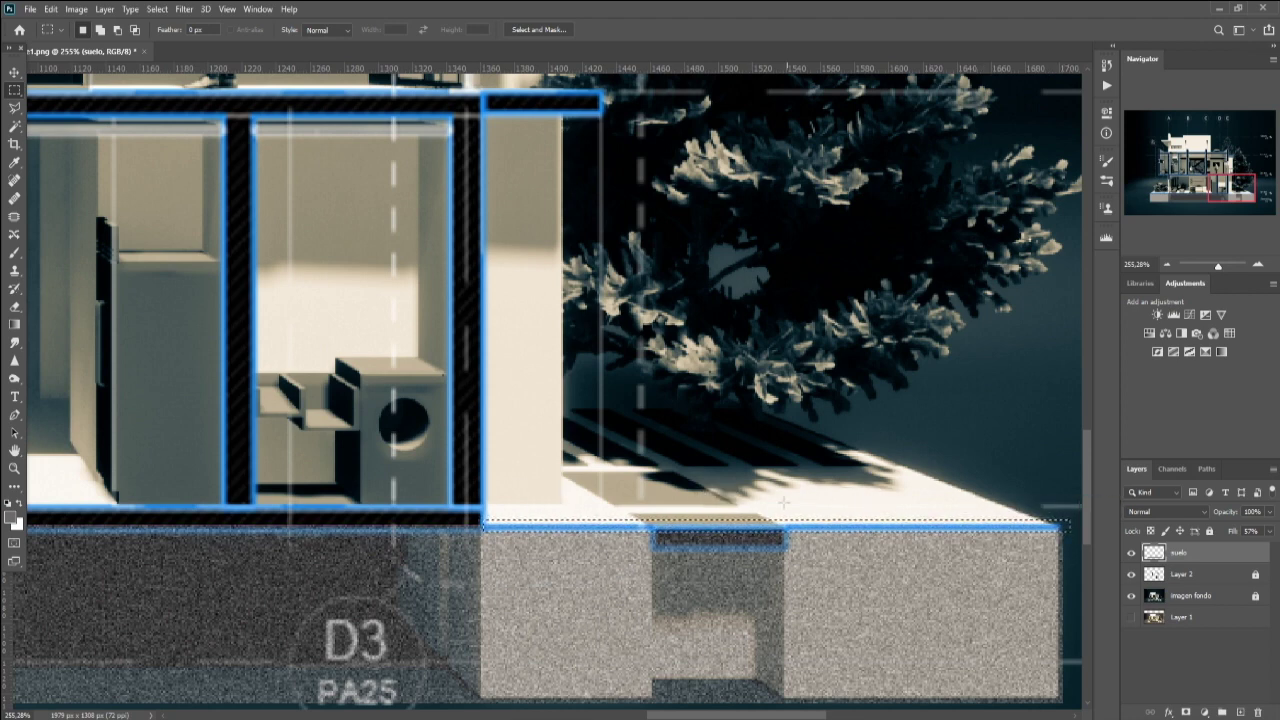
{"action": "key", "text": "ctrl+d"}
{"action": "left_click_drag", "start_coordinate": [740, 530], "coordinate": [792, 535]}
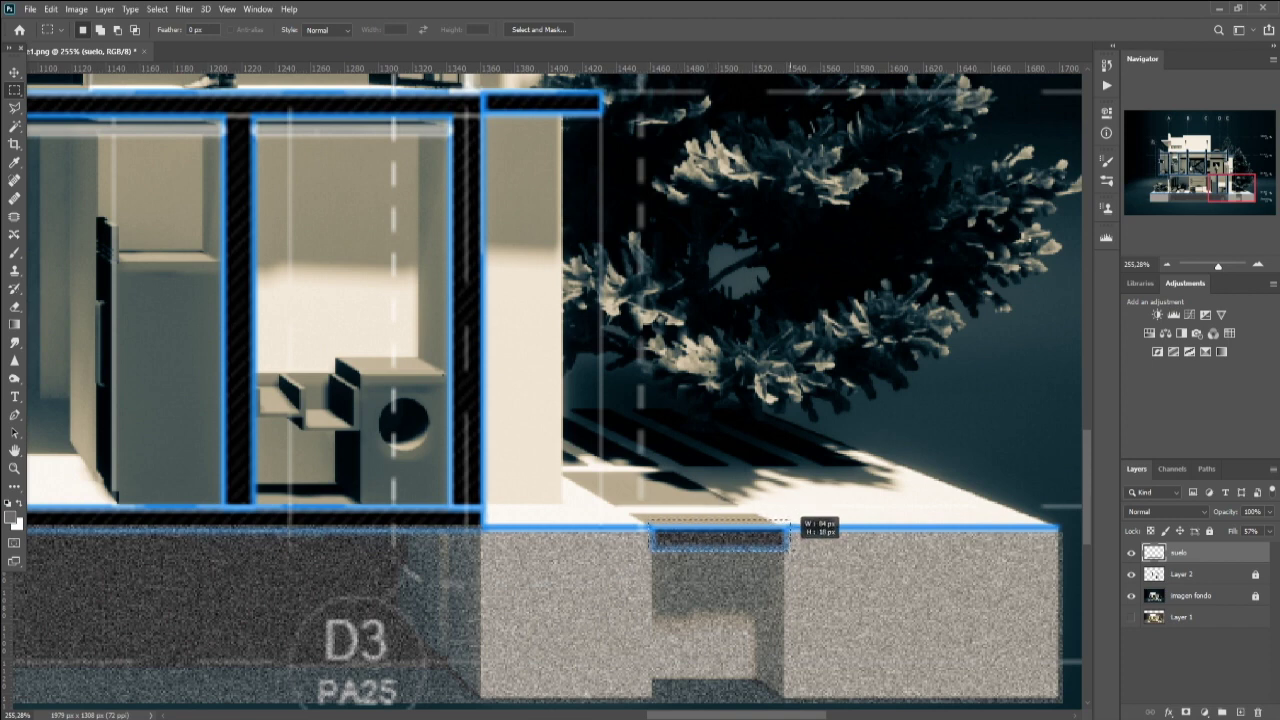
{"action": "key", "text": "Delete"}
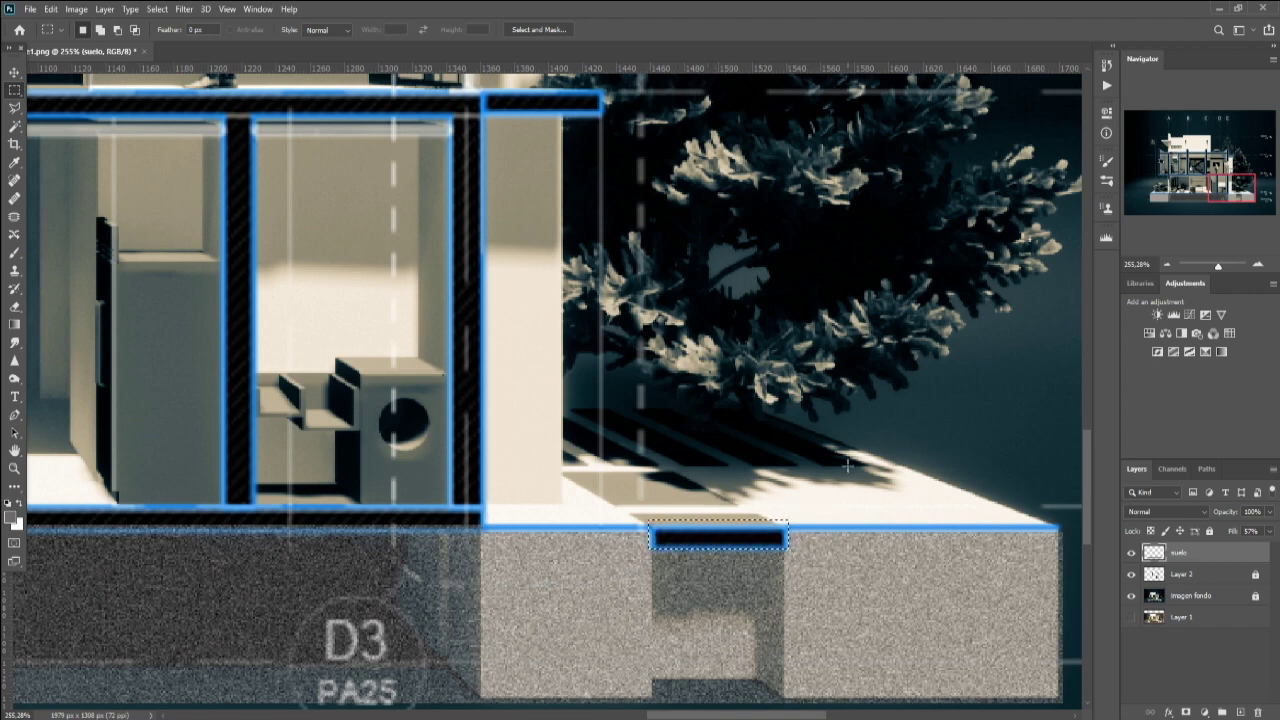
Step: Try selections along the ground-floor slab, then clear the selection
{"action": "scroll", "coordinate": [675, 537], "scroll_direction": "down", "scroll_amount": 3, "text": "alt"}
{"action": "scroll", "coordinate": [590, 542], "scroll_direction": "down", "scroll_amount": 3, "text": "alt"}
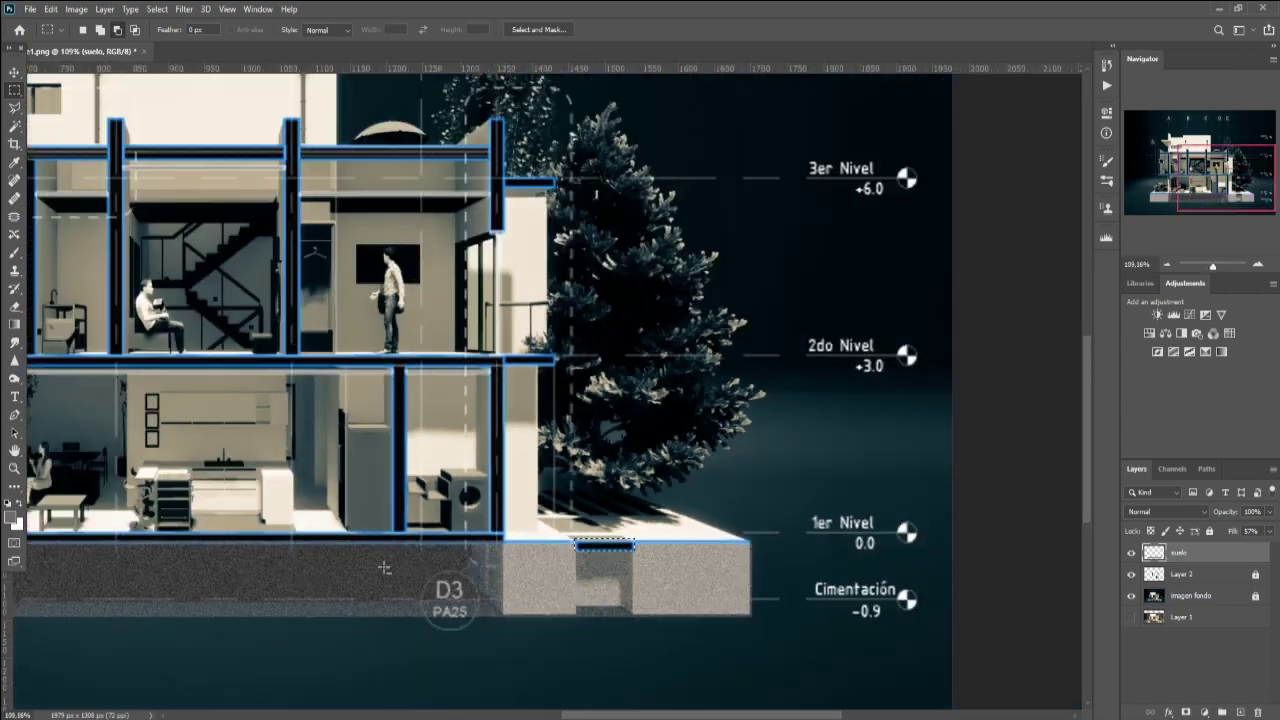
{"action": "scroll", "coordinate": [505, 547], "scroll_direction": "down", "scroll_amount": 3, "text": "alt"}
{"action": "scroll", "coordinate": [420, 552], "scroll_direction": "down", "scroll_amount": 2, "text": "alt"}
{"action": "scroll", "coordinate": [346, 548], "scroll_direction": "up", "scroll_amount": 2, "text": "alt"}
{"action": "scroll", "coordinate": [486, 531], "scroll_direction": "up", "scroll_amount": 2, "text": "alt"}
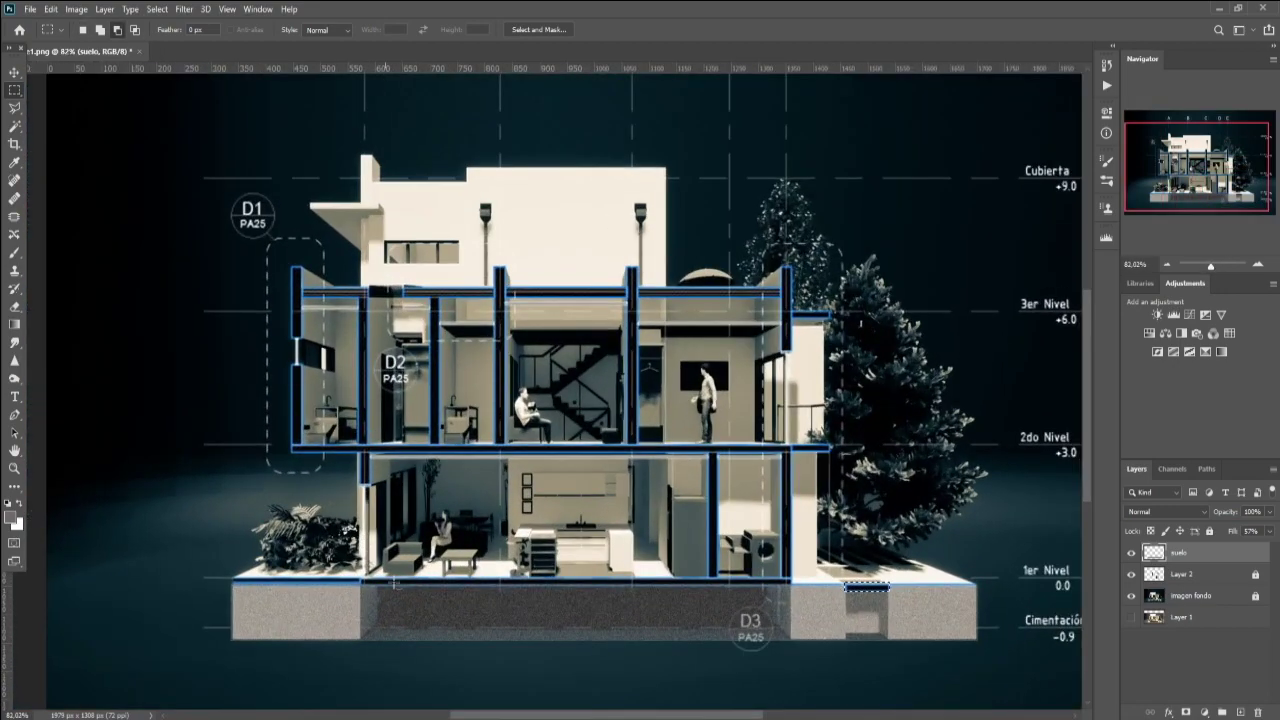
{"action": "scroll", "coordinate": [433, 600], "scroll_direction": "up", "scroll_amount": 2, "text": "alt"}
{"action": "scroll", "coordinate": [527, 613], "scroll_direction": "up", "scroll_amount": 1, "text": "alt"}
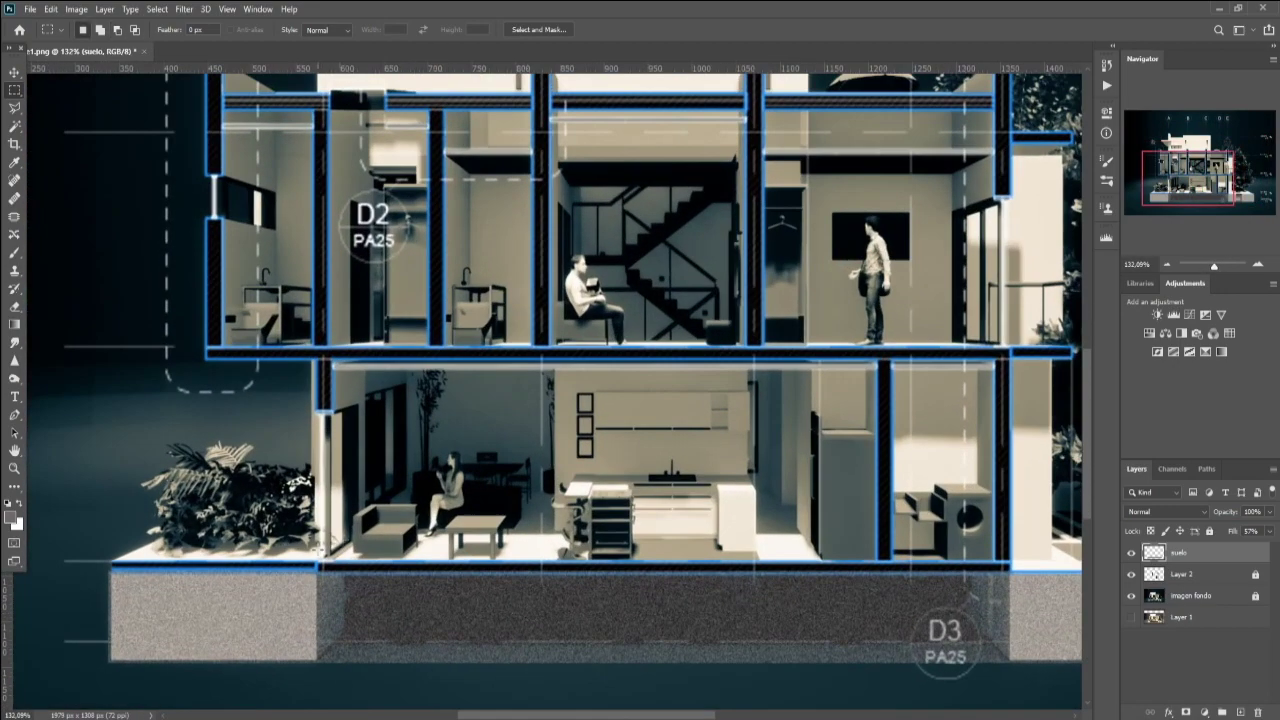
{"action": "left_click_drag", "start_coordinate": [318, 548], "coordinate": [1011, 572]}
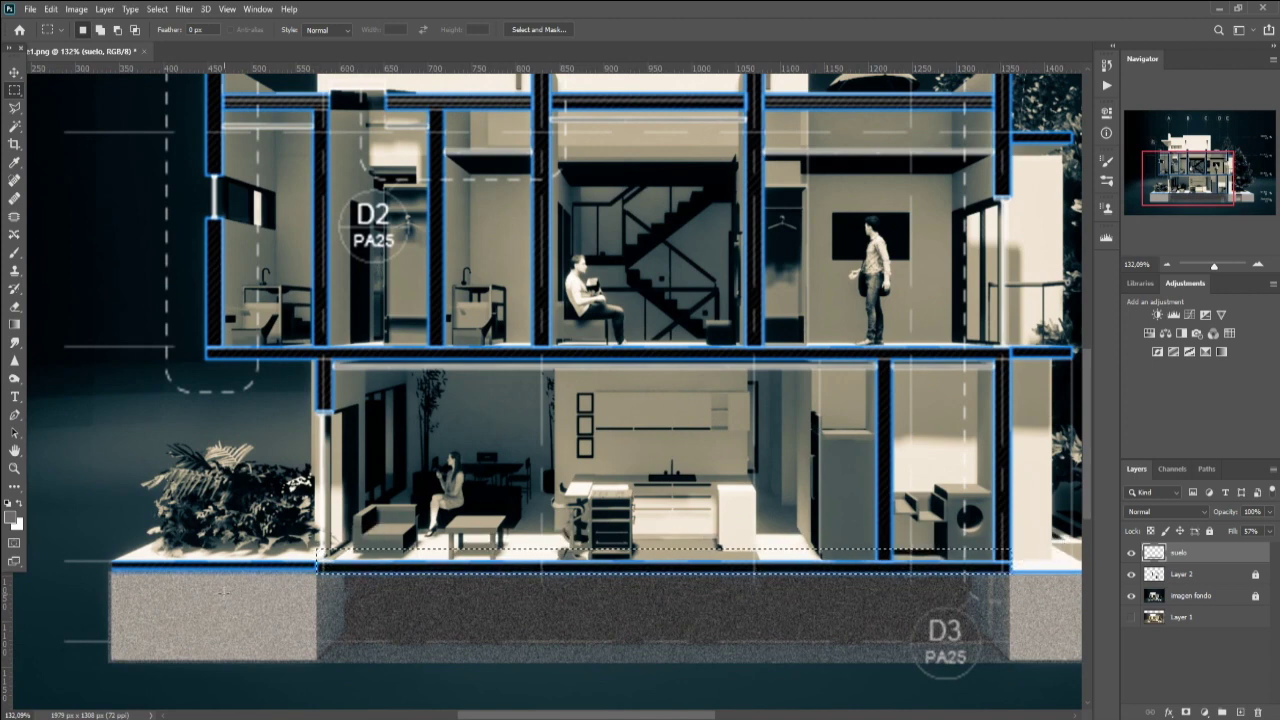
{"action": "left_click_drag", "start_coordinate": [100, 552], "coordinate": [318, 570]}
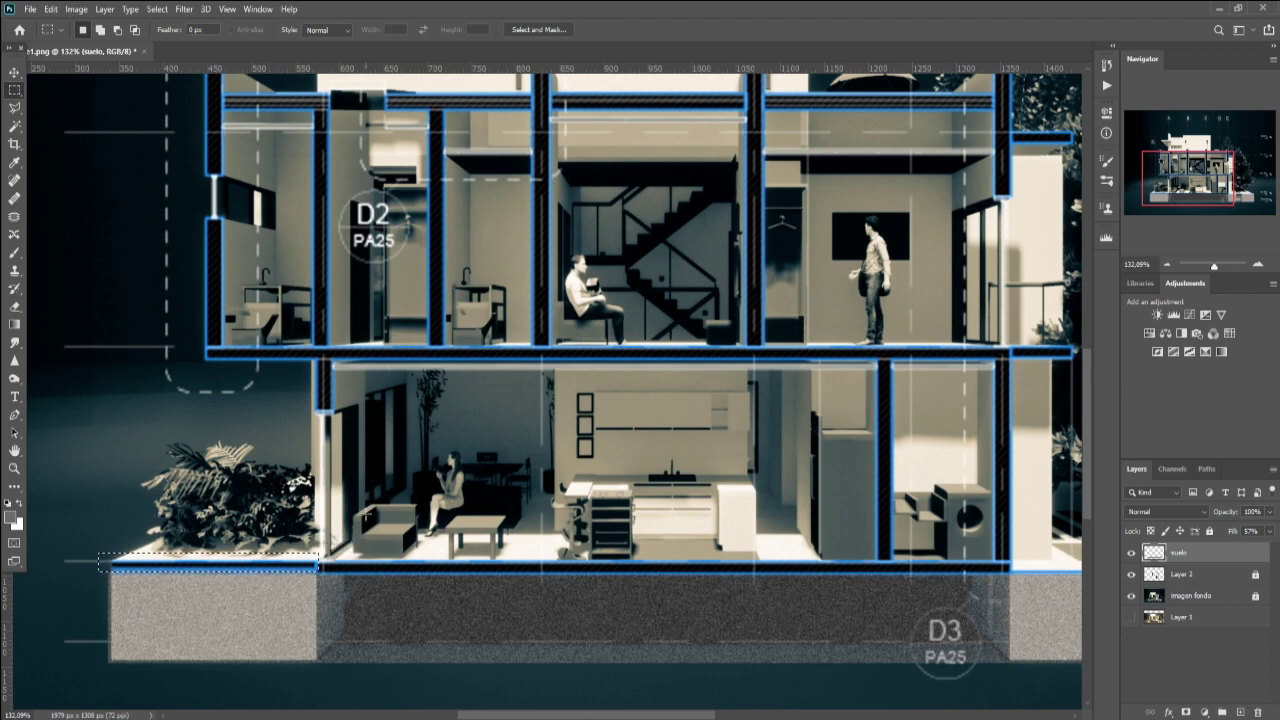
{"action": "key", "text": "ctrl+d"}
{"action": "scroll", "coordinate": [276, 572], "scroll_direction": "down", "scroll_amount": 2, "text": "alt"}
Step: Raise suelo's Fill to 100% and keep its blend mode at Normal
{"action": "key", "text": "v"}
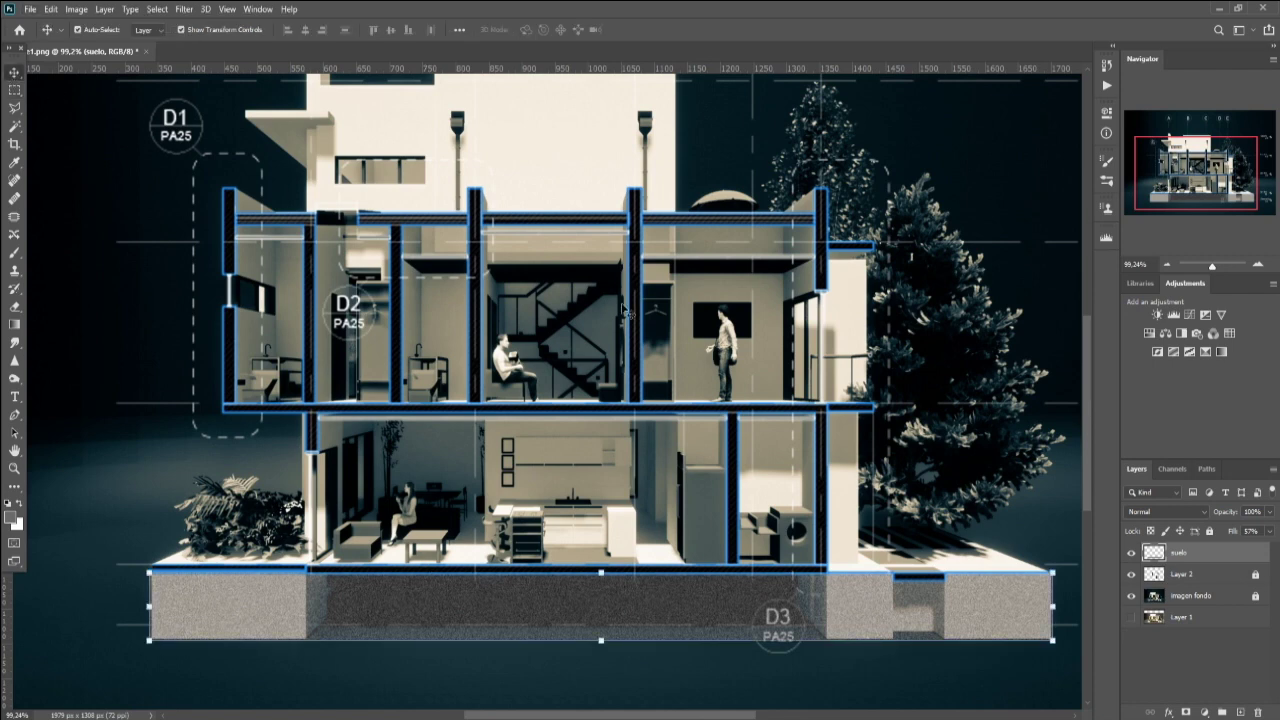
{"action": "left_click", "coordinate": [1269, 533]}
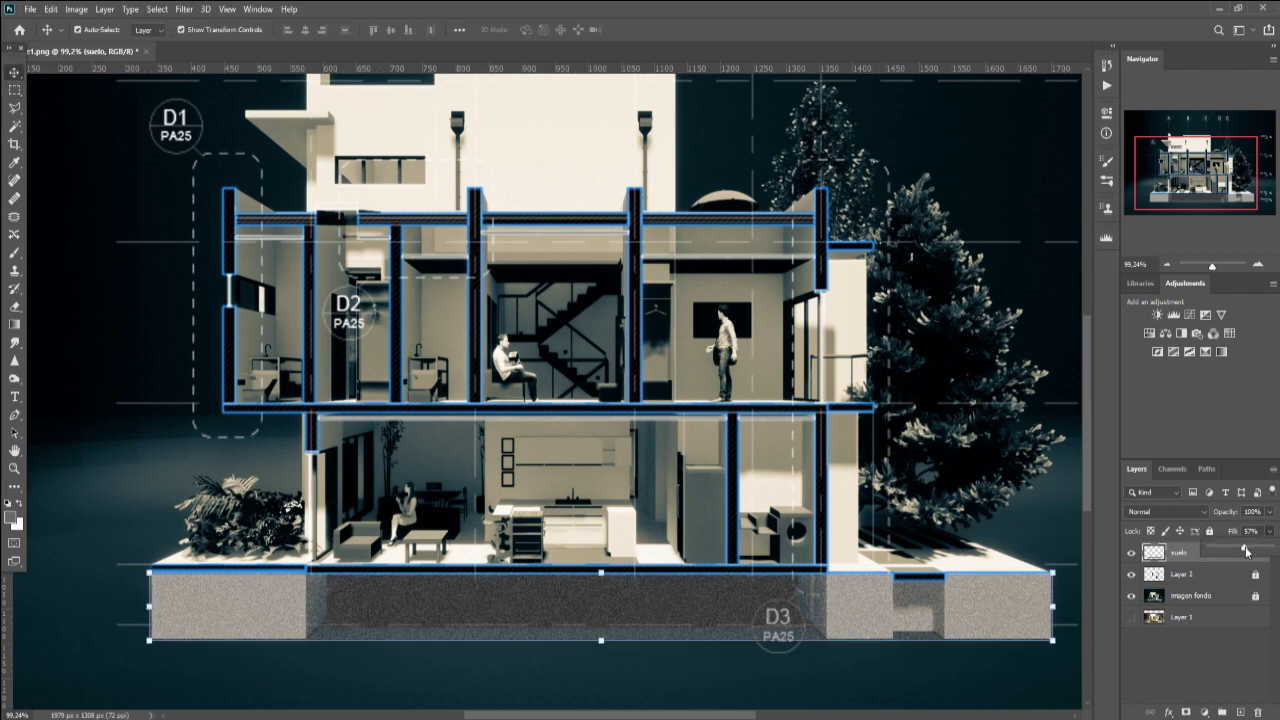
{"action": "left_click_drag", "start_coordinate": [1253, 551], "coordinate": [1271, 548]}
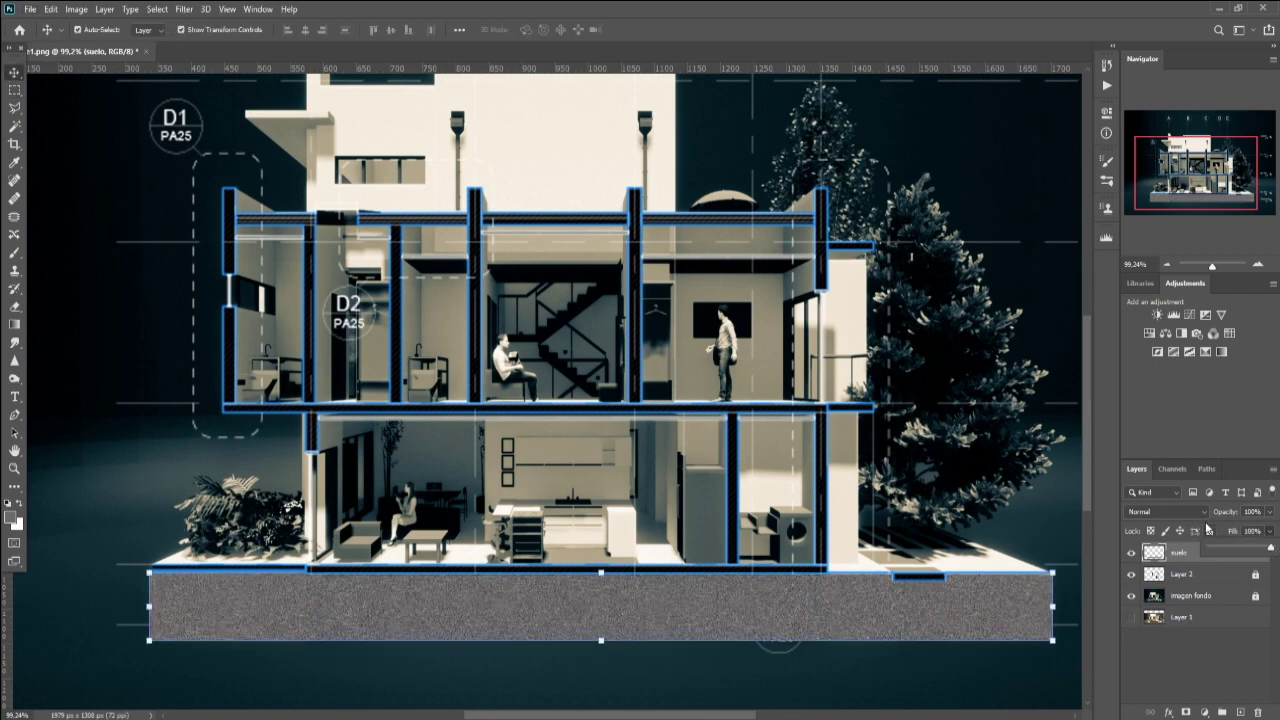
{"action": "left_click", "coordinate": [1203, 512]}
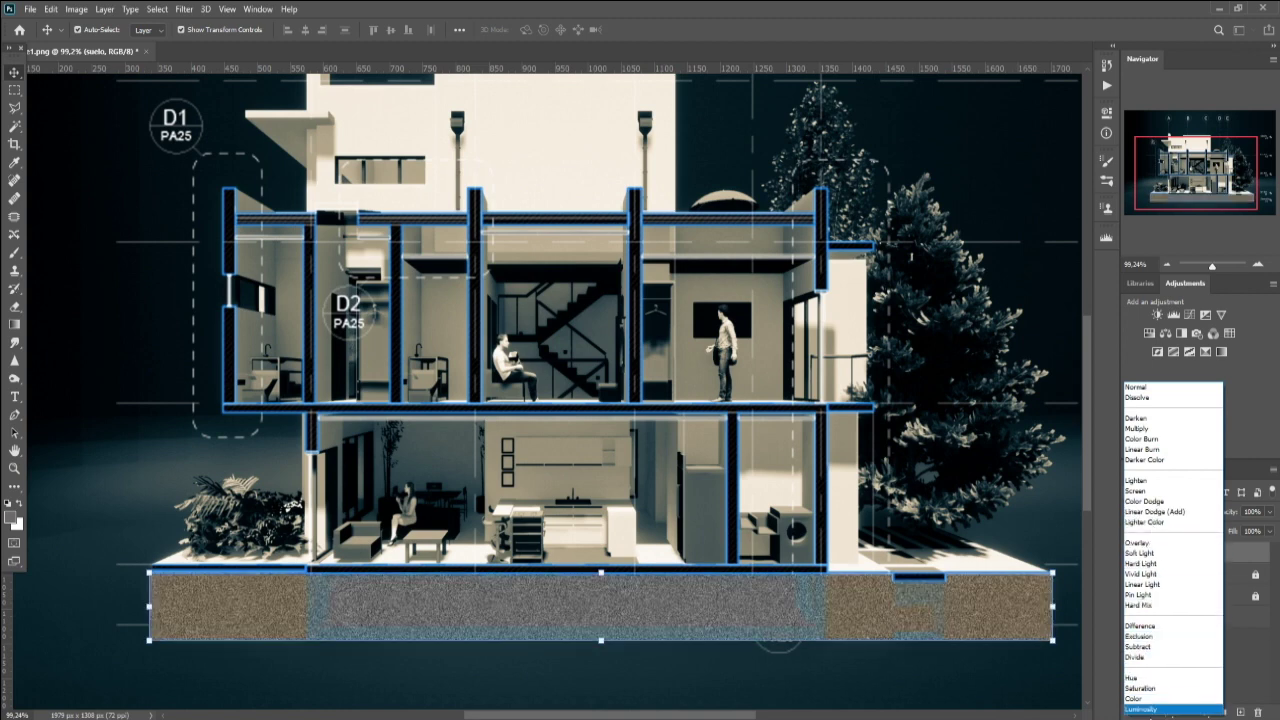
{"action": "left_click", "coordinate": [1147, 388]}
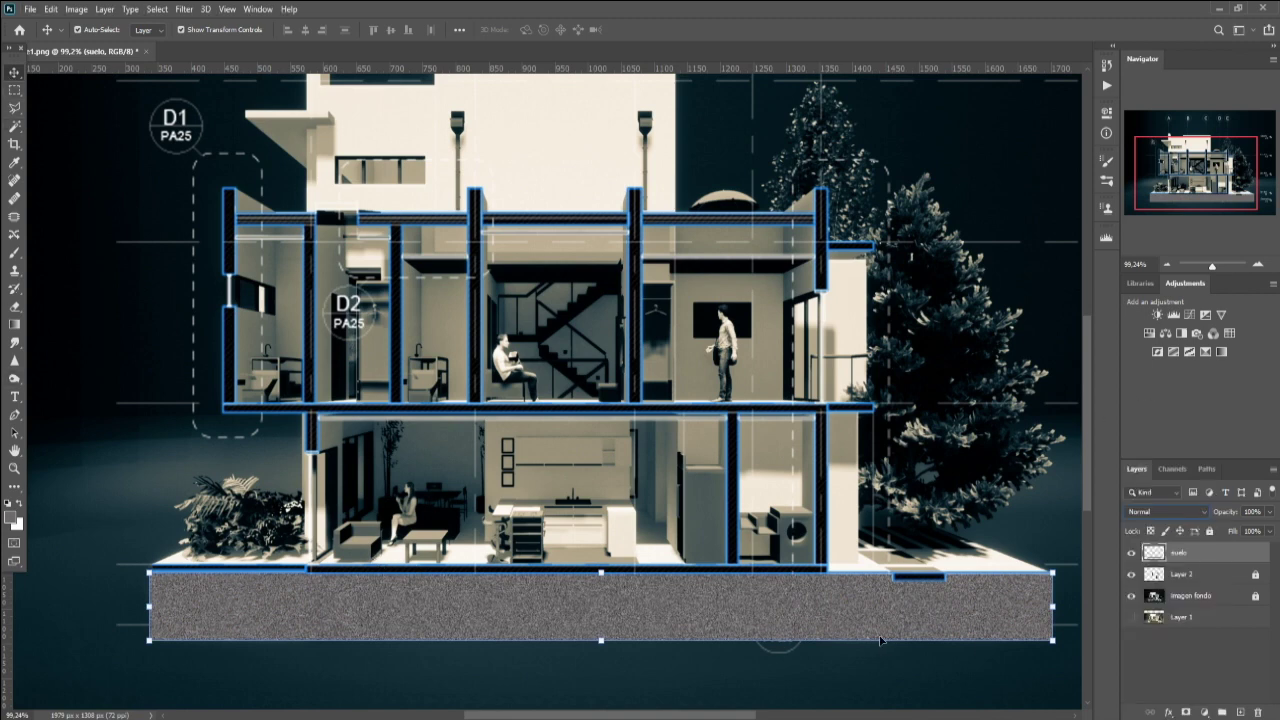
Step: Move Layer 2 above suelo and zoom in to check the D3 label
{"action": "left_click", "coordinate": [1190, 578]}
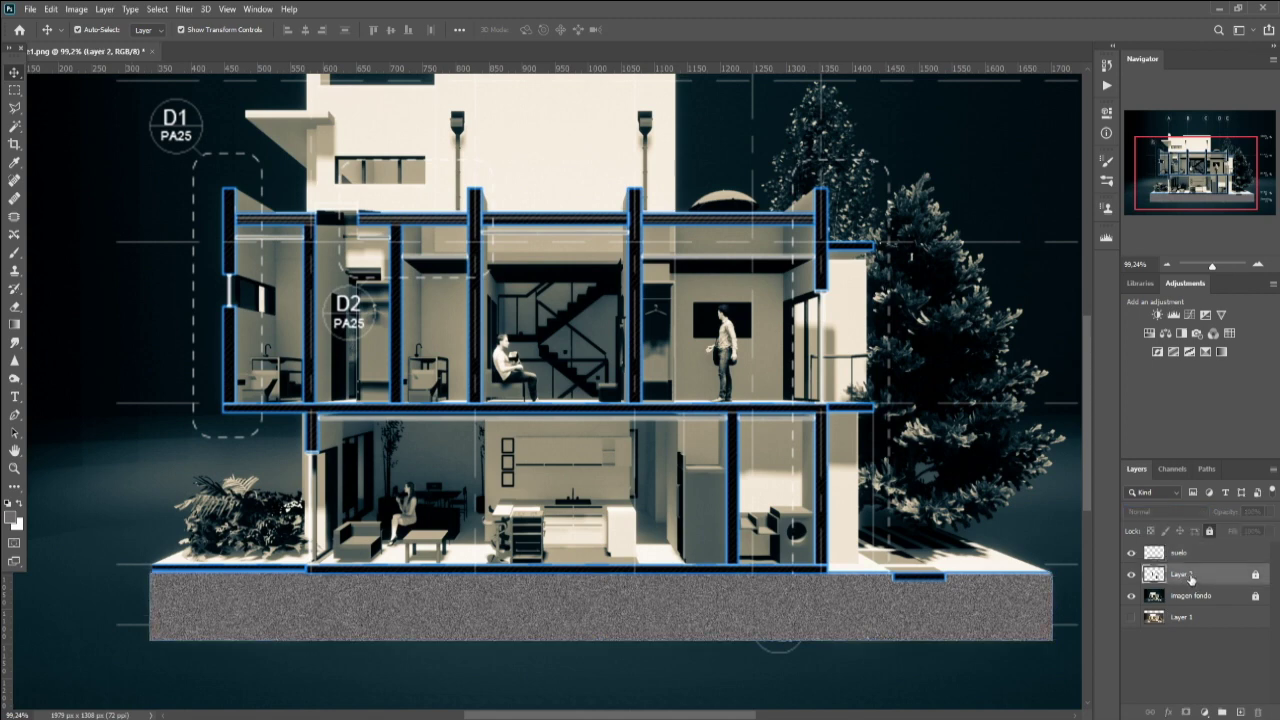
{"action": "left_click_drag", "start_coordinate": [1191, 578], "coordinate": [1188, 553]}
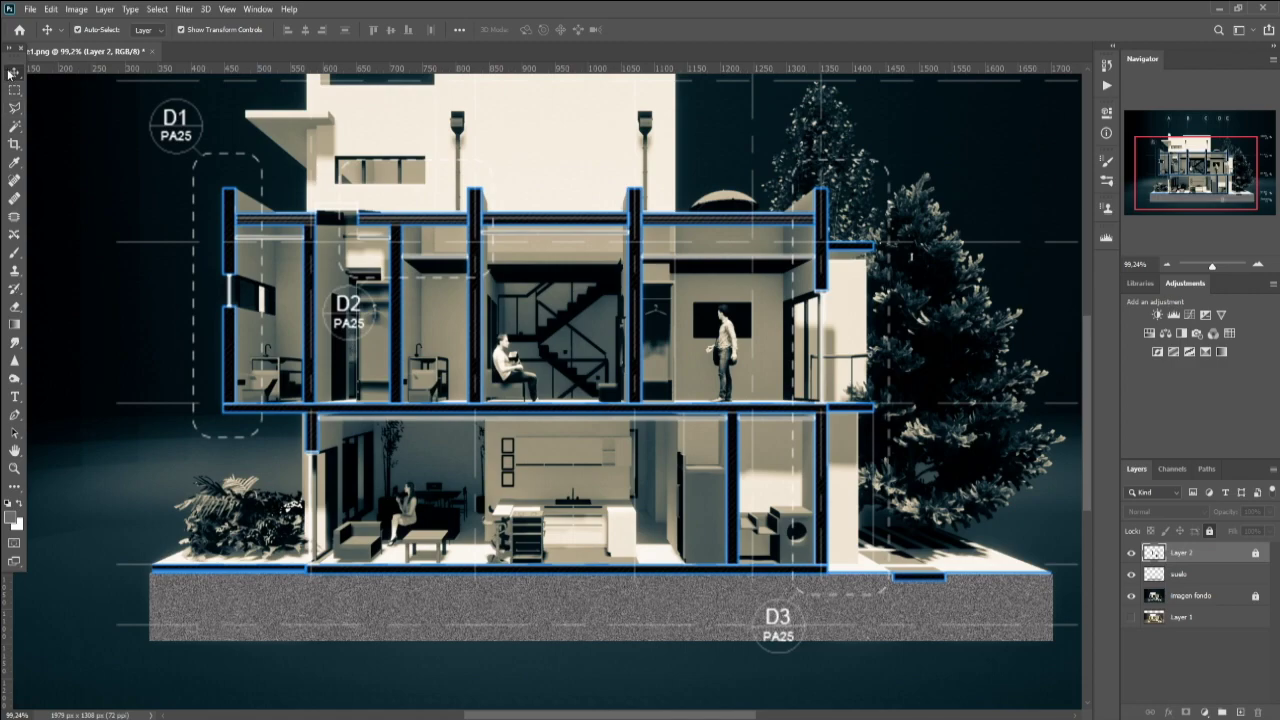
{"action": "left_click", "coordinate": [14, 468]}
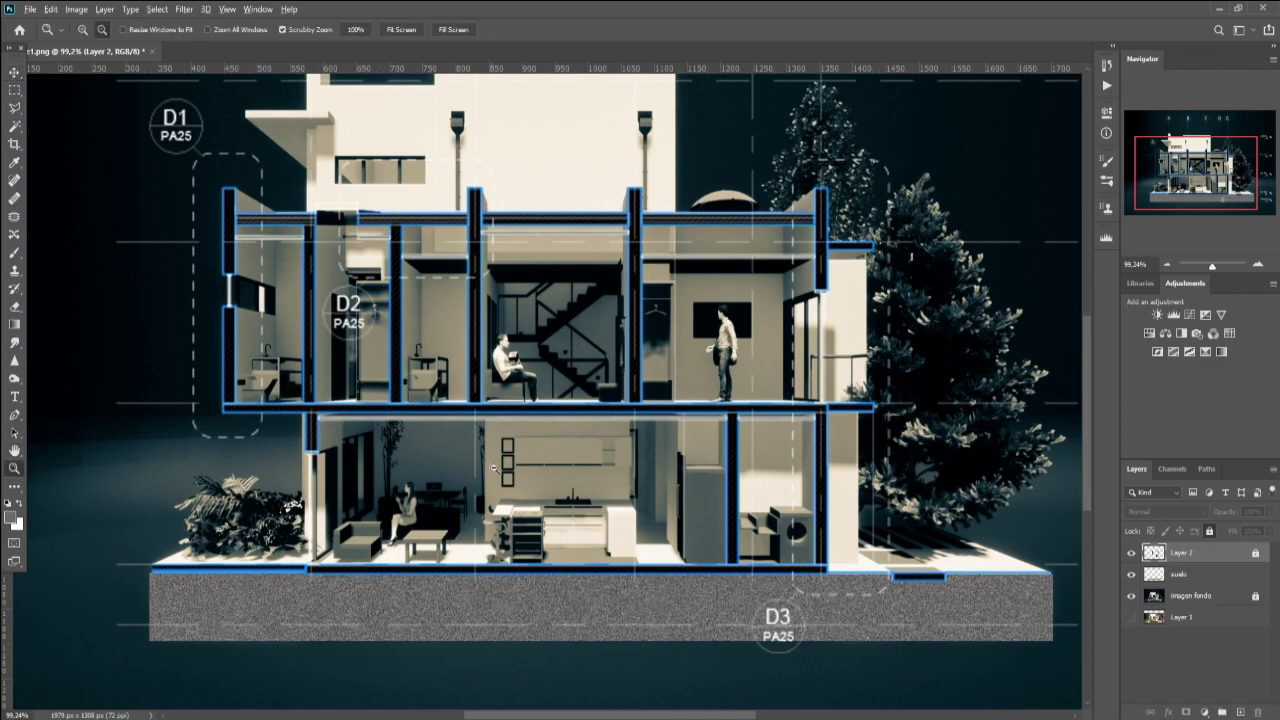
{"action": "mouse_move", "coordinate": [498, 468]}
{"action": "left_mouse_down"}
{"action": "mouse_move", "coordinate": [545, 489]}
{"action": "mouse_move", "coordinate": [487, 412]}
{"action": "left_mouse_up"}
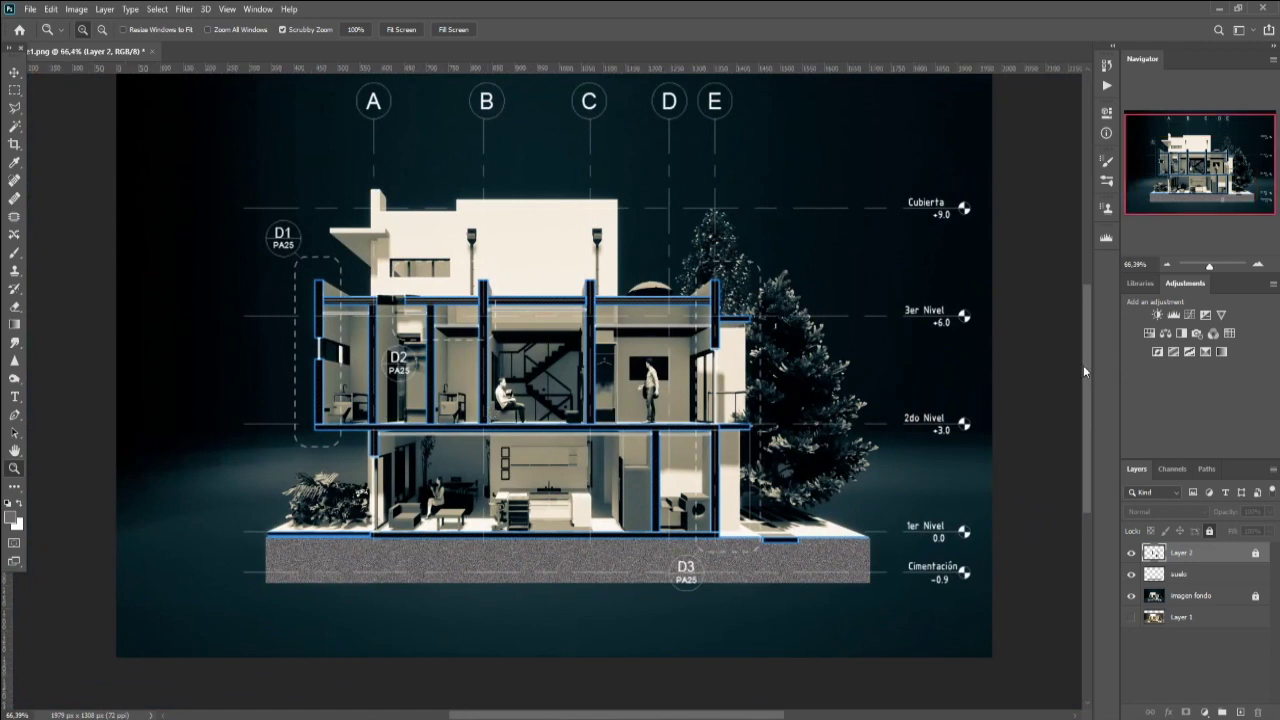
{"action": "left_click_drag", "start_coordinate": [1083, 365], "coordinate": [1087, 351]}
{"action": "left_click", "coordinate": [14, 72]}
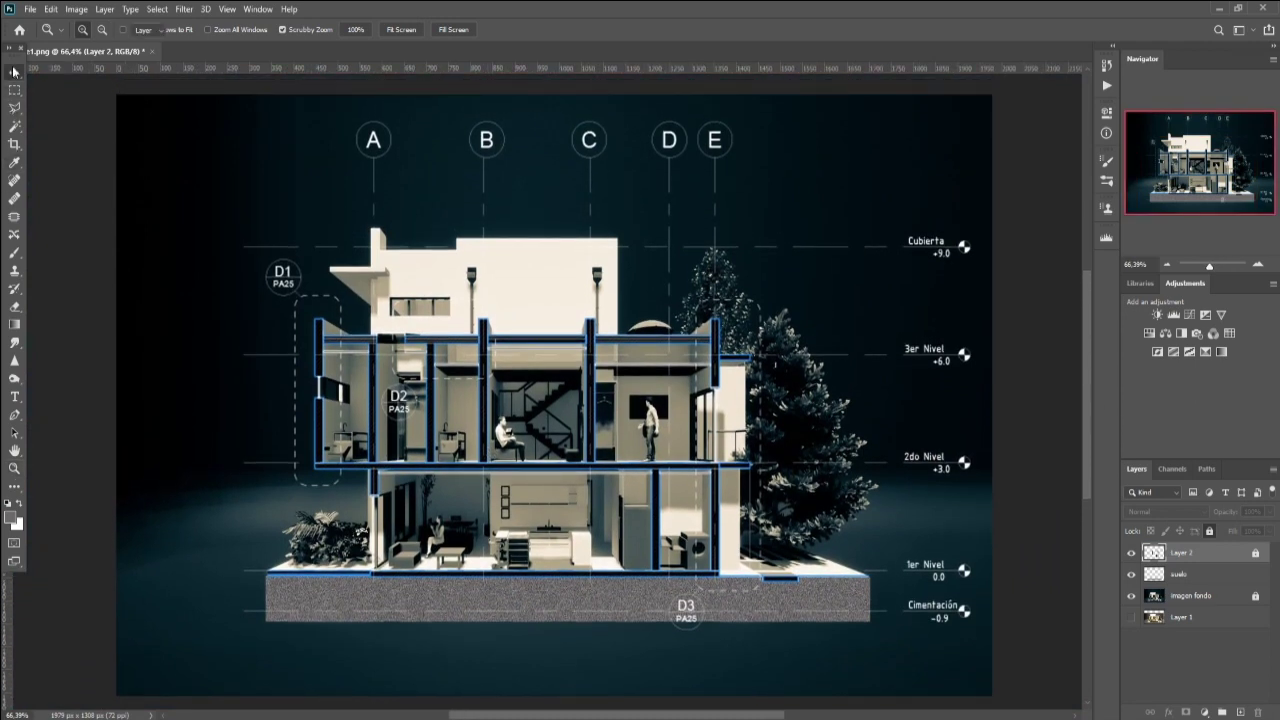
{"action": "left_click", "coordinate": [1043, 413]}
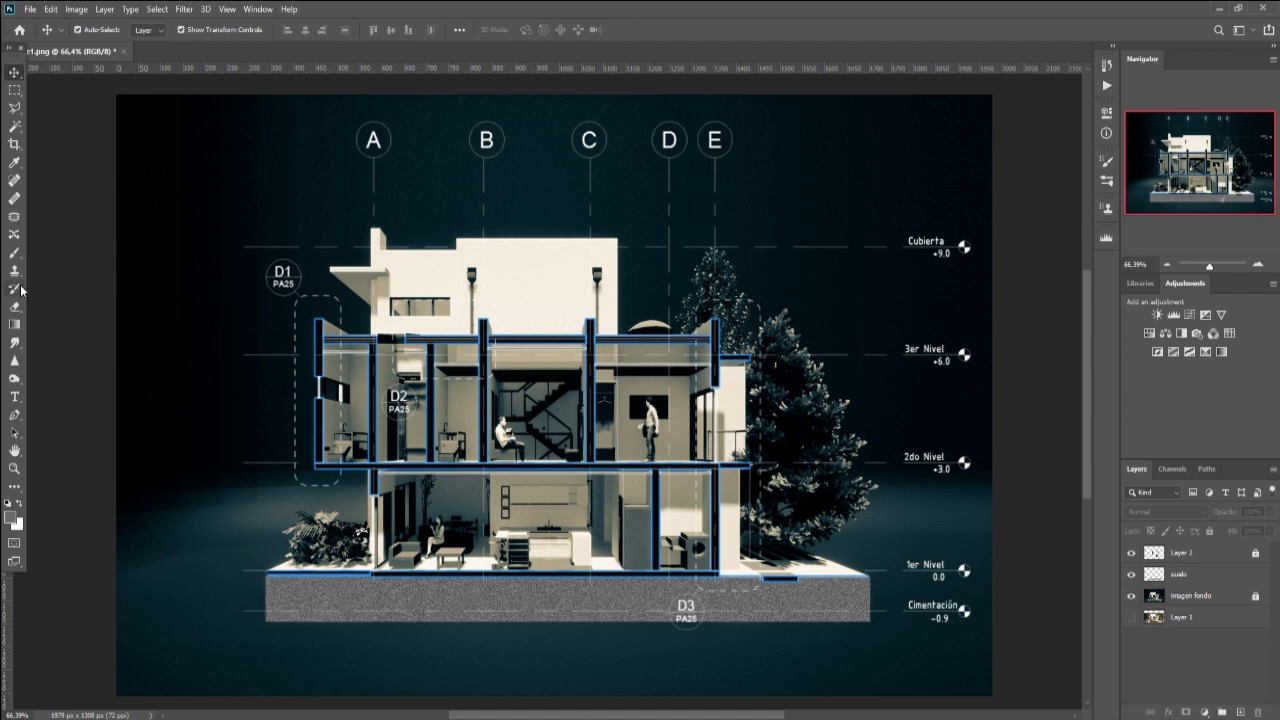
Step: Crop off the left and bottom margins to leave a 1729 × 1182 px canvas
{"action": "left_click", "coordinate": [15, 143]}
{"action": "left_click_drag", "start_coordinate": [121, 413], "coordinate": [168, 408]}
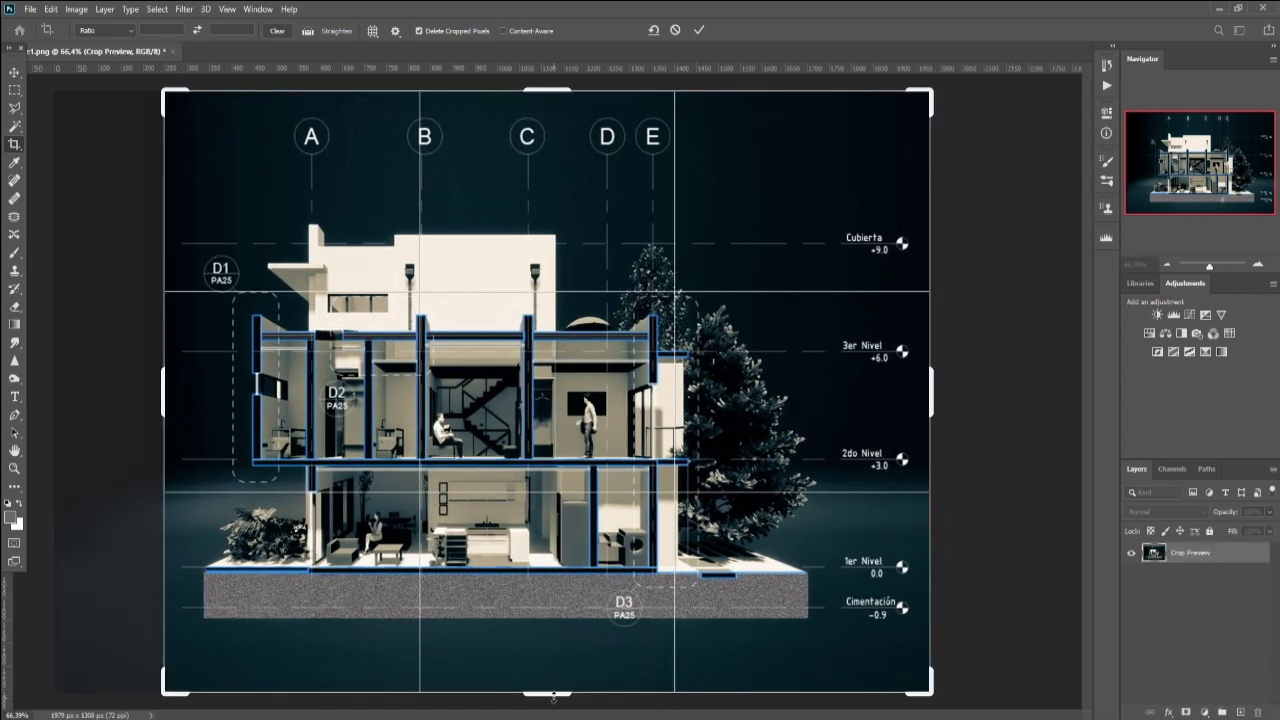
{"action": "left_click_drag", "start_coordinate": [554, 697], "coordinate": [553, 667]}
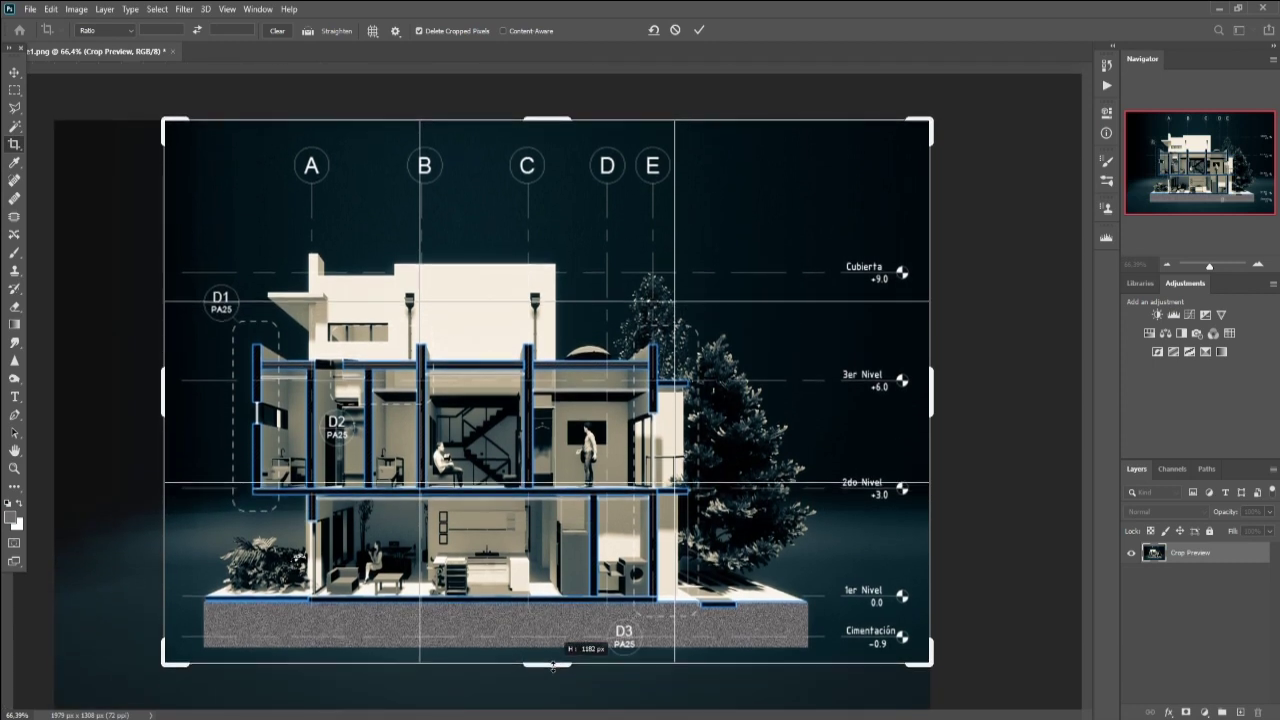
{"action": "left_click", "coordinate": [14, 72]}
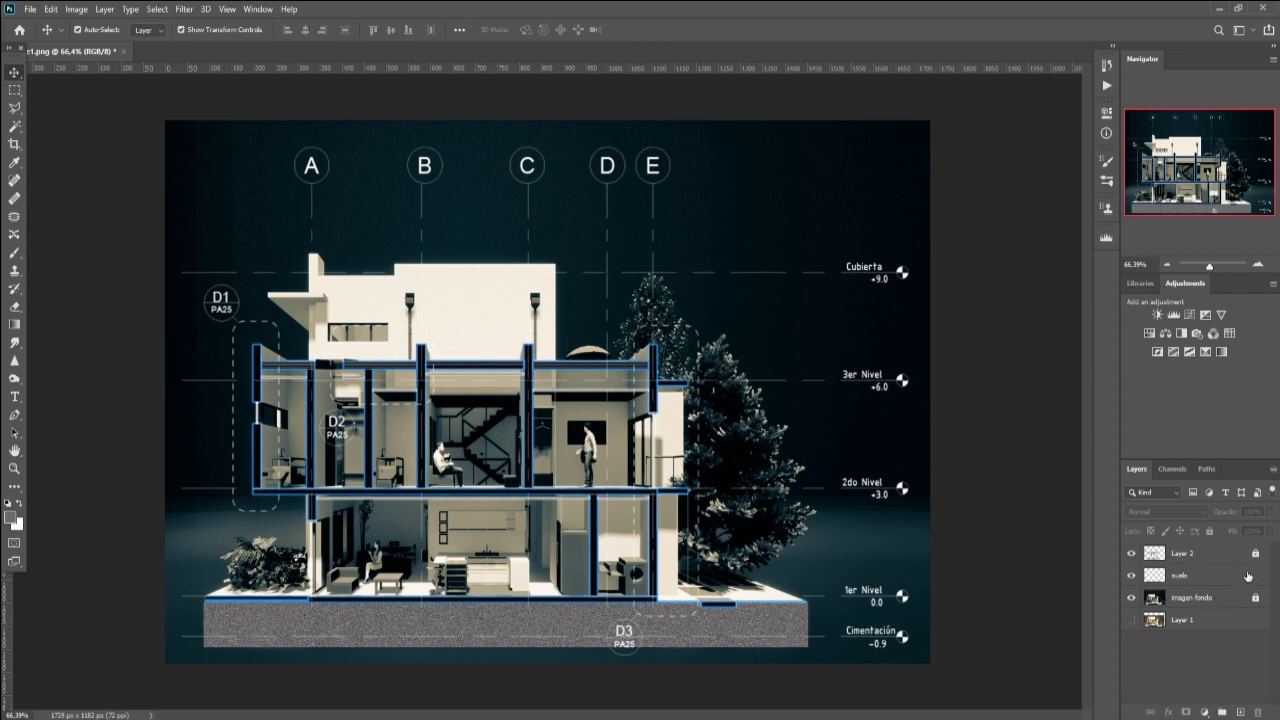
Step: Lock the suelo layer and unlock Layer 2
{"action": "left_click", "coordinate": [1245, 578]}
{"action": "left_click", "coordinate": [1210, 532]}
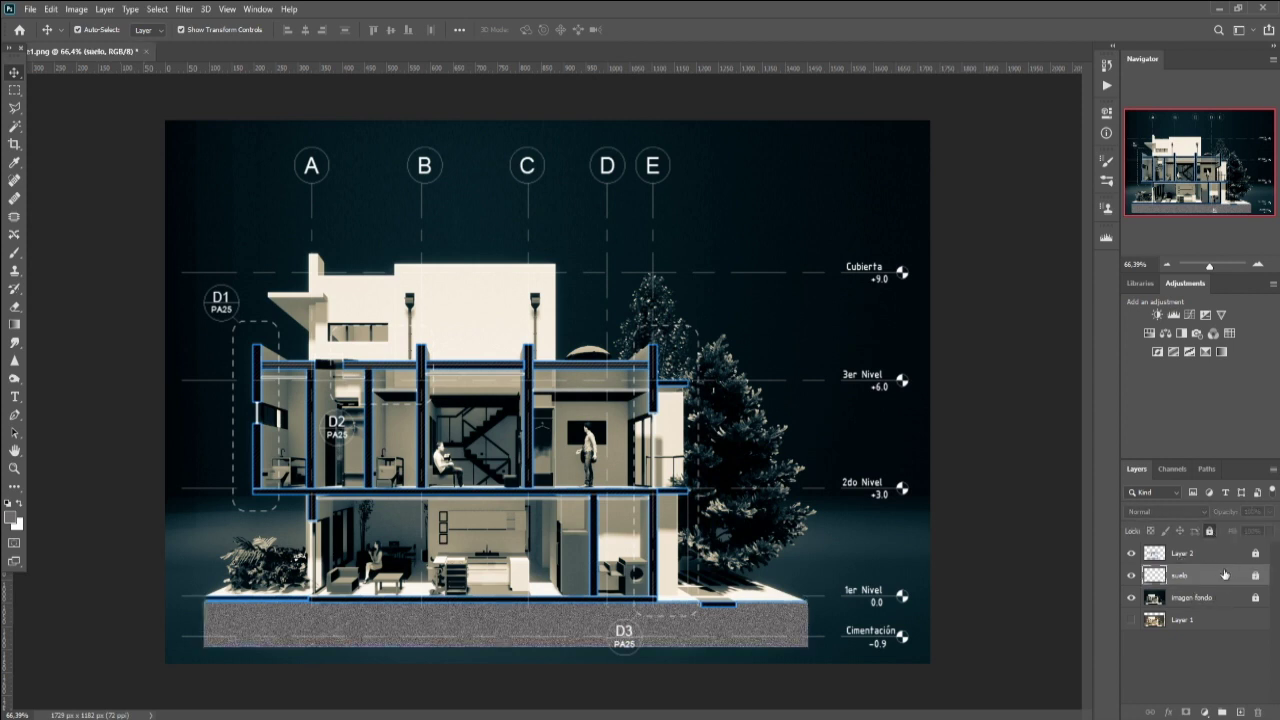
{"action": "left_click", "coordinate": [1245, 555]}
{"action": "left_click", "coordinate": [1255, 553]}
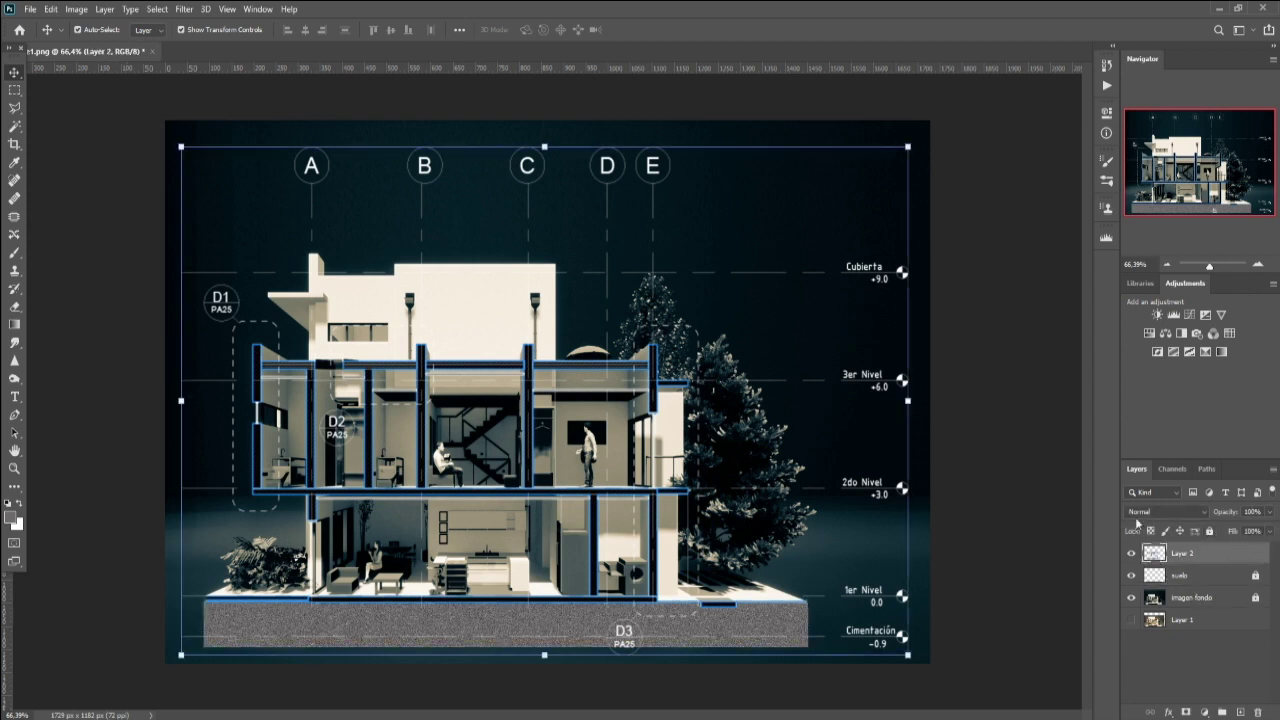
Step: Draw rectangular selections over the upper wall's dashed lines, including a wide band across the top
{"action": "left_click", "coordinate": [14, 89]}
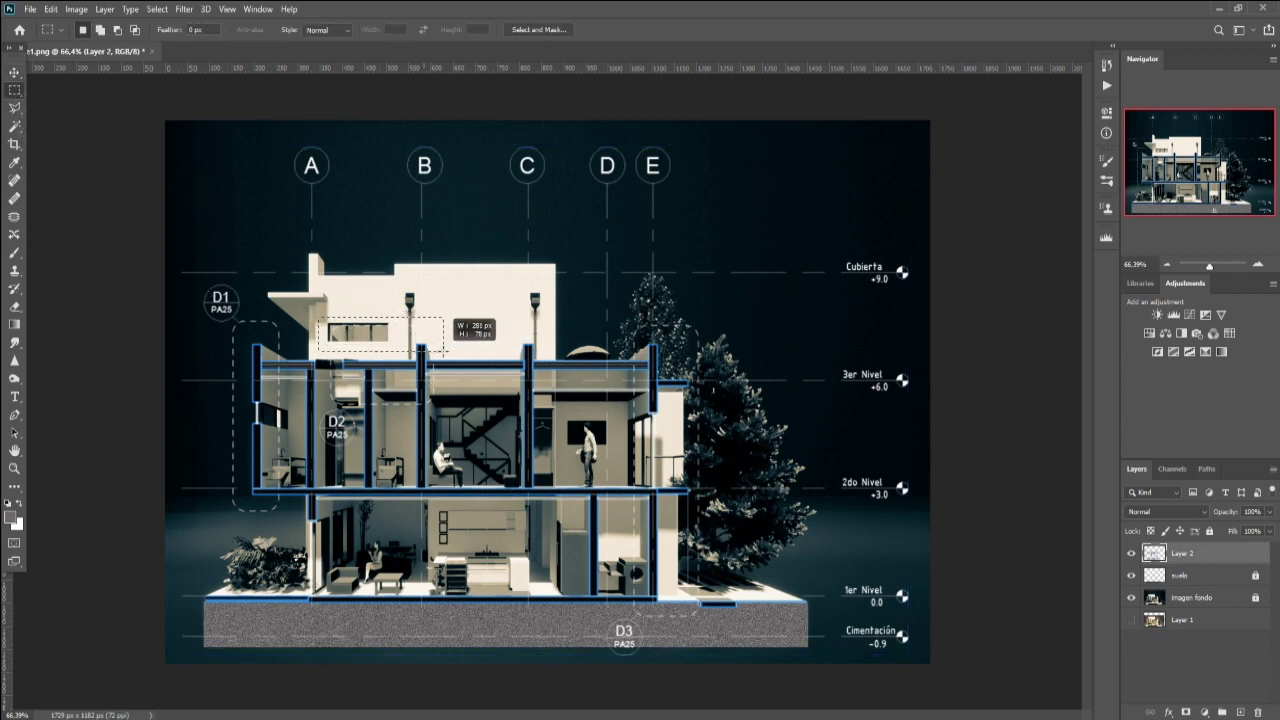
{"action": "mouse_move", "coordinate": [317, 317]}
{"action": "left_mouse_down"}
{"action": "mouse_move", "coordinate": [450, 361]}
{"action": "mouse_move", "coordinate": [412, 357]}
{"action": "left_mouse_up"}
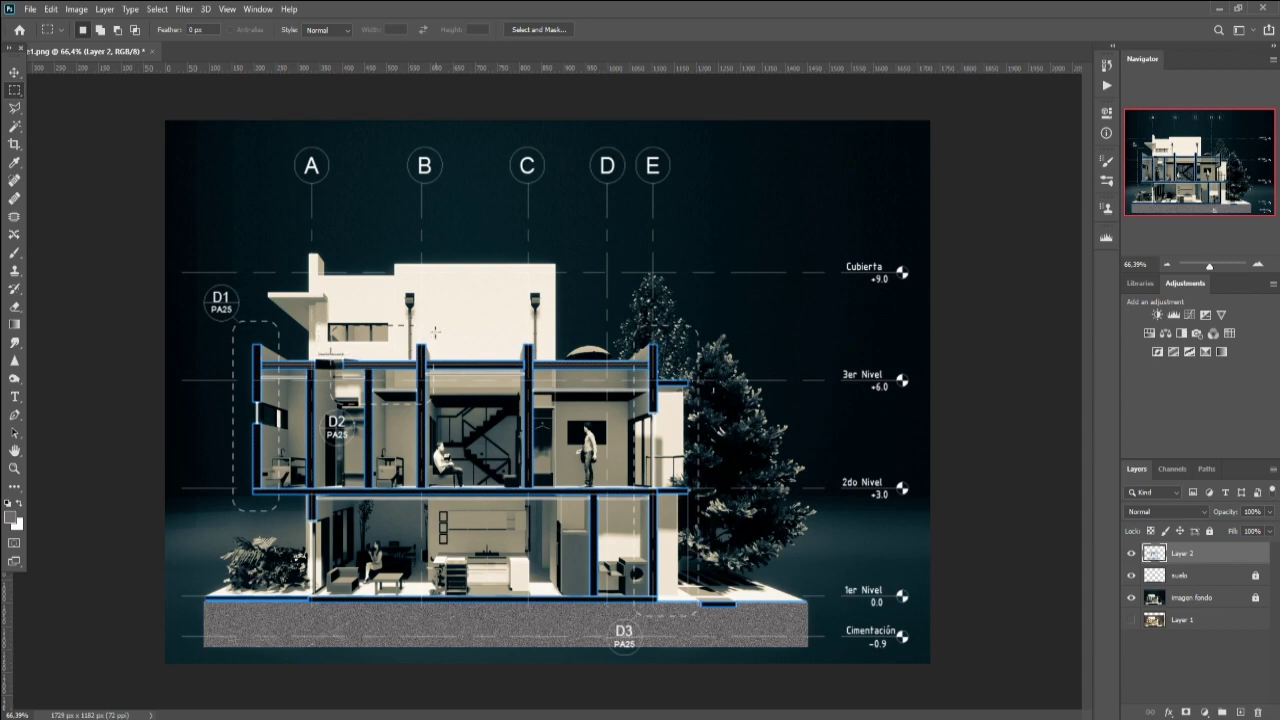
{"action": "scroll", "coordinate": [432, 340], "scroll_direction": "up", "scroll_amount": 2, "text": "alt"}
{"action": "scroll", "coordinate": [425, 335], "scroll_direction": "up", "scroll_amount": 2, "text": "alt"}
{"action": "scroll", "coordinate": [415, 328], "scroll_direction": "up", "scroll_amount": 2, "text": "alt"}
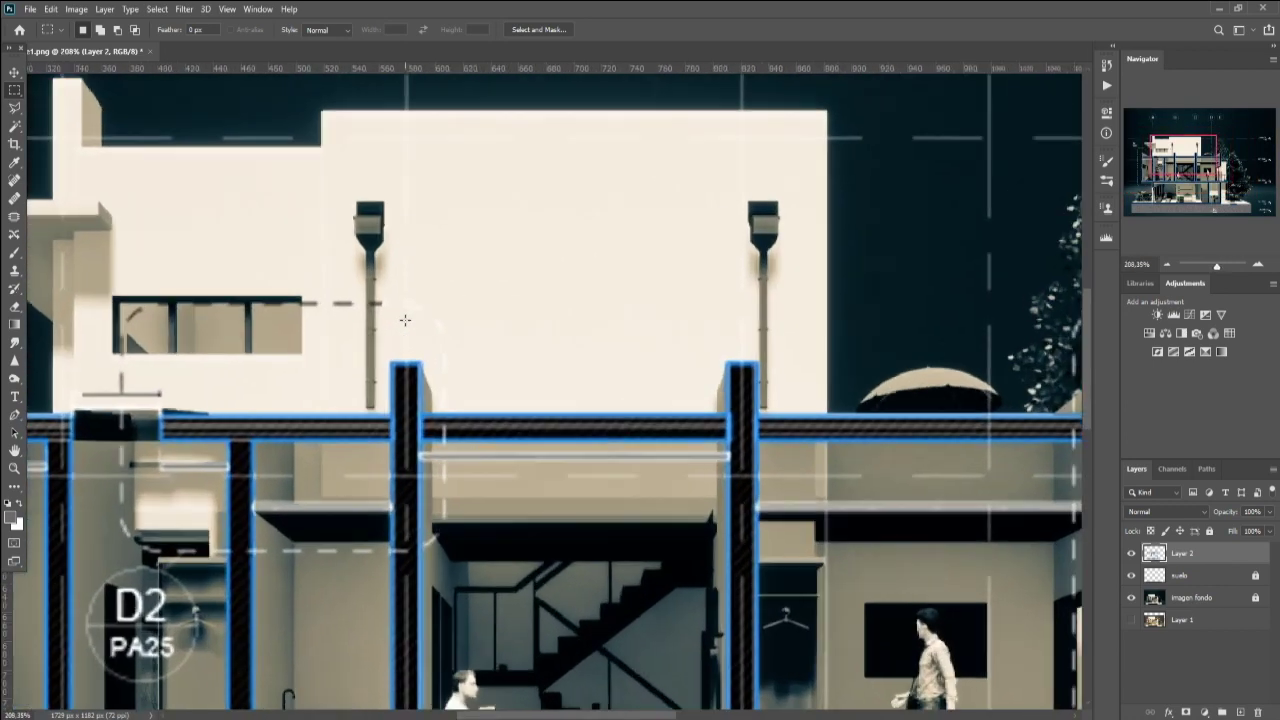
{"action": "scroll", "coordinate": [405, 320], "scroll_direction": "up", "scroll_amount": 2, "text": "alt"}
{"action": "mouse_move", "coordinate": [395, 293]}
{"action": "left_mouse_down"}
{"action": "mouse_move", "coordinate": [472, 348]}
{"action": "mouse_move", "coordinate": [431, 309]}
{"action": "mouse_move", "coordinate": [443, 317]}
{"action": "mouse_move", "coordinate": [469, 363]}
{"action": "left_mouse_up"}
{"action": "scroll", "coordinate": [482, 343], "scroll_direction": "down", "scroll_amount": 1, "text": "alt"}
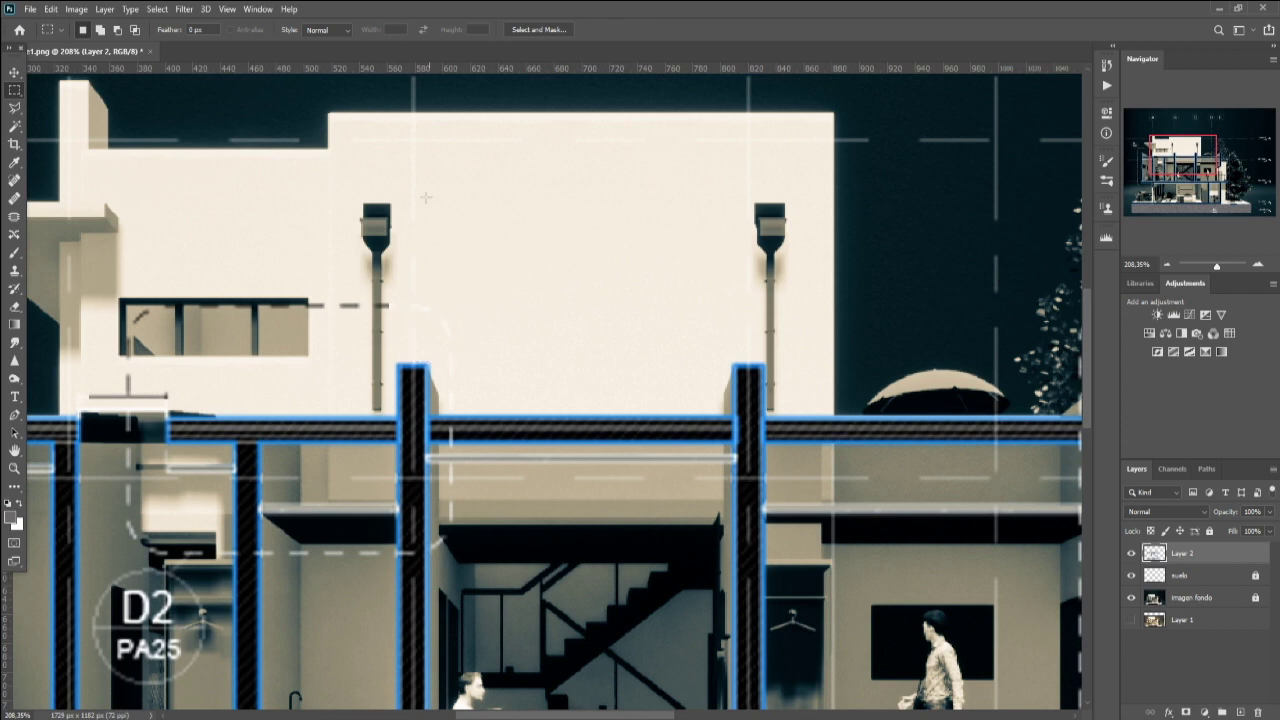
{"action": "mouse_move", "coordinate": [461, 361]}
{"action": "left_mouse_down"}
{"action": "mouse_move", "coordinate": [410, 290]}
{"action": "mouse_move", "coordinate": [407, 113]}
{"action": "left_mouse_up"}
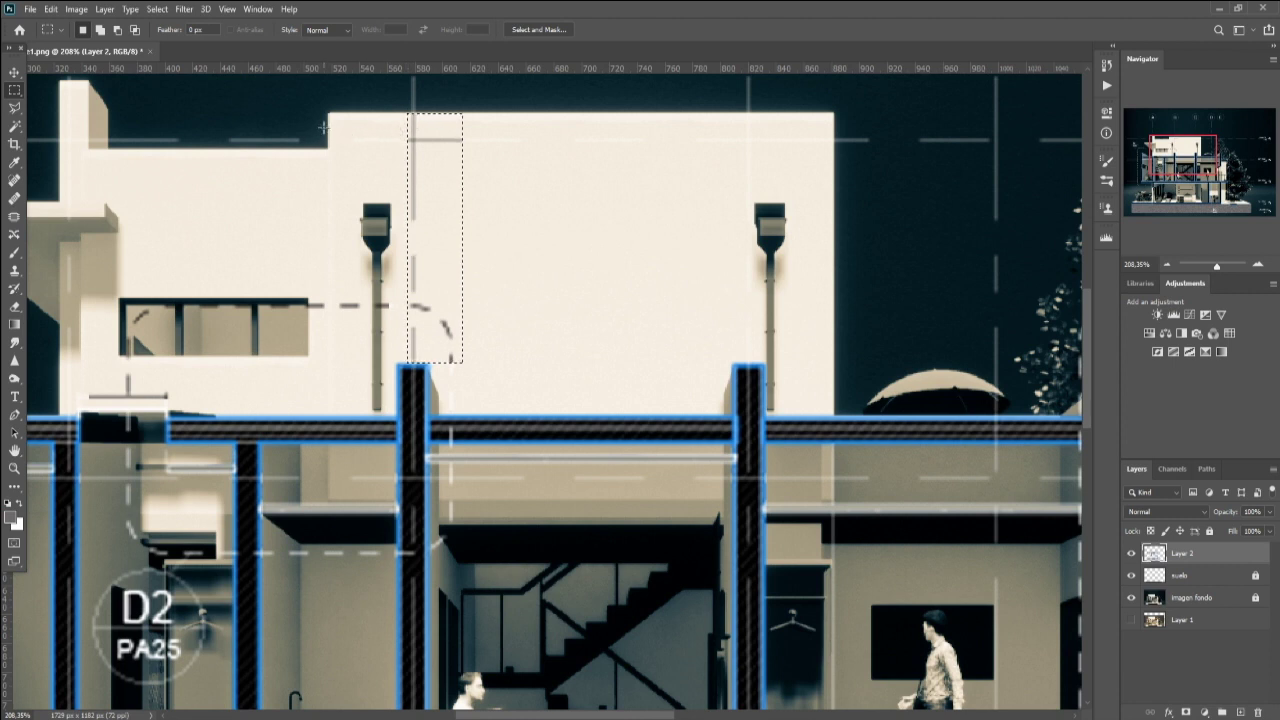
{"action": "mouse_move", "coordinate": [330, 115]}
{"action": "left_mouse_down"}
{"action": "mouse_move", "coordinate": [828, 157]}
{"action": "mouse_move", "coordinate": [832, 204]}
{"action": "left_mouse_up"}
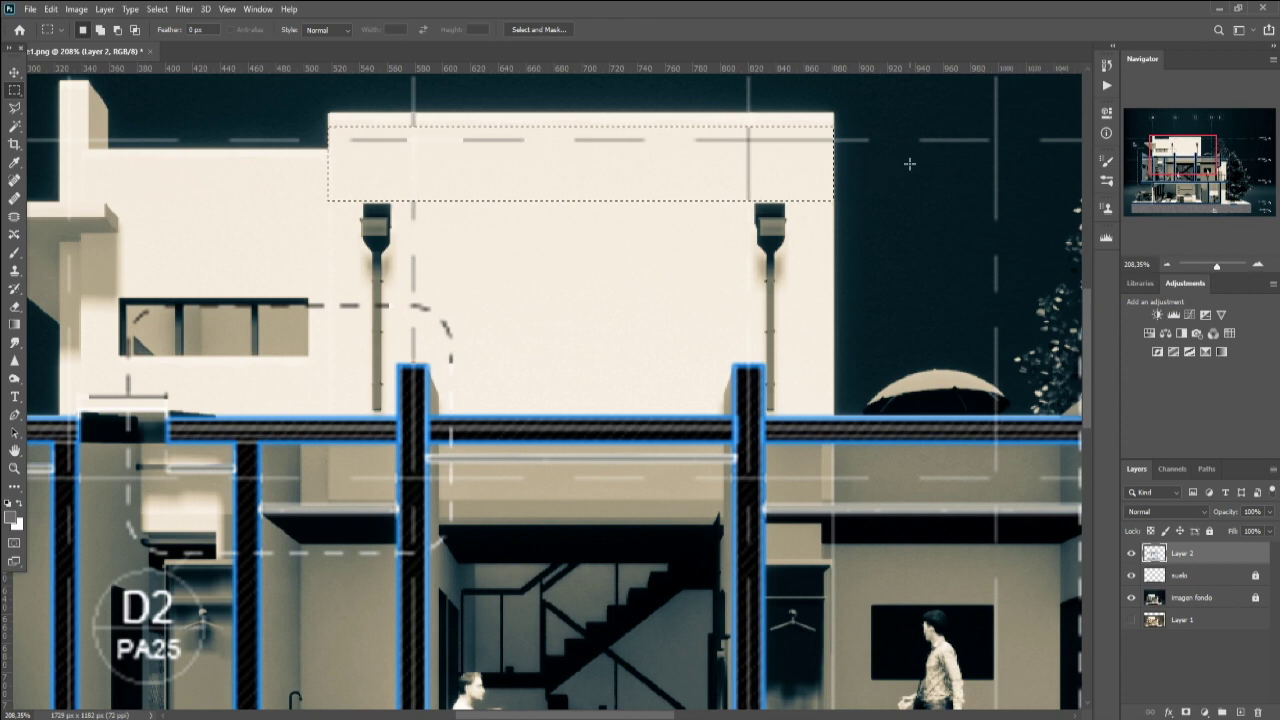
Step: Clear the selection and mark small patches near the column top and wall's top right
{"action": "key", "text": "ctrl+d"}
{"action": "left_click_drag", "start_coordinate": [740, 199], "coordinate": [755, 366]}
{"action": "left_click_drag", "start_coordinate": [767, 129], "coordinate": [733, 113]}
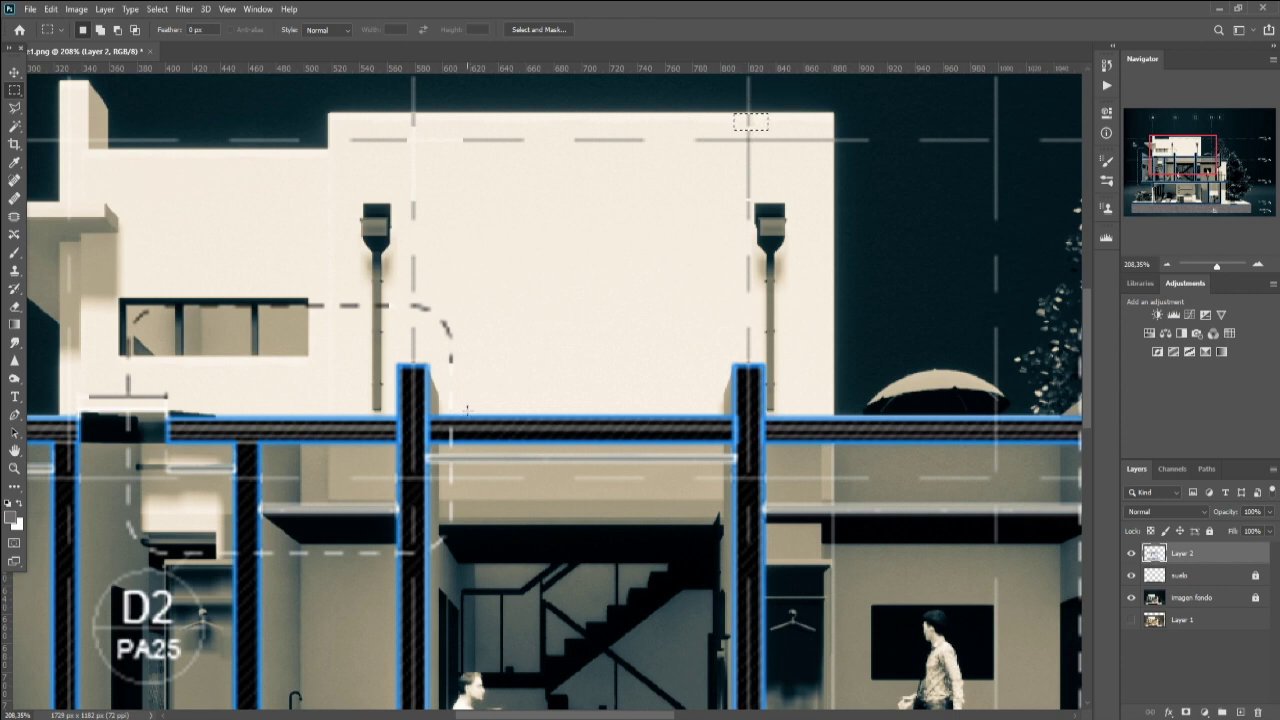
{"action": "left_click_drag", "start_coordinate": [467, 410], "coordinate": [441, 362]}
Step: Mark small patches along the tall wall and near grid line B
{"action": "scroll", "coordinate": [479, 347], "scroll_direction": "down", "scroll_amount": 2, "text": "alt"}
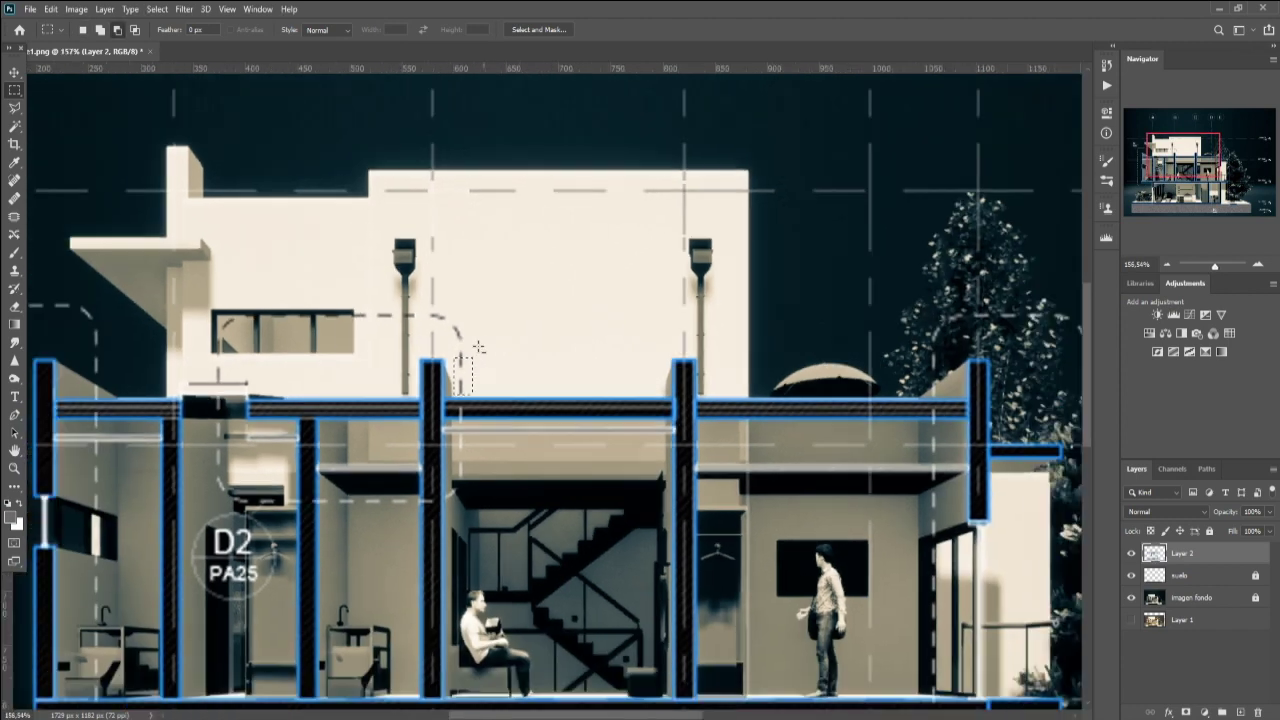
{"action": "scroll", "coordinate": [479, 347], "scroll_direction": "up", "scroll_amount": 1, "text": "alt"}
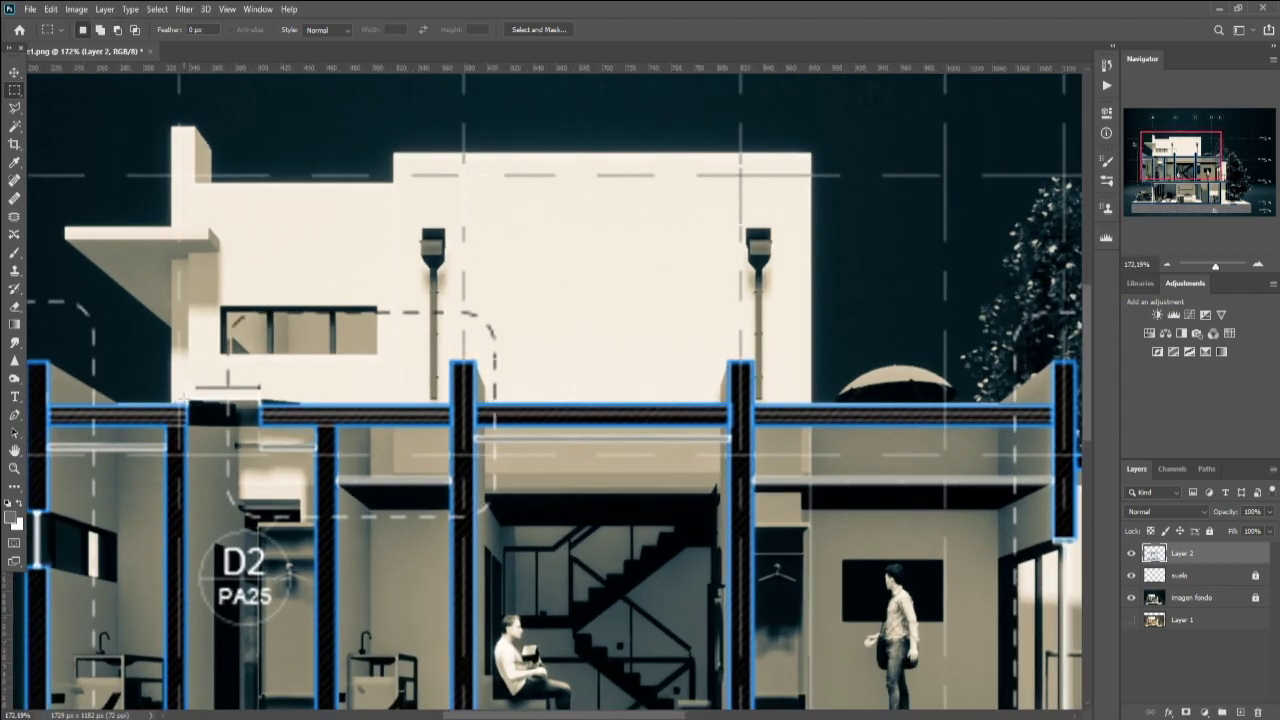
{"action": "left_click_drag", "start_coordinate": [184, 399], "coordinate": [172, 124]}
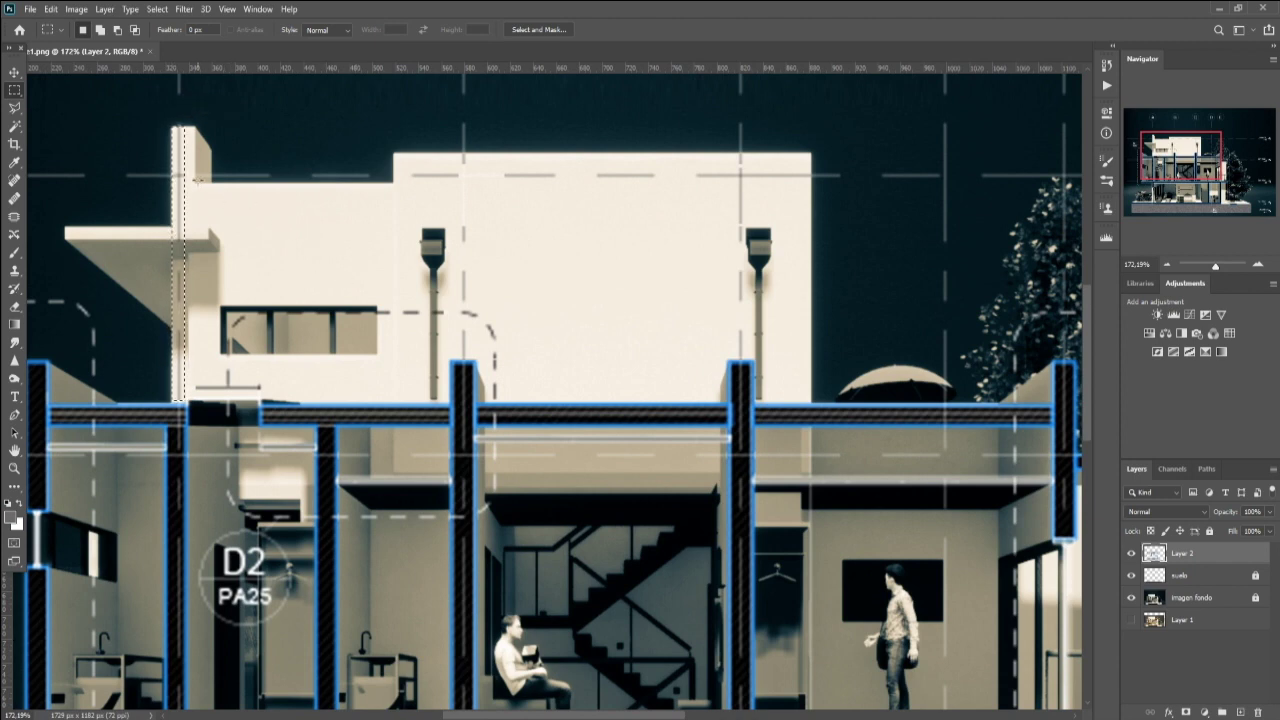
{"action": "left_click_drag", "start_coordinate": [212, 180], "coordinate": [172, 168]}
{"action": "left_click_drag", "start_coordinate": [172, 166], "coordinate": [174, 174]}
{"action": "left_click_drag", "start_coordinate": [480, 220], "coordinate": [459, 164]}
{"action": "left_click_drag", "start_coordinate": [507, 226], "coordinate": [460, 166]}
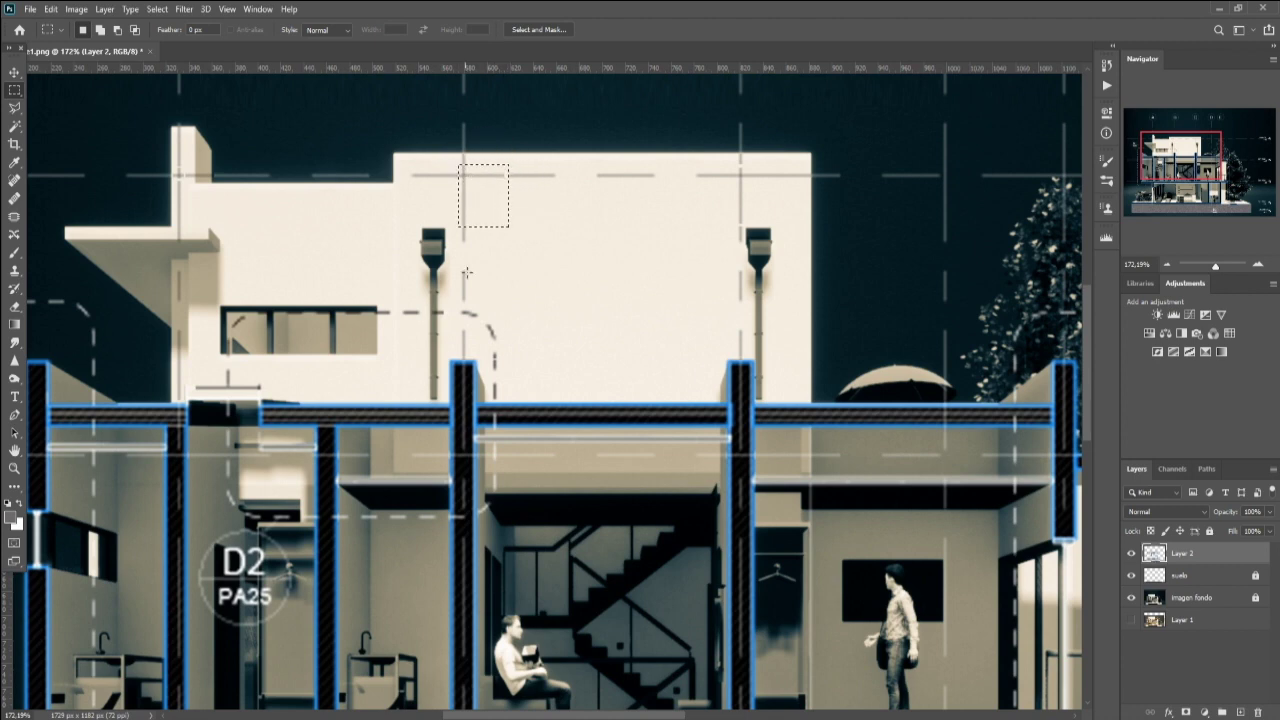
Step: Zoom out and return to the Move tool with no layer selected
{"action": "scroll", "coordinate": [467, 368], "scroll_direction": "down", "scroll_amount": 2, "text": "alt"}
{"action": "scroll", "coordinate": [490, 370], "scroll_direction": "down", "scroll_amount": 2, "text": "alt"}
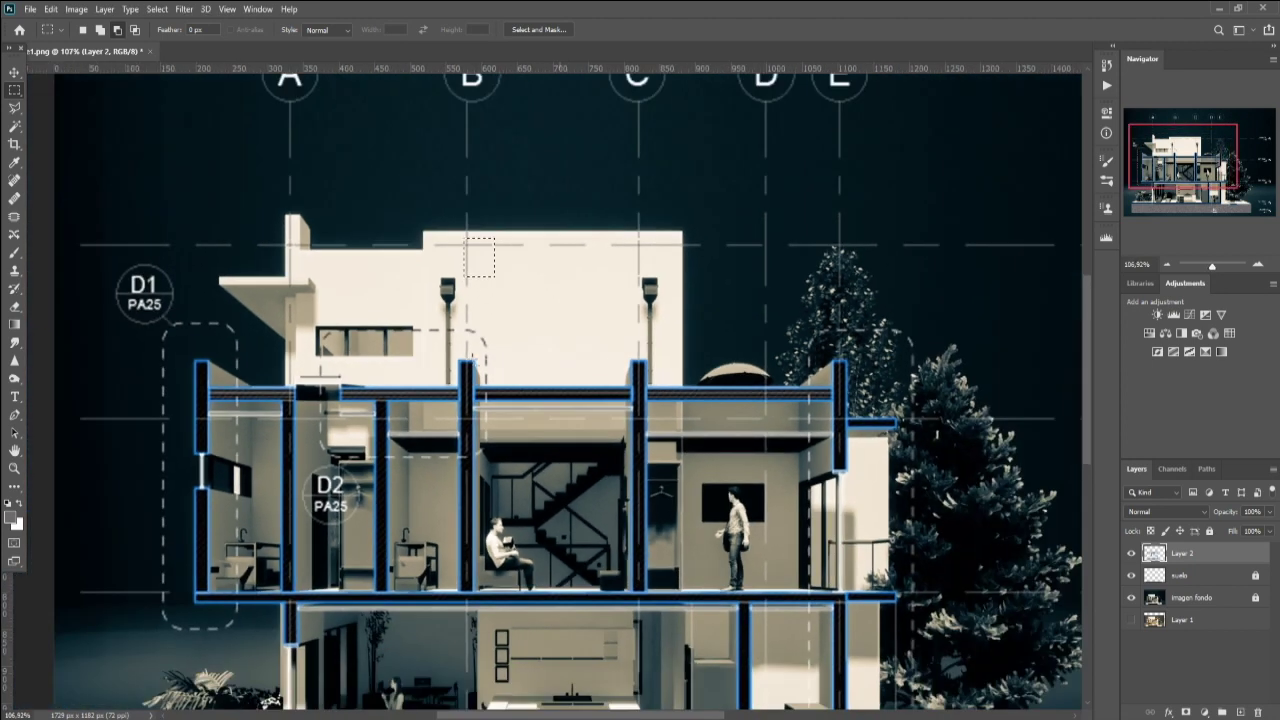
{"action": "scroll", "coordinate": [530, 372], "scroll_direction": "down", "scroll_amount": 2, "text": "alt"}
{"action": "scroll", "coordinate": [536, 372], "scroll_direction": "down", "scroll_amount": 1, "text": "alt"}
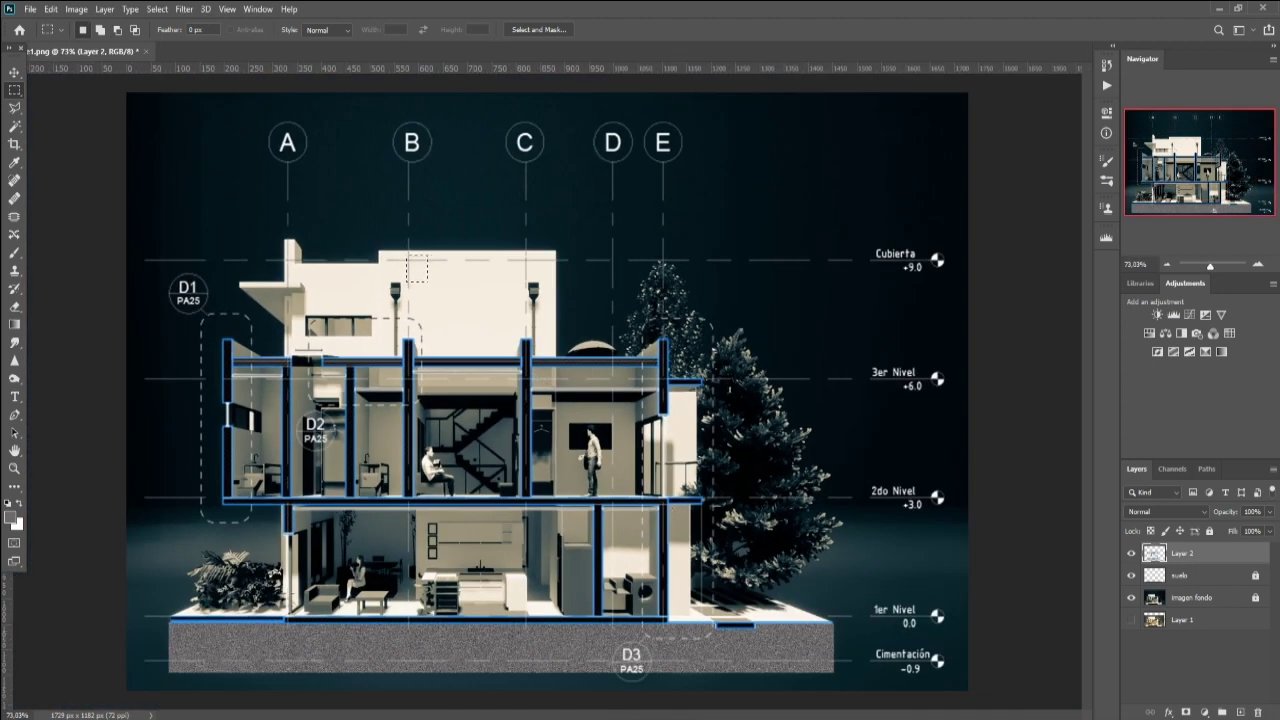
{"action": "left_click", "coordinate": [15, 73]}
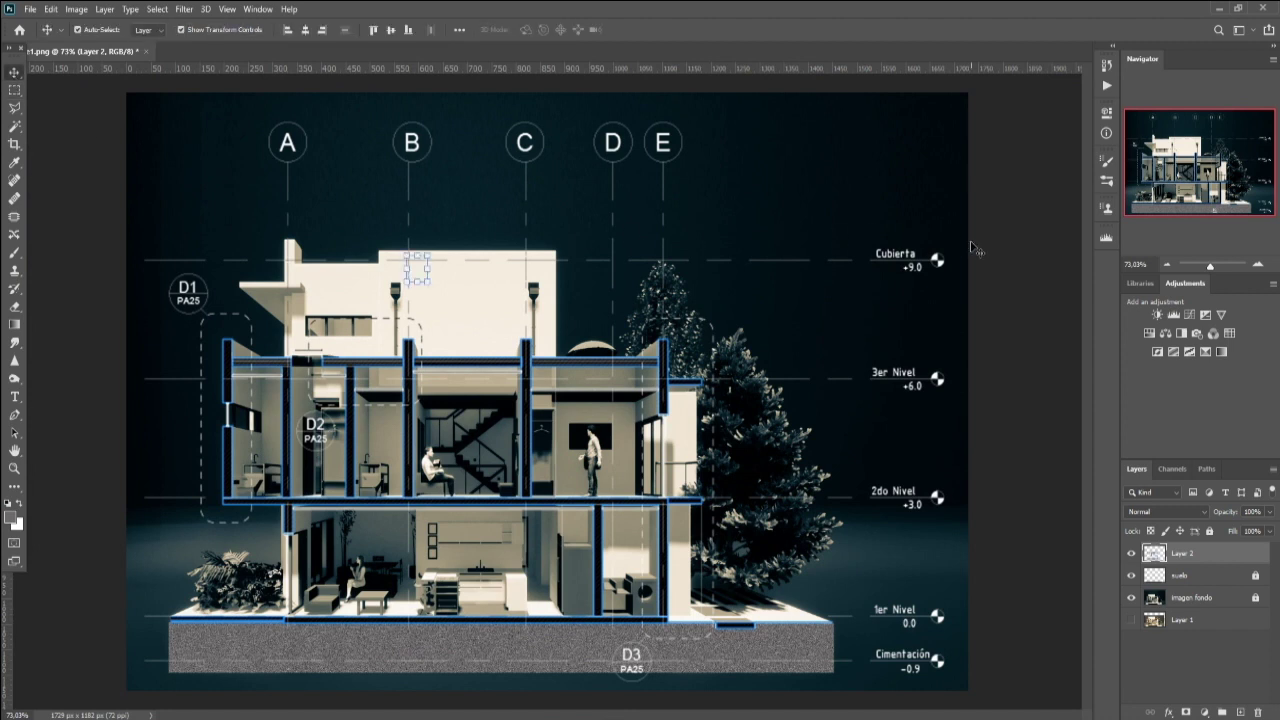
{"action": "left_click", "coordinate": [1012, 262]}
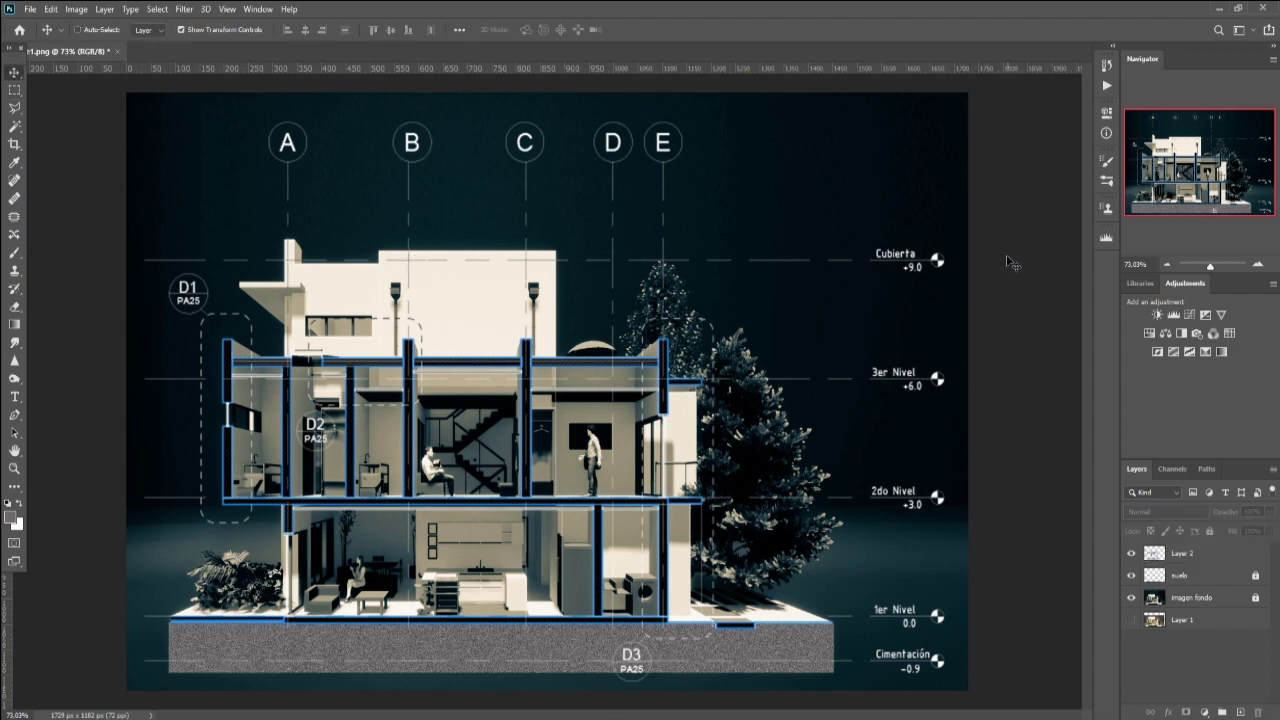
Step: Duplicate Layer 2 as 'Layer 2 copy' and select the copy in the Layers panel
{"action": "scroll", "coordinate": [440, 336], "scroll_direction": "up", "scroll_amount": 1, "text": "ctrl"}
{"action": "right_click", "coordinate": [1199, 559]}
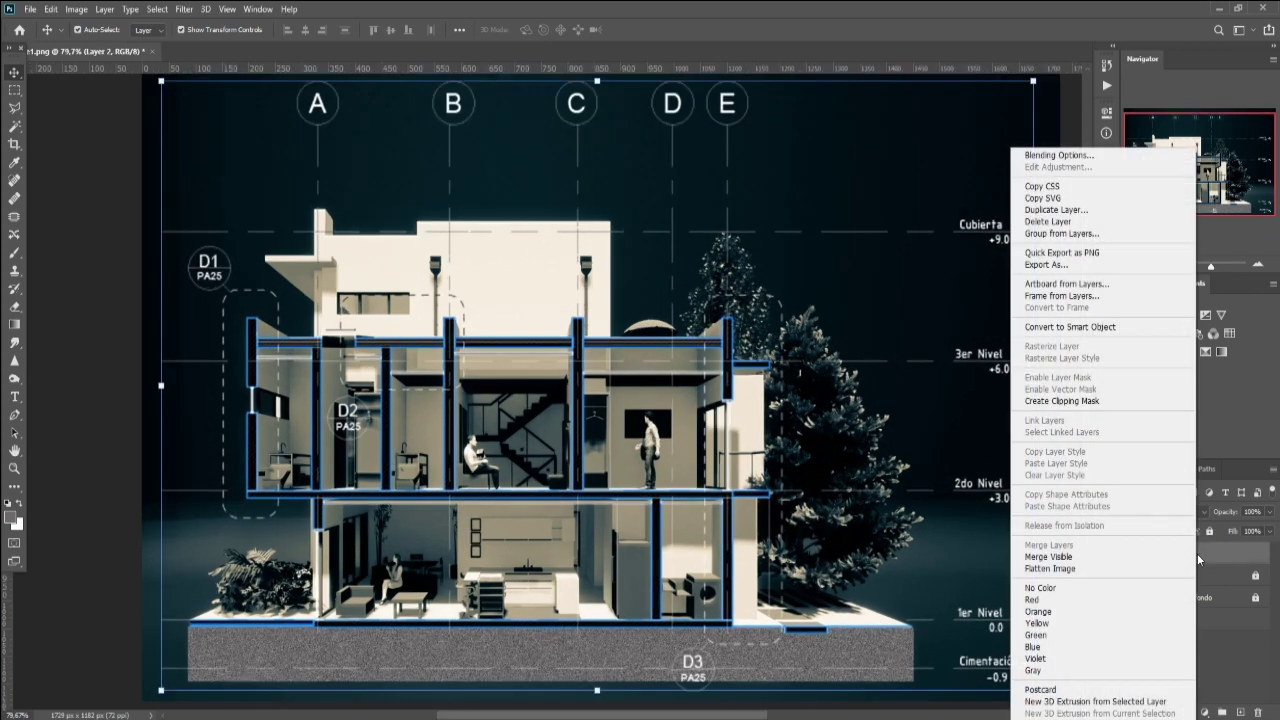
{"action": "left_click", "coordinate": [1053, 212]}
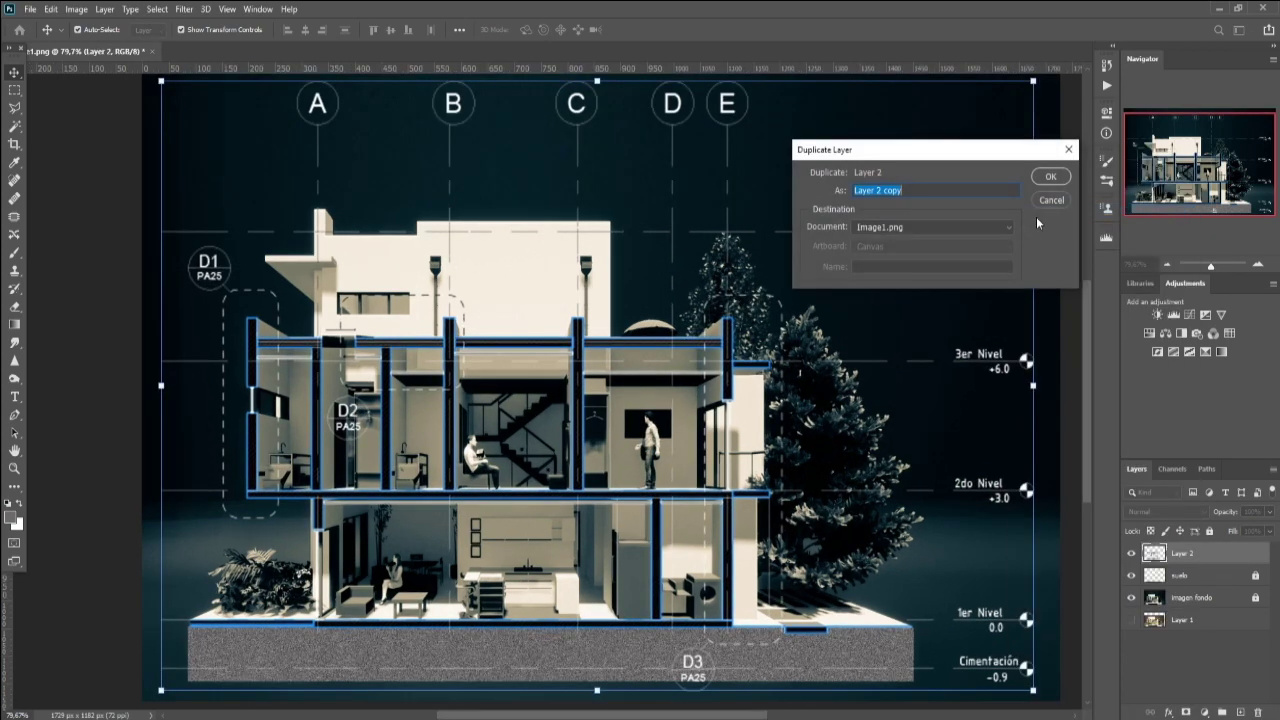
{"action": "left_click", "coordinate": [1049, 178]}
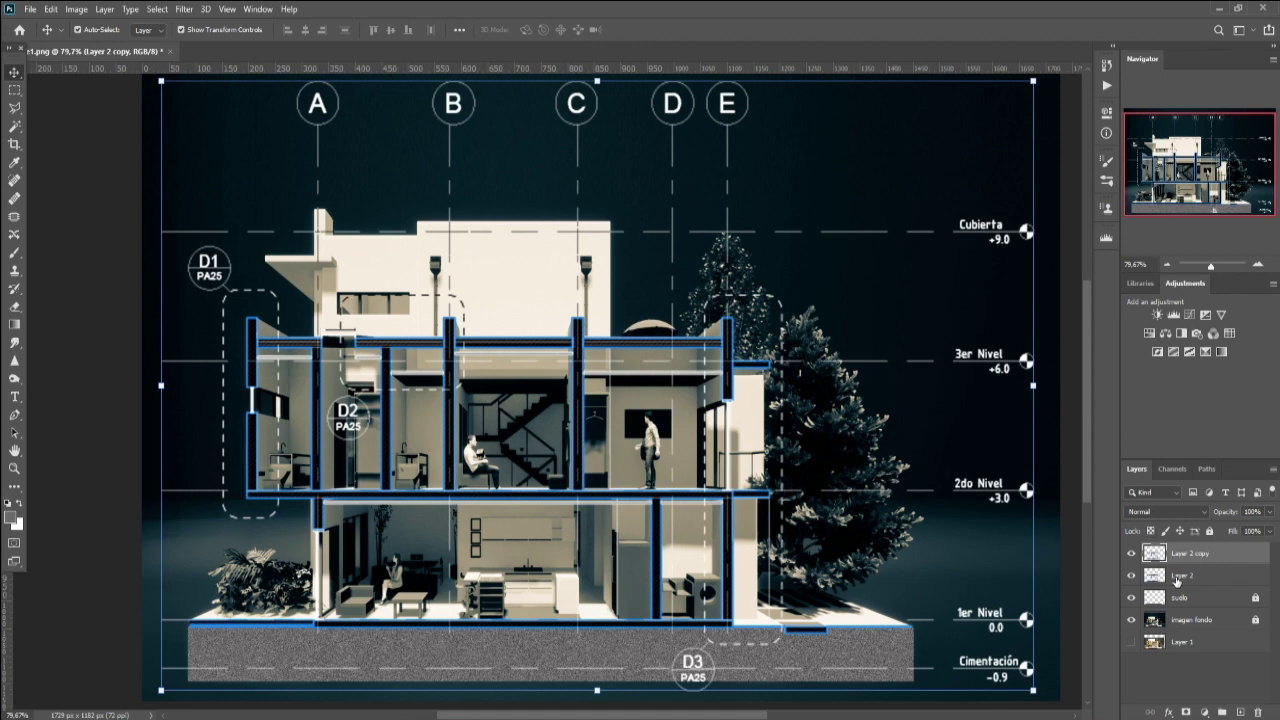
{"action": "left_click", "coordinate": [1072, 400]}
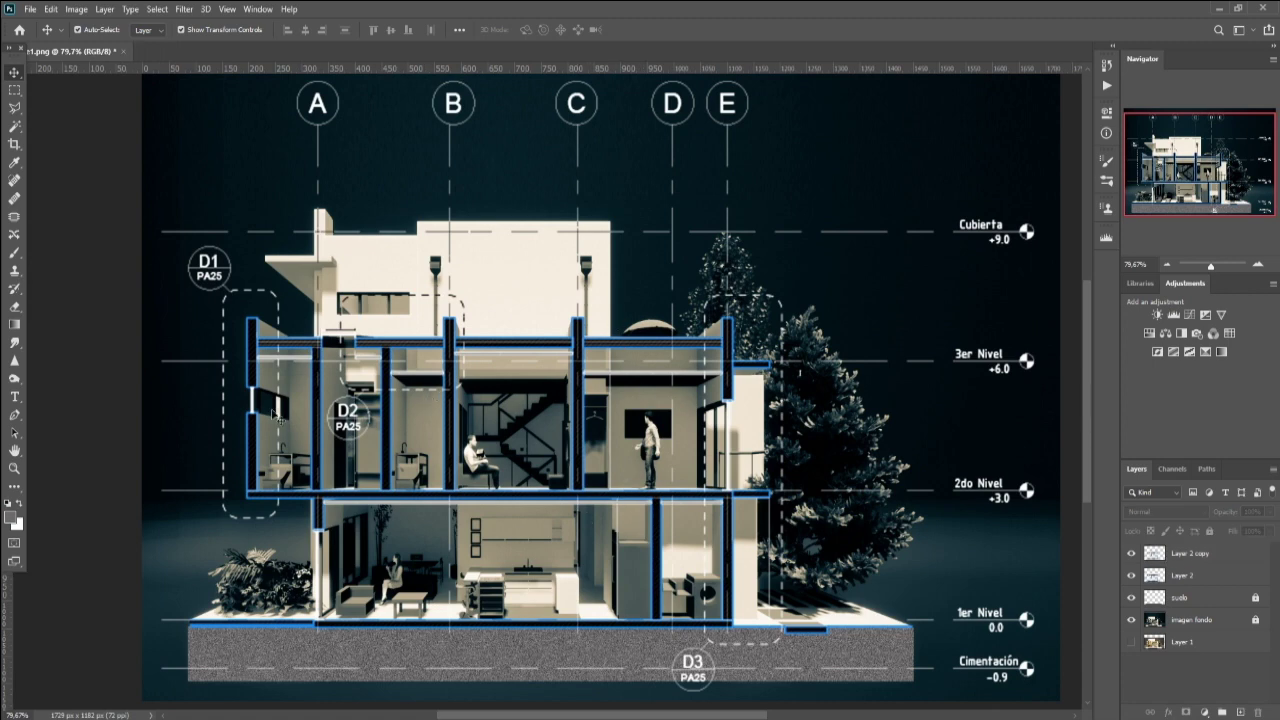
{"action": "scroll", "coordinate": [405, 295], "scroll_direction": "down", "scroll_amount": 1, "text": "alt"}
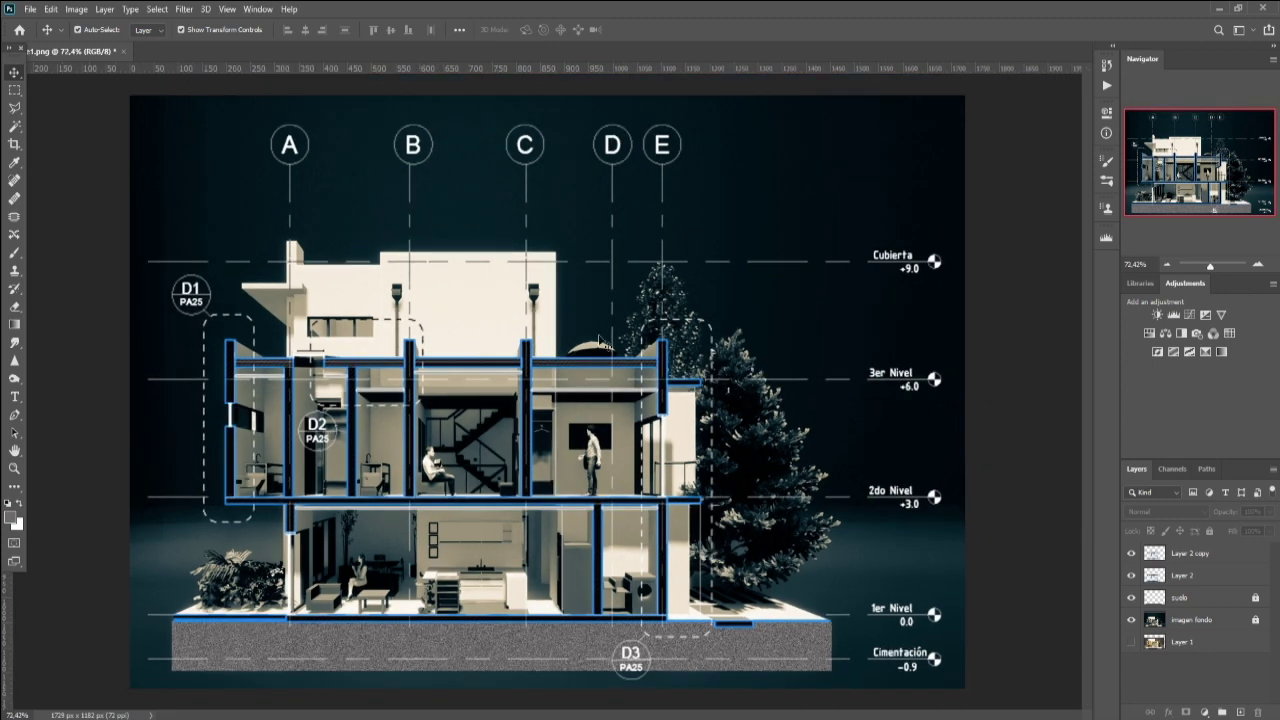
{"action": "left_click", "coordinate": [1187, 556]}
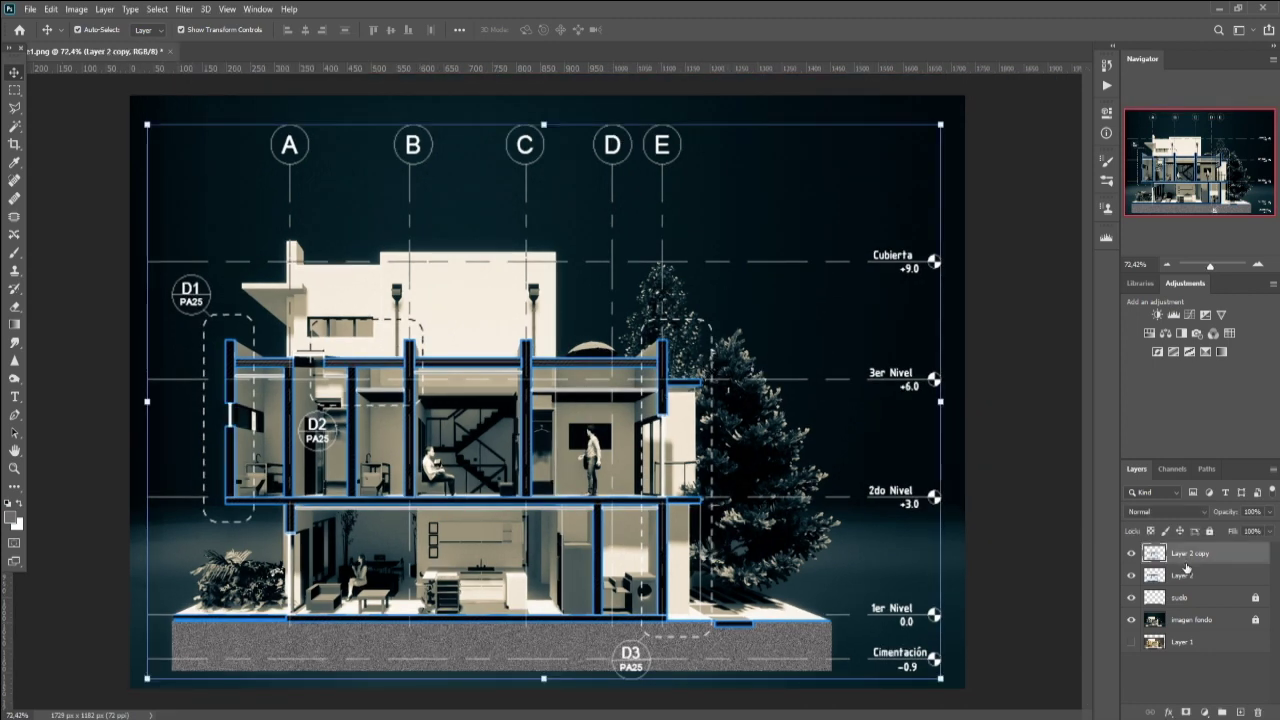
Step: Duplicate the layers down to imagen fondo and merge the copies into Layer 2 copy 3
{"action": "left_click", "coordinate": [1192, 620]}
{"action": "right_click", "coordinate": [1192, 620]}
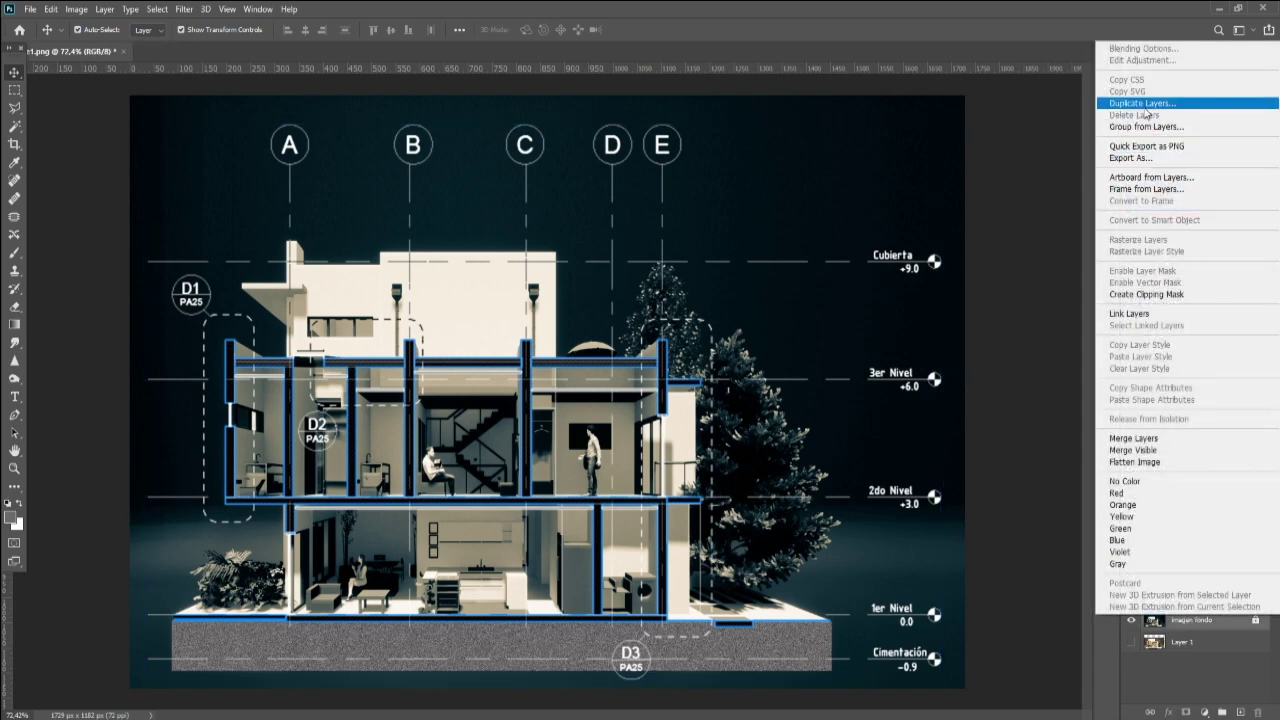
{"action": "left_click", "coordinate": [1144, 105]}
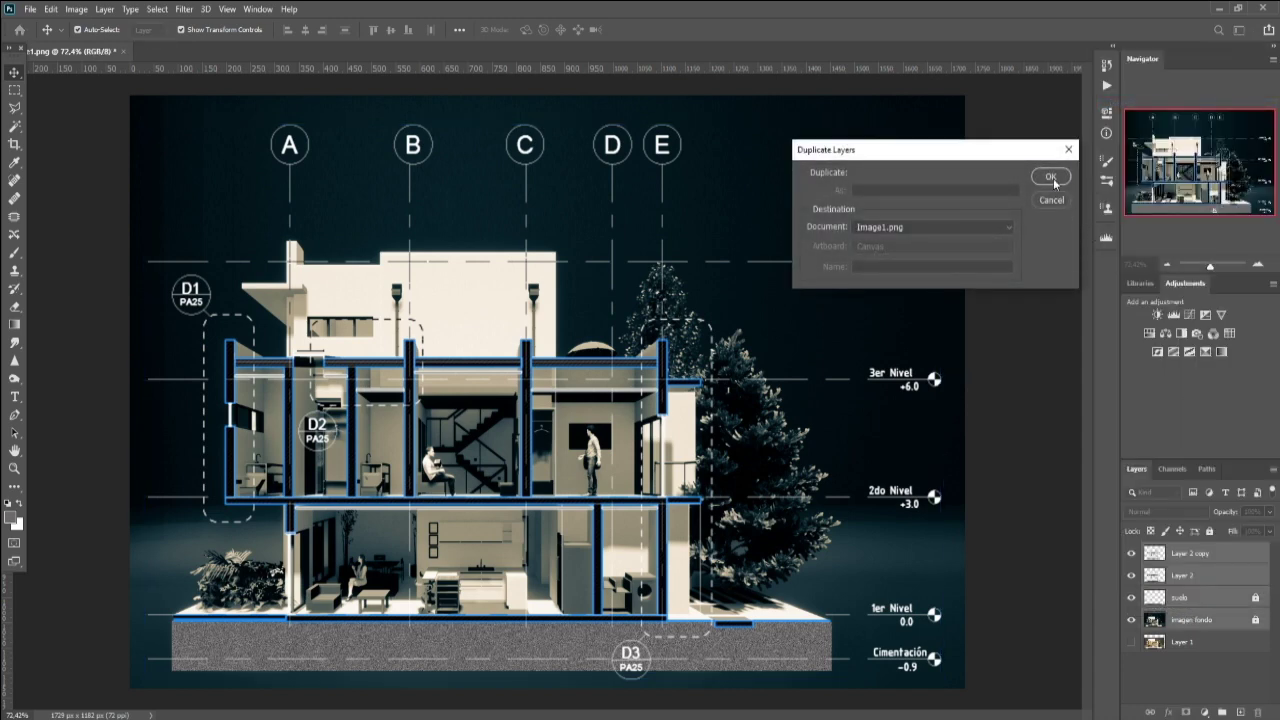
{"action": "left_click", "coordinate": [1052, 178]}
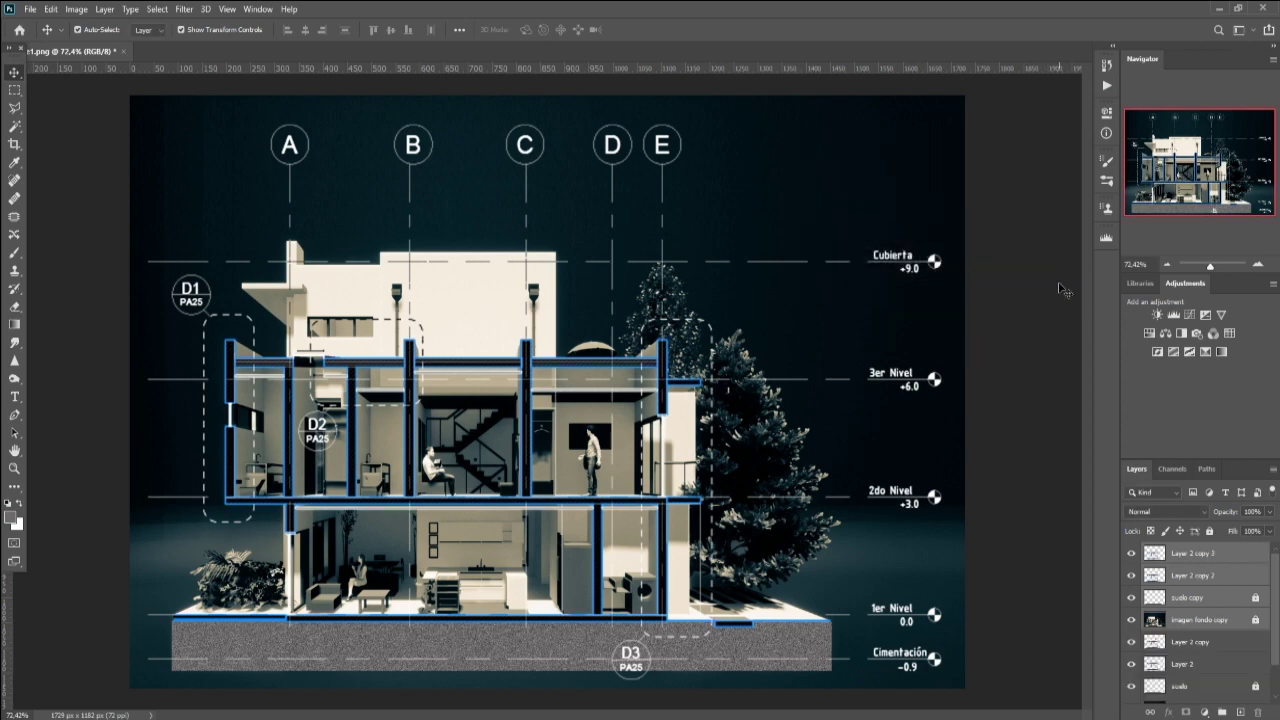
{"action": "right_click", "coordinate": [1181, 625]}
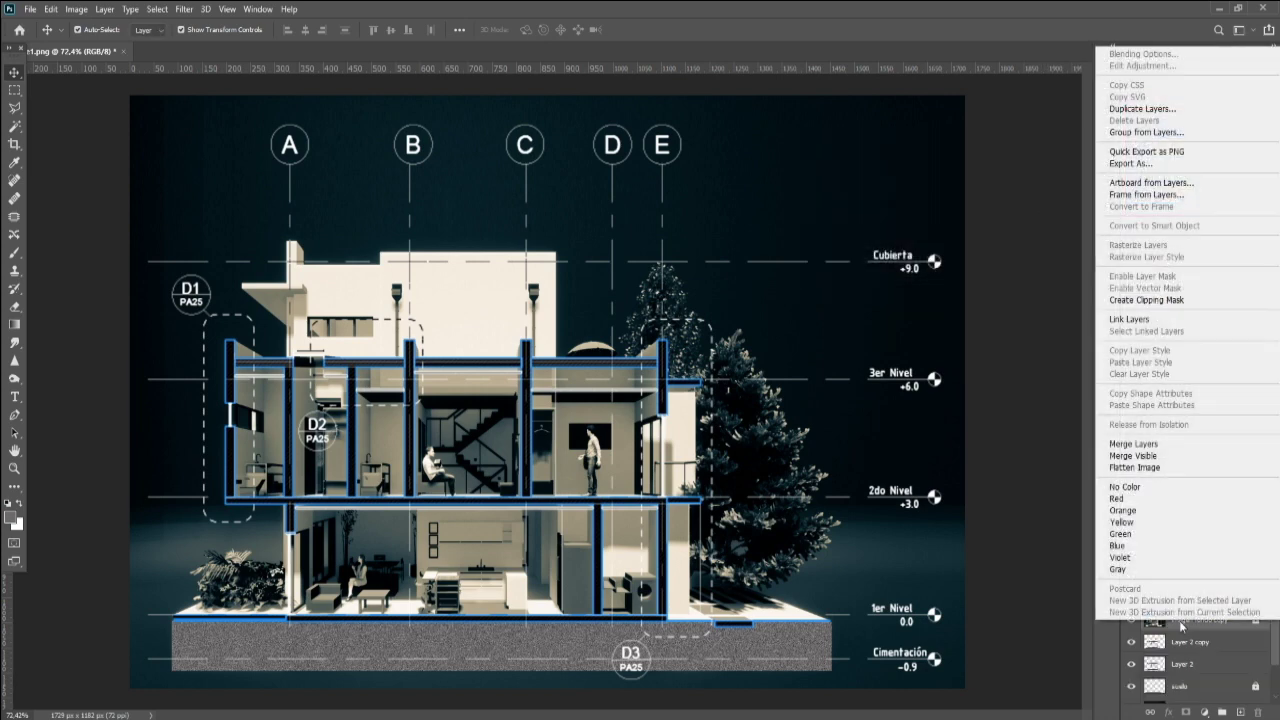
{"action": "left_click", "coordinate": [1133, 446]}
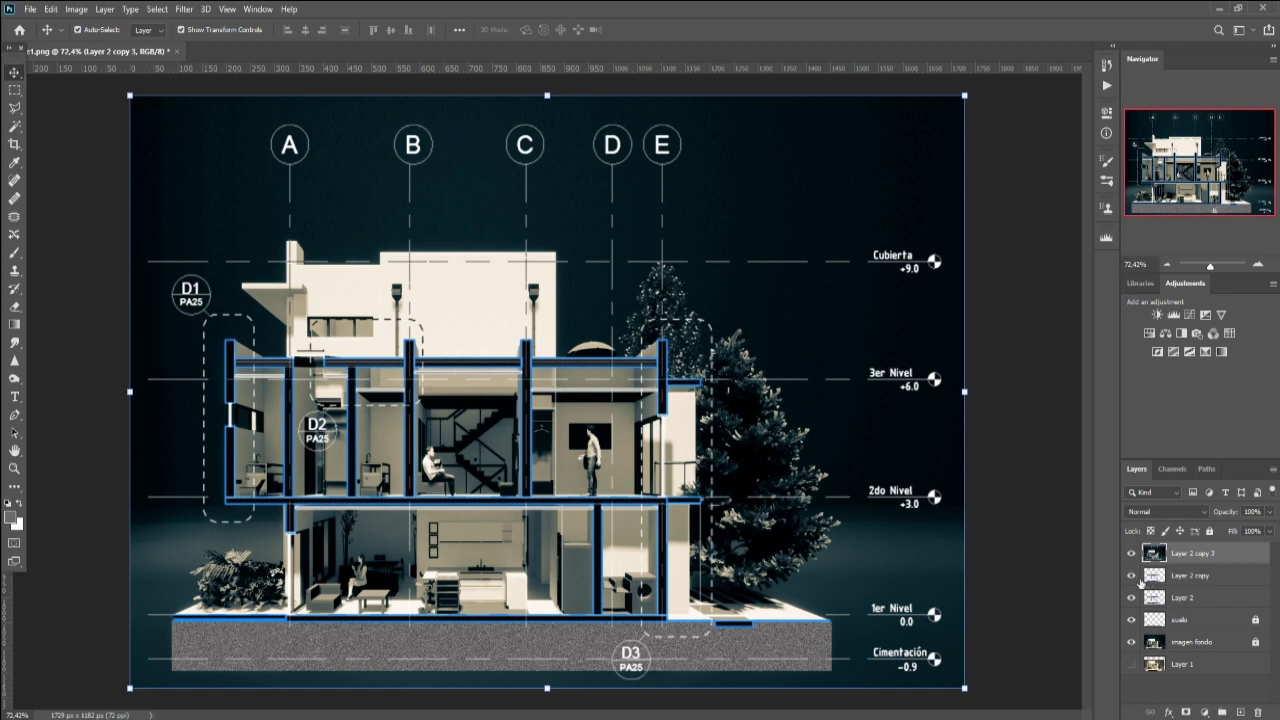
Step: Hide Layer 2 copy, Layer 2 and suelo beneath the merged Layer 2 copy 3, leaving it selected
{"action": "left_click_drag", "start_coordinate": [1131, 576], "coordinate": [1133, 643]}
{"action": "left_click", "coordinate": [1256, 599]}
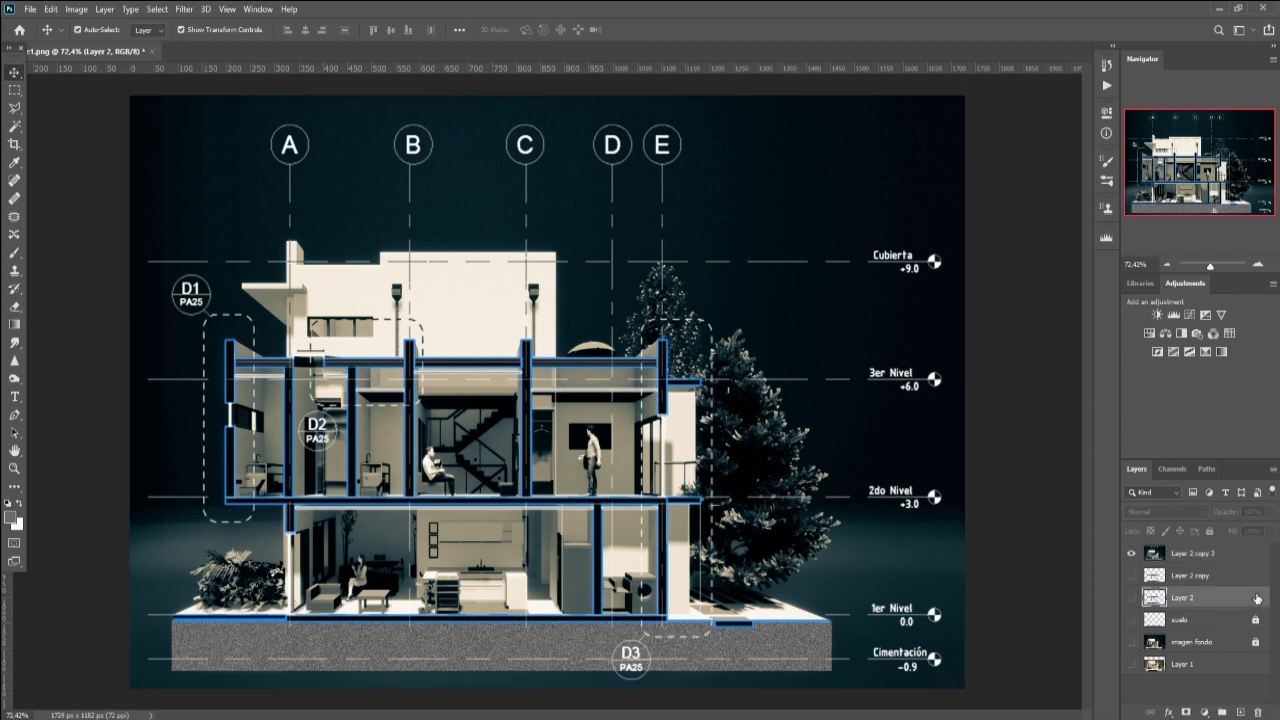
{"action": "left_click", "coordinate": [1167, 578]}
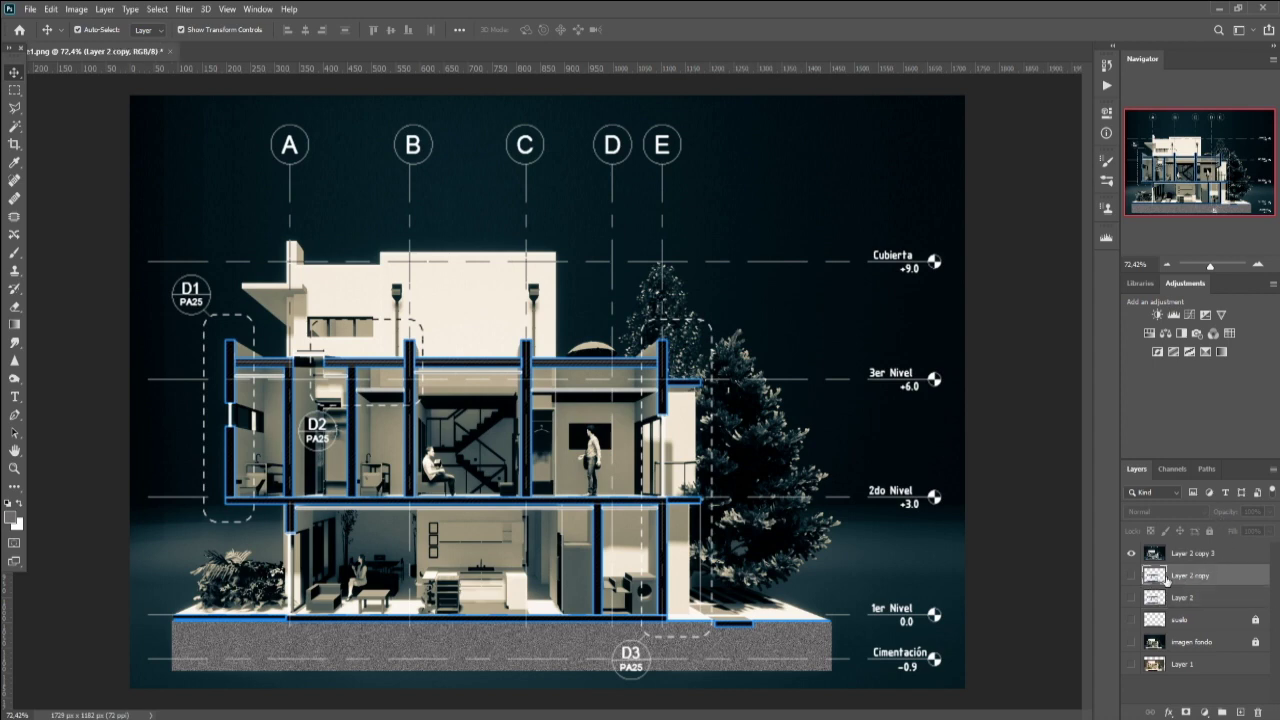
{"action": "left_click", "coordinate": [1190, 557]}
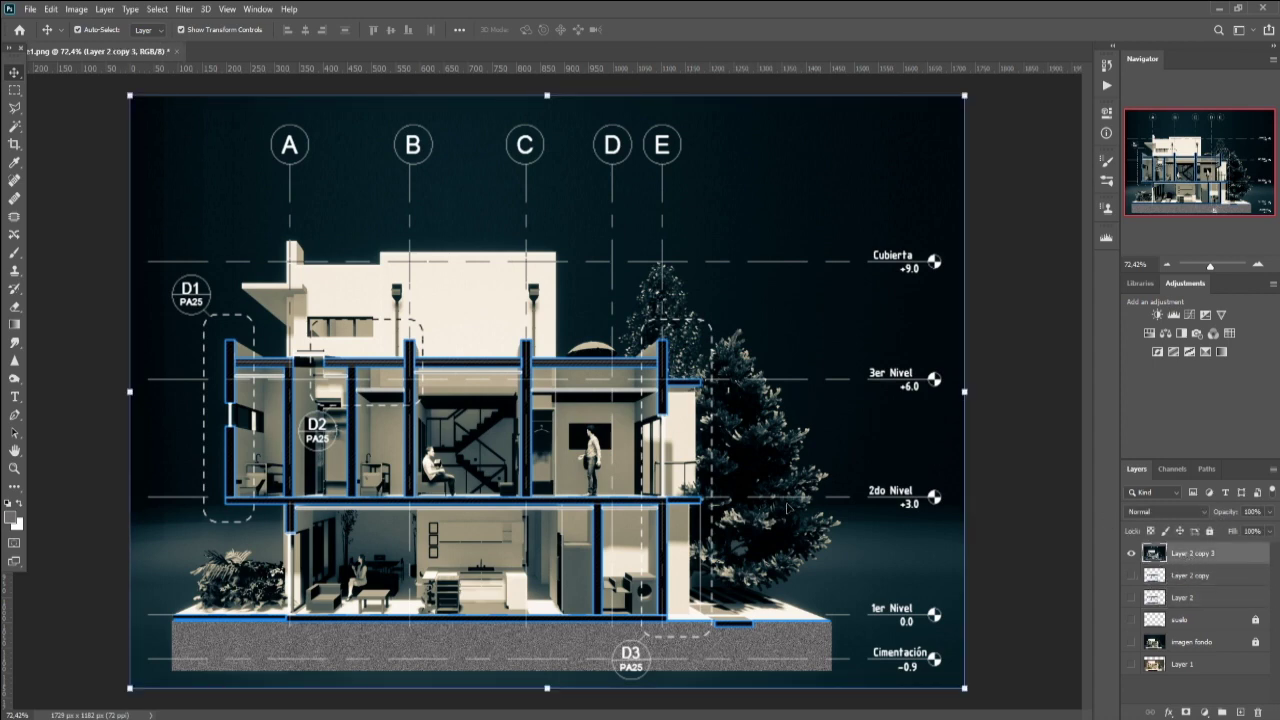
{"action": "scroll", "coordinate": [800, 512], "scroll_direction": "down", "scroll_amount": 1, "text": "alt"}
Step: Duplicate Layer 2 copy 3 to create Layer 2 copy 4
{"action": "right_click", "coordinate": [1186, 558]}
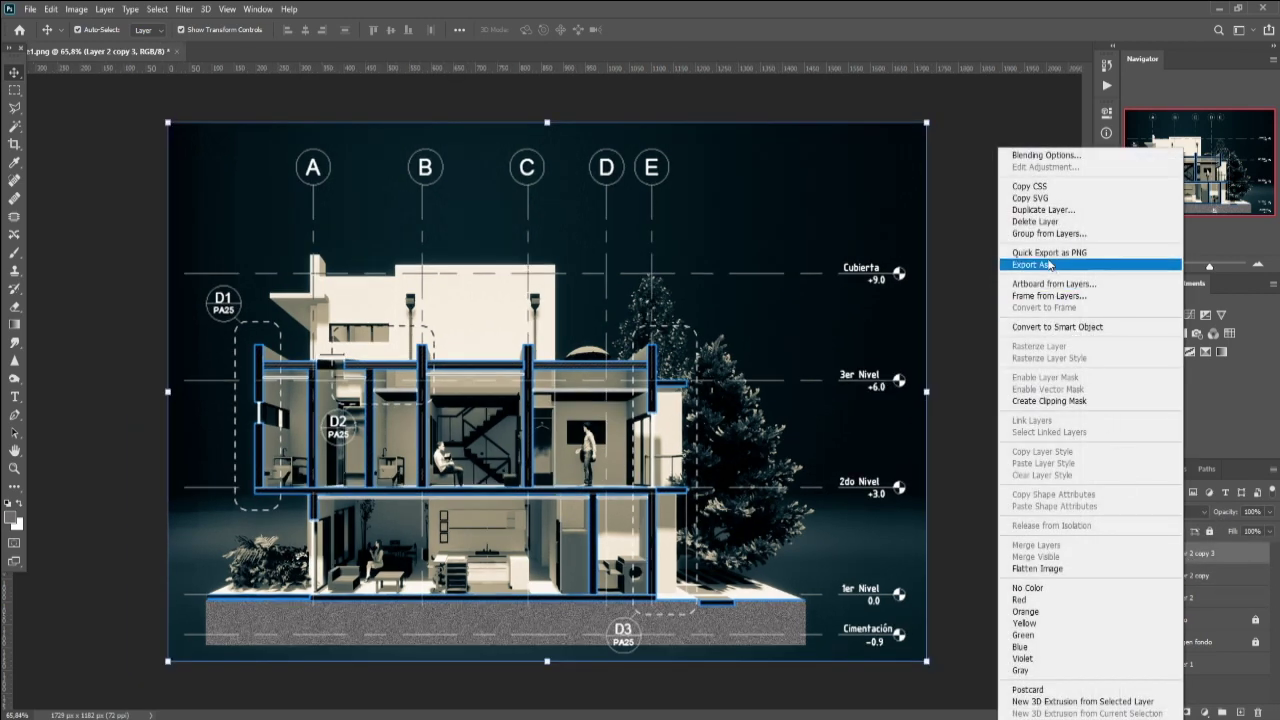
{"action": "left_click", "coordinate": [1045, 210]}
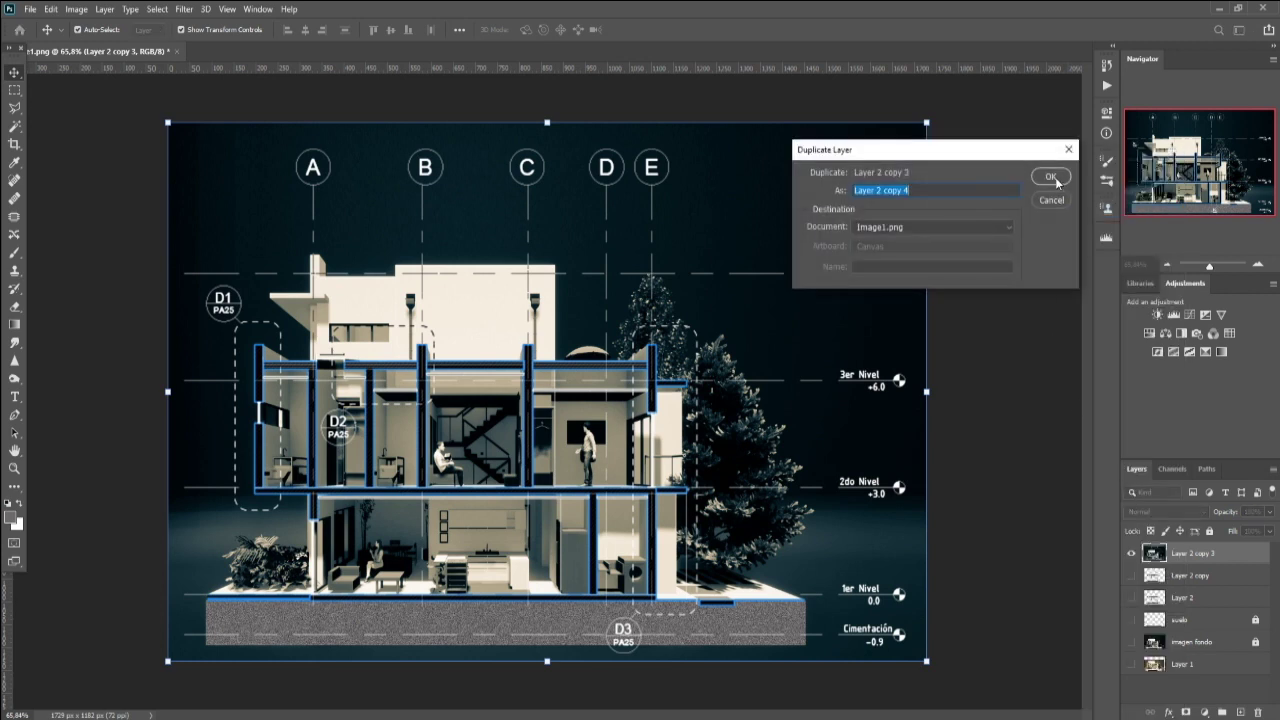
{"action": "left_click", "coordinate": [1051, 177]}
{"action": "left_click", "coordinate": [1180, 577]}
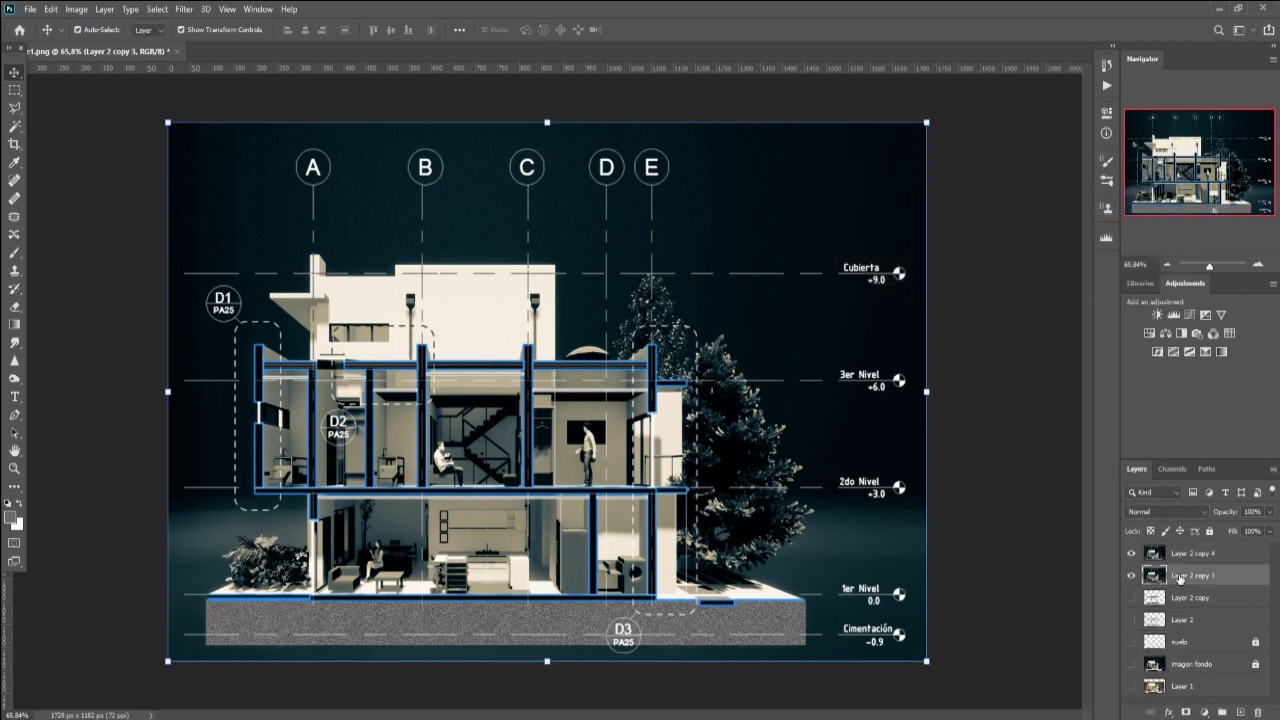
Step: Rename Layer 2 copy 3 to imagen1 and Layer 2 copy 4 to imagen2
{"action": "double_click", "coordinate": [1181, 577]}
{"action": "type", "text": "imagen1"}
{"action": "key", "text": "Return"}
{"action": "double_click", "coordinate": [1196, 553]}
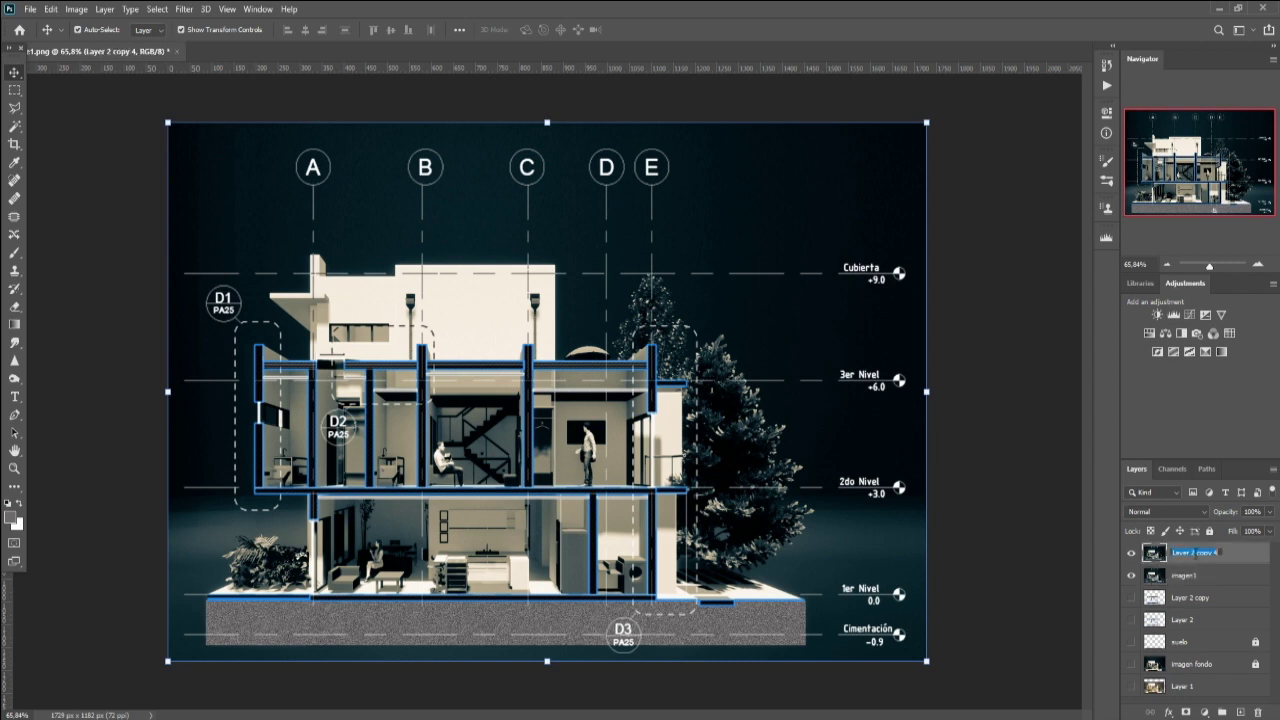
{"action": "type", "text": "imagen2"}
{"action": "key", "text": "Return"}
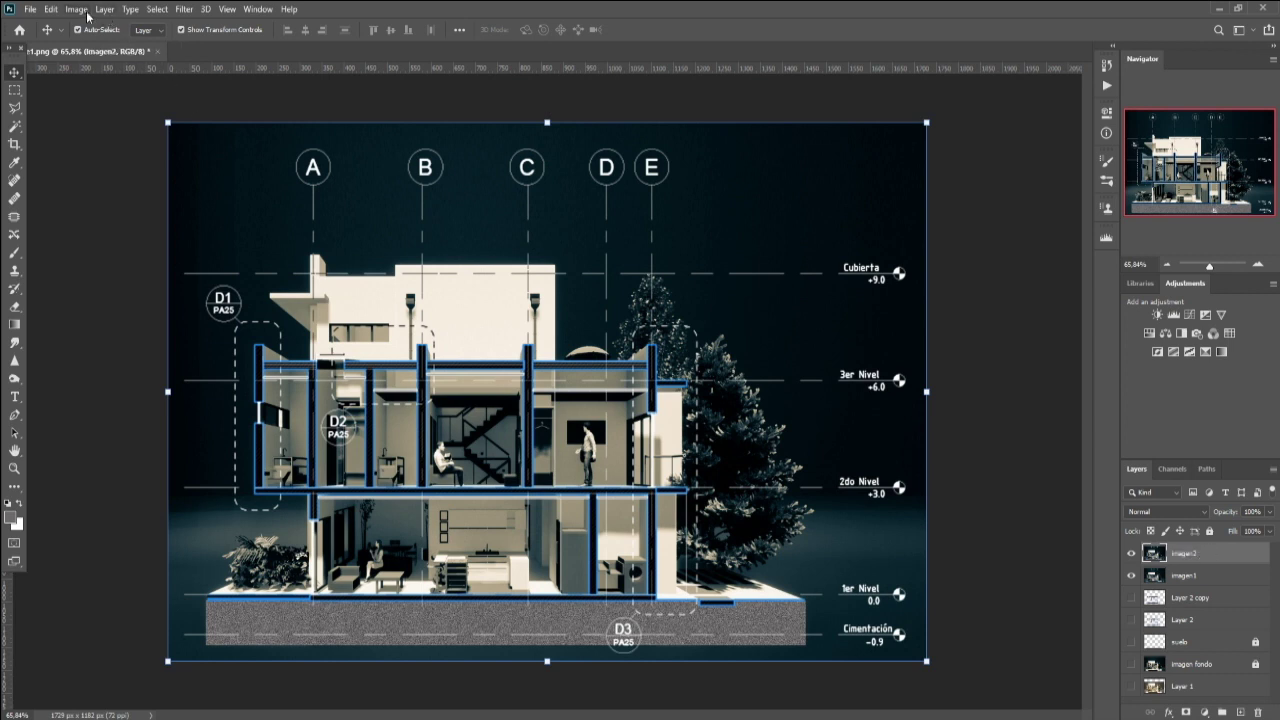
Step: Apply Hue/Saturation to imagen2 with Hue +115, Saturation -22 and Lightness 0
{"action": "left_click", "coordinate": [77, 10]}
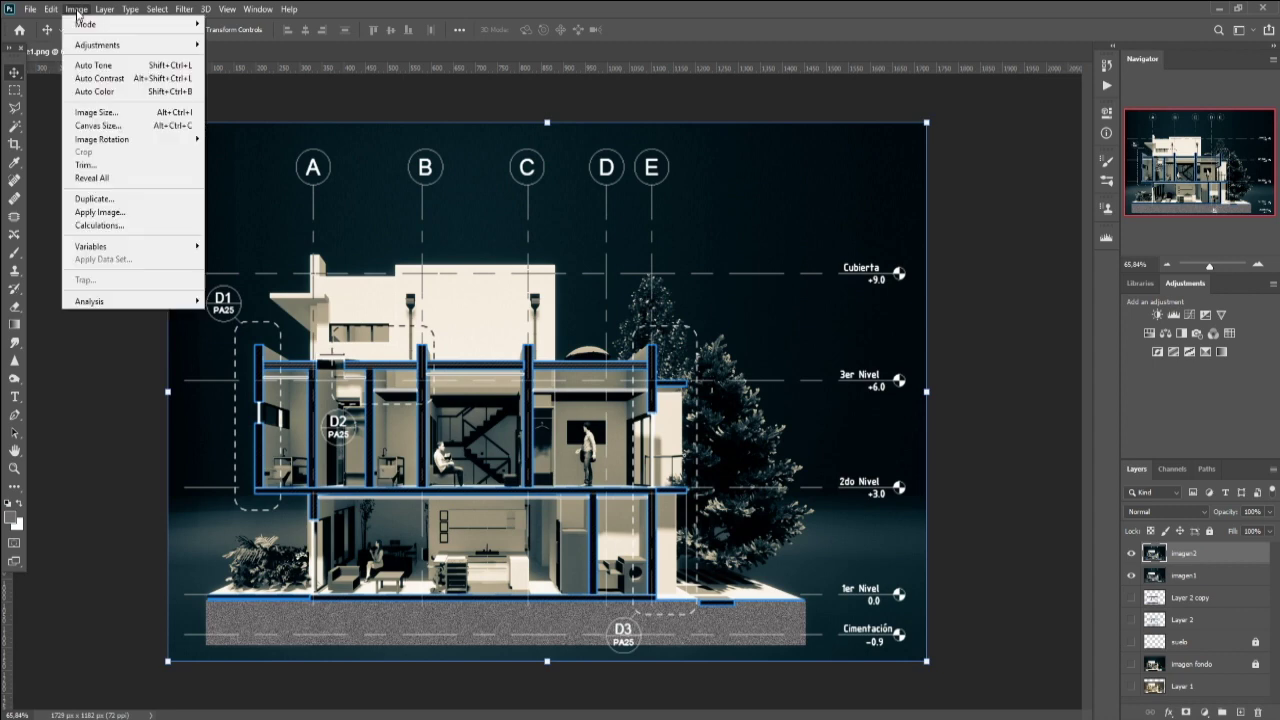
{"action": "left_click", "coordinate": [227, 9]}
{"action": "left_click", "coordinate": [77, 9]}
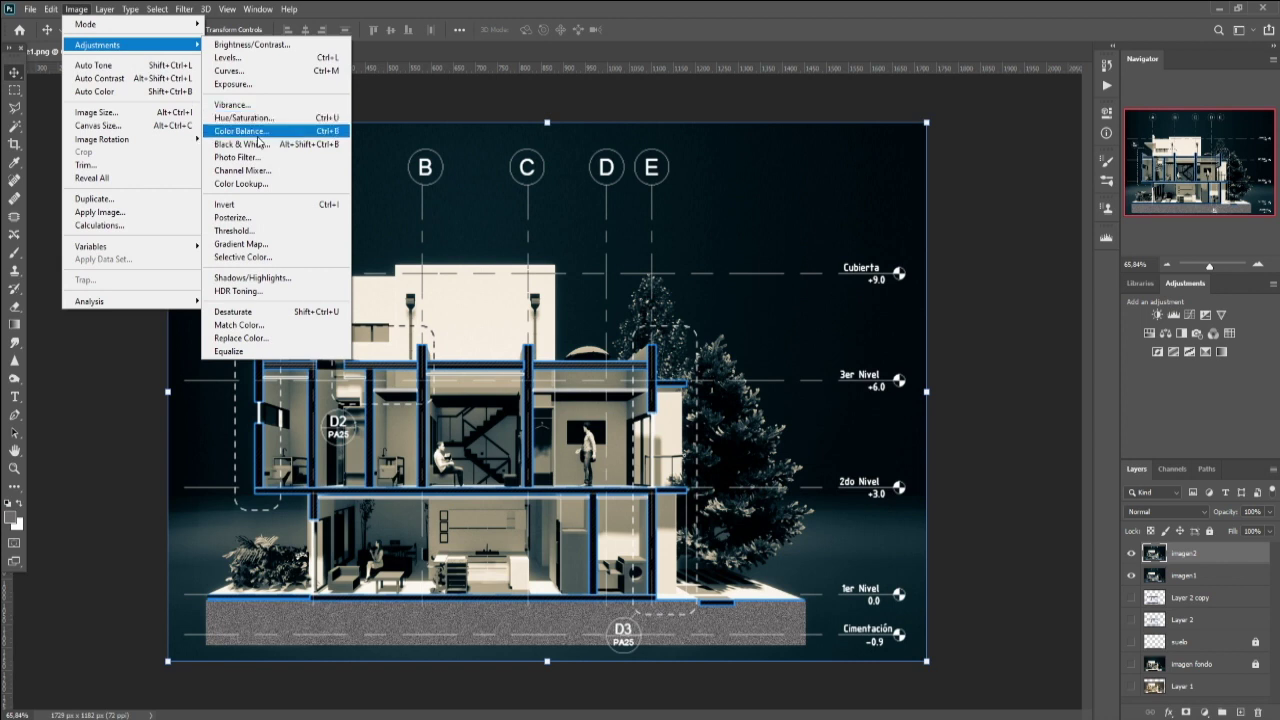
{"action": "mouse_move", "coordinate": [97, 45]}
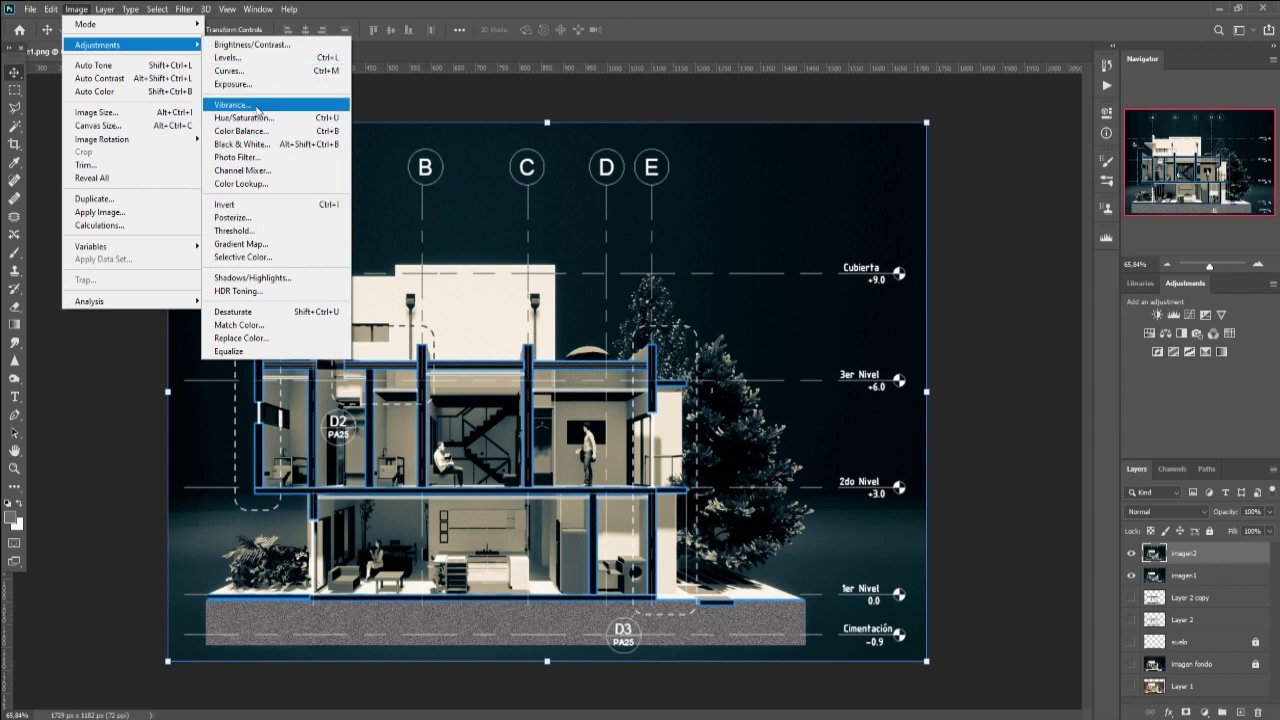
{"action": "left_click", "coordinate": [260, 124]}
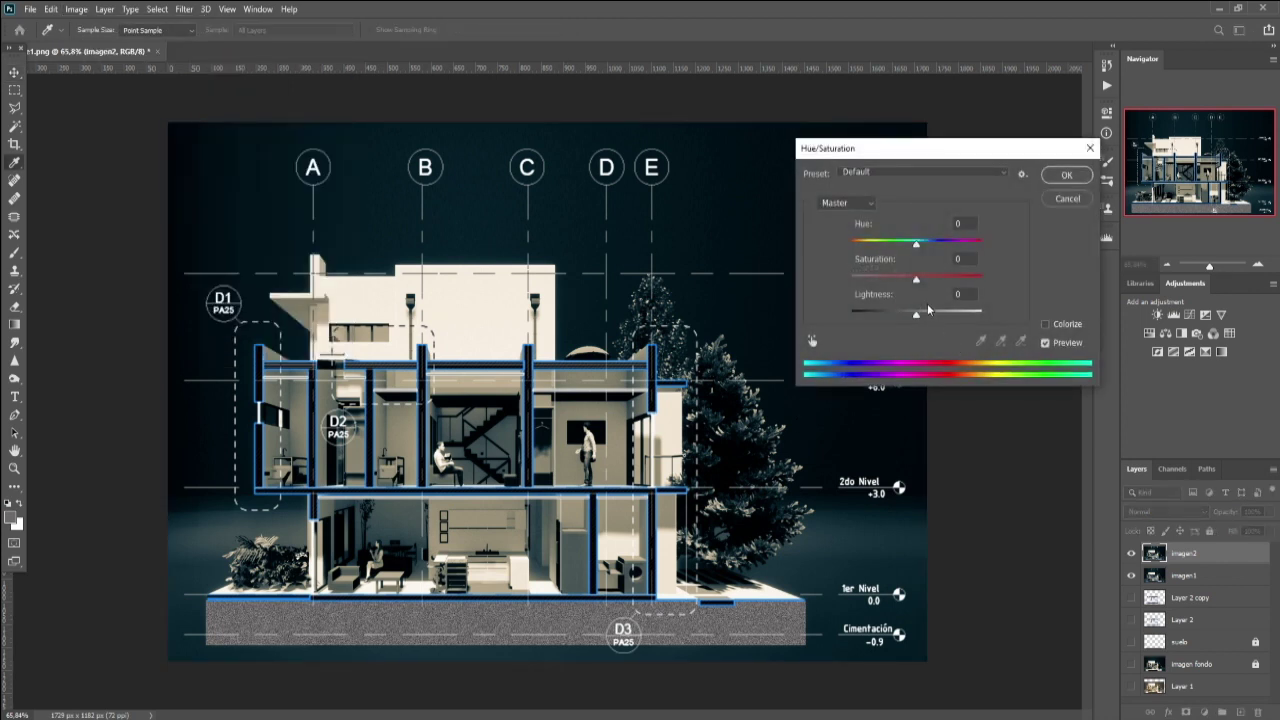
{"action": "left_click_drag", "start_coordinate": [916, 243], "coordinate": [964, 243]}
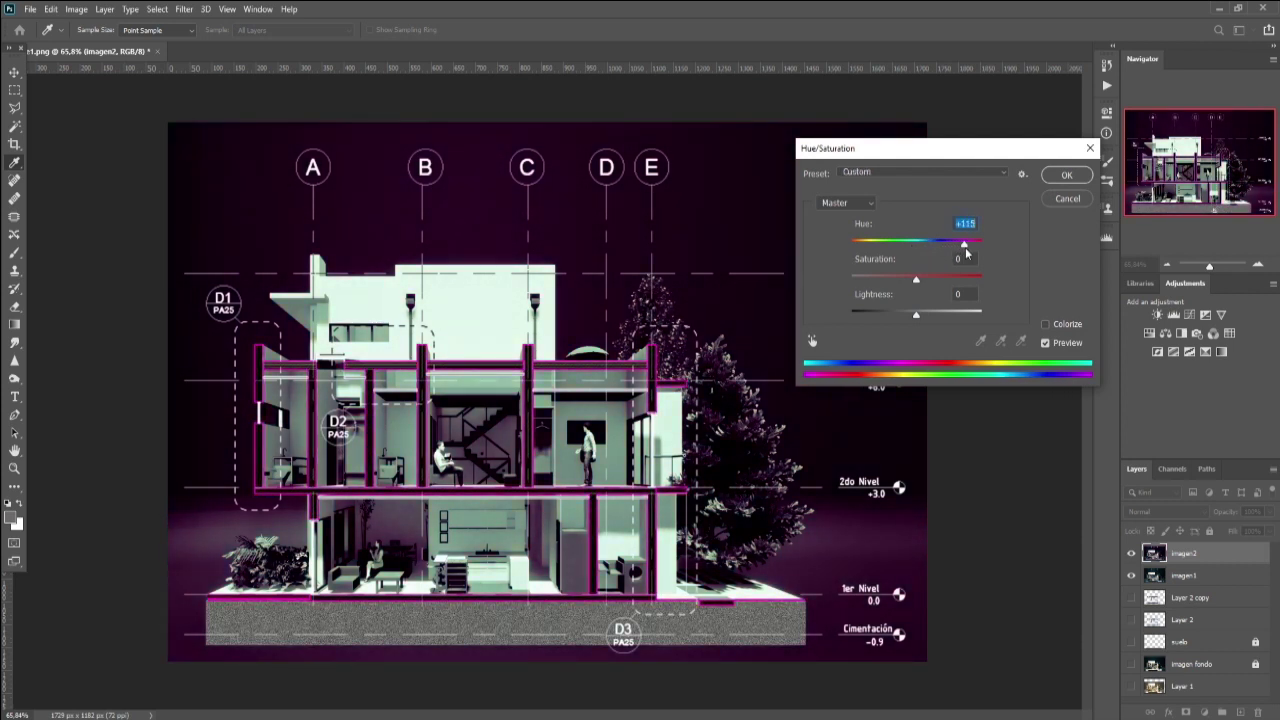
{"action": "left_click", "coordinate": [916, 283]}
{"action": "left_click_drag", "start_coordinate": [913, 283], "coordinate": [914, 316]}
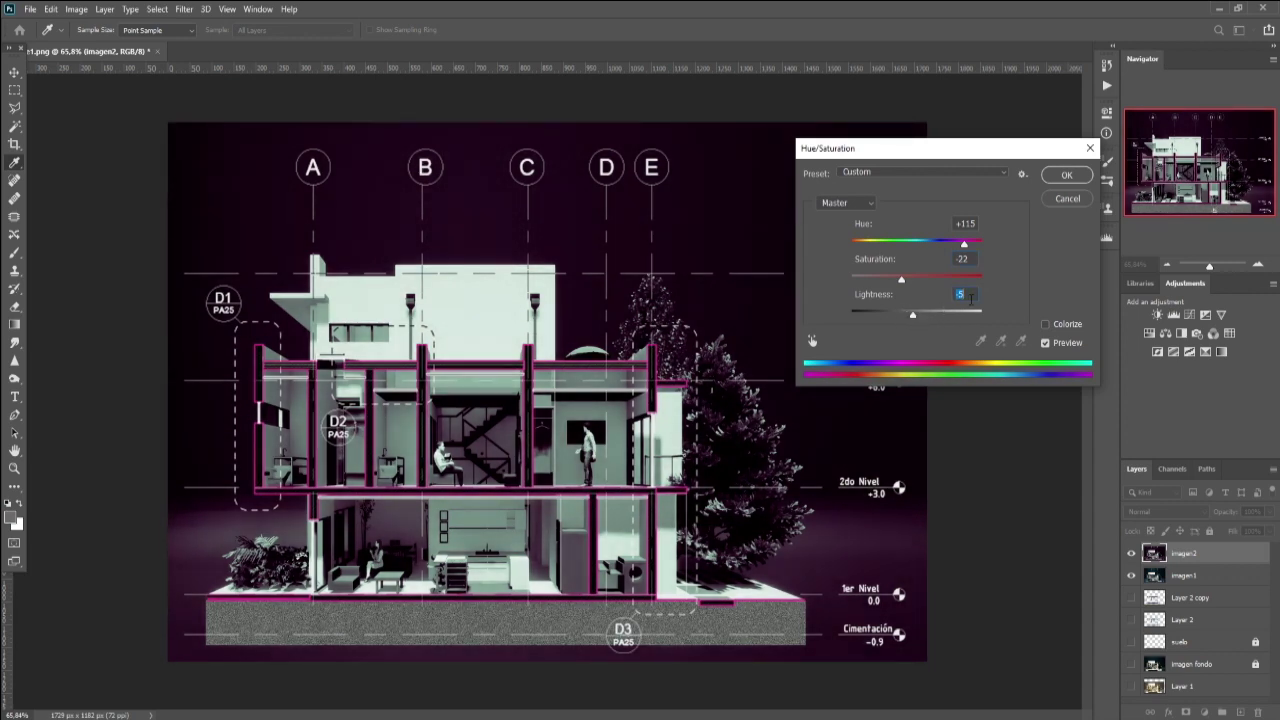
{"action": "type", "text": "0"}
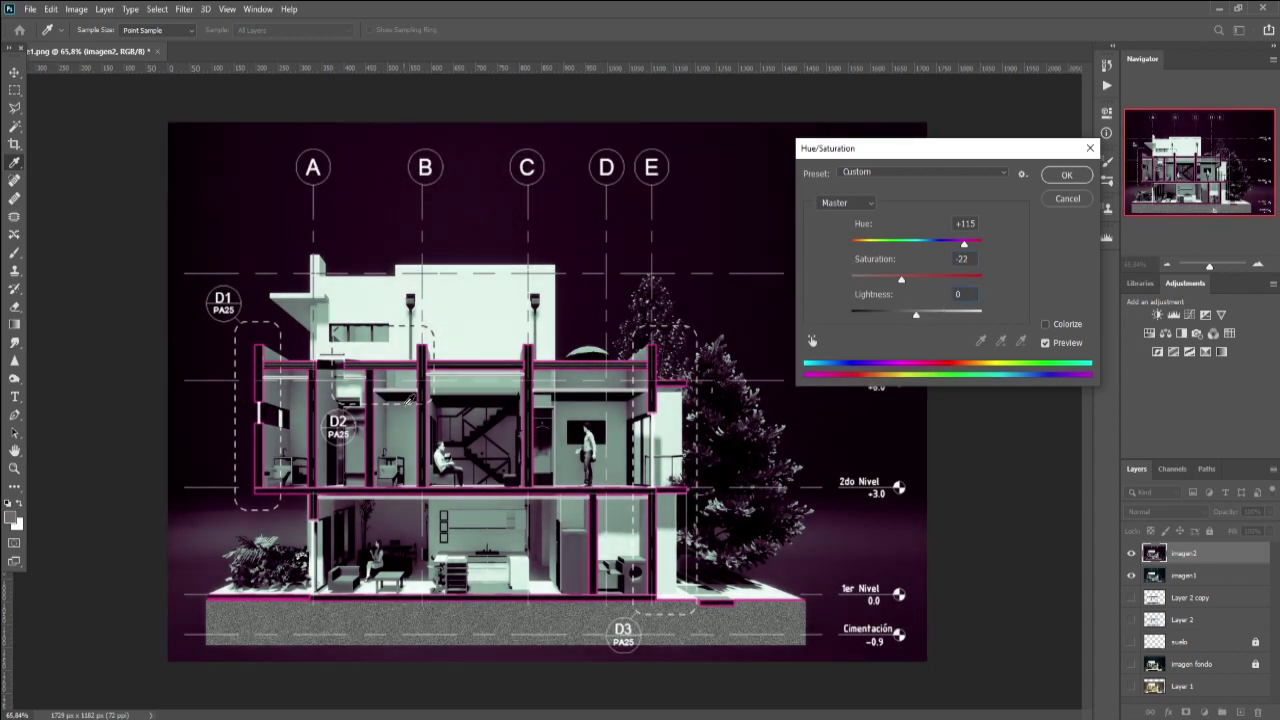
{"action": "left_click", "coordinate": [1066, 175]}
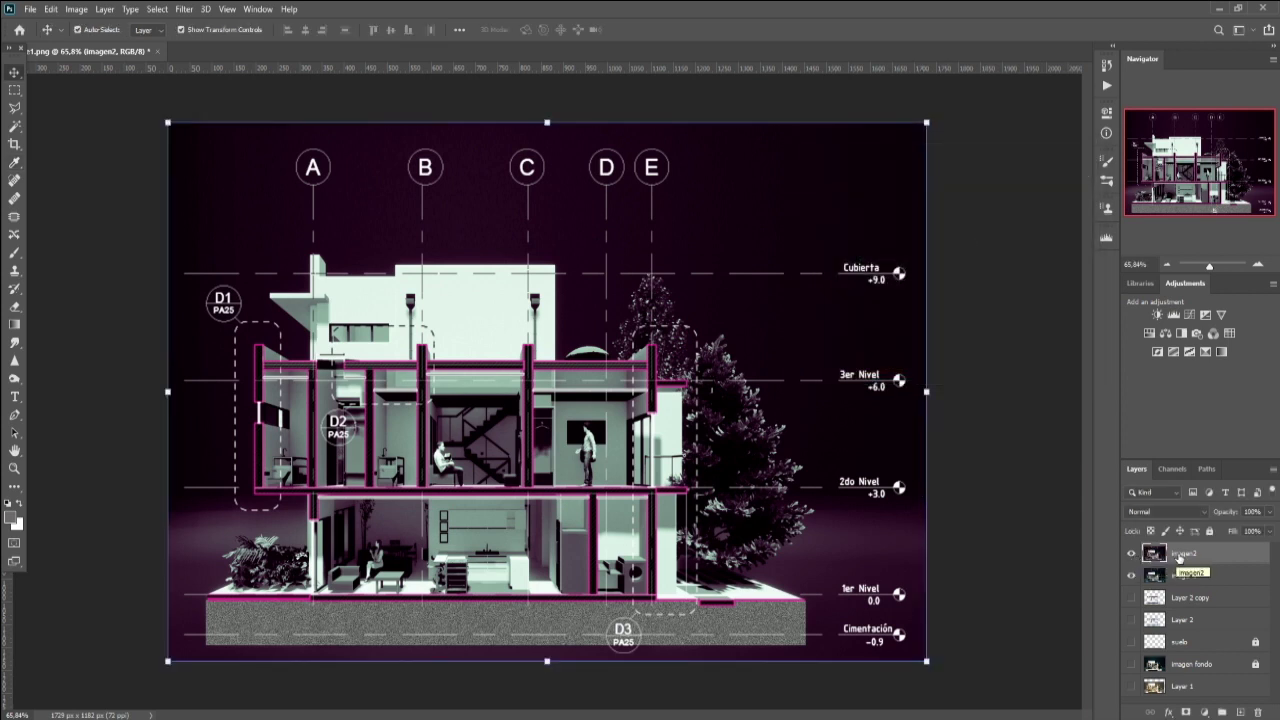
Step: Hide imagen2 and duplicate imagen1 into an imagen1 copy layer
{"action": "left_click", "coordinate": [1131, 553]}
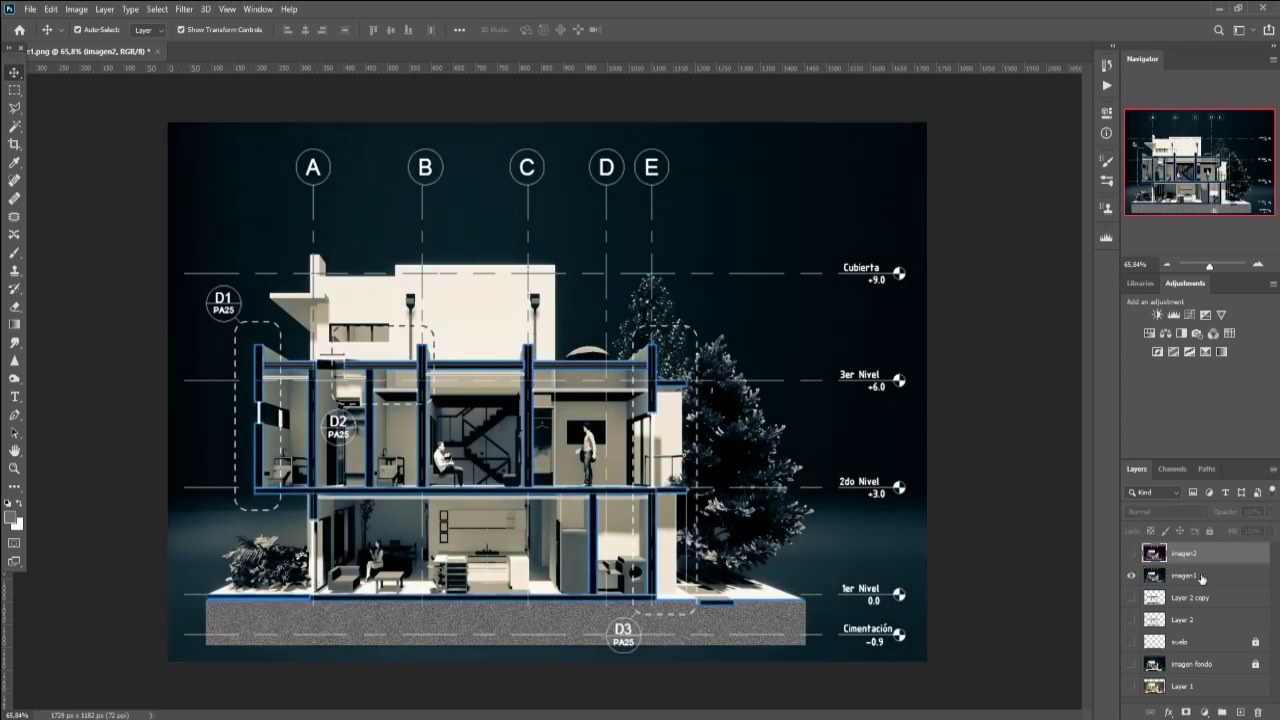
{"action": "left_click", "coordinate": [1198, 577]}
{"action": "right_click", "coordinate": [1198, 577]}
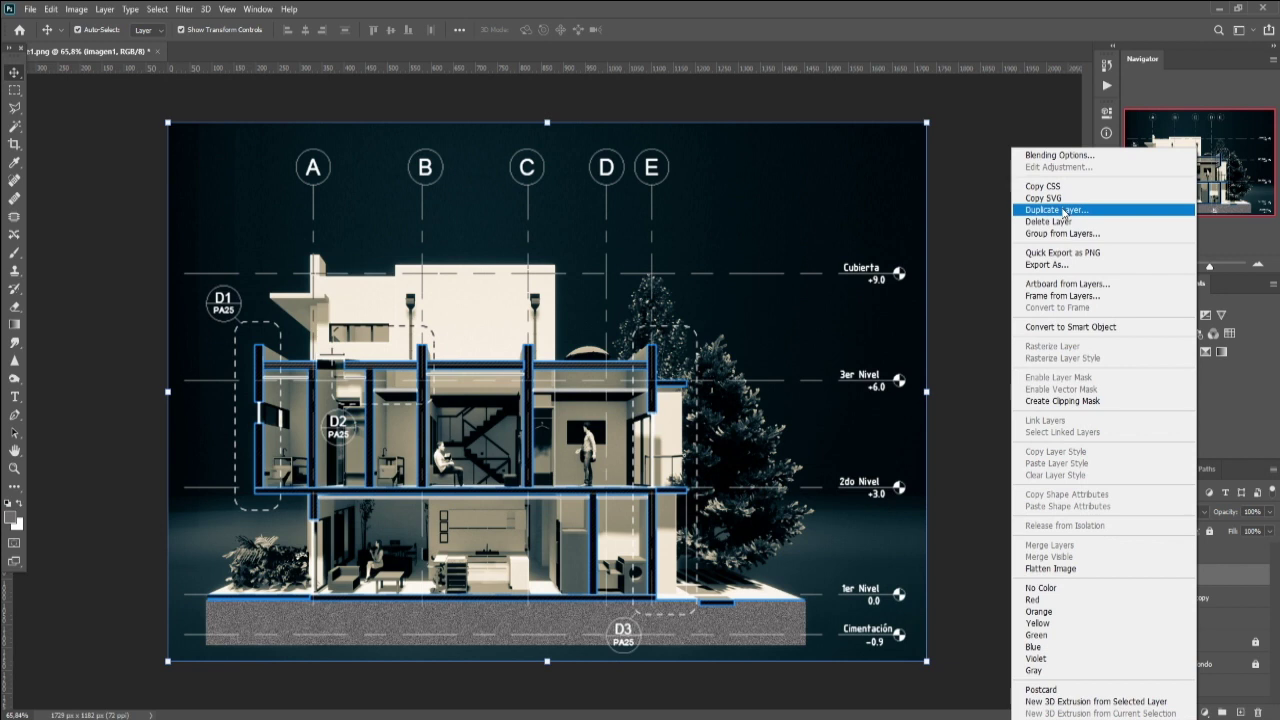
{"action": "left_click", "coordinate": [1064, 211]}
{"action": "left_click", "coordinate": [1055, 180]}
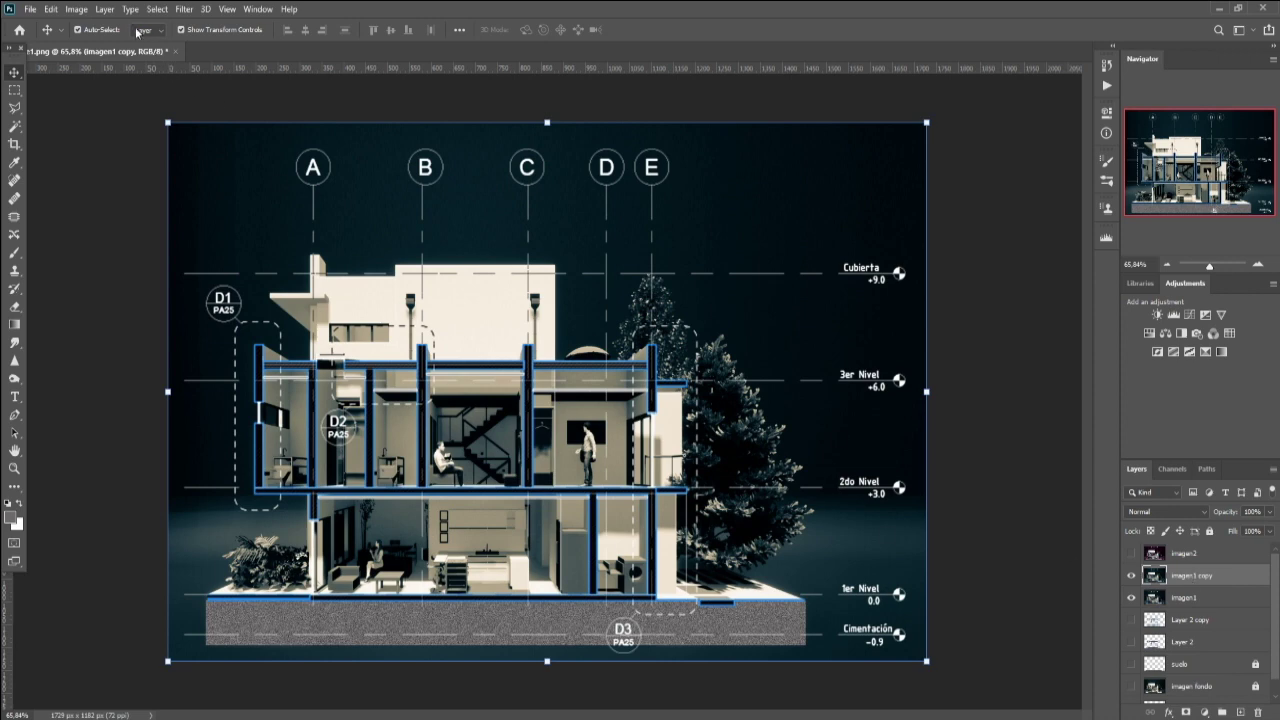
Step: Grade the copy in Camera Raw: Texture +28, Cool Light, Strong S Curve and Heavy vignetting presets
{"action": "left_click", "coordinate": [184, 9]}
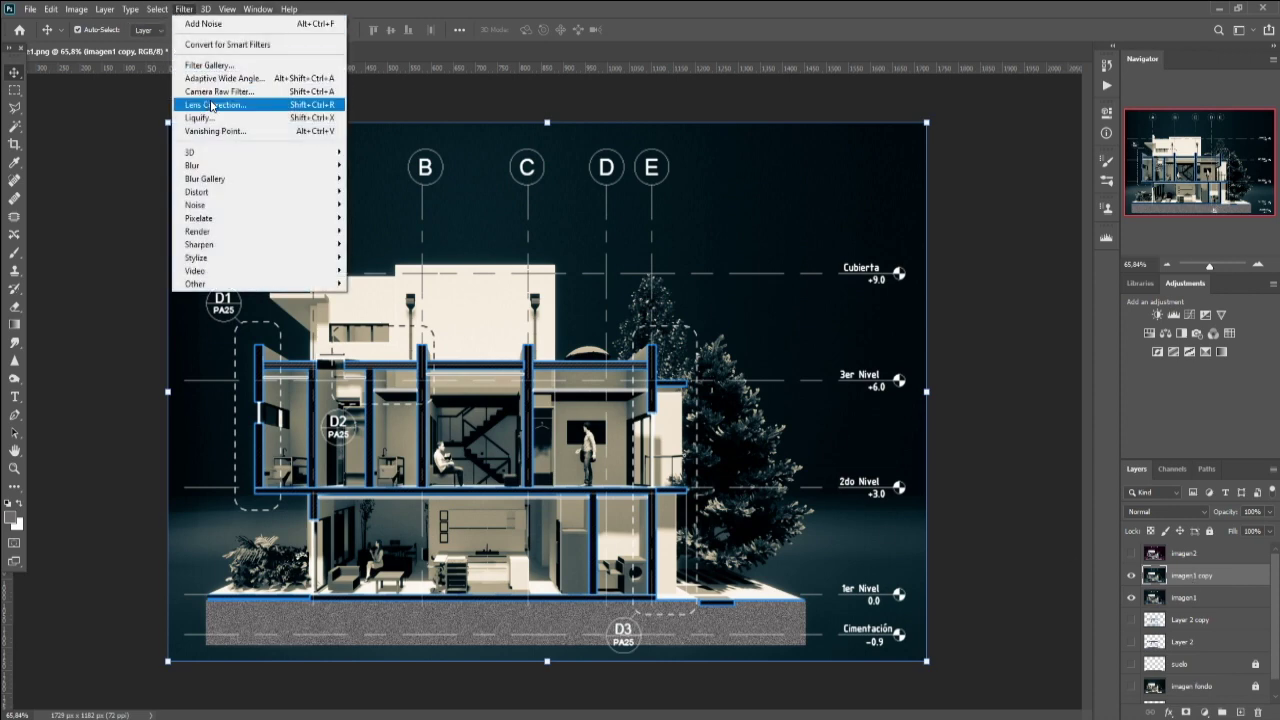
{"action": "left_click", "coordinate": [212, 91]}
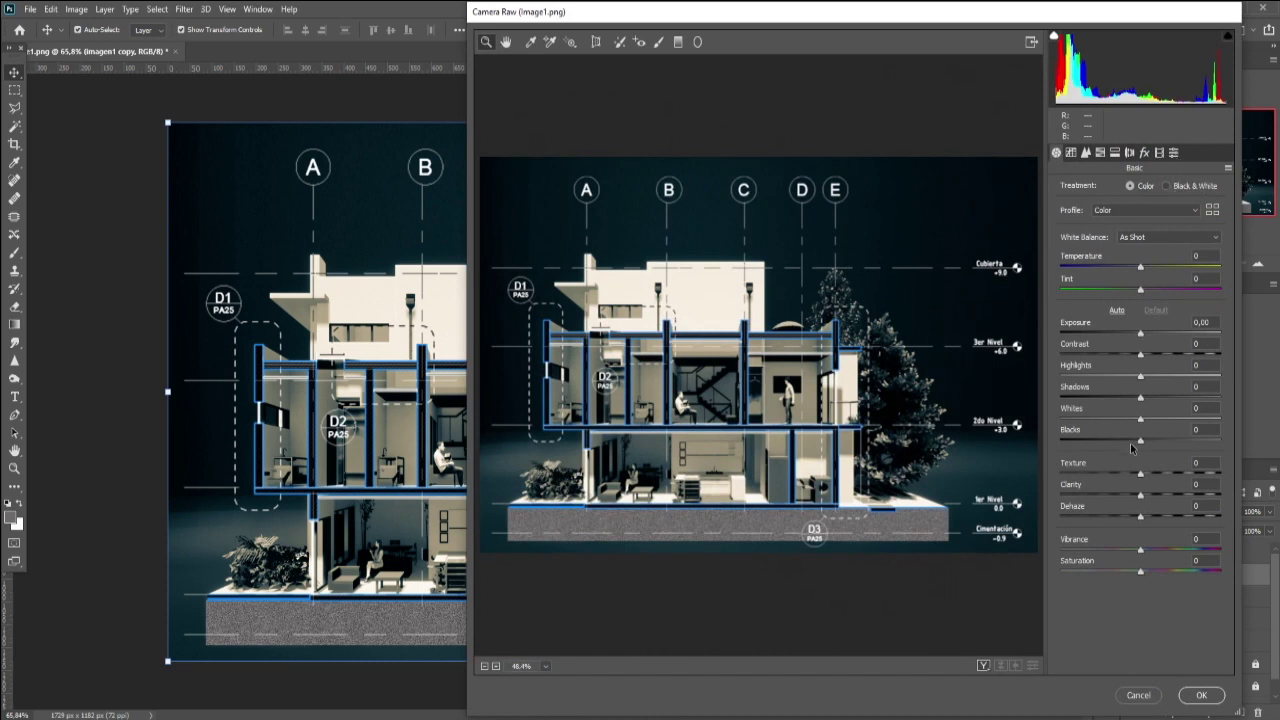
{"action": "mouse_move", "coordinate": [1141, 475]}
{"action": "left_mouse_down"}
{"action": "mouse_move", "coordinate": [1162, 476]}
{"action": "mouse_move", "coordinate": [1150, 497]}
{"action": "left_mouse_up"}
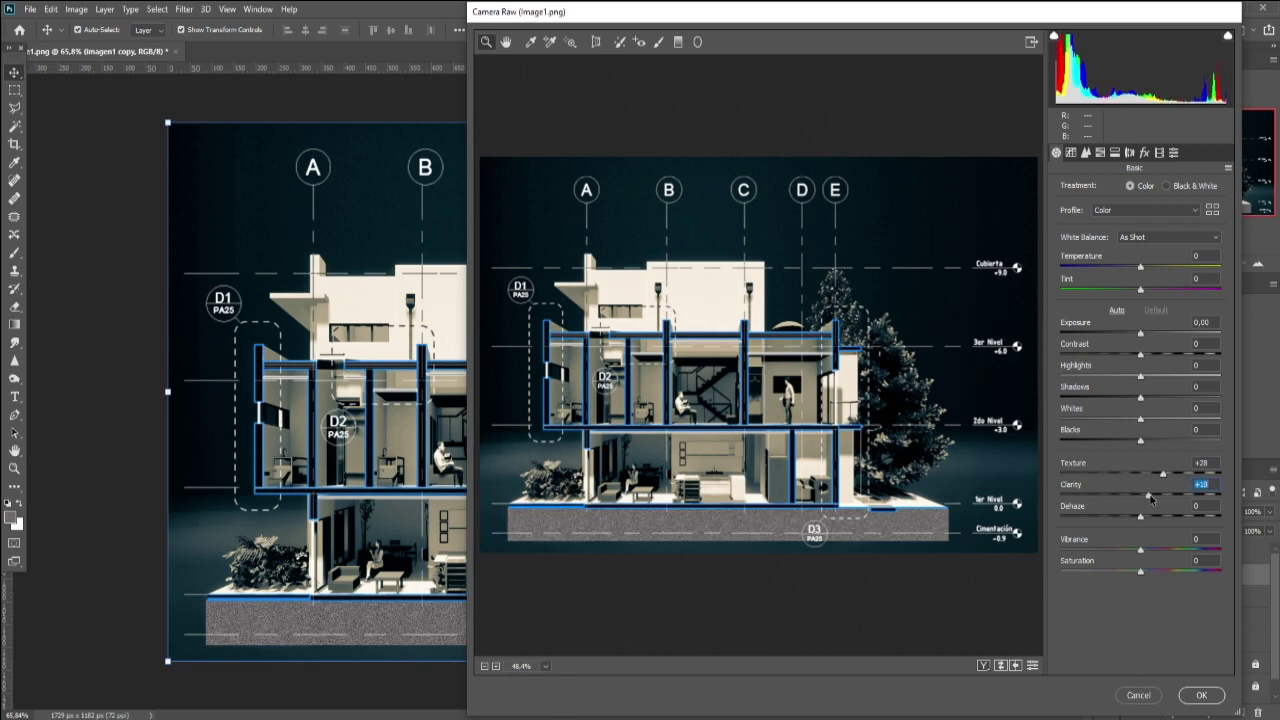
{"action": "left_click", "coordinate": [1159, 152]}
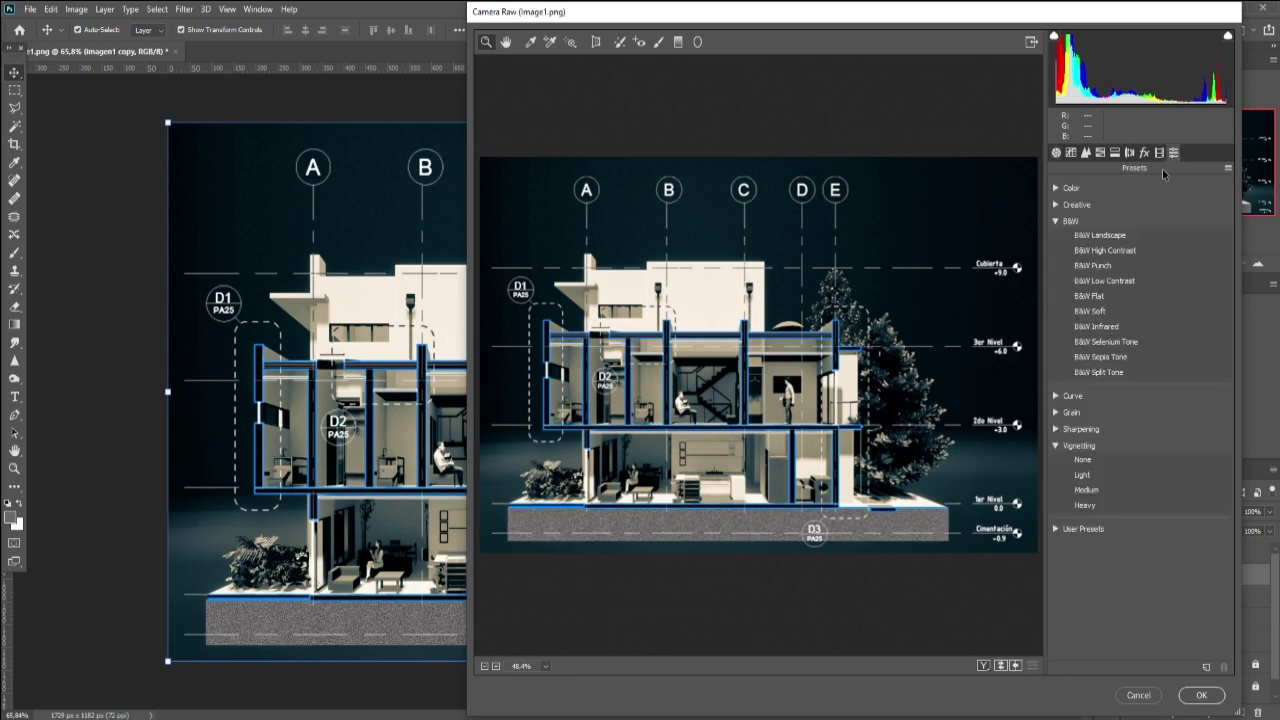
{"action": "left_click", "coordinate": [1055, 221]}
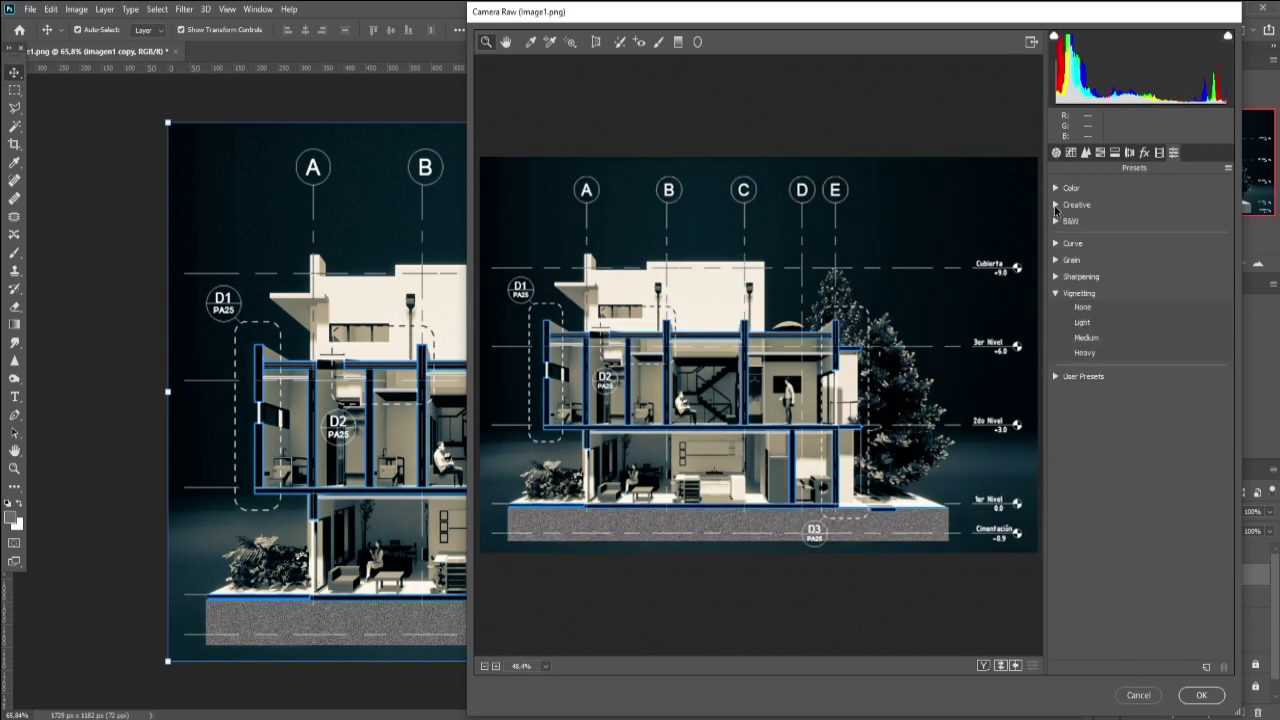
{"action": "left_click", "coordinate": [1055, 205]}
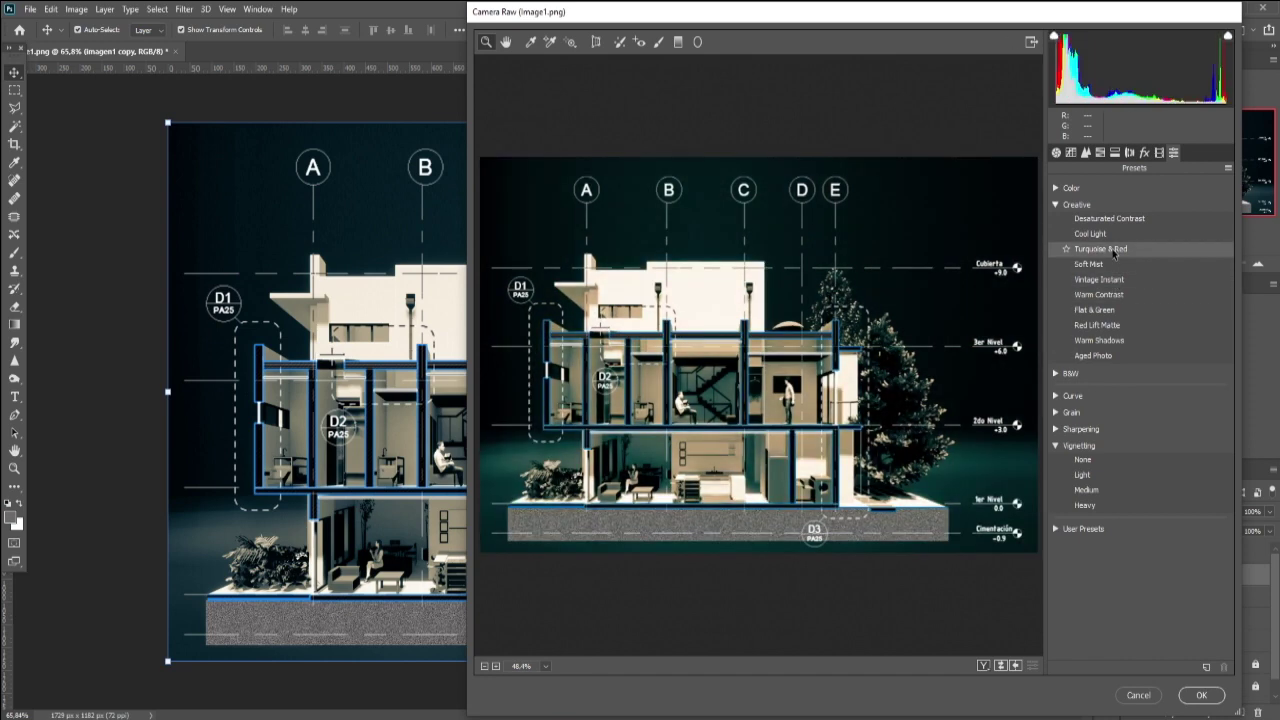
{"action": "left_click", "coordinate": [1105, 231]}
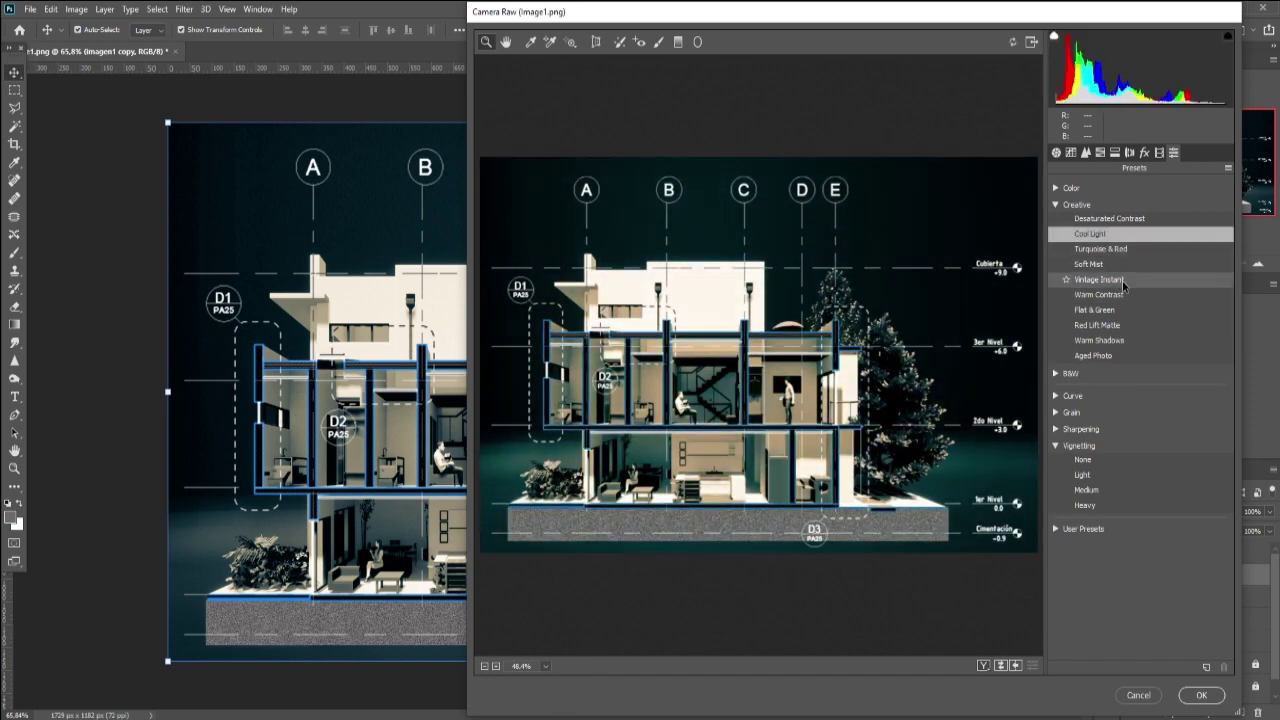
{"action": "left_click", "coordinate": [1070, 396]}
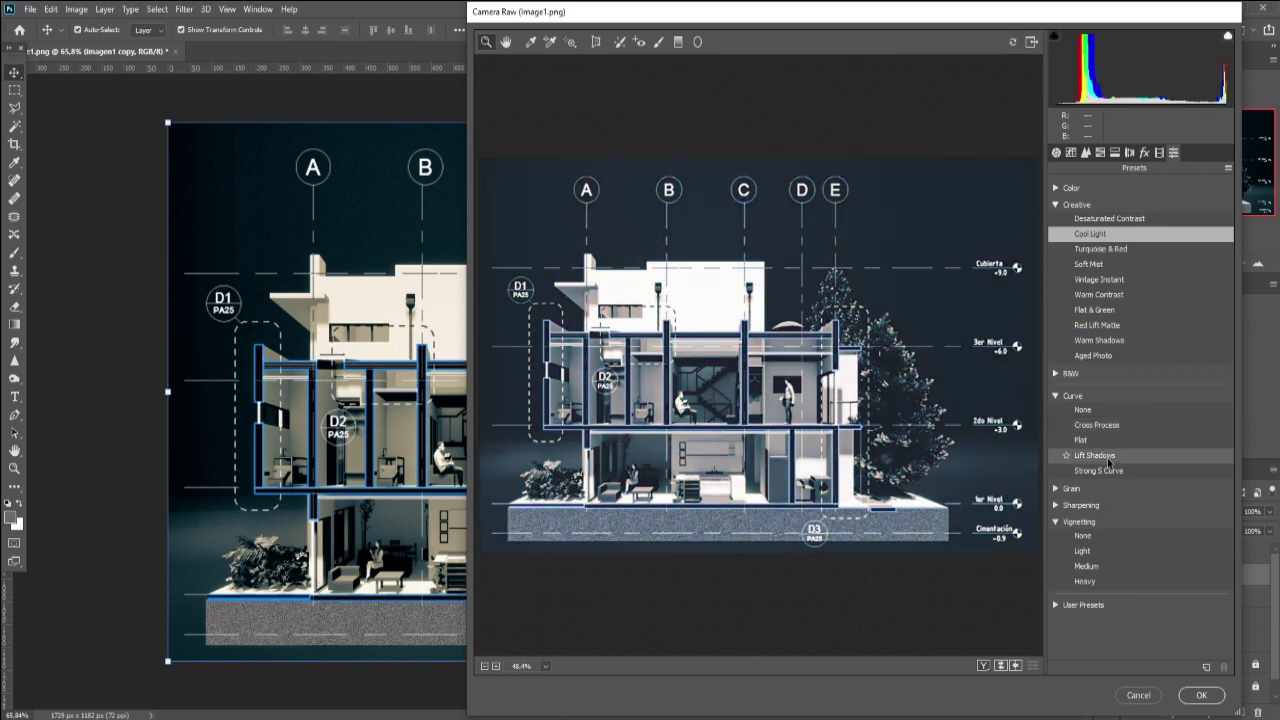
{"action": "left_click", "coordinate": [1111, 472]}
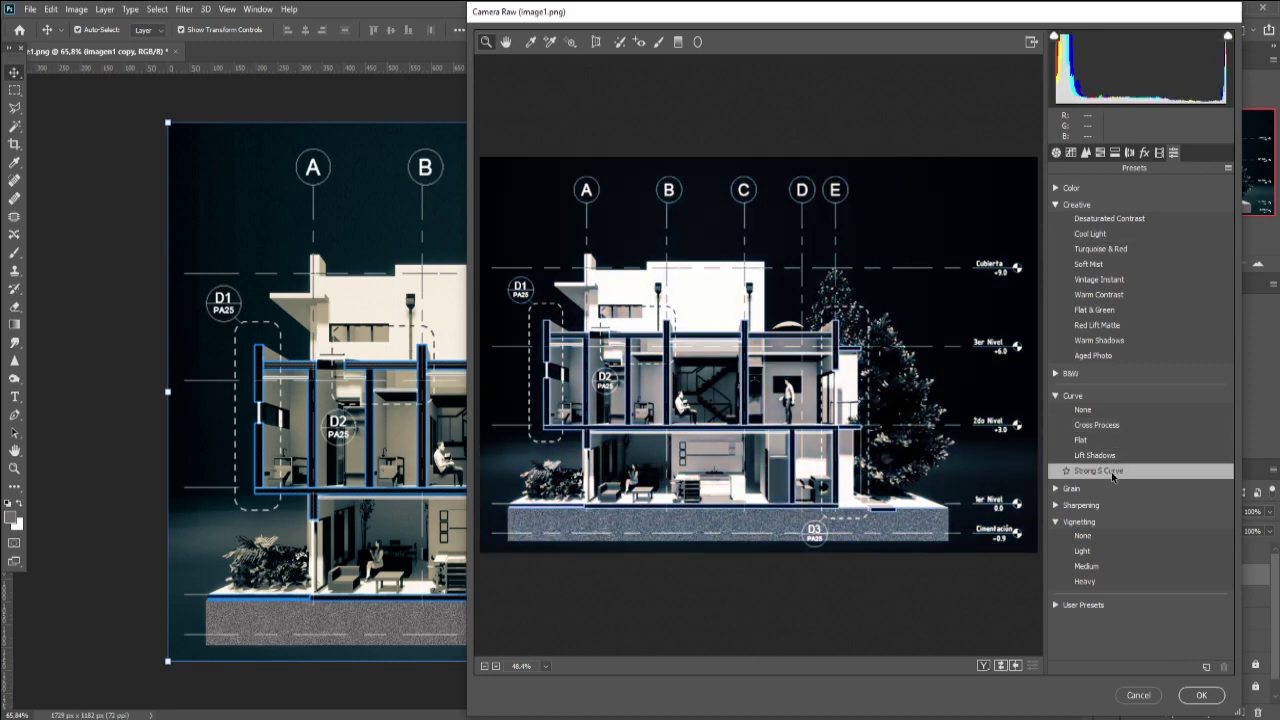
{"action": "left_click", "coordinate": [1056, 396]}
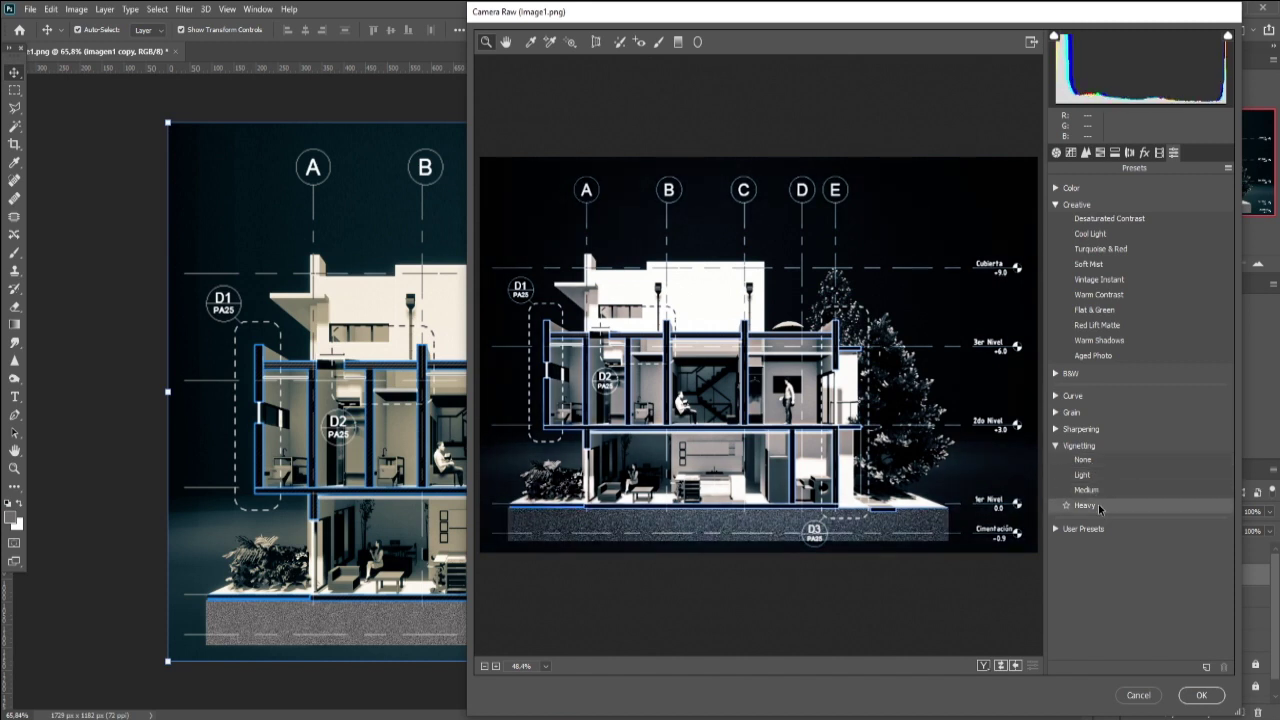
{"action": "left_click", "coordinate": [1098, 504]}
{"action": "left_click", "coordinate": [1193, 694]}
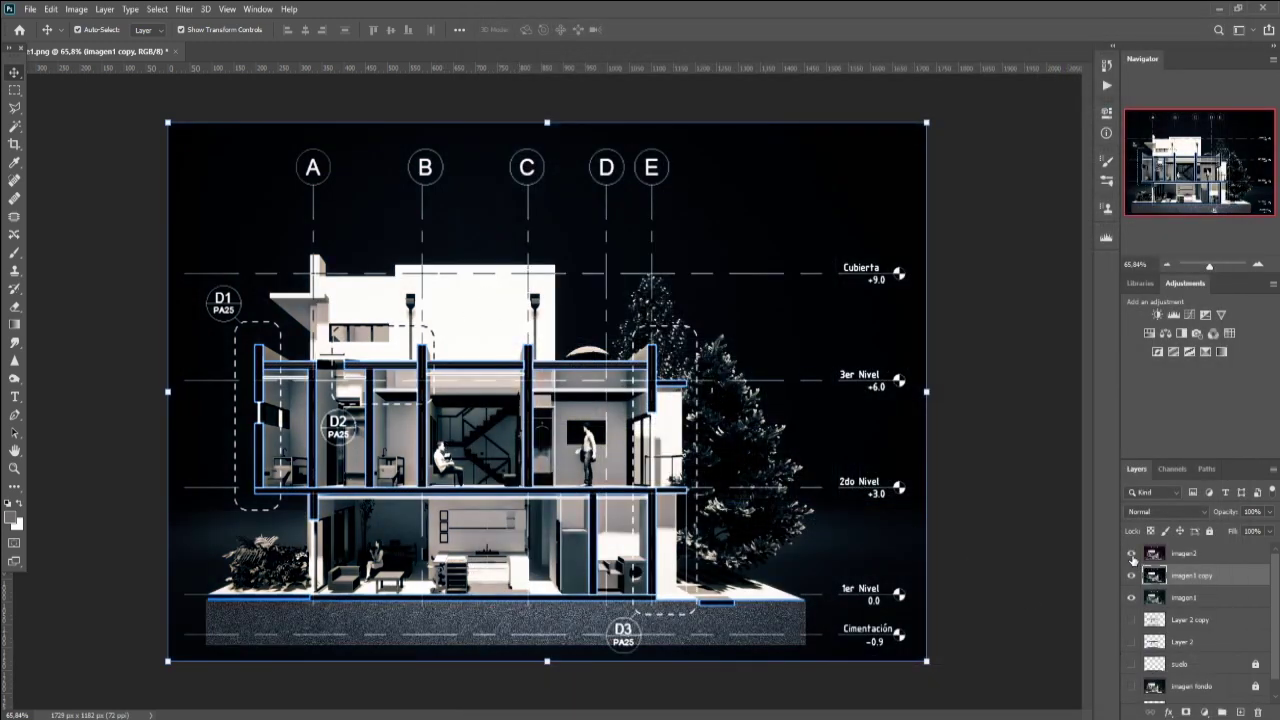
Step: Toggle imagen2 and the graded imagen1 copy to compare, ending with both visible and nothing selected
{"action": "left_click", "coordinate": [1131, 553]}
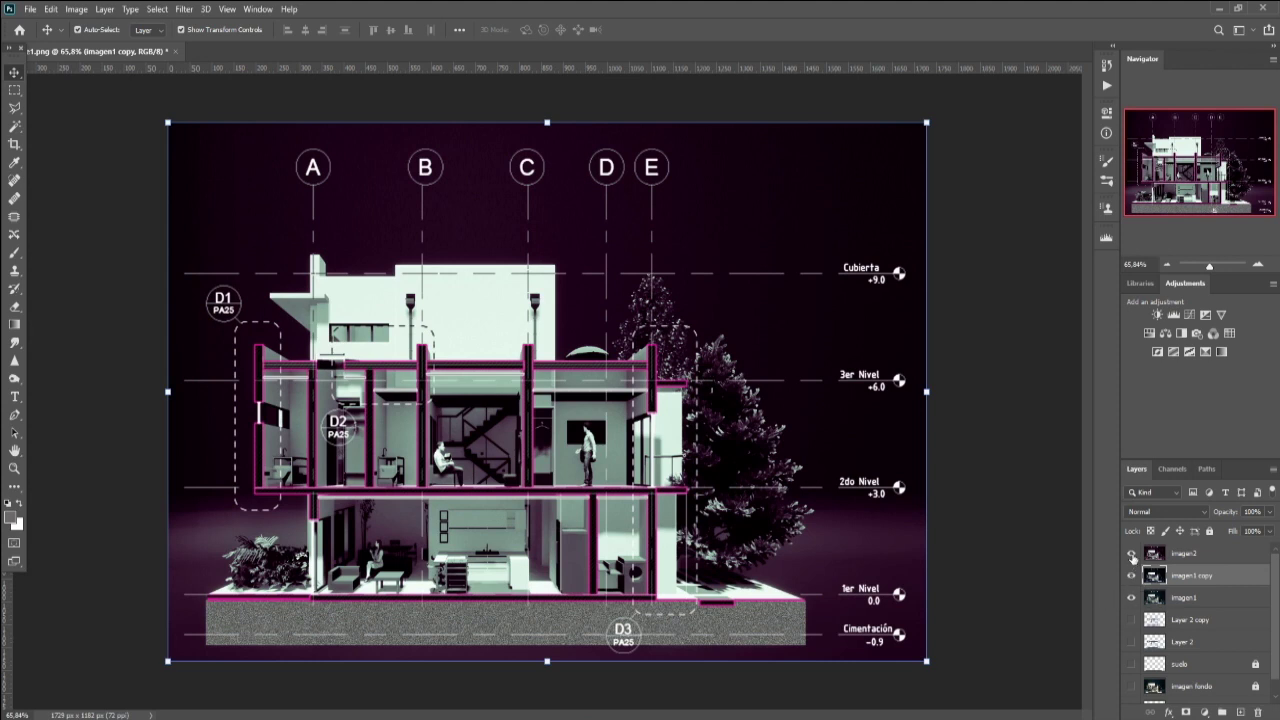
{"action": "left_click", "coordinate": [1166, 555]}
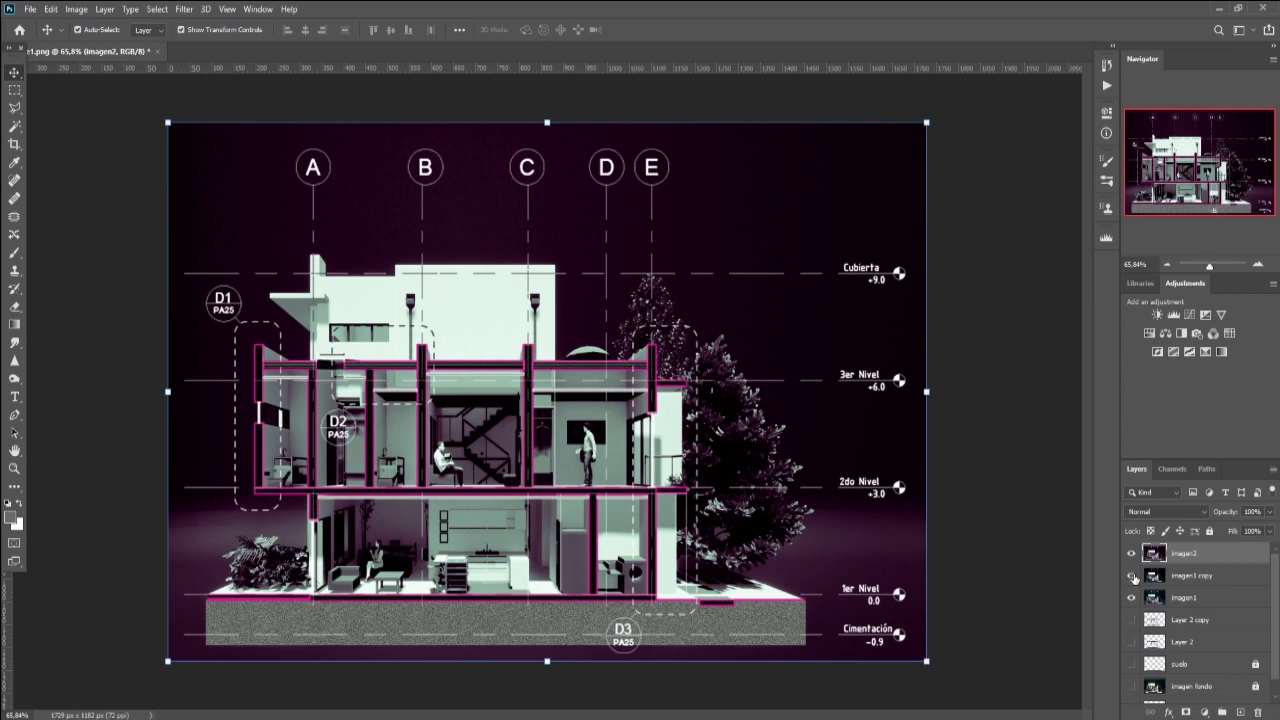
{"action": "left_click", "coordinate": [1131, 555]}
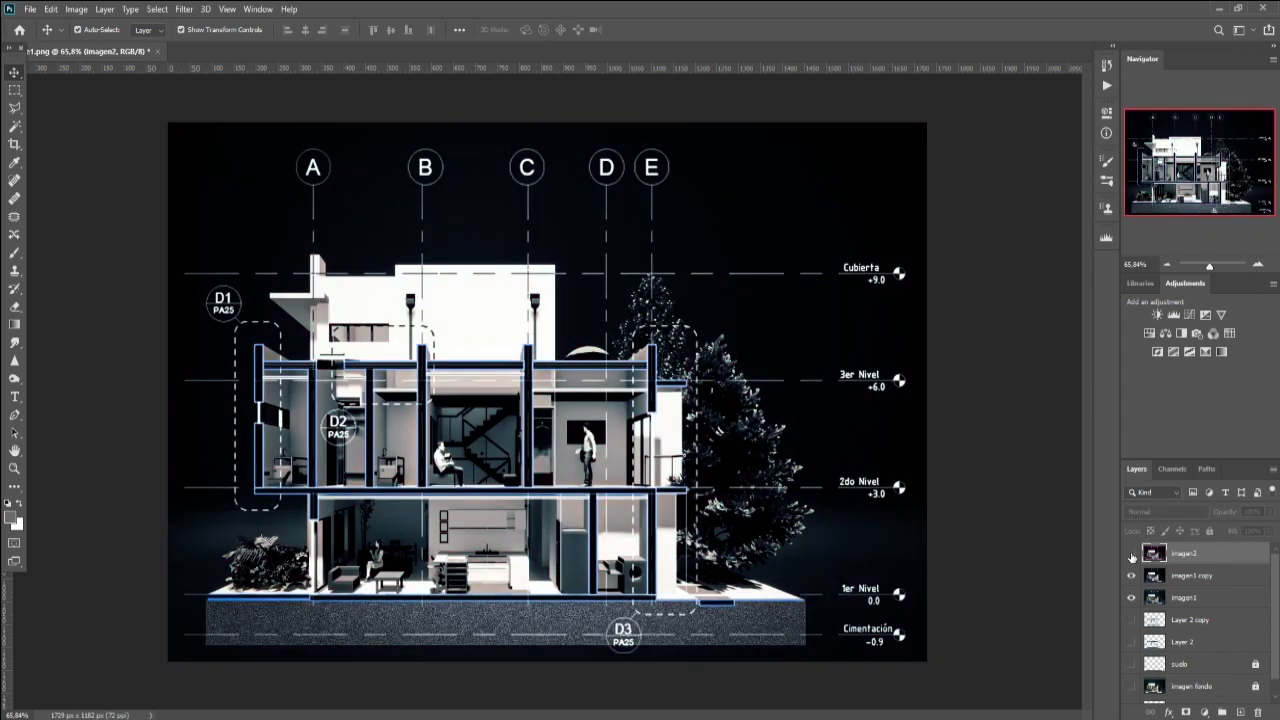
{"action": "left_click", "coordinate": [1132, 576]}
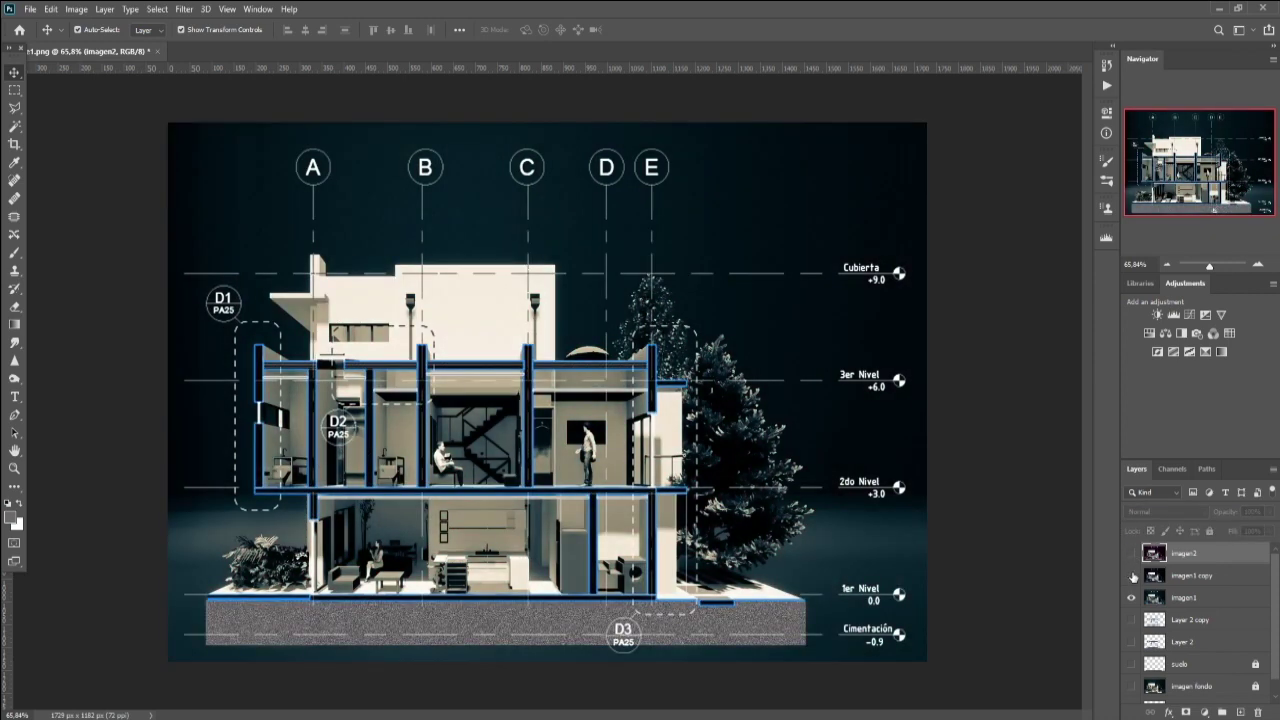
{"action": "left_click", "coordinate": [1132, 577]}
{"action": "left_click", "coordinate": [1131, 554]}
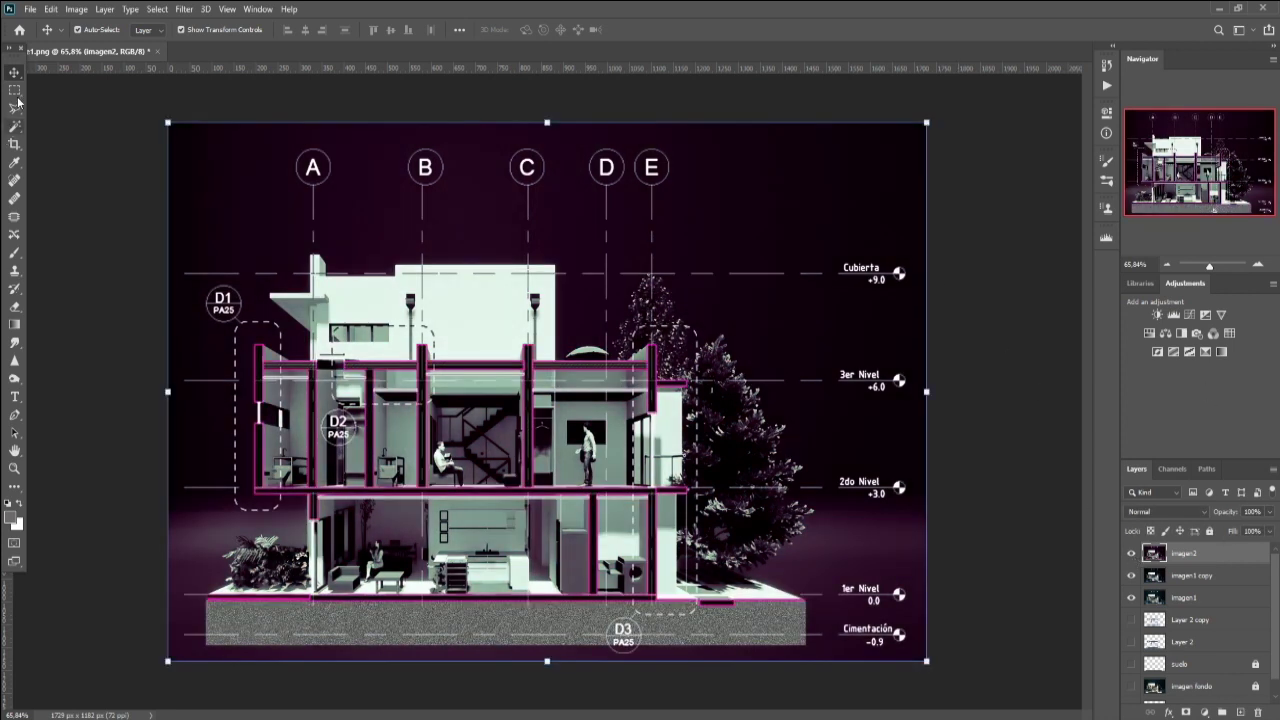
{"action": "left_click", "coordinate": [1026, 344]}
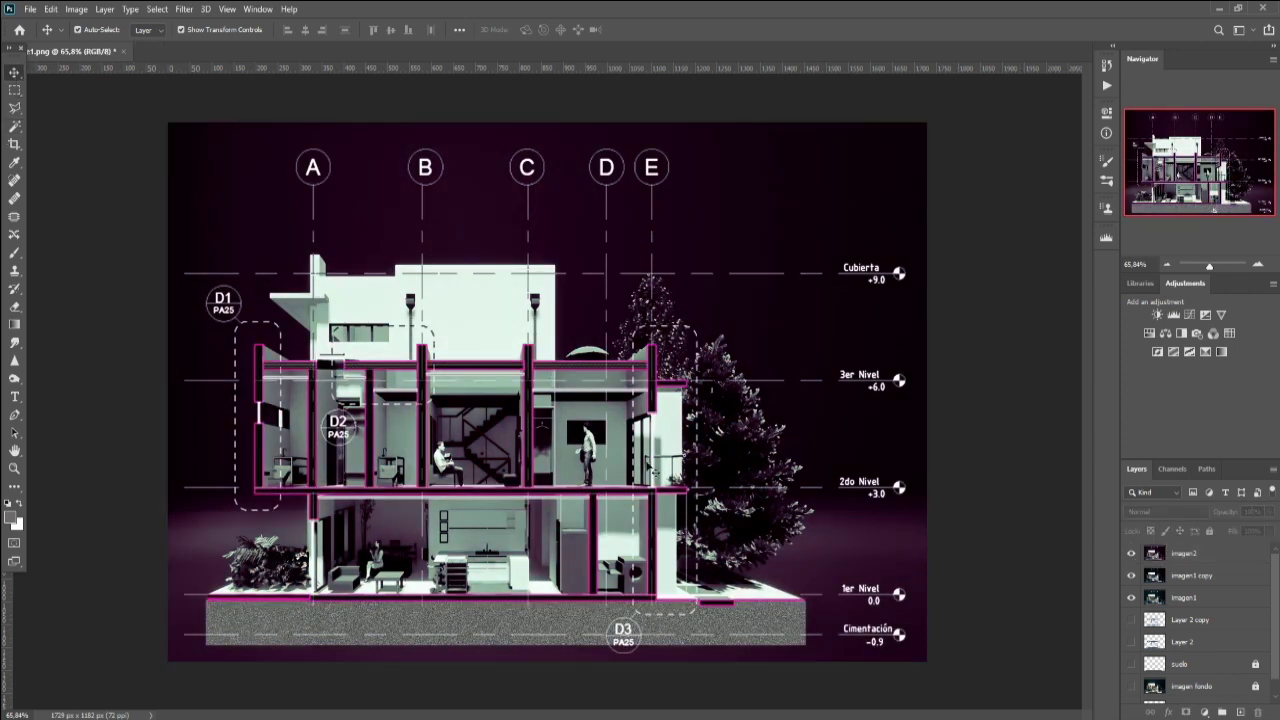